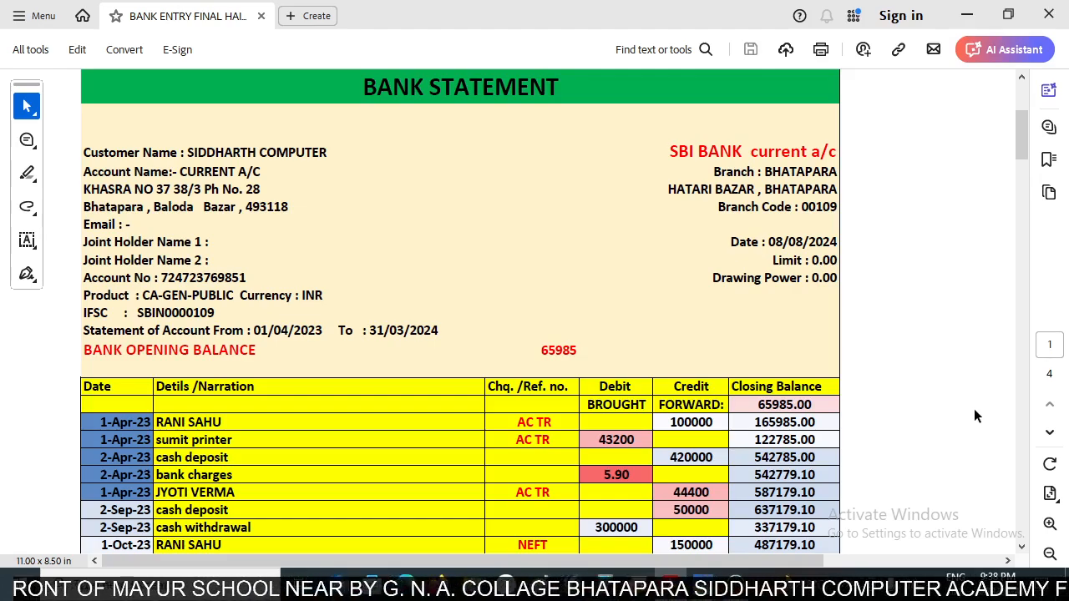
# - Switch to TallyPrime and open Siddharth Computer's Balance Sheet in detailed view
pyautogui.hotkey('alt', 'Tab')
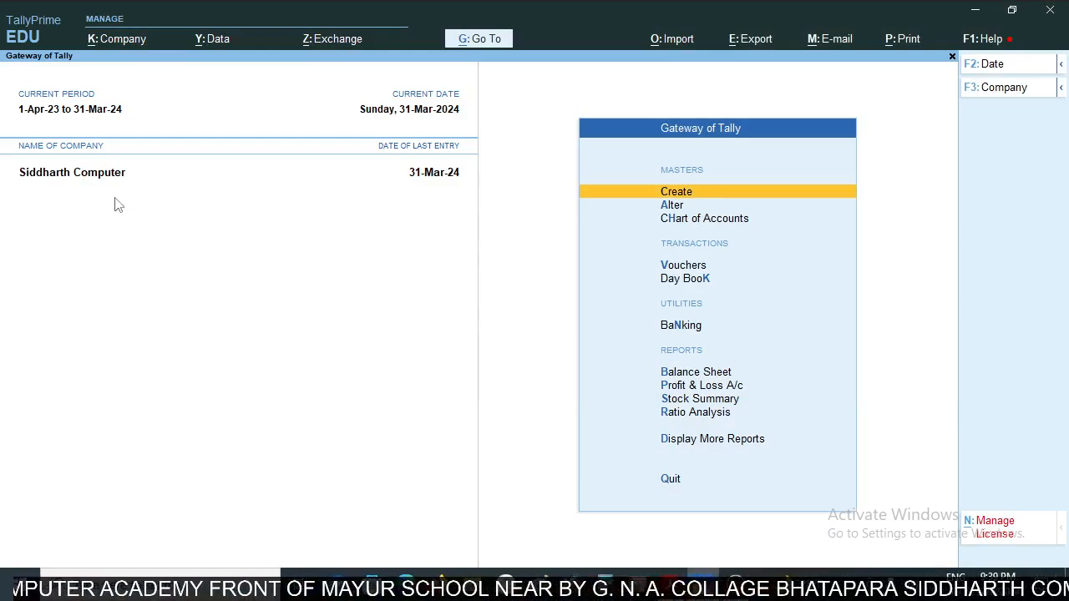
pyautogui.press('Down')
pyautogui.press('Down')
pyautogui.press('Down')
pyautogui.press('Down')
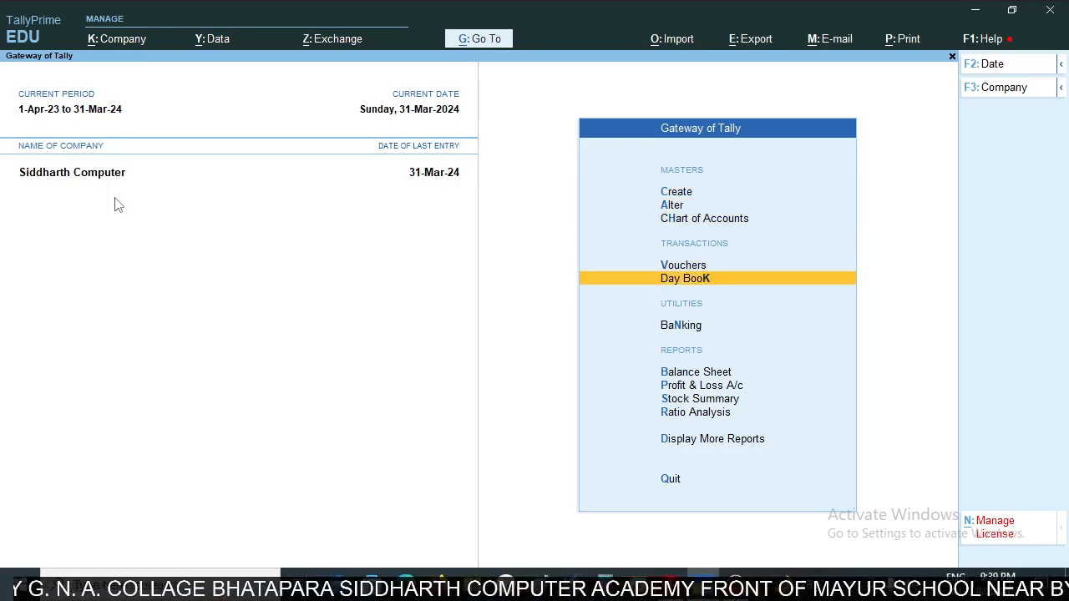
pyautogui.press('Down')
pyautogui.press('Down')
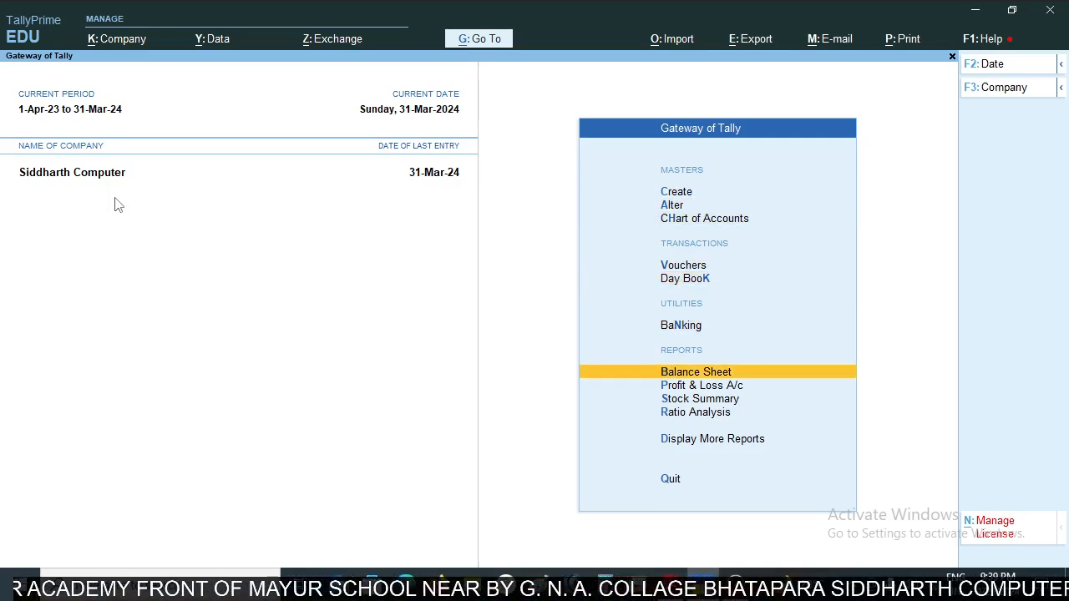
pyautogui.press('Return')
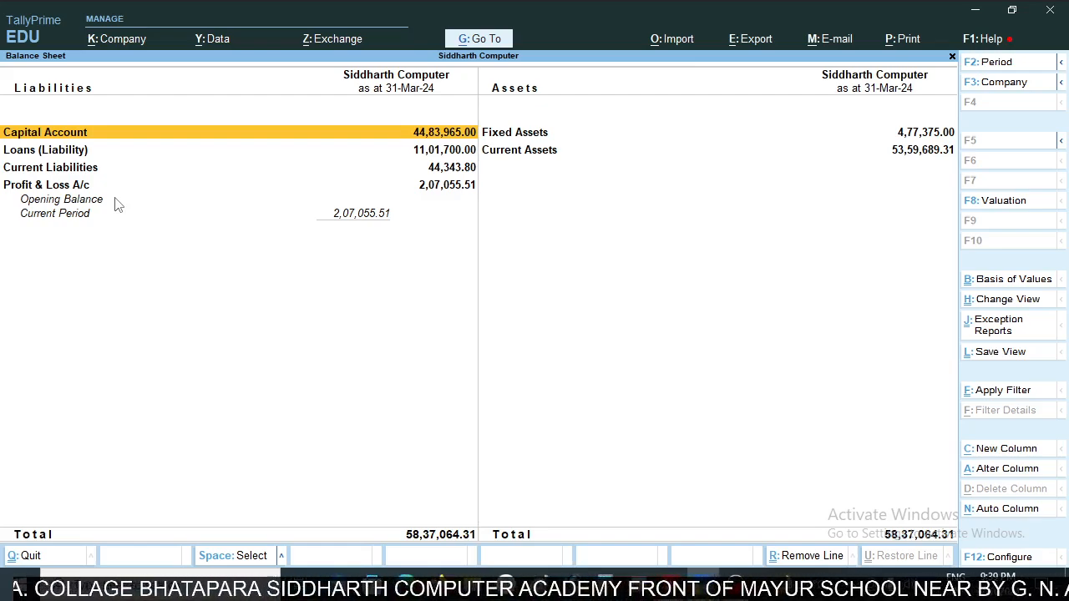
pyautogui.hotkey('alt', 'f5')
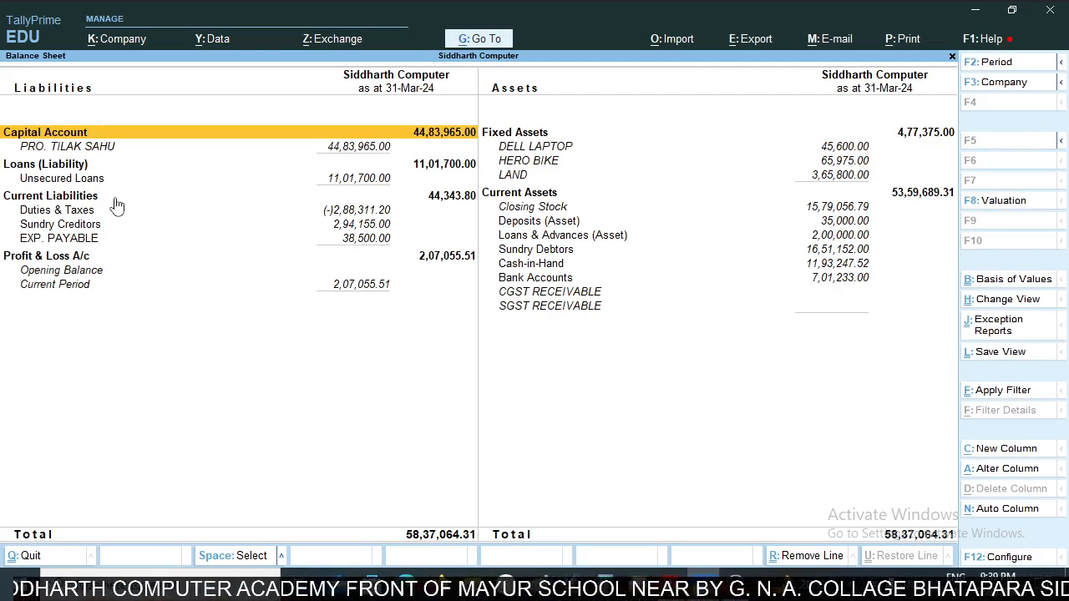
# - Drill into Bank Accounts under Current Assets and open the SBI BANK CURRENT A/C monthly summary
pyautogui.press('Right')
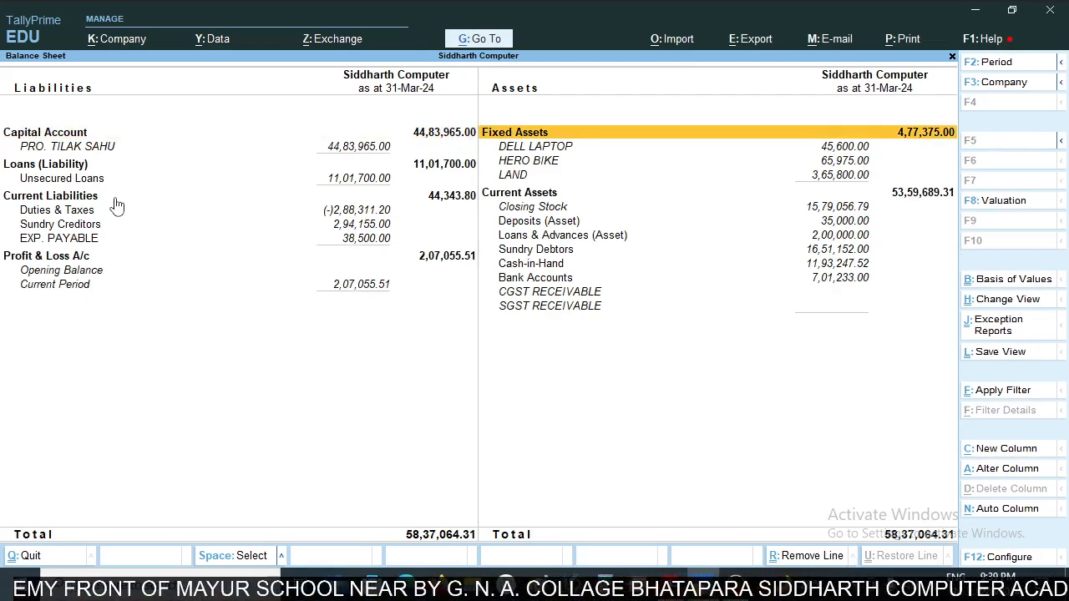
pyautogui.press('Down')
pyautogui.press('Down')
pyautogui.press('Down')
pyautogui.press('Down')
pyautogui.press('Down')
pyautogui.press('Down')
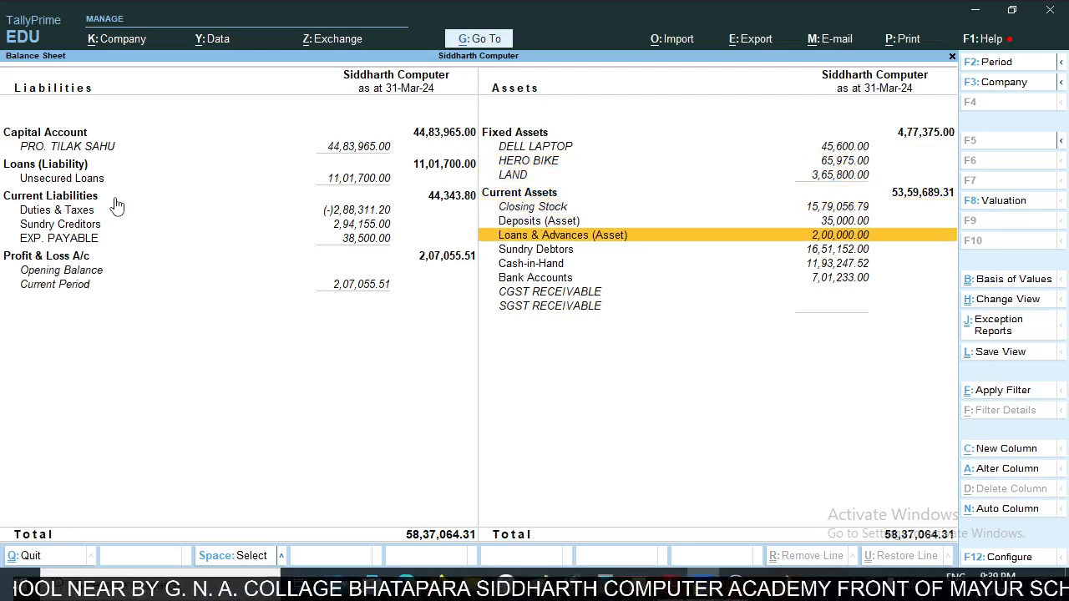
pyautogui.press('Down')
pyautogui.press('Down')
pyautogui.press('Down')
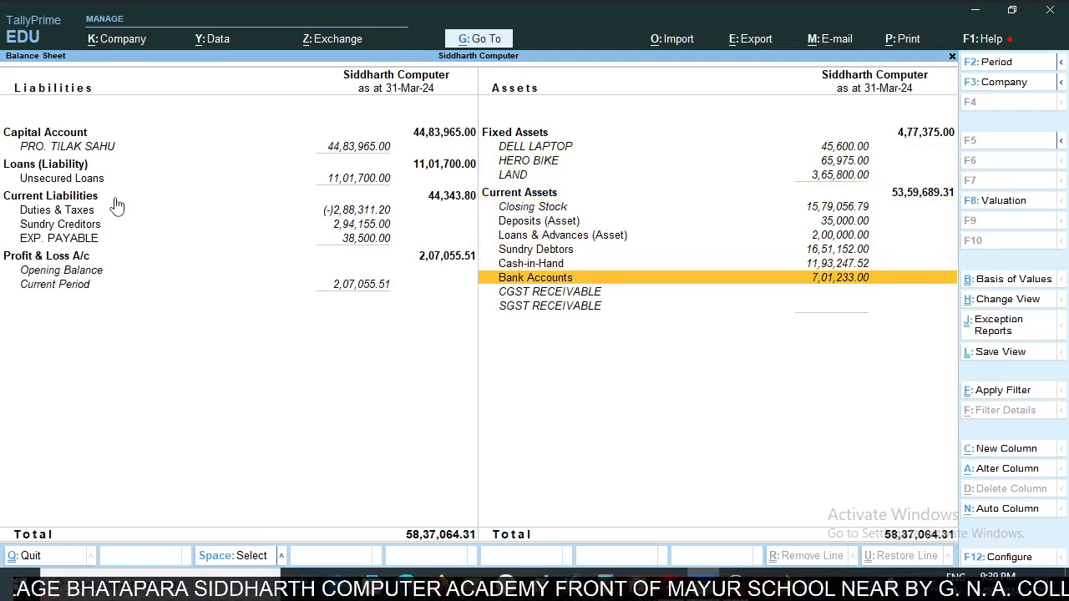
pyautogui.press('Return')
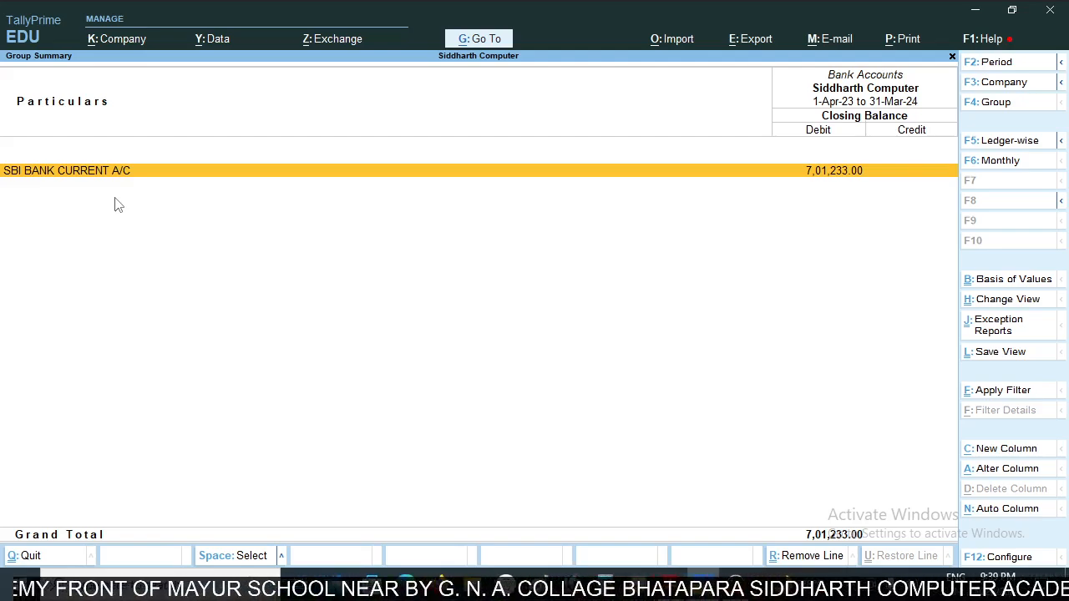
pyautogui.press('Return')
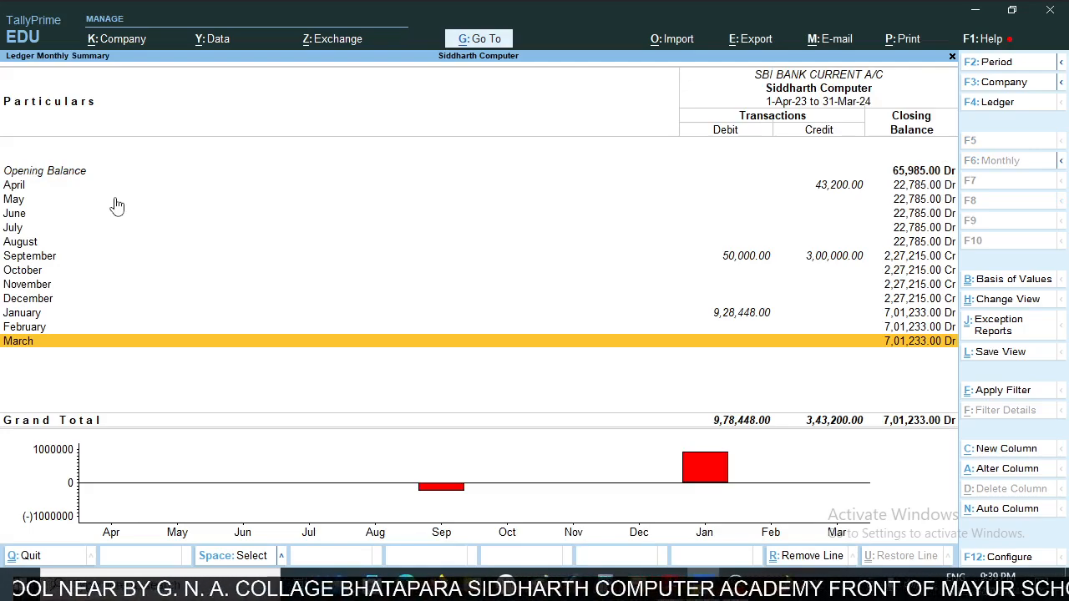
# - Open the April vouchers of the SBI BANK CURRENT A/C ledger
pyautogui.press('Up')
pyautogui.press('Up')
pyautogui.press('Up')
pyautogui.press('Up')
pyautogui.press('Up')
pyautogui.press('Up')
pyautogui.press('Up')
pyautogui.press('Up')
pyautogui.press('Up')
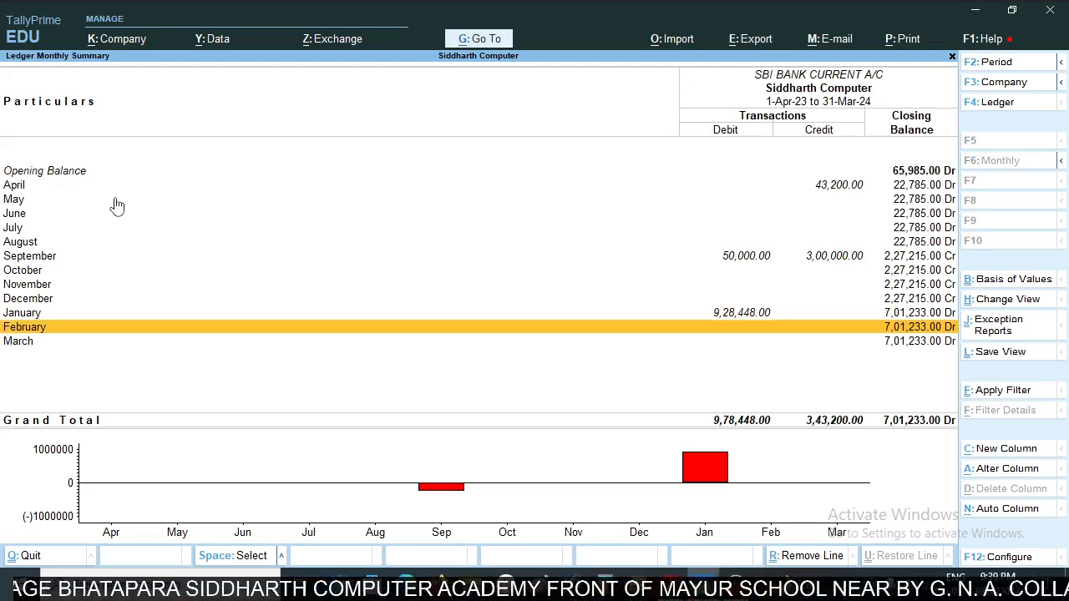
pyautogui.press('Up')
pyautogui.press('Up')
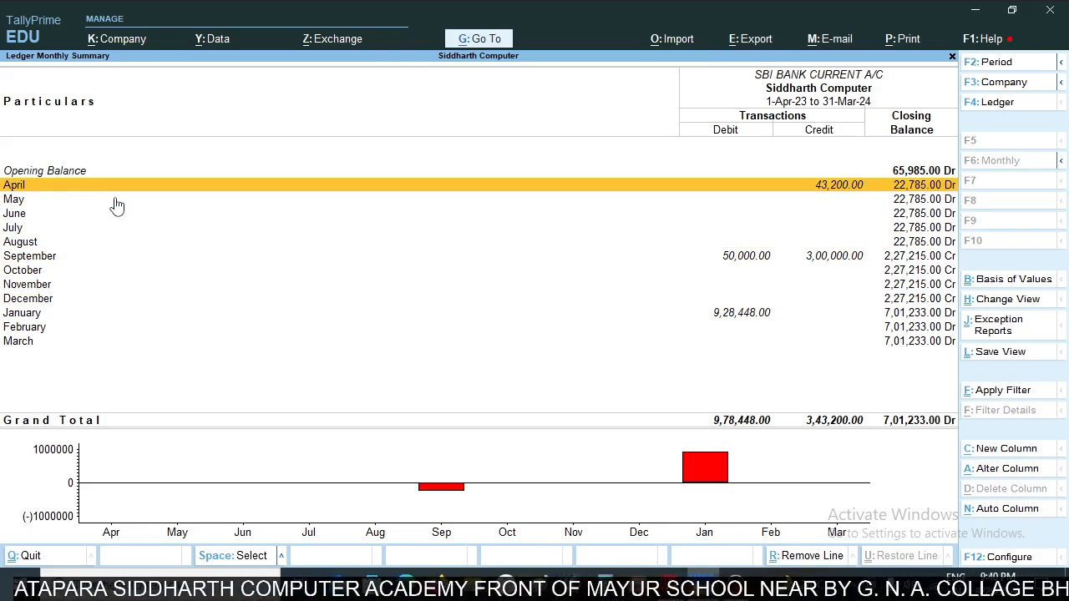
pyautogui.press('Return')
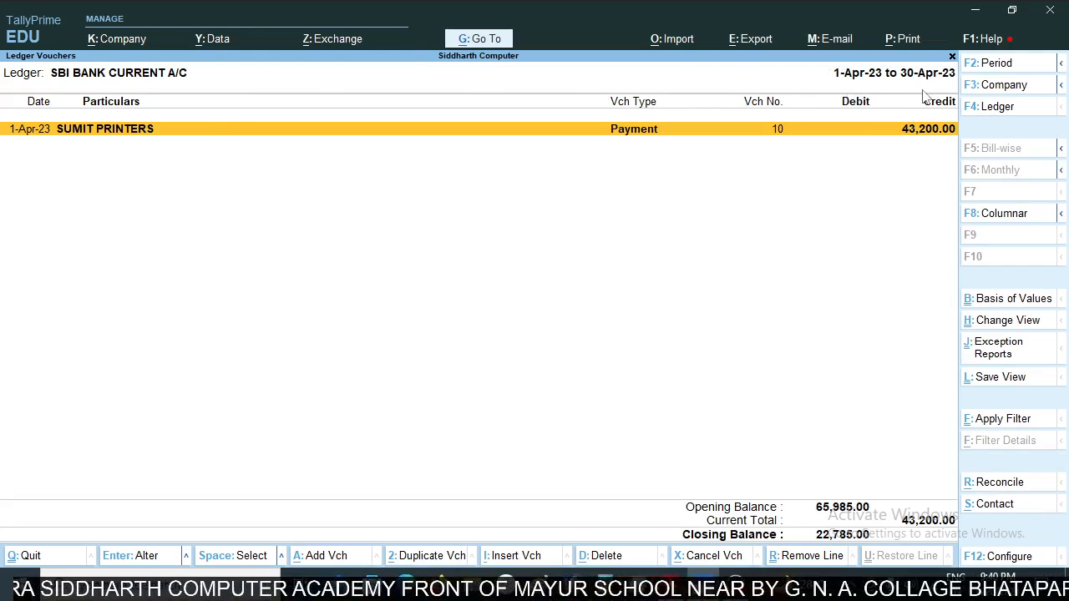
# - Clear the From and To dates of the ledger's period to list vouchers for the whole financial year
pyautogui.press('F2')
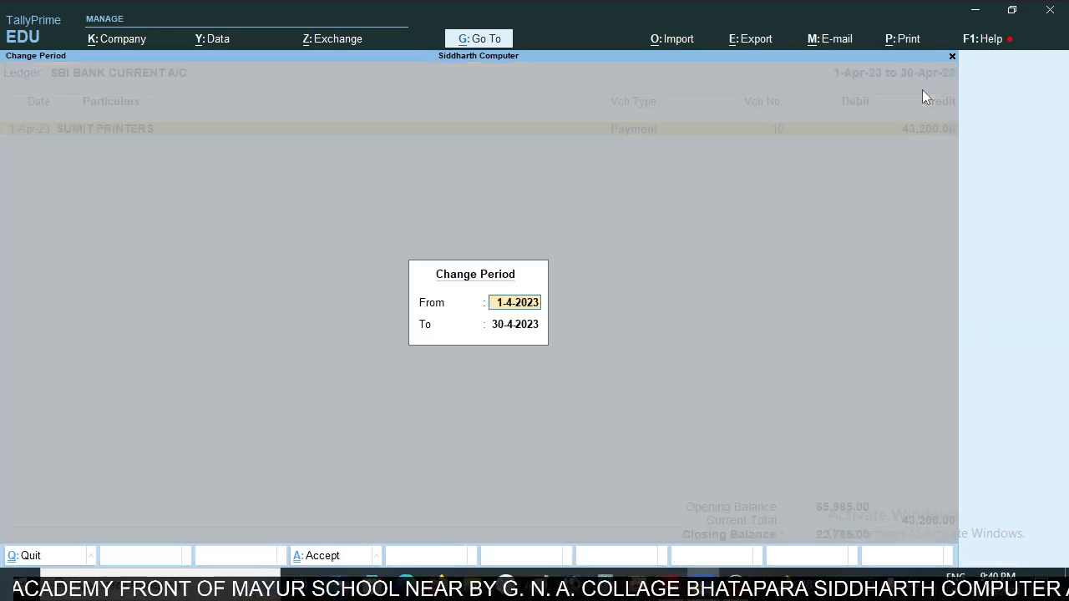
pyautogui.press('BackSpace')
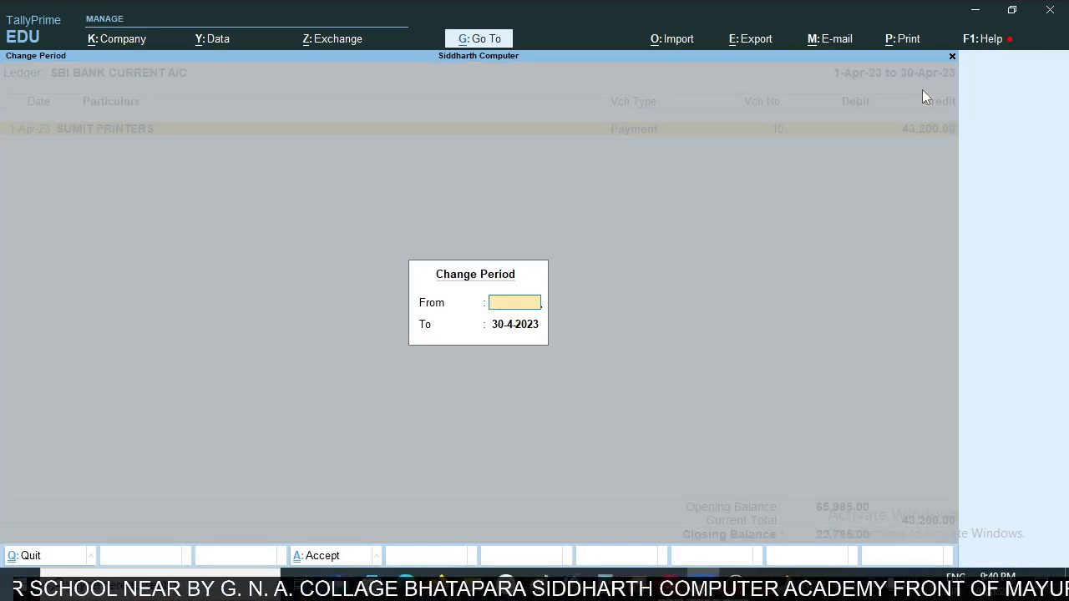
pyautogui.press('Return')
pyautogui.press('BackSpace')
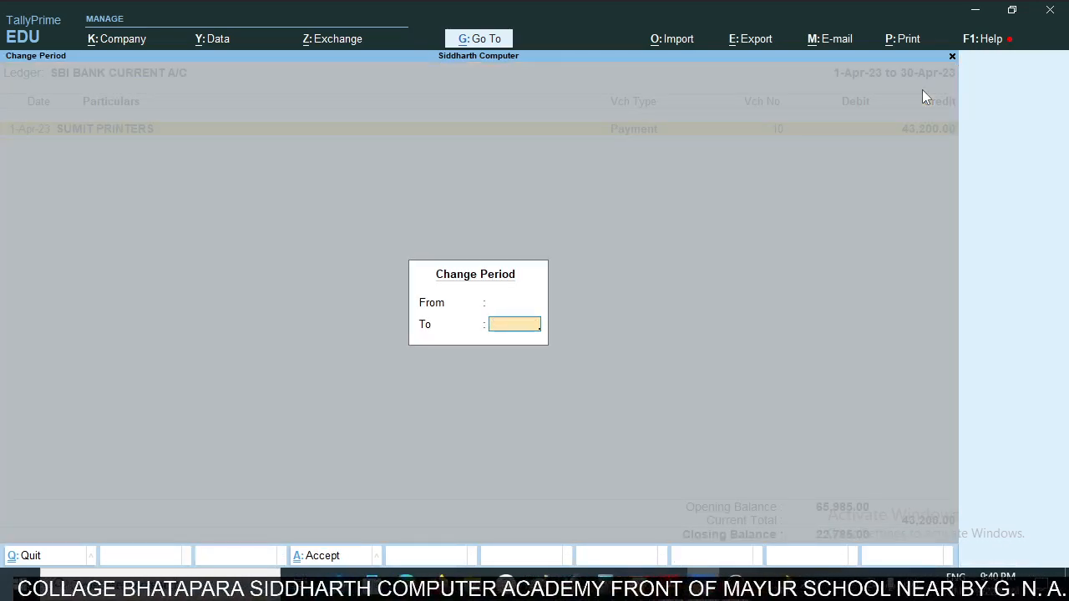
pyautogui.press('Return')
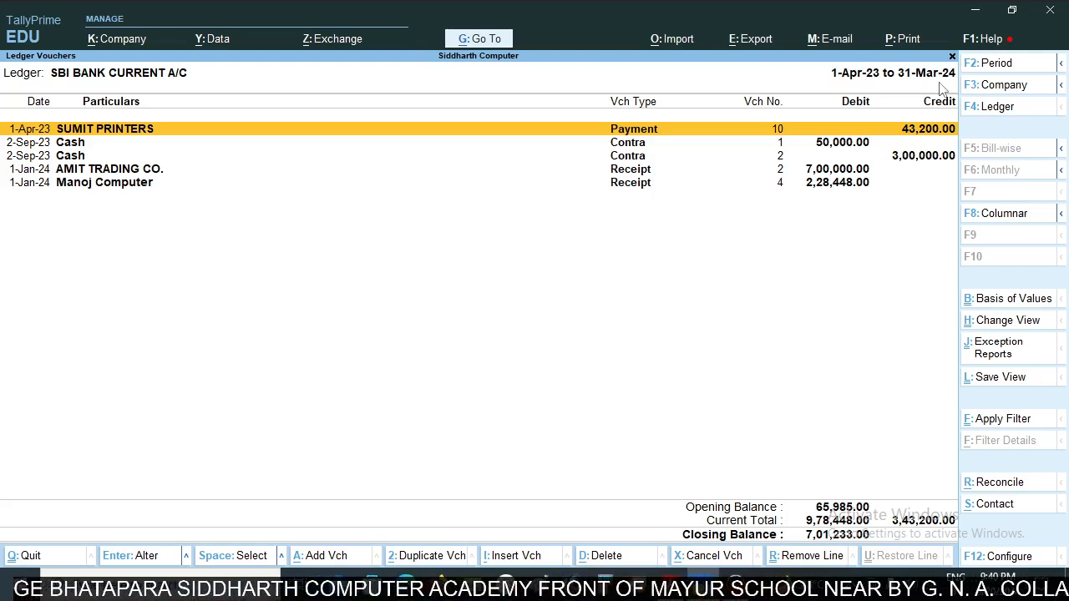
# - Compare the opening balance and 1-Apr-23 entries in the PDF bank statement with the SBI BANK CURRENT A/C vouchers in TallyPrime
pyautogui.hotkey('alt', 'Tab')
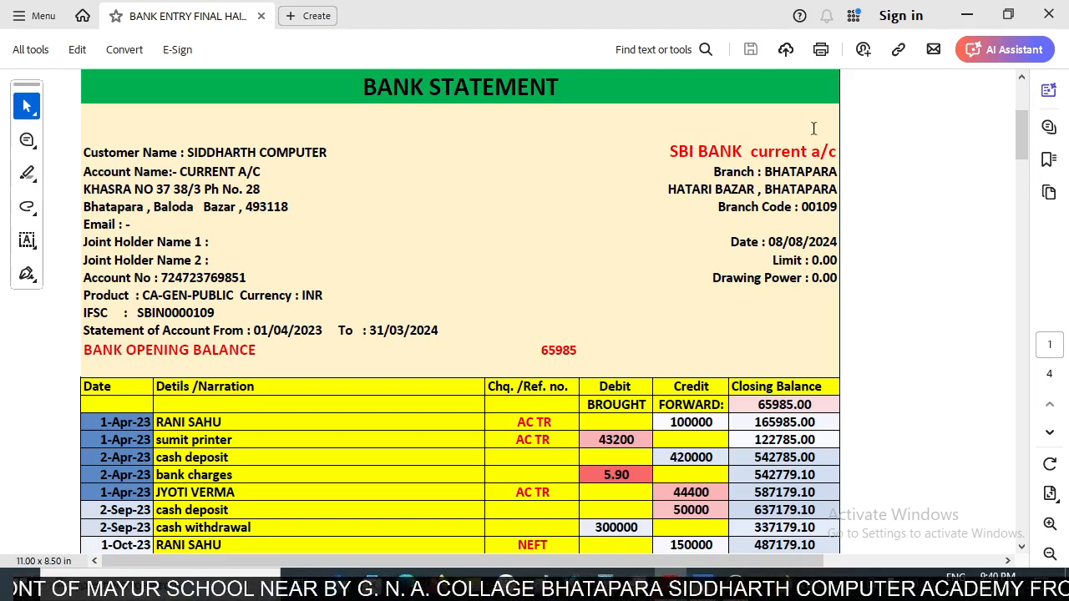
pyautogui.scroll(-1, 565, 204)
pyautogui.scroll(-1, 595, 224)
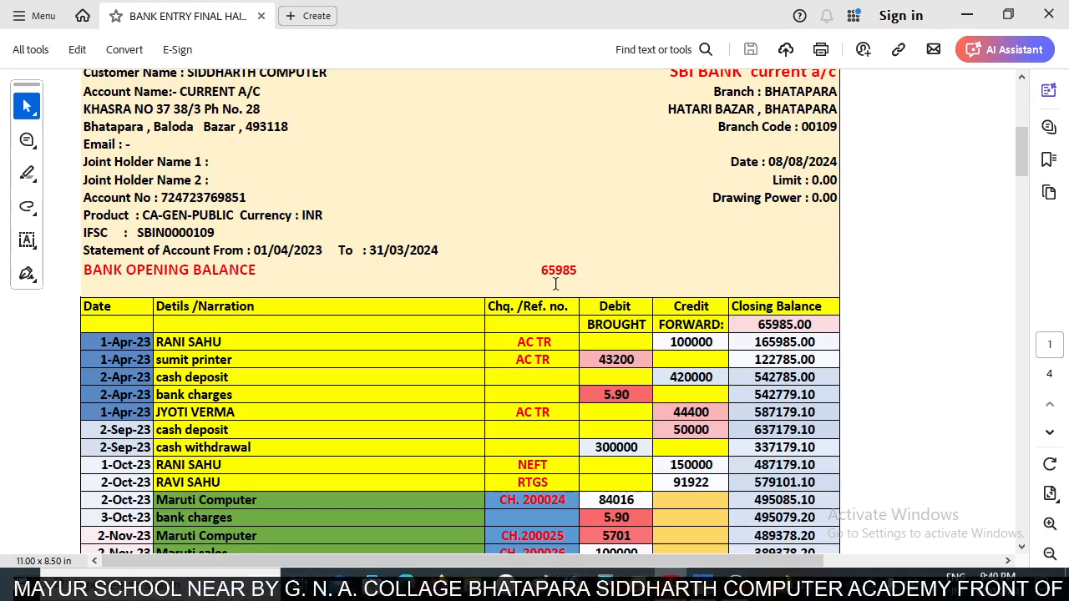
pyautogui.hotkey('alt', 'Tab')
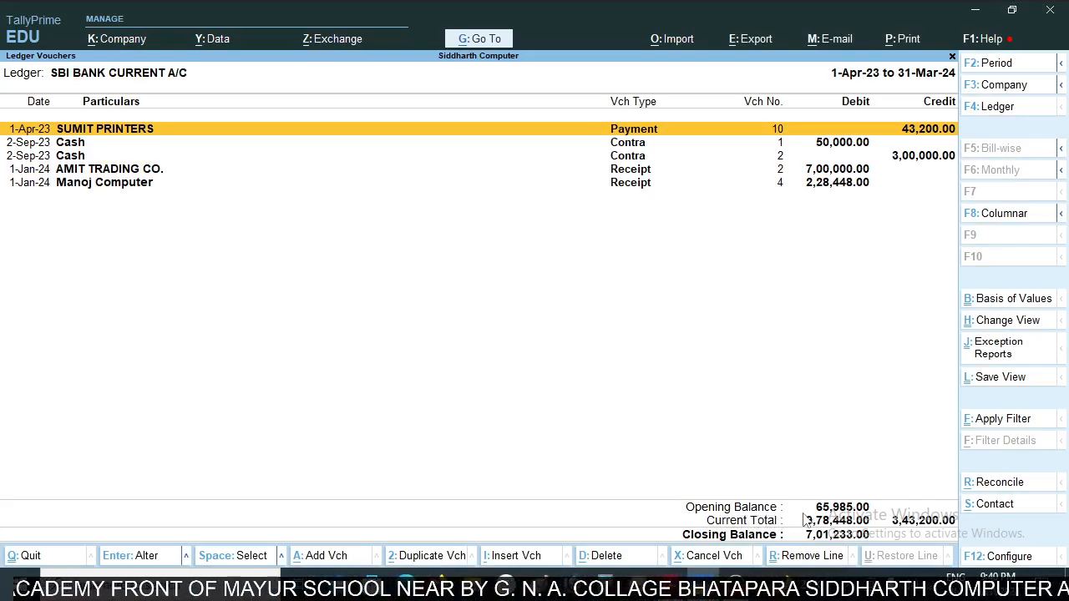
pyautogui.hotkey('alt', 'Tab')
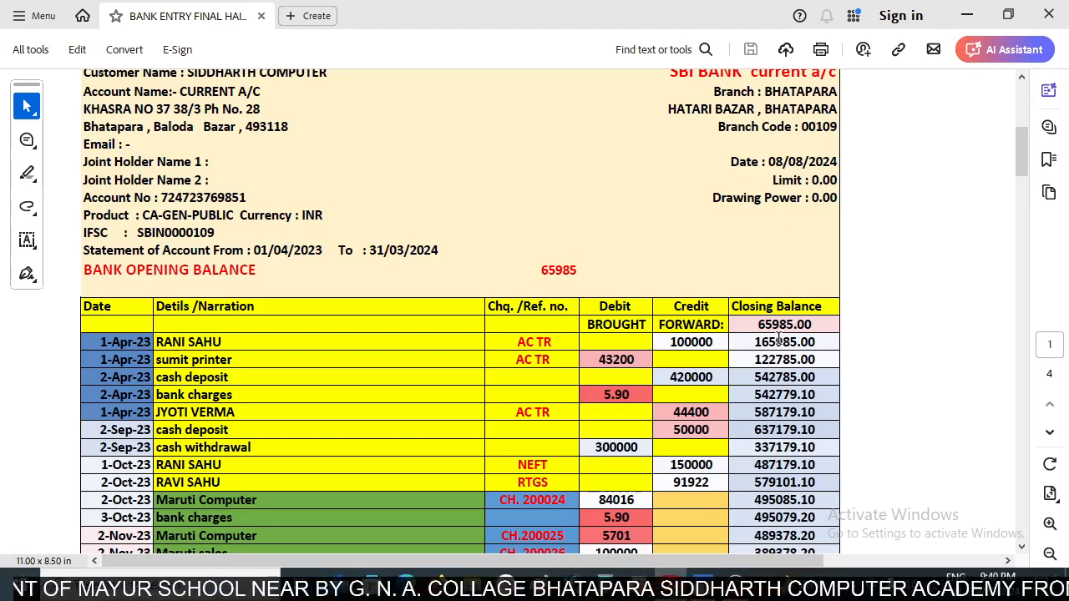
pyautogui.hotkey('alt', 'Tab')
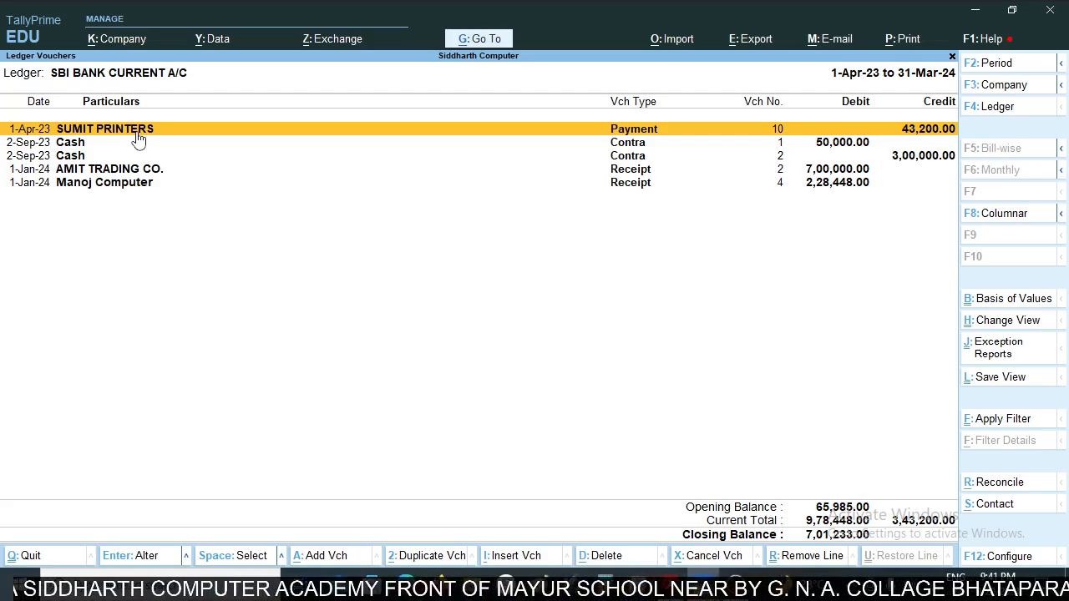
pyautogui.hotkey('alt', 'Tab')
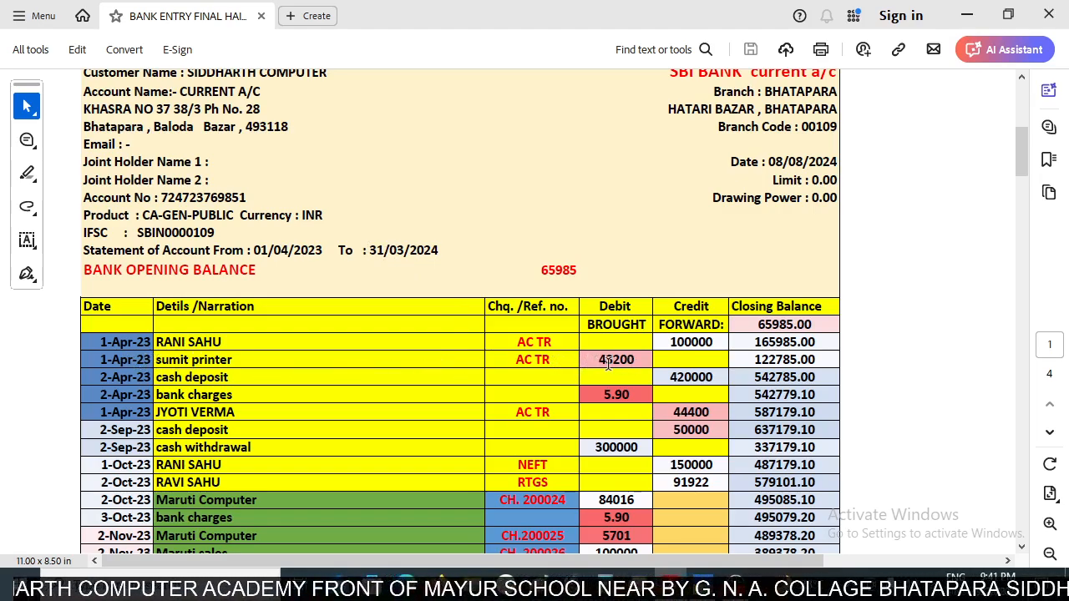
pyautogui.hotkey('alt', 'Tab')
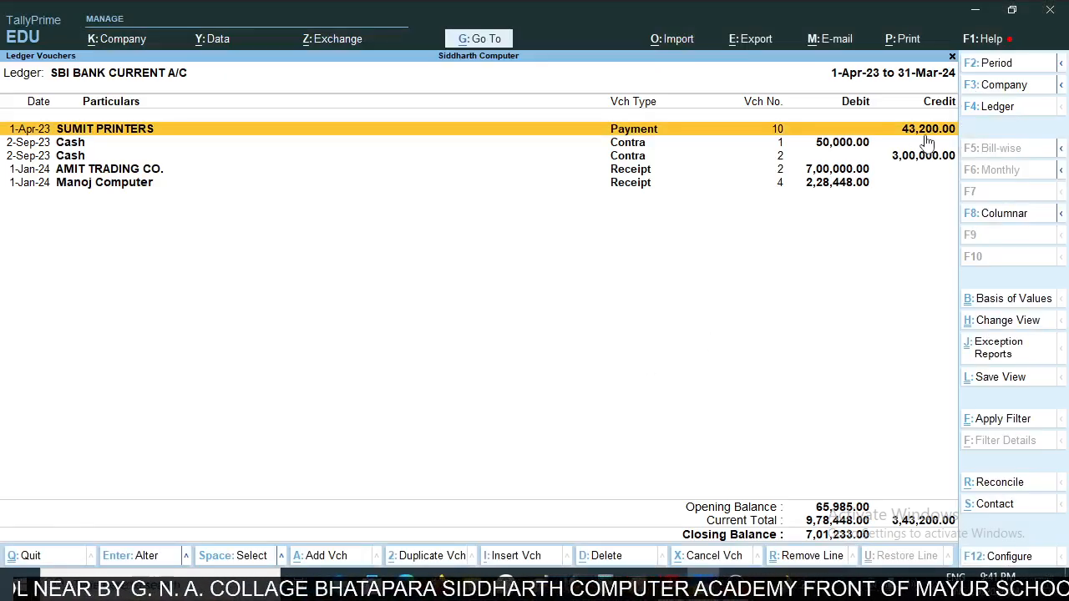
pyautogui.hotkey('alt', 'Tab')
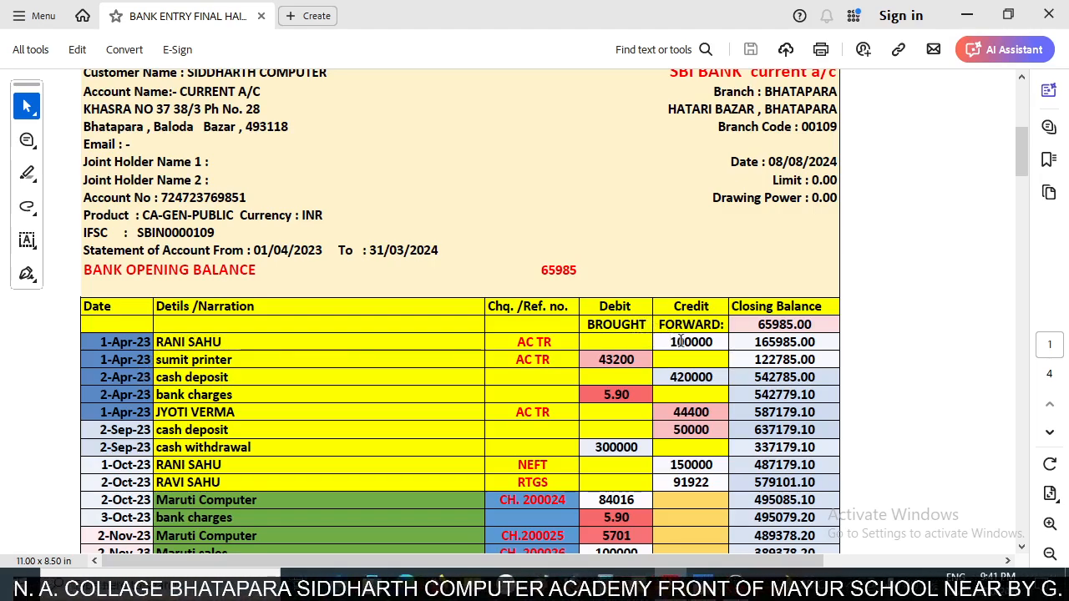
pyautogui.hotkey('alt', 'Tab')
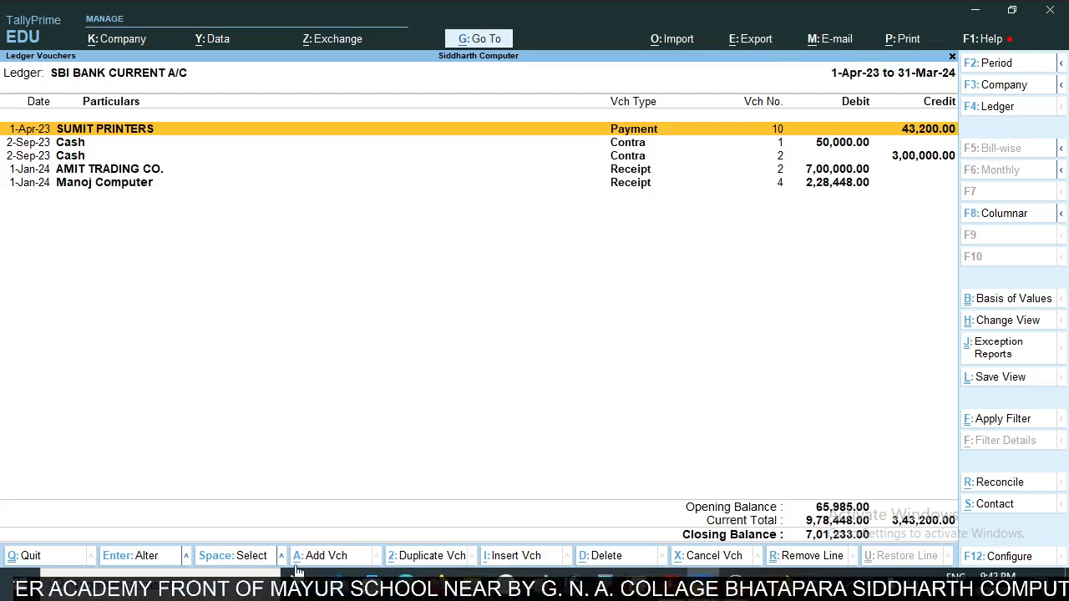
# - Add a voucher from the bank ledger, check the statement's first entry, and change the voucher type to Receipt
pyautogui.press('ctrl')
pyautogui.press('ctrl')
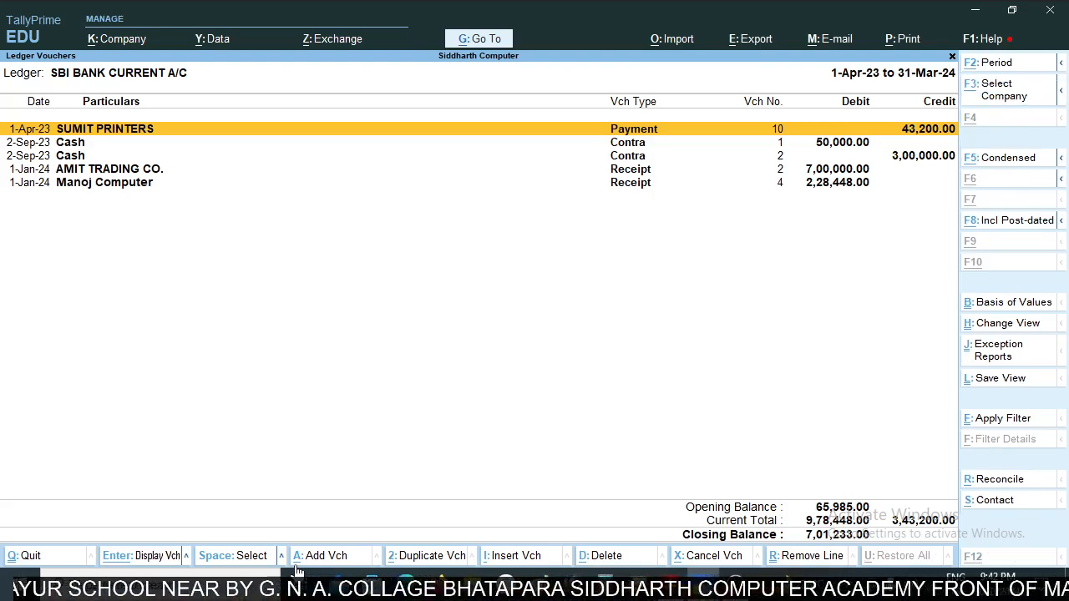
pyautogui.hotkey('alt', 'a')
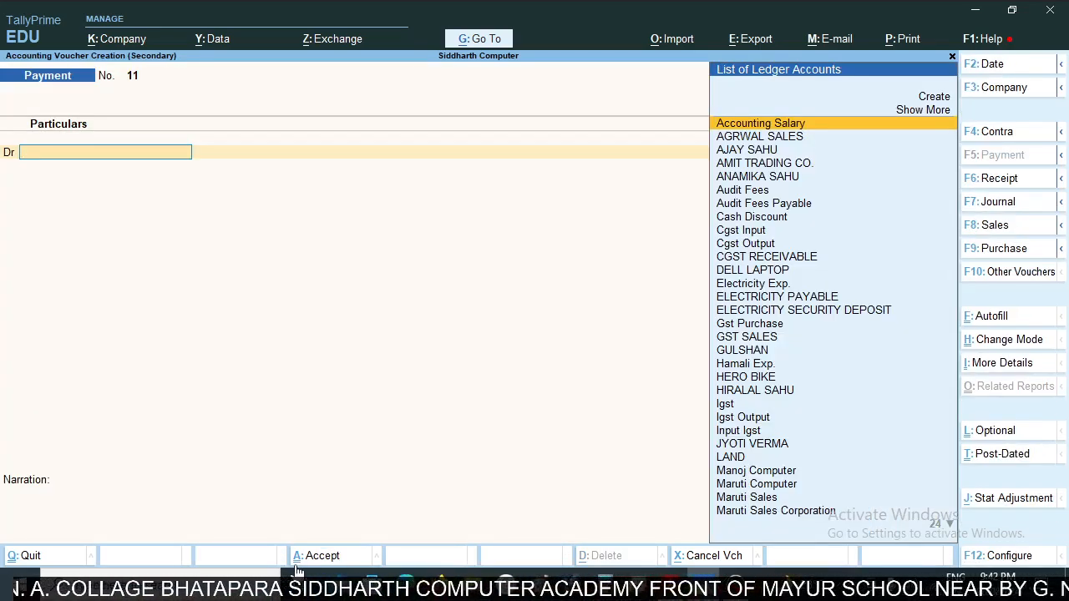
pyautogui.hotkey('alt', 'Tab')
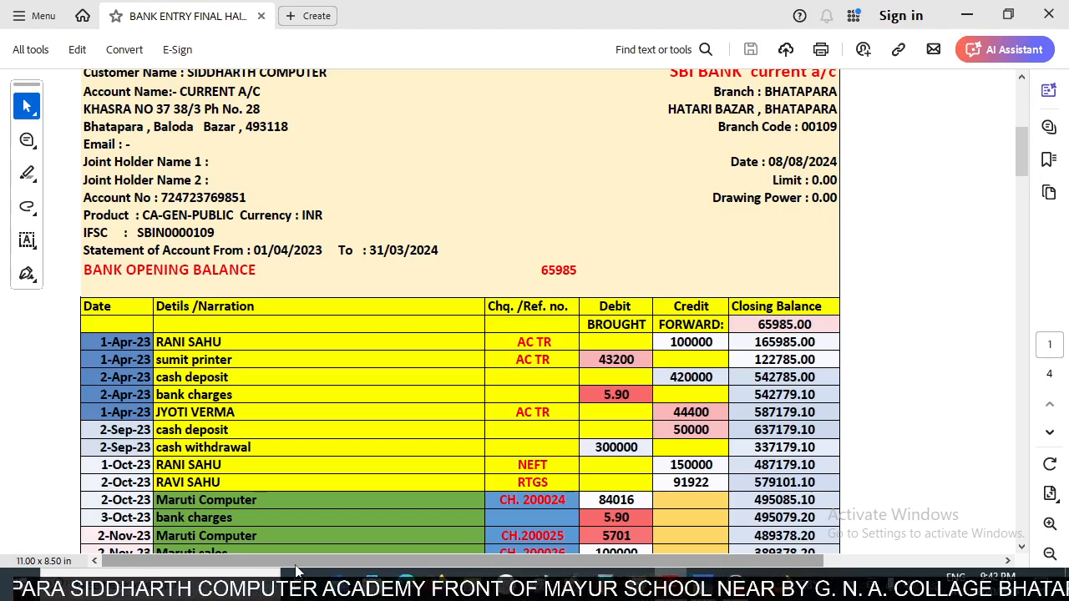
pyautogui.hotkey('alt', 'Tab')
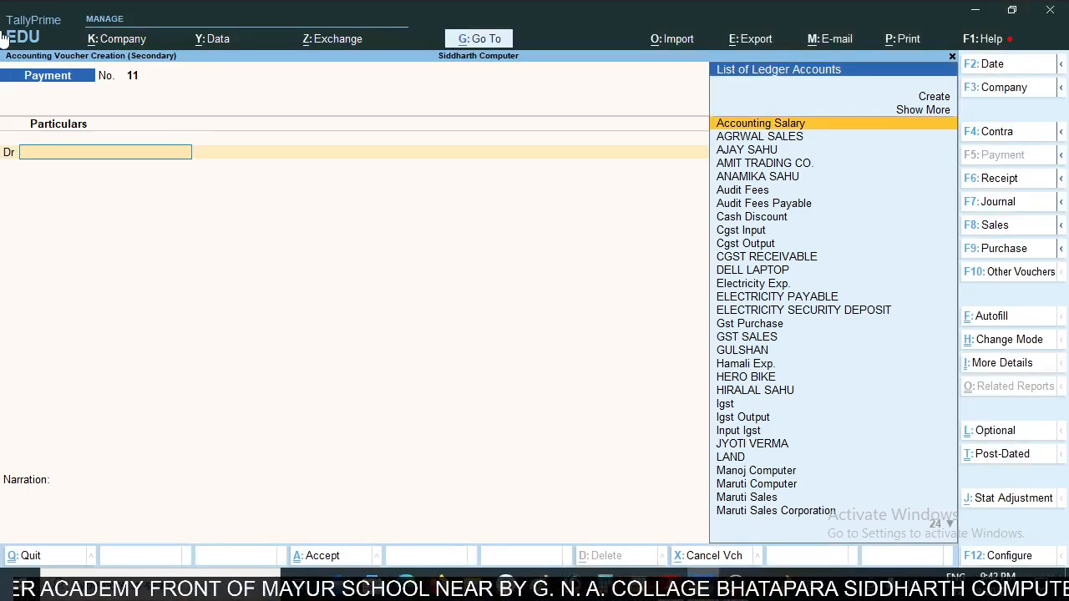
pyautogui.click(996, 187)
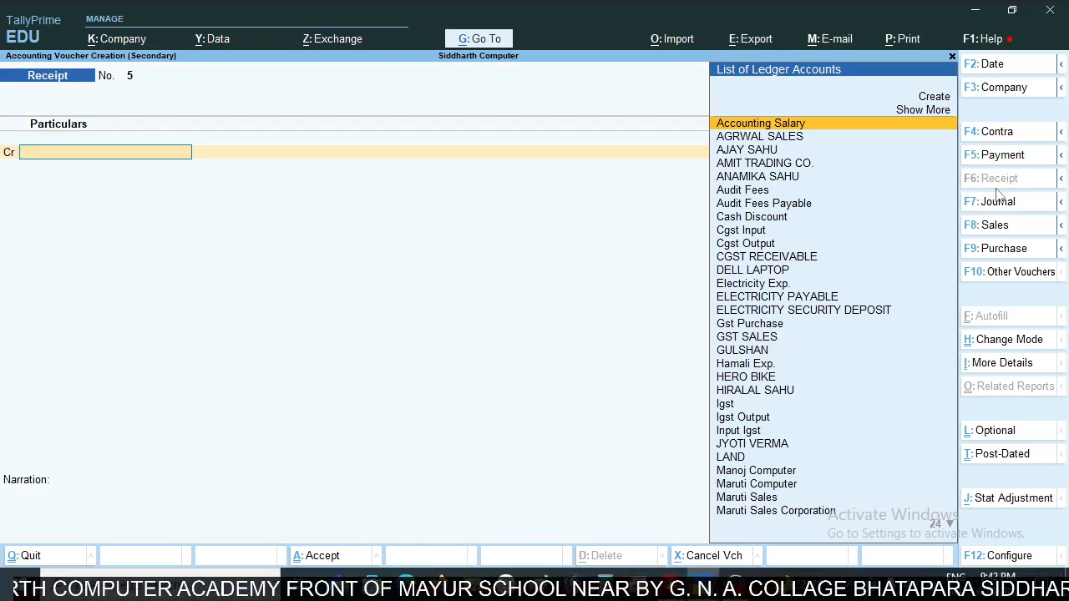
# - Select the party from the statement's first 1-Apr-23 entry as the receipt's credit ledger
pyautogui.hotkey('alt', 'Tab')
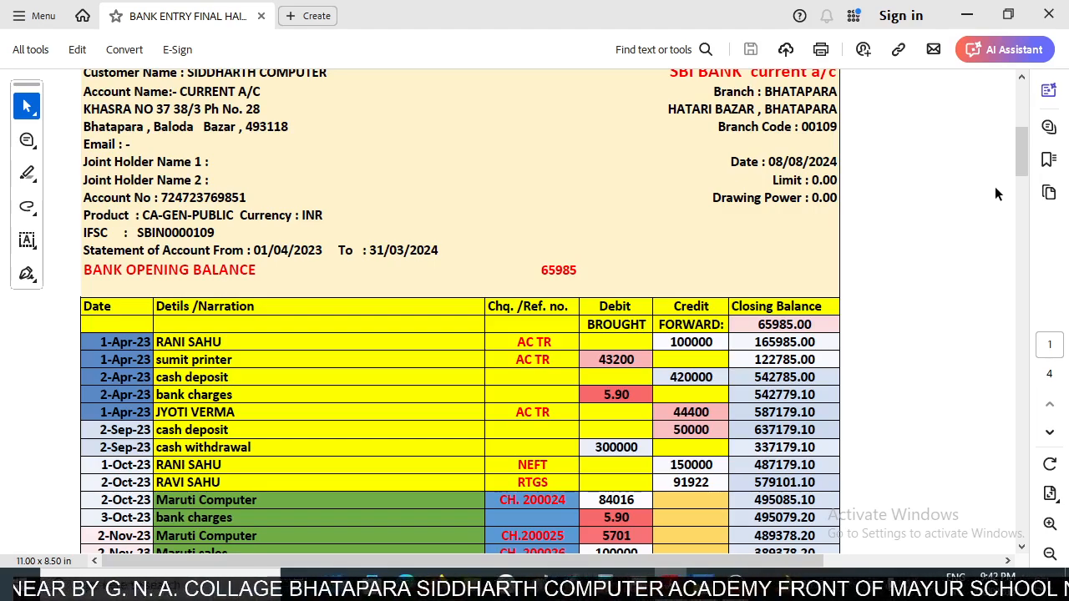
pyautogui.hotkey('alt', 'Tab')
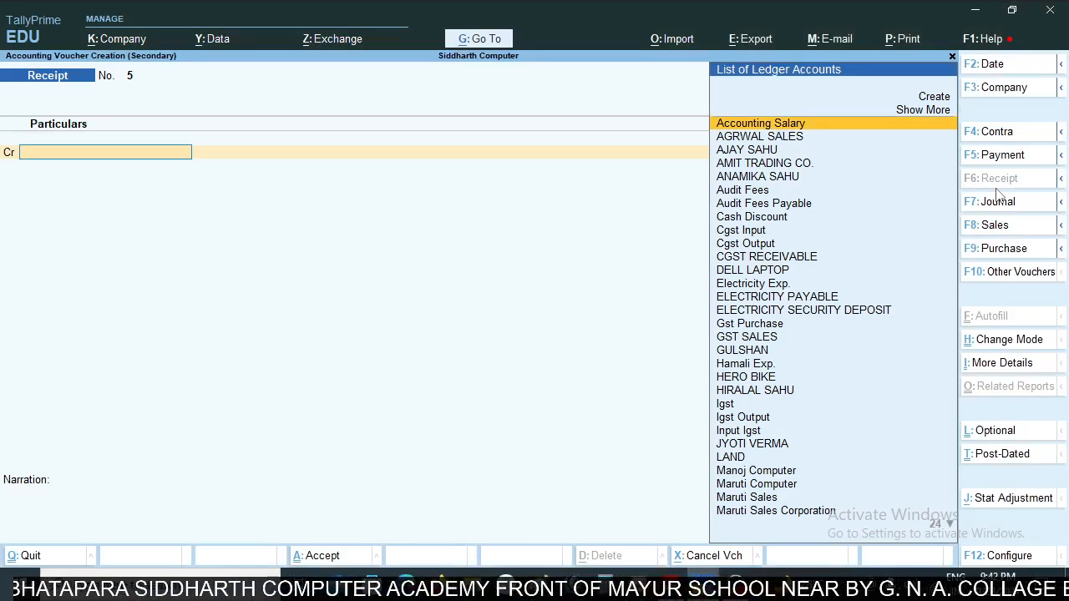
pyautogui.write('Rani')
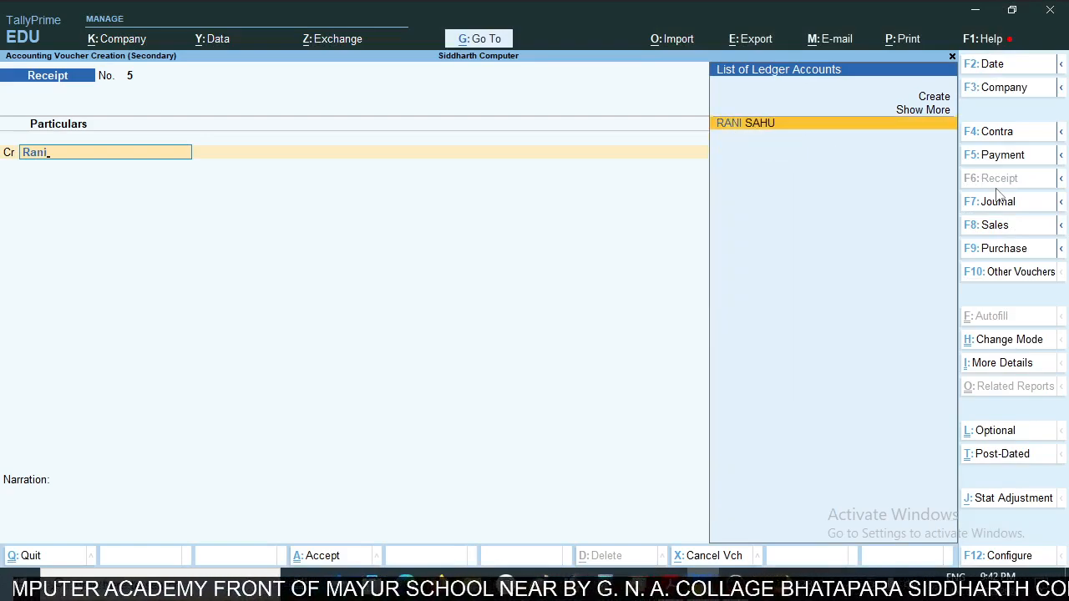
pyautogui.press('Return')
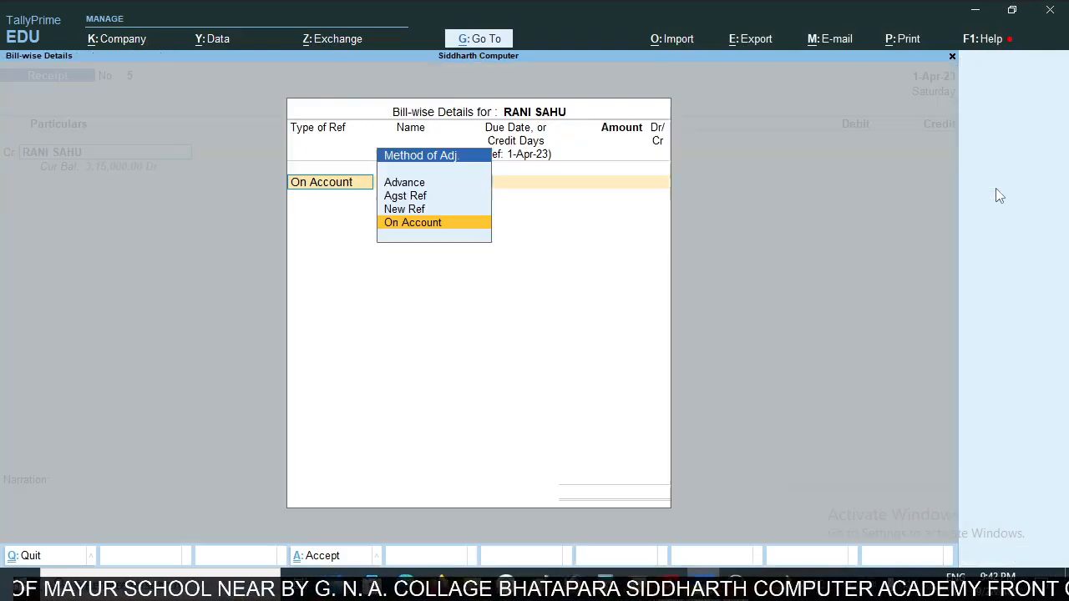
# - Allocate 100000 Cr to the party as On Account in the receipt's bill-wise details
pyautogui.press('Return')
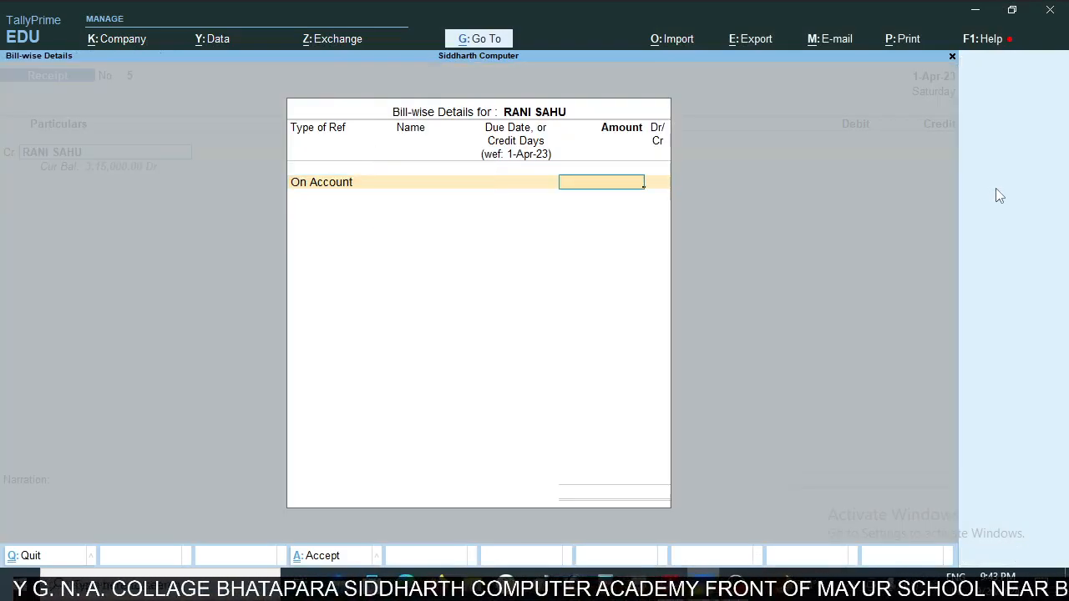
pyautogui.write('1000')
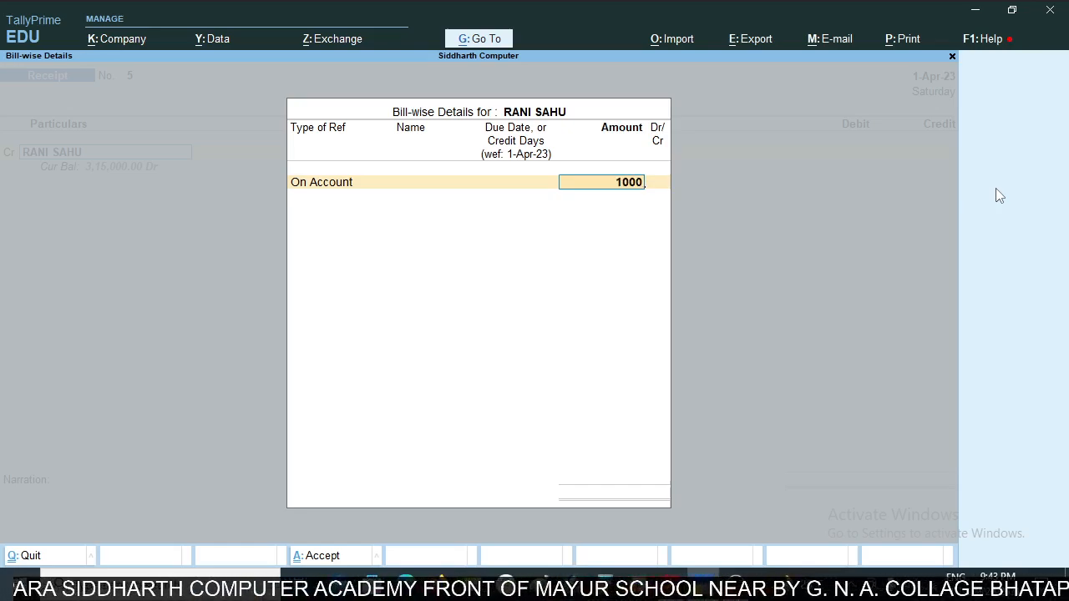
pyautogui.write('0')
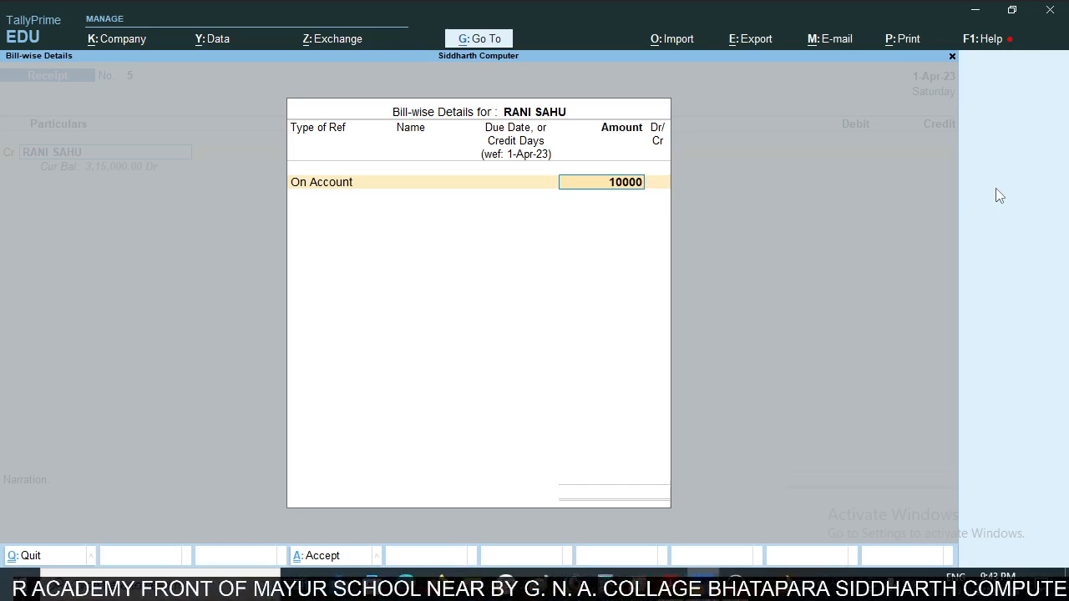
pyautogui.write('0')
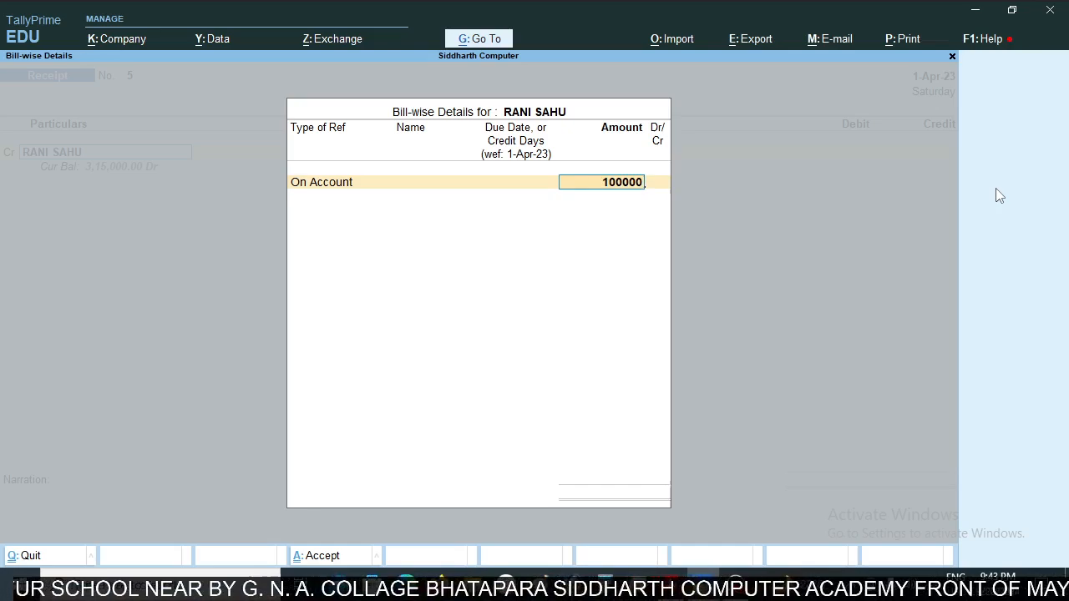
pyautogui.press('Return')
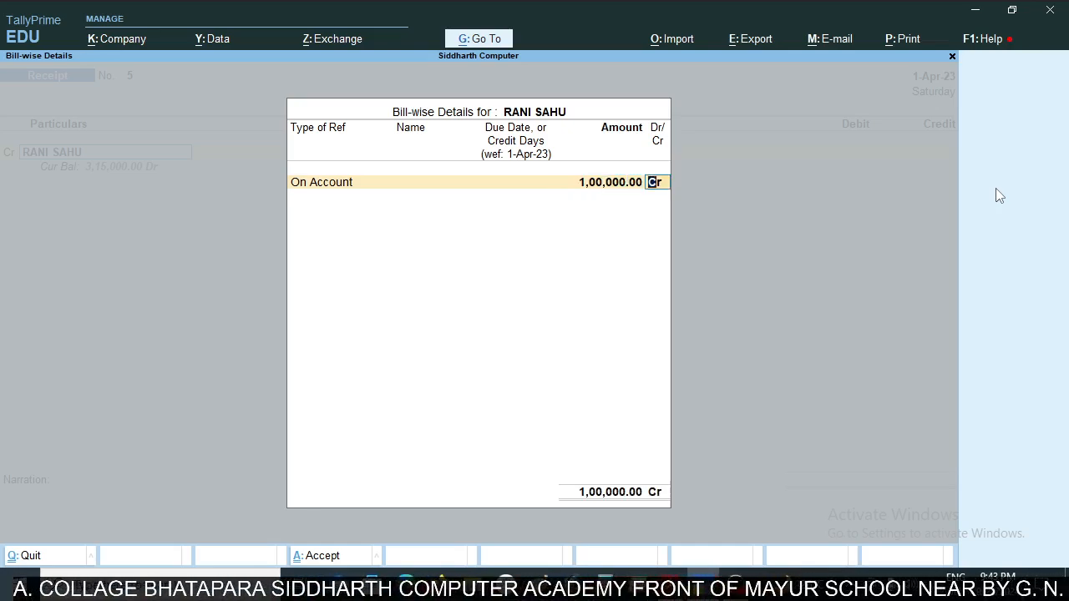
pyautogui.press('Return')
# - Check the PDF bank statement and debit SBI BANK CURRENT A/C with 1,00,000 in the TallyPrime receipt
pyautogui.press('Return')
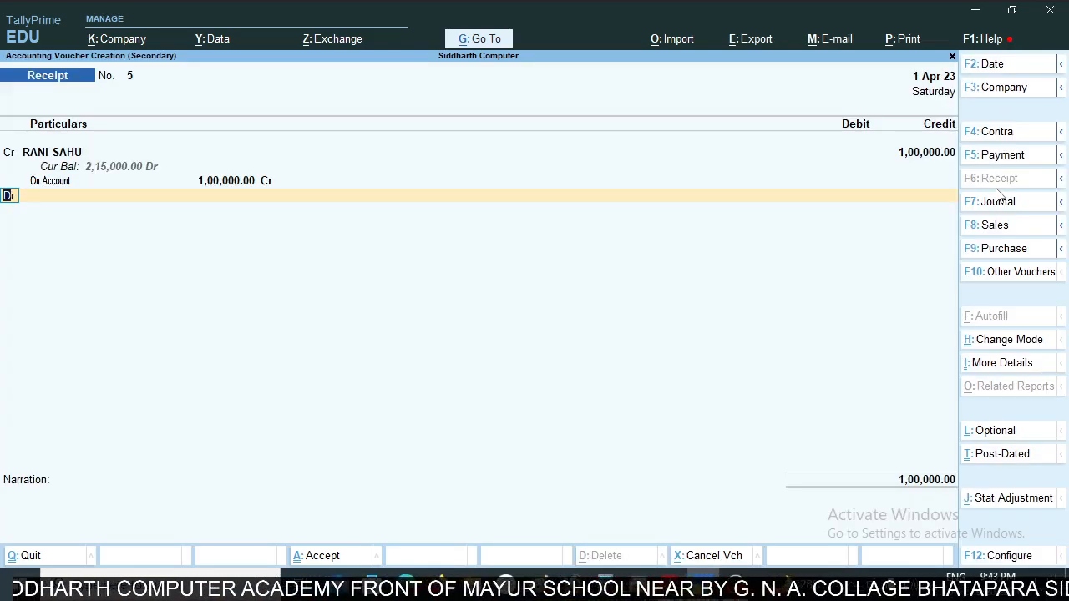
pyautogui.press('Return')
pyautogui.hotkey('alt', 'Tab')
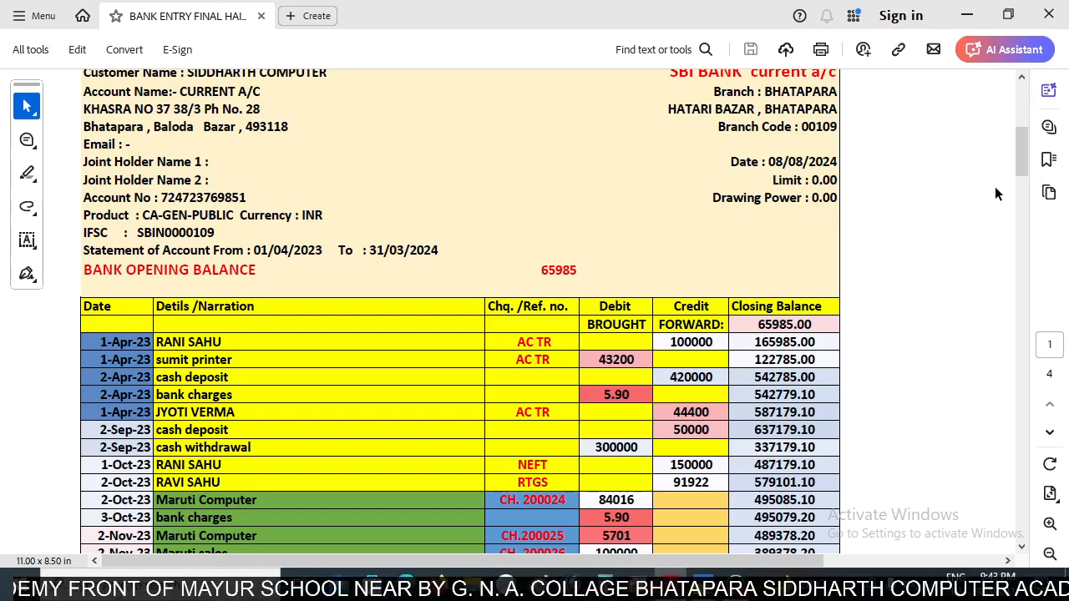
pyautogui.hotkey('alt', 'Tab')
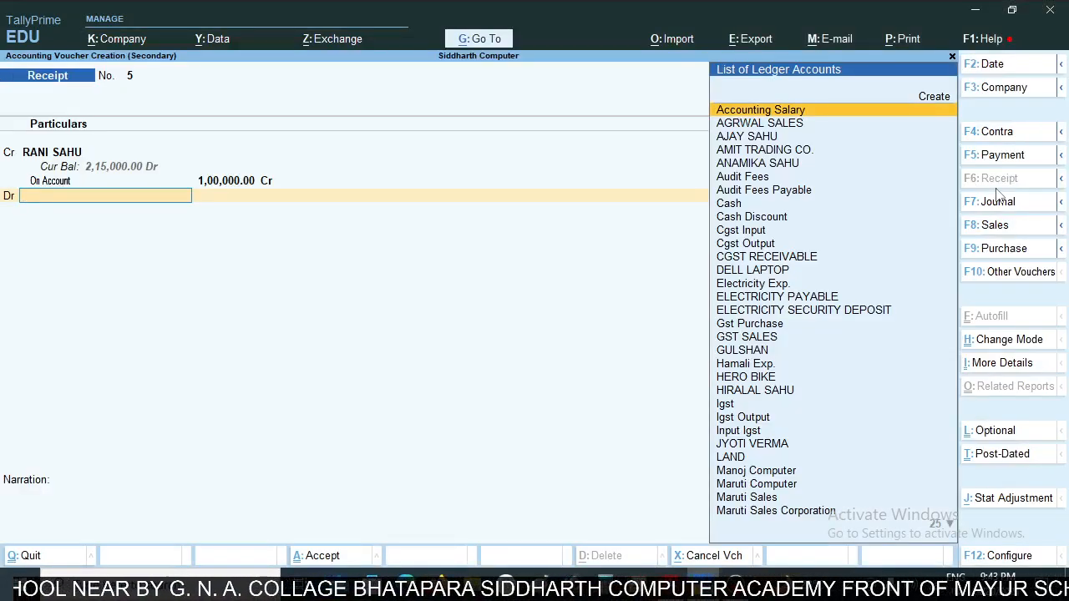
pyautogui.hotkey('alt', 'Tab')
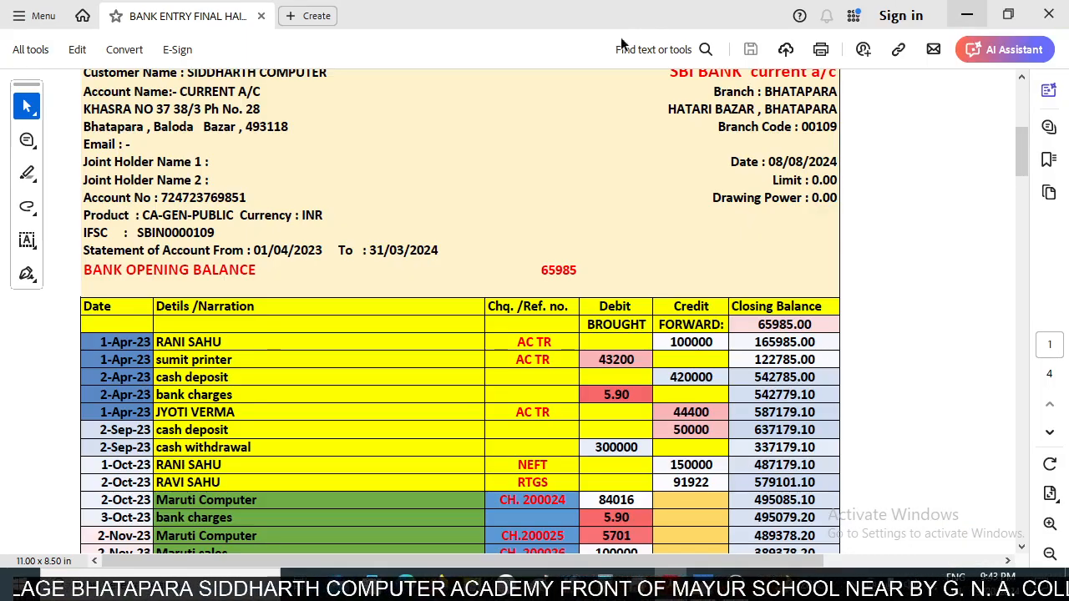
pyautogui.scroll(1, 713, 117)
pyautogui.hotkey('alt', 'Tab')
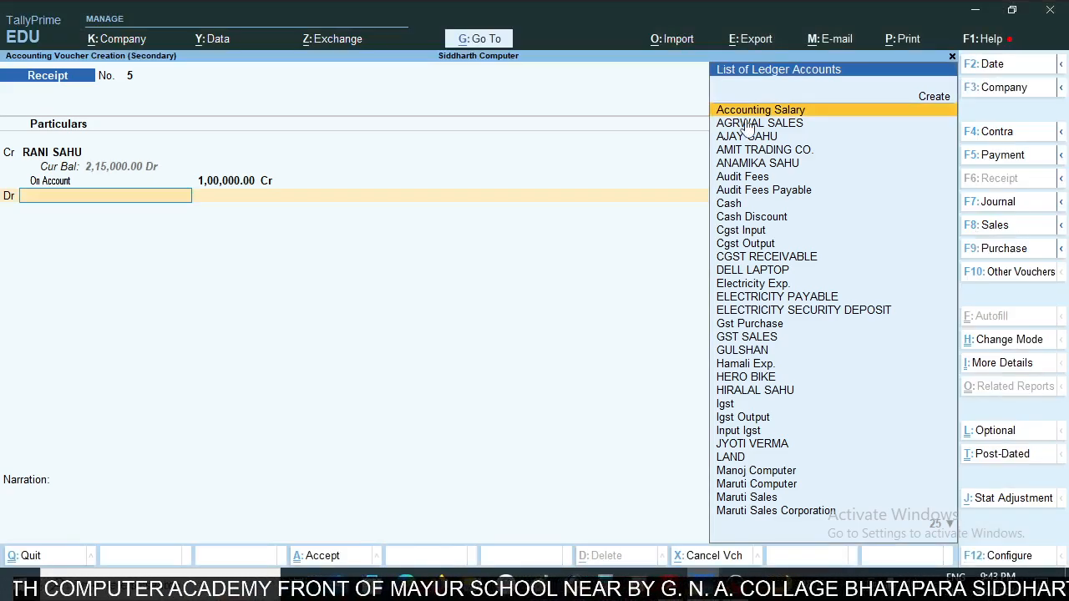
pyautogui.write('Sbi')
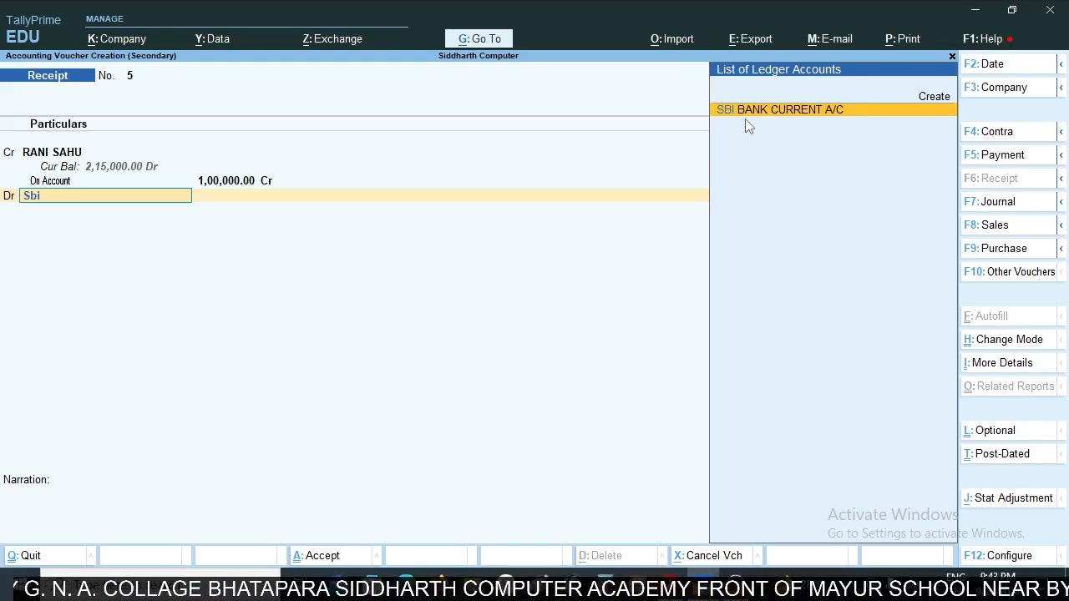
pyautogui.press('Return')
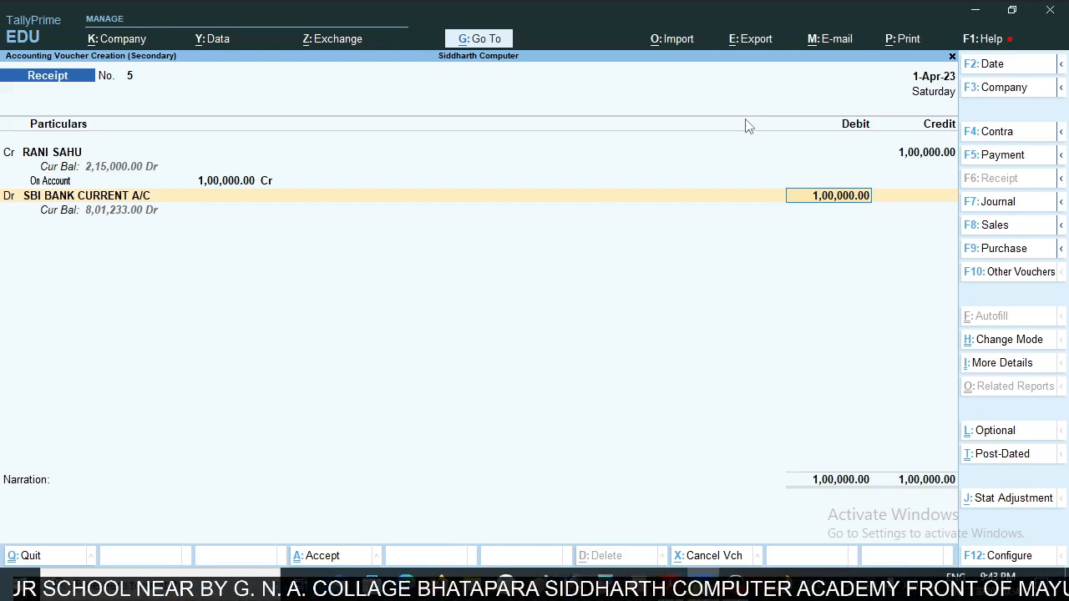
pyautogui.press('Return')
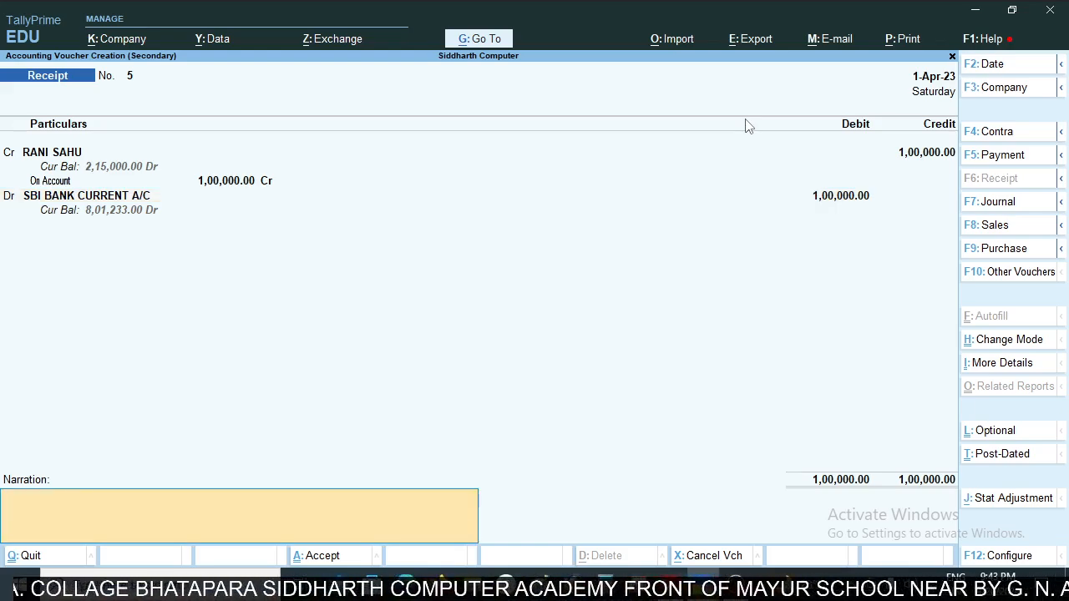
# - Leave the narration blank and save the receipt voucher
pyautogui.press('Return')
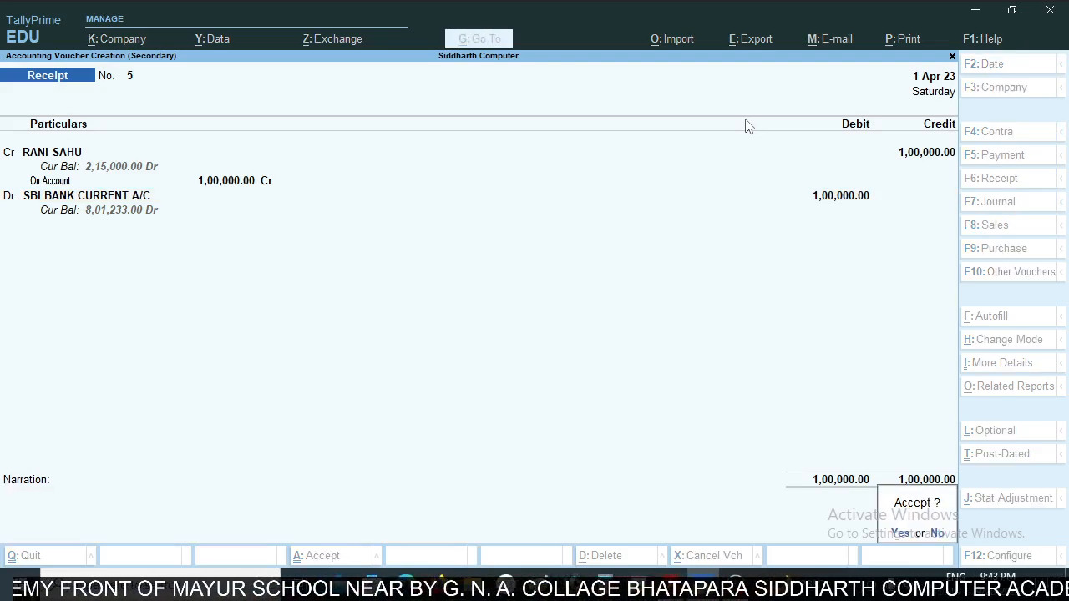
pyautogui.press('Escape')
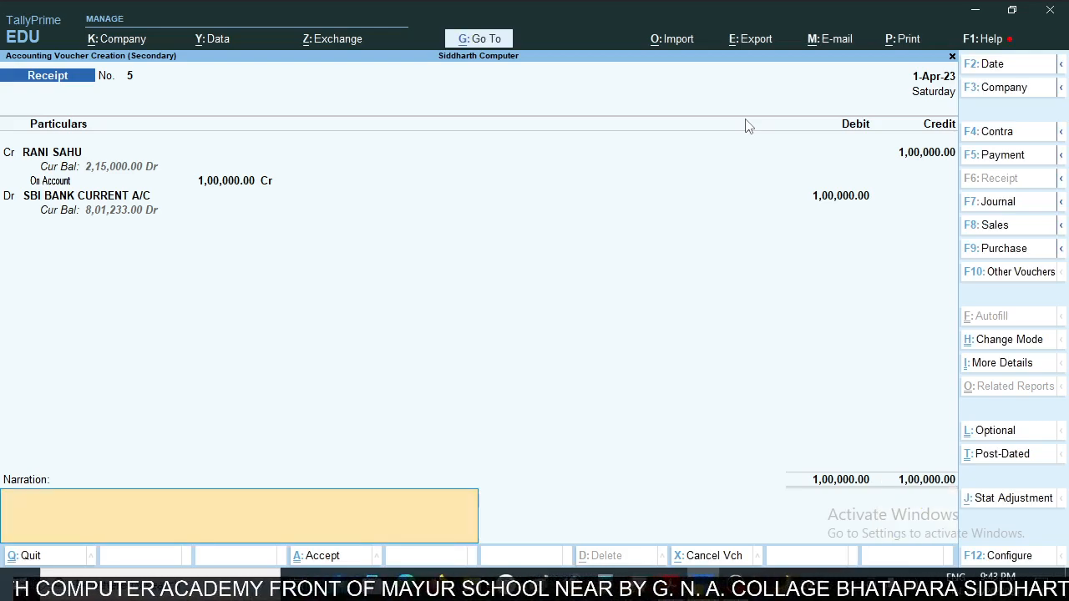
pyautogui.press('Return')
pyautogui.press('Return')
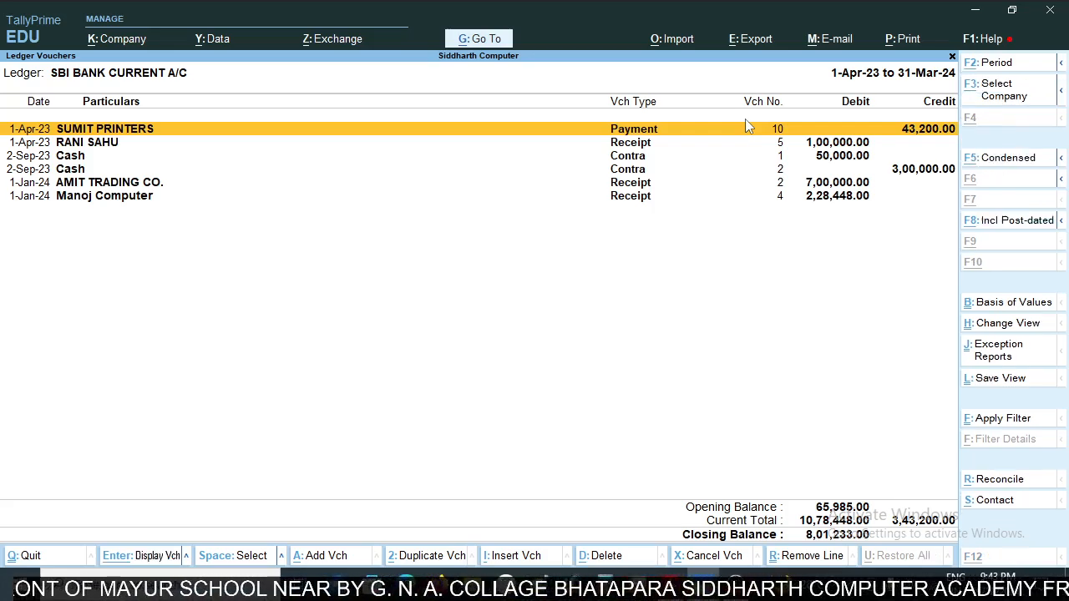
# - Compare the 2-Apr-23 cash deposit in the PDF bank statement with the voucher list of the TallyPrime bank ledger
pyautogui.hotkey('alt', 'Tab')
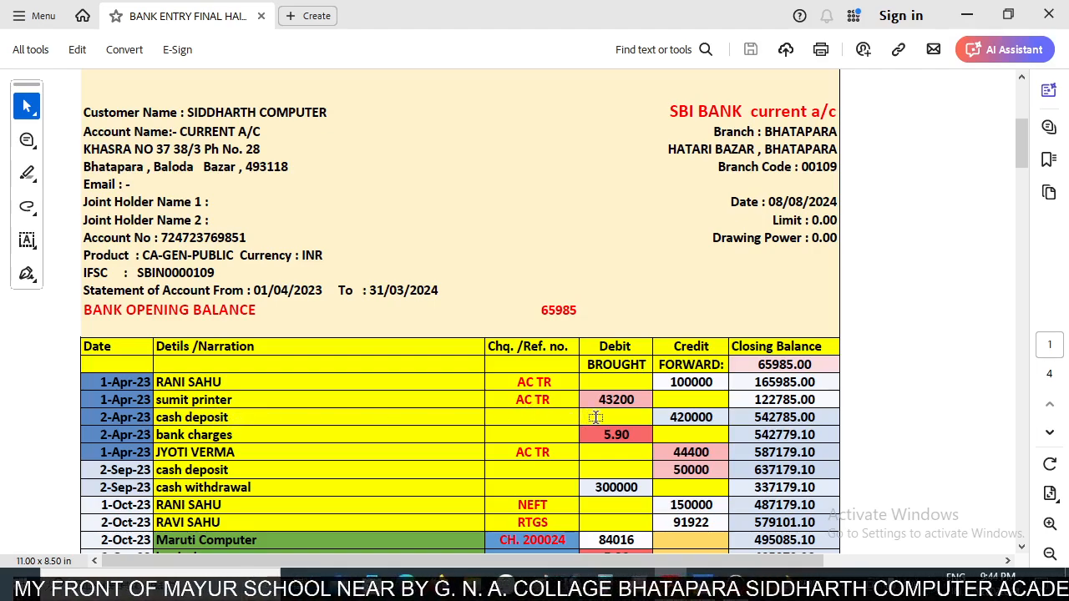
pyautogui.hotkey('alt', 'Tab')
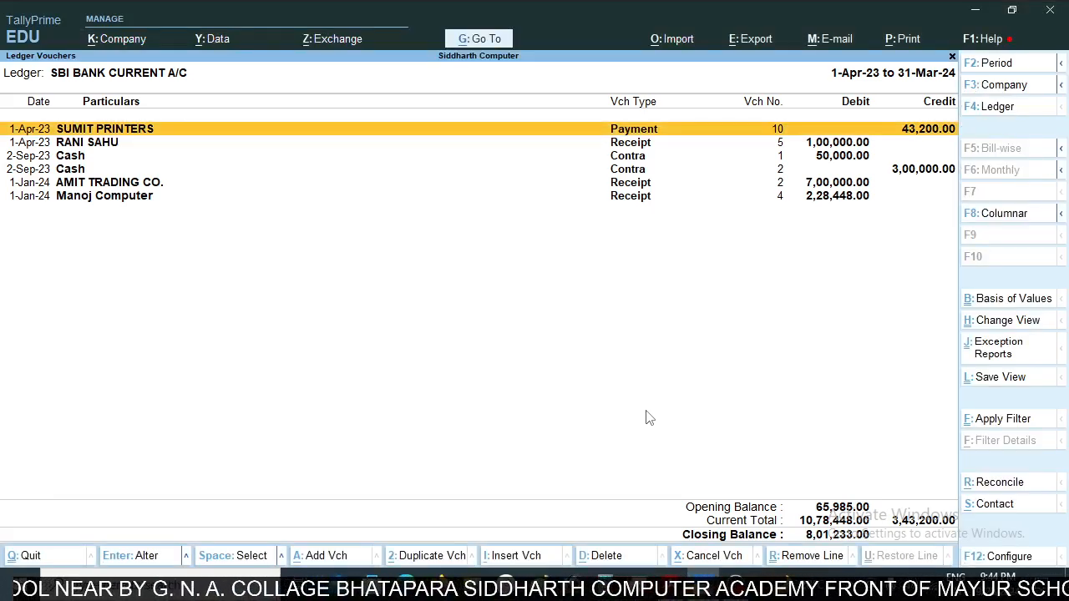
pyautogui.hotkey('alt', 'Tab')
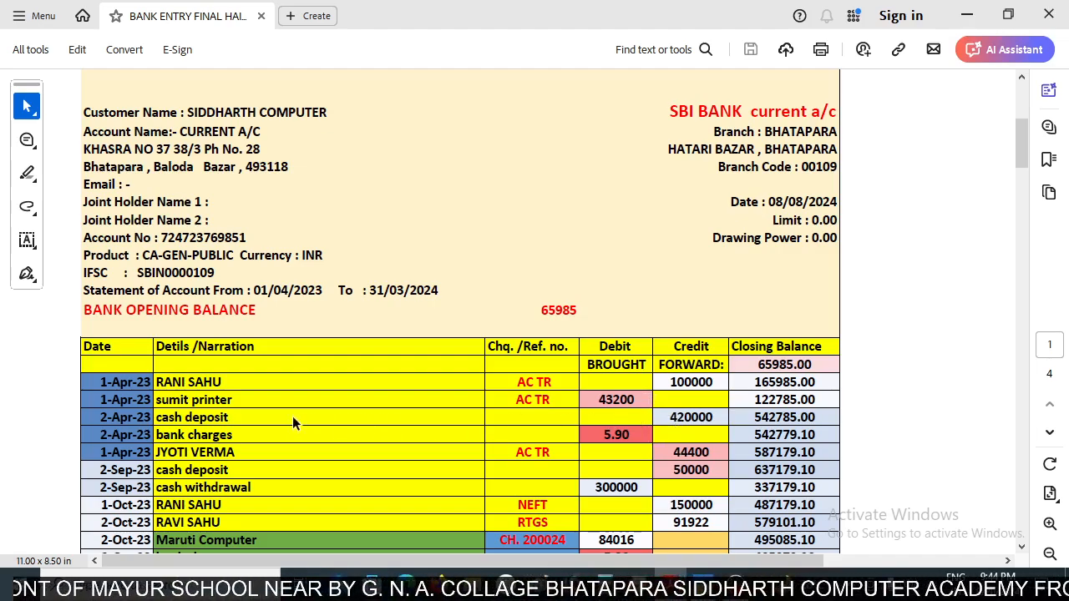
pyautogui.moveTo(179, 417); pyautogui.dragTo(202, 417)
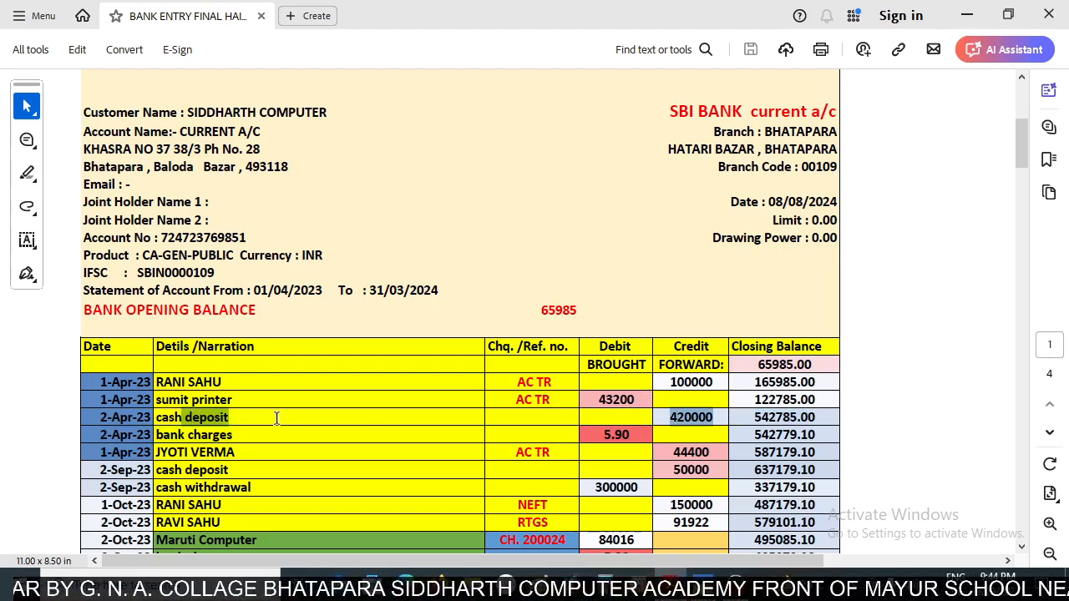
pyautogui.click(663, 416)
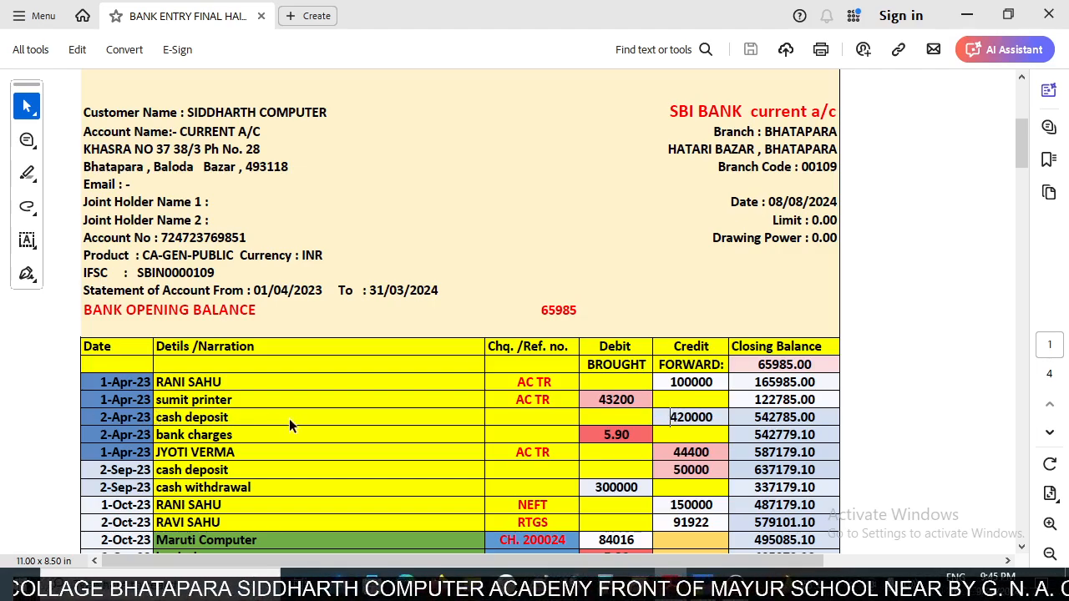
pyautogui.hotkey('alt', 'Tab')
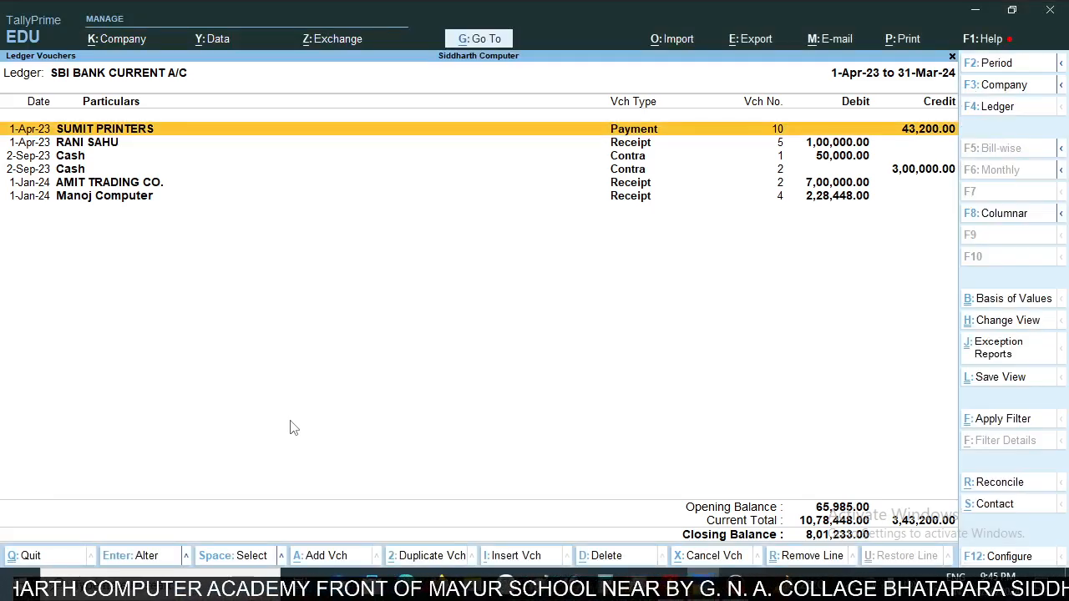
# - Add a new Contra voucher from the bank ledger, starting from the 2-Sep-23 Cash contra of 3,00,000
pyautogui.press('Down')
pyautogui.press('Down')
pyautogui.press('Down')
pyautogui.press('Down')
pyautogui.press('Down')
pyautogui.press('Up')
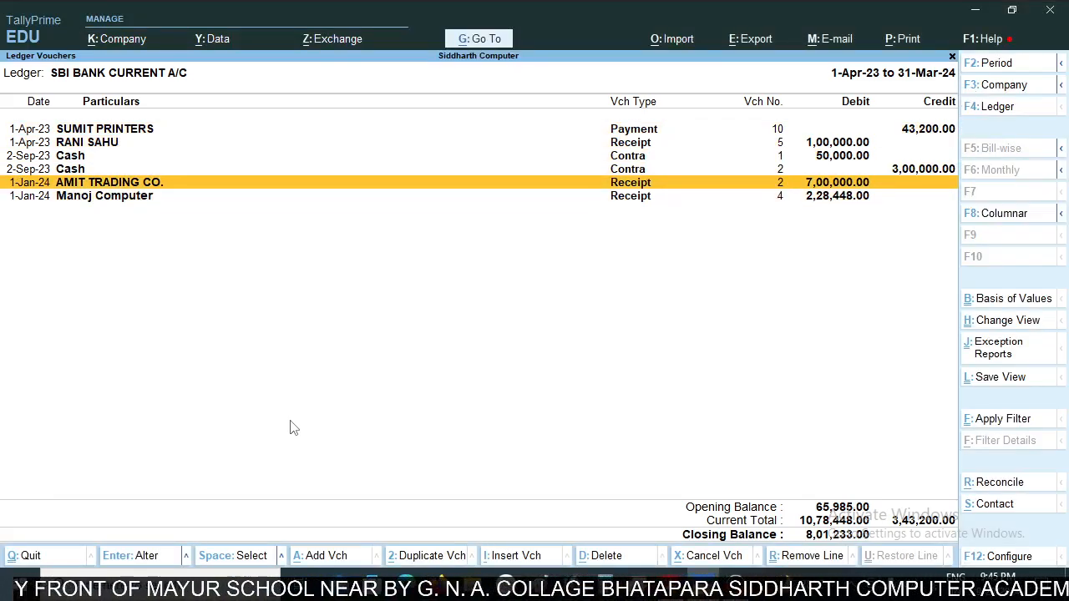
pyautogui.press('Up')
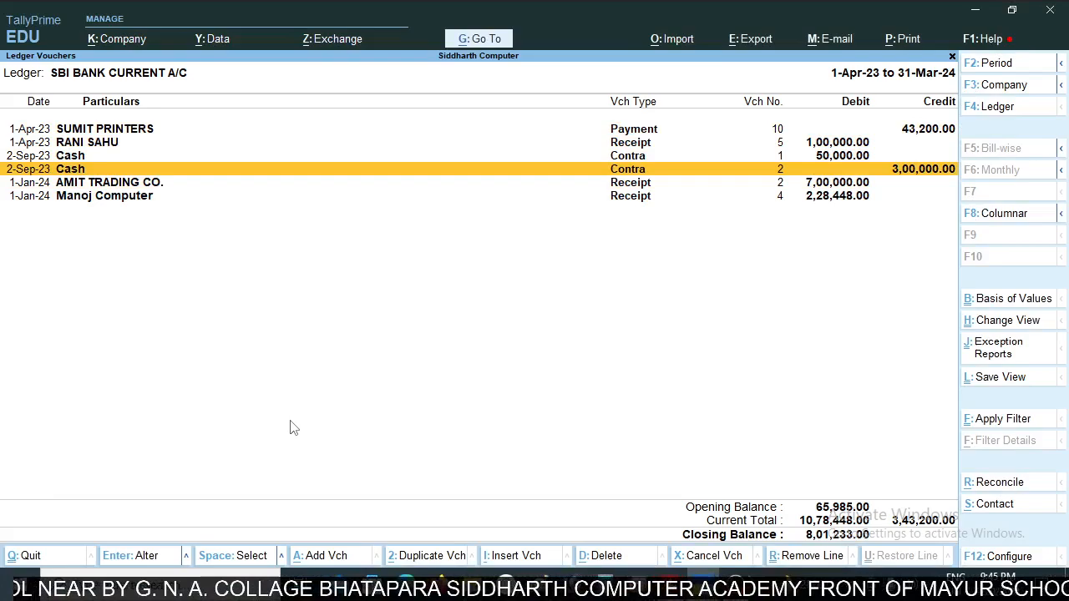
pyautogui.hotkey('alt', 'a')
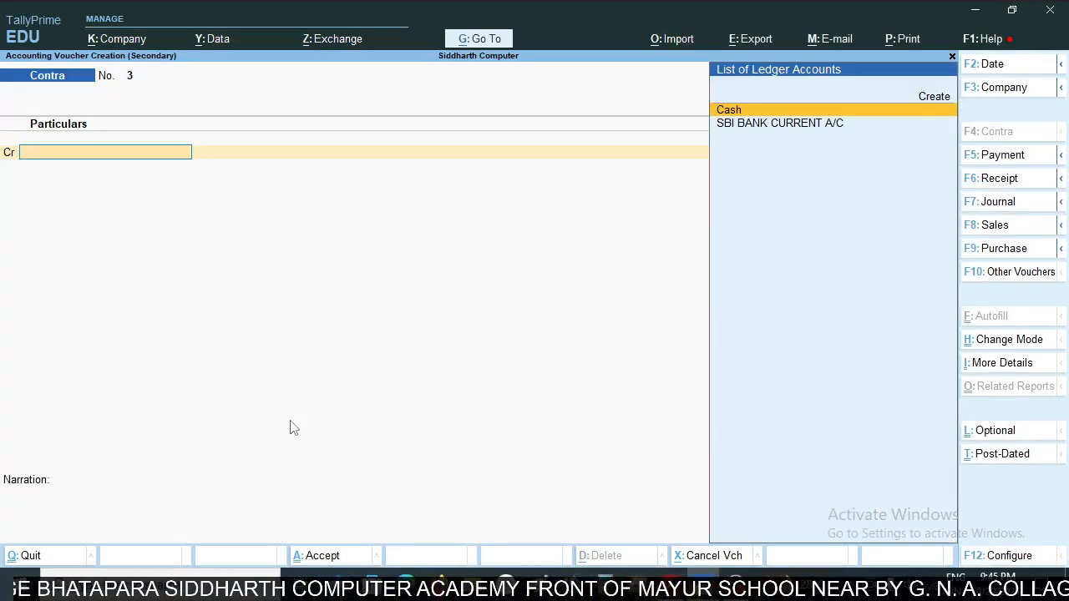
# - Set the contra voucher's date to 2-Apr-23
pyautogui.press('F2')
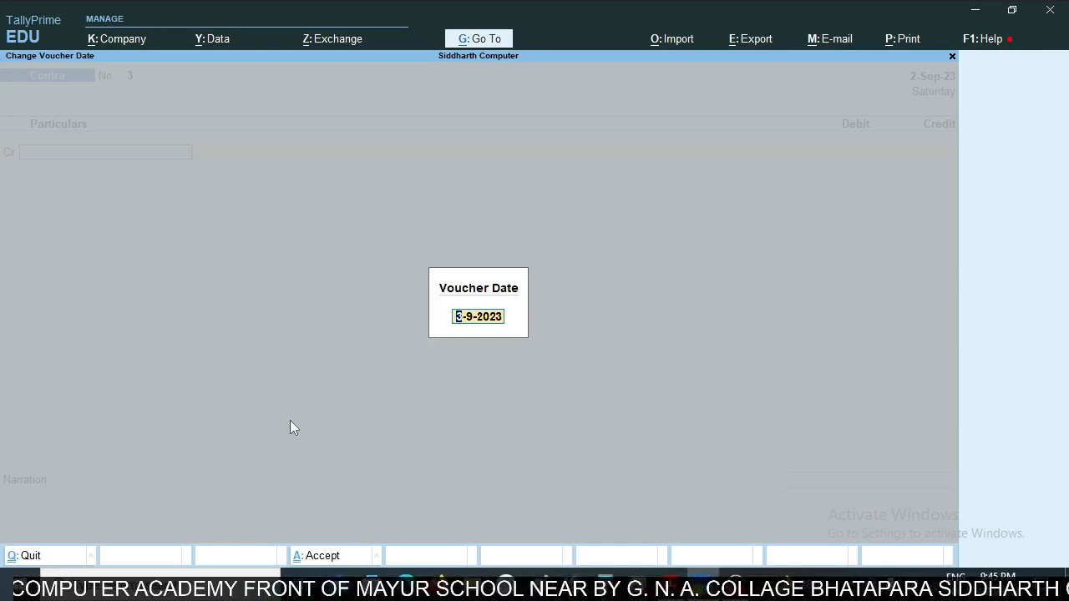
pyautogui.write('2[')
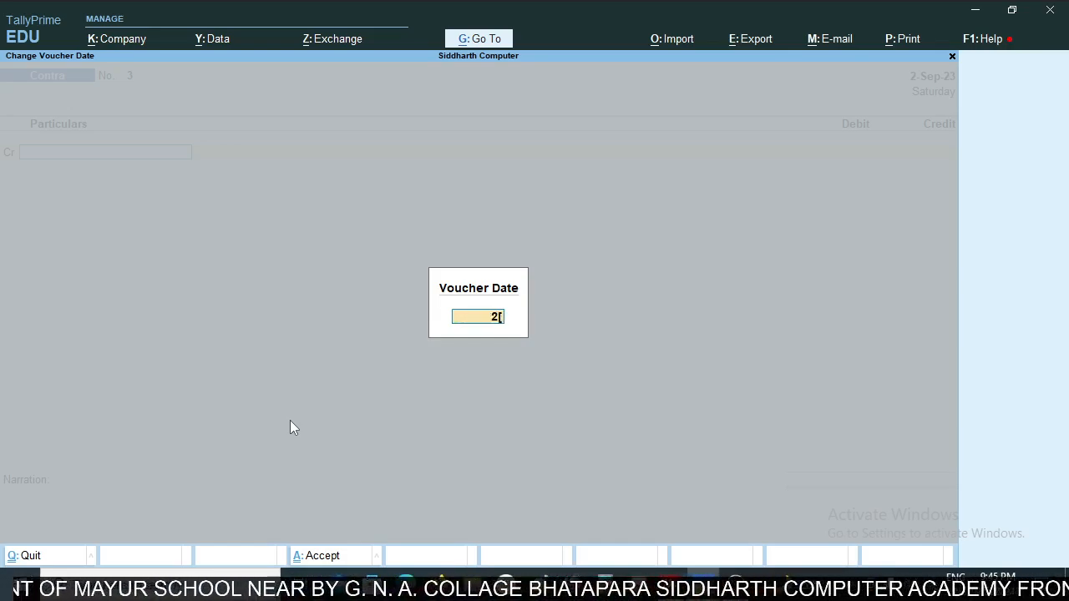
pyautogui.press('BackSpace')
pyautogui.write('a[r')
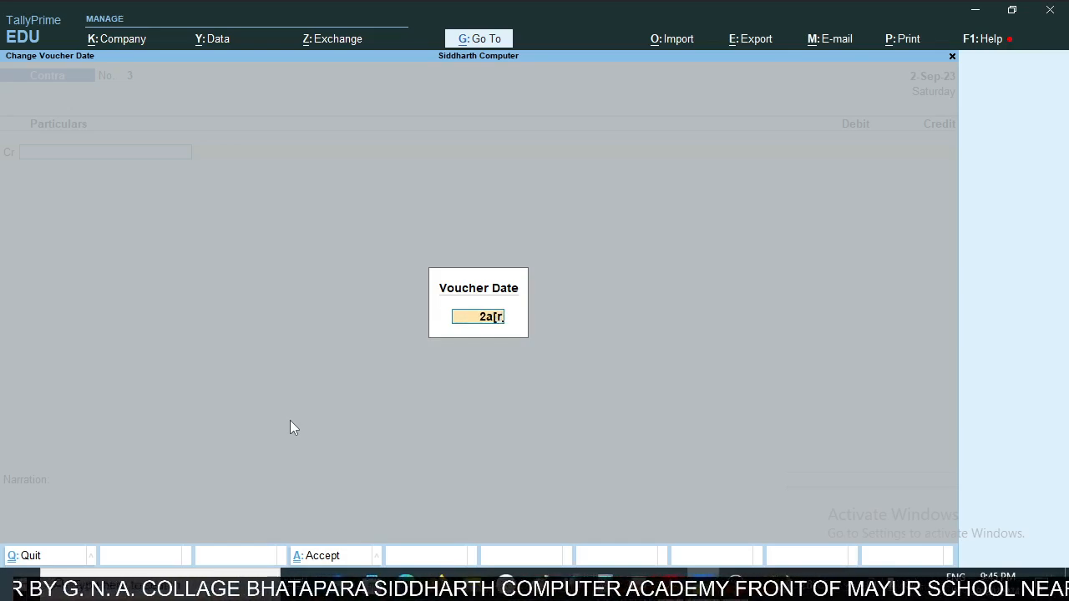
pyautogui.press('BackSpace')
pyautogui.press('BackSpace')
pyautogui.press('BackSpace')
pyautogui.write('p')
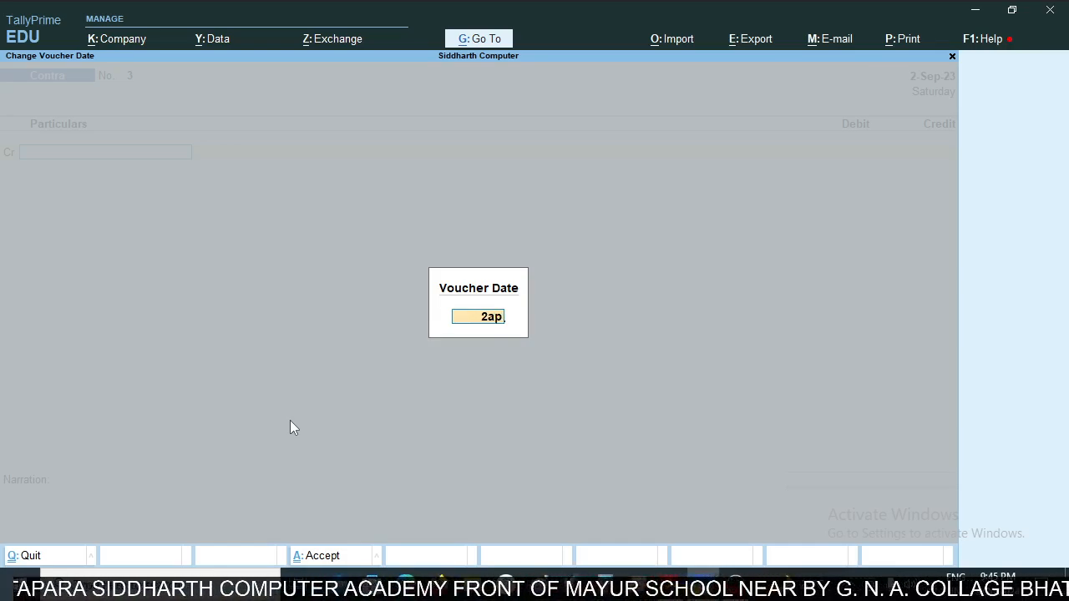
pyautogui.write('r')
pyautogui.press('Return')
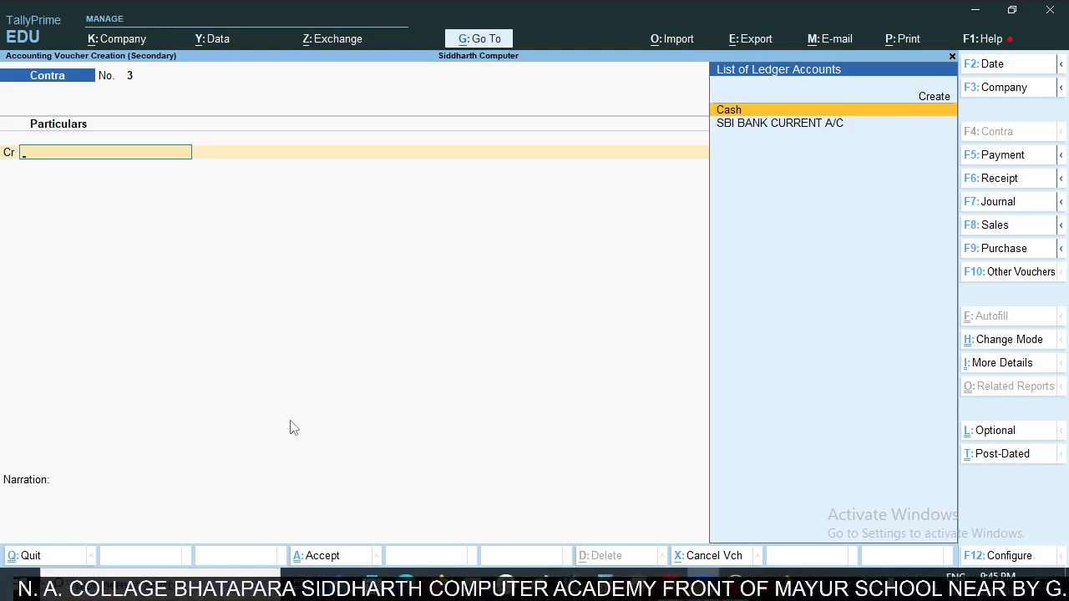
# - Credit Cash with 4,20,000 in the contra voucher, taking the amount from the 2-Apr-23 cash deposit in the PDF bank statement
pyautogui.press('Return')
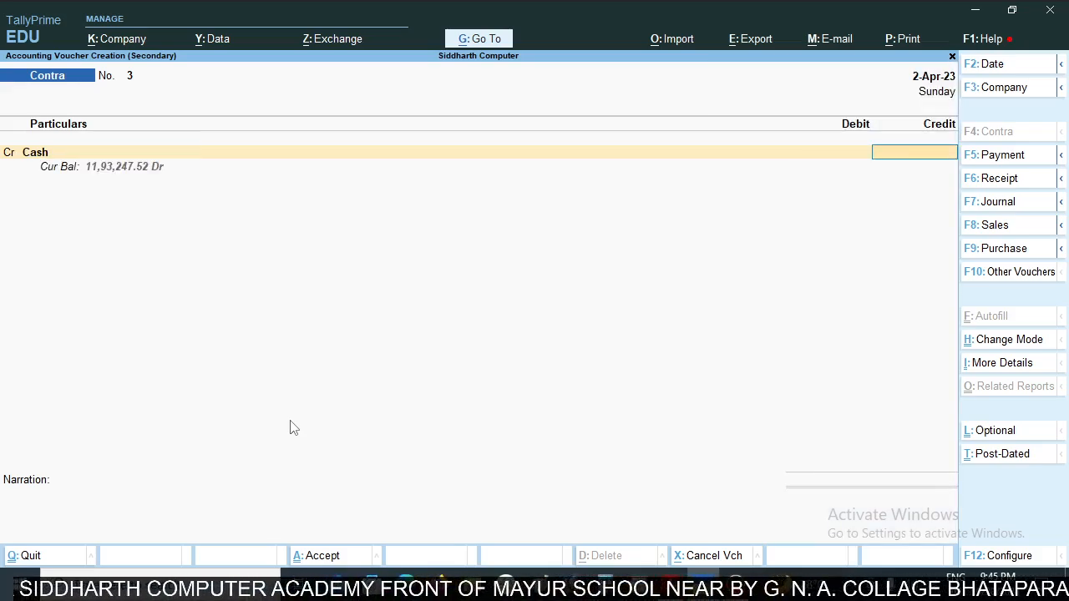
pyautogui.hotkey('alt', 'Tab')
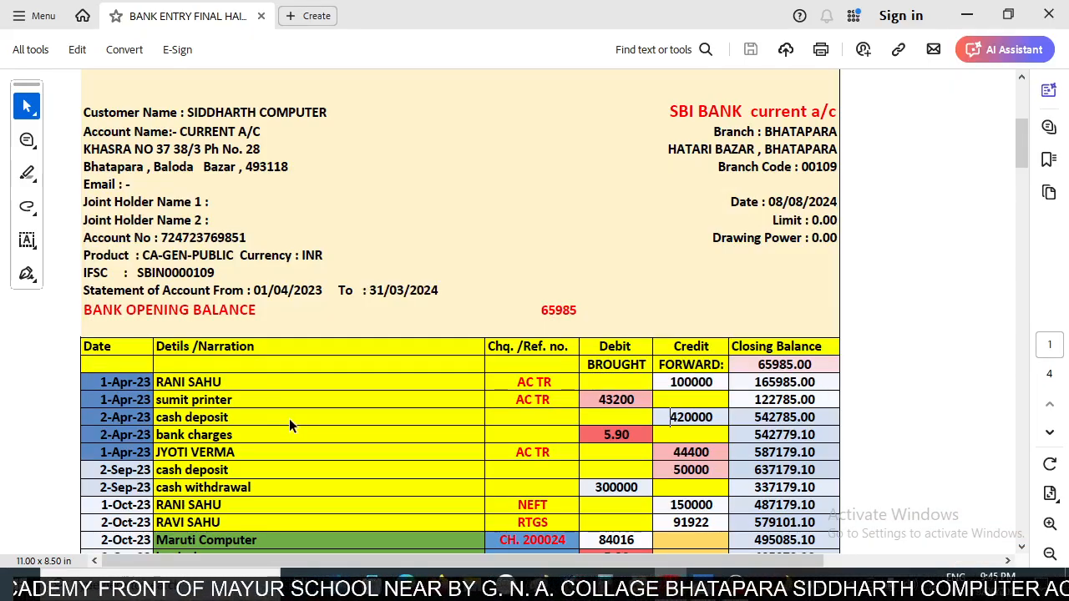
pyautogui.hotkey('alt', 'Tab')
pyautogui.write('420000')
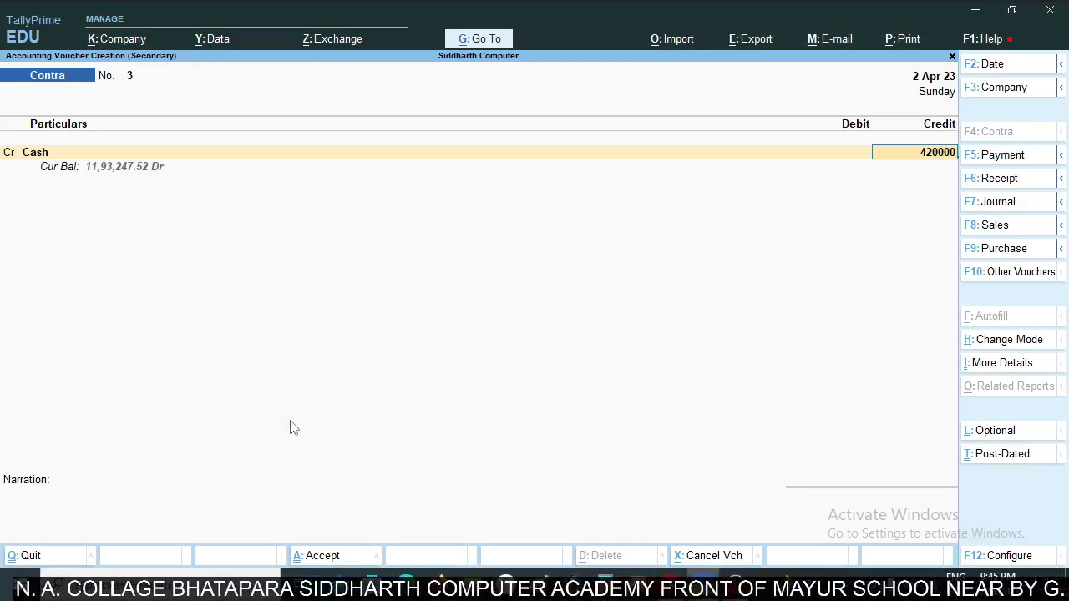
pyautogui.press('Return')
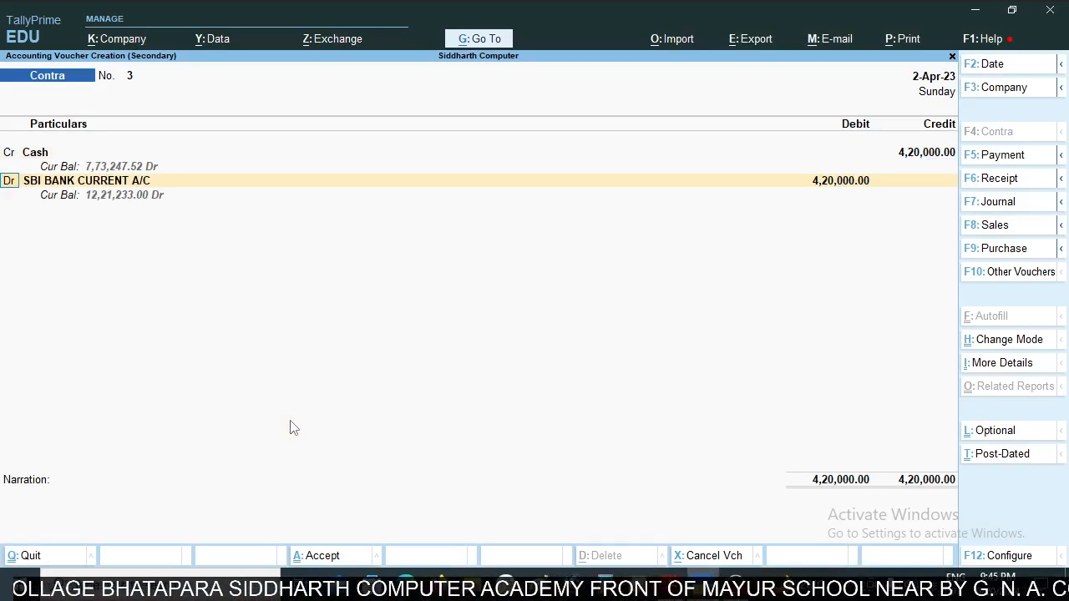
# - Accept SBI BANK CURRENT A/C as the contra voucher's debit ledger with 4,20,000
pyautogui.press('Return')
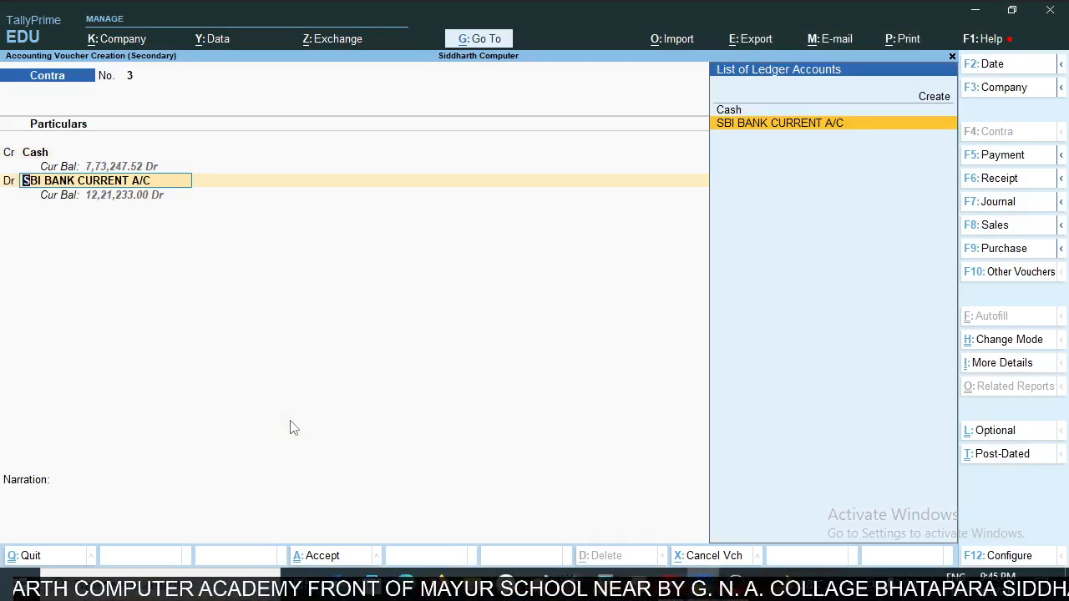
pyautogui.press('Return')
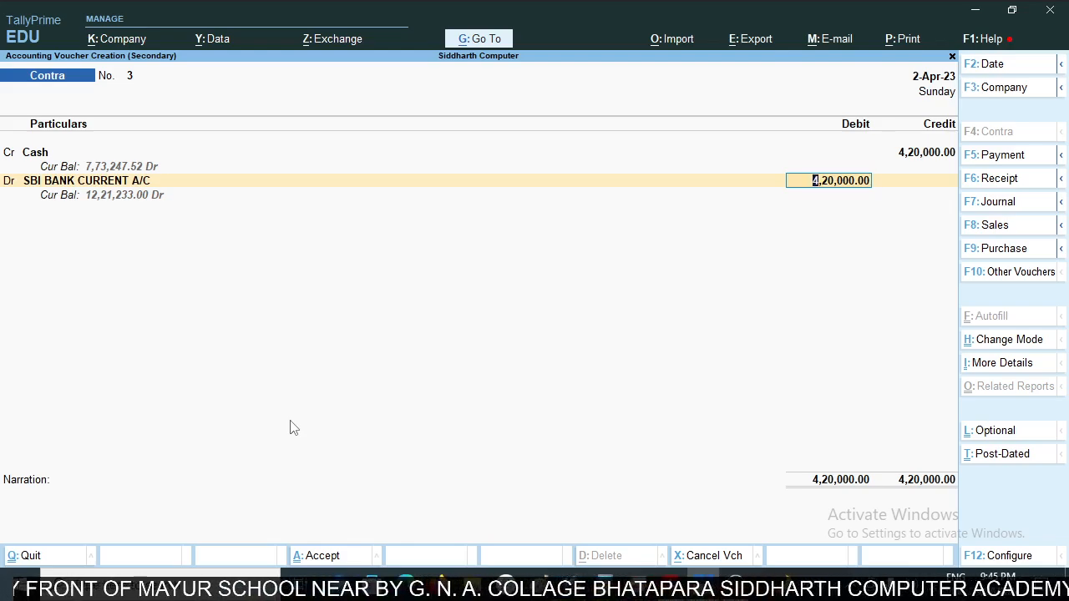
pyautogui.press('Return')
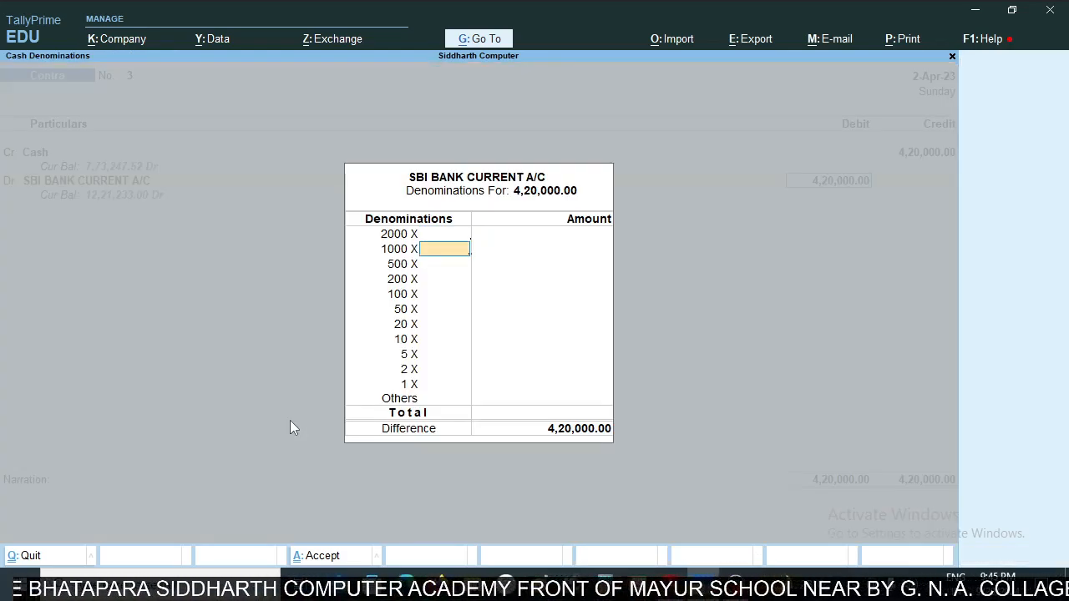
# - Pass through the cash denominations for SBI BANK CURRENT A/C, leaving all of them blank, and return to the contra voucher
pyautogui.press('Up')
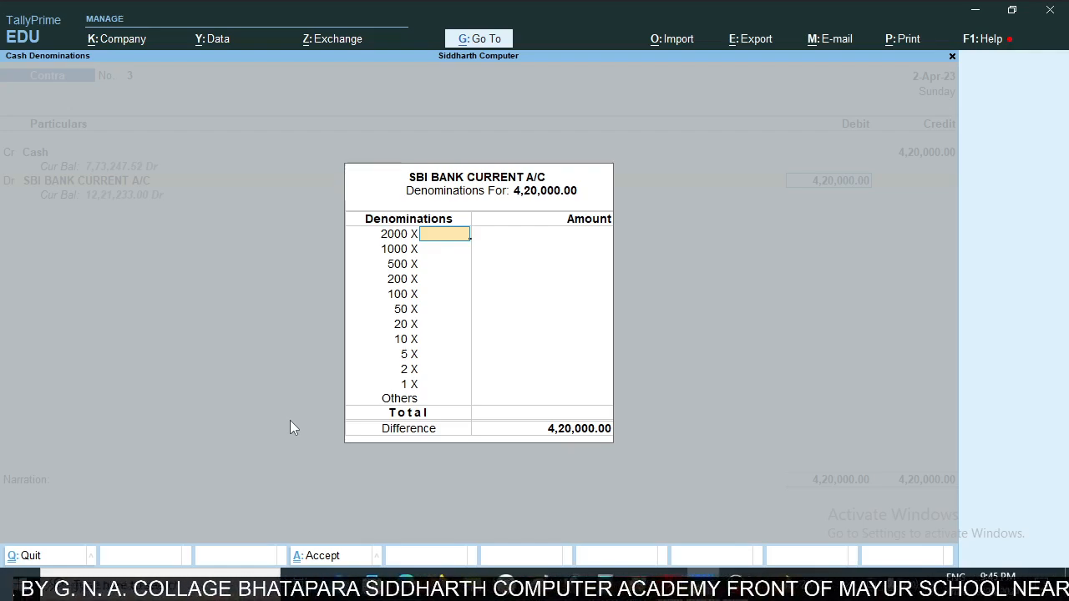
pyautogui.press('Down')
pyautogui.press('Down')
pyautogui.press('Down')
pyautogui.press('Down')
pyautogui.press('Down')
pyautogui.press('Down')
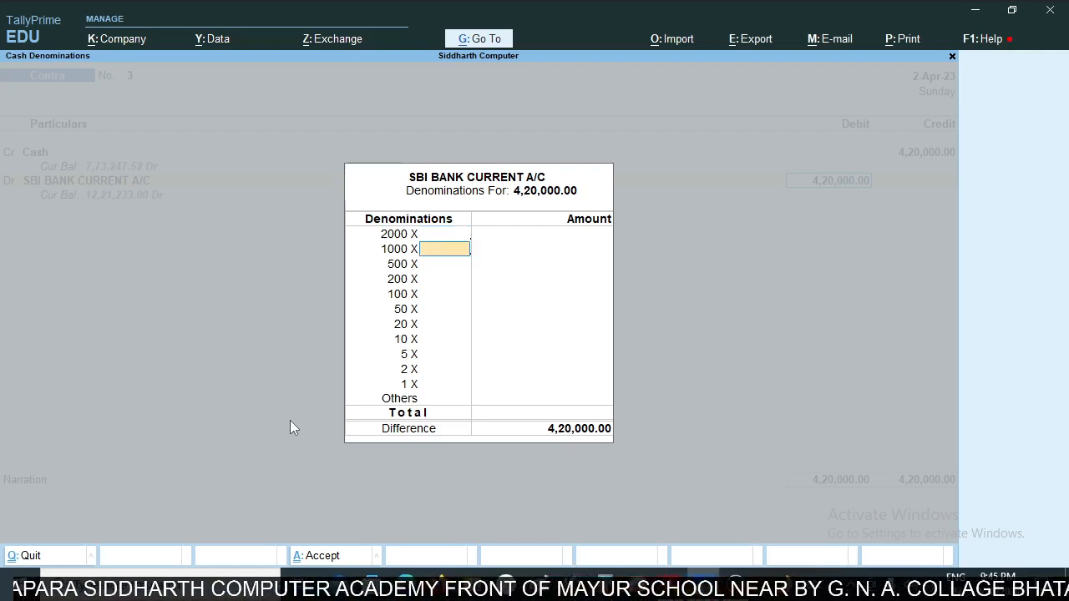
pyautogui.press('Down')
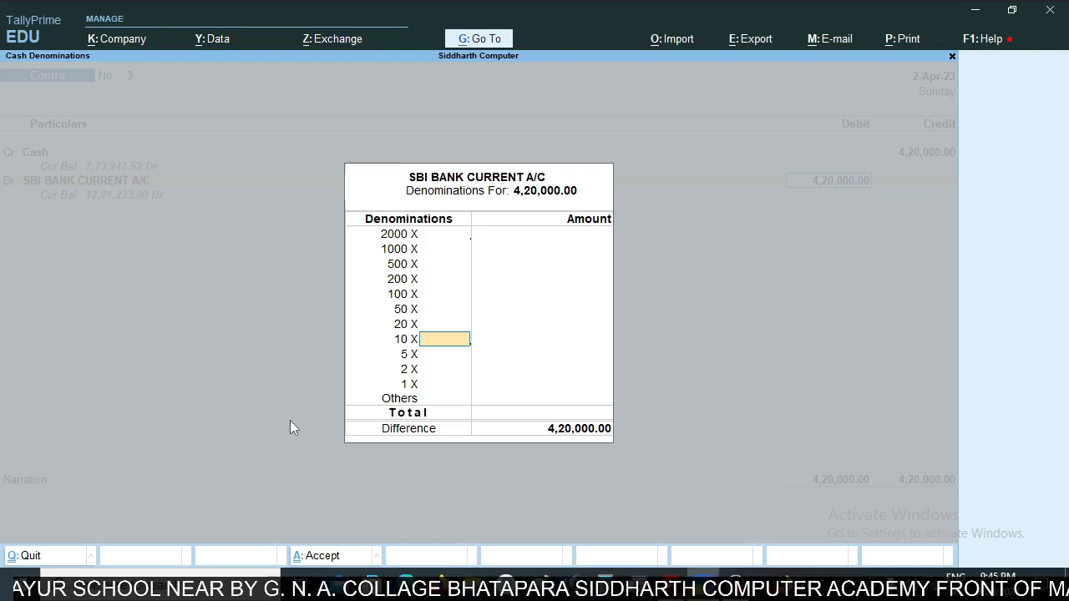
pyautogui.press('Down')
pyautogui.press('Down')
pyautogui.press('Down')
pyautogui.press('Down')
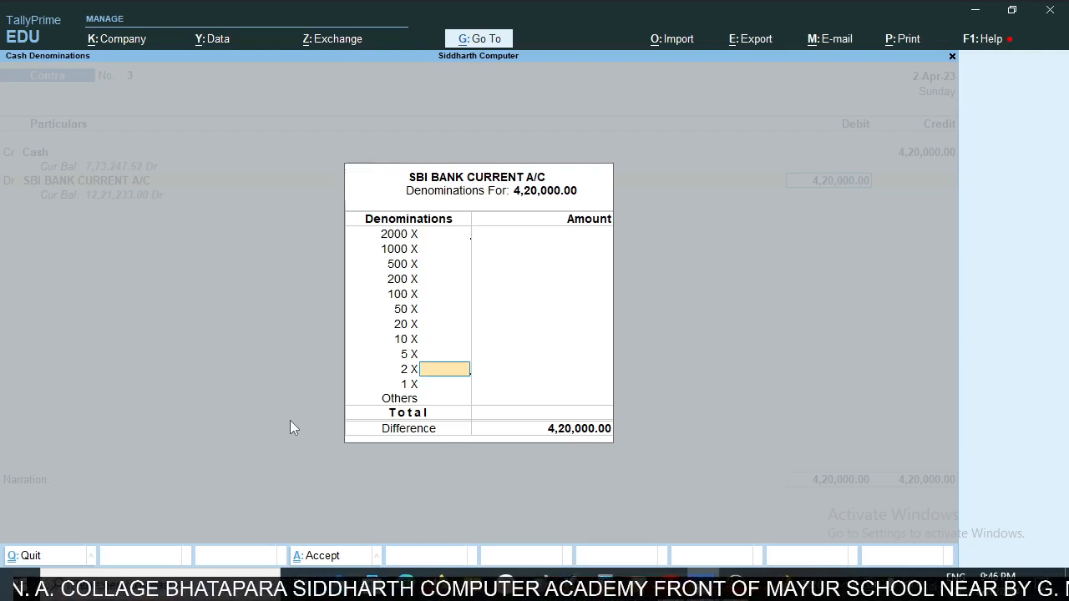
pyautogui.press('Return')
pyautogui.press('Return')
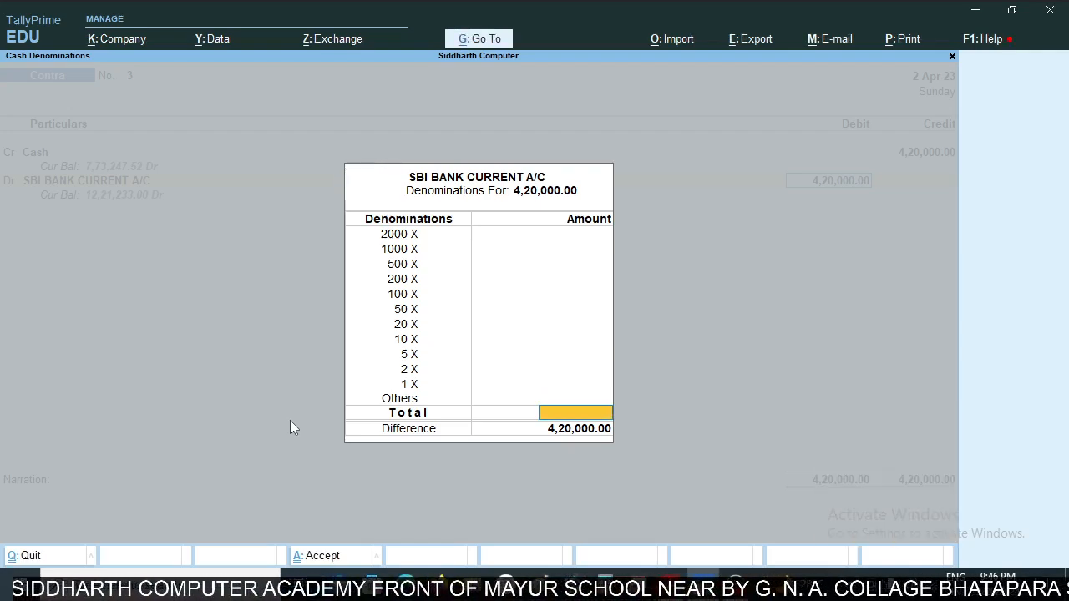
pyautogui.press('Return')
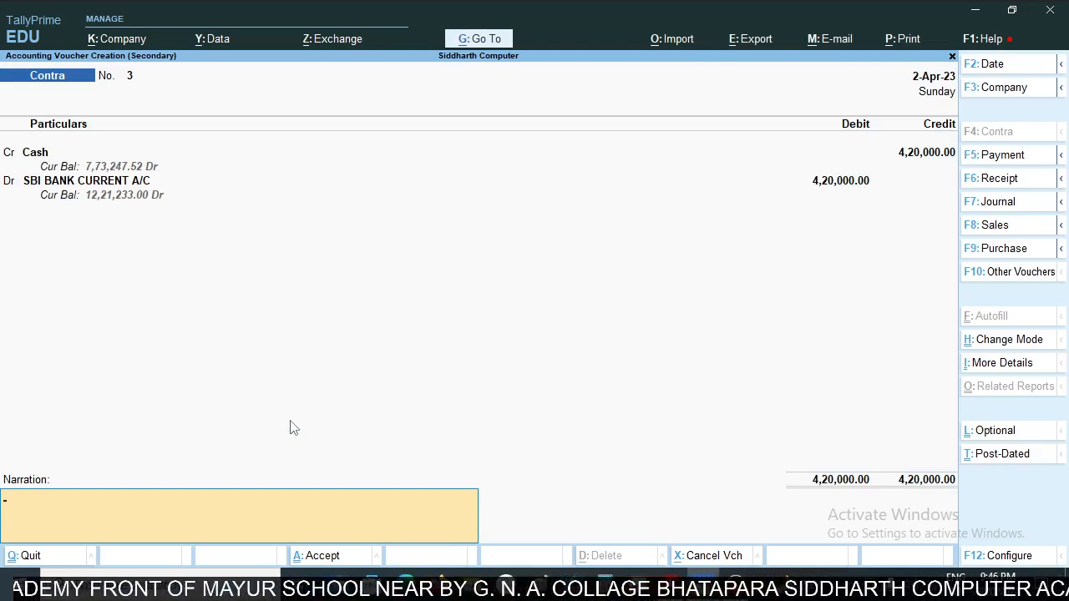
# - Enter "cash deposit" as the narration and save the contra voucher
pyautogui.write('cas')
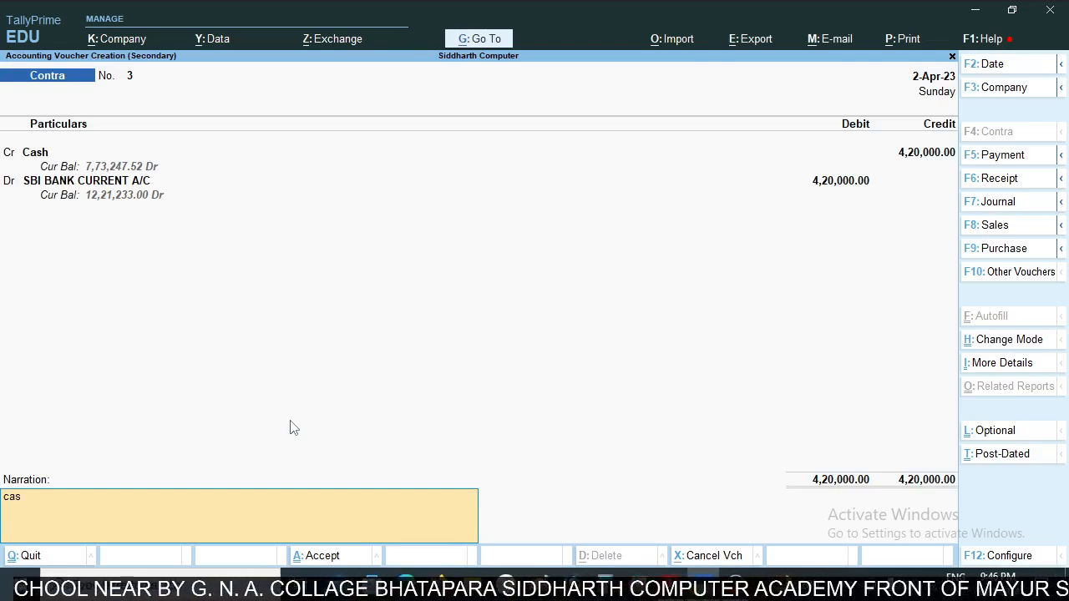
pyautogui.write('h deposit')
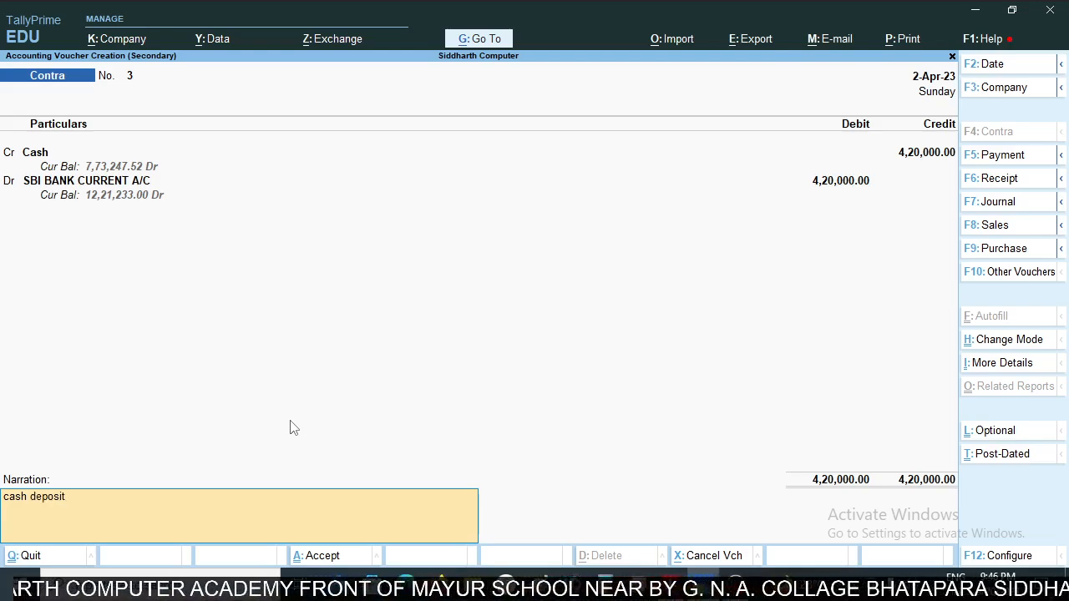
pyautogui.press('Return')
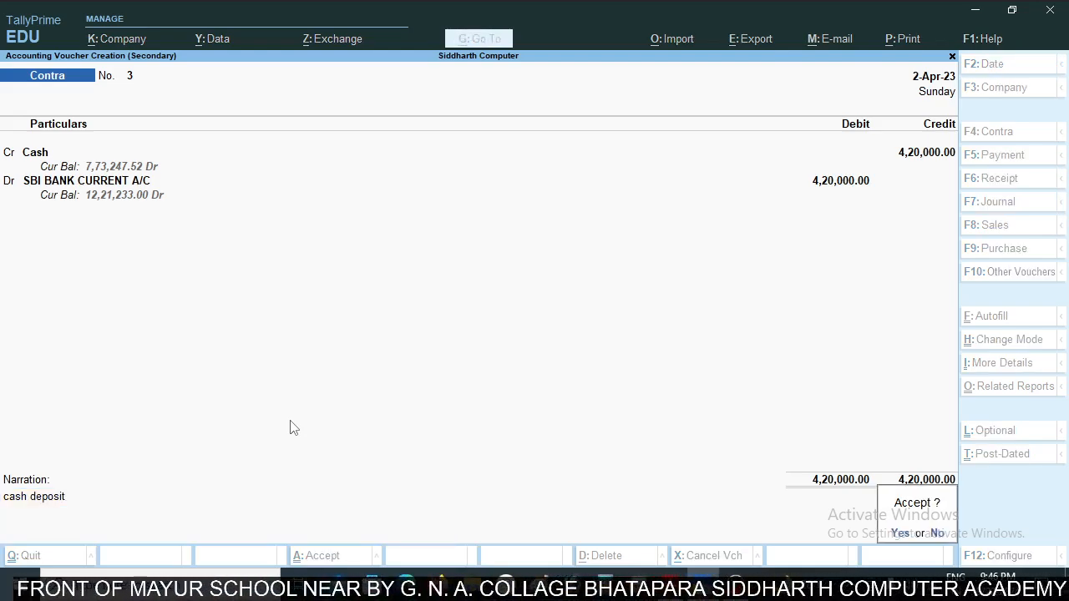
pyautogui.press('Return')
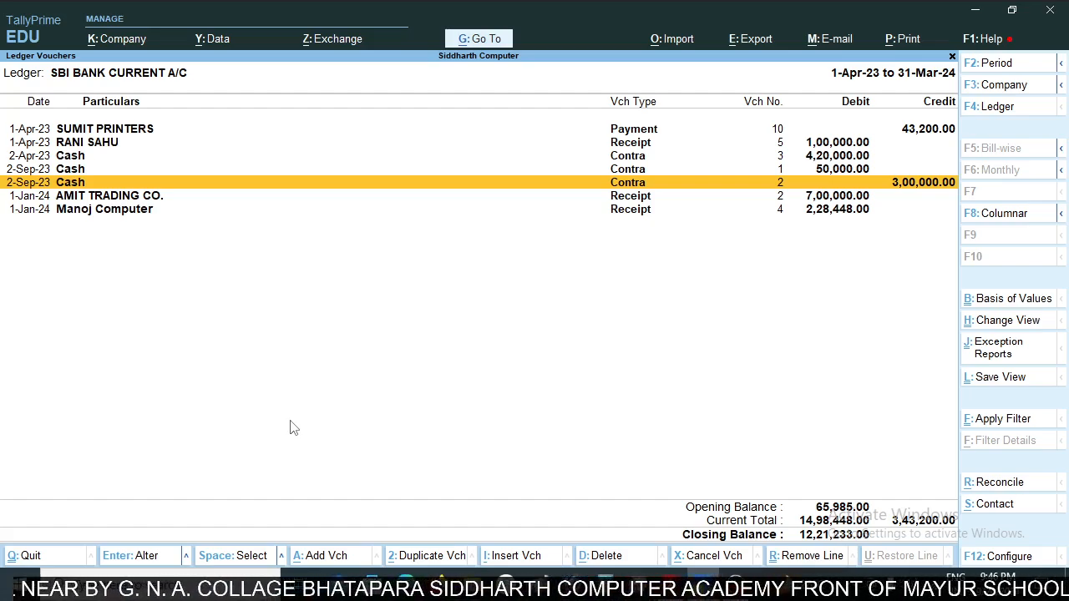
# - Check the amount of the 2-Apr-23 bank charges entry in the PDF bank statement
pyautogui.hotkey('alt', 'Tab')
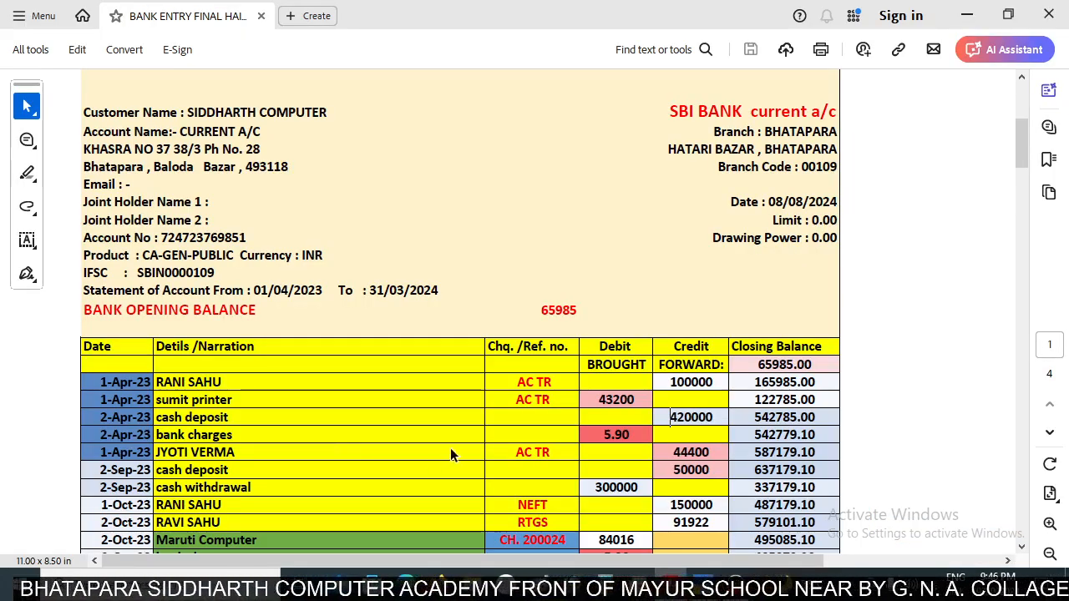
pyautogui.scroll(-1, 693, 396)
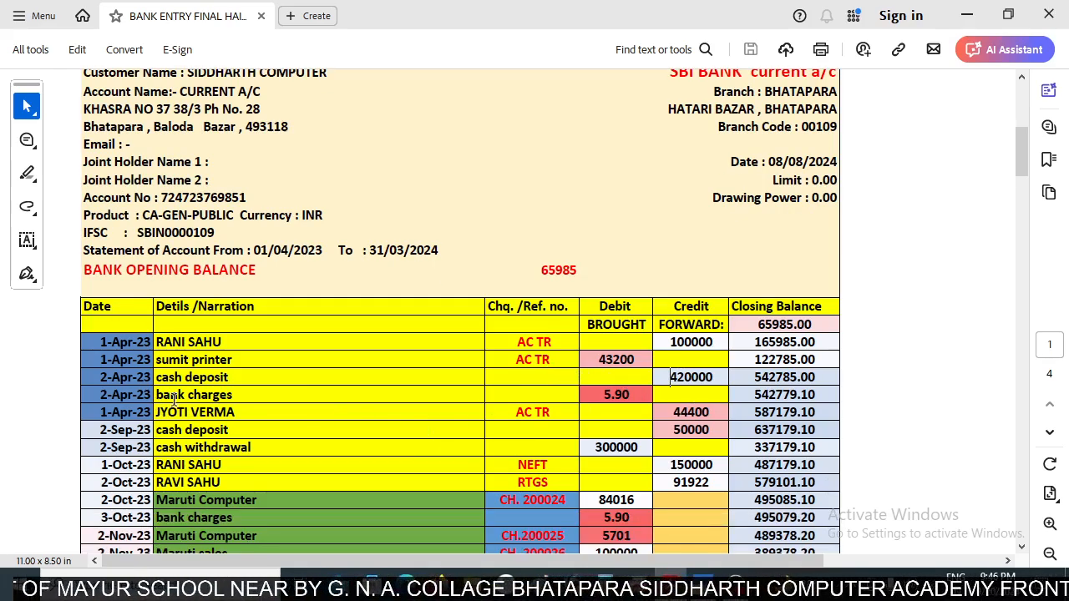
pyautogui.moveTo(599, 391); pyautogui.dragTo(634, 392)
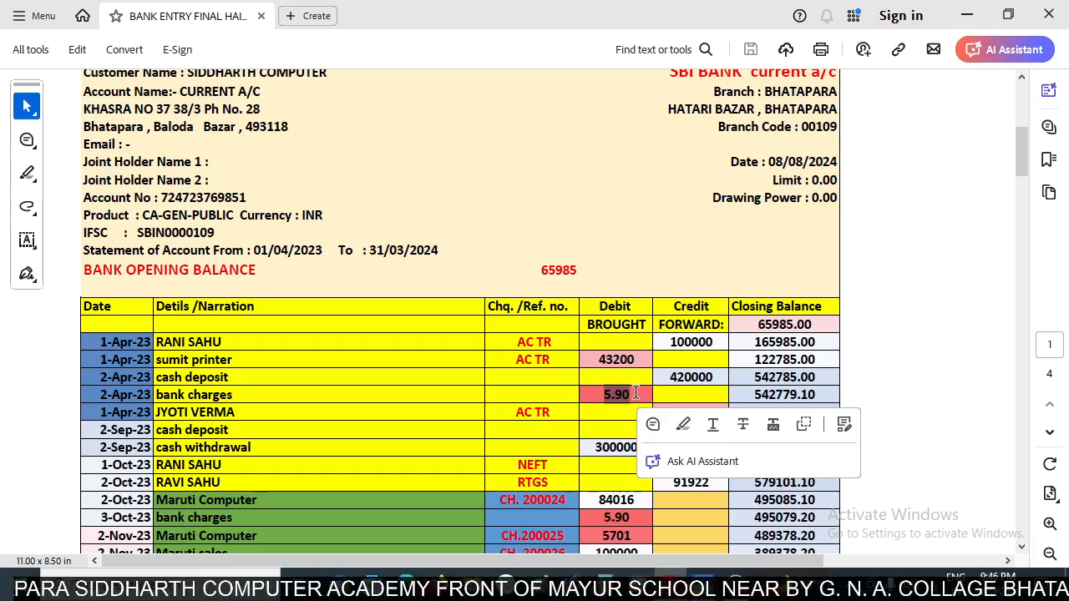
# - Switch back to TallyPrime and add a new Payment voucher from the SBI bank ledger
pyautogui.hotkey('alt', 'Tab')
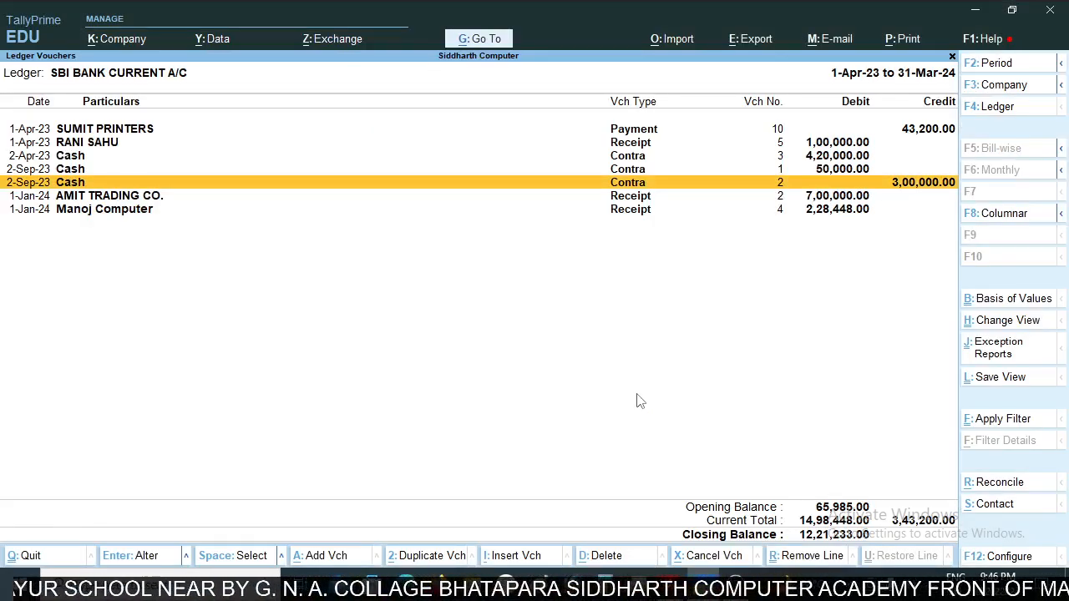
pyautogui.hotkey('alt', 'a')
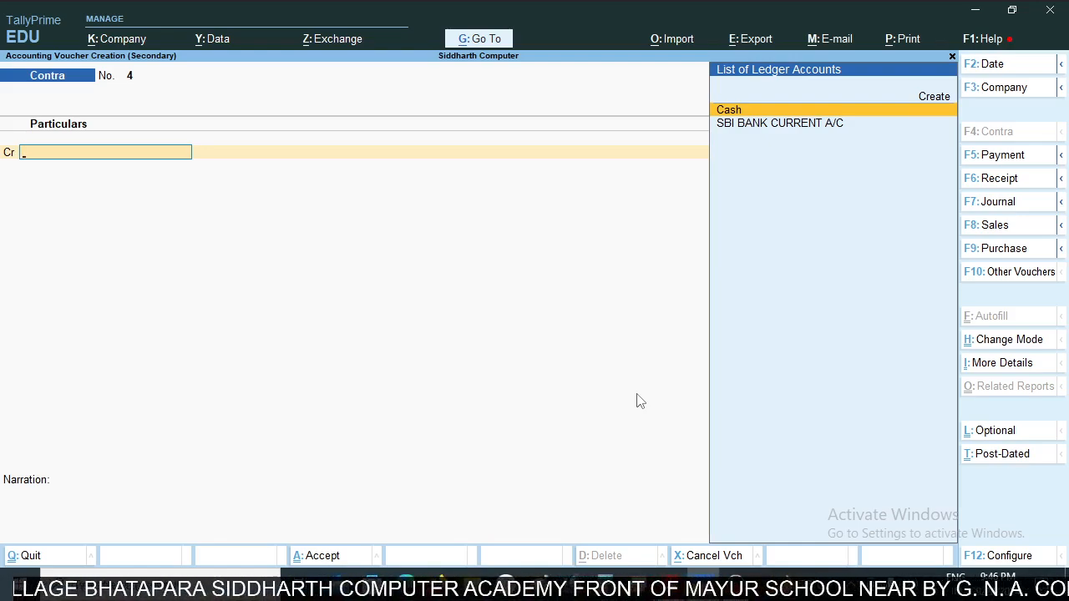
pyautogui.press('F5')
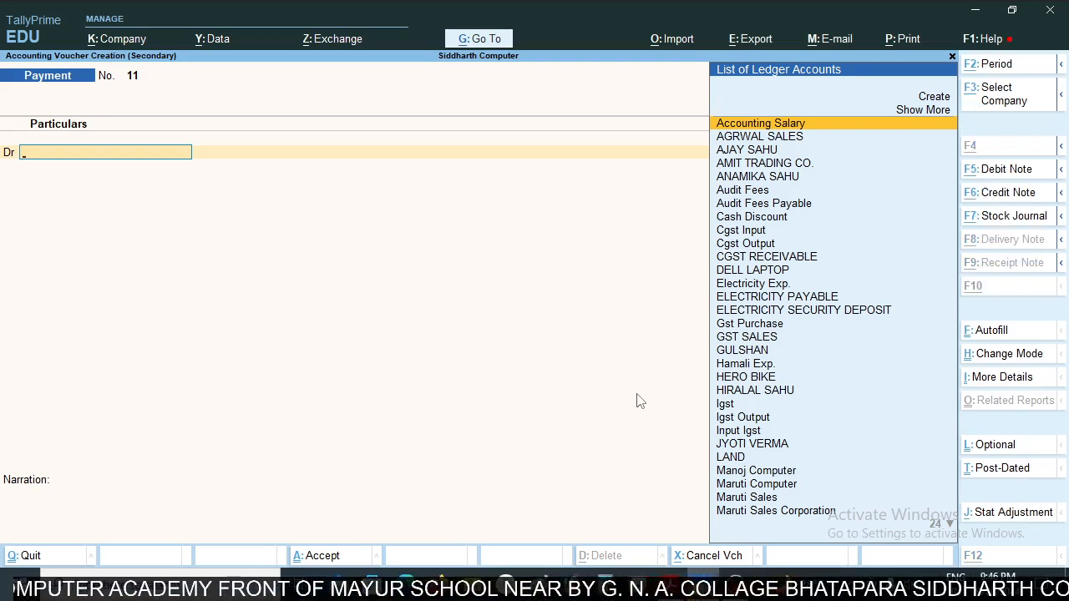
# - Start creating a new ledger from the payment voucher's debit line and name it Bank Charges
pyautogui.hotkey('alt', 'c')
pyautogui.write('B')
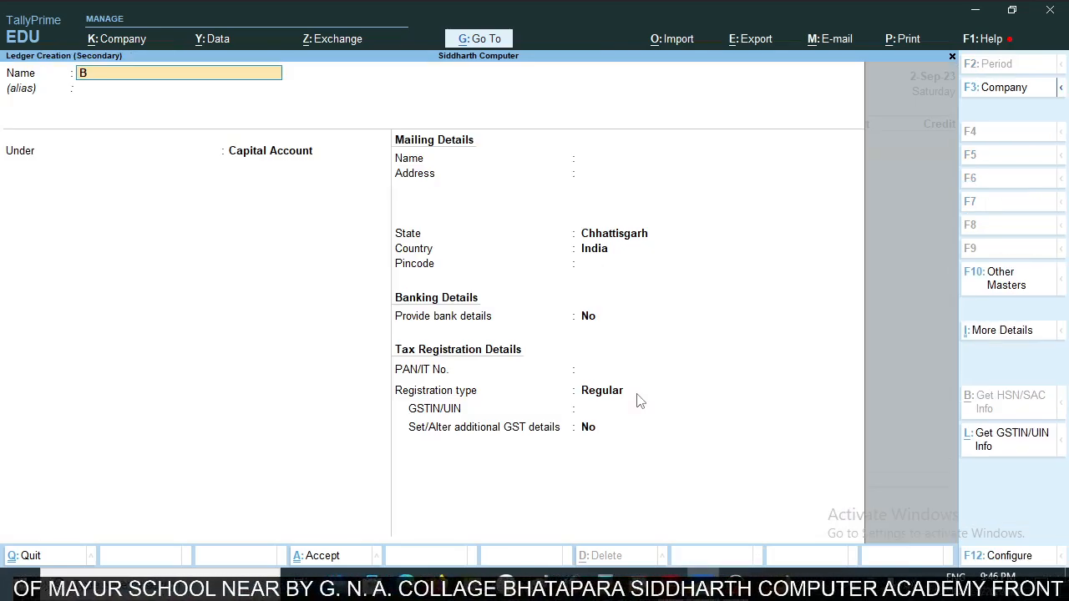
pyautogui.write('ank chartg')
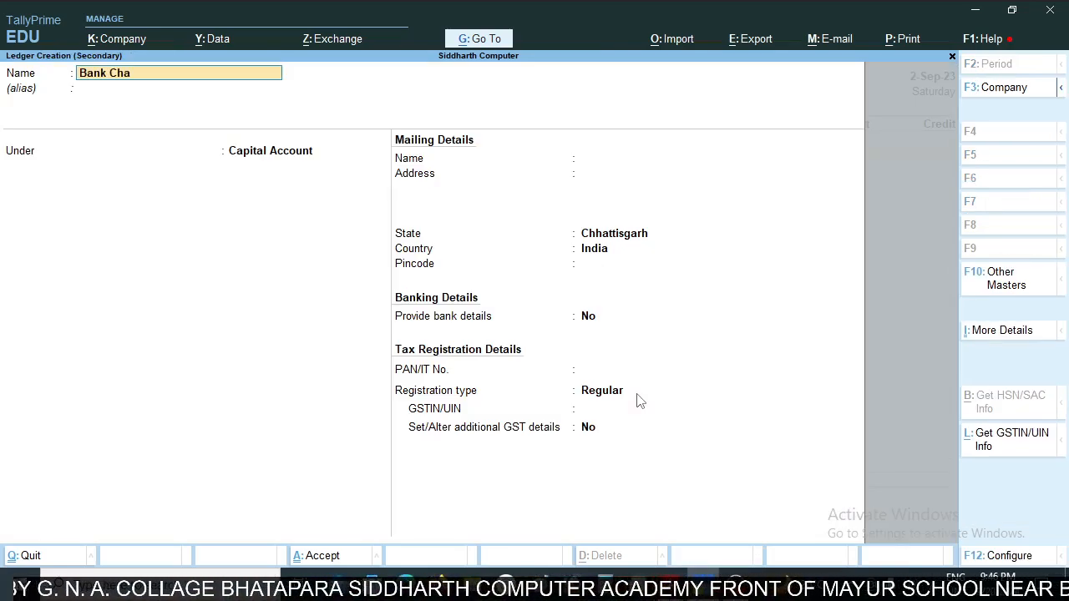
pyautogui.press('BackSpace')
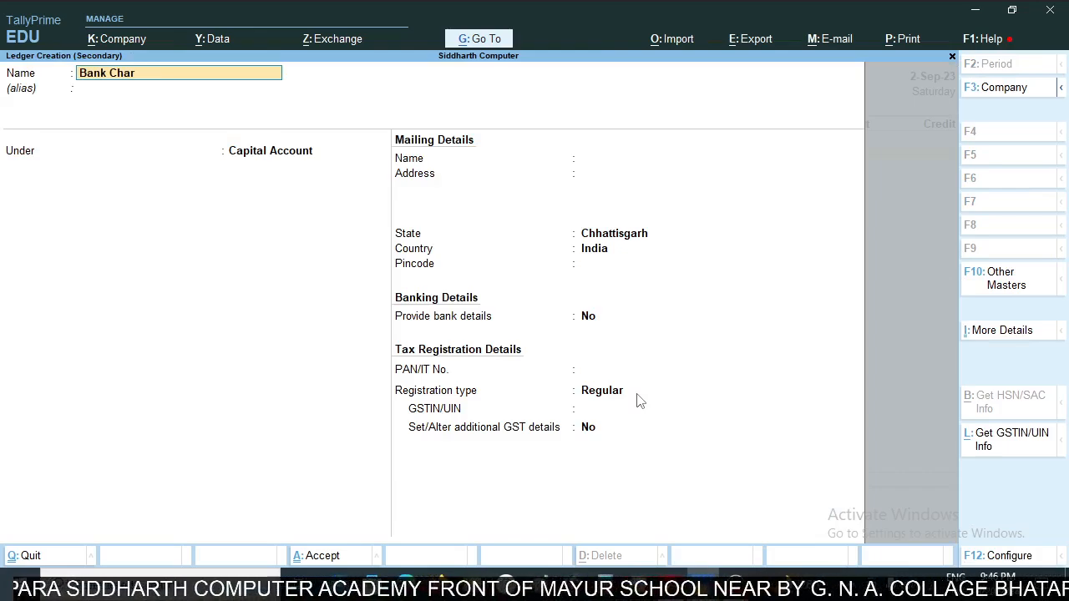
pyautogui.write('ges')
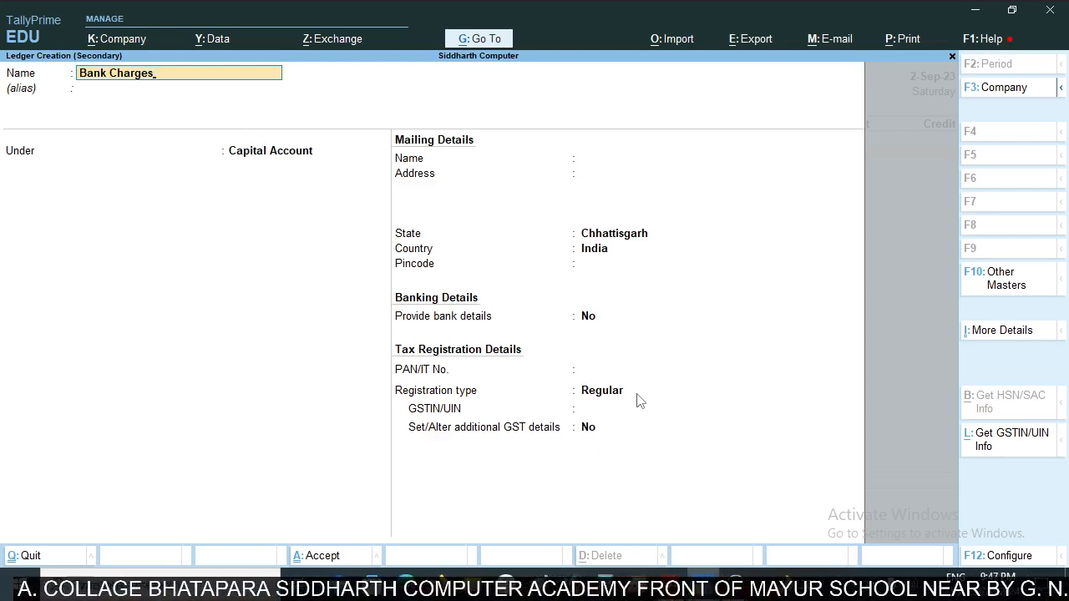
# - Leave the alias blank and place the Bank Charges ledger under Indirect Expenses
pyautogui.press('Return')
pyautogui.press('Return')
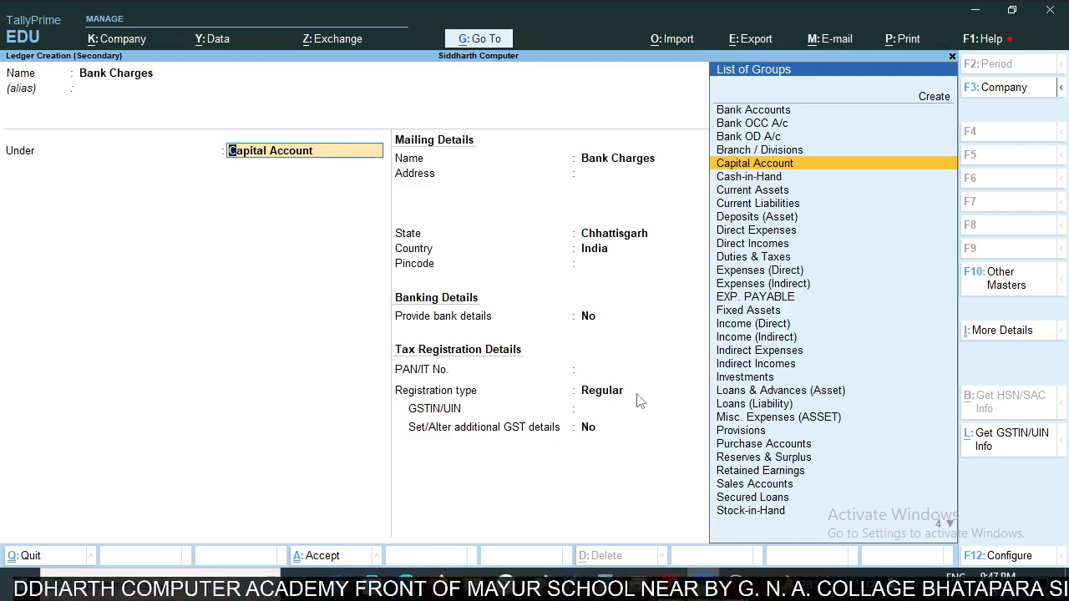
pyautogui.write('In')
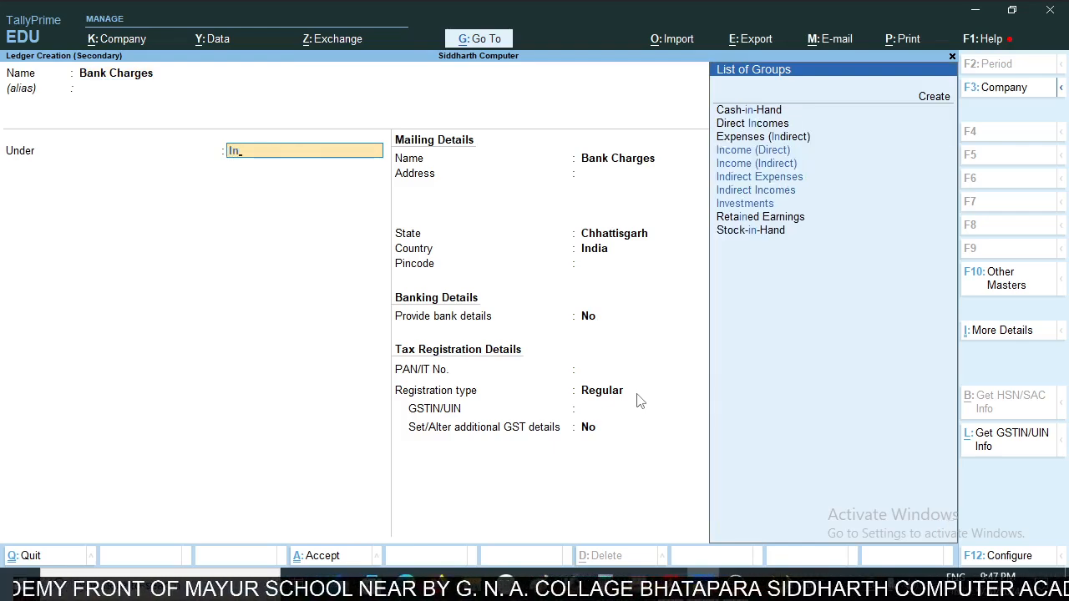
pyautogui.press('Down')
pyautogui.press('Down')
pyautogui.press('Return')
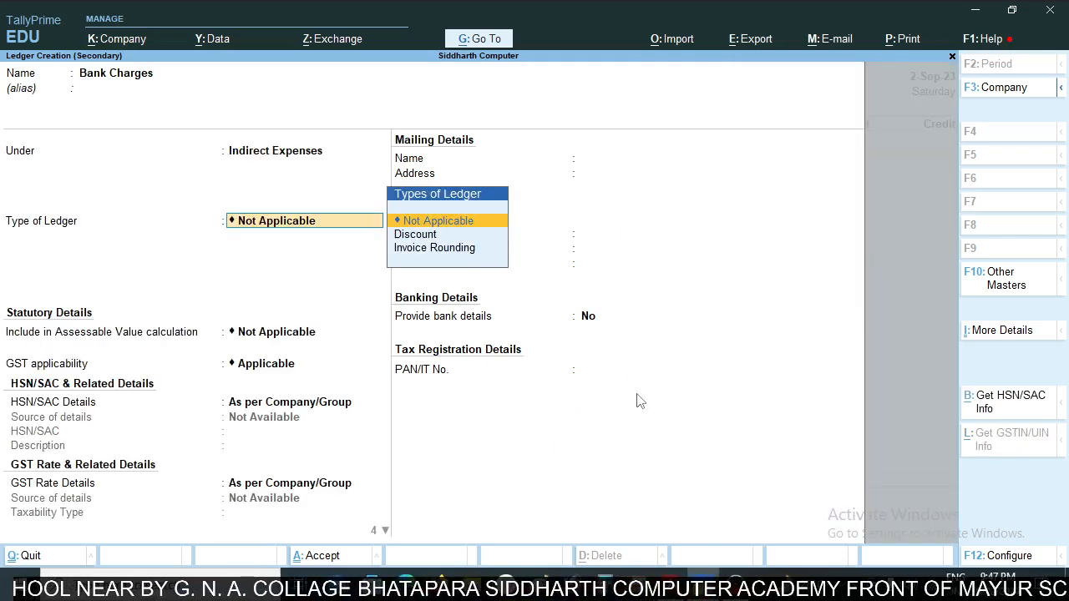
# - Set the Bank Charges ledger's GST applicability to Not Applicable, keep the other defaults and save the ledger
pyautogui.press('Return')
pyautogui.press('Return')
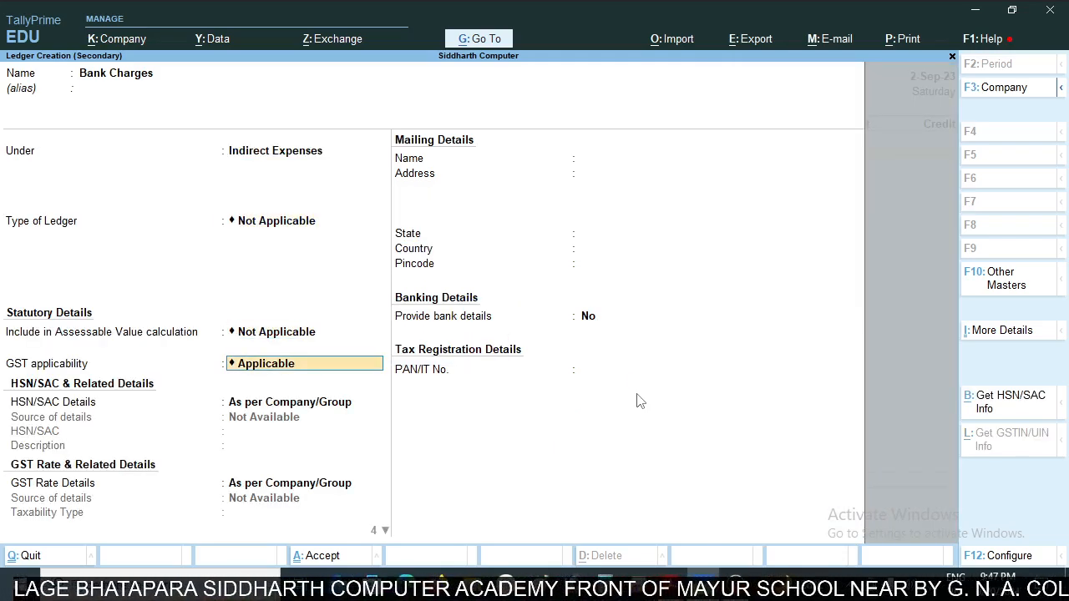
pyautogui.press('BackSpace')
pyautogui.press('Down')
pyautogui.press('Down')
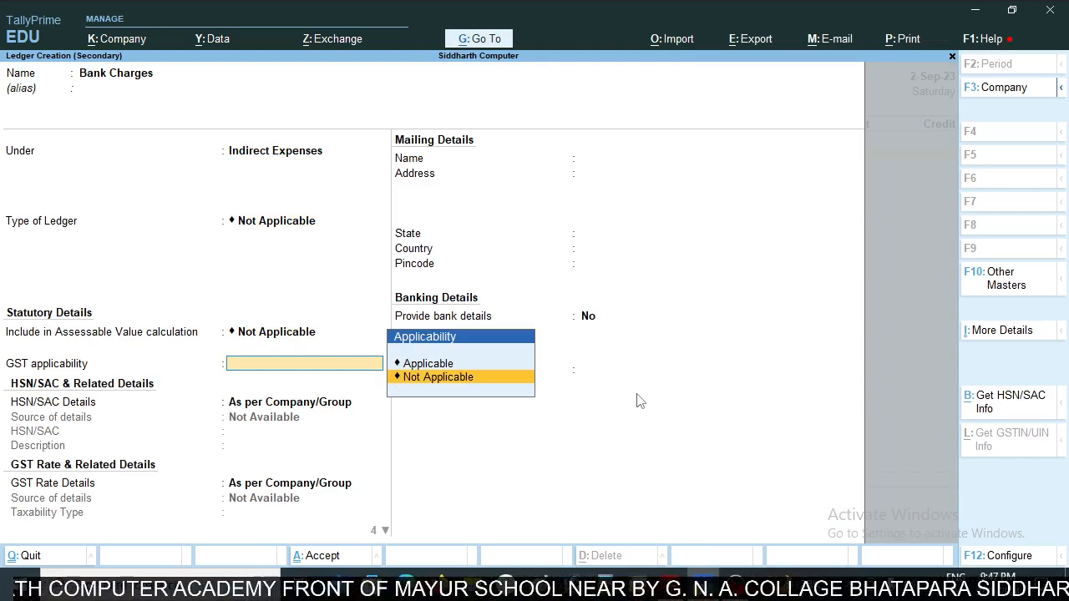
pyautogui.press('Return')
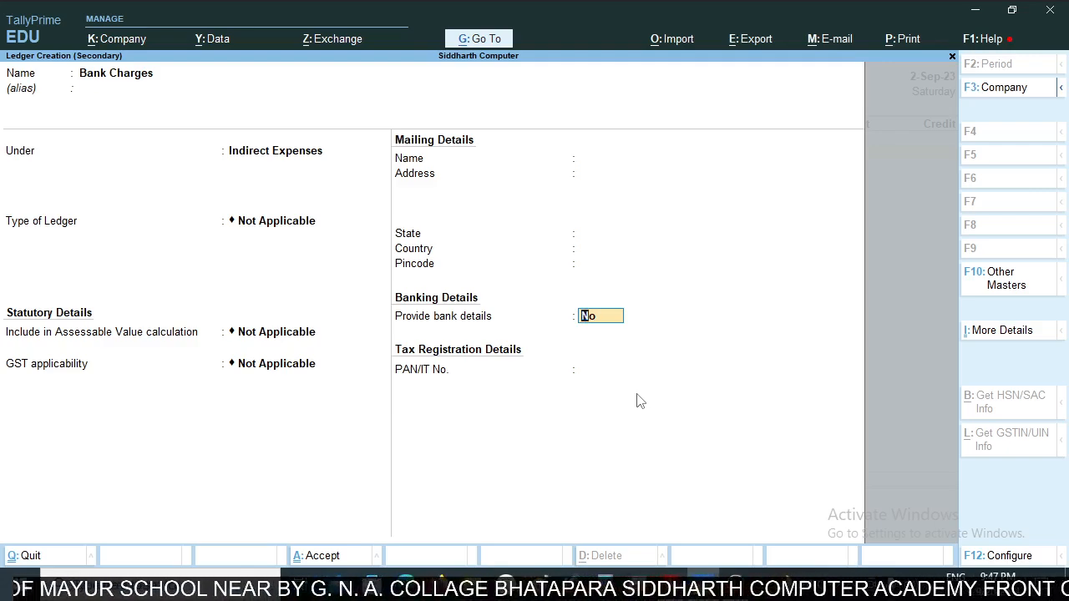
pyautogui.press('Return')
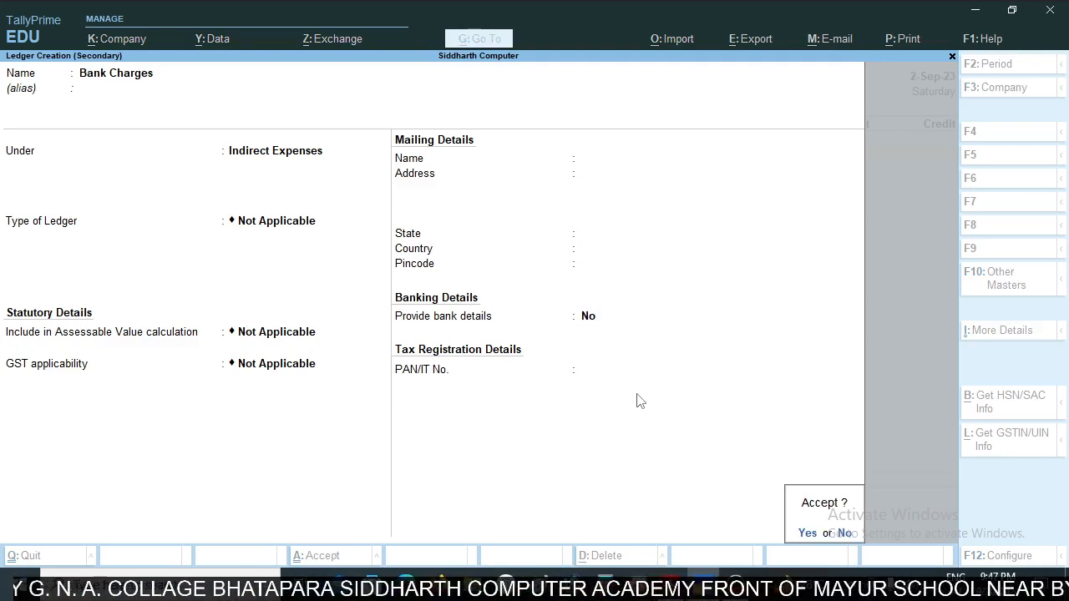
pyautogui.press('Return')
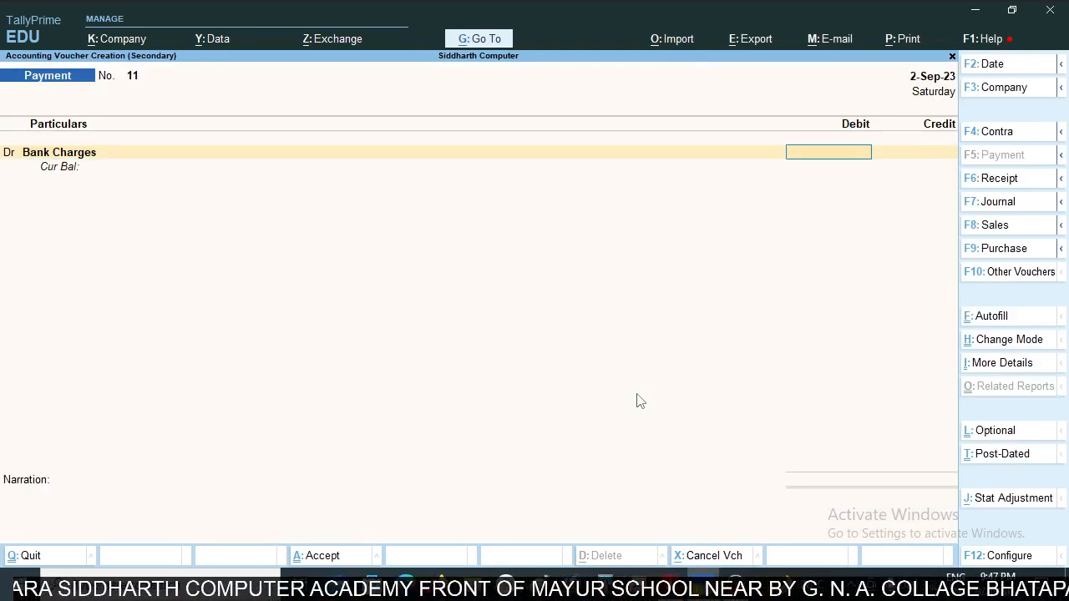
# - Check the bank charges amount in the PDF statement, debit Bank Charges with 5.90 and credit SBI BANK CURRENT A/C in the payment voucher
pyautogui.hotkey('alt', 'Tab')
pyautogui.hotkey('alt', 'Tab')
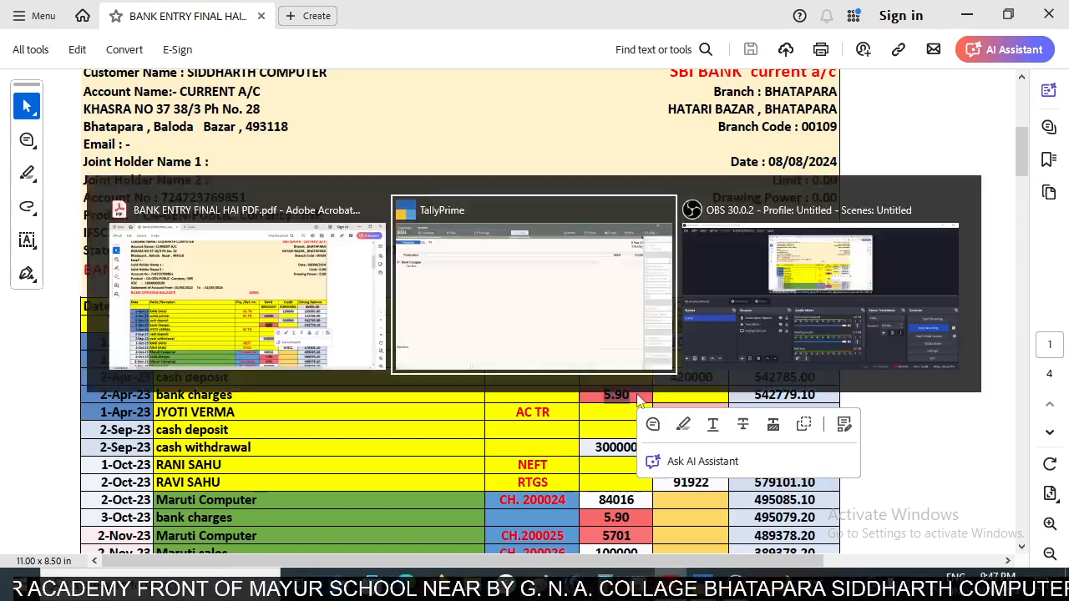
pyautogui.write('5.90')
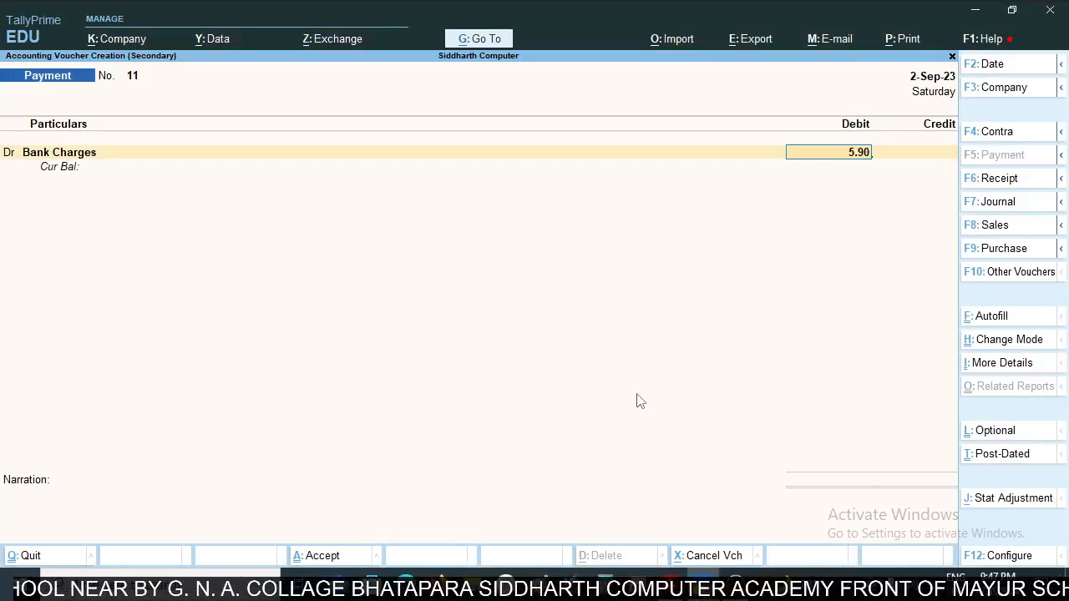
pyautogui.press('Return')
pyautogui.press('Return')
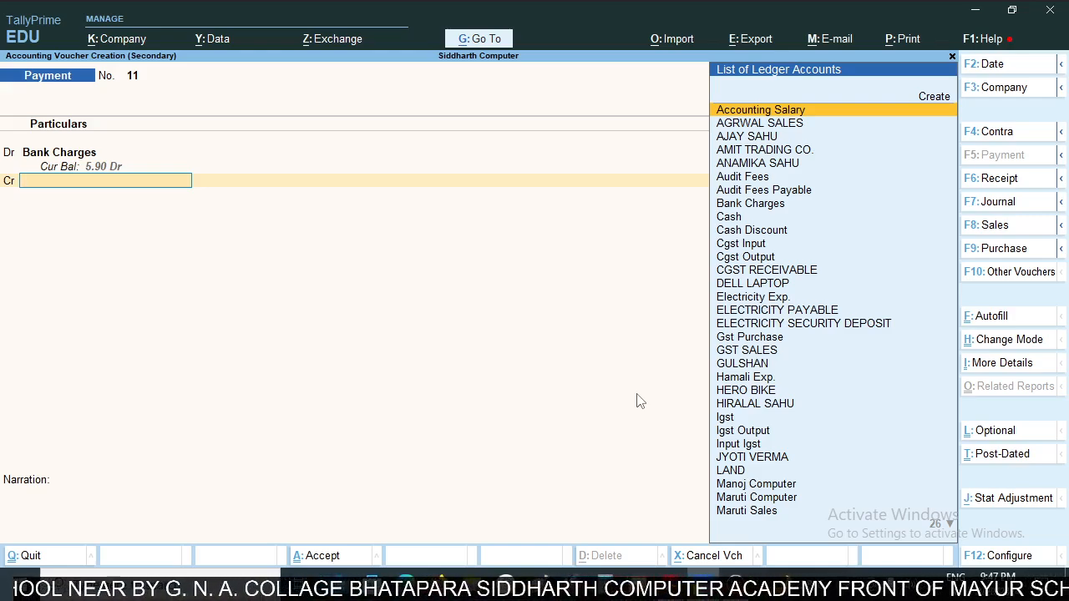
pyautogui.write('s')
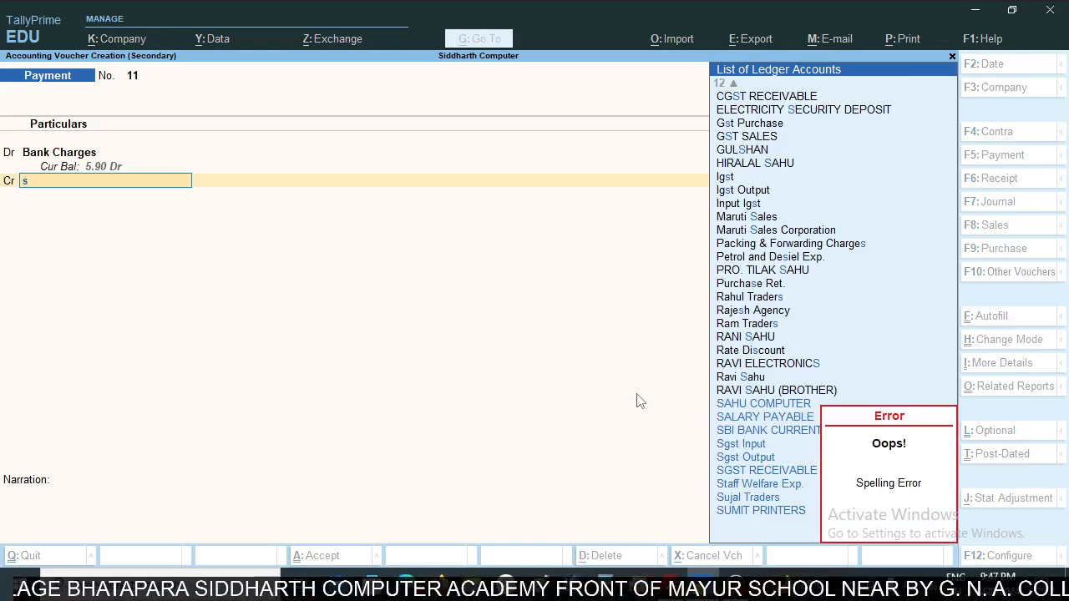
pyautogui.write('b')
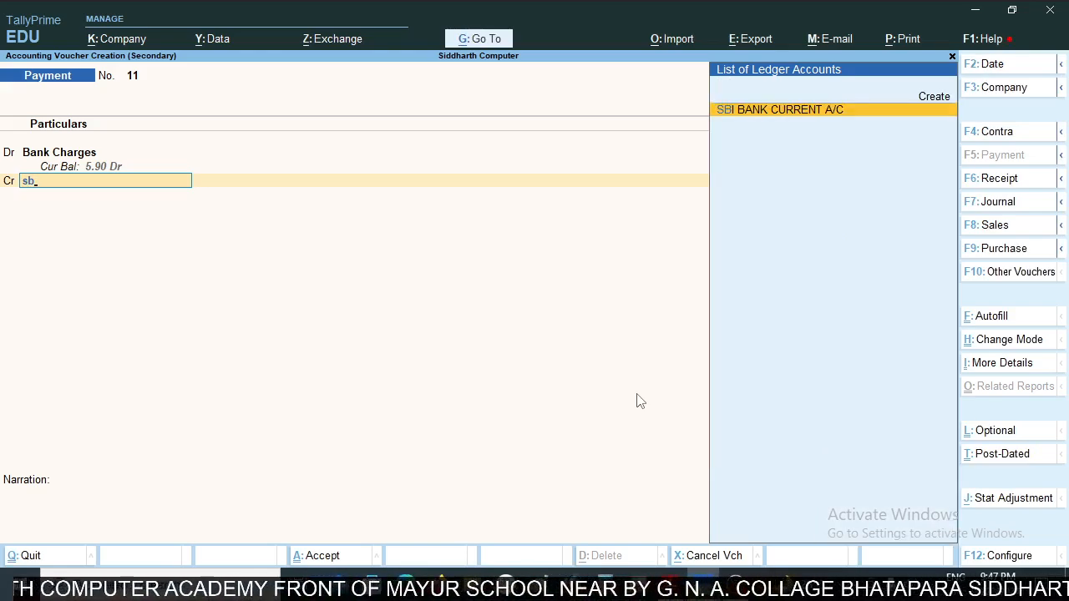
pyautogui.press('Return')
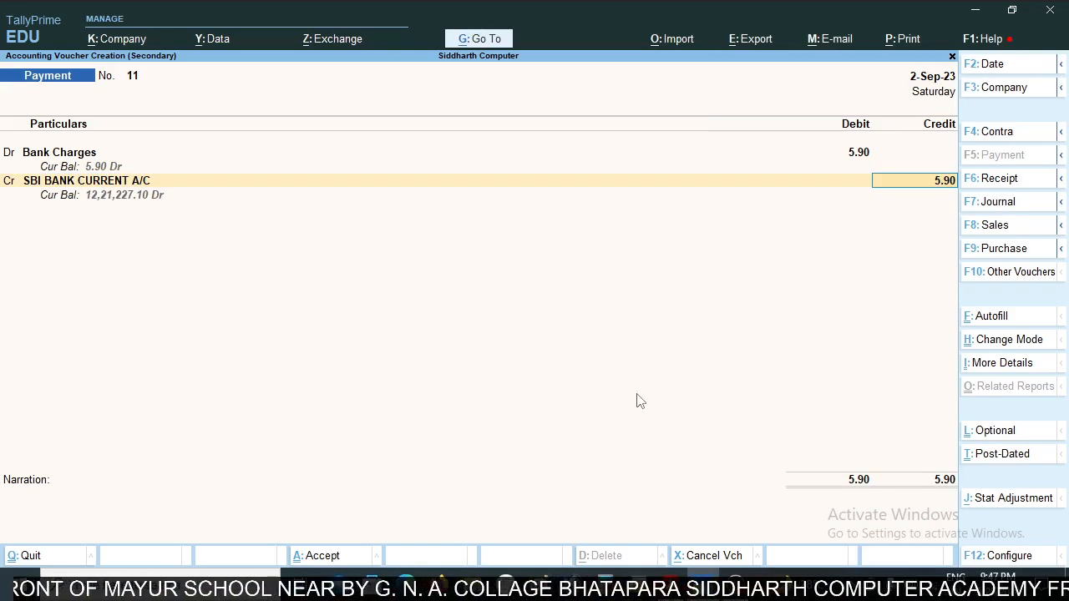
# - Check the bank charges date in the statement, set the voucher date to 2 April and save the payment voucher
pyautogui.hotkey('alt', 'Tab')
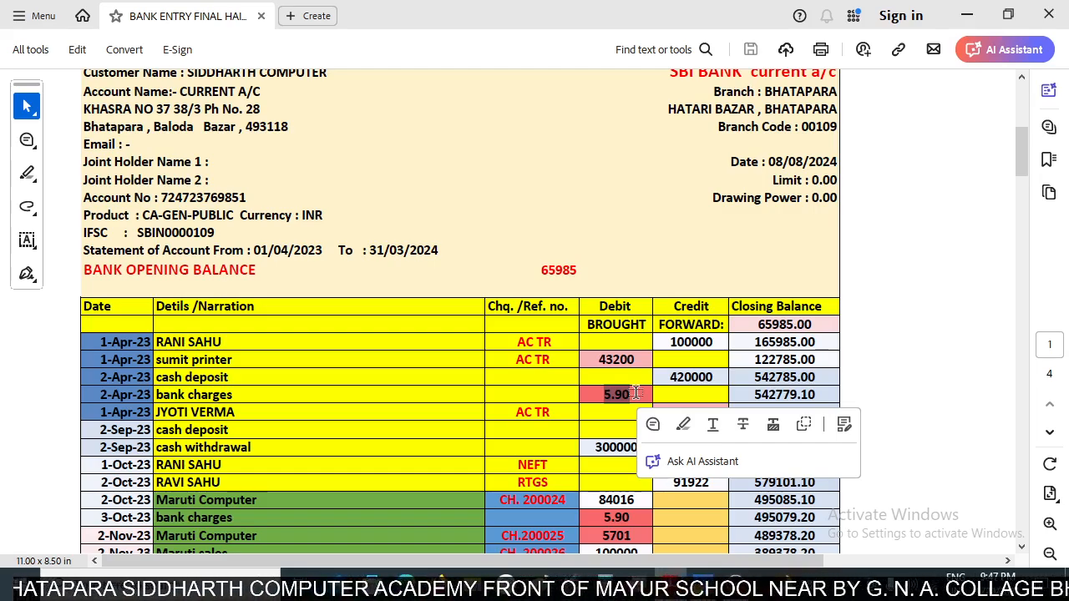
pyautogui.hotkey('alt', 'Tab')
pyautogui.press('F2')
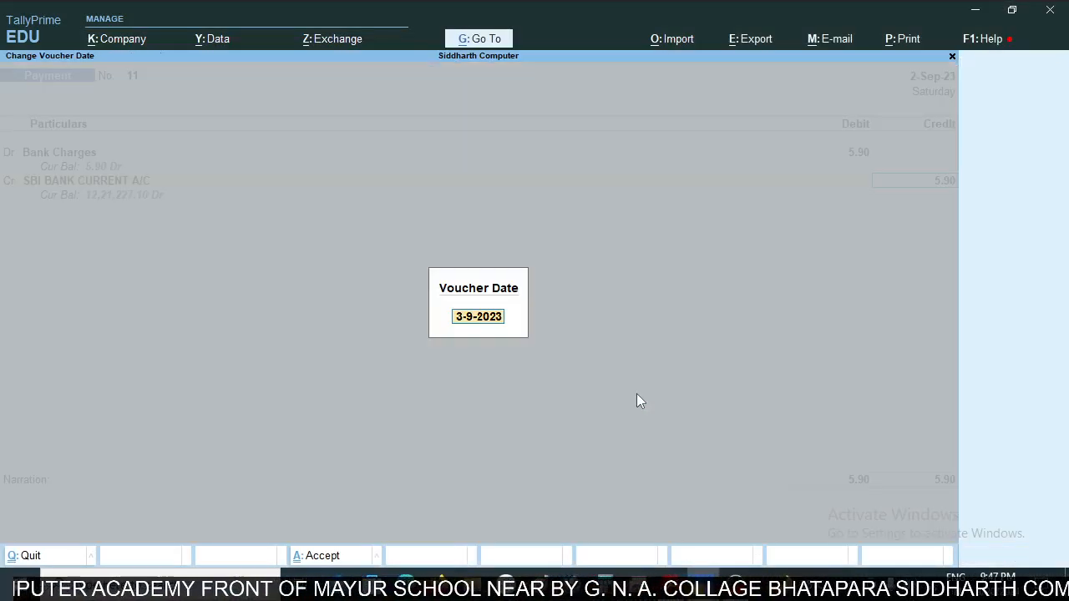
pyautogui.write('2apr')
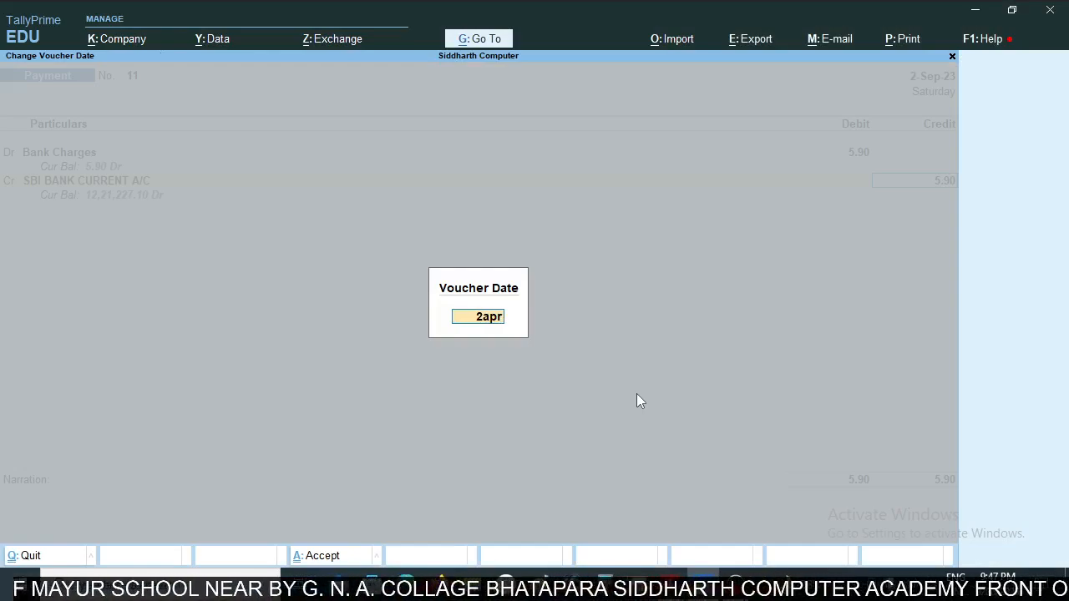
pyautogui.press('Return')
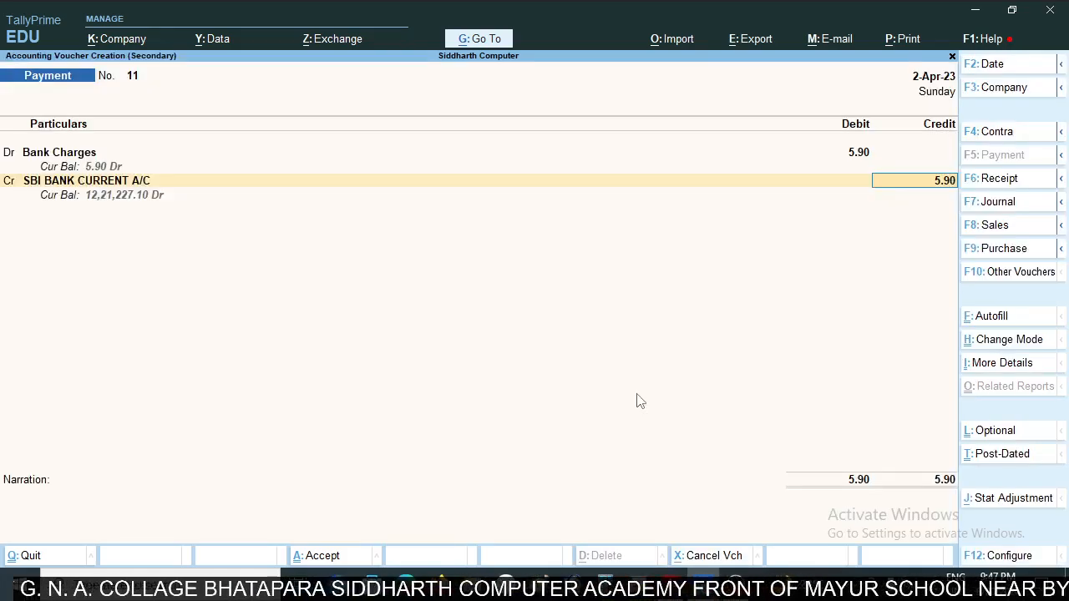
pyautogui.hotkey('ctrl', 'a')
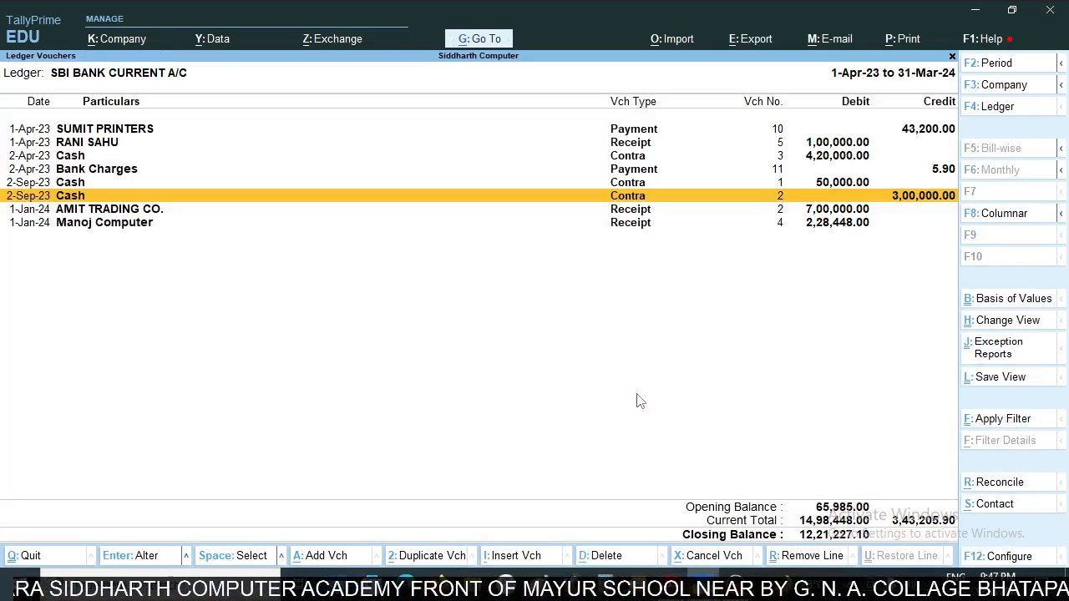
# - Compare the statement rows following the 2-Apr-23 bank charges with the SBI ledger vouchers and select the existing 1-Apr-23 receipt
pyautogui.press('Up')
pyautogui.press('Up')
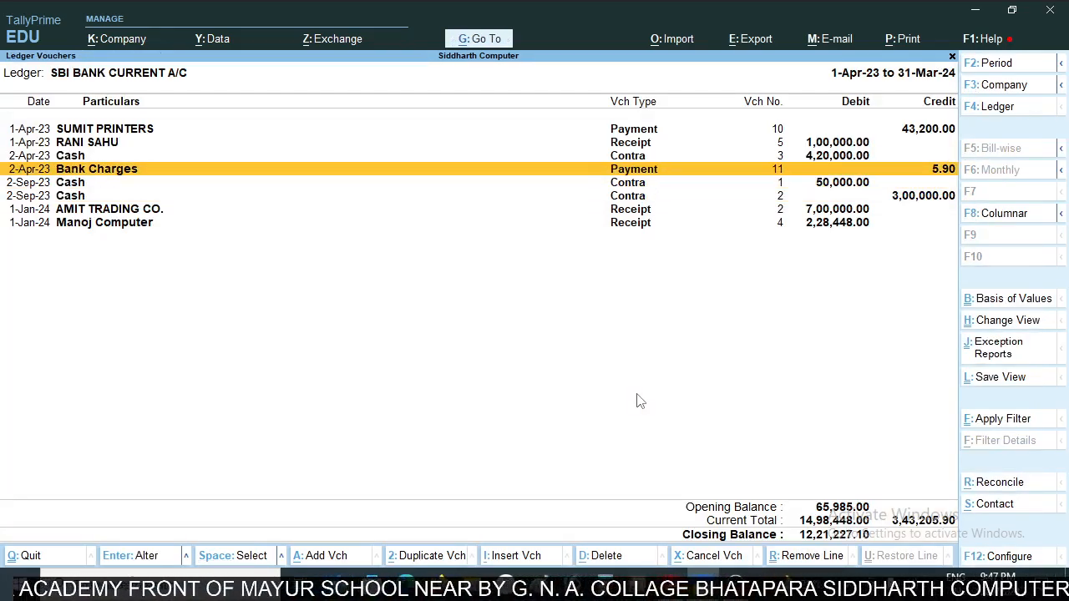
pyautogui.hotkey('alt', 'Tab')
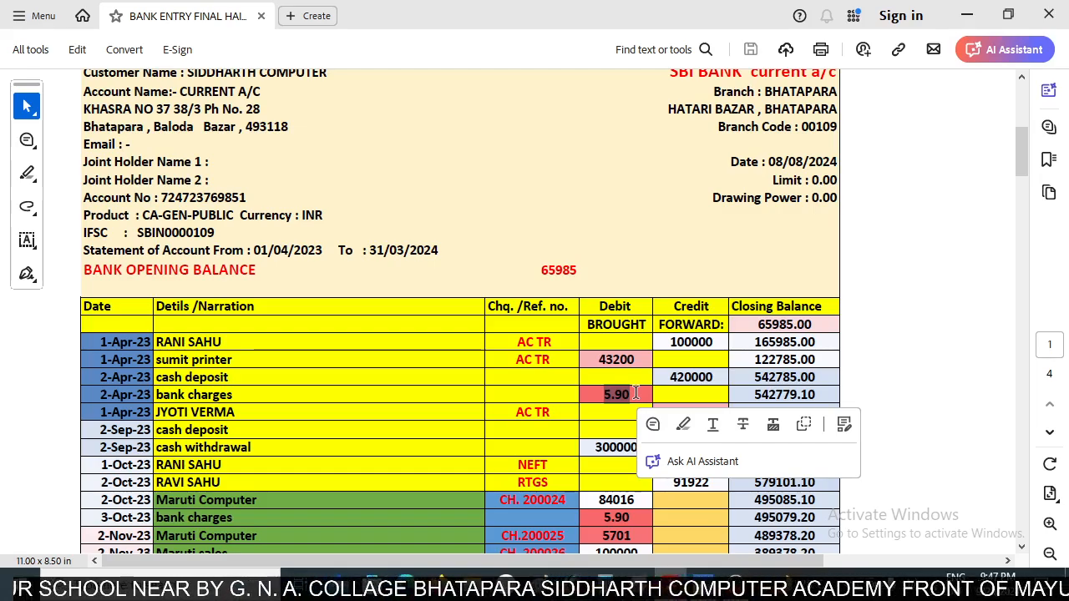
pyautogui.scroll(-2, 669, 385)
pyautogui.click(674, 334)
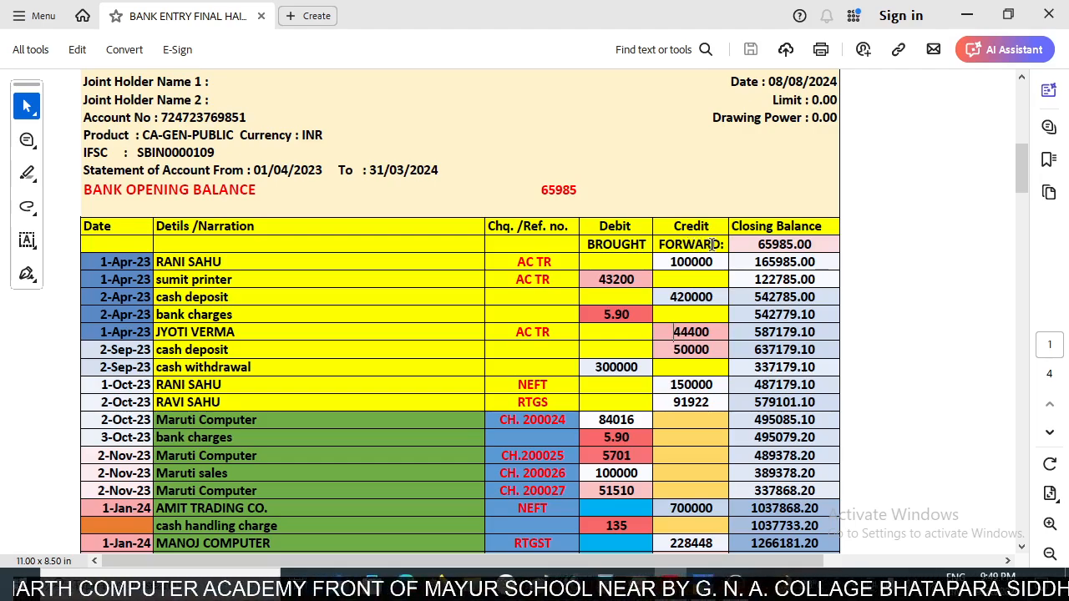
pyautogui.hotkey('alt', 'Tab')
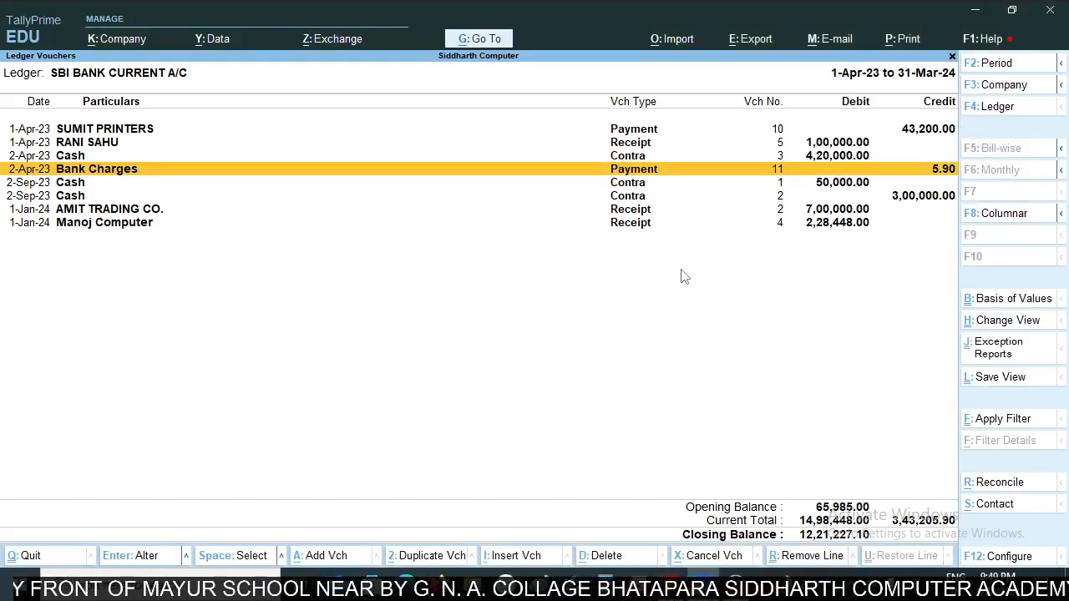
pyautogui.press('Up')
pyautogui.press('Up')
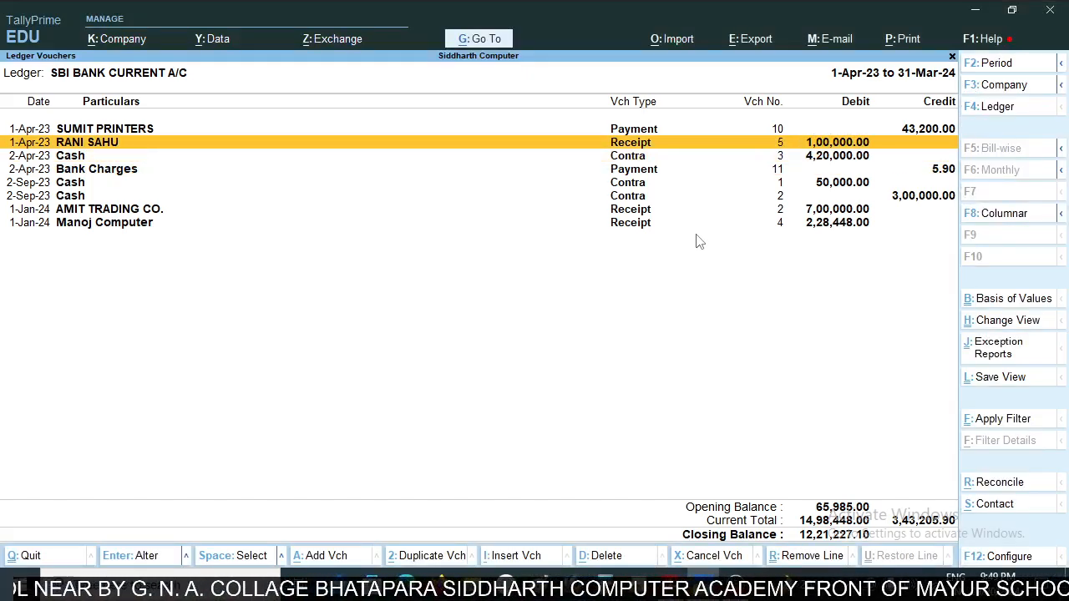
pyautogui.hotkey('alt', 'Tab')
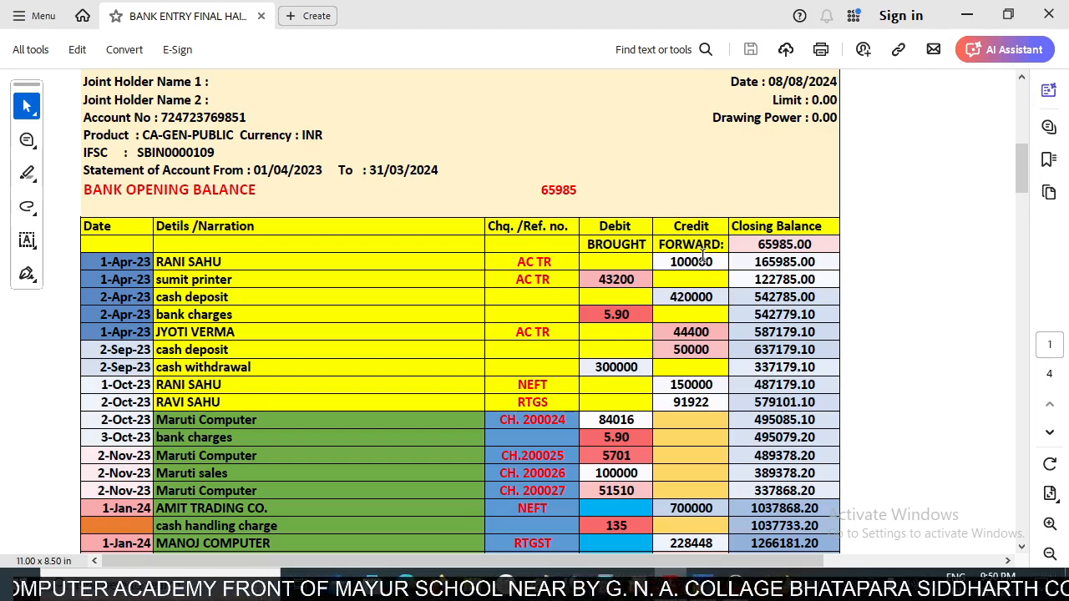
pyautogui.hotkey('alt', 'Tab')
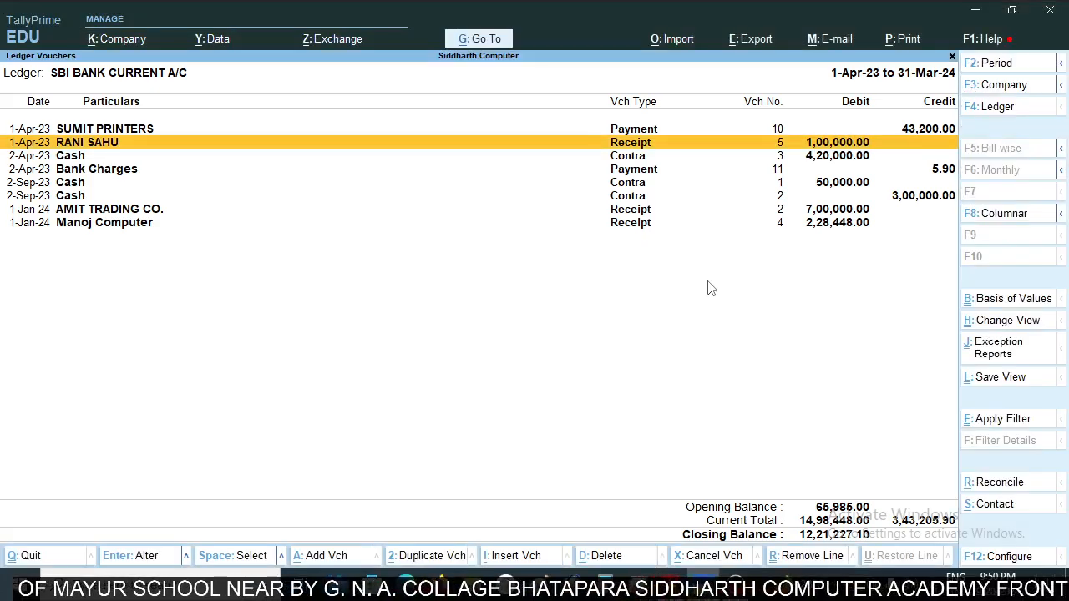
pyautogui.hotkey('alt', 'Tab')
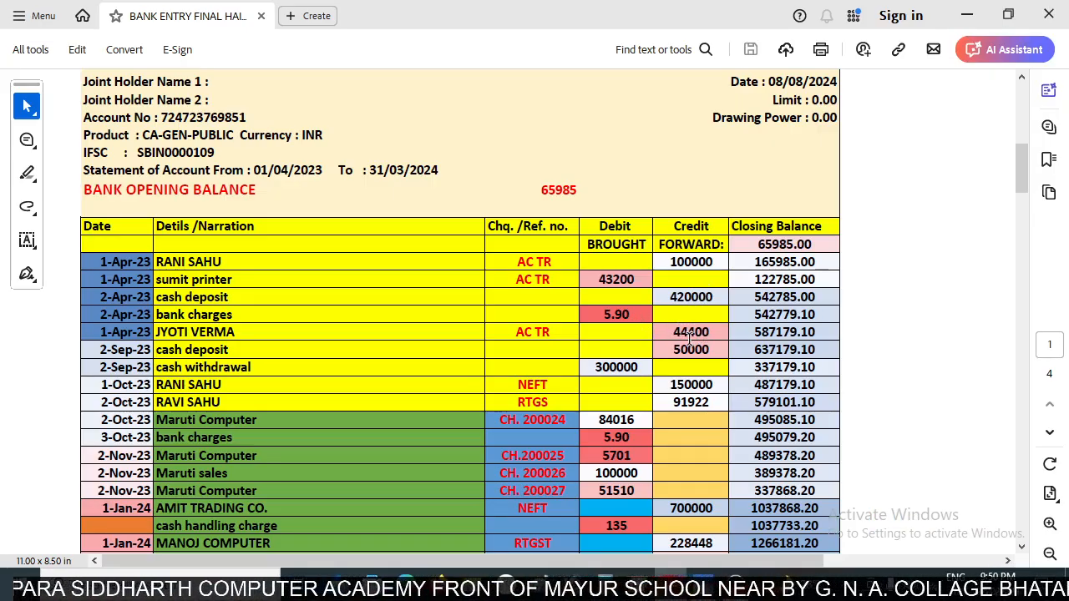
pyautogui.hotkey('alt', 'Tab')
pyautogui.hotkey('alt', 'Tab')
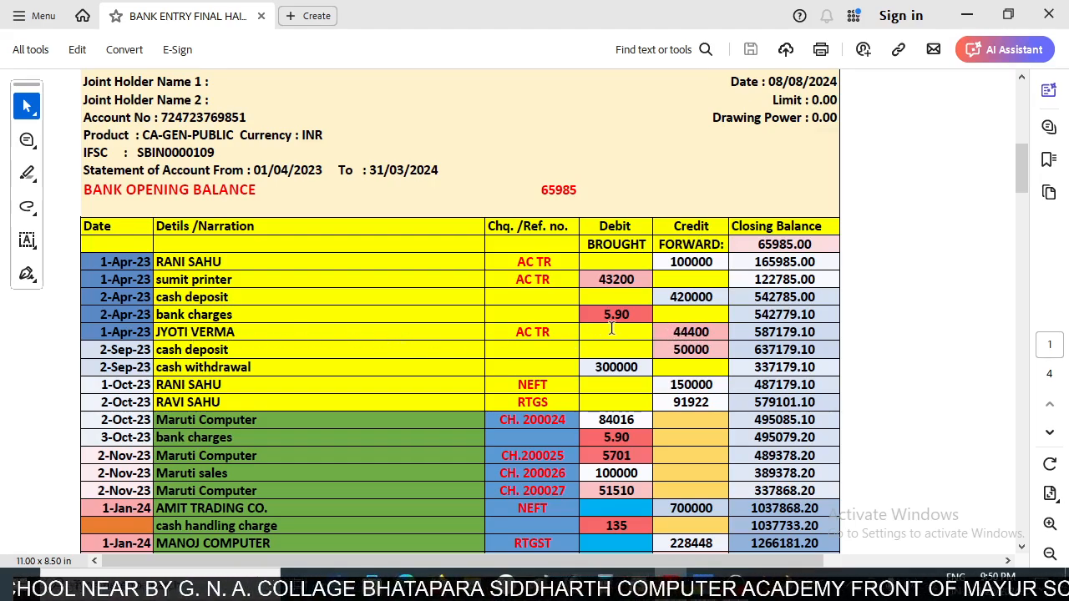
pyautogui.hotkey('alt', 'Tab')
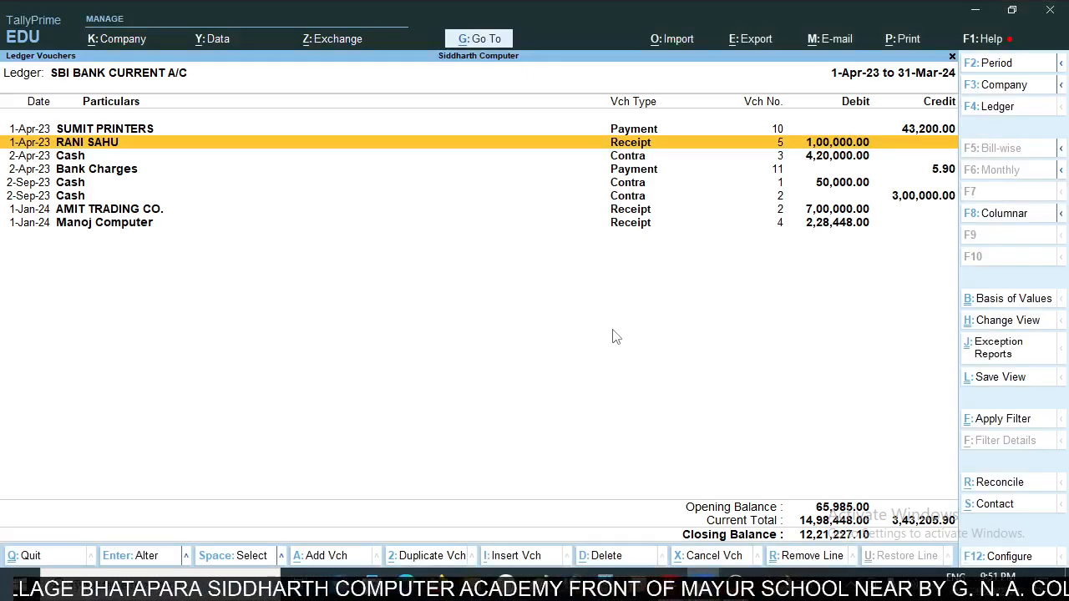
# - Add a new Receipt voucher from the SBI ledger, credit the customer from the statement's AC TR row and choose On Account
pyautogui.hotkey('alt', 'a')
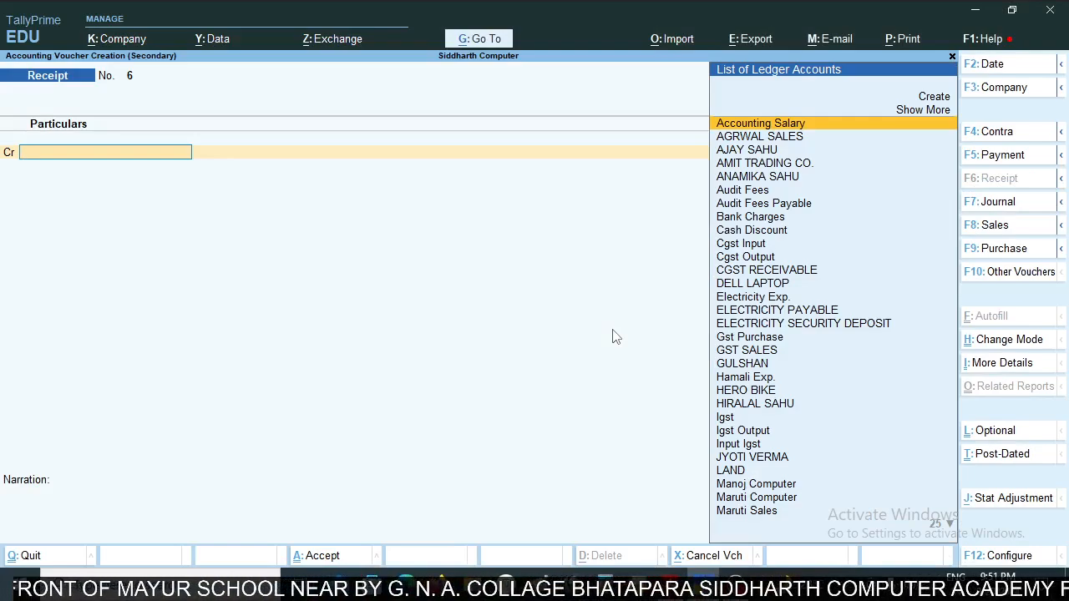
pyautogui.write('Jyo')
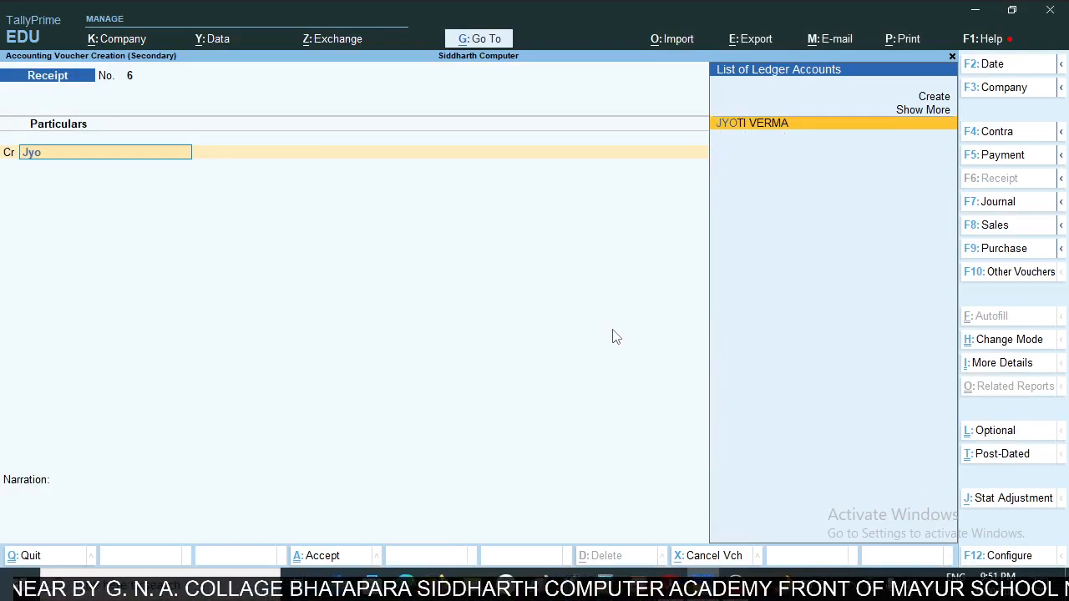
pyautogui.press('Return')
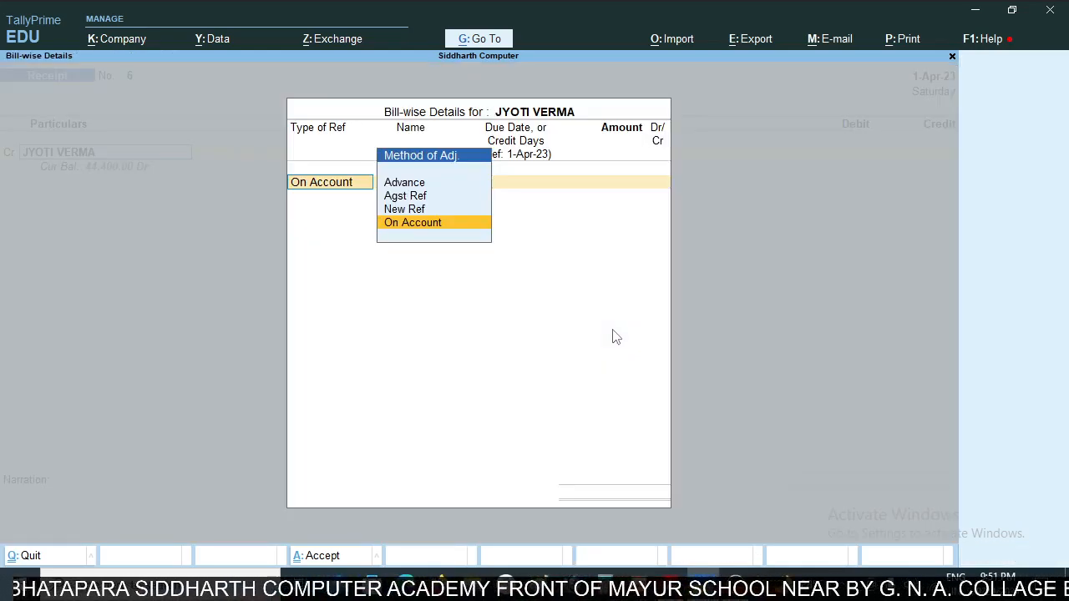
pyautogui.press('Return')
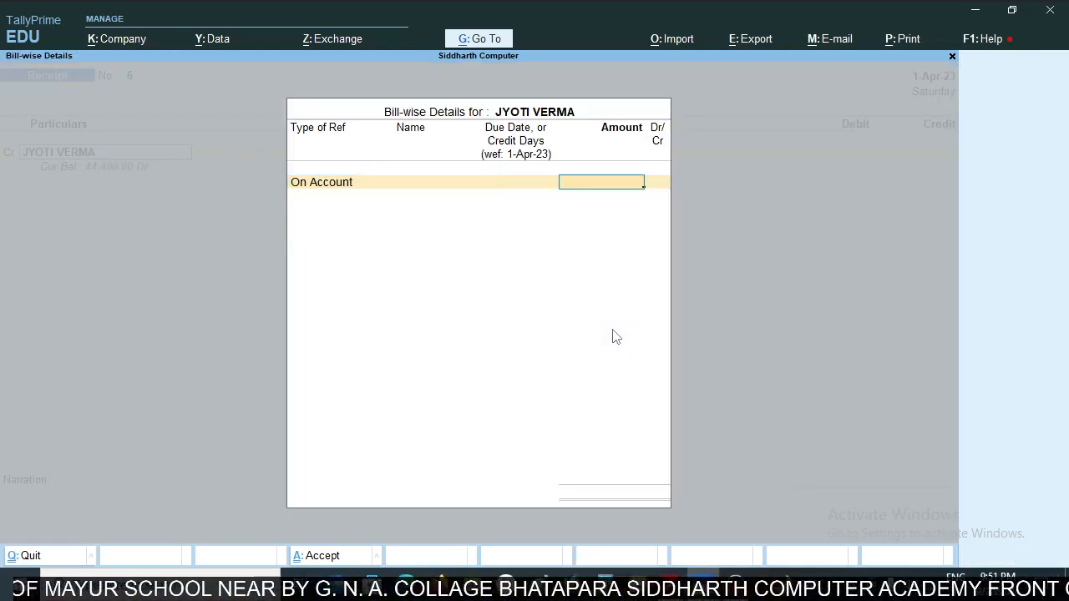
# - Enter 44,400 as the customer's on-account amount from the statement and debit SBI BANK CURRENT A/C with the same amount
pyautogui.hotkey('alt', 'Tab')
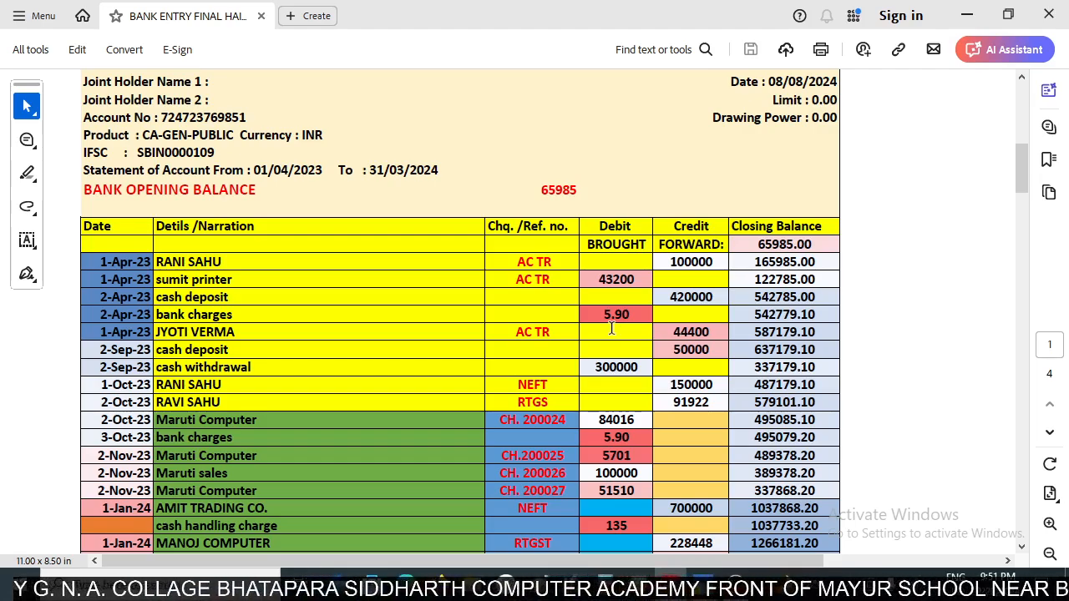
pyautogui.hotkey('alt', 'Tab')
pyautogui.write('4')
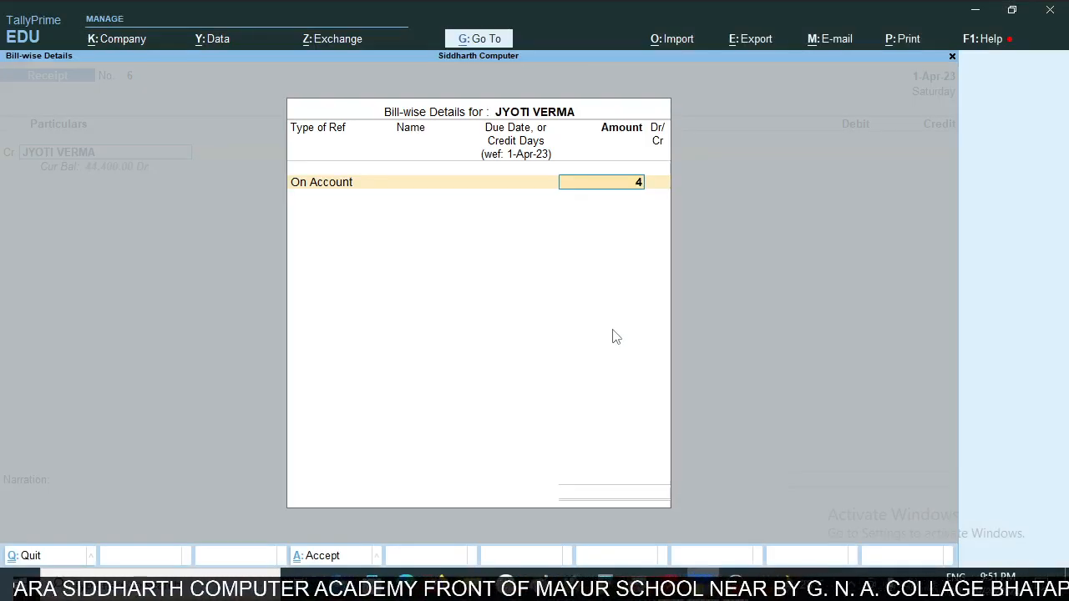
pyautogui.write('4400')
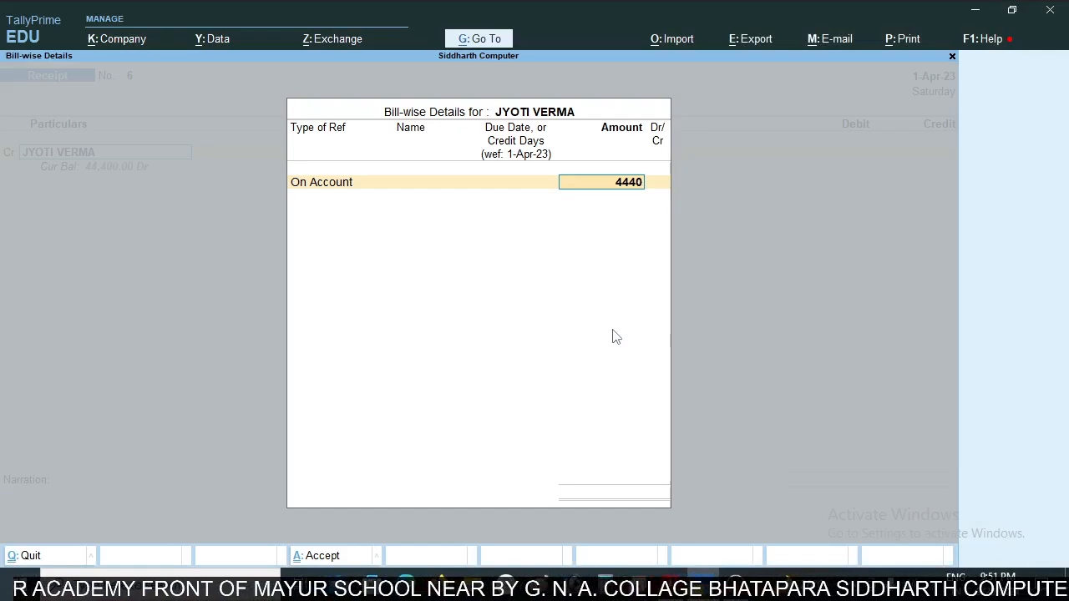
pyautogui.press('Return')
pyautogui.press('Return')
pyautogui.press('Return')
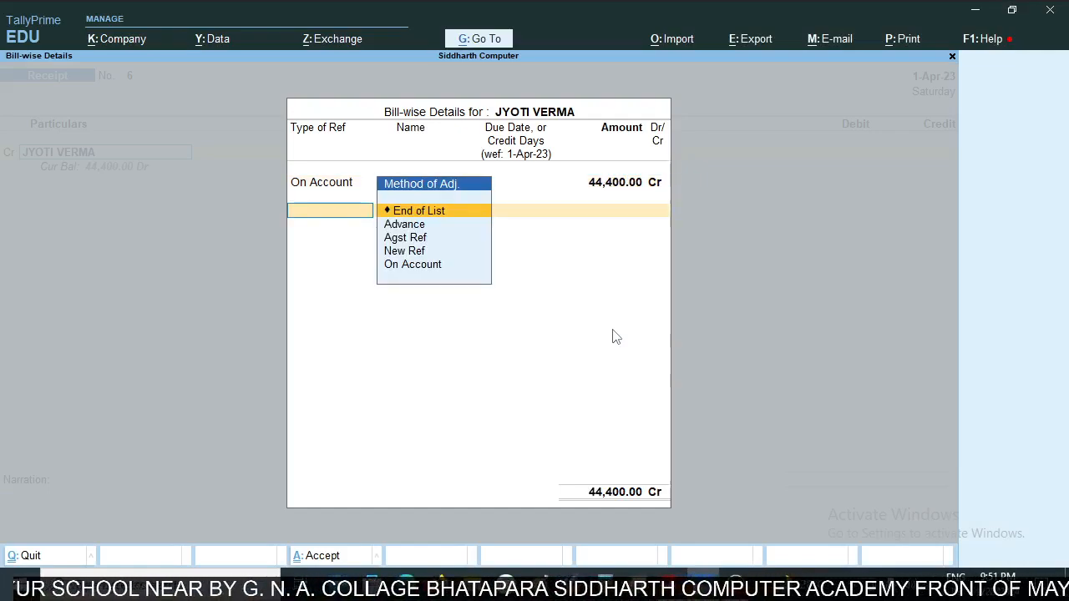
pyautogui.press('Return')
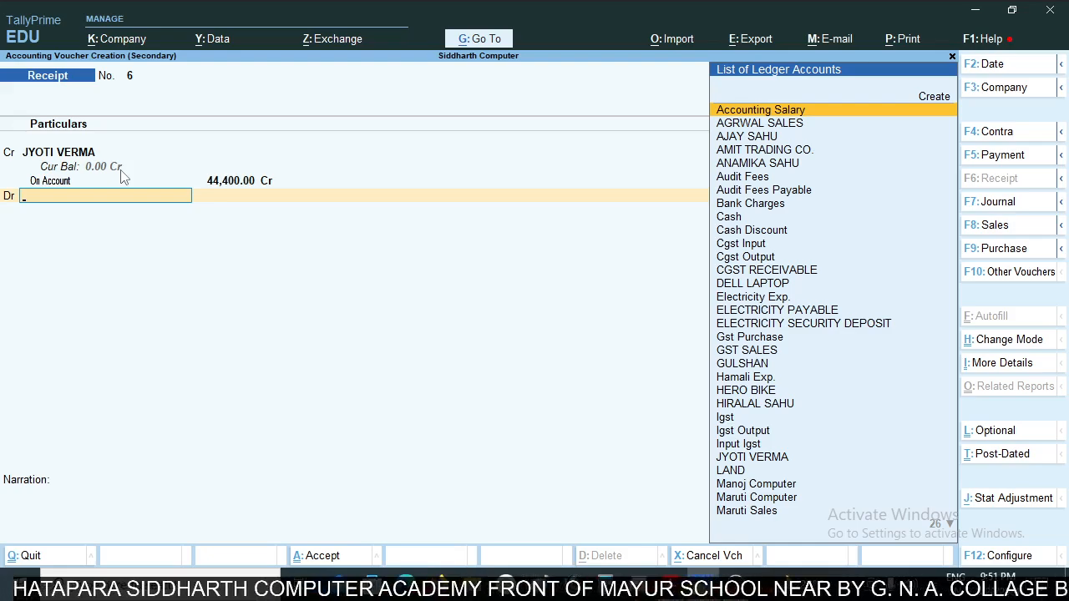
pyautogui.write('Sbi')
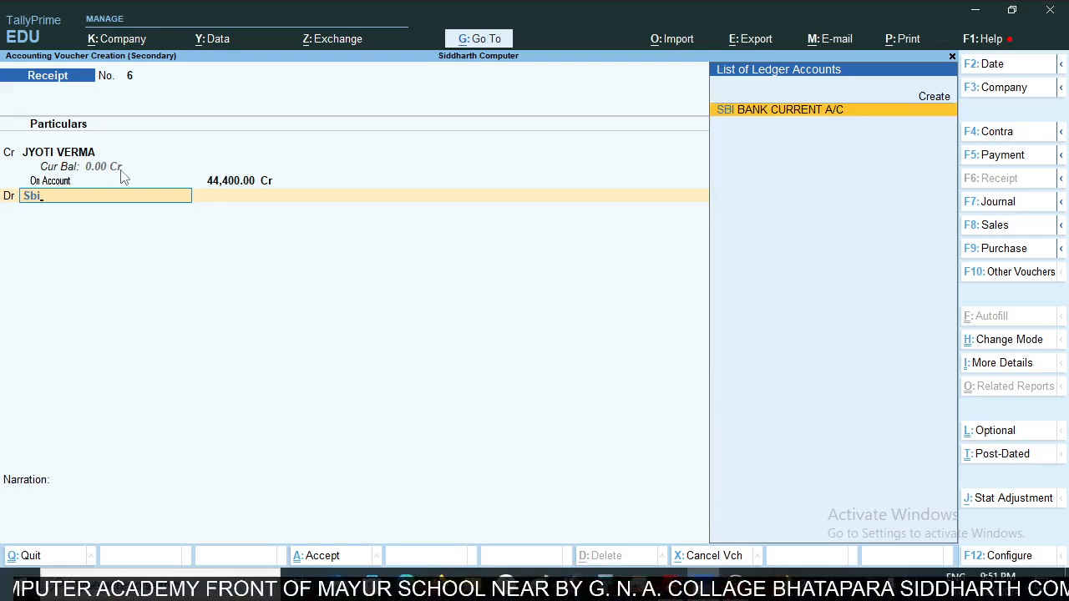
pyautogui.press('Return')
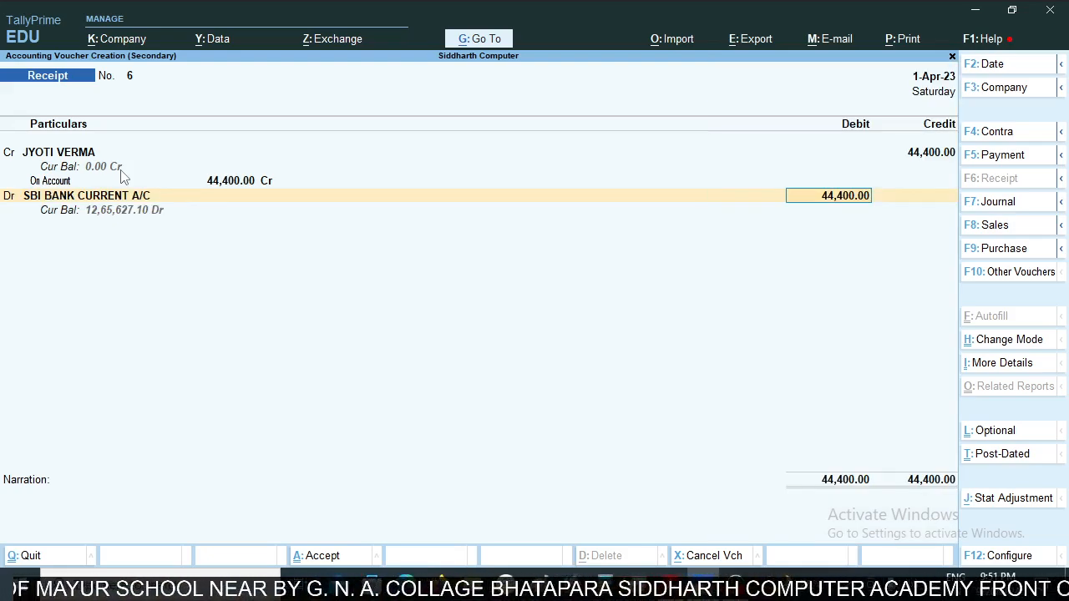
# - Check the customer's AC TR receipt date in the statement, set the voucher date to 1 April and save the receipt voucher
pyautogui.hotkey('alt', 'Tab')
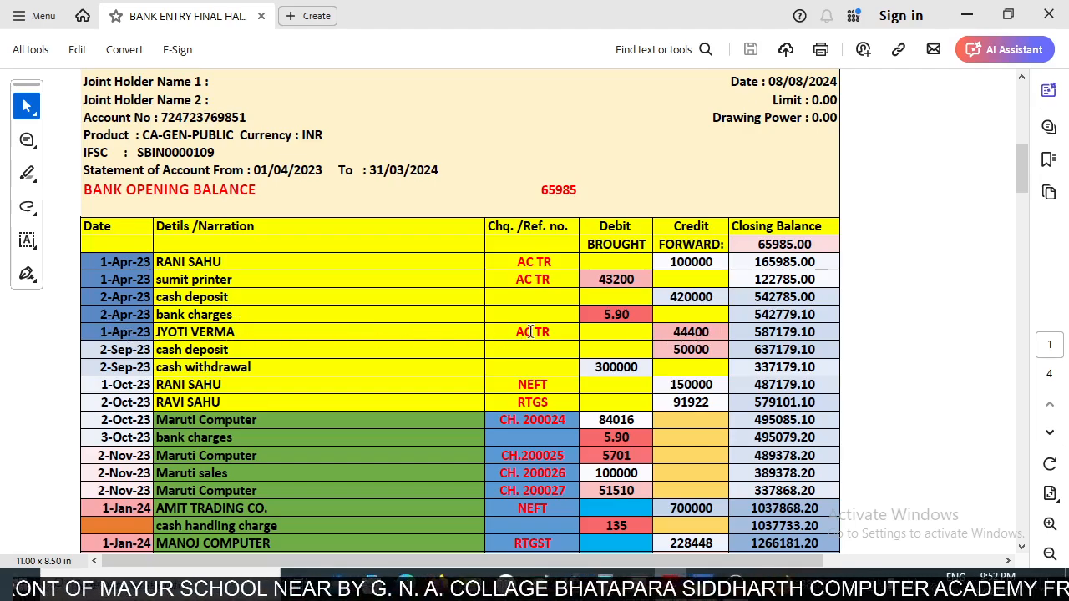
pyautogui.hotkey('alt', 'Tab')
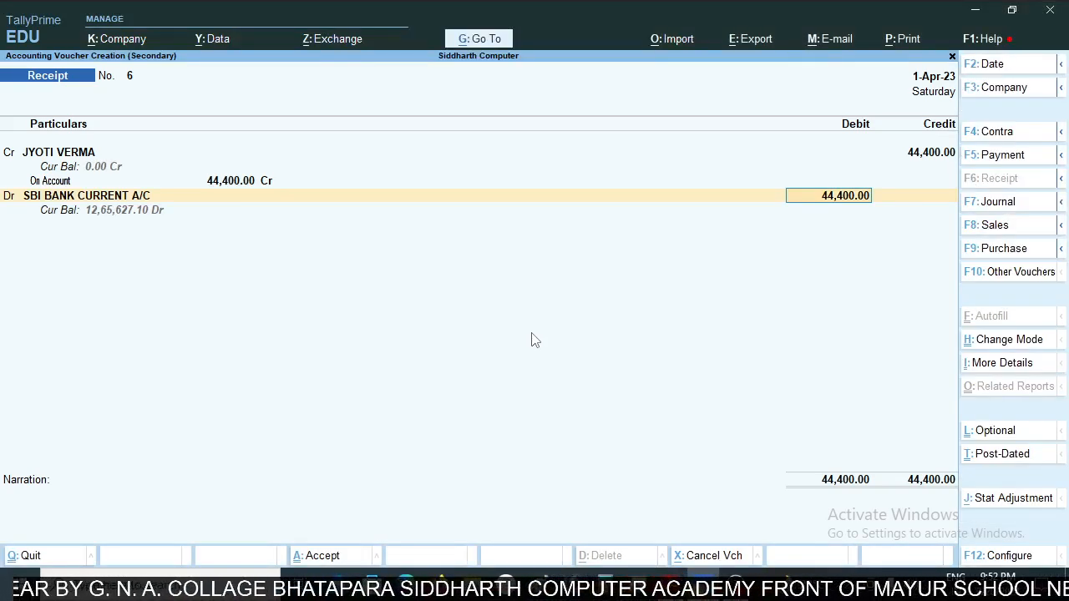
pyautogui.press('F2')
pyautogui.write('1')
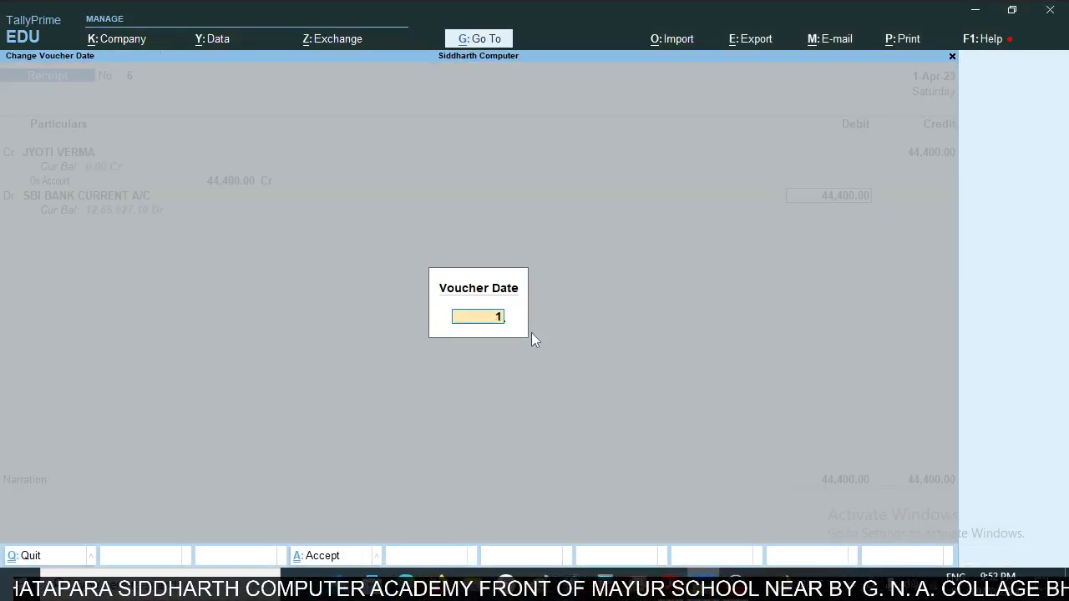
pyautogui.write('apr')
pyautogui.press('Return')
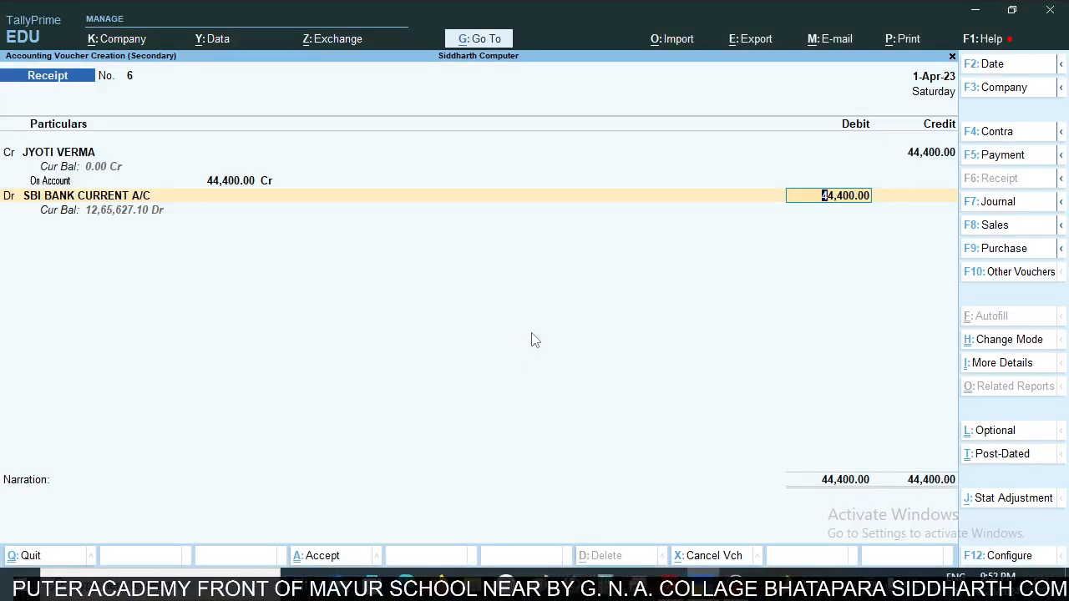
pyautogui.press('ctrl')
pyautogui.hotkey('ctrl', 'a')
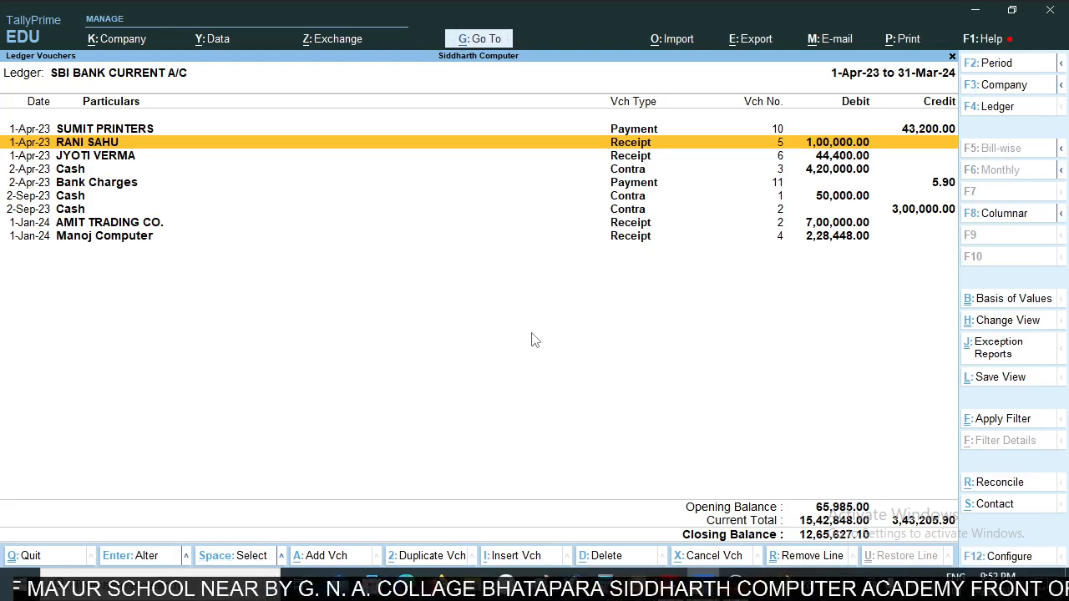
# - Compare the statement's 2-Sep-23 cash deposit and cash withdrawal rows with the SBI ledger's contra vouchers
pyautogui.press('Down')
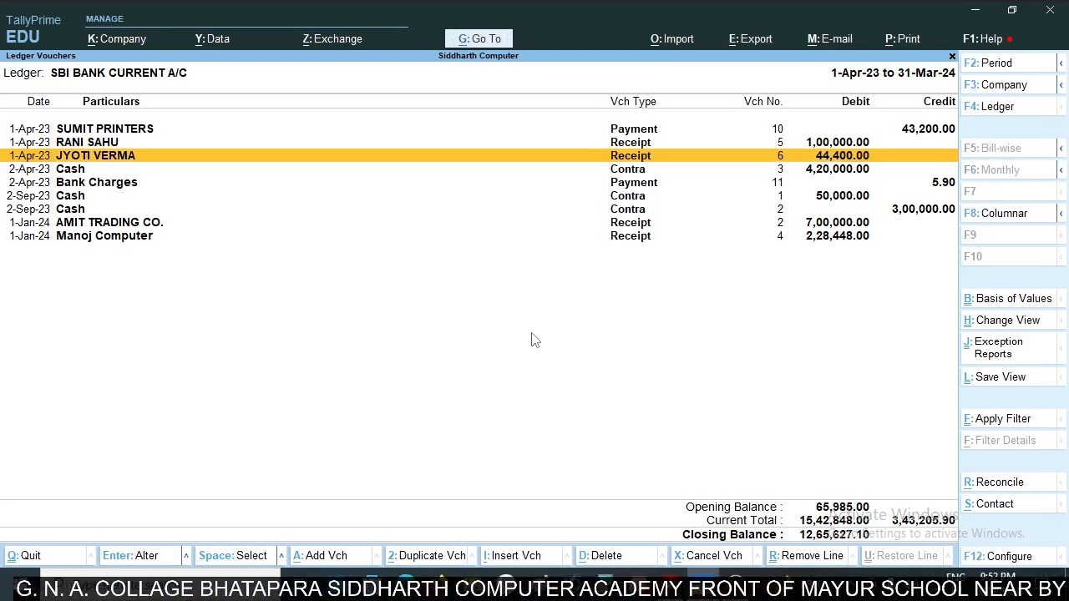
pyautogui.hotkey('alt', 'Tab')
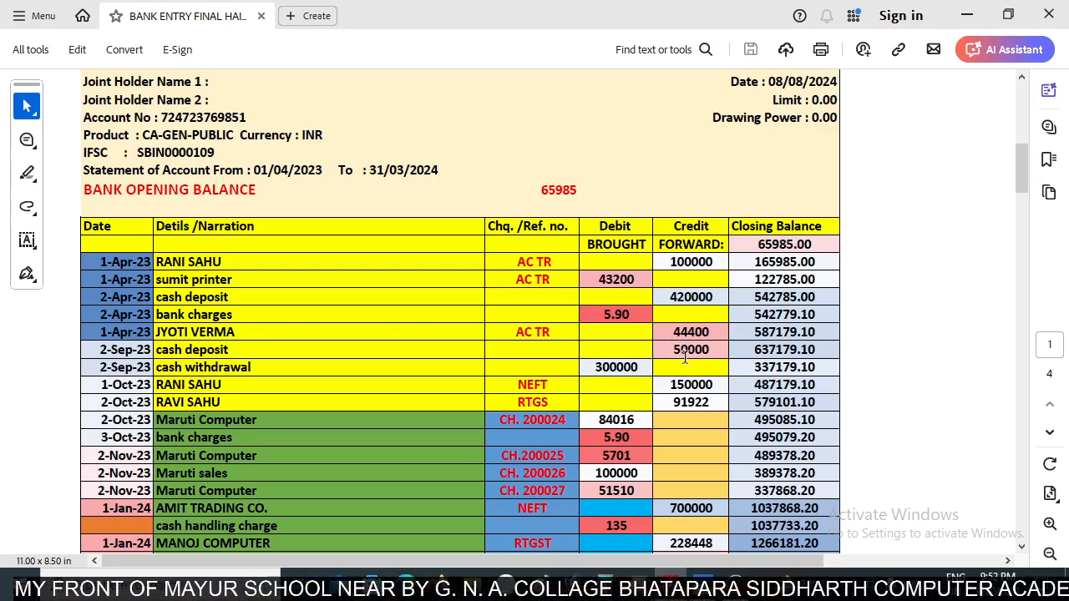
pyautogui.hotkey('alt', 'Tab')
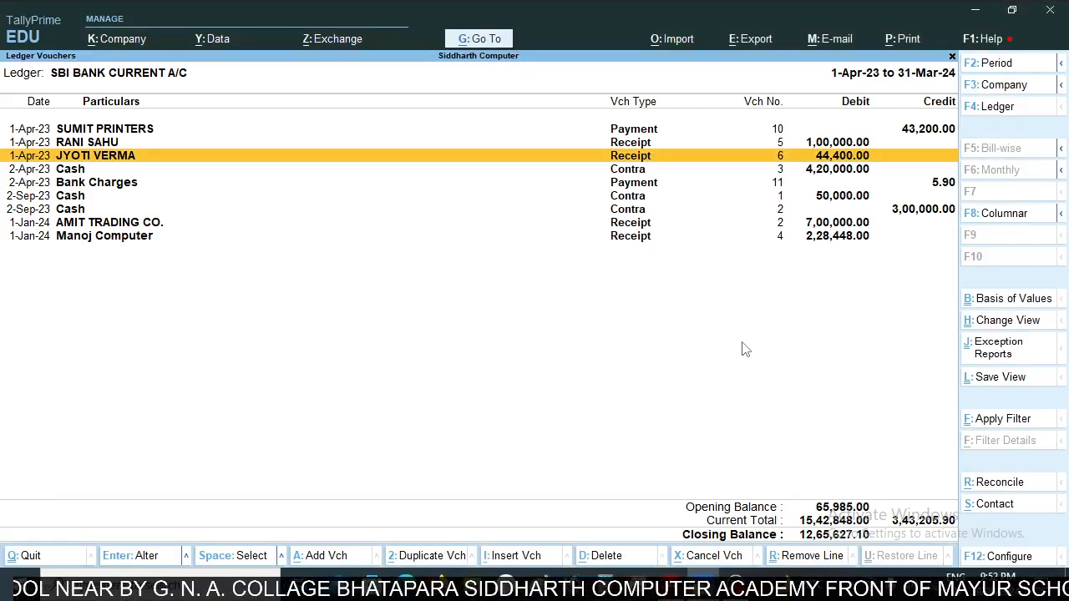
pyautogui.press('Down')
pyautogui.press('Down')
pyautogui.press('Down')
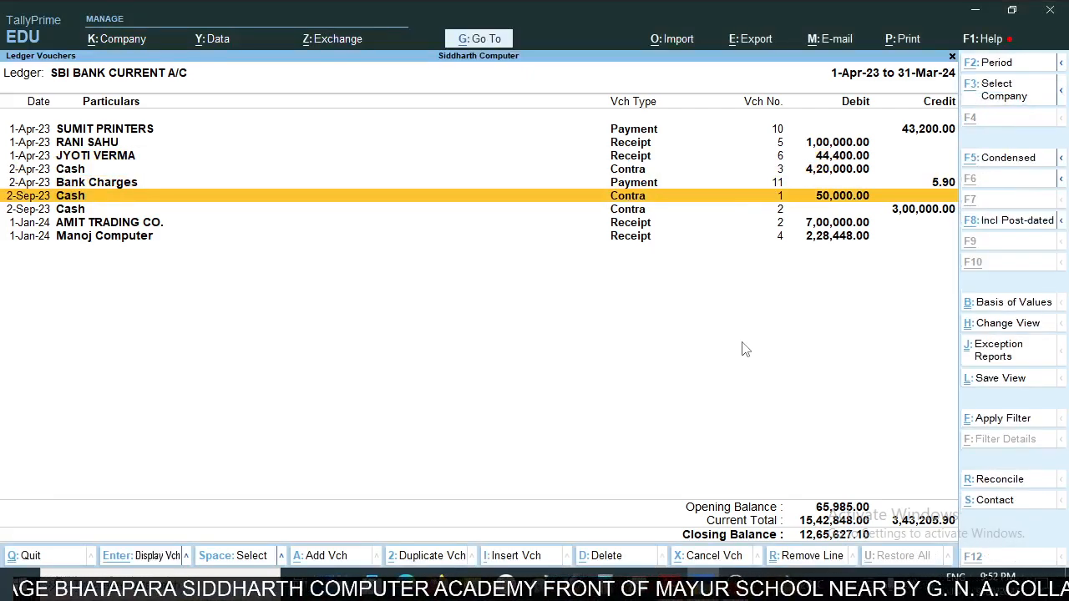
pyautogui.hotkey('alt', 'Tab')
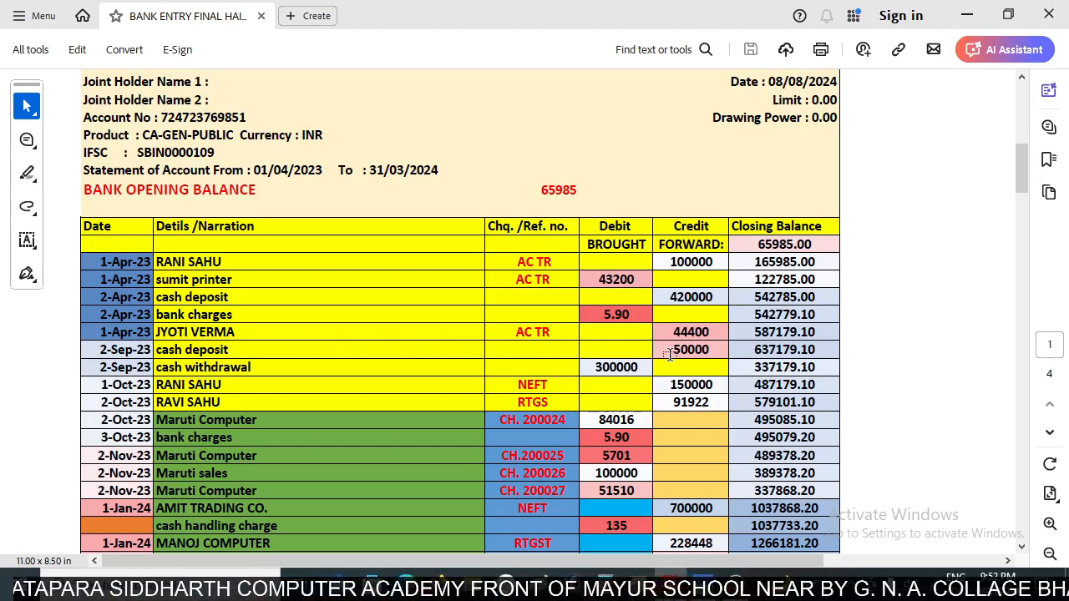
pyautogui.hotkey('alt', 'Tab')
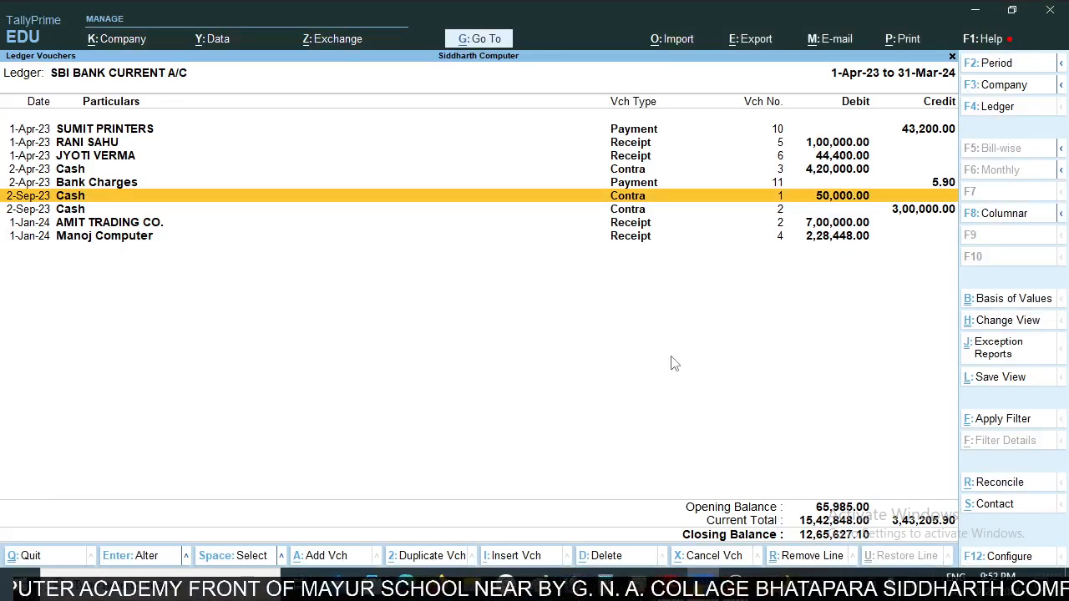
pyautogui.press('Down')
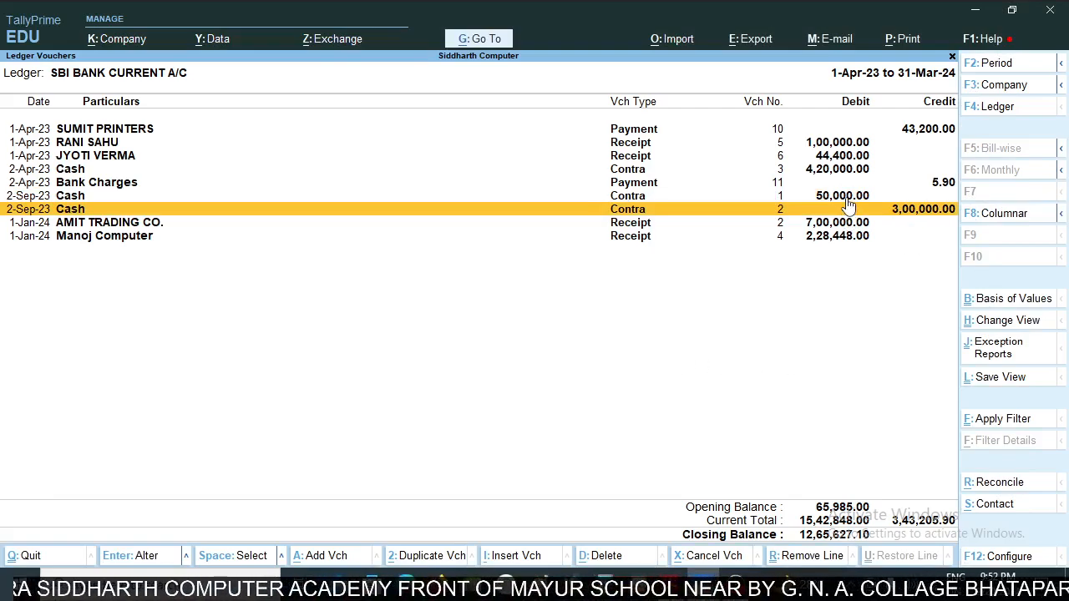
# - Inspect the two 2-Sep-23 cash contra vouchers and leave each without saving changes
pyautogui.press('Return')
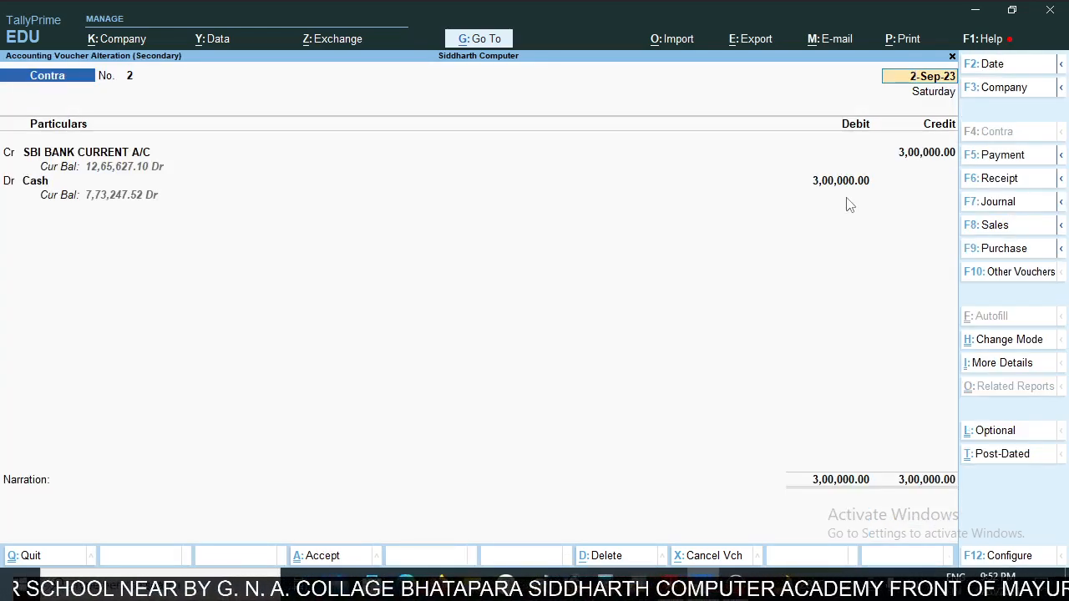
pyautogui.press('Escape')
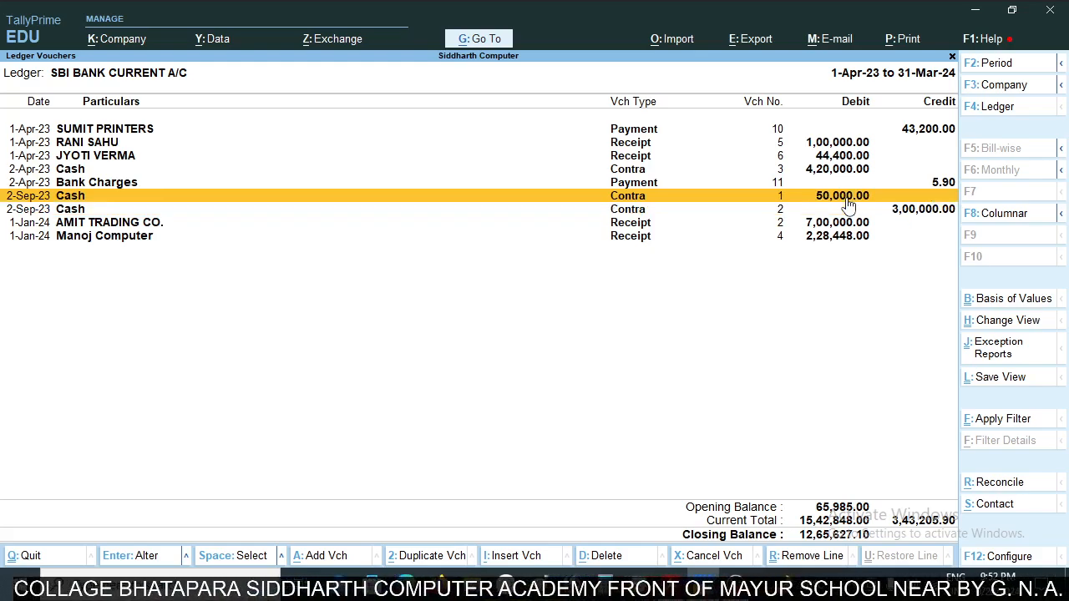
pyautogui.press('Return')
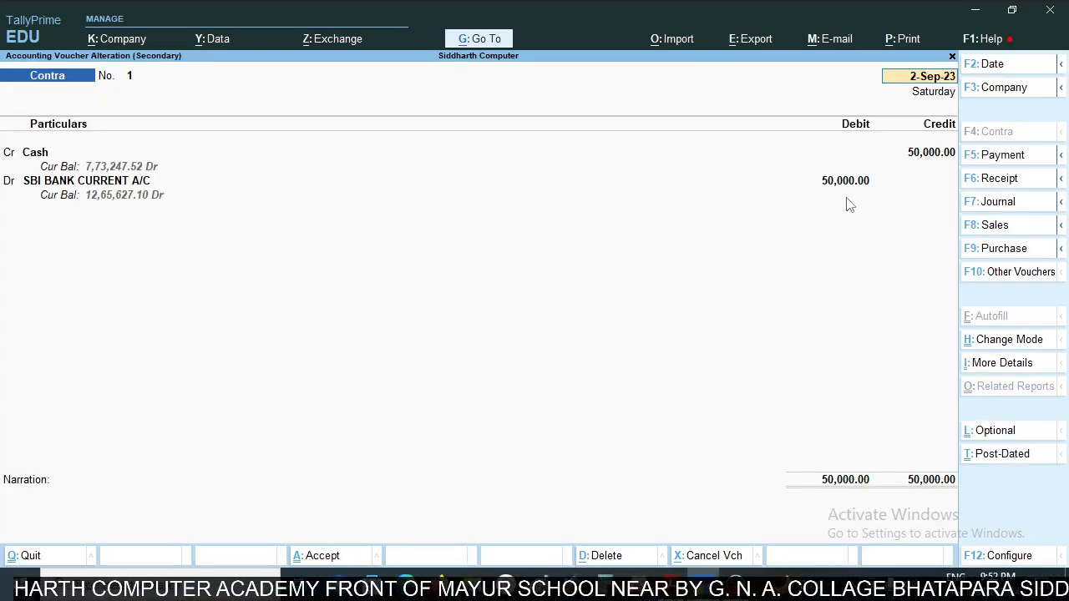
pyautogui.press('Escape')
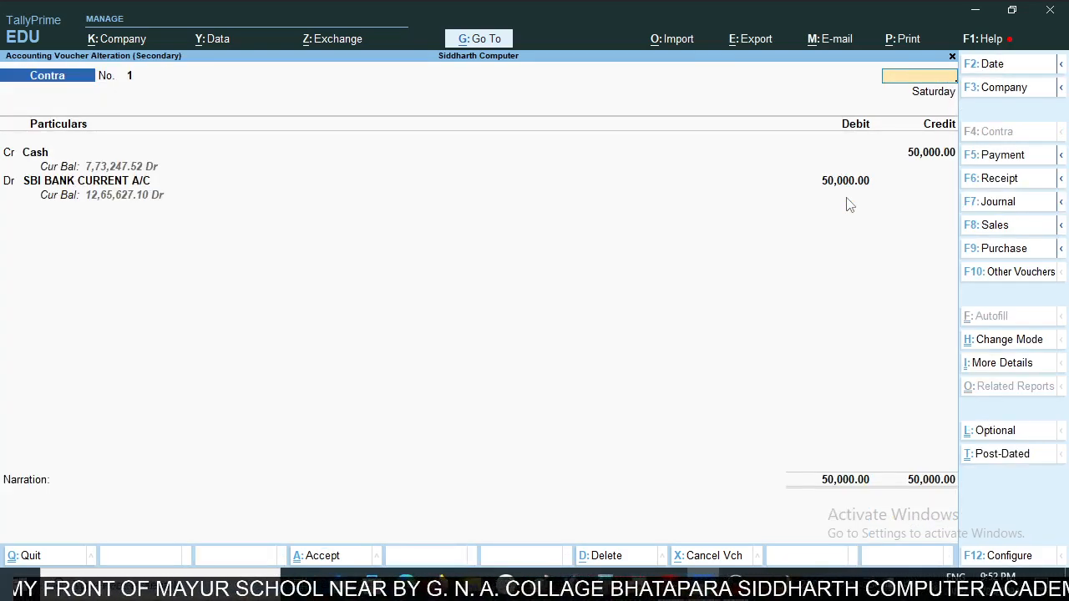
pyautogui.press('y')
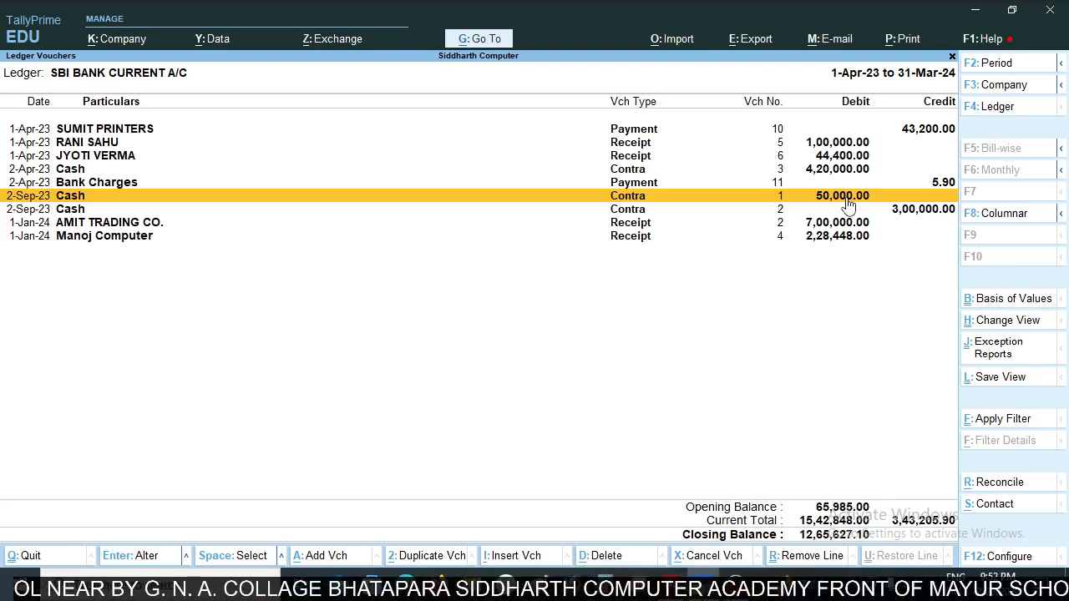
pyautogui.press('Down')
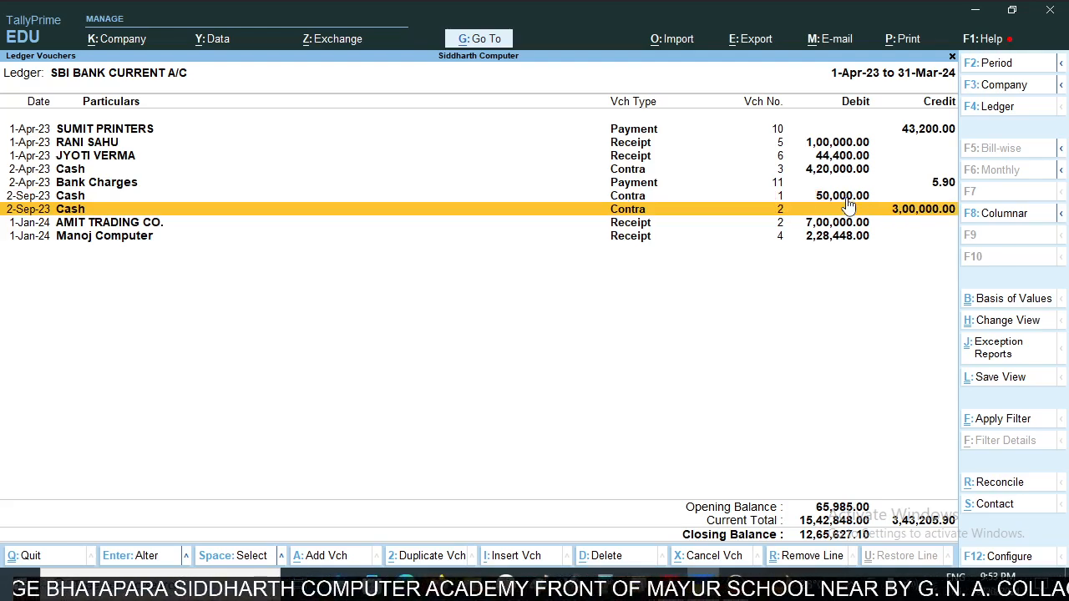
pyautogui.press('Return')
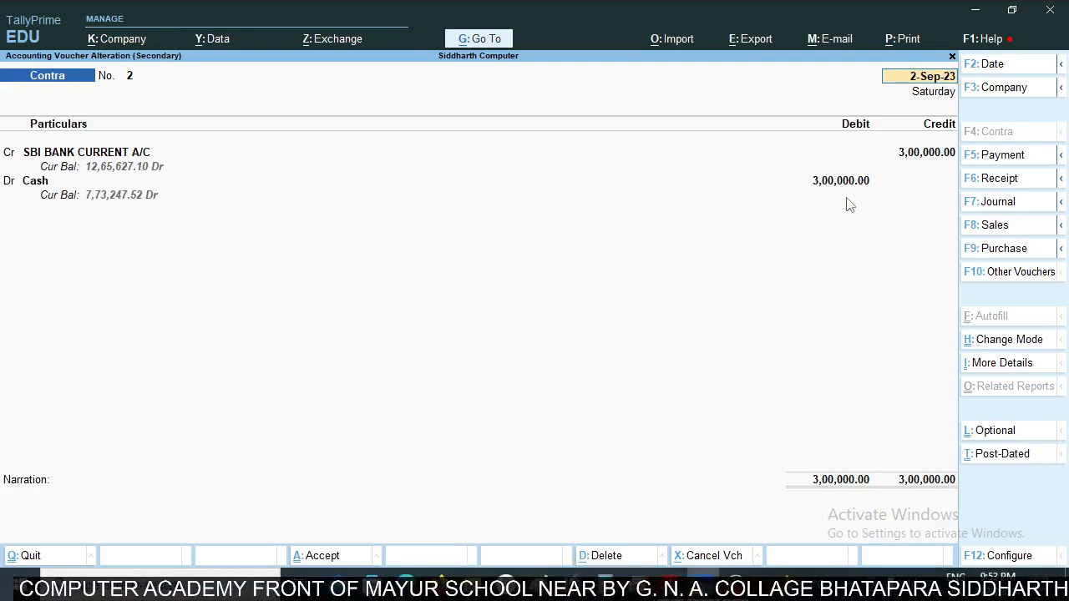
pyautogui.press('BackSpace')
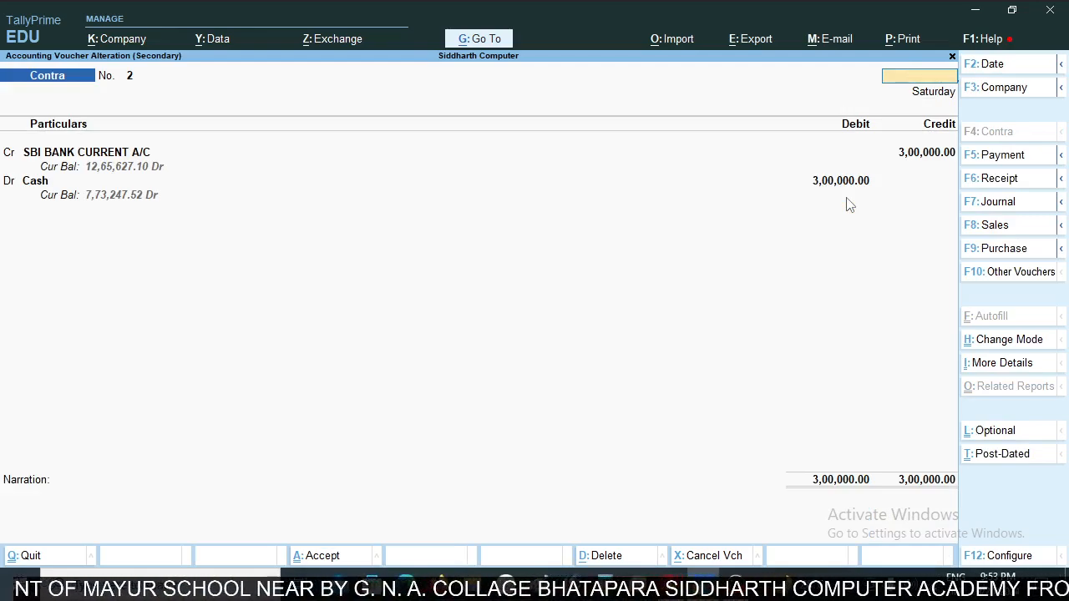
pyautogui.press('Escape')
pyautogui.press('y')
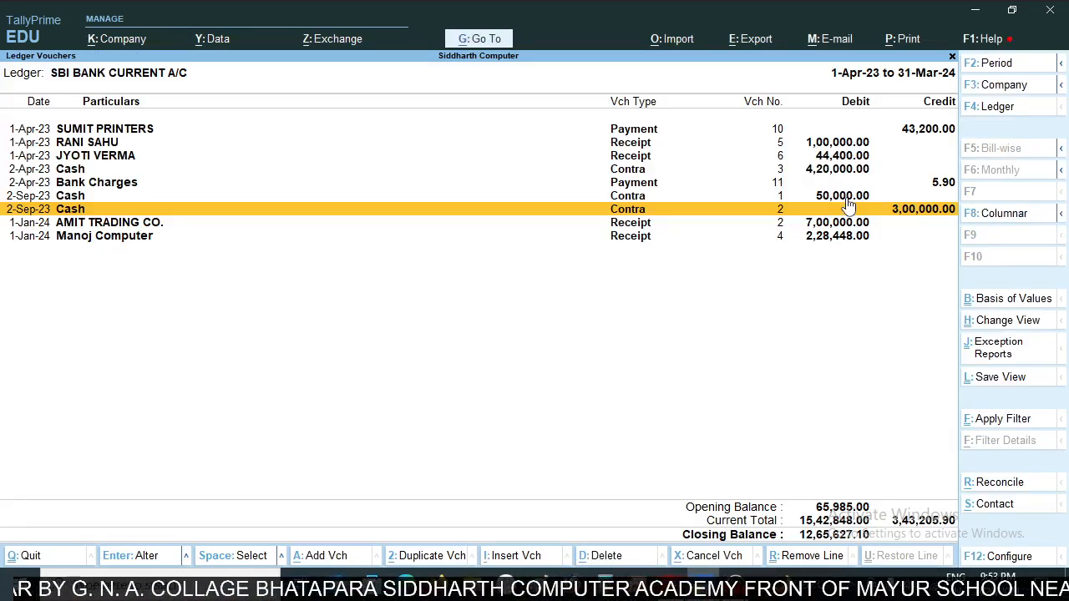
# - Check the 2-Sep-23 cash withdrawal's debit amount in the statement against the contra voucher in the SBI ledger
pyautogui.hotkey('alt', 'Tab')
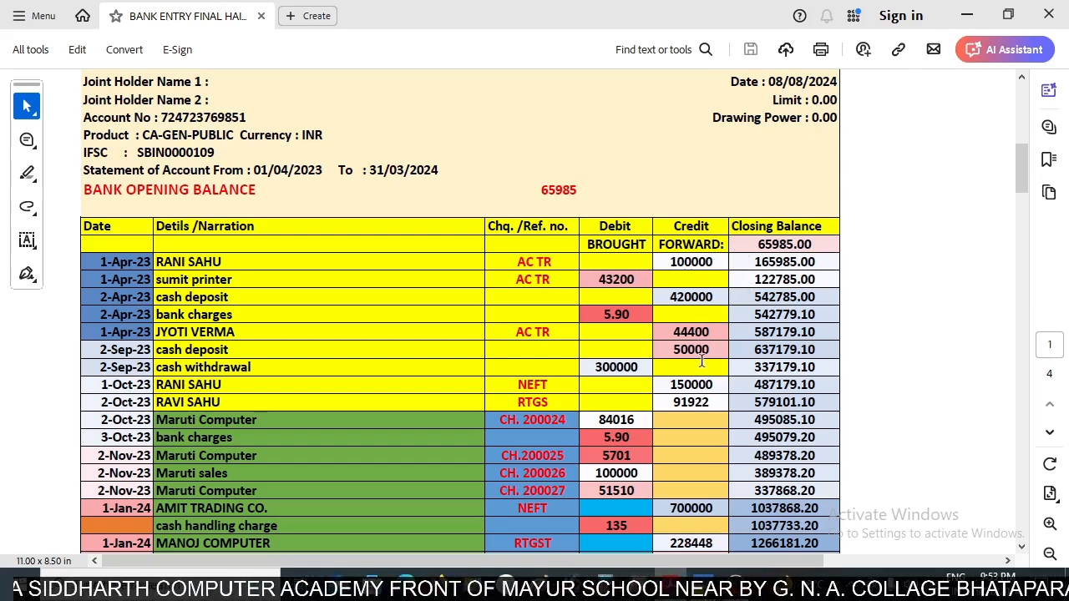
pyautogui.moveTo(589, 368); pyautogui.dragTo(645, 368)
pyautogui.click(646, 368)
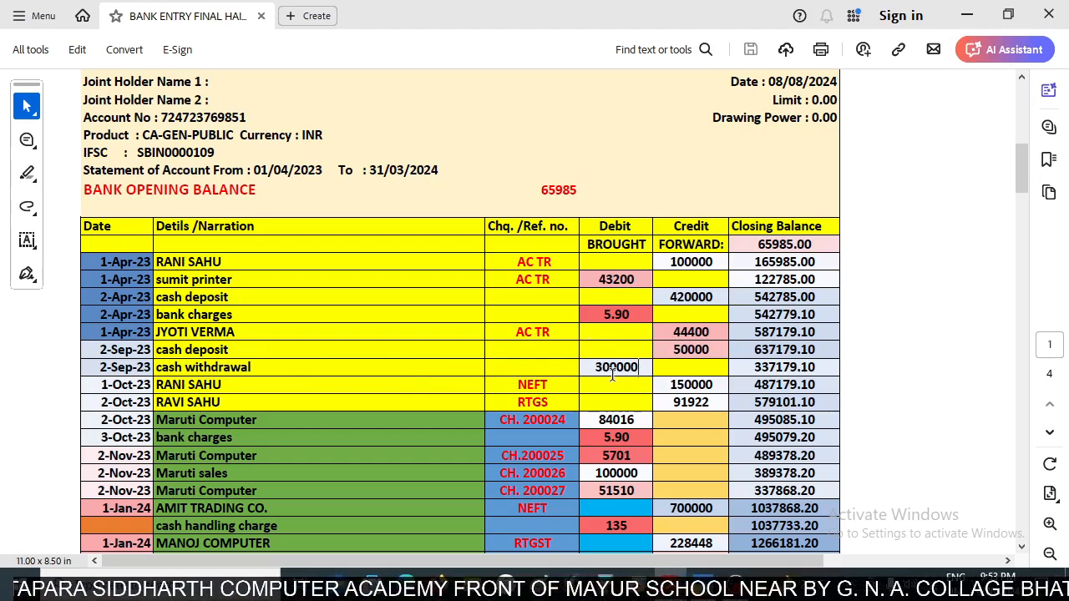
pyautogui.hotkey('alt', 'Tab')
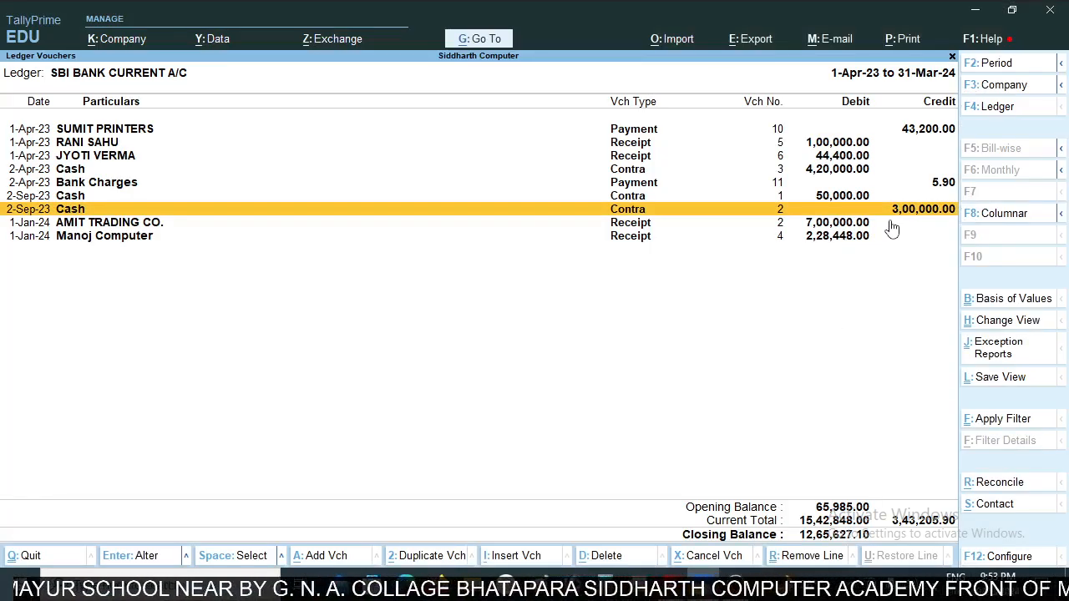
pyautogui.hotkey('alt', 'Tab')
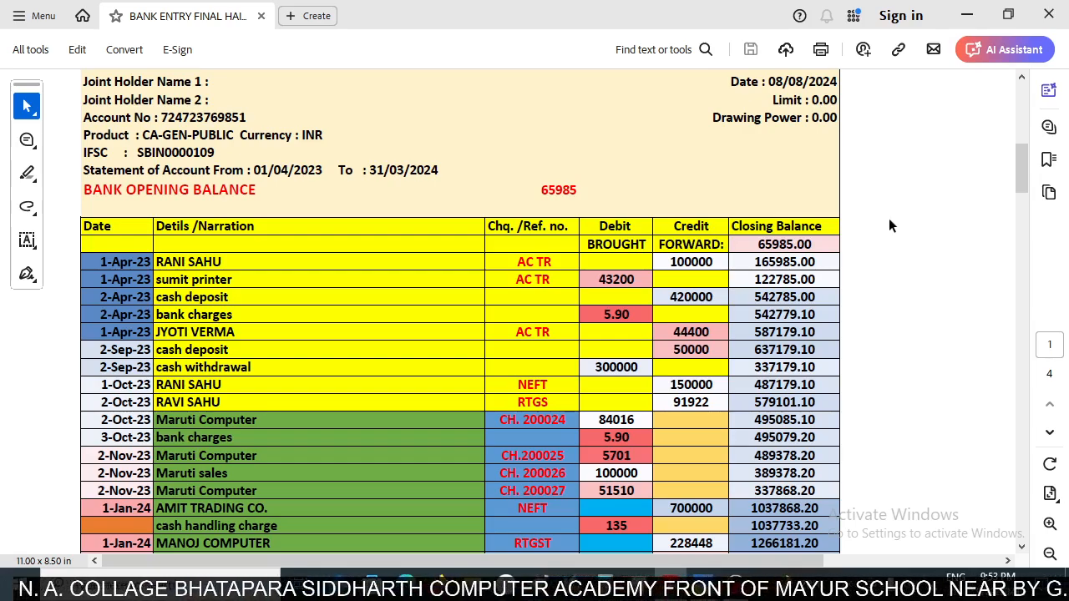
# - Compare the statement's 1-Oct-23 NEFT receipt row with the vouchers in the TallyPrime SBI ledger
pyautogui.scroll(-1, 625, 350)
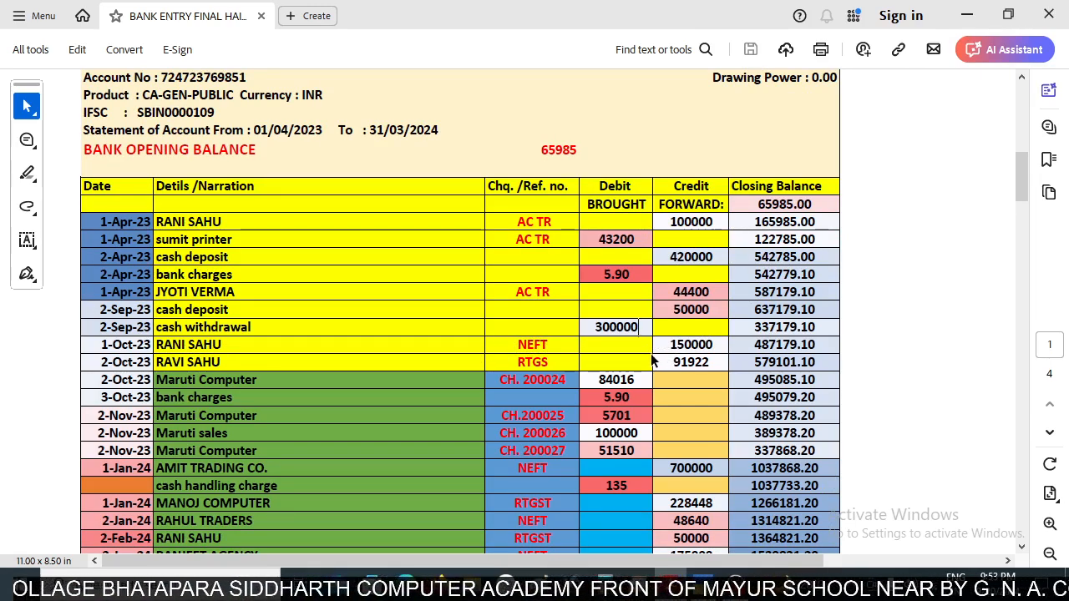
pyautogui.hotkey('alt', 'Tab')
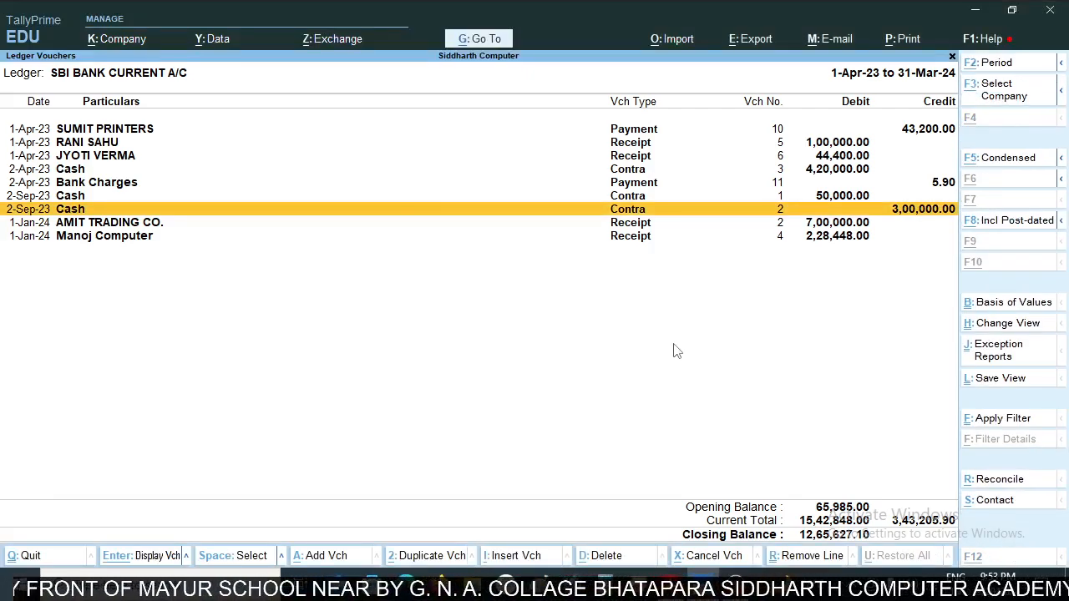
pyautogui.hotkey('alt', 'Tab')
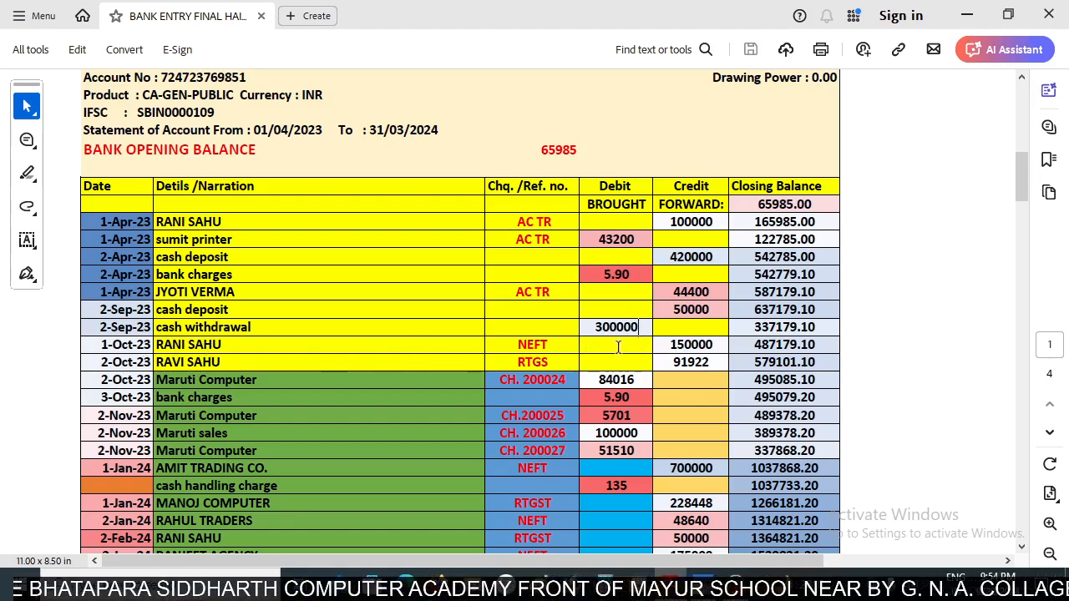
pyautogui.hotkey('alt', 'Tab')
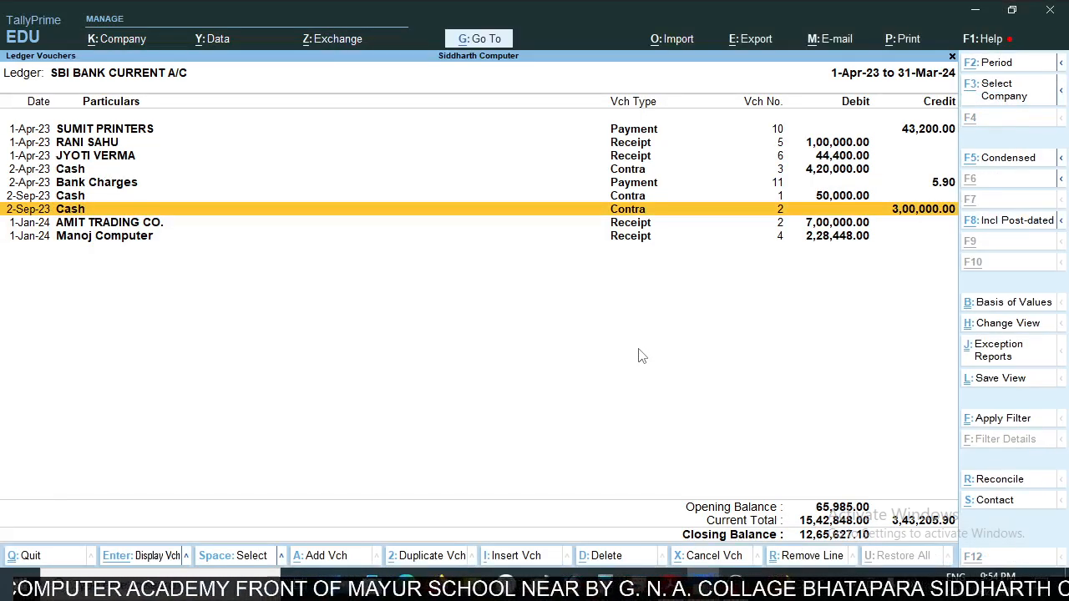
# - Start a new receipt voucher from the SBI ledger and check the 1-Oct-23 NEFT credit amount in the statement
pyautogui.hotkey('alt', 'a')
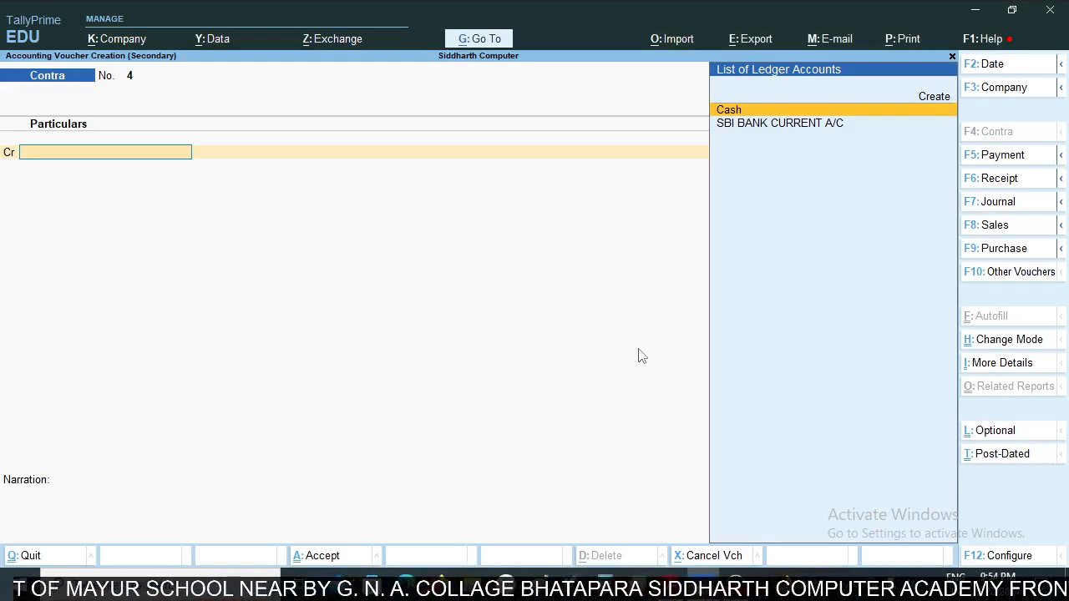
pyautogui.press('F6')
pyautogui.hotkey('alt', 'Tab')
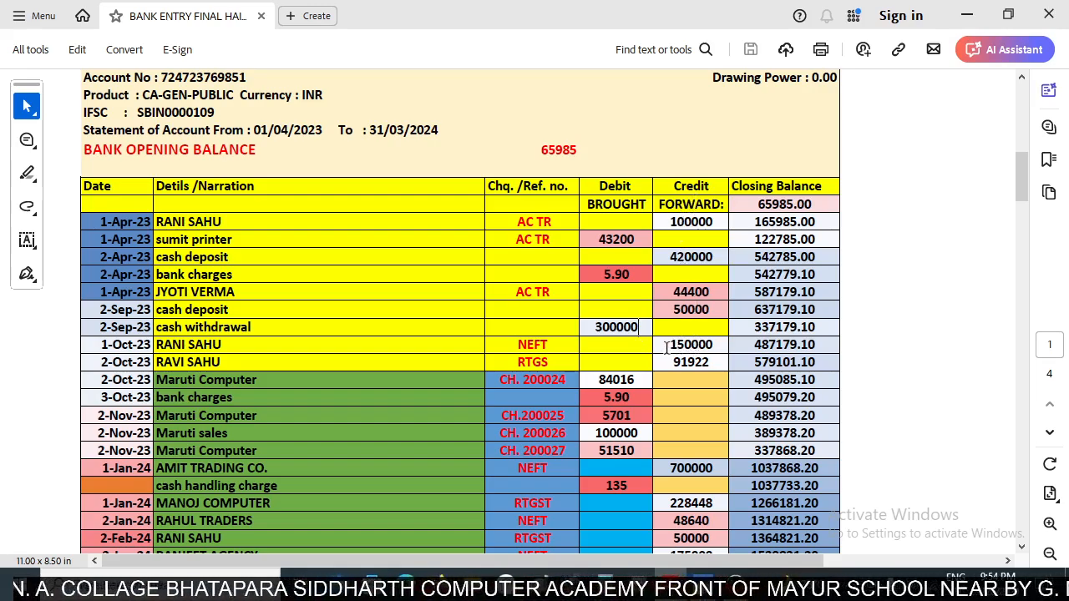
pyautogui.moveTo(666, 347); pyautogui.dragTo(717, 349)
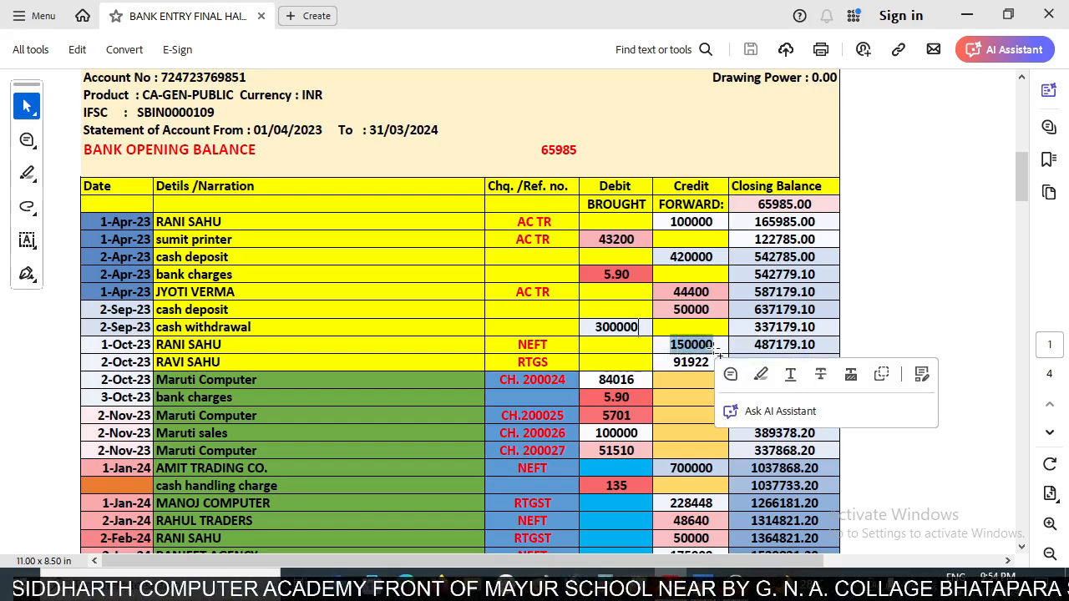
pyautogui.hotkey('alt', 'Tab')
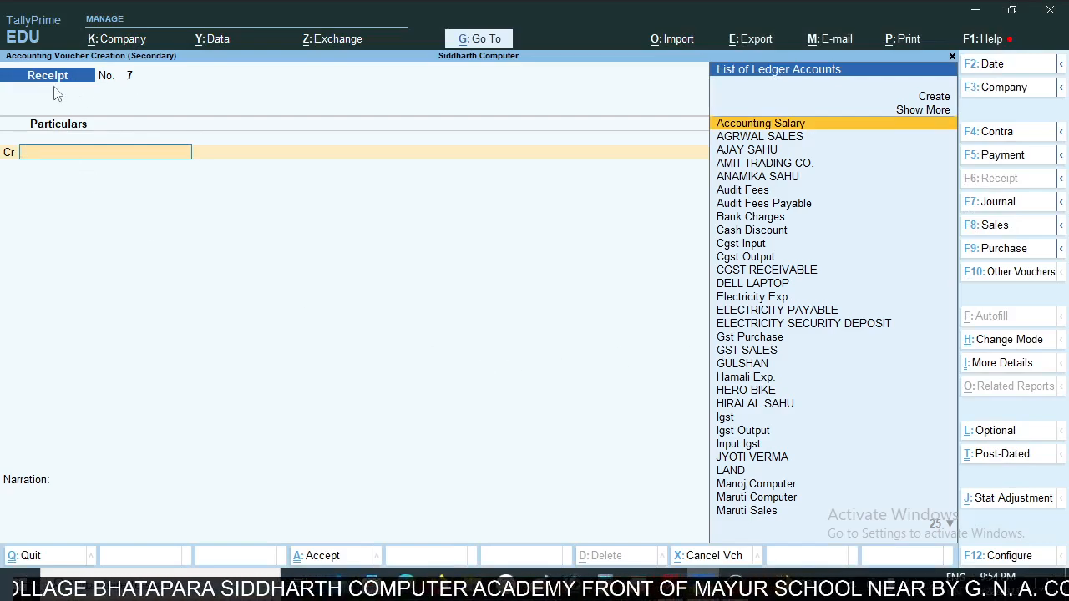
# - Credit the NEFT customer's ledger with 150000 as an On Account reference in the receipt voucher
pyautogui.press('alt')
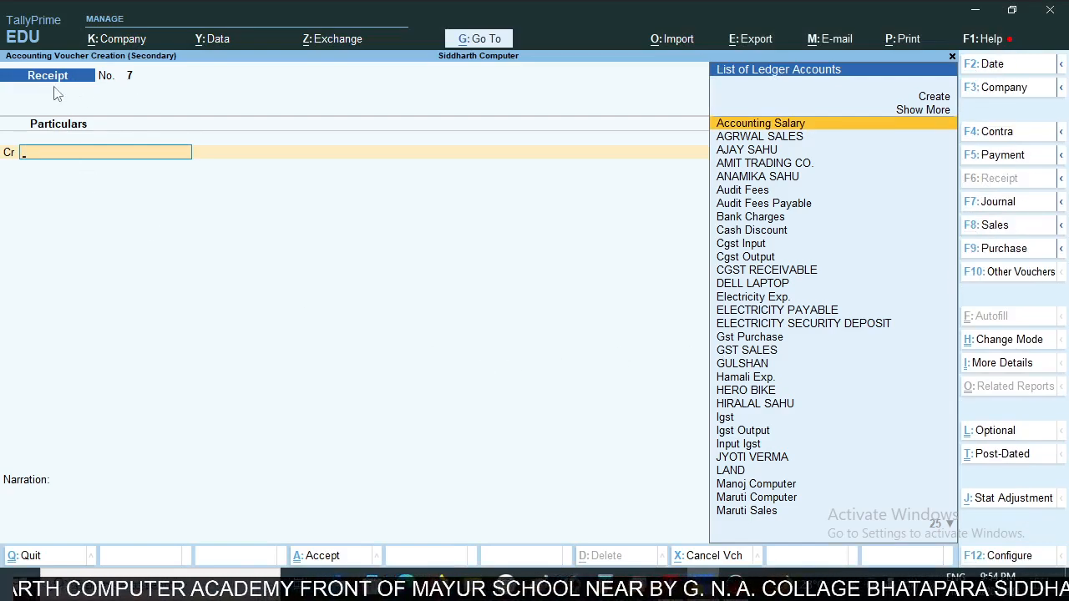
pyautogui.write('Rani')
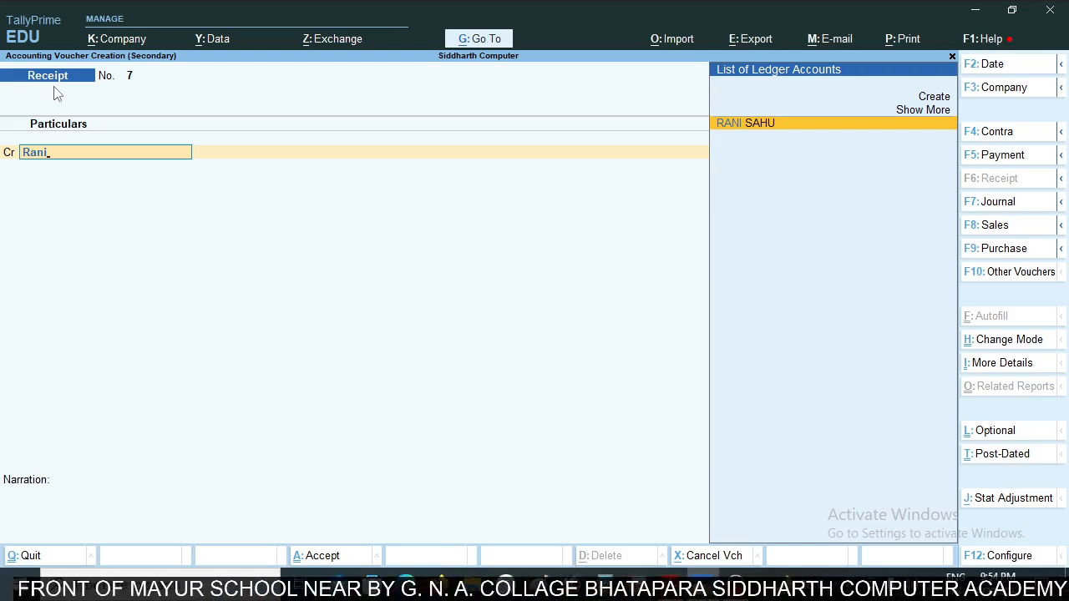
pyautogui.press('Return')
pyautogui.press('Return')
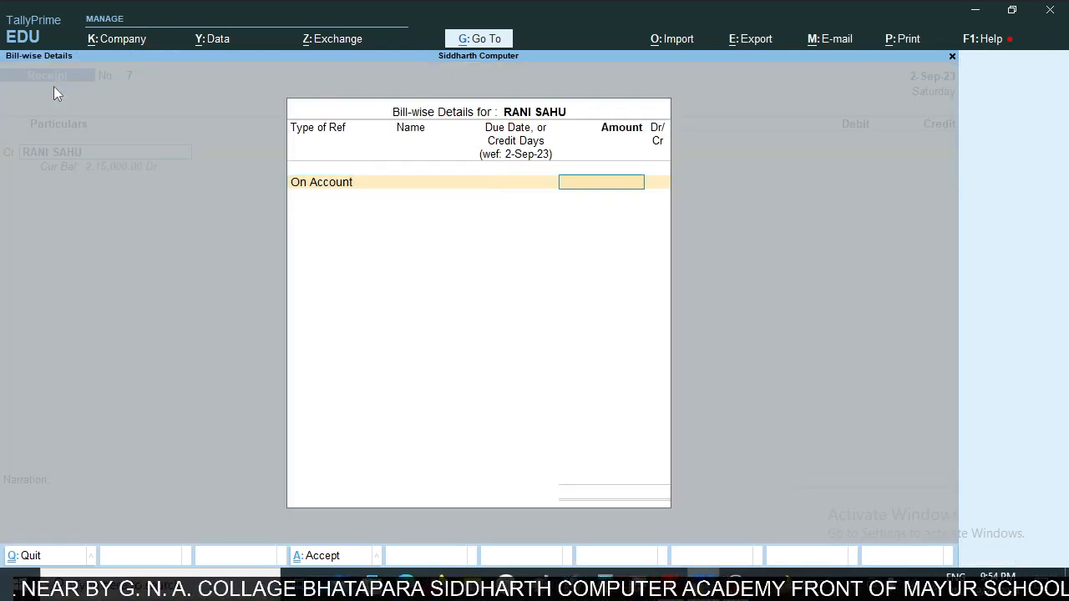
pyautogui.write('150000')
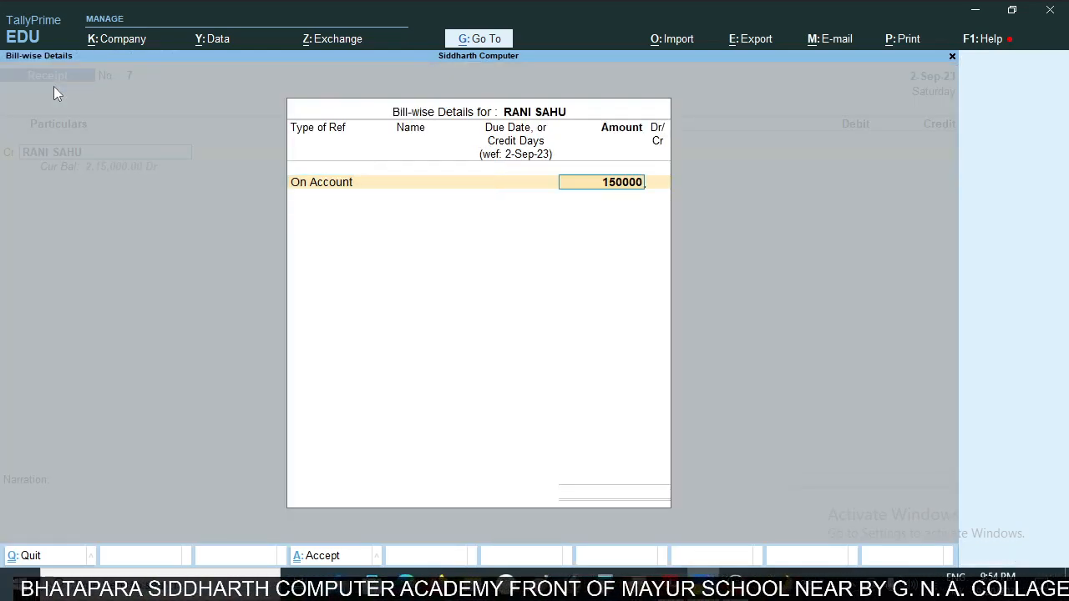
pyautogui.press('Return')
# - Accept the 1,50,000 debit to SBI BANK CURRENT A/C and save the receipt voucher without a narration
pyautogui.press('Return')
pyautogui.press('Return')
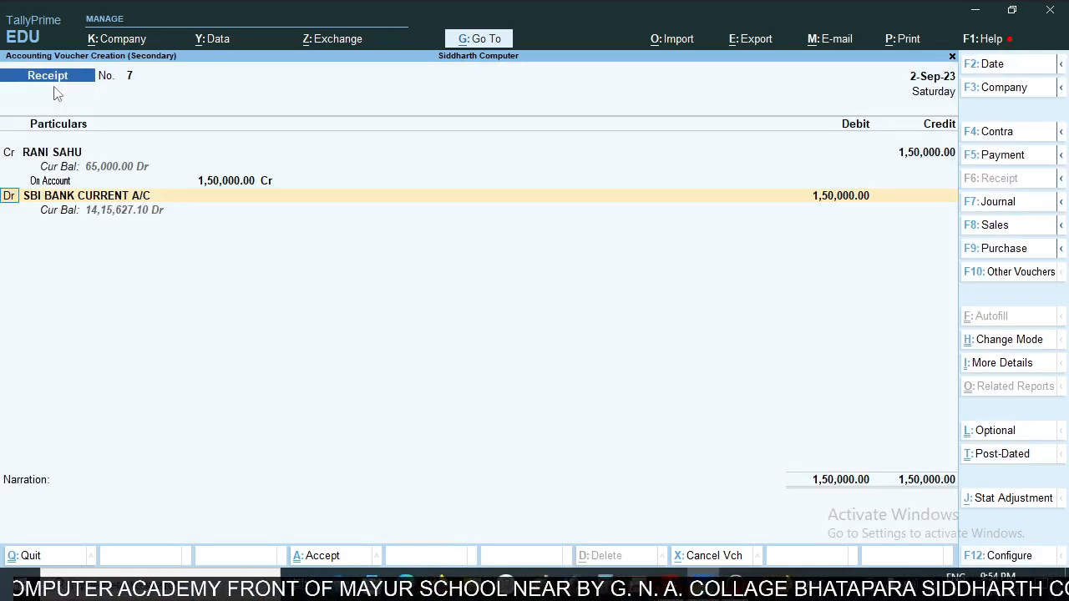
pyautogui.press('Return')
pyautogui.press('Return')
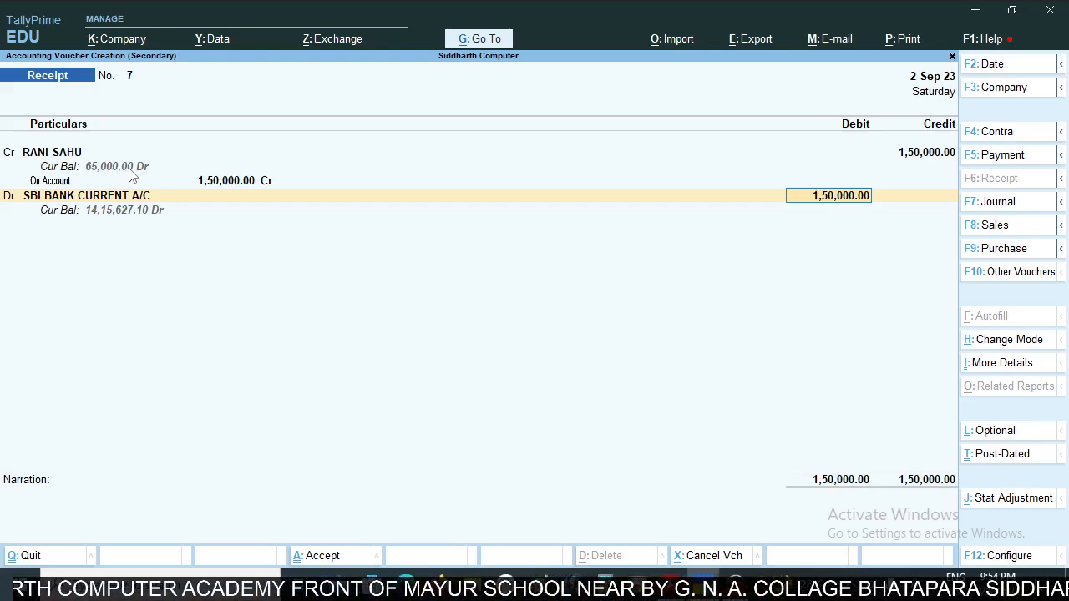
pyautogui.press('Return')
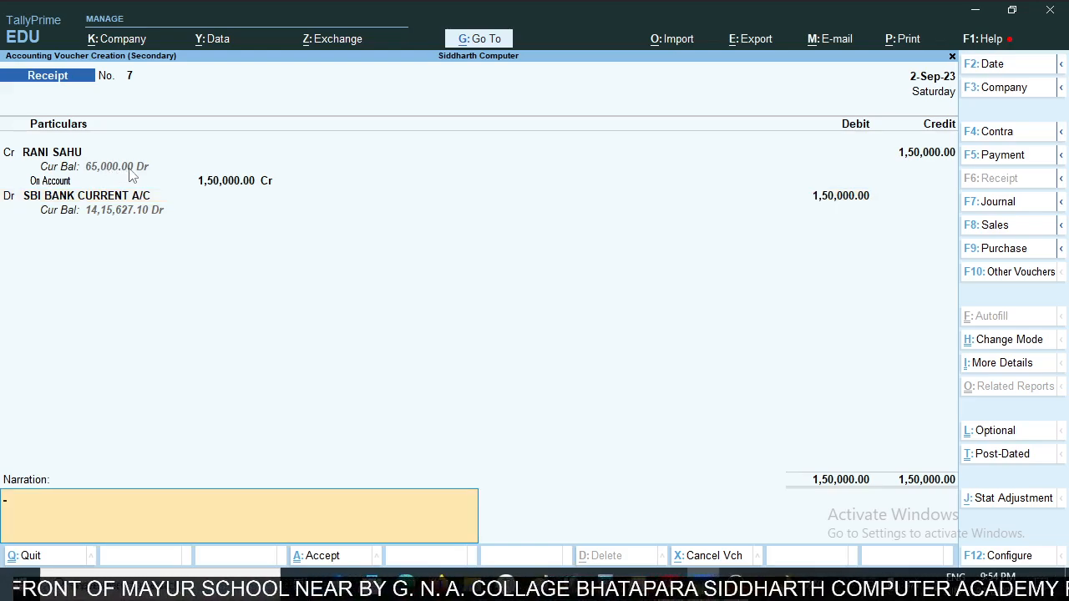
pyautogui.press('Return')
pyautogui.press('Return')
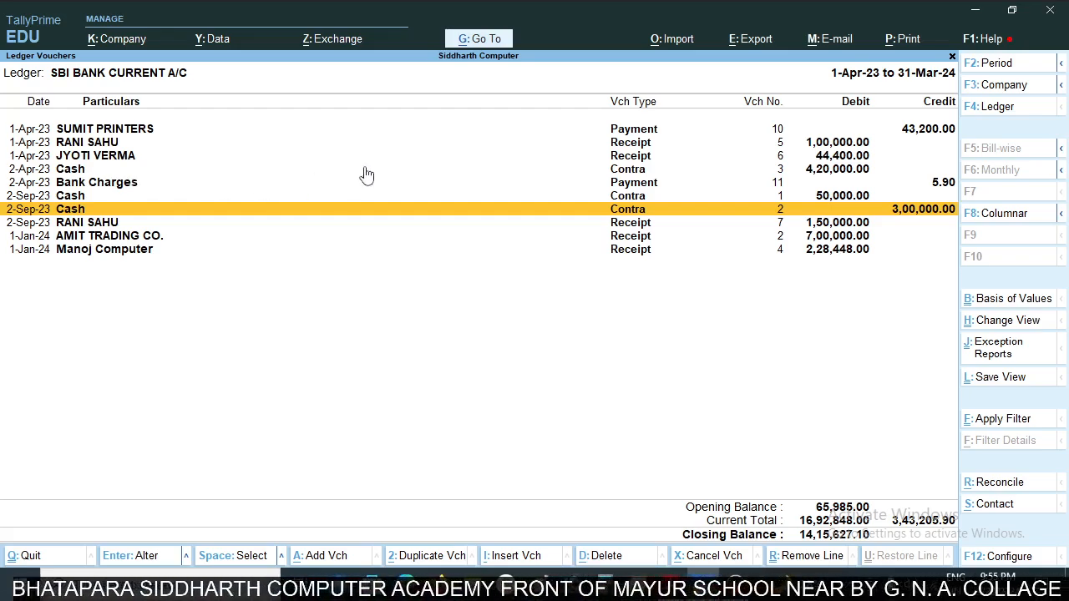
# - Check the 2-Oct-23 RTGS receipt row in the statement and start another receipt voucher from the SBI ledger
pyautogui.hotkey('alt', 'Tab')
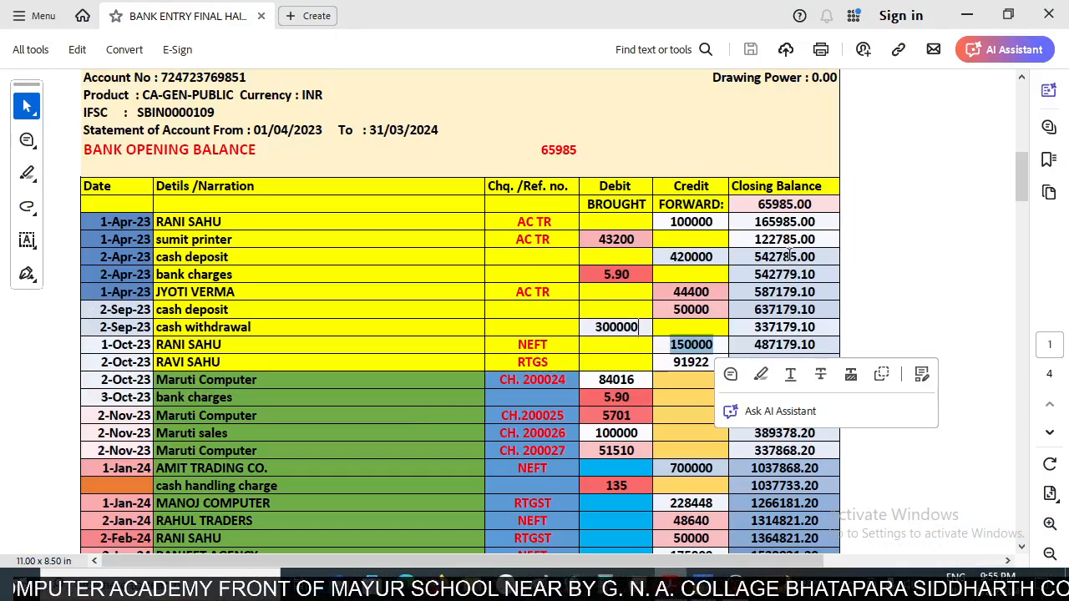
pyautogui.scroll(-2, 685, 300)
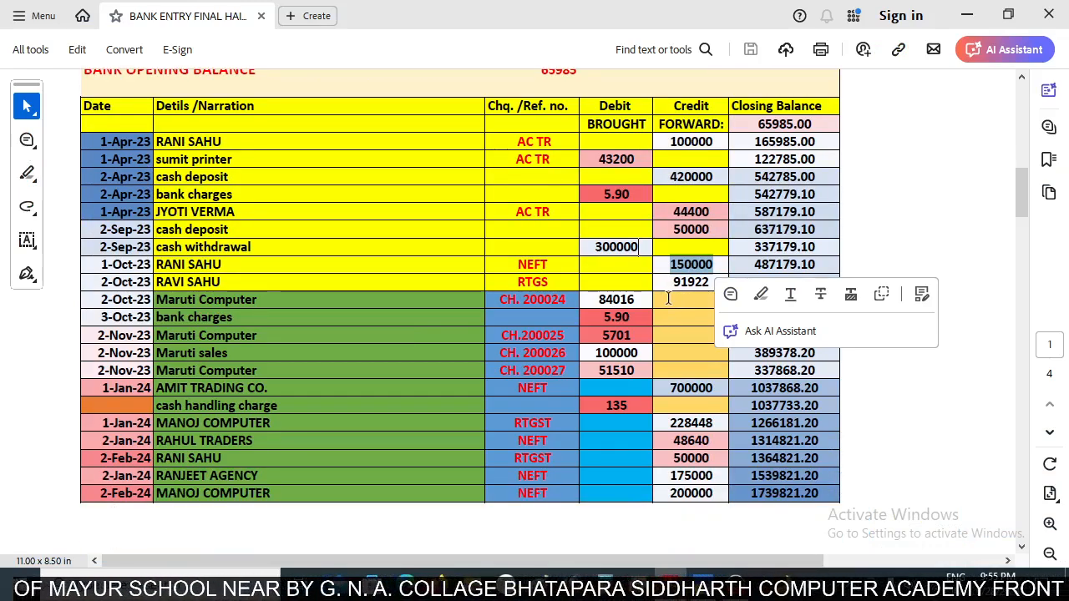
pyautogui.click(669, 291)
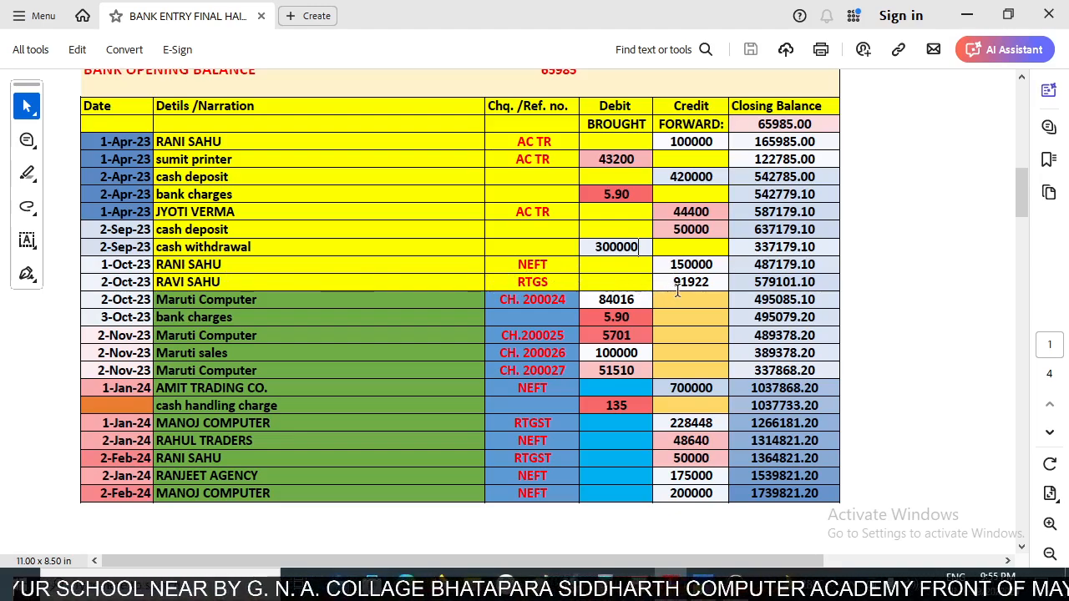
pyautogui.hotkey('alt', 'Tab')
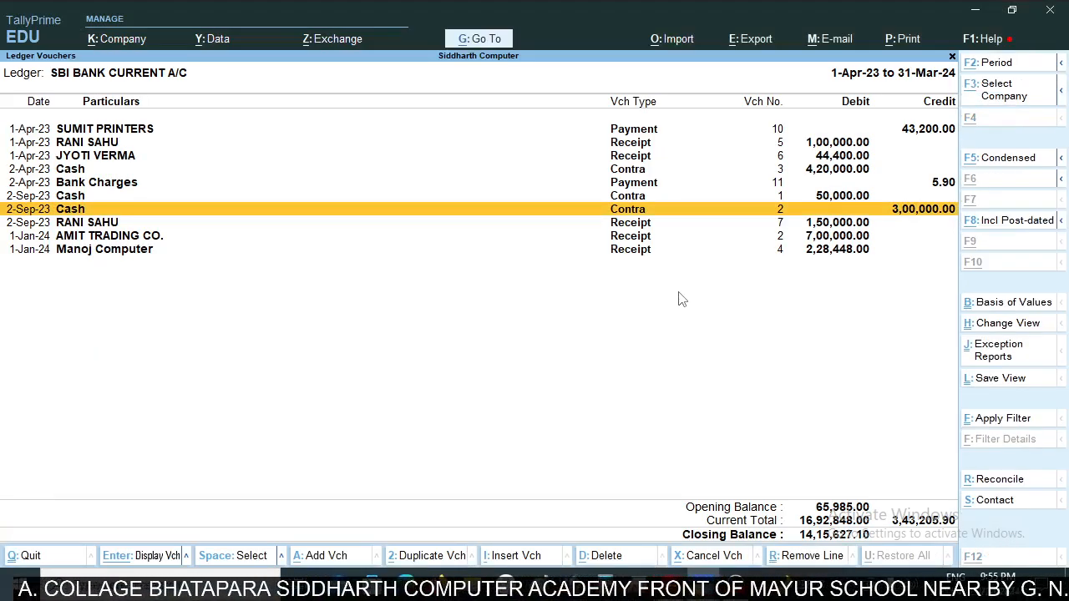
pyautogui.hotkey('alt', 'a')
pyautogui.press('F6')
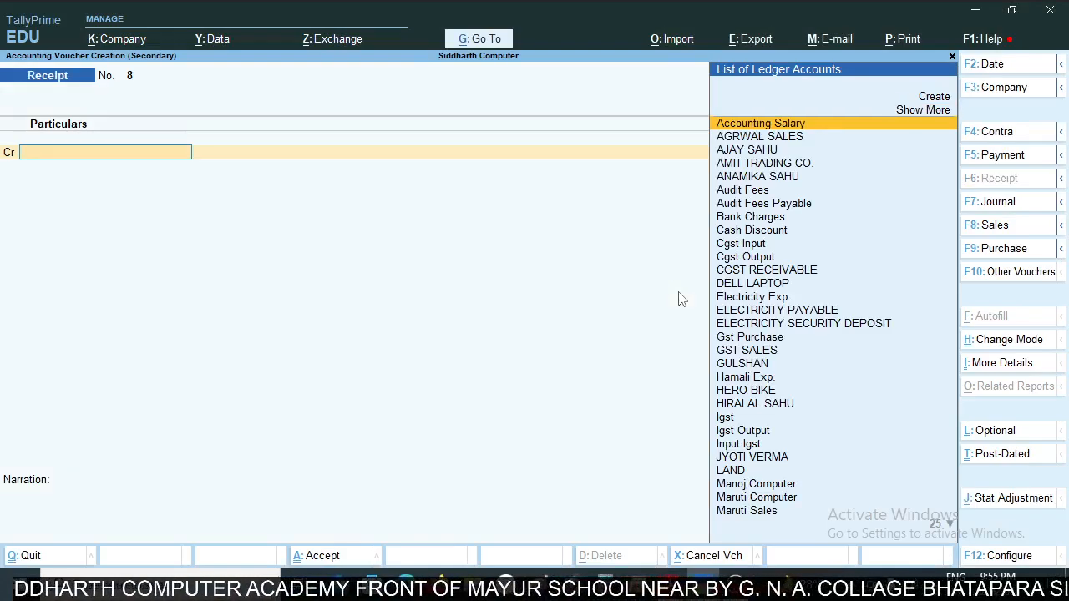
# - Credit the RTGS customer's ledger with 91922 as an On Account reference, checking the amount in the statement
pyautogui.write('Ravi')
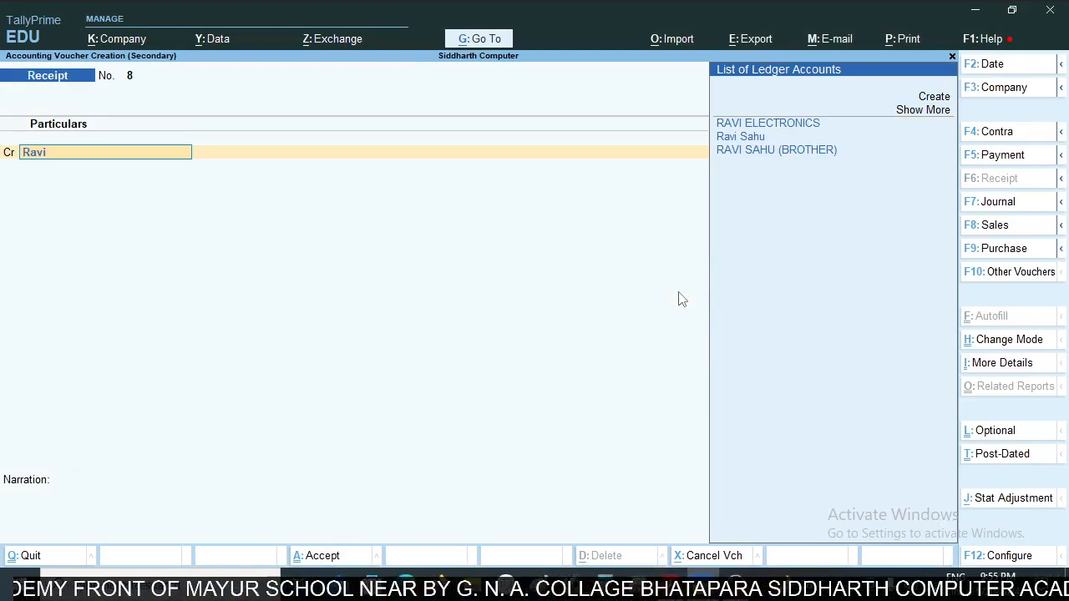
pyautogui.press('Down')
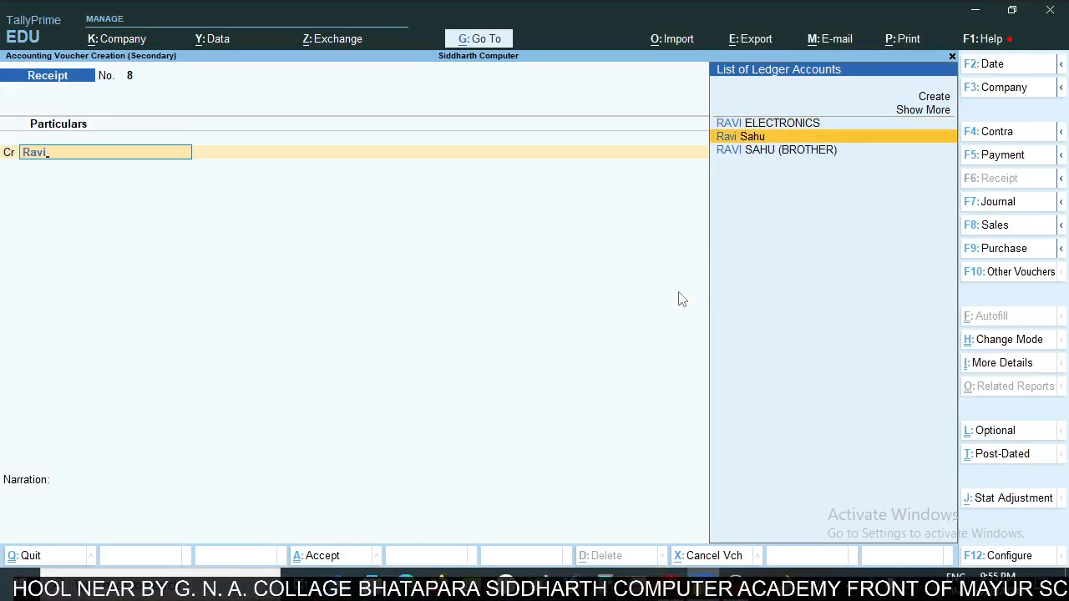
pyautogui.press('Return')
pyautogui.press('Return')
pyautogui.hotkey('alt', 'Tab')
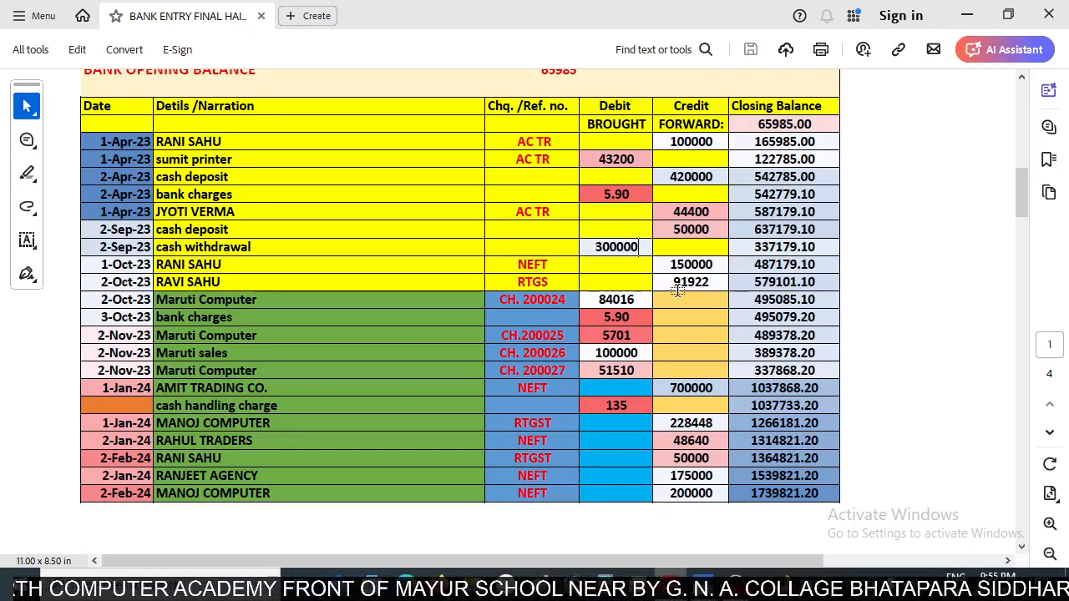
pyautogui.hotkey('alt', 'Tab')
pyautogui.write('9')
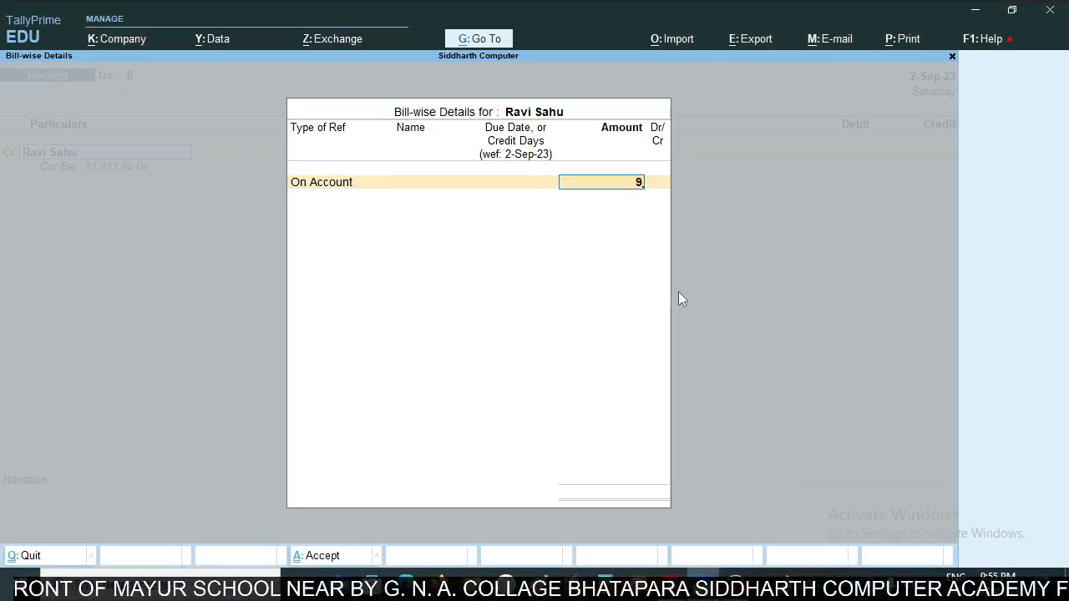
pyautogui.write('1922')
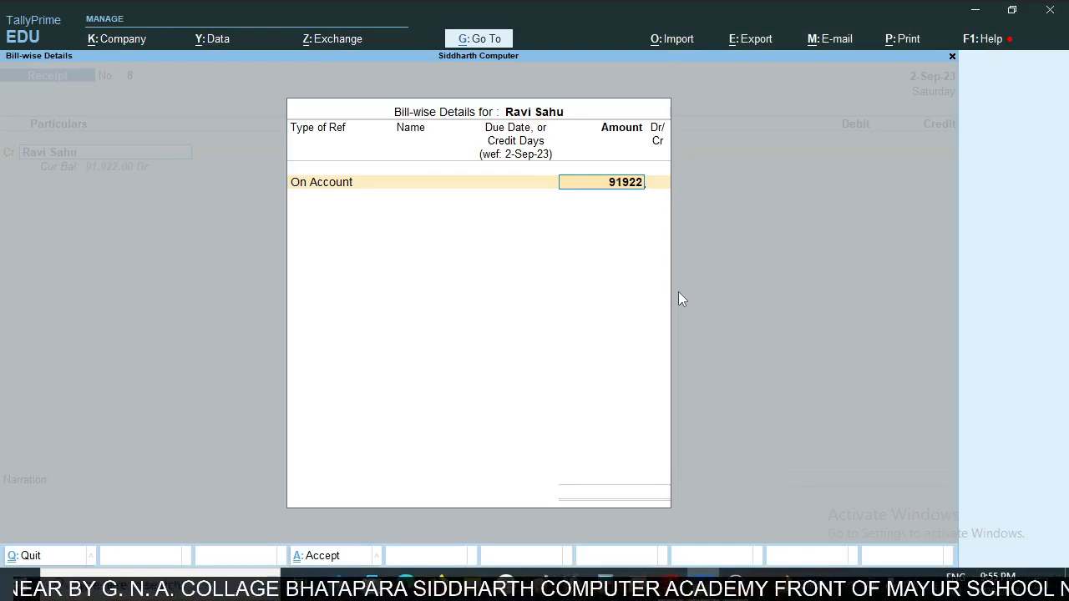
pyautogui.press('Return')
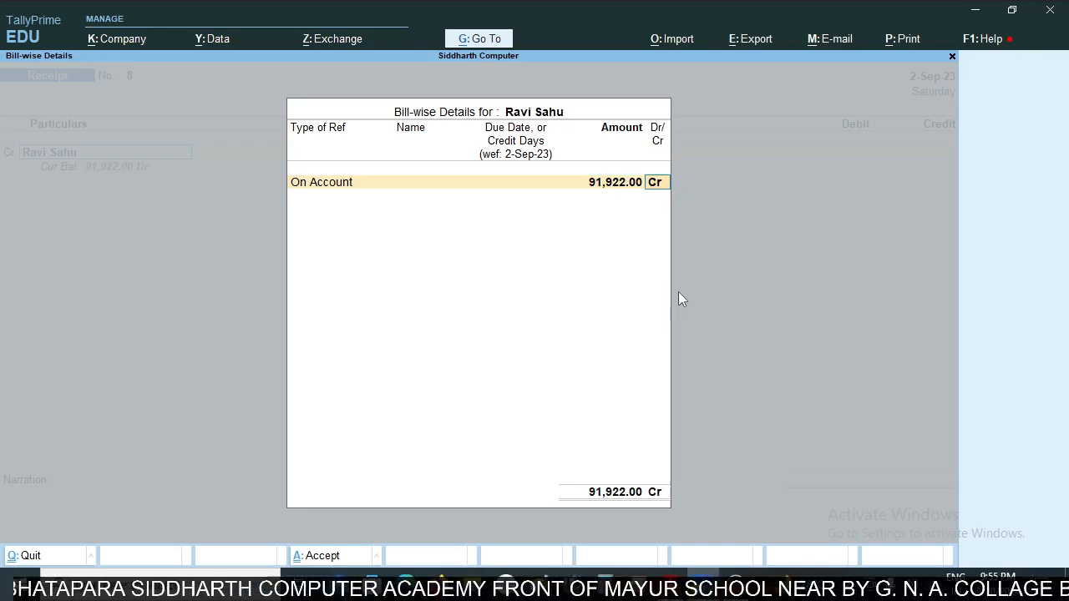
pyautogui.press('Return')
pyautogui.press('Return')
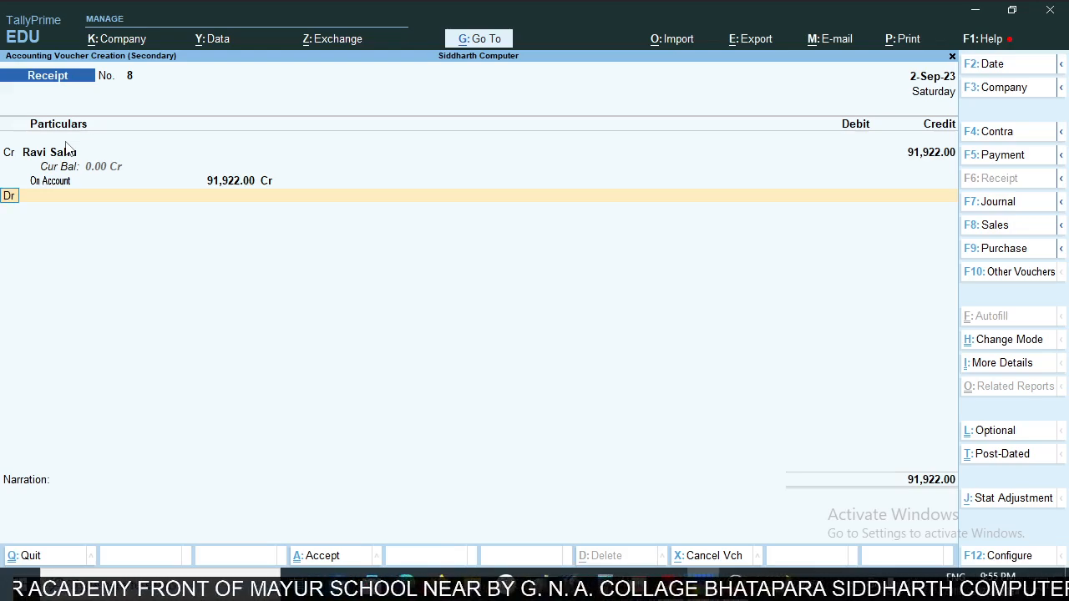
# - Debit SBI BANK CURRENT A/C with 91,922 in the receipt voucher
pyautogui.press('Return')
pyautogui.write('sbi')
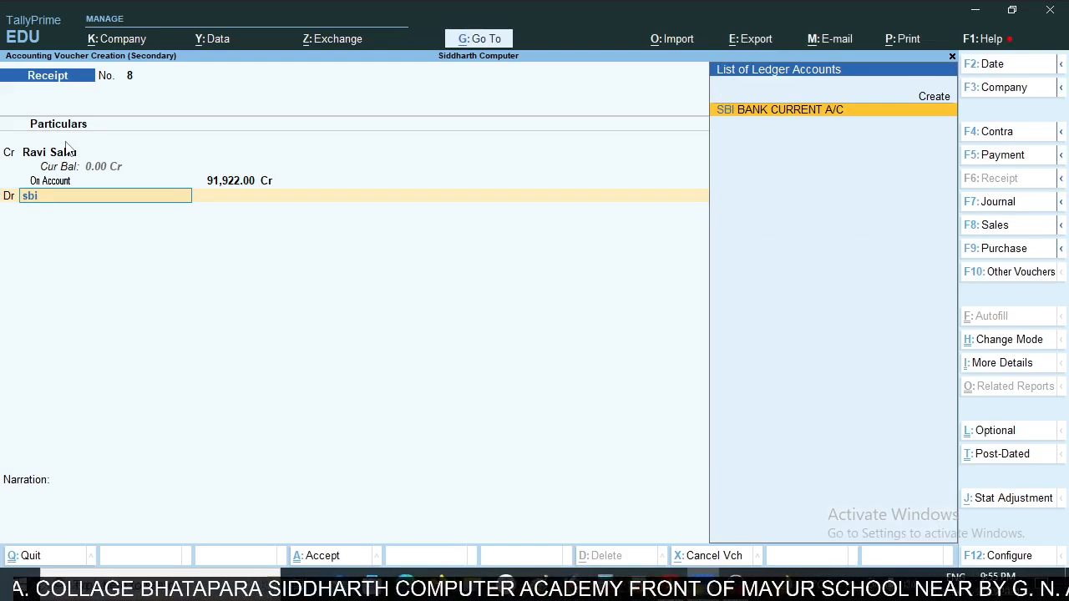
pyautogui.press('Return')
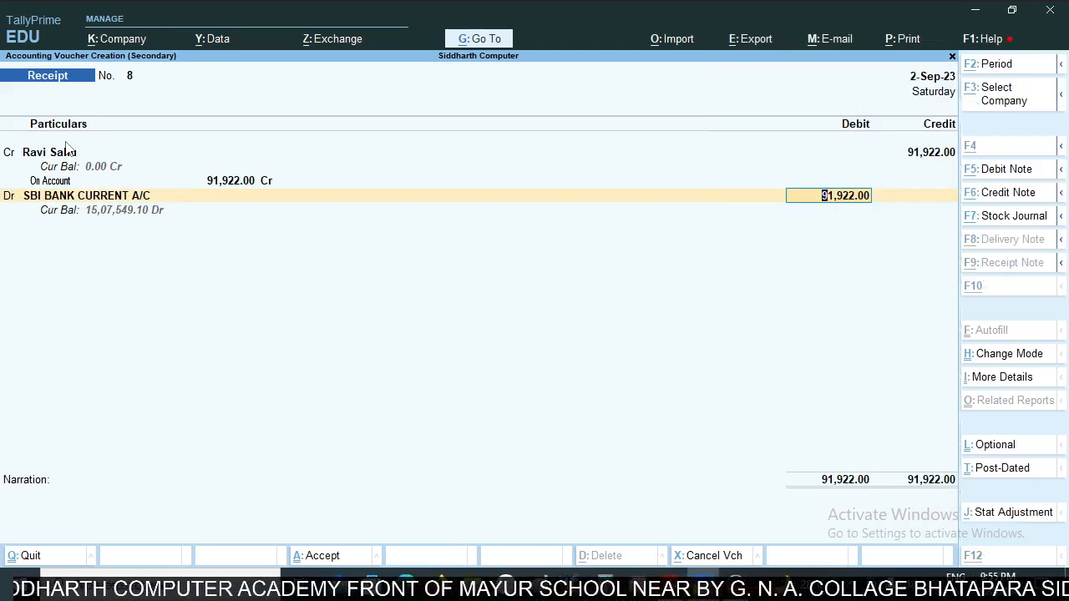
# - Check the RTGS receipt's date in the statement, set the voucher date to 2 October and save the receipt voucher
pyautogui.hotkey('alt', 'Tab')
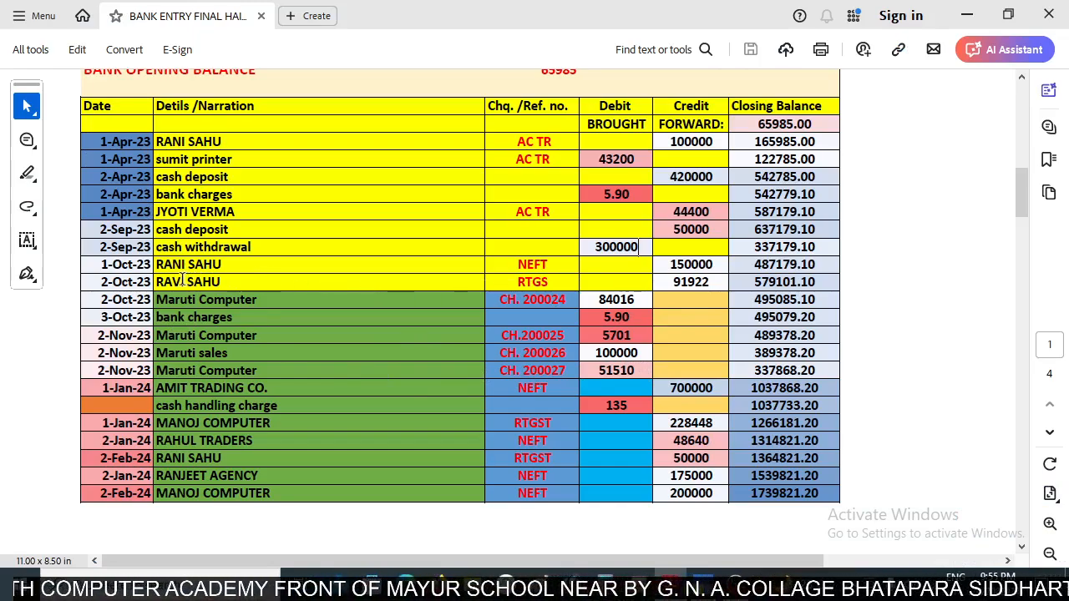
pyautogui.hotkey('alt', 'Tab')
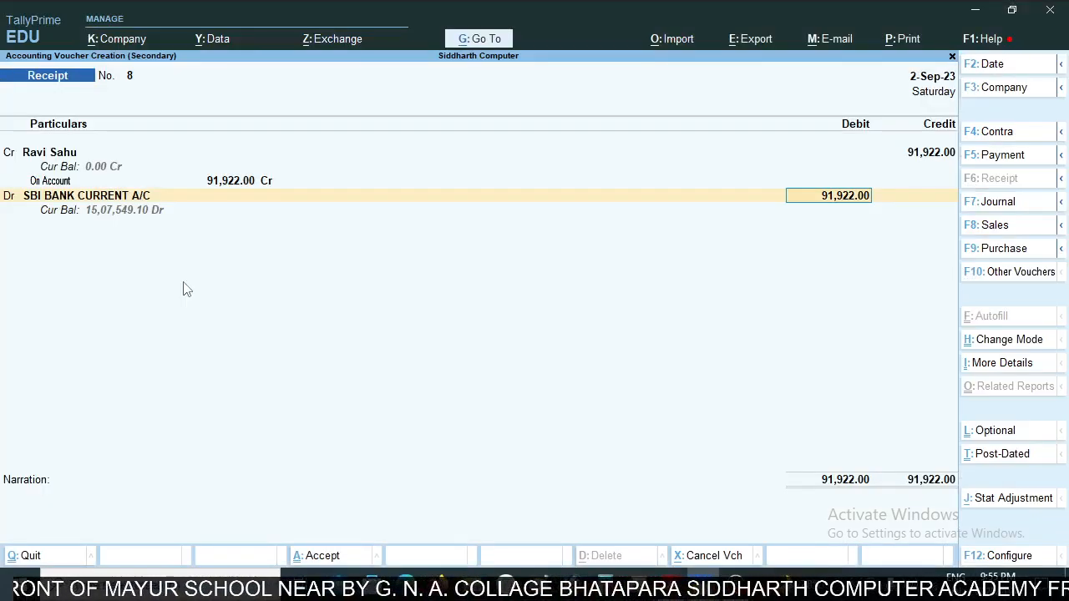
pyautogui.press('F2')
pyautogui.write('2')
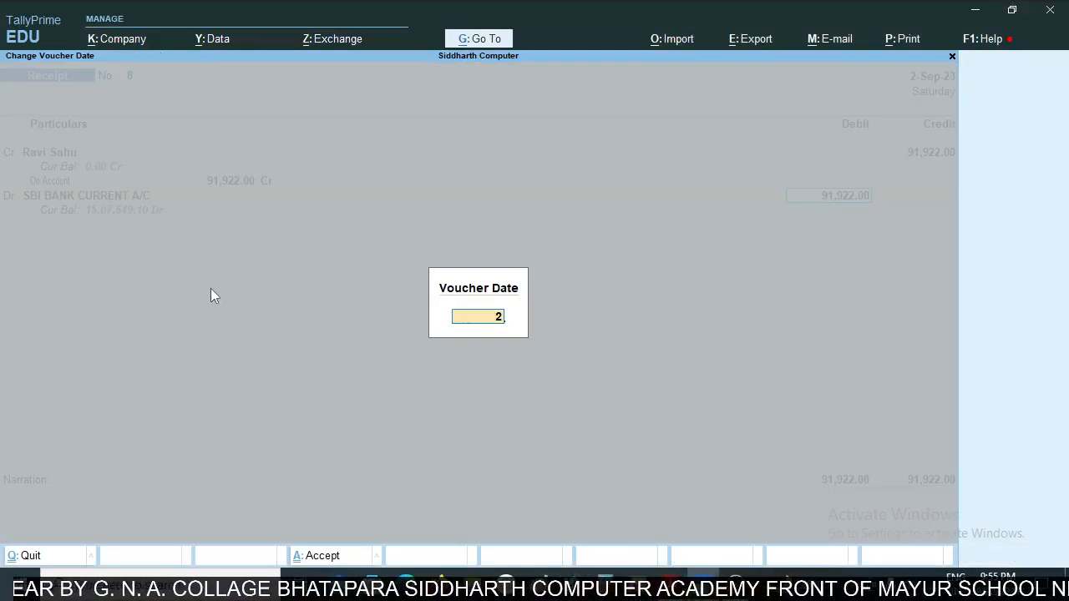
pyautogui.write('oct')
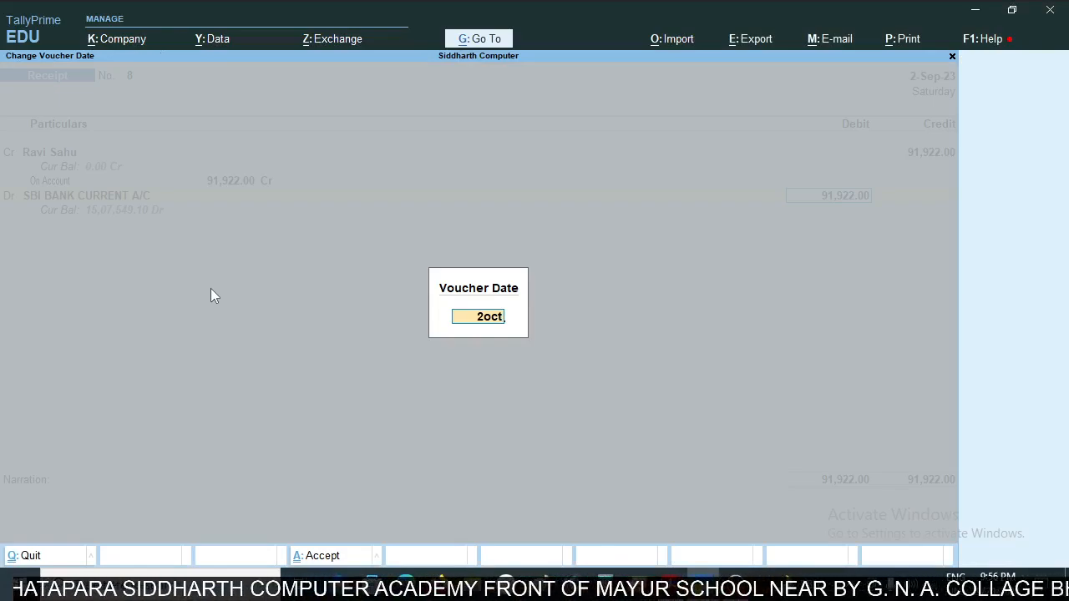
pyautogui.press('Return')
pyautogui.hotkey('ctrl', 'a')
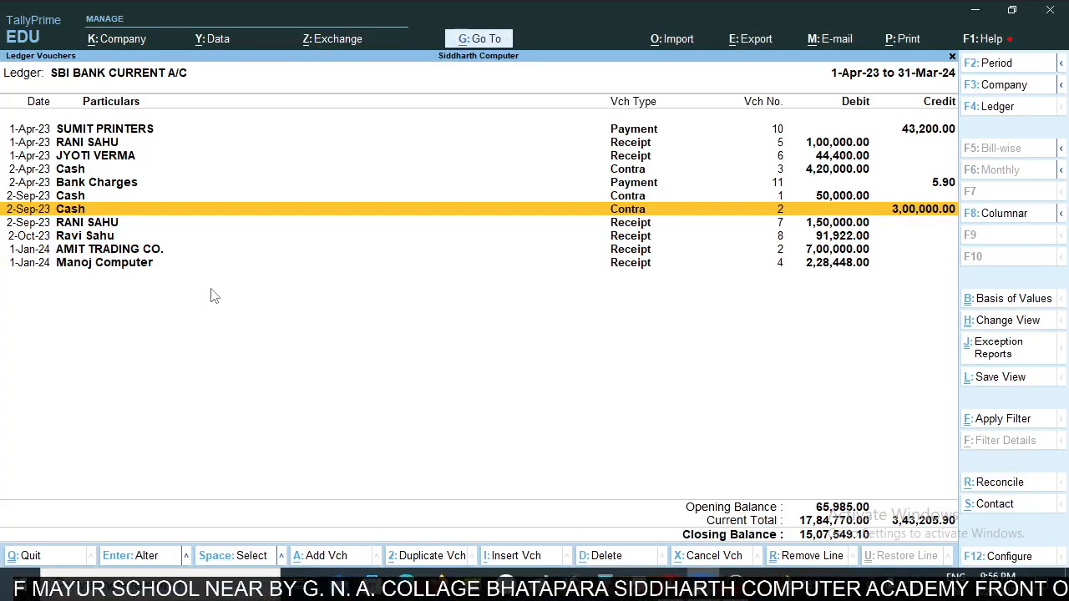
# - Check the 150000 NEFT receipt's date in the statement and open its receipt voucher from the SBI ledger
pyautogui.press('Down')
pyautogui.press('Down')
pyautogui.press('Up')
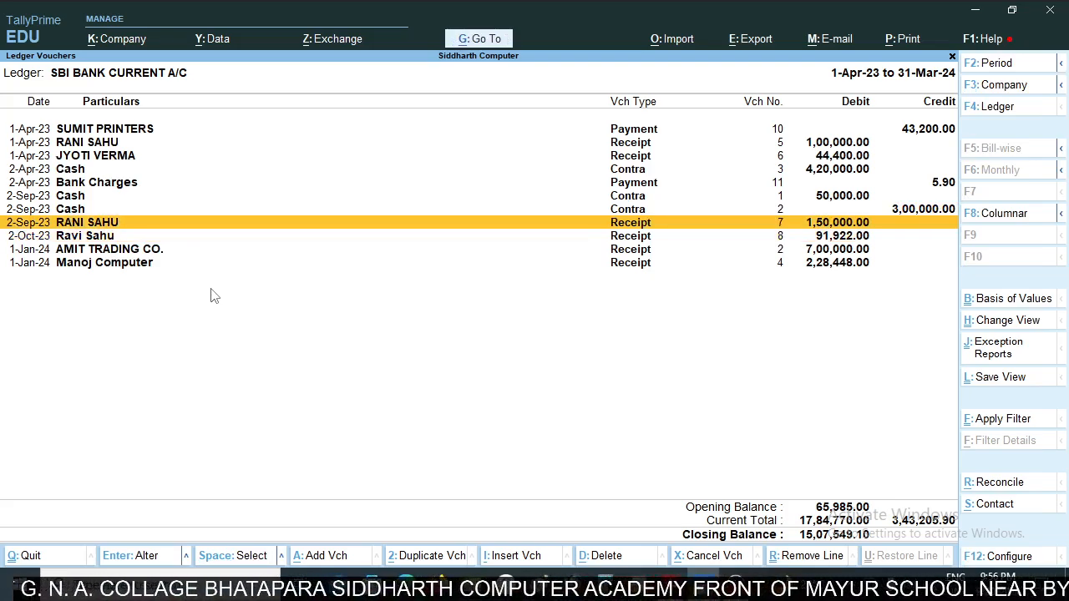
pyautogui.hotkey('alt', 'Tab')
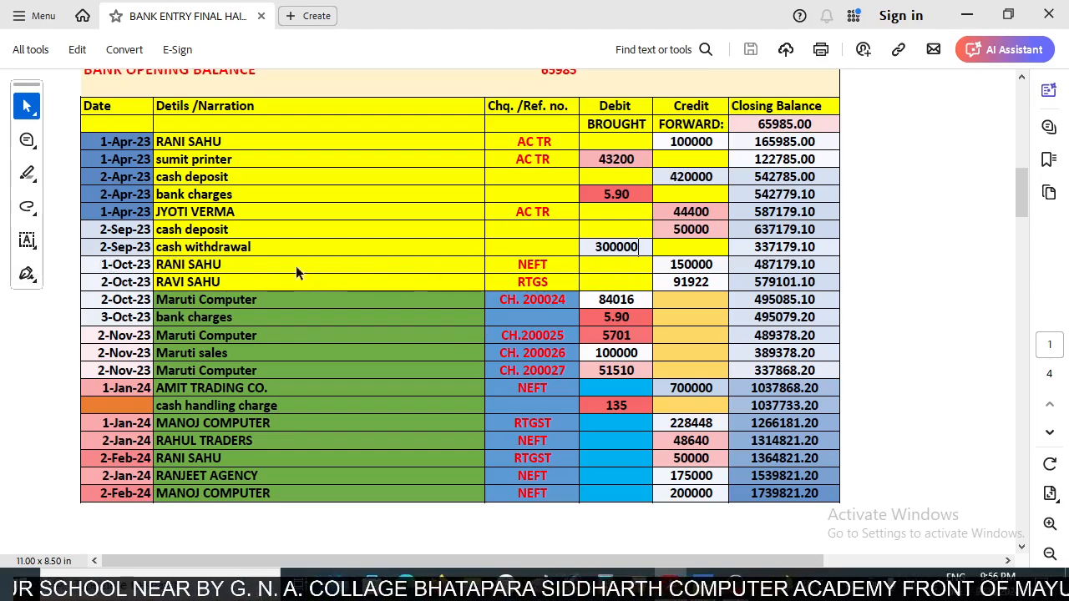
pyautogui.hotkey('alt', 'Tab')
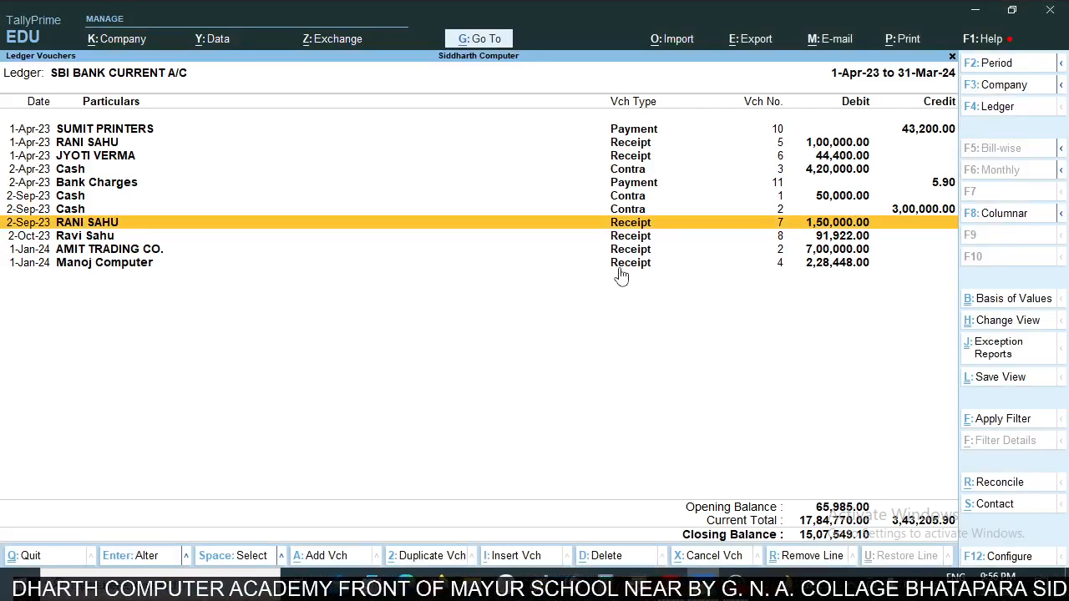
pyautogui.press('Return')
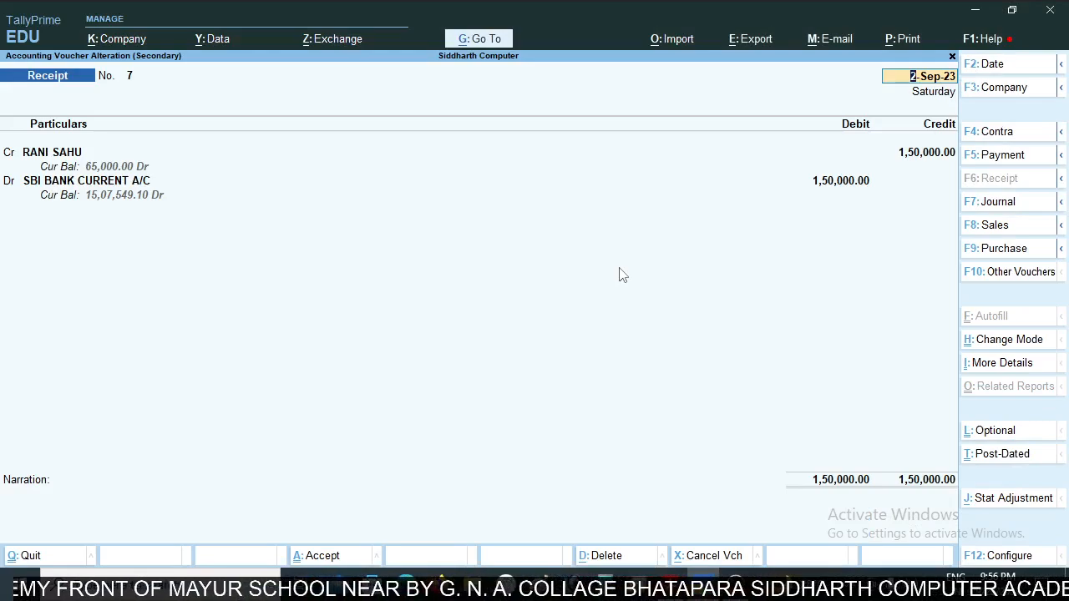
# - Change the 1,50,000 receipt voucher's date to 1 October and accept the voucher up to its bill-wise details
pyautogui.press('F2')
pyautogui.write('1oc')
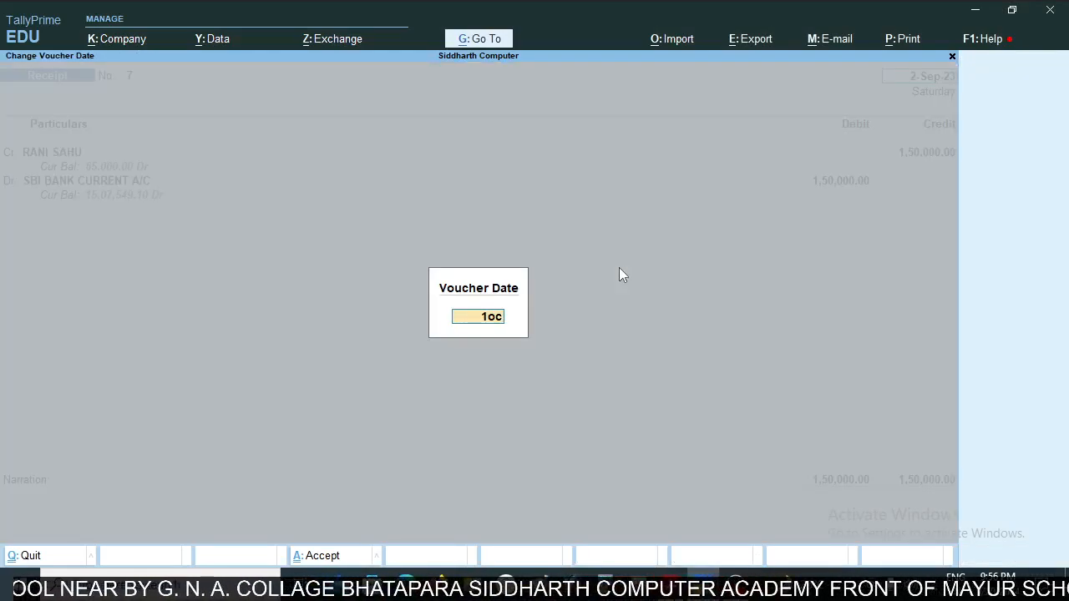
pyautogui.write('t')
pyautogui.press('Return')
pyautogui.hotkey('ctrl', 'a')
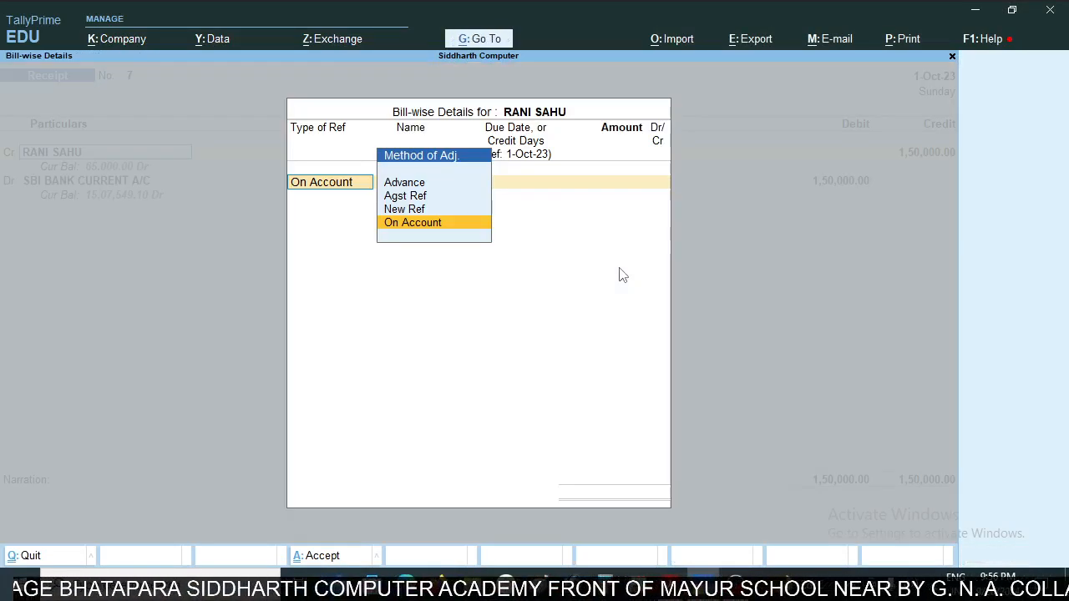
# - Allocate 150000 as an On Account reference to the customer and save the altered receipt voucher
pyautogui.press('Return')
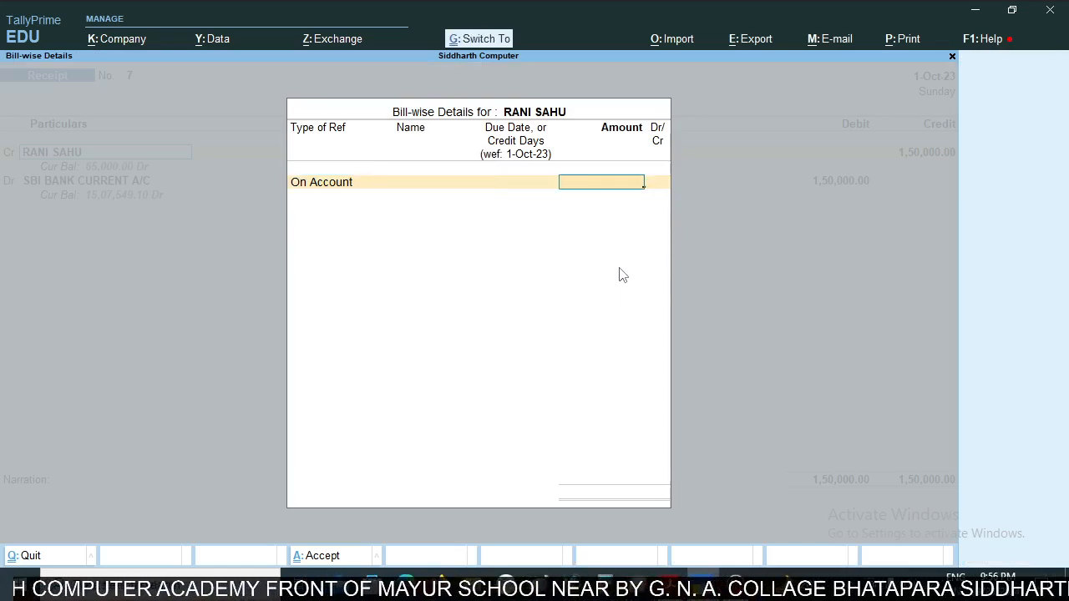
pyautogui.write('15000')
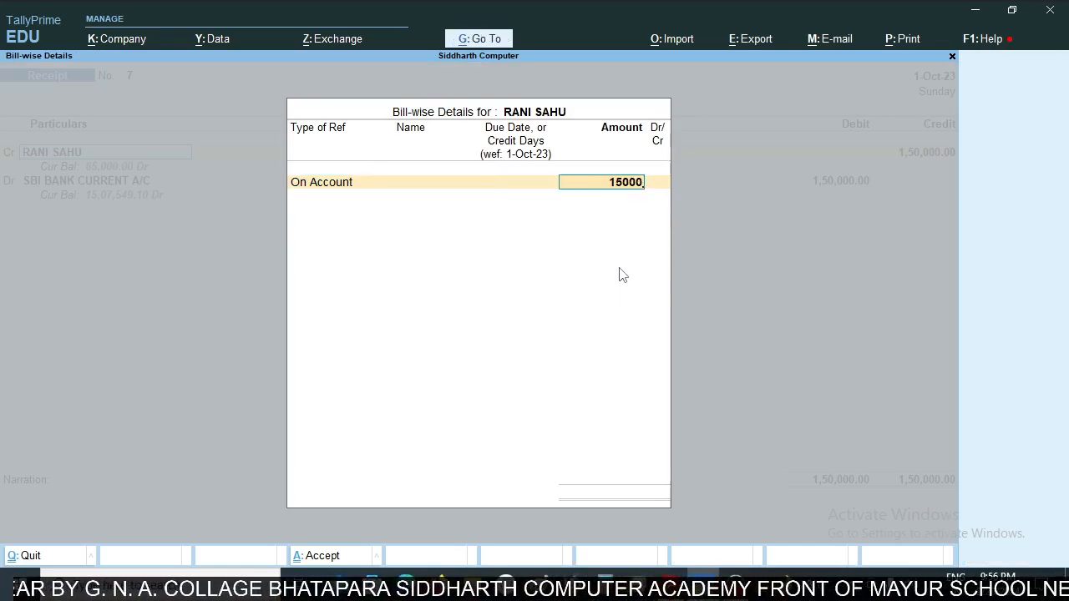
pyautogui.write('0')
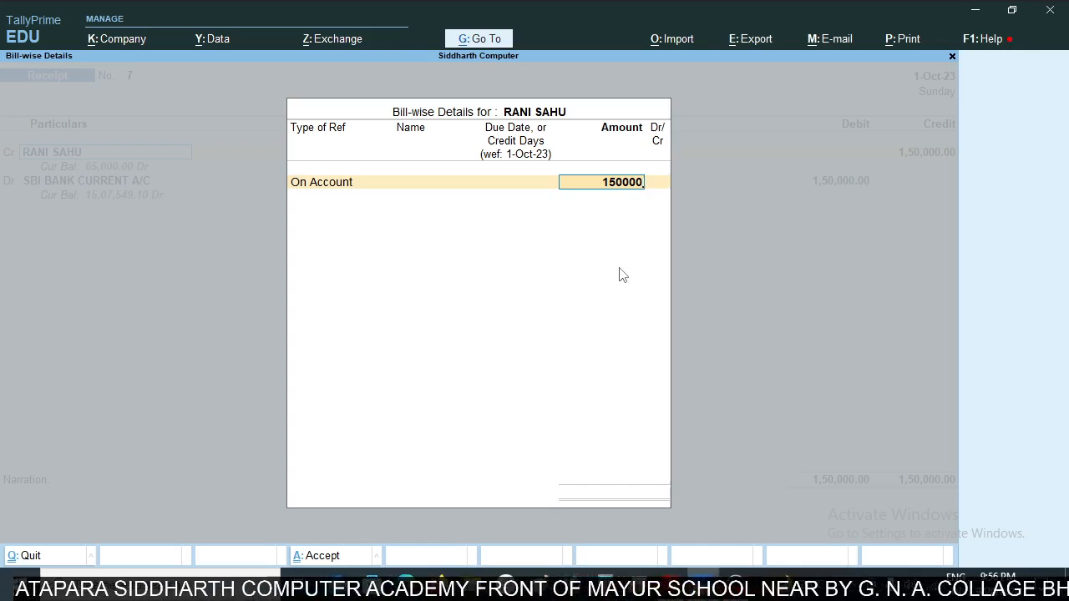
pyautogui.press('Return')
pyautogui.press('Return')
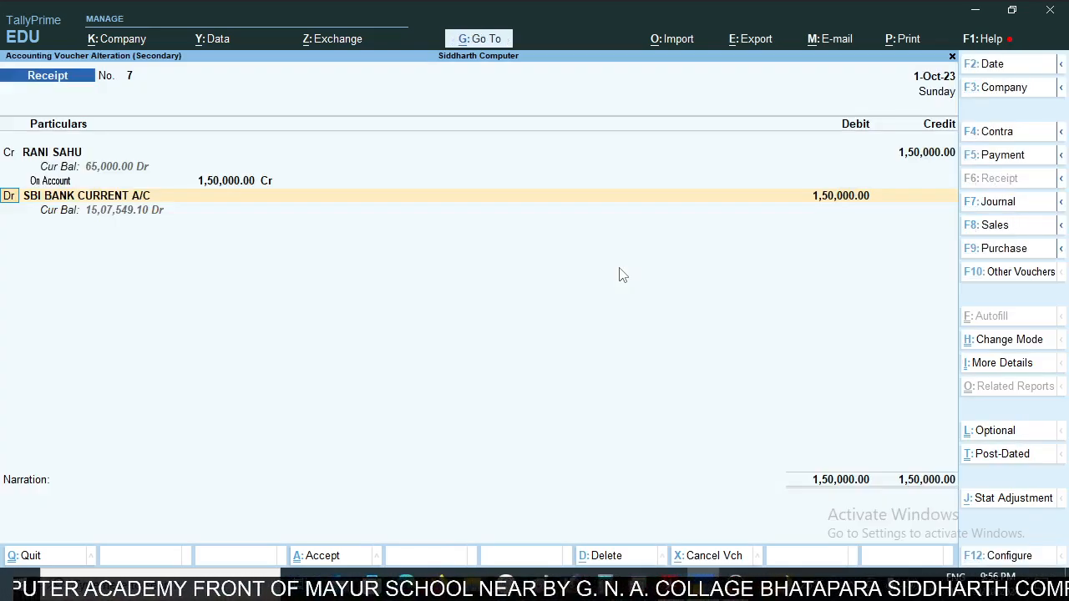
pyautogui.press('ctrl')
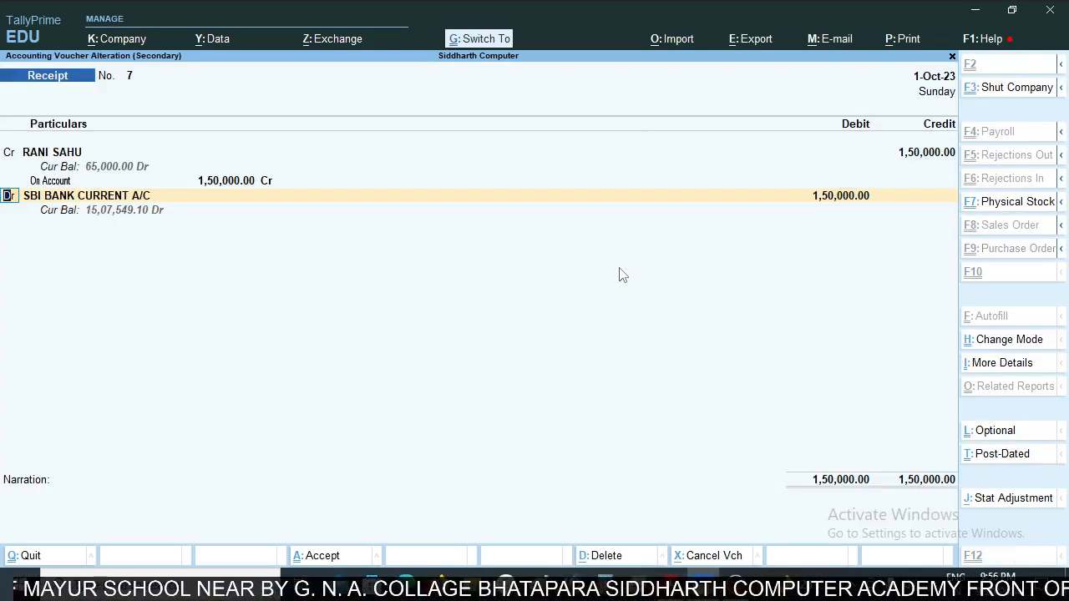
pyautogui.hotkey('ctrl', 'a')
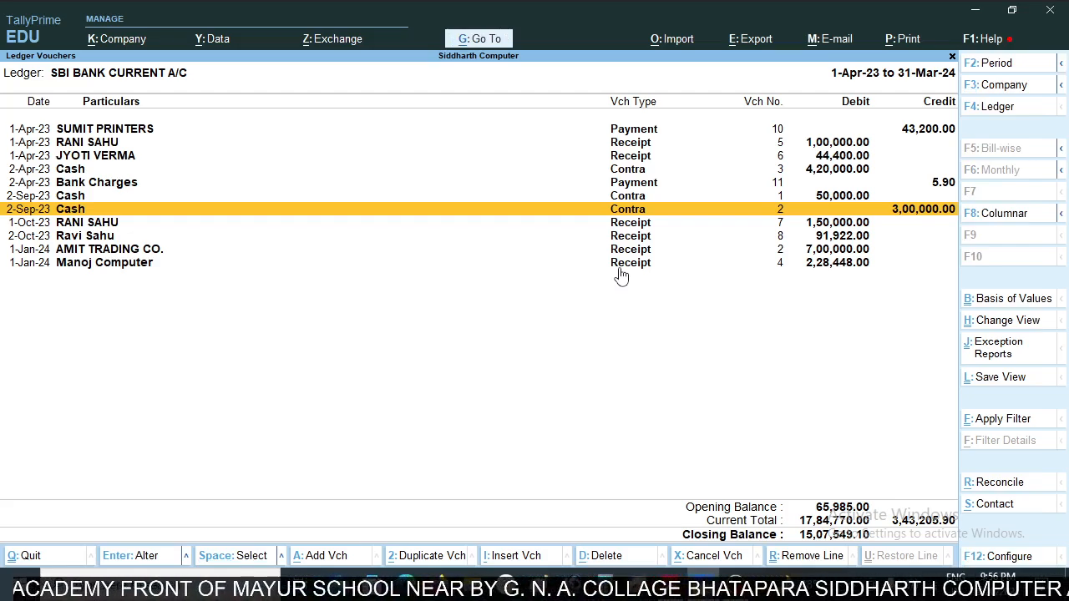
# - Check the row following the 2-Oct-23 RTGS receipt in the statement and start a payment voucher from the SBI ledger
pyautogui.press('Down')
pyautogui.press('Down')
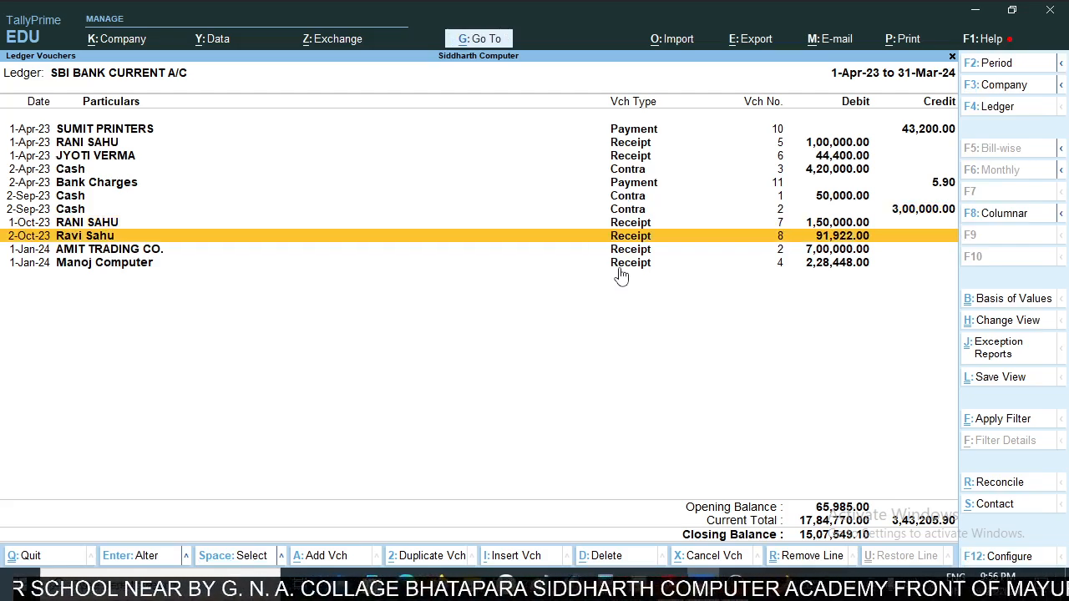
pyautogui.hotkey('alt', 'Tab')
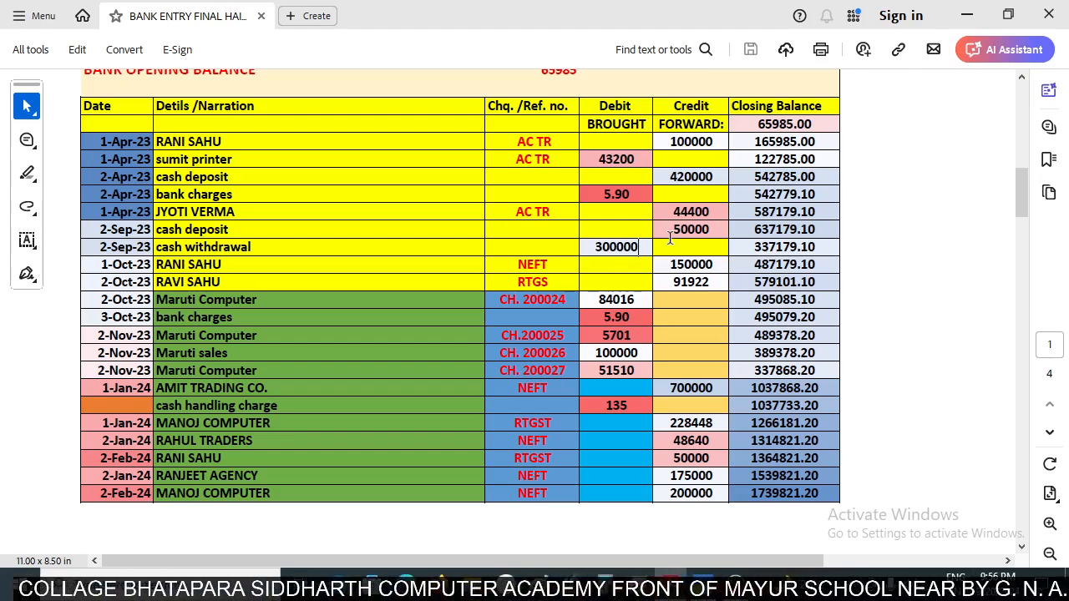
pyautogui.scroll(-2, 670, 238)
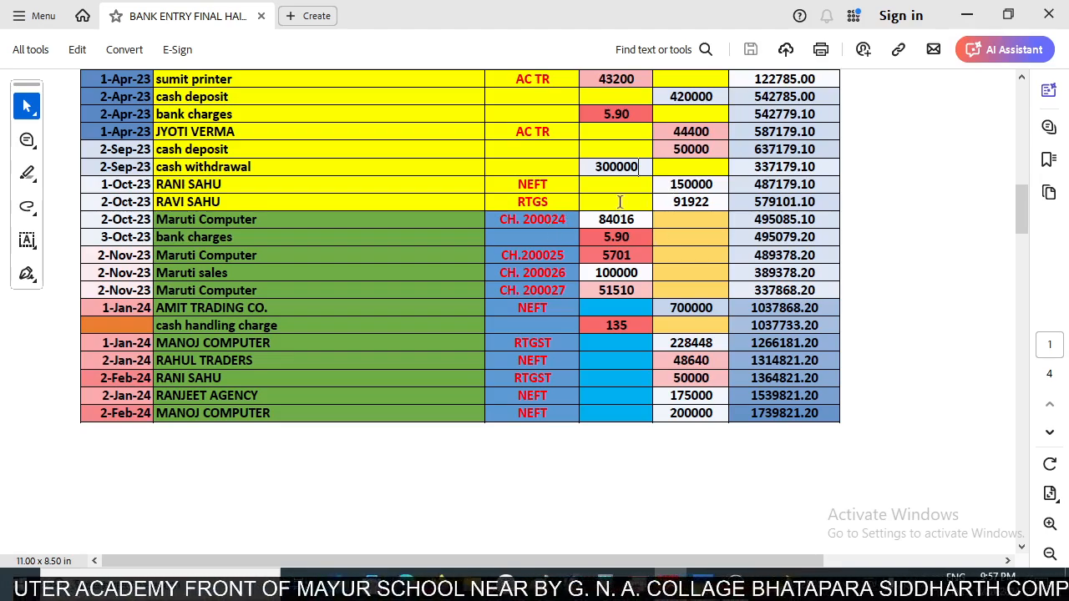
pyautogui.scroll(3, 619, 200)
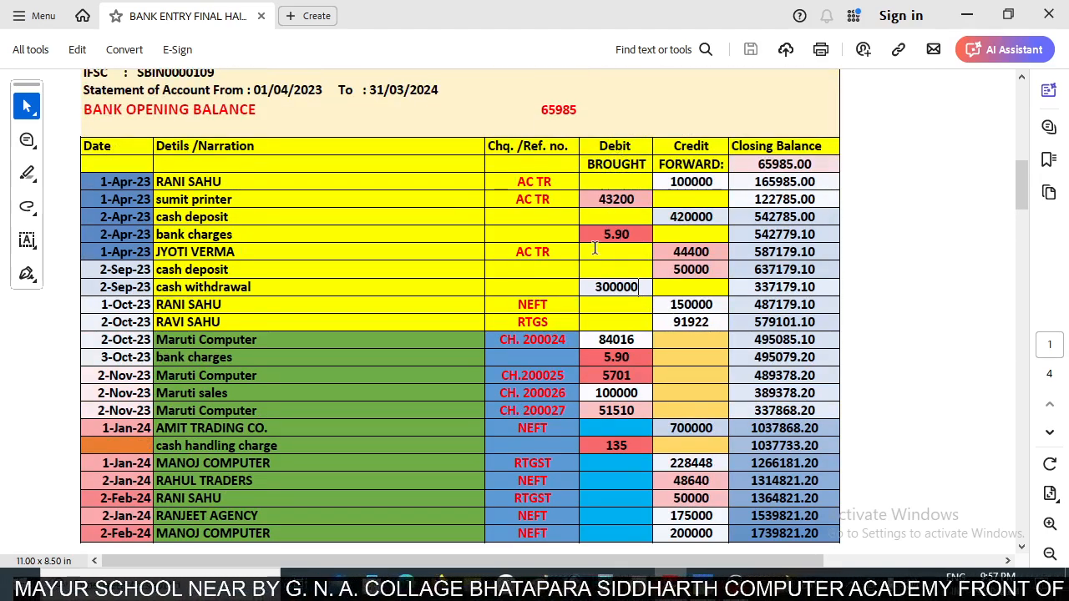
pyautogui.scroll(-2, 596, 248)
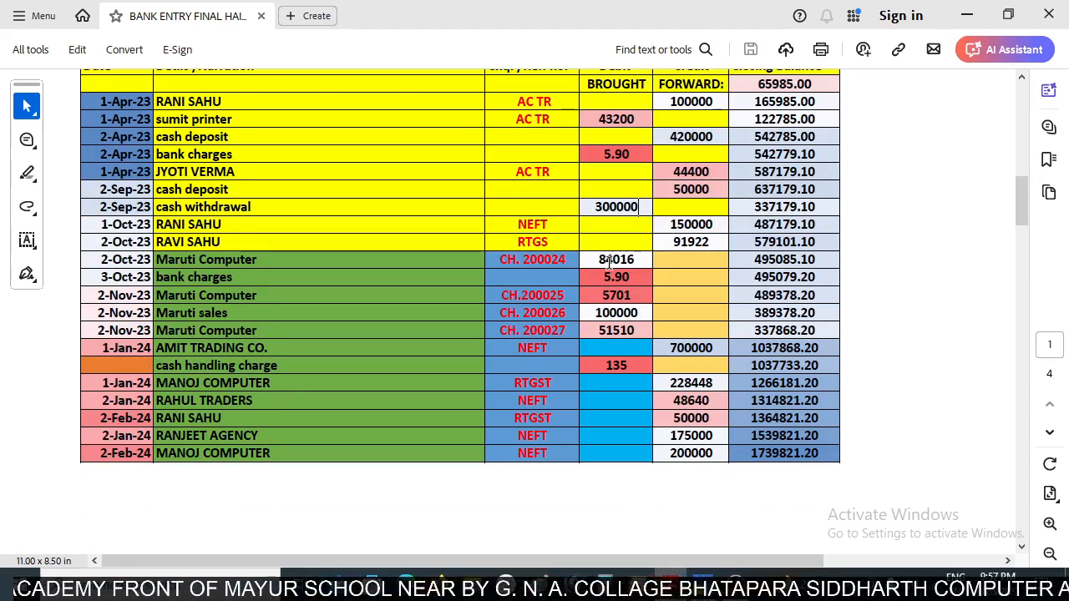
pyautogui.hotkey('alt', 'Tab')
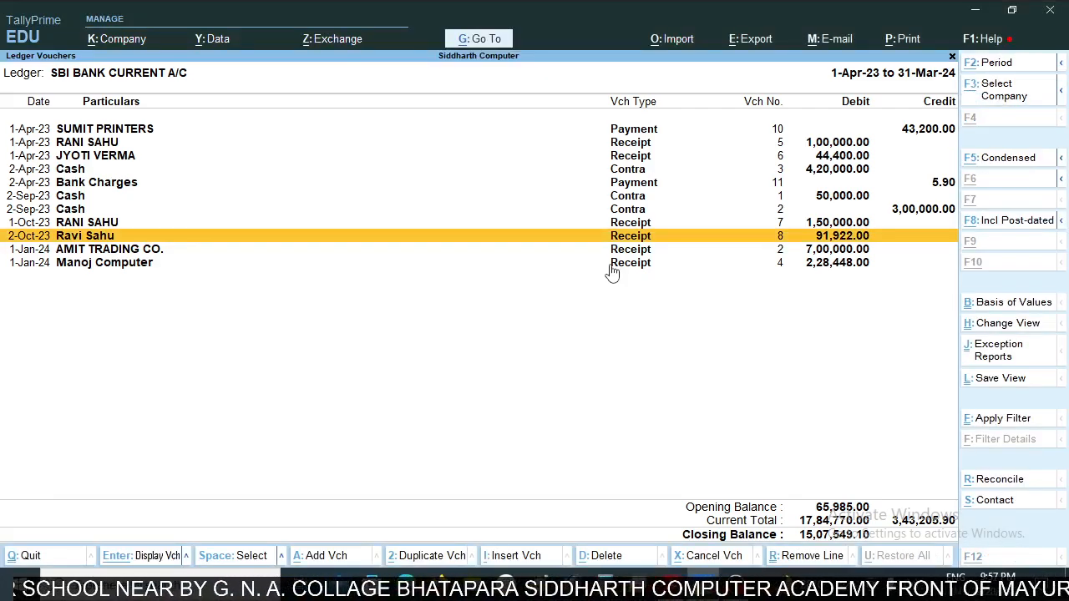
pyautogui.hotkey('alt', 'a')
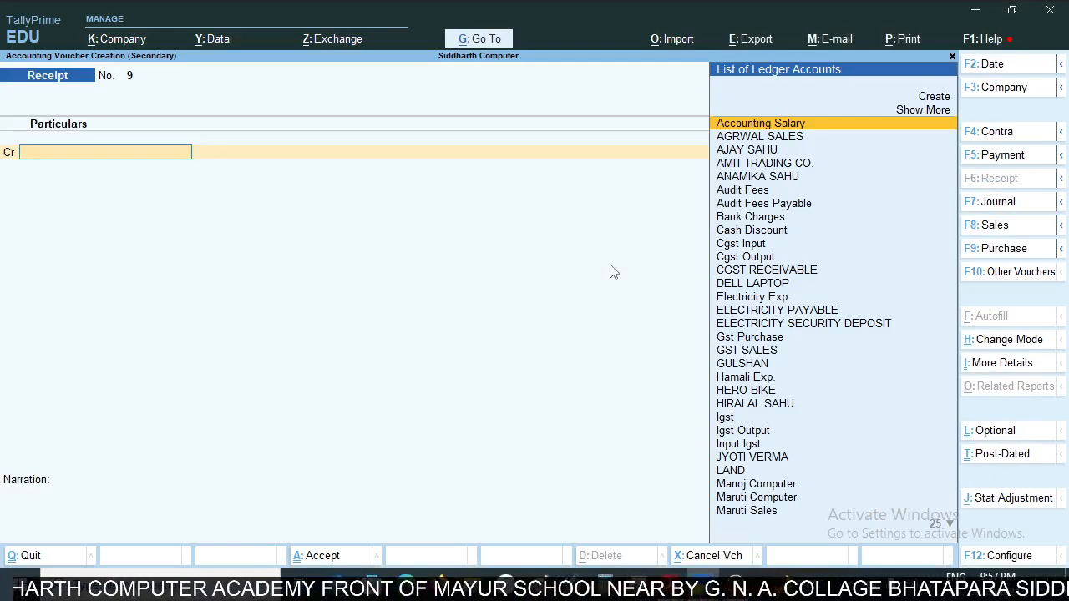
pyautogui.press('F5')
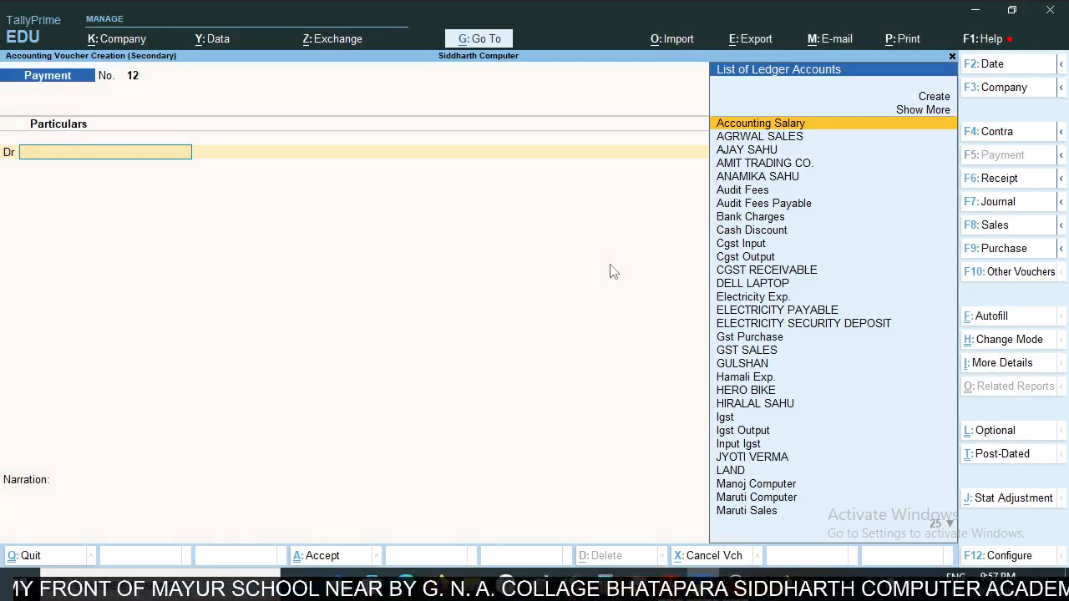
# - Debit Maruti Computer with 84016 as an On Account reference, checking the amount in the statement
pyautogui.write('Maru')
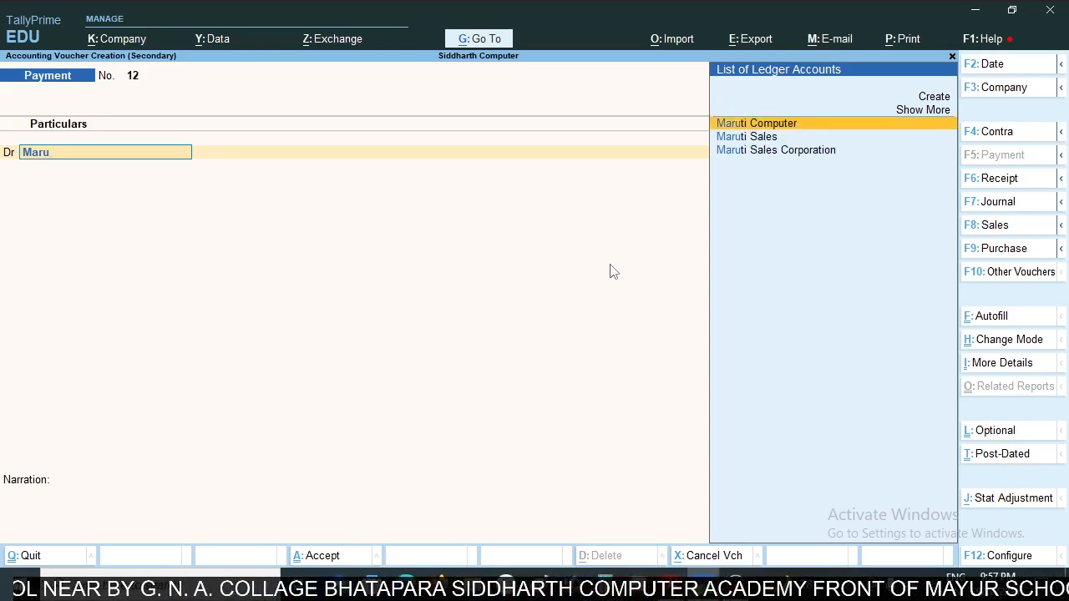
pyautogui.press('Return')
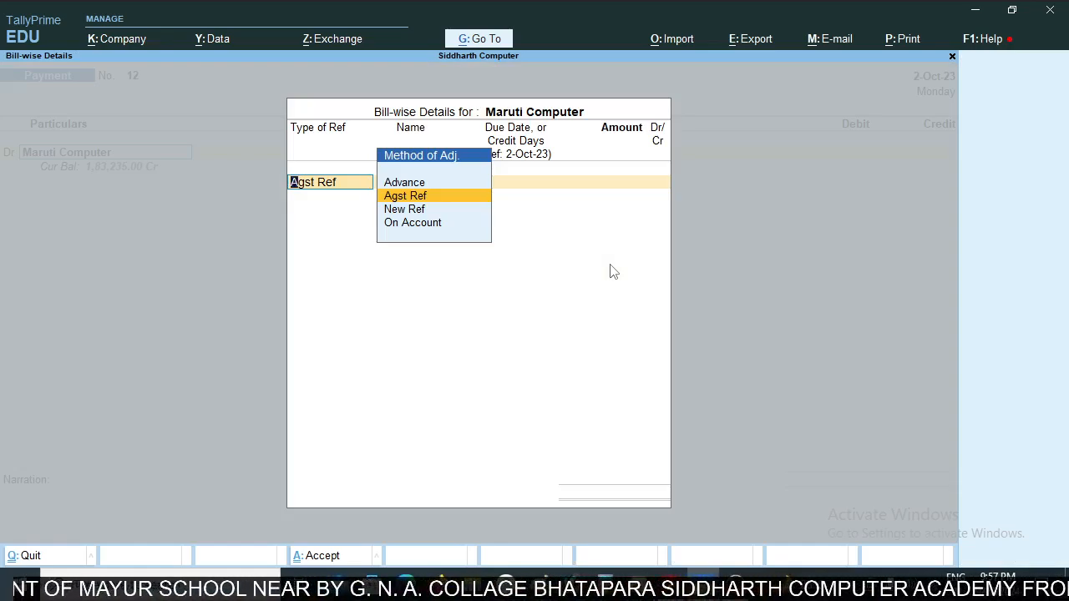
pyautogui.press('Down')
pyautogui.press('Down')
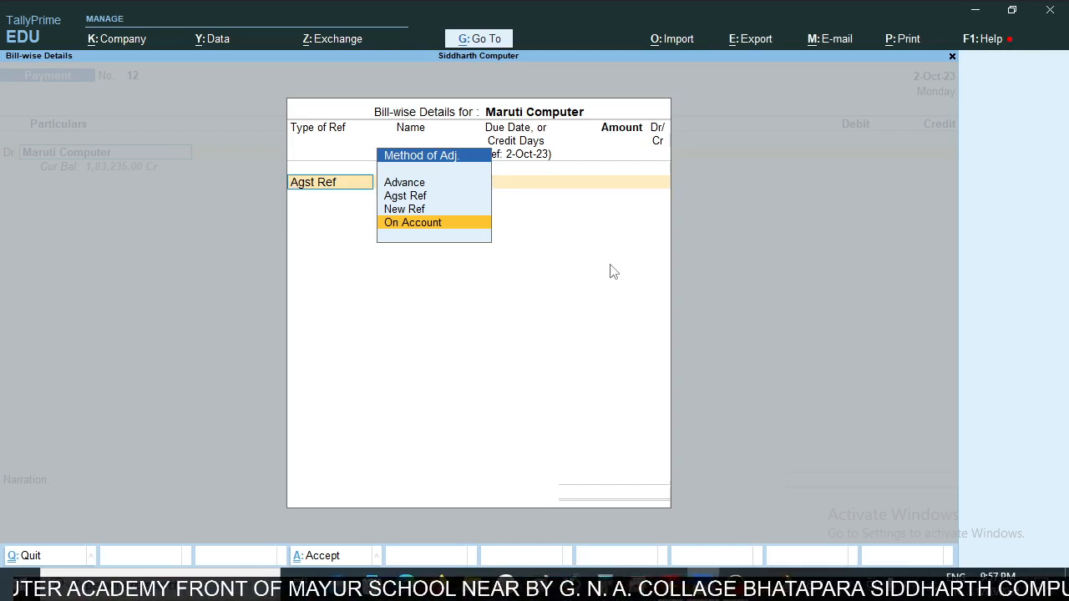
pyautogui.press('Return')
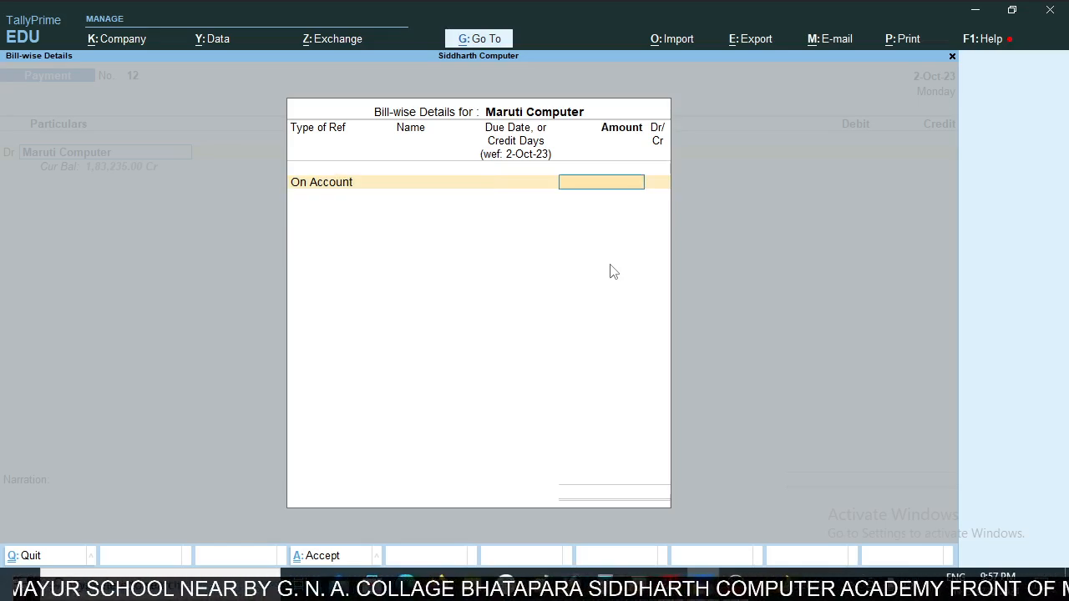
pyautogui.hotkey('alt', 'Tab')
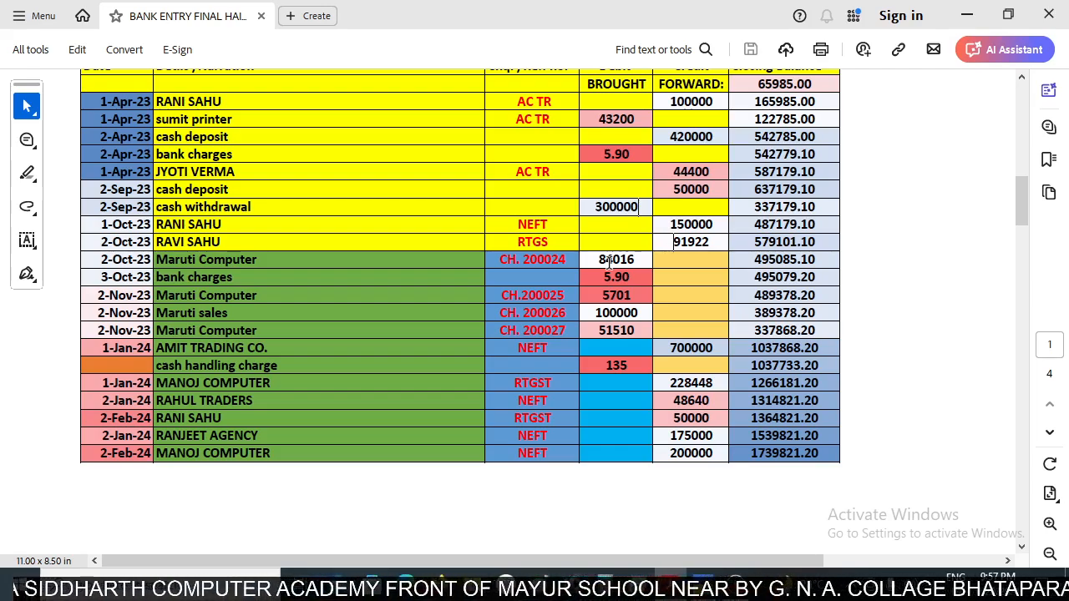
pyautogui.hotkey('alt', 'Tab')
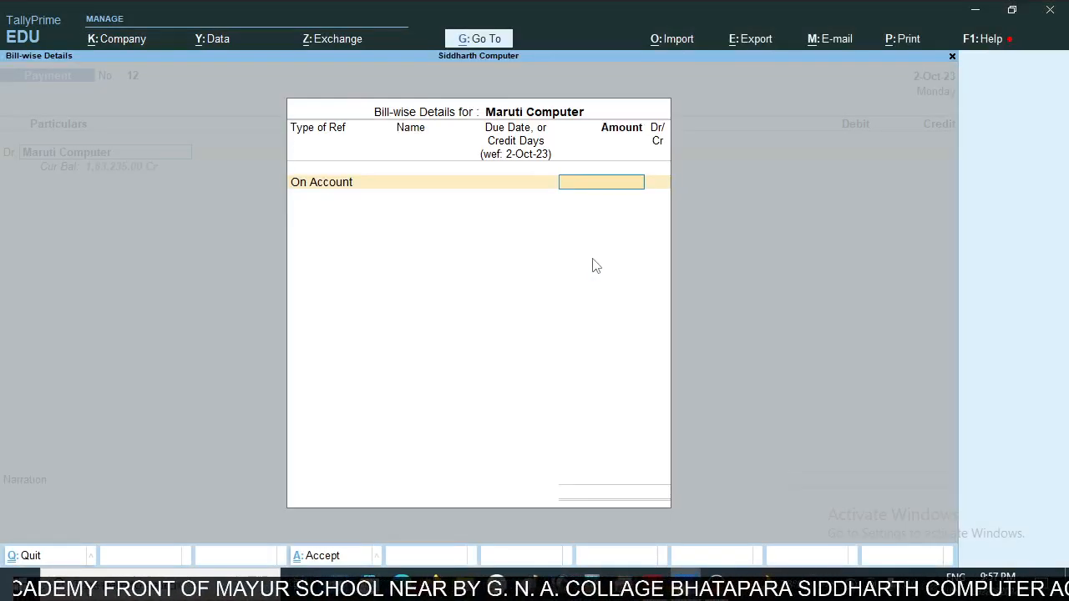
pyautogui.write('84016')
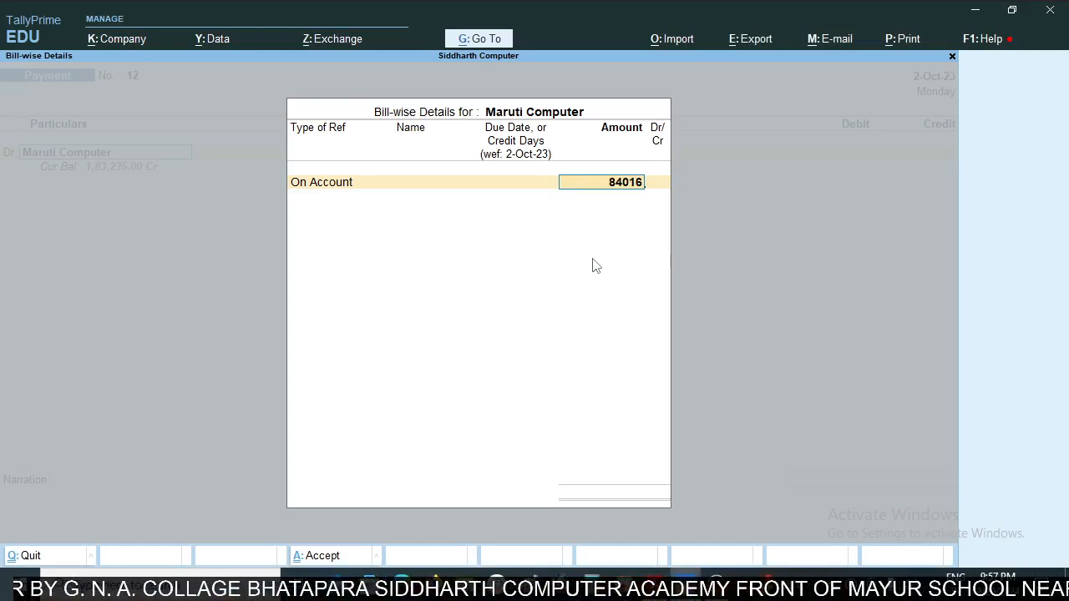
pyautogui.press('Return')
pyautogui.press('Return')
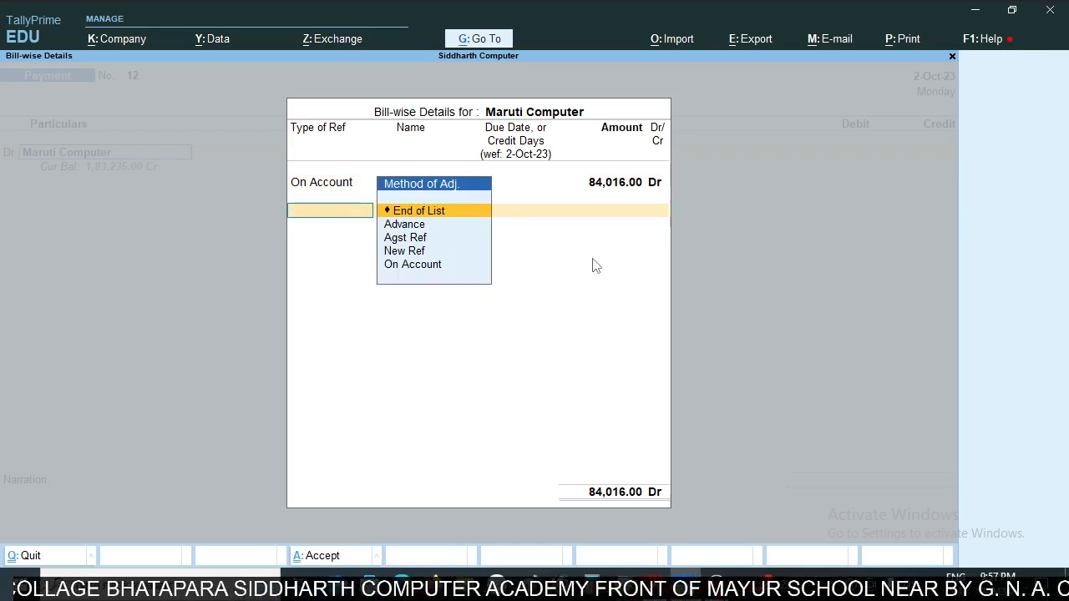
pyautogui.press('Return')
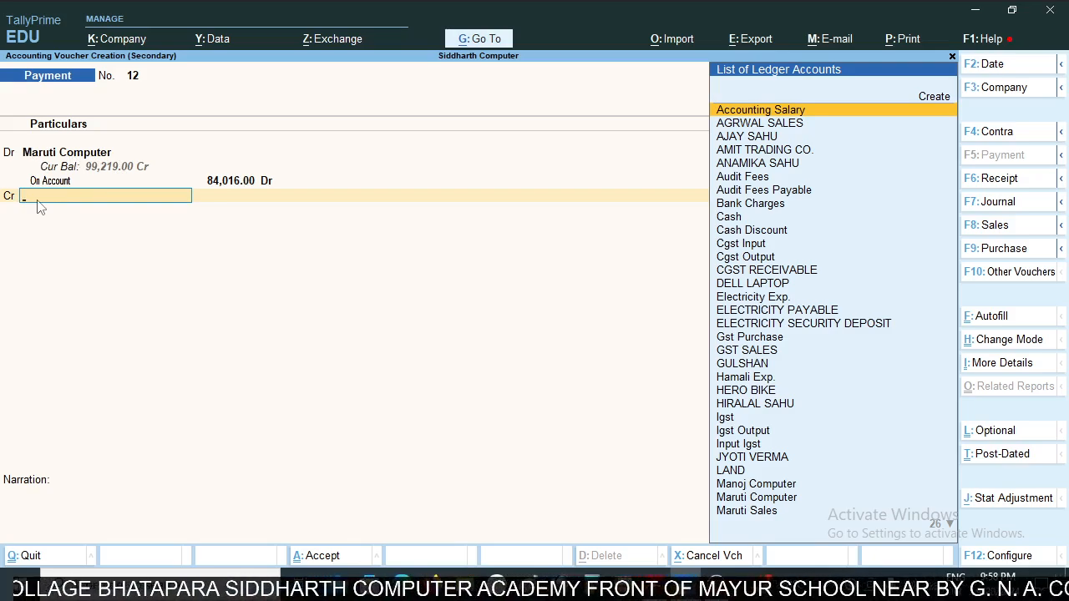
# - Credit SBI BANK CURRENT A/C with 84,016, check the entry against the statement and save the payment voucher
pyautogui.write('Sbi')
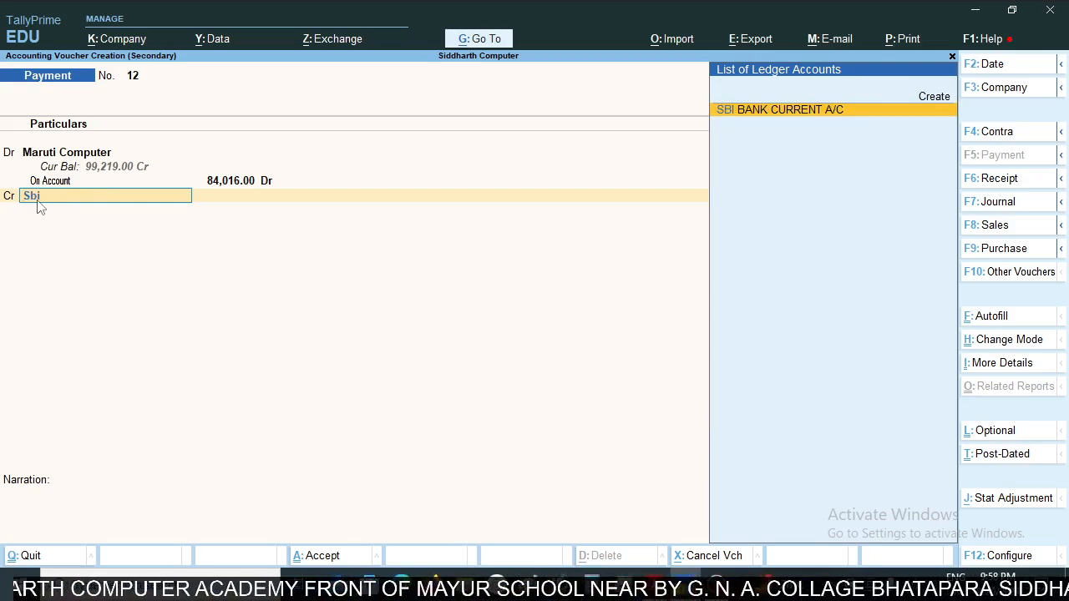
pyautogui.press('Return')
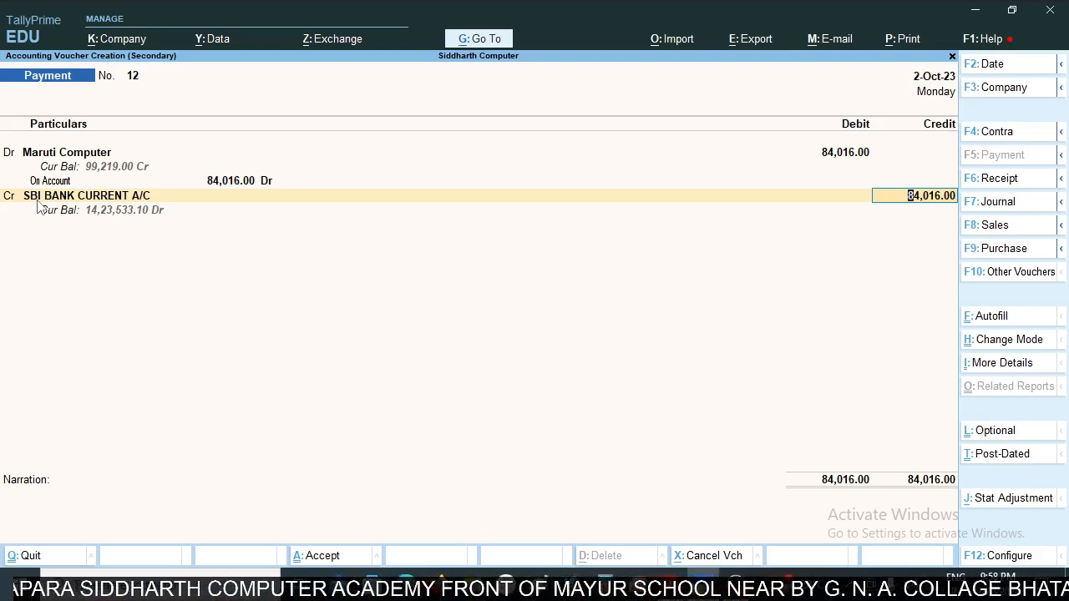
pyautogui.hotkey('alt', 'Tab')
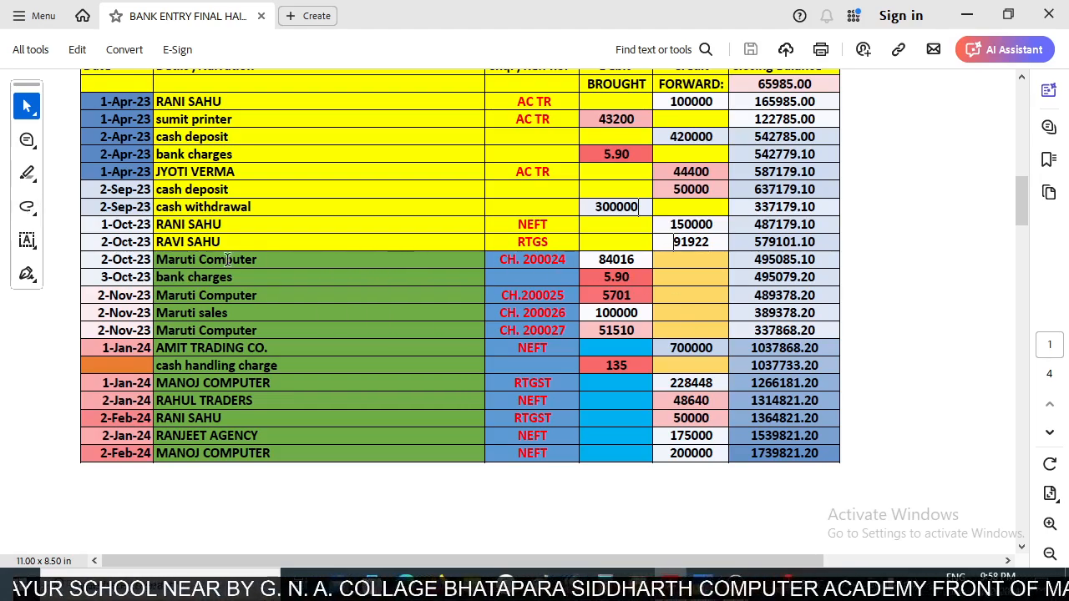
pyautogui.hotkey('alt', 'Tab')
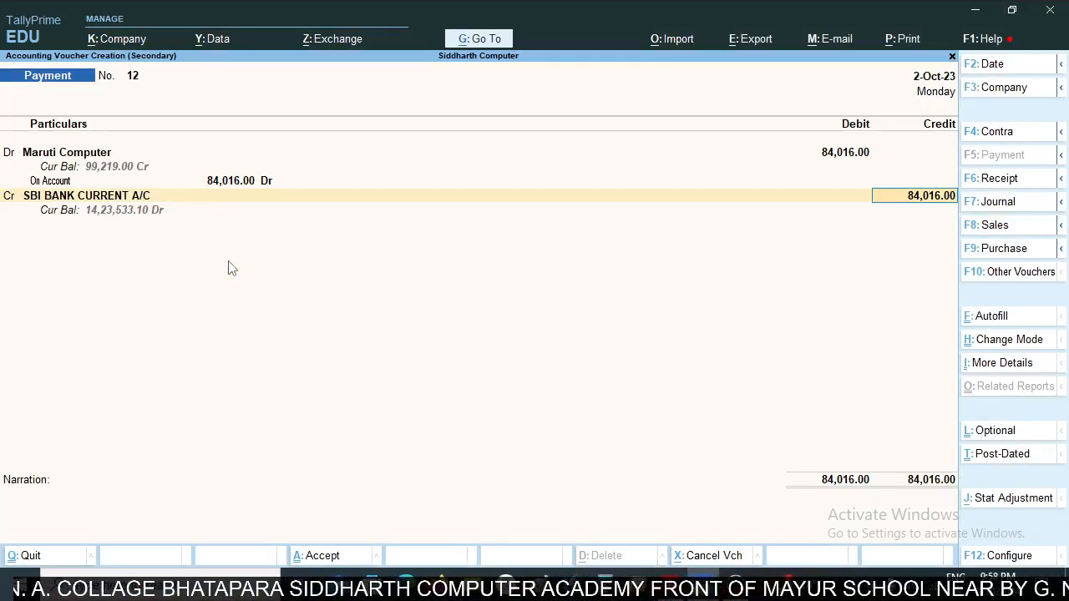
pyautogui.hotkey('ctrl', 'a')
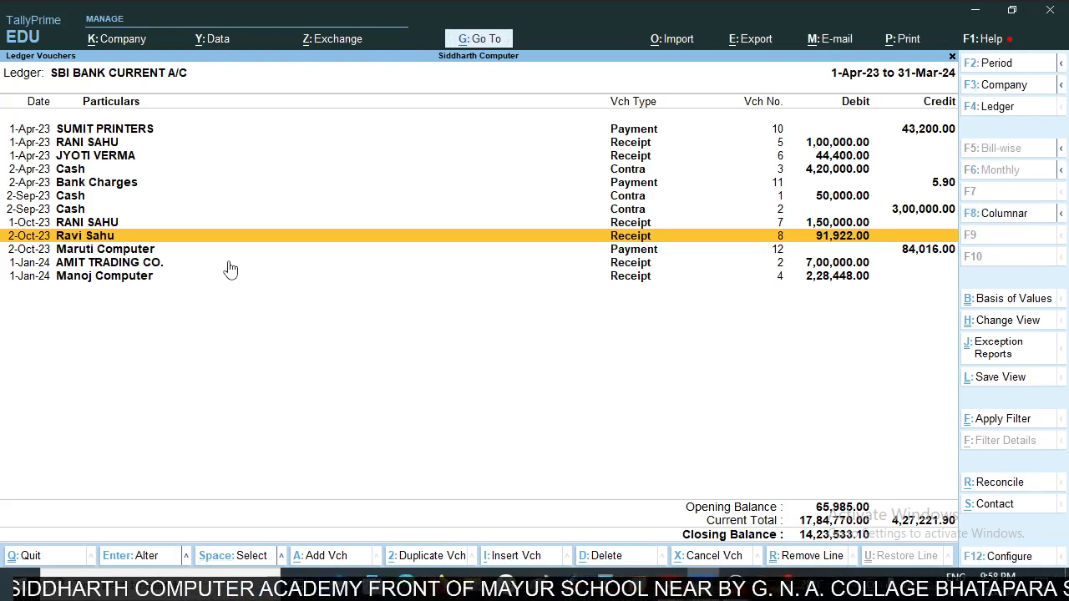
pyautogui.press('Down')
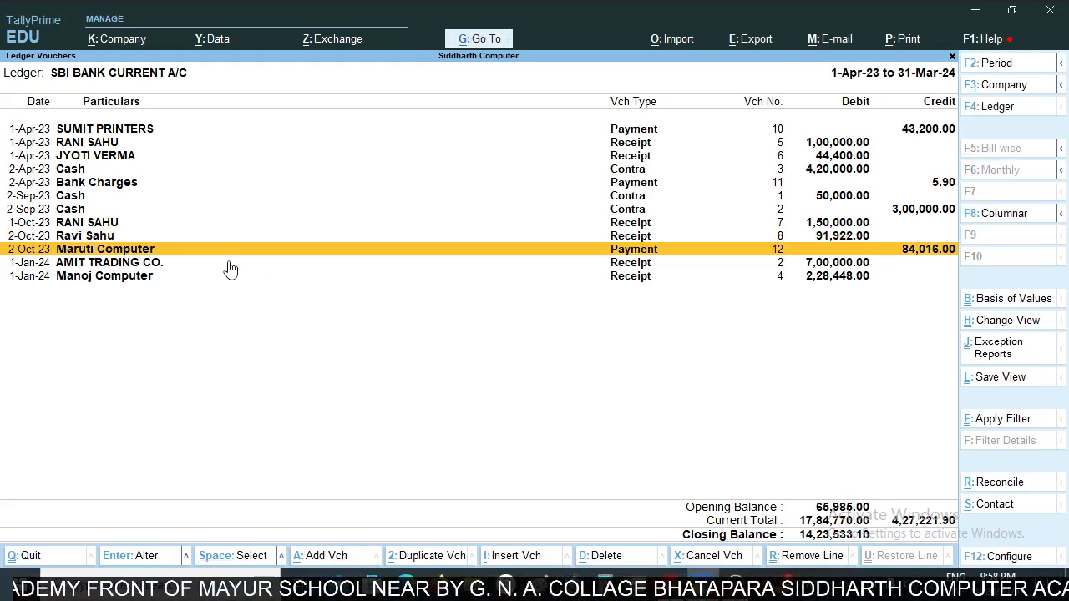
# - Check the bank charges row after the 2-Oct-23 Maruti Computer entry in the statement and start a new payment voucher from the SBI ledger
pyautogui.hotkey('alt', 'Tab')
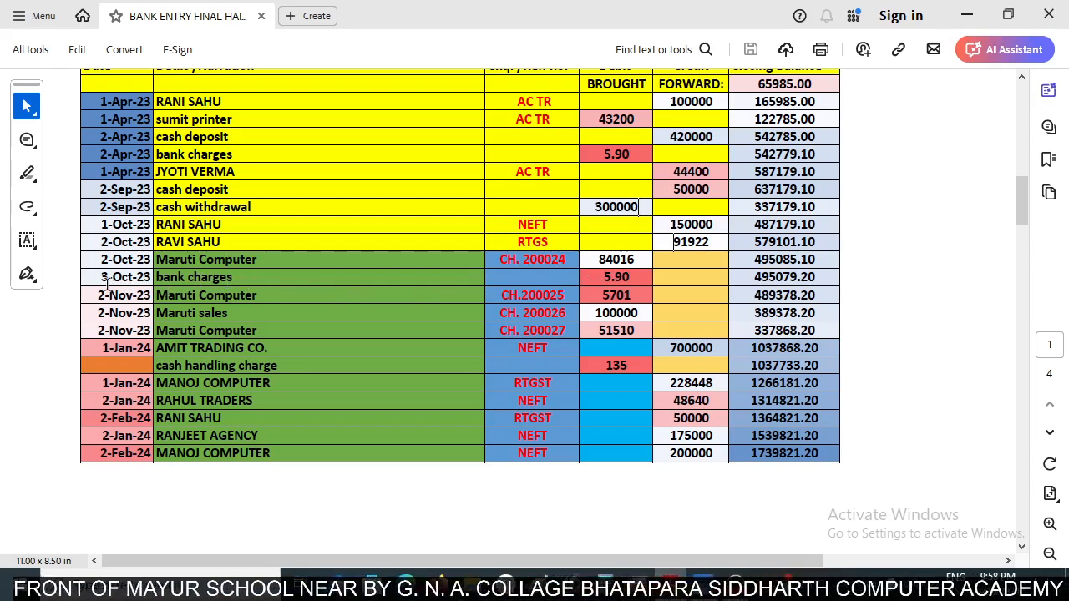
pyautogui.hotkey('alt', 'Tab')
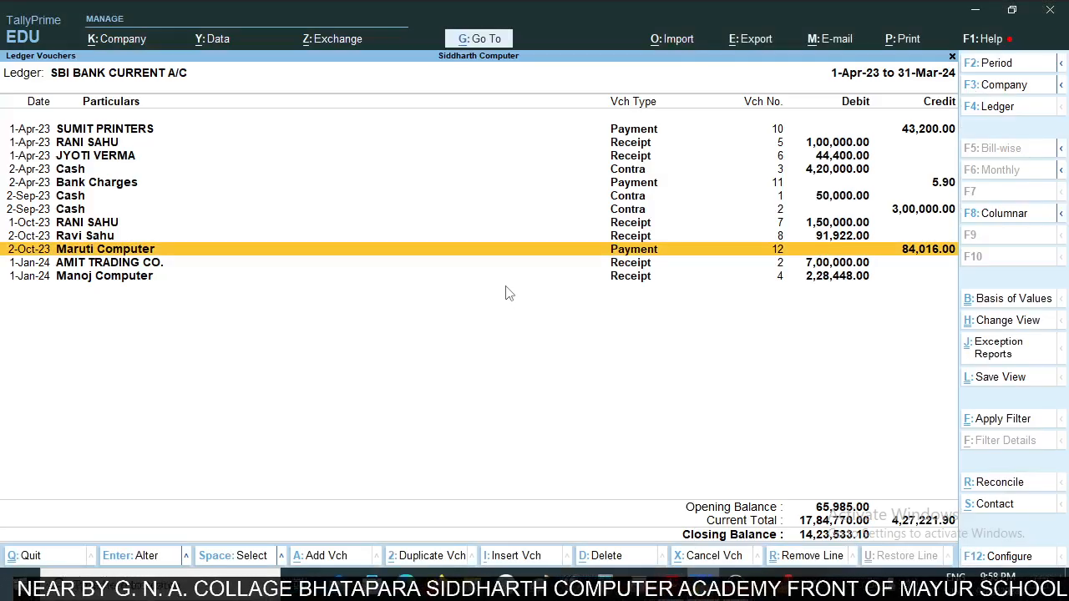
pyautogui.hotkey('alt', 'a')
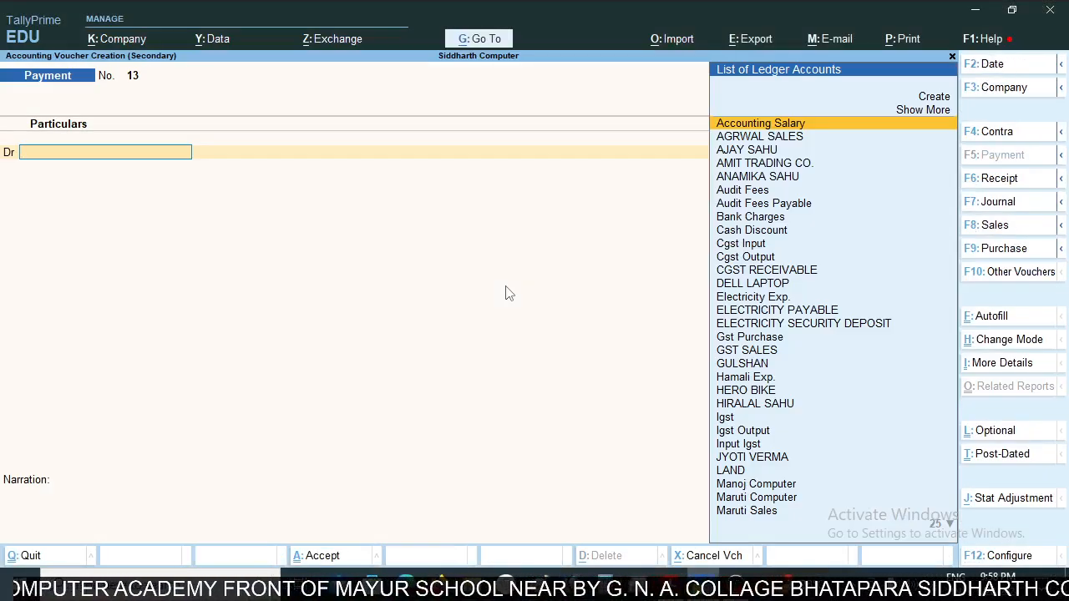
# - Debit Bank Charges with 5.90, credit SBI BANK CURRENT A/C with the same amount and check the entry against the statement
pyautogui.write('Bank')
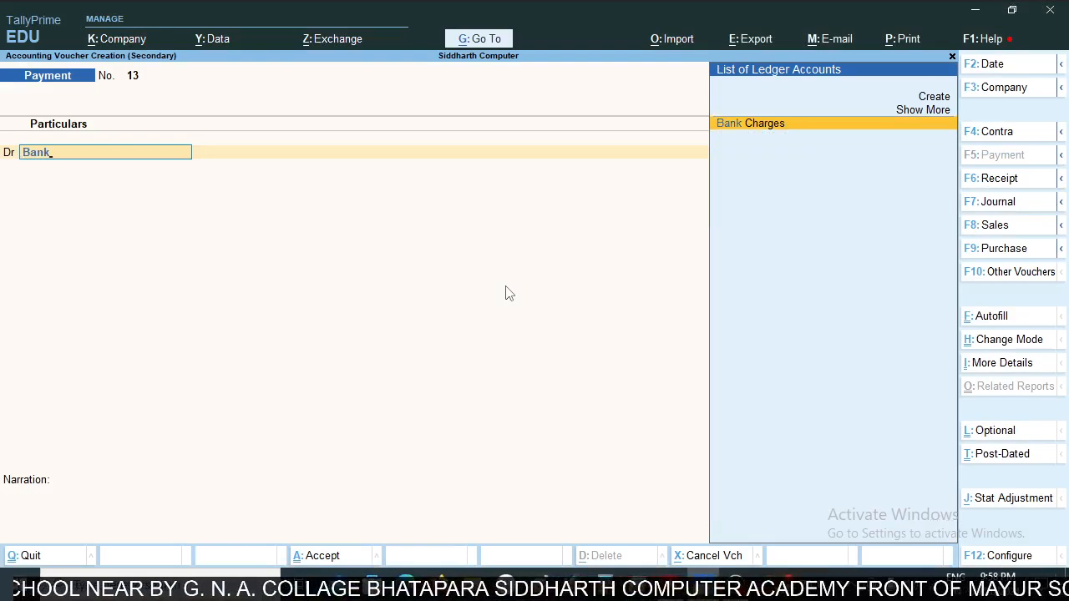
pyautogui.press('Return')
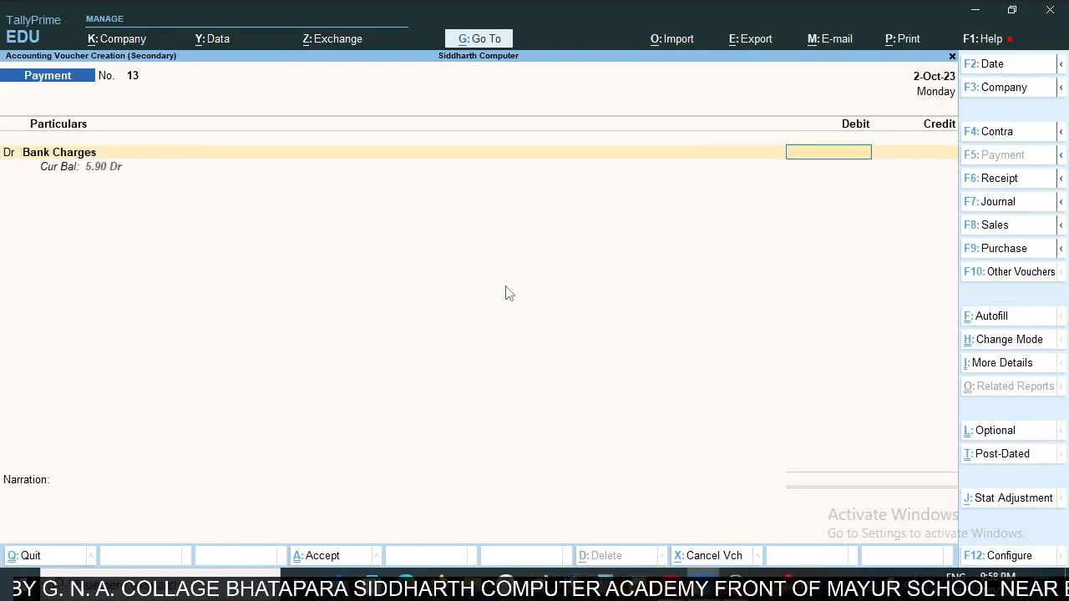
pyautogui.write('5.90')
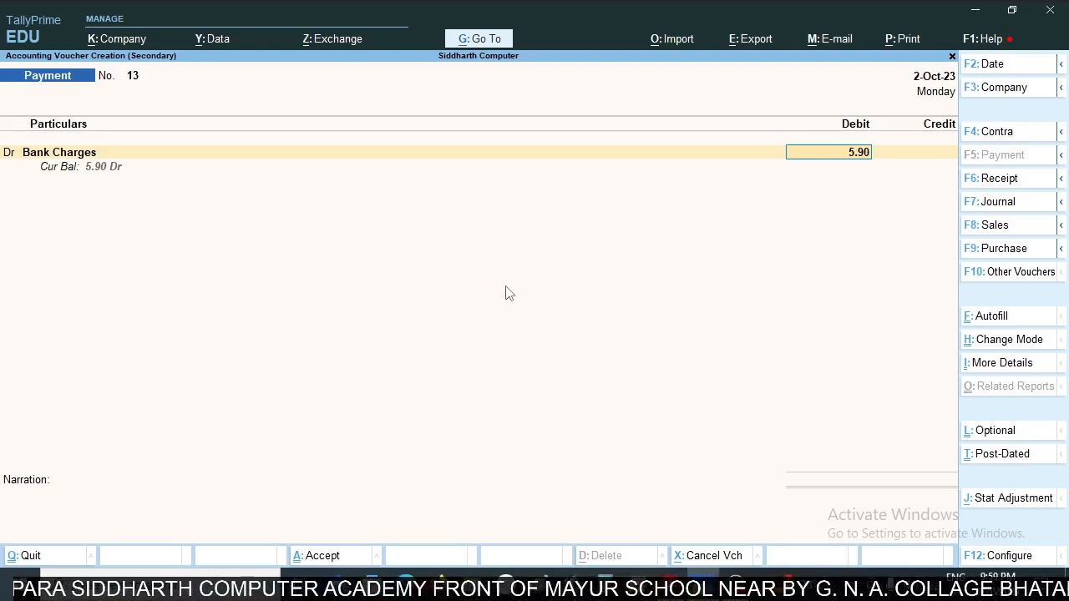
pyautogui.press('Return')
pyautogui.press('Return')
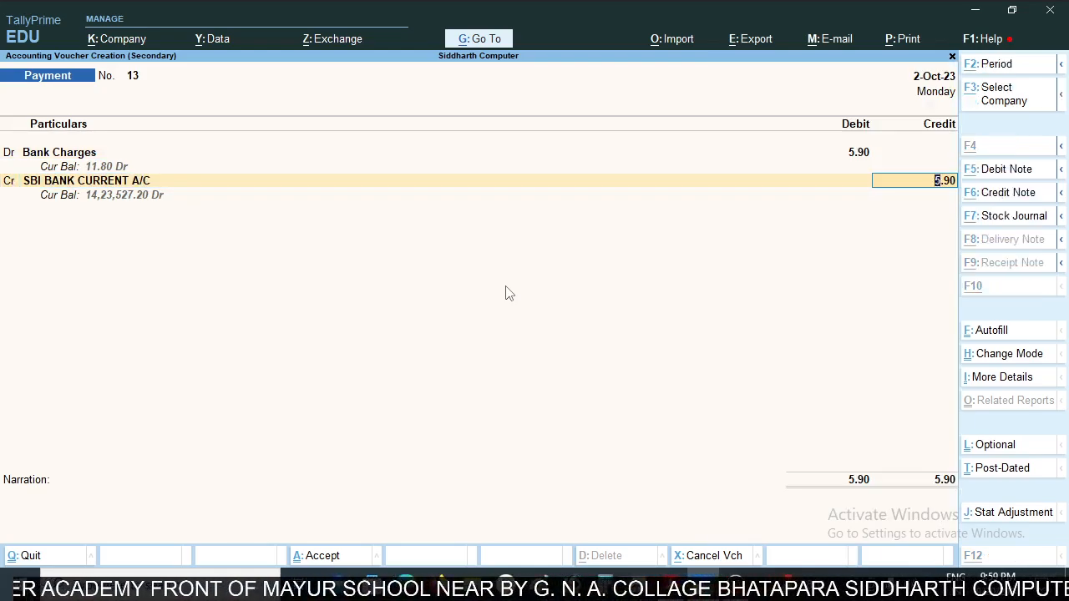
pyautogui.hotkey('alt', 'Tab')
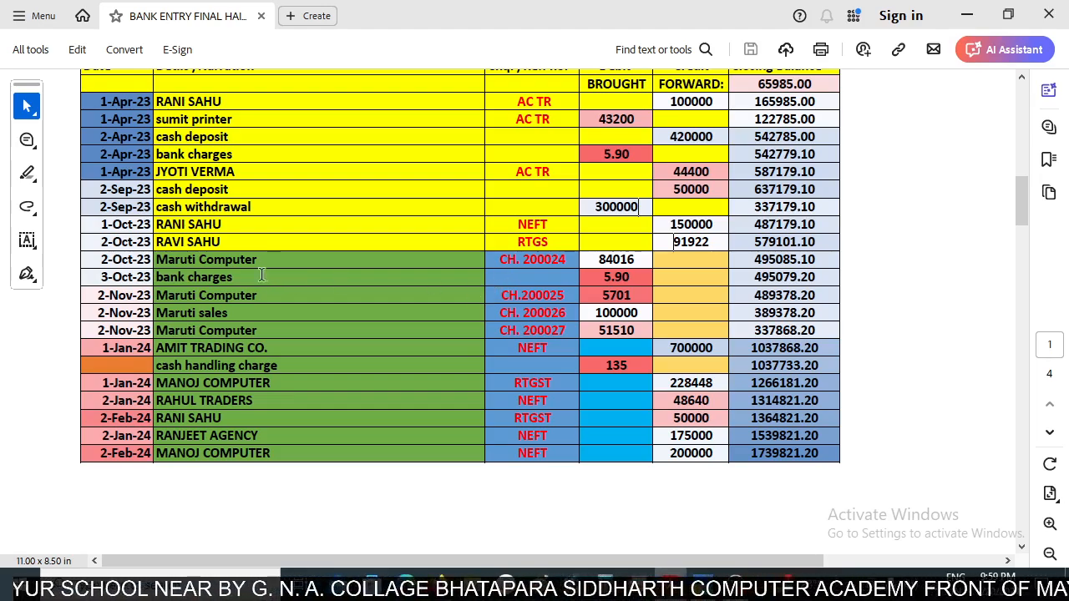
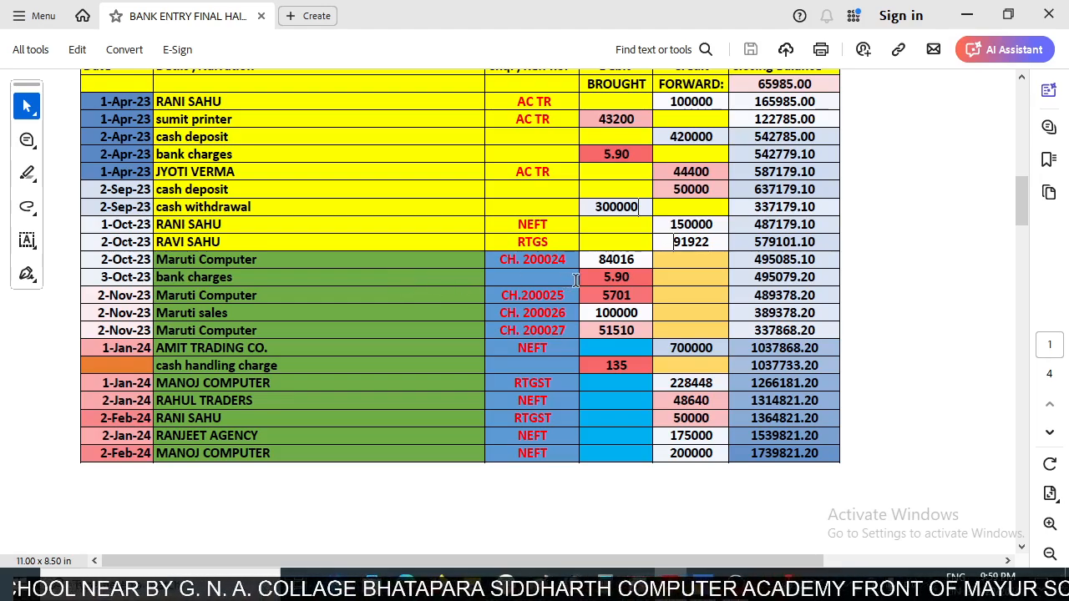
# - Save the 5.90 Bank Charges payment voucher and select its entry in the SBI ledger
pyautogui.hotkey('alt', 'Tab')
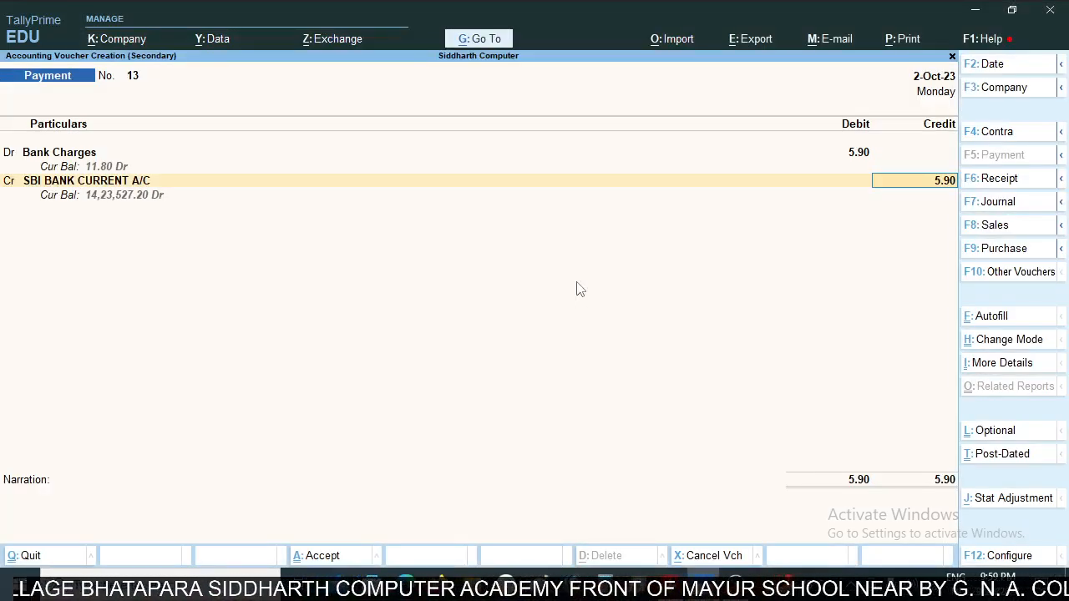
pyautogui.press('ctrl')
pyautogui.hotkey('ctrl', 'a')
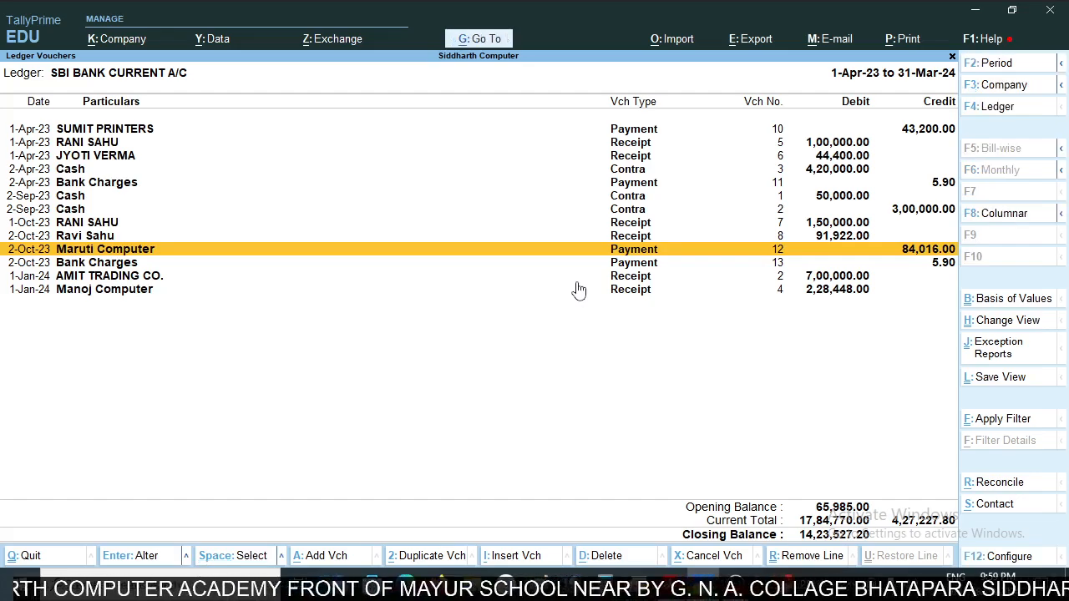
pyautogui.press('Down')
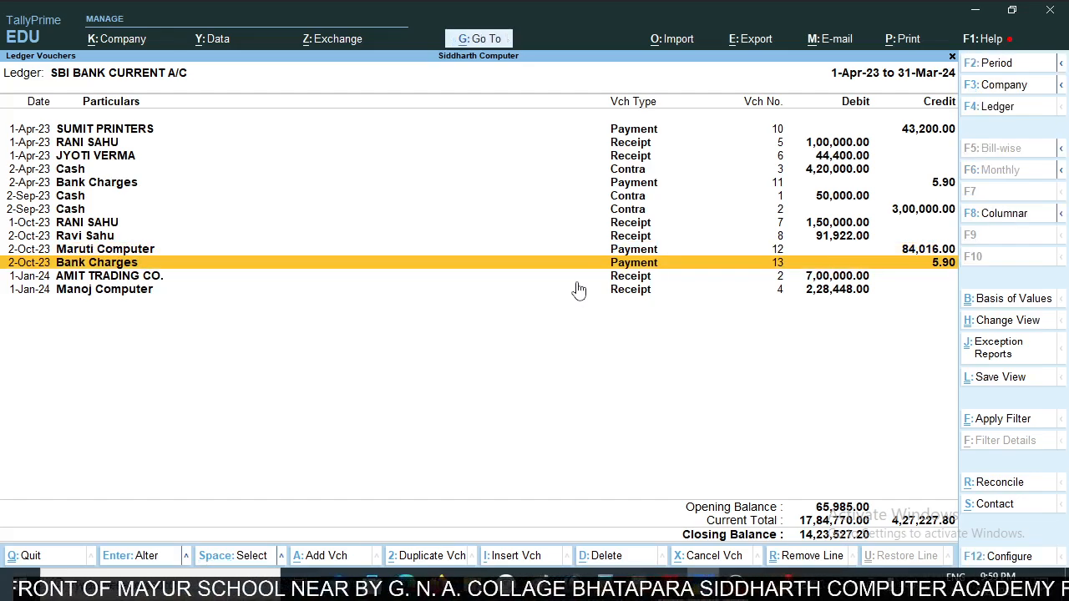
# - Check the 2-Nov-23 Maruti Computer row with cheque 200025 in the statement and start a new payment voucher from the SBI ledger
pyautogui.hotkey('alt', 'Tab')
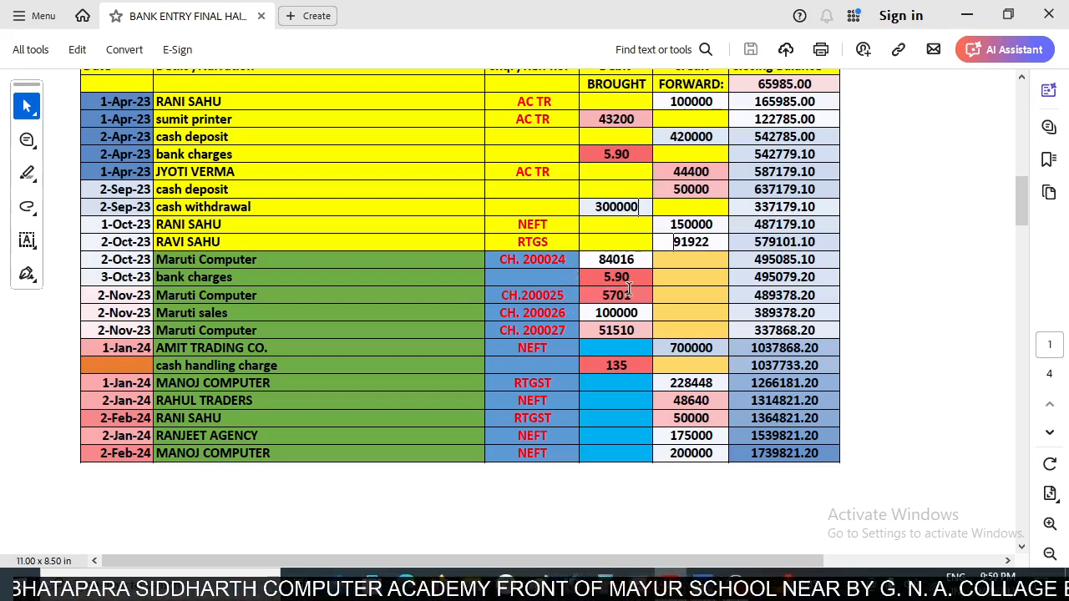
pyautogui.scroll(-1, 627, 289)
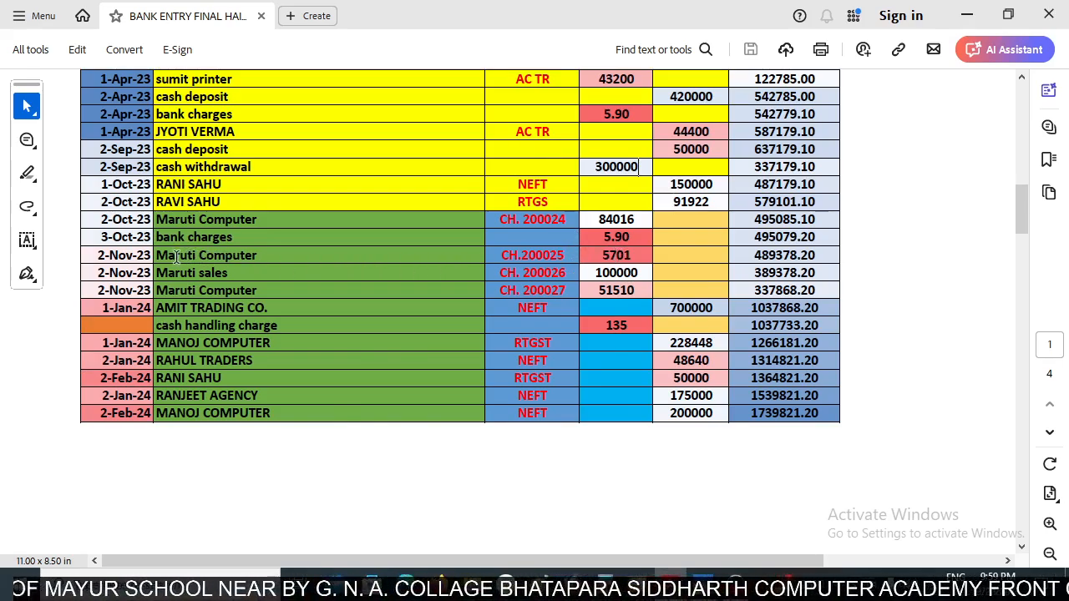
pyautogui.hotkey('alt', 'Tab')
pyautogui.click(614, 265)
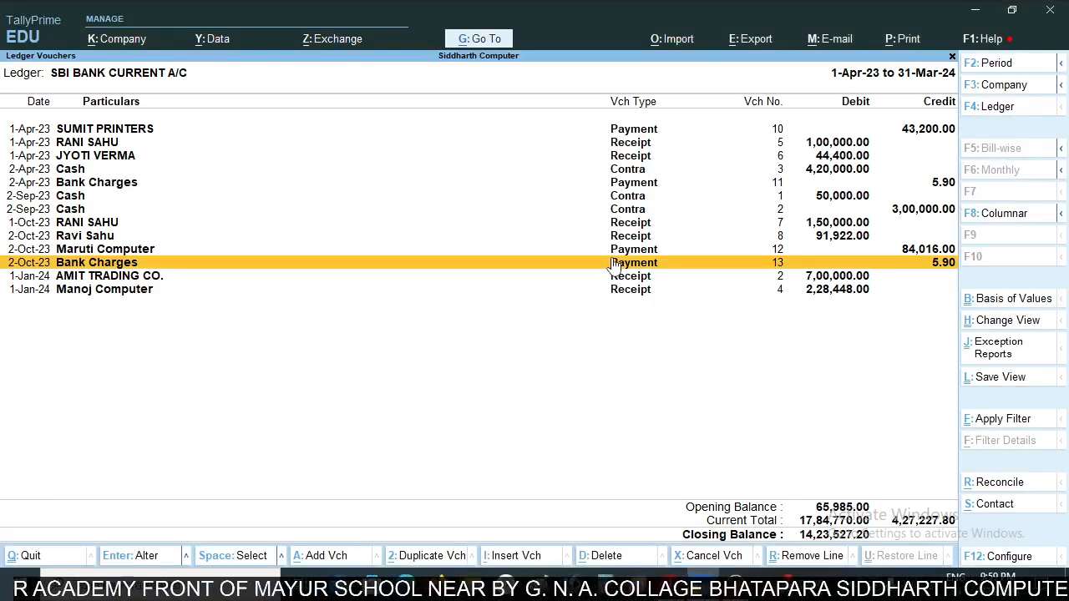
pyautogui.press('Down')
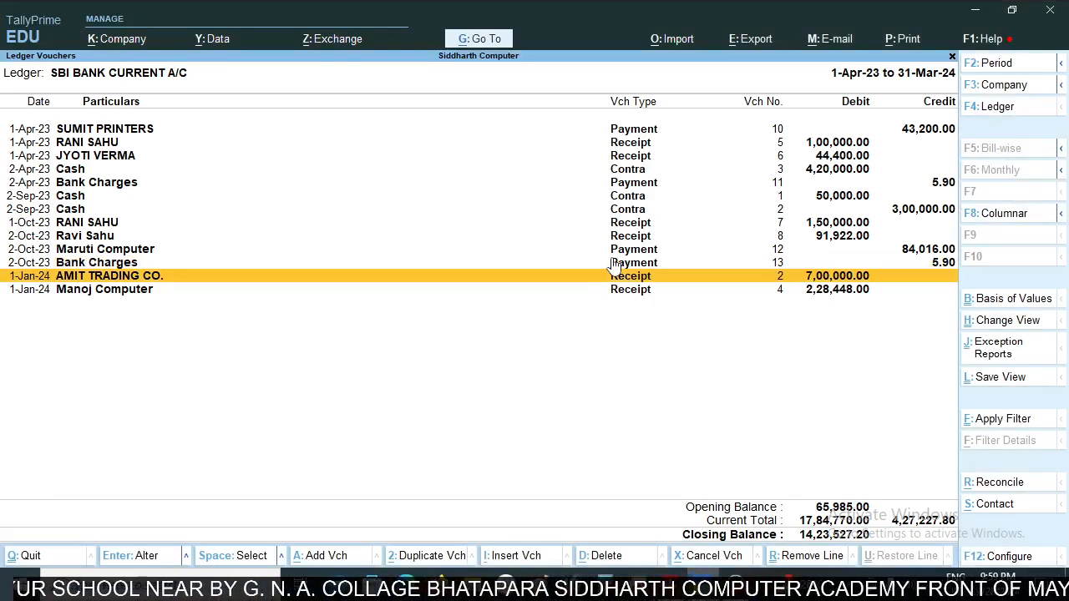
pyautogui.press('Up')
pyautogui.hotkey('alt', 'a')
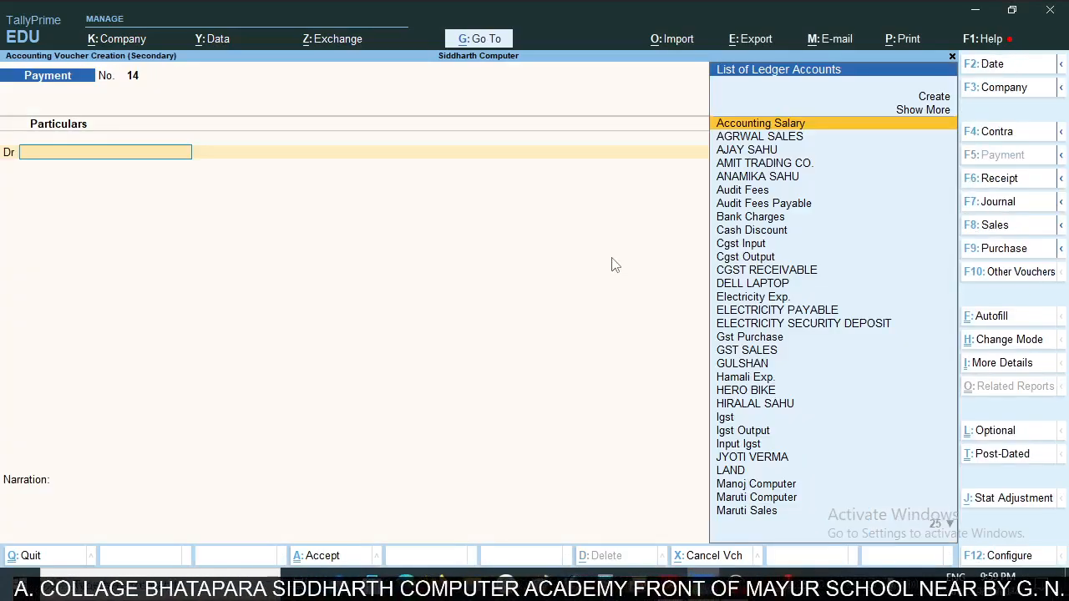
# - Debit Maruti Computer with 5701 as an On Account reference, checking the amount in the statement
pyautogui.write('Maru')
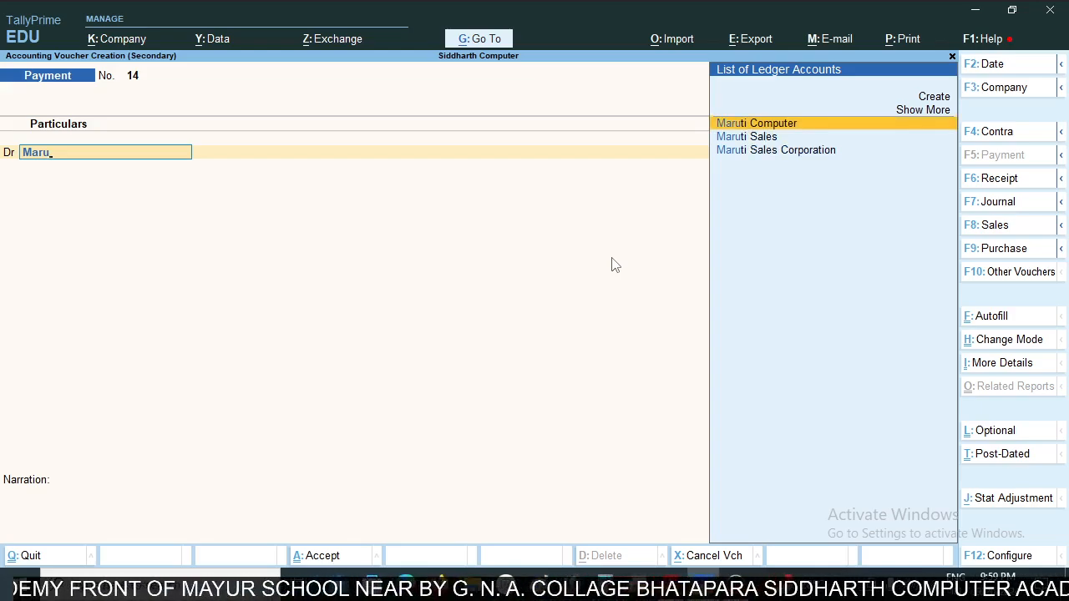
pyautogui.press('Return')
pyautogui.press('Down')
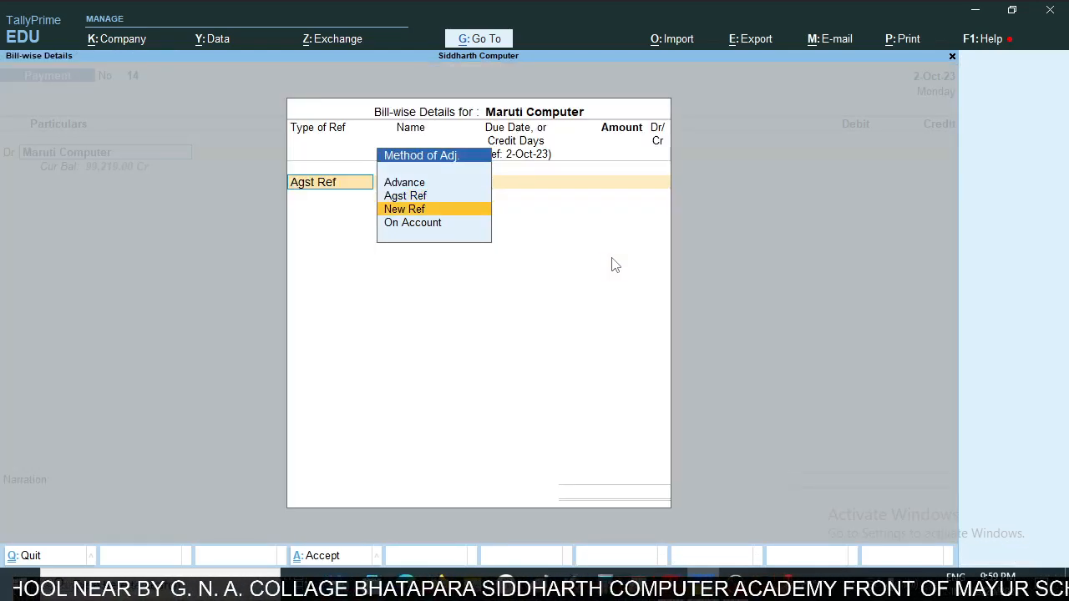
pyautogui.press('Down')
pyautogui.press('Return')
pyautogui.hotkey('alt', 'Tab')
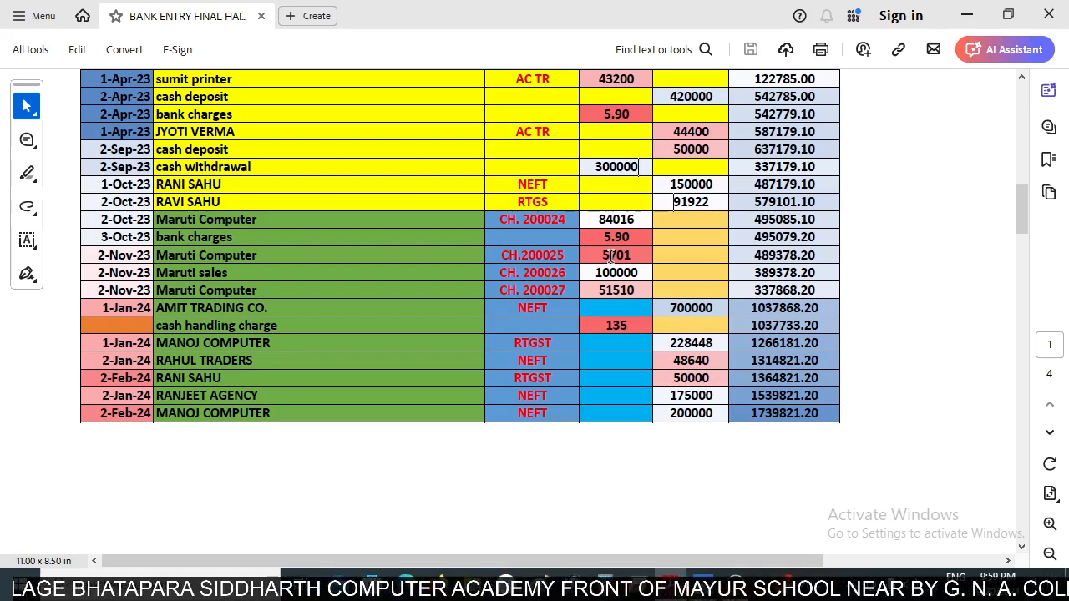
pyautogui.hotkey('alt', 'Tab')
pyautogui.write('5701')
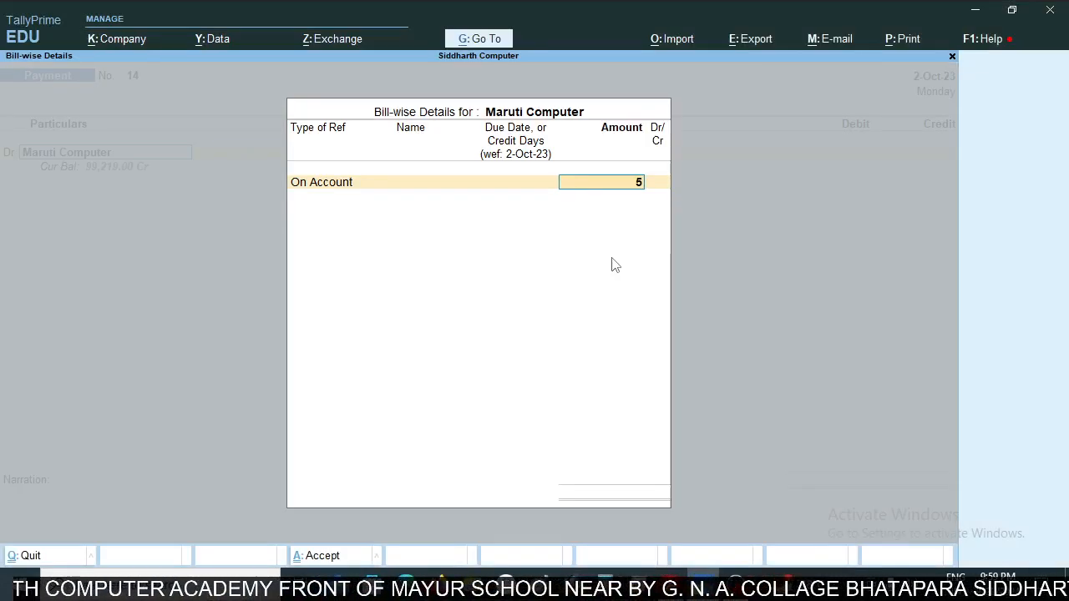
pyautogui.press('Return')
pyautogui.press('Return')
pyautogui.press('Return')
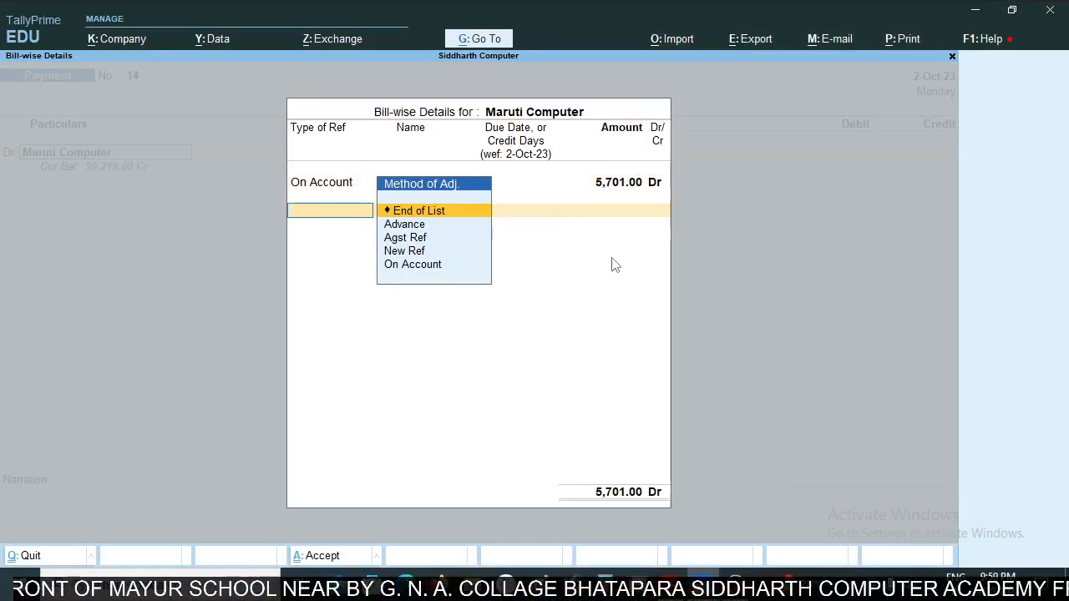
# - Credit SBI BANK CURRENT A/C with 5,701 and enter the narration "ch.no. 2000025" from the statement
pyautogui.press('Return')
pyautogui.press('Return')
pyautogui.press('Return')
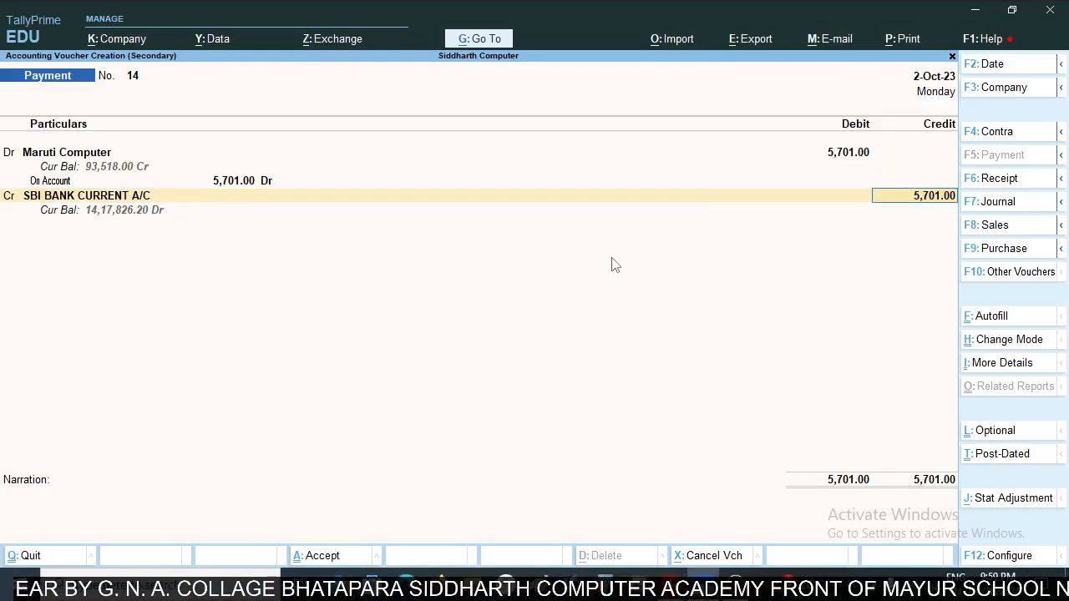
pyautogui.write('ch.n')
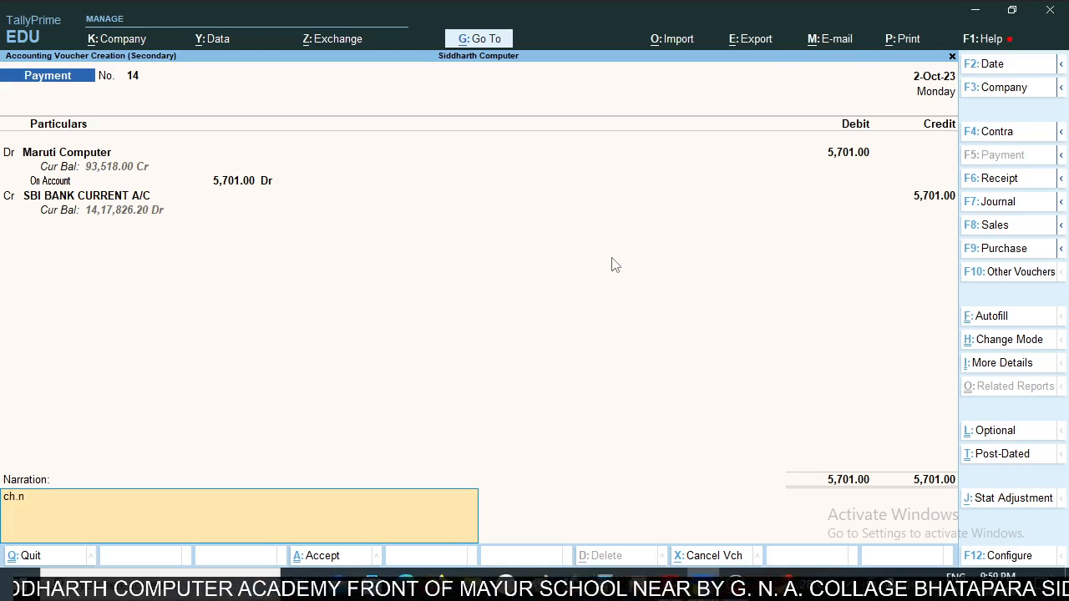
pyautogui.press('BackSpace')
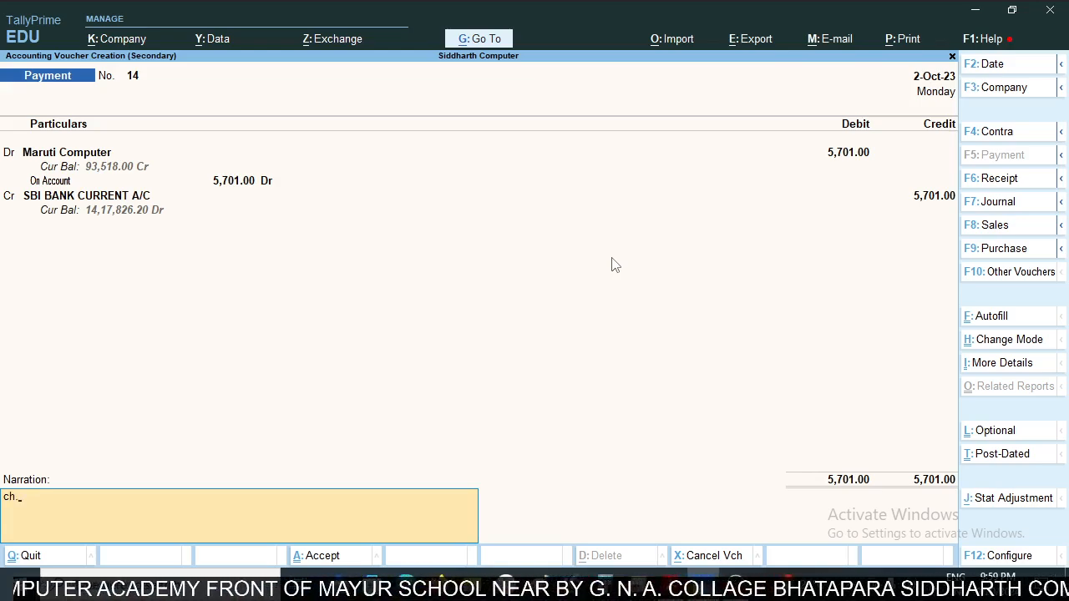
pyautogui.write('no.')
pyautogui.hotkey('alt', 'Tab')
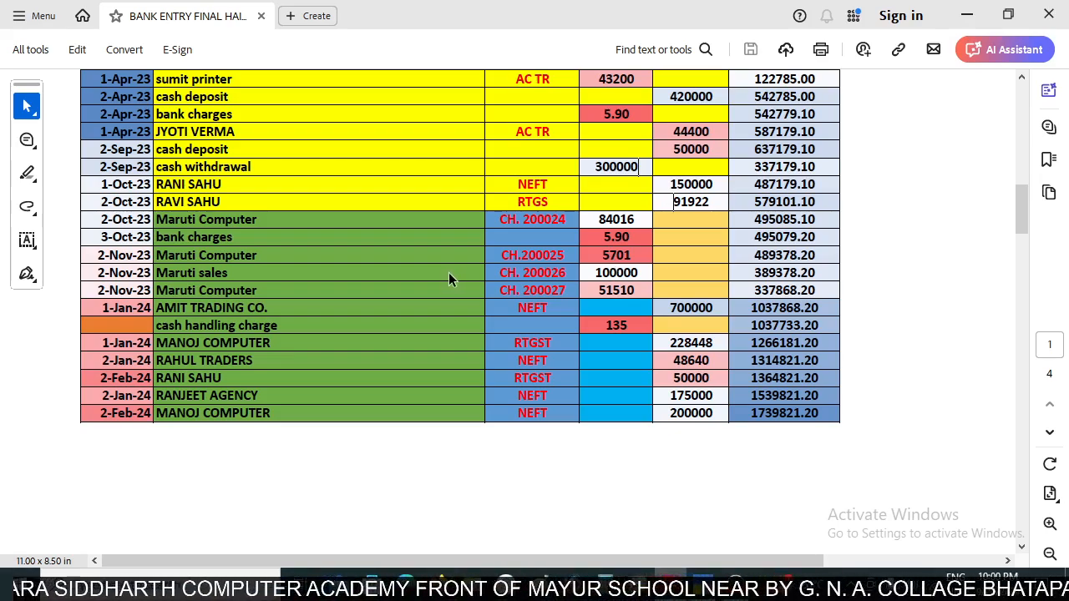
pyautogui.hotkey('alt', 'Tab')
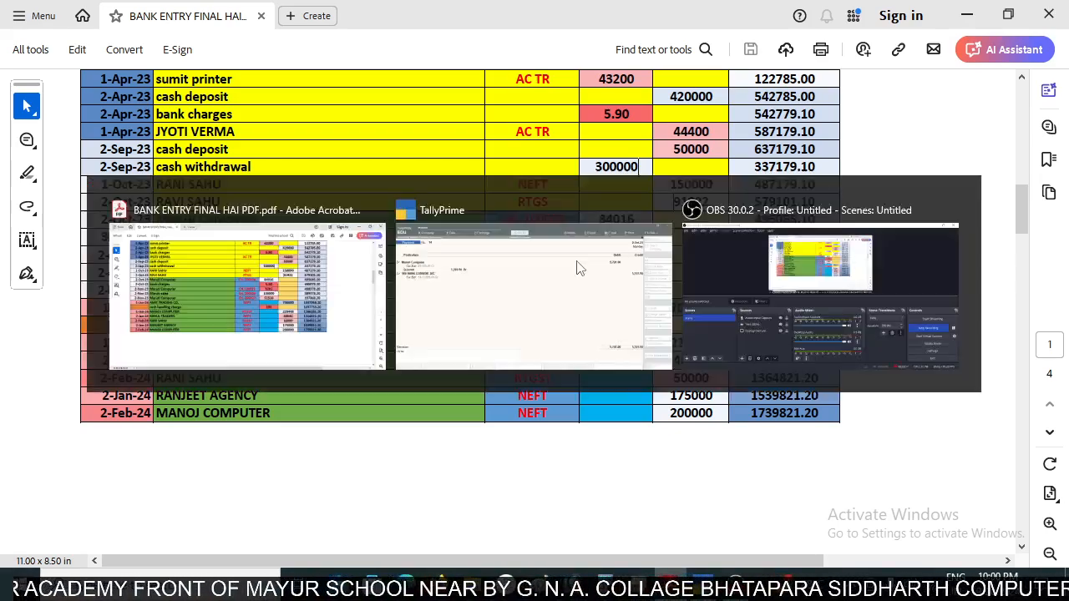
pyautogui.write('000')
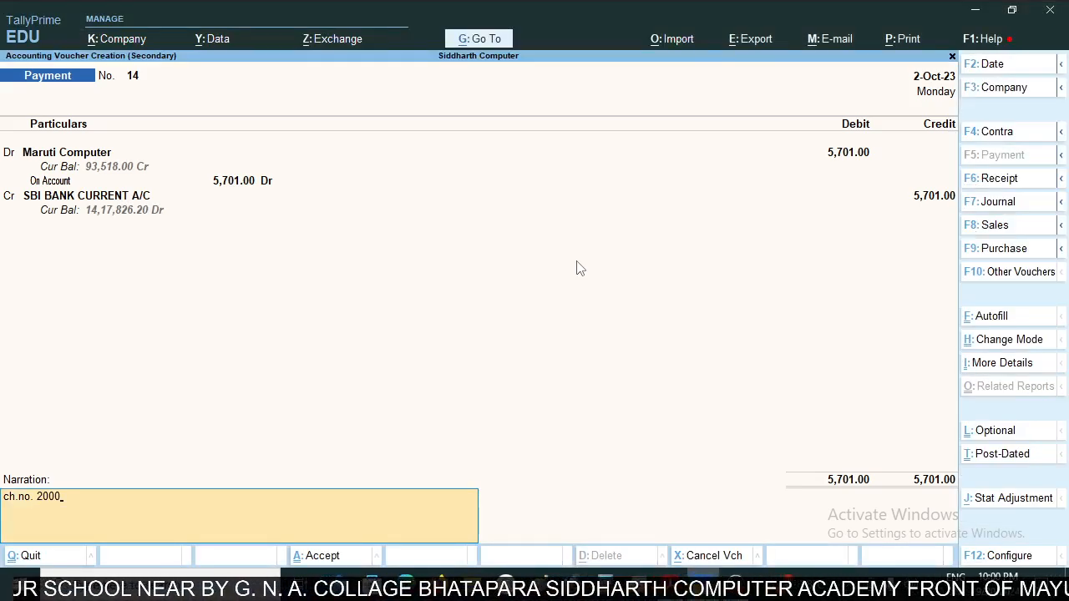
pyautogui.write('25,')
# - Recheck the cheque number in the statement and correct the narration to "ch.no. 200025"
pyautogui.hotkey('alt', 'Tab')
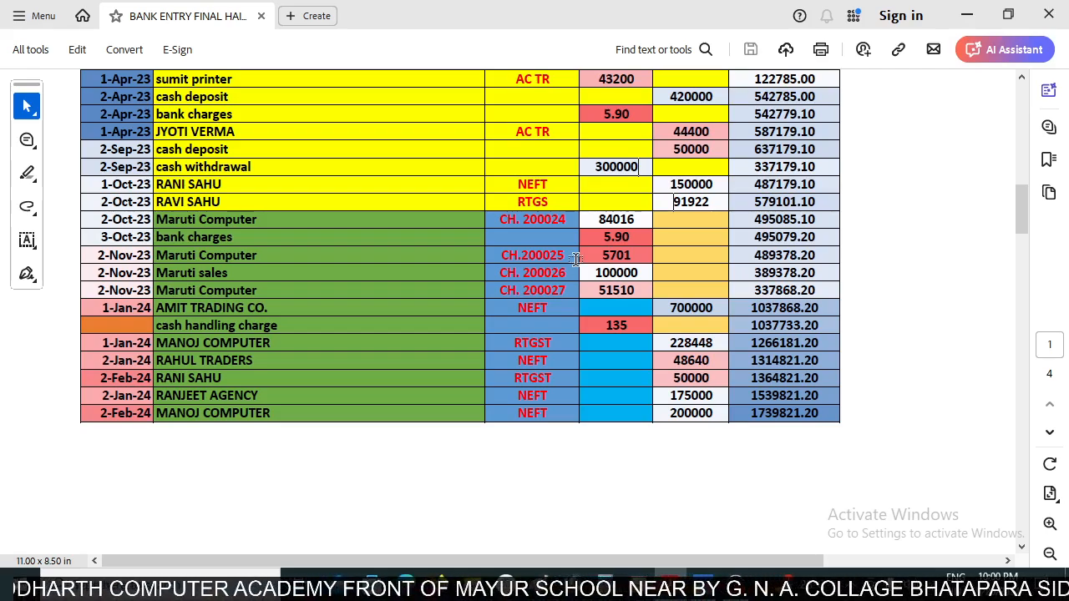
pyautogui.hotkey('alt', 'Tab')
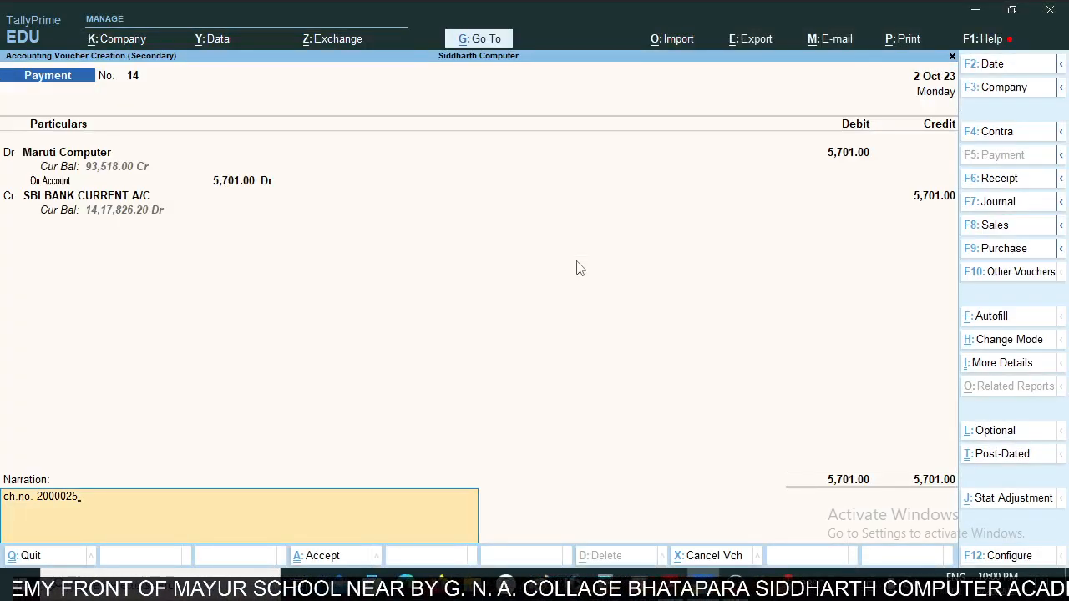
pyautogui.press('BackSpace')
pyautogui.press('BackSpace')
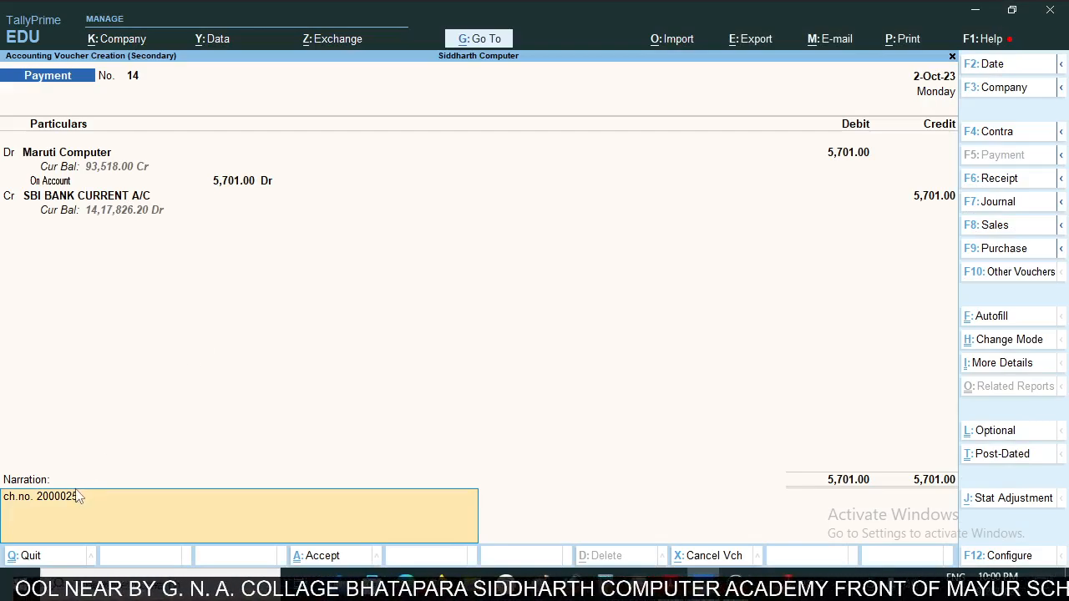
pyautogui.press('BackSpace')
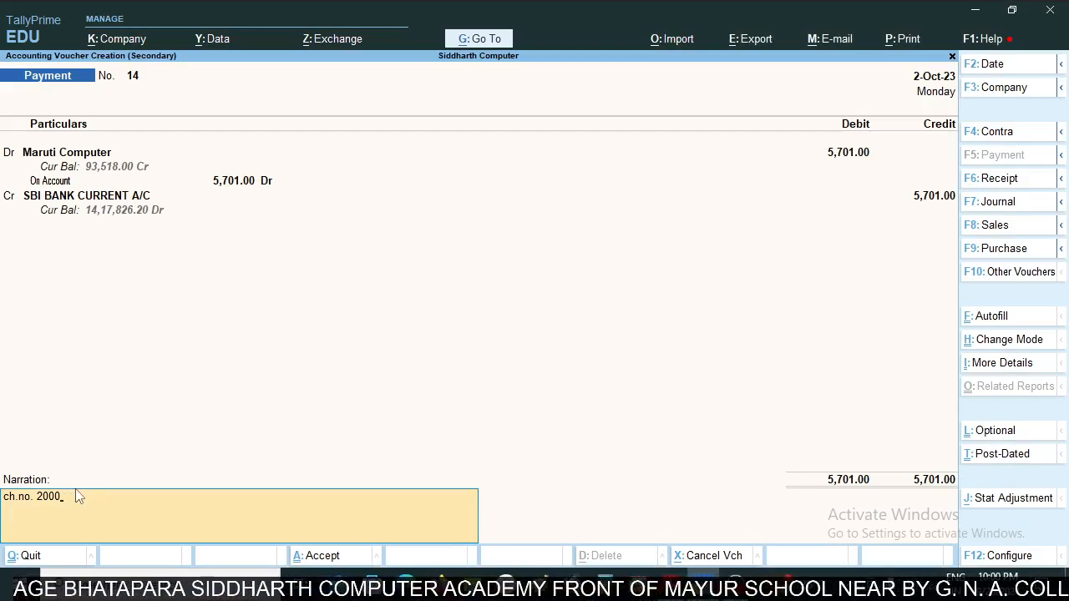
pyautogui.write('25')
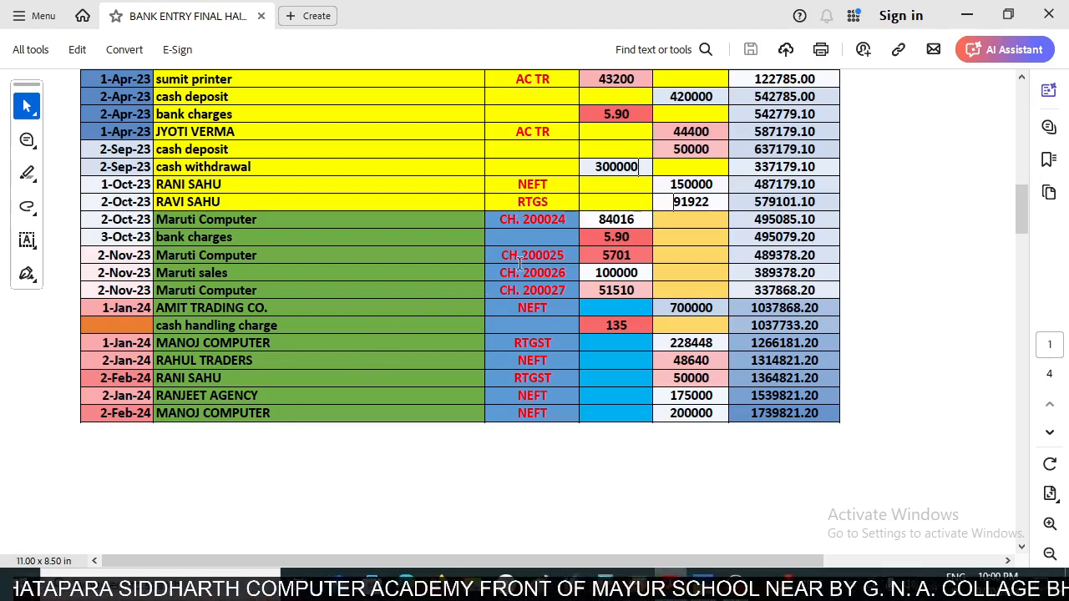
# - Compare the voucher's cheque number, amount and date with the Maruti Computer 5701 row in the statement
pyautogui.moveTo(517, 256); pyautogui.dragTo(586, 254)
pyautogui.click(586, 255)
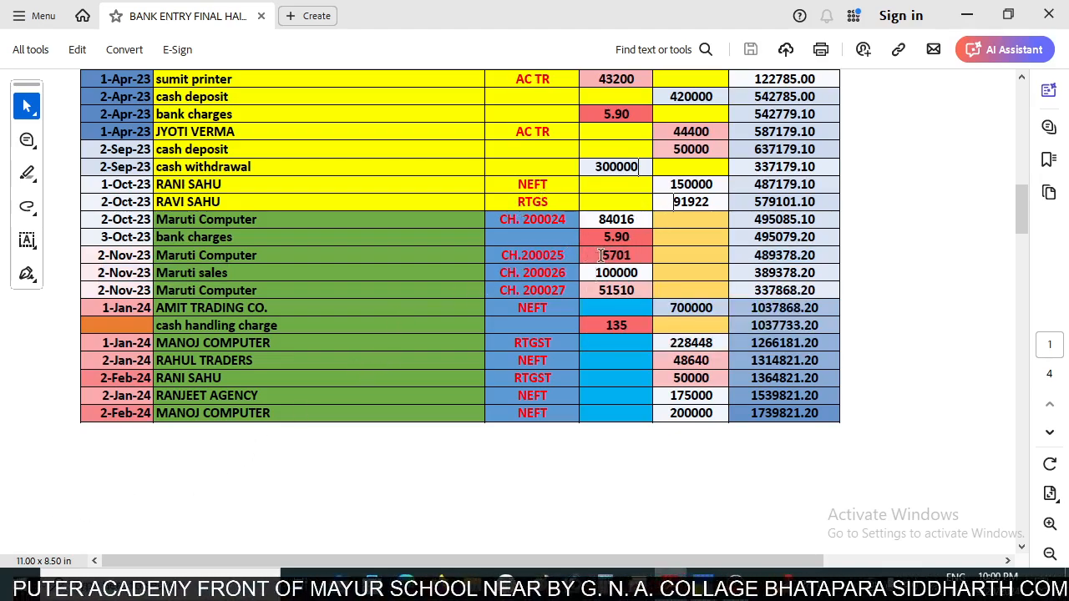
pyautogui.hotkey('alt', 'Tab')
pyautogui.write(',')
pyautogui.hotkey('alt', 'Tab')
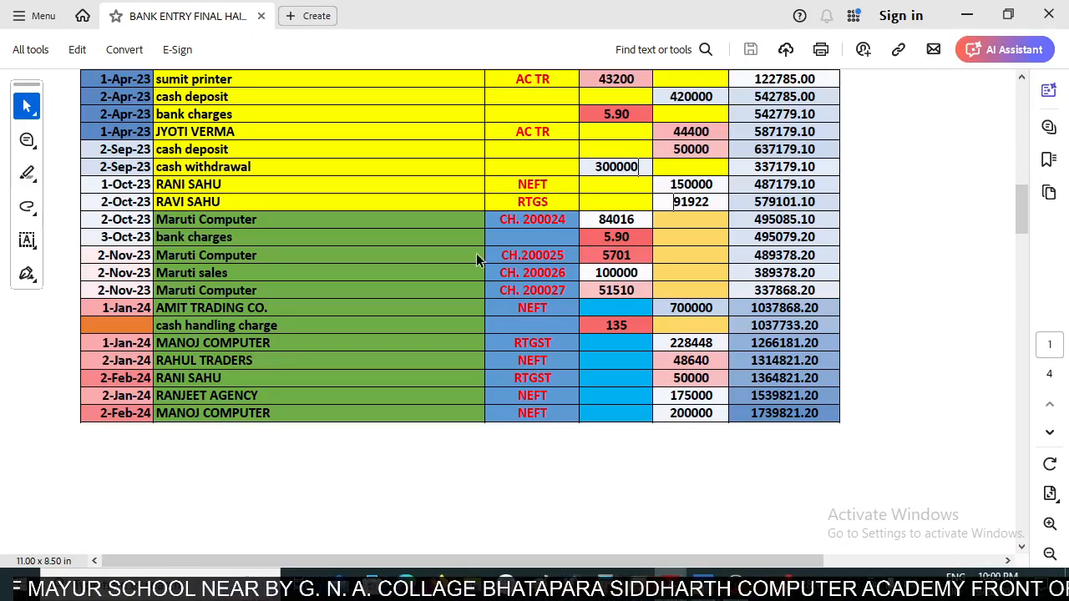
pyautogui.hotkey('alt', 'Tab')
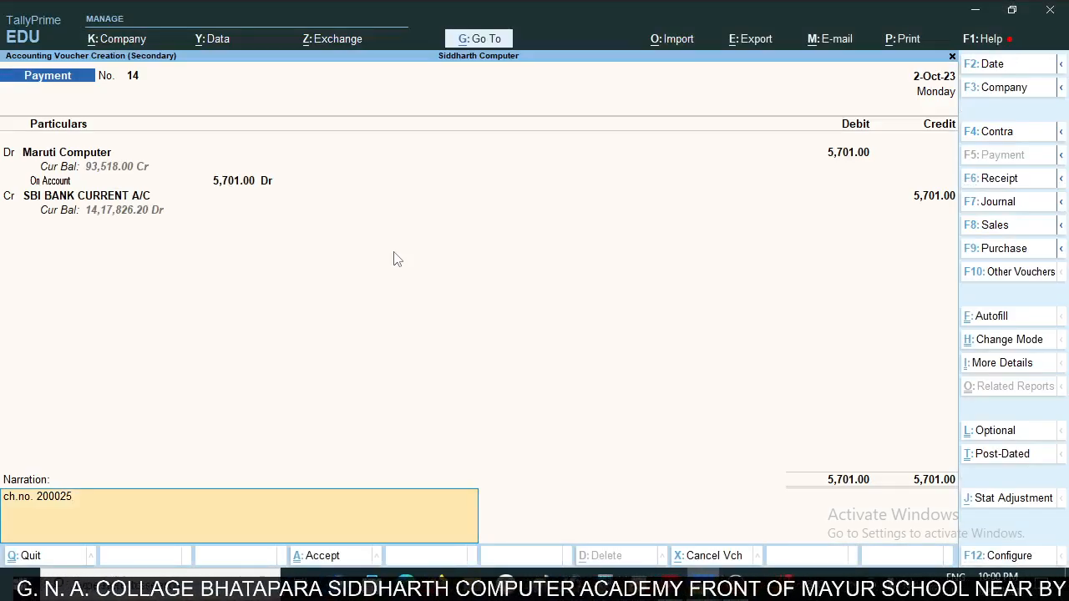
# - Set the payment voucher's date to 2-Nov and save the voucher
pyautogui.write(',')
pyautogui.press('F2')
pyautogui.write('2')
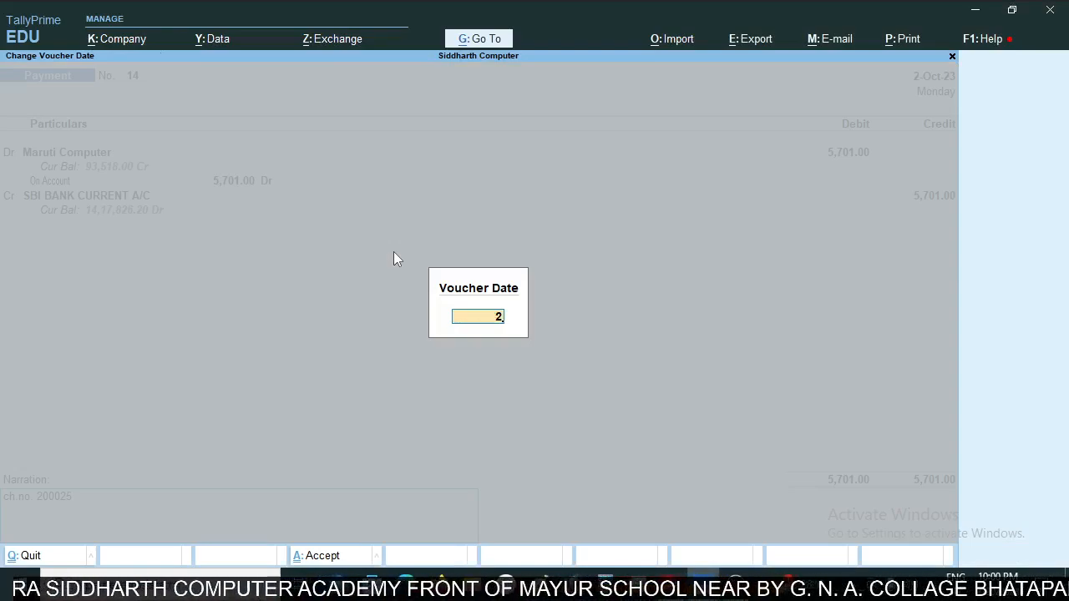
pyautogui.write('nov')
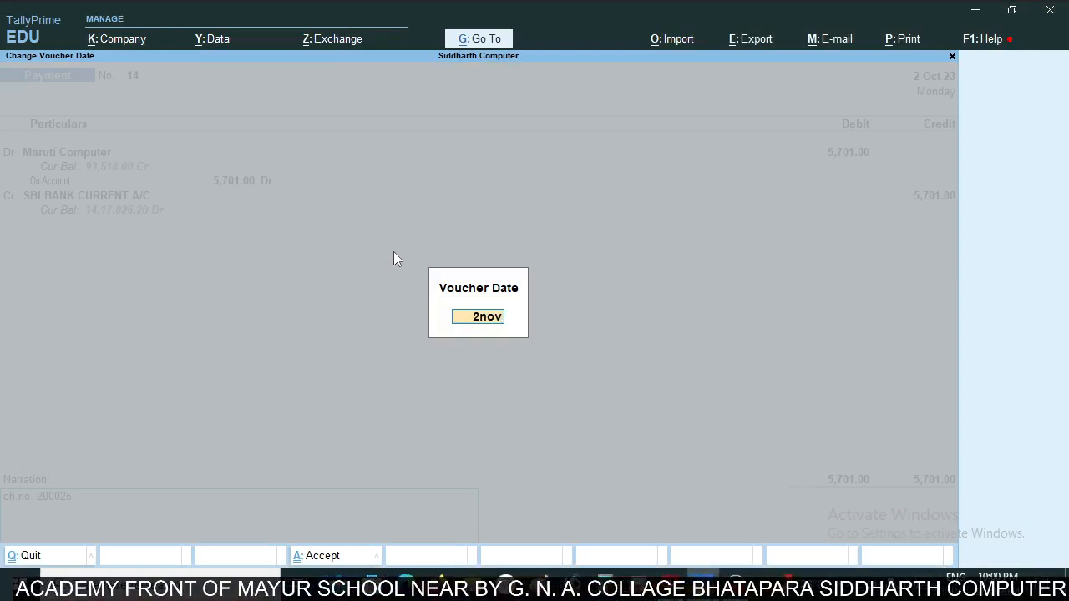
pyautogui.press('Return')
pyautogui.hotkey('ctrl', 'a')
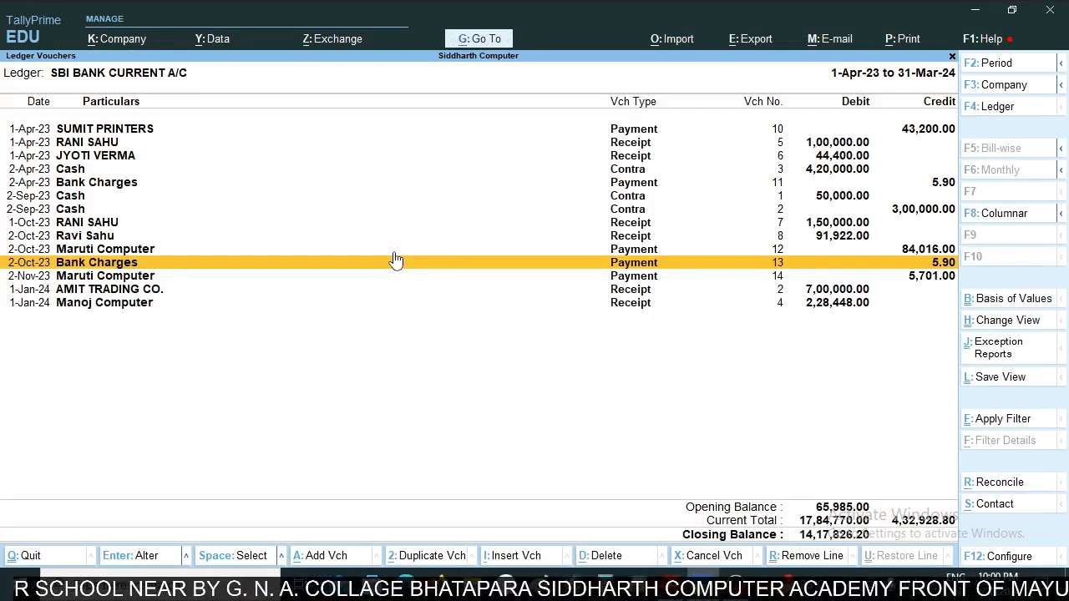
# - Compare the SBI ledger with the statement's next rows, up to the 1-Jan-24 AMIT TRADING CO. entry
pyautogui.hotkey('alt', 'Tab')
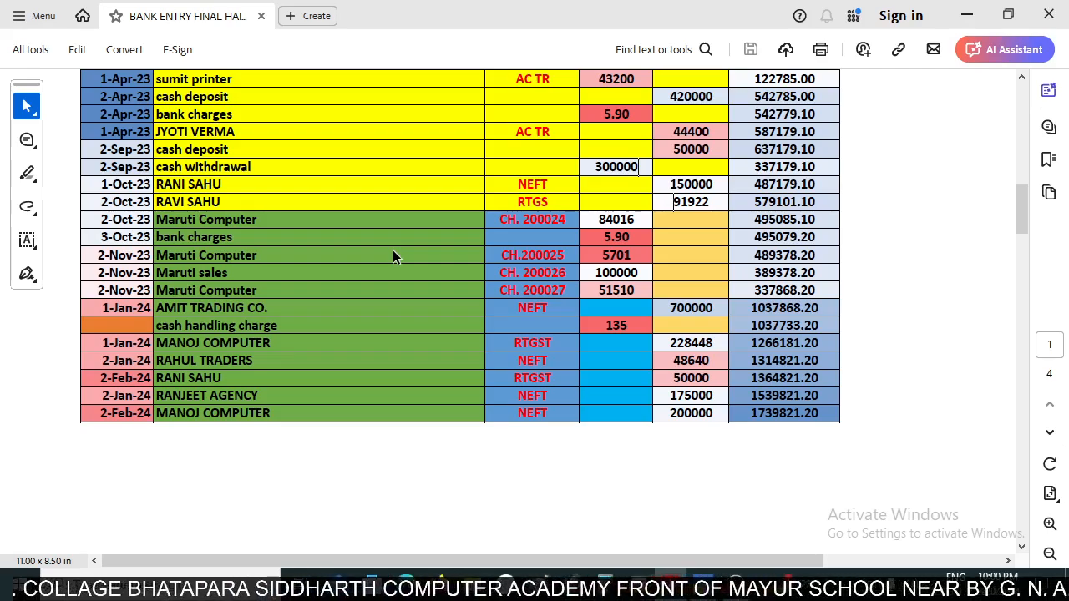
pyautogui.hotkey('alt', 'Tab')
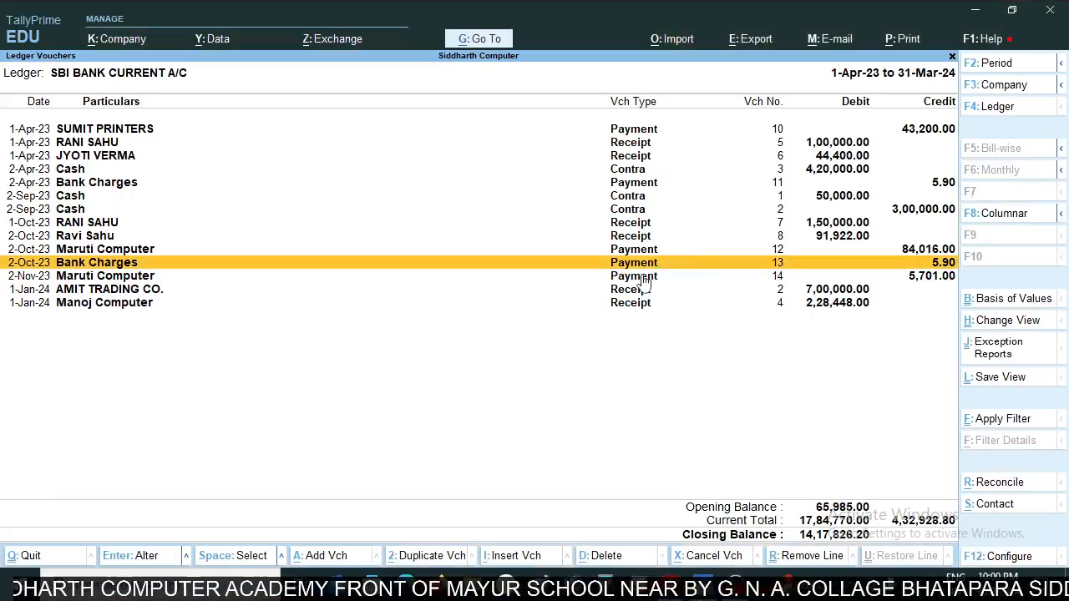
pyautogui.hotkey('alt', 'Tab')
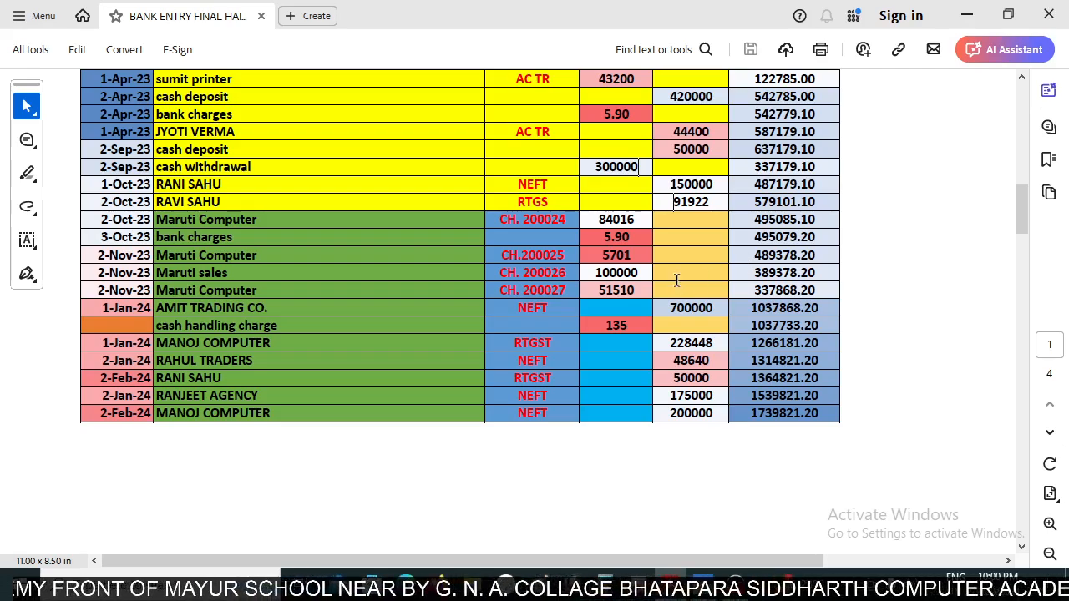
pyautogui.scroll(-1, 669, 284)
pyautogui.scroll(1, 670, 284)
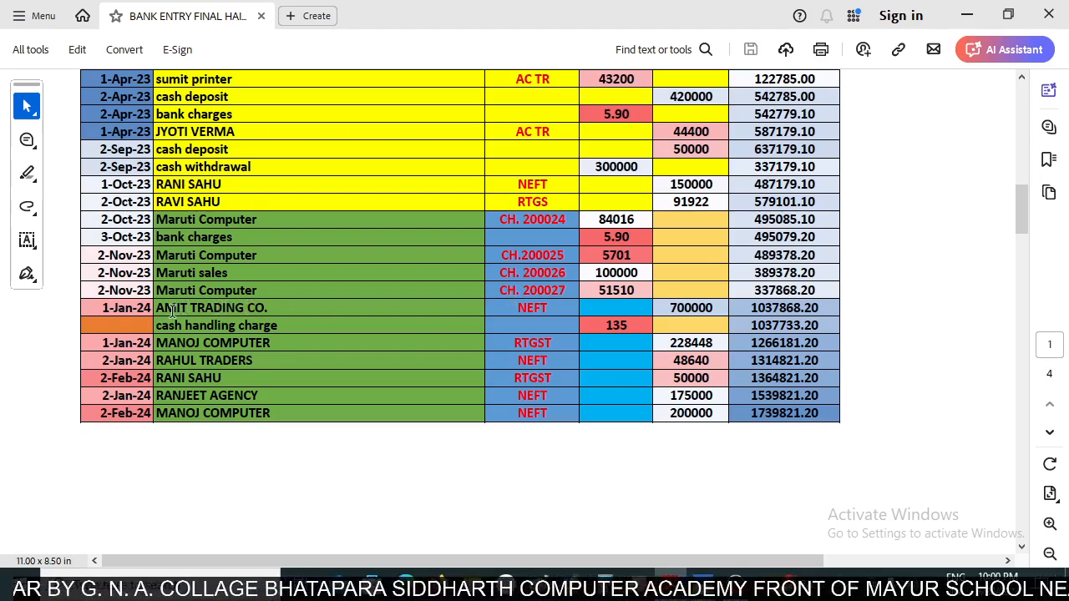
pyautogui.moveTo(157, 308); pyautogui.dragTo(631, 306)
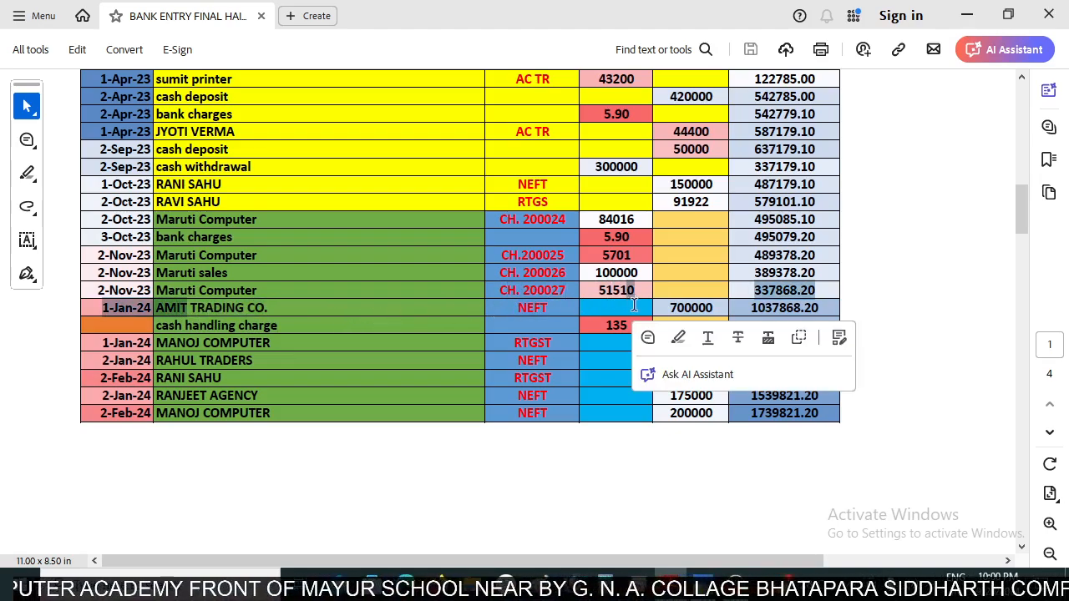
# - Check the AMIT TRADING CO. NEFT row in the statement and begin a TallyPrime receipt voucher crediting AMIT TRADING CO
pyautogui.click(706, 307)
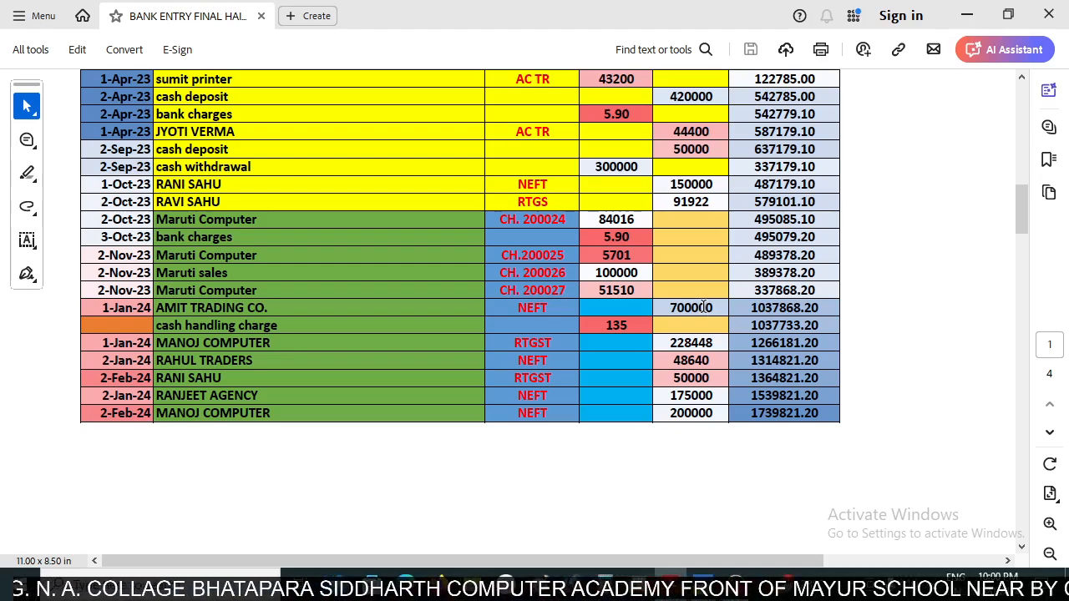
pyautogui.scroll(2, 706, 309)
pyautogui.scroll(-1, 703, 315)
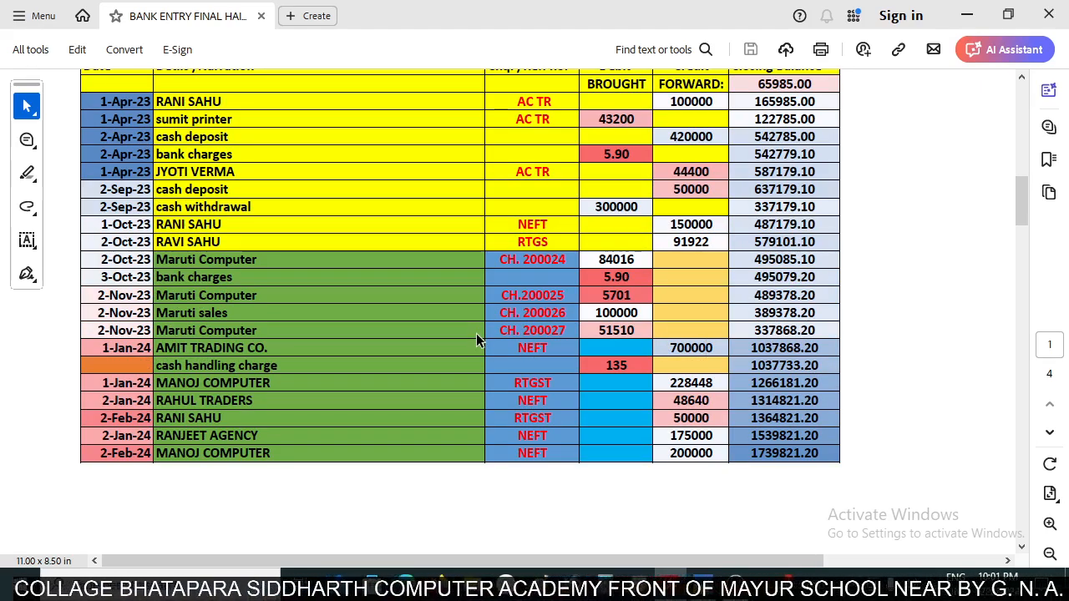
pyautogui.hotkey('alt', 'Tab')
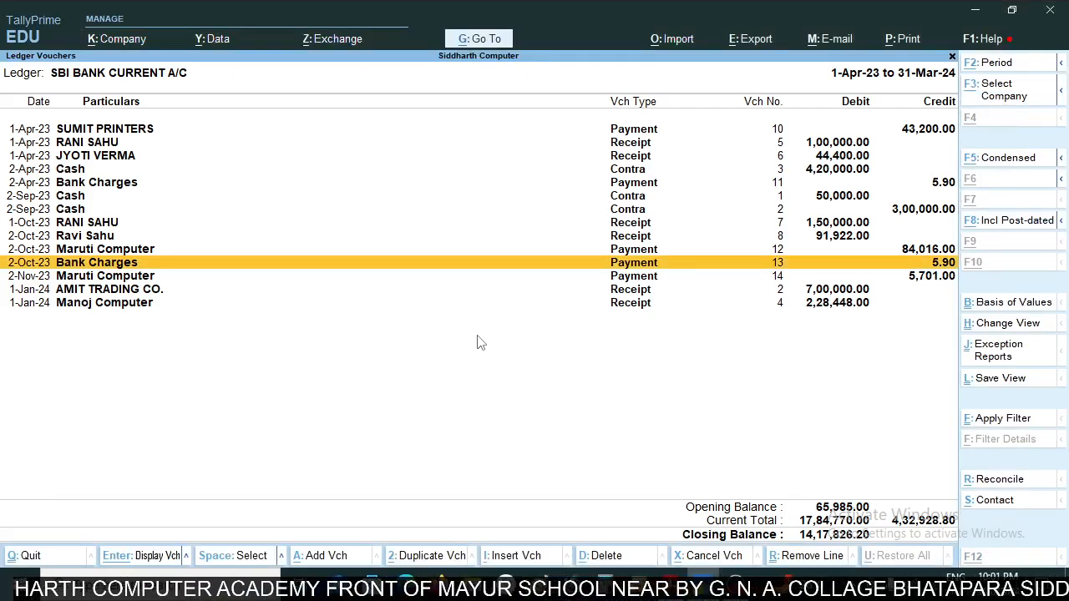
pyautogui.hotkey('alt', 'a')
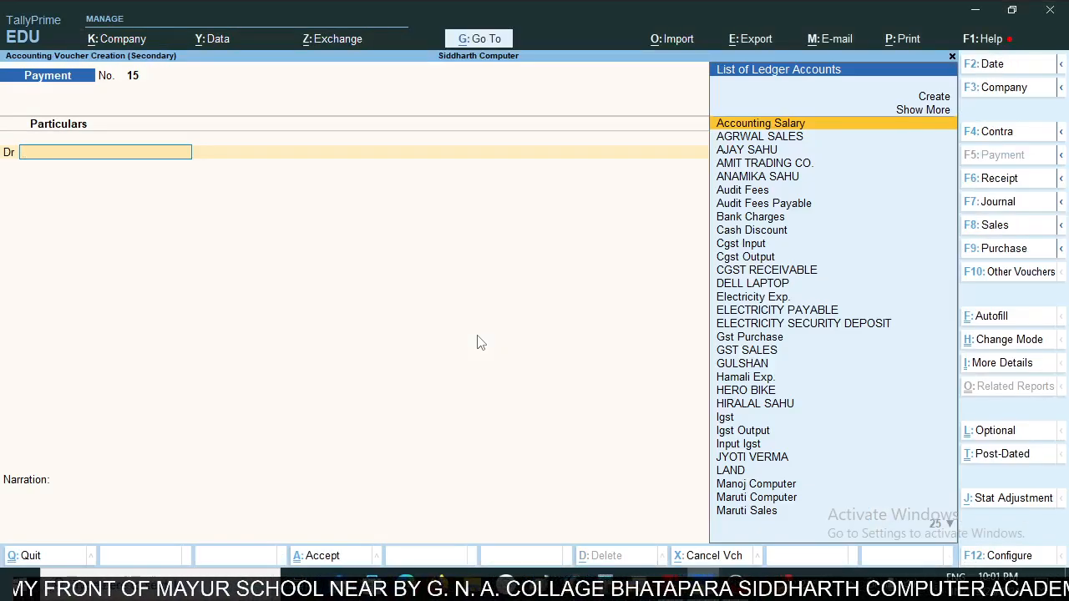
pyautogui.press('F6')
pyautogui.write('Ami')
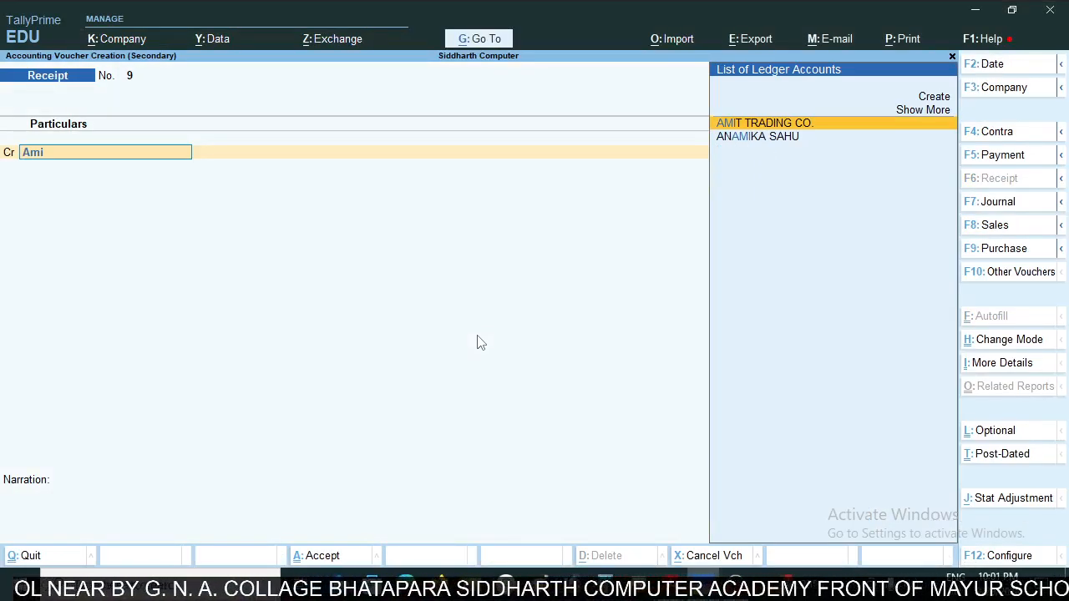
pyautogui.press('Return')
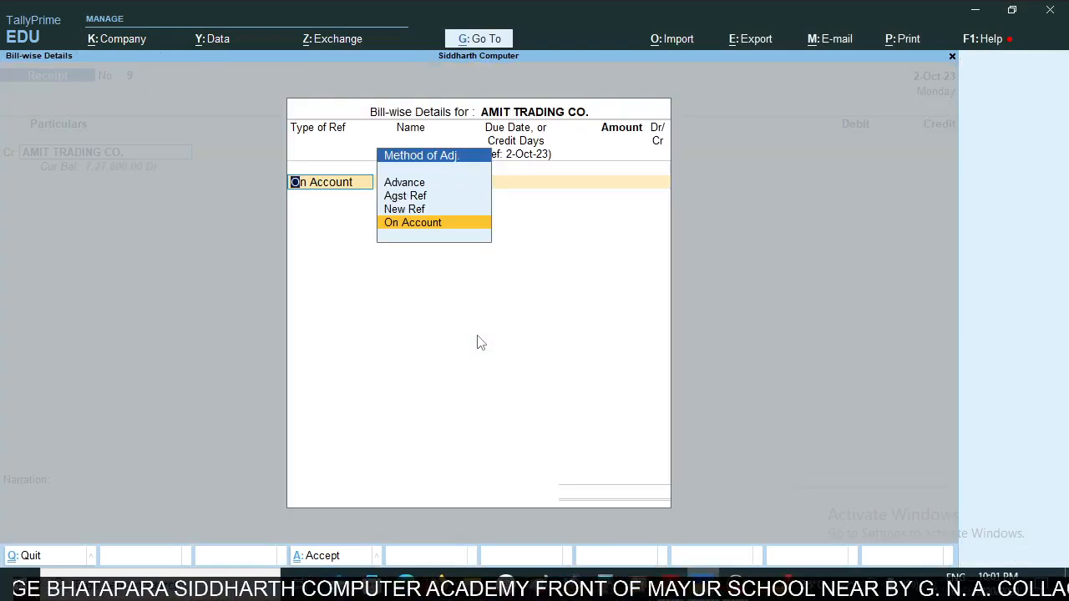
# - Allocate 7,00,000 as On Account for AMIT TRADING CO. and debit SBI BANK CURRENT A/C with the same amount
pyautogui.press('Return')
pyautogui.write('700000')
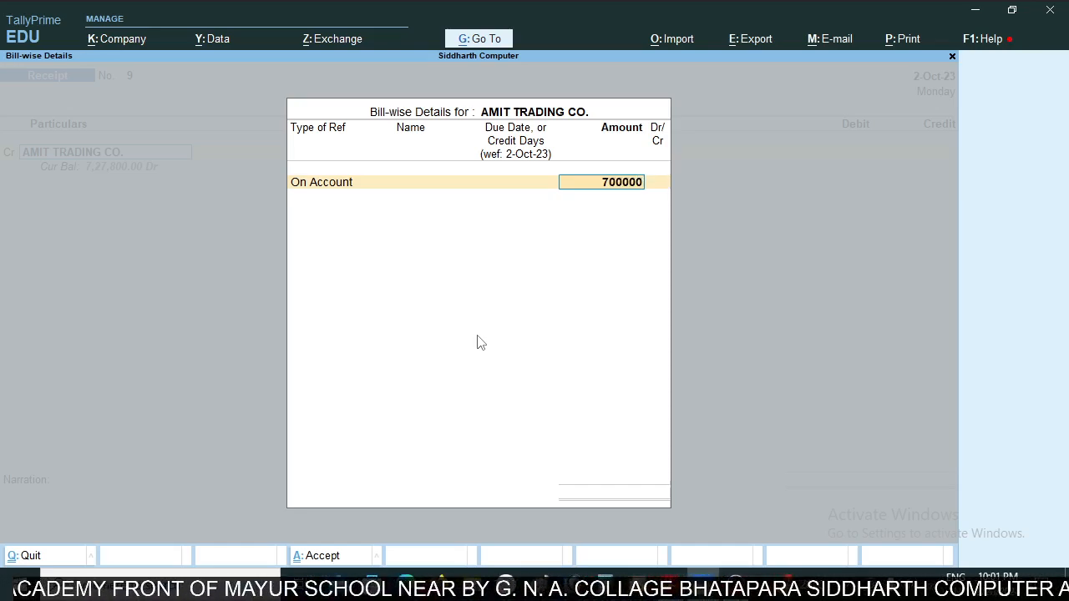
pyautogui.press('Return')
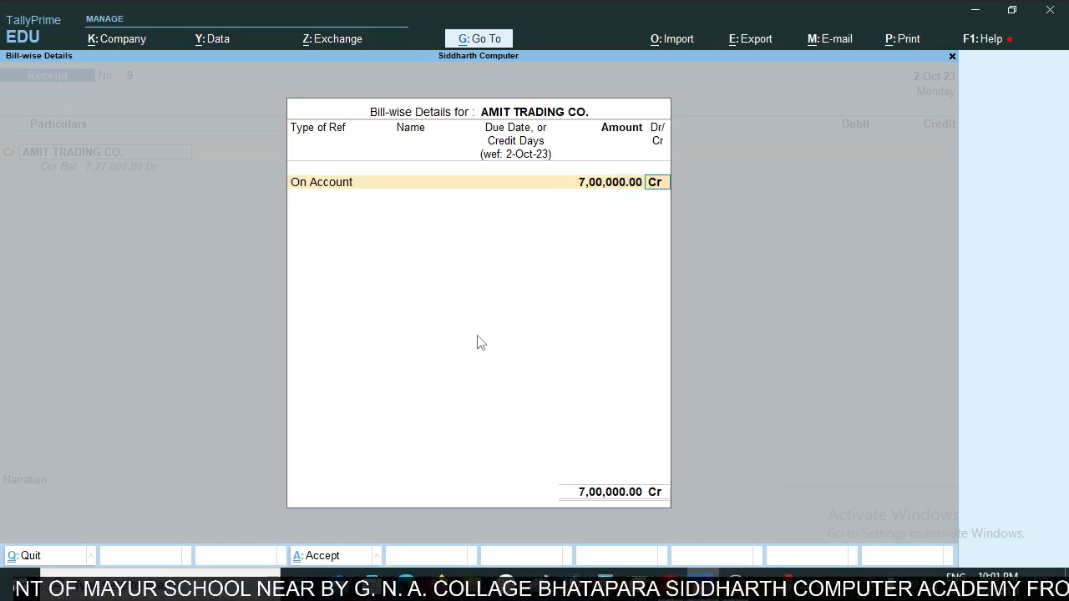
pyautogui.press('Return')
pyautogui.press('Return')
pyautogui.press('Return')
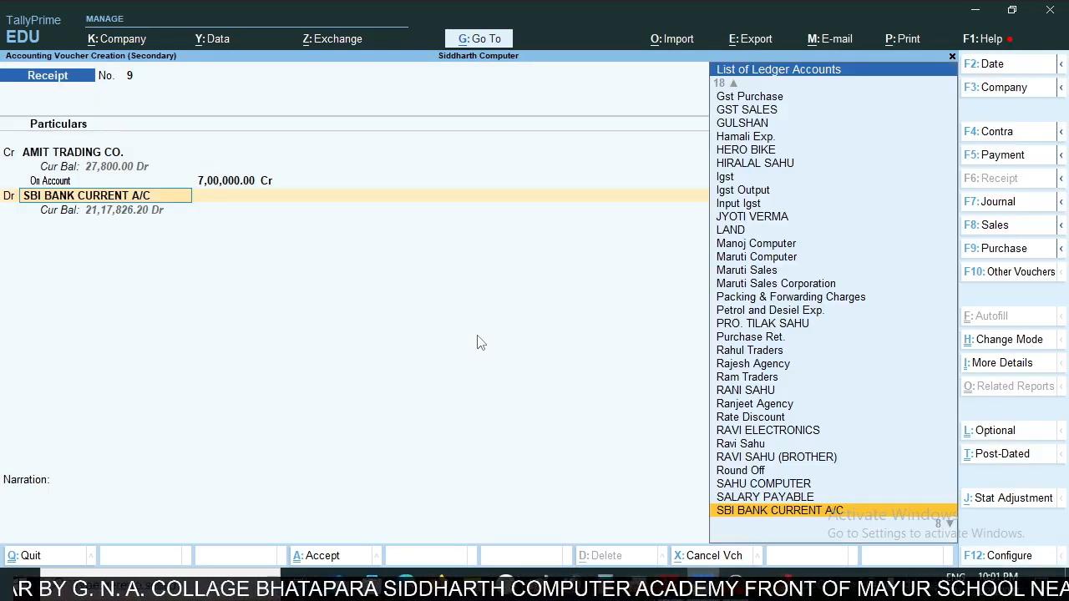
pyautogui.press('Return')
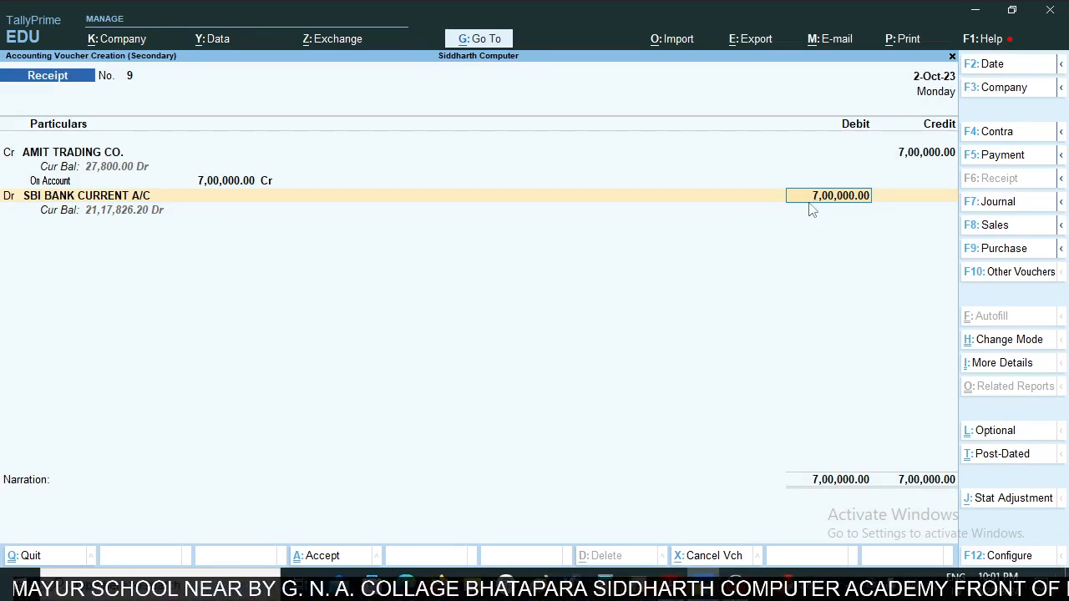
# - Set the receipt voucher's date to 1-Jan-24 as in the statement and save the voucher
pyautogui.hotkey('alt', 'Tab')
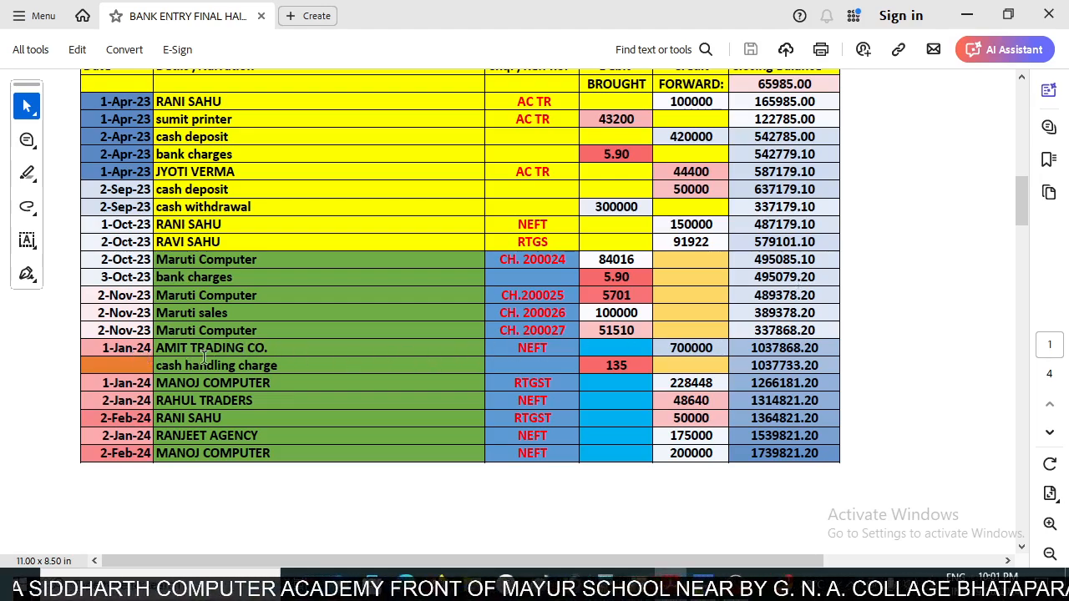
pyautogui.hotkey('alt', 'Tab')
pyautogui.press('F2')
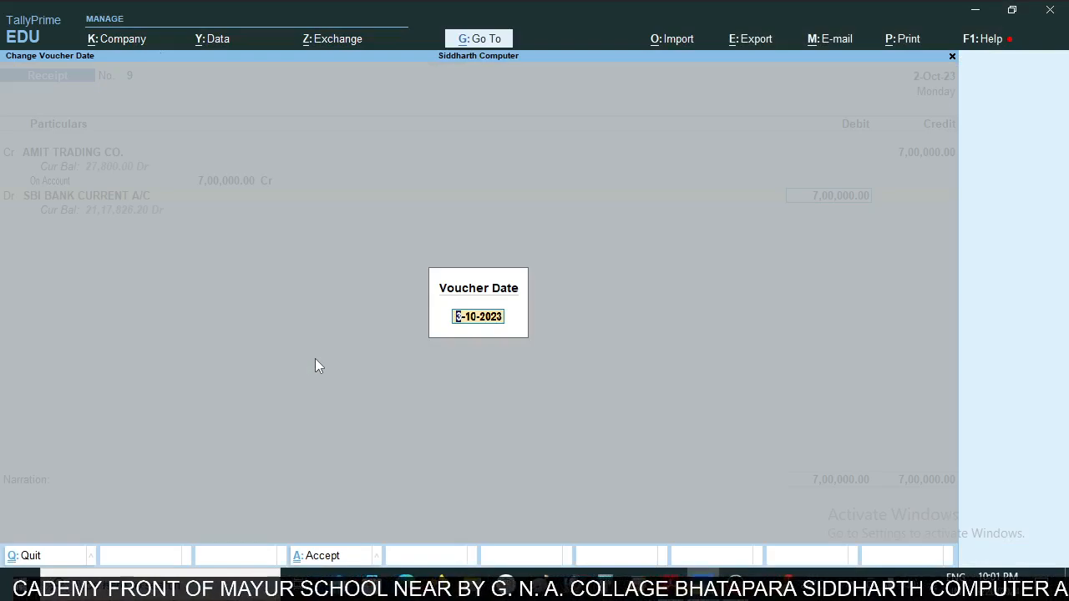
pyautogui.write('1jan')
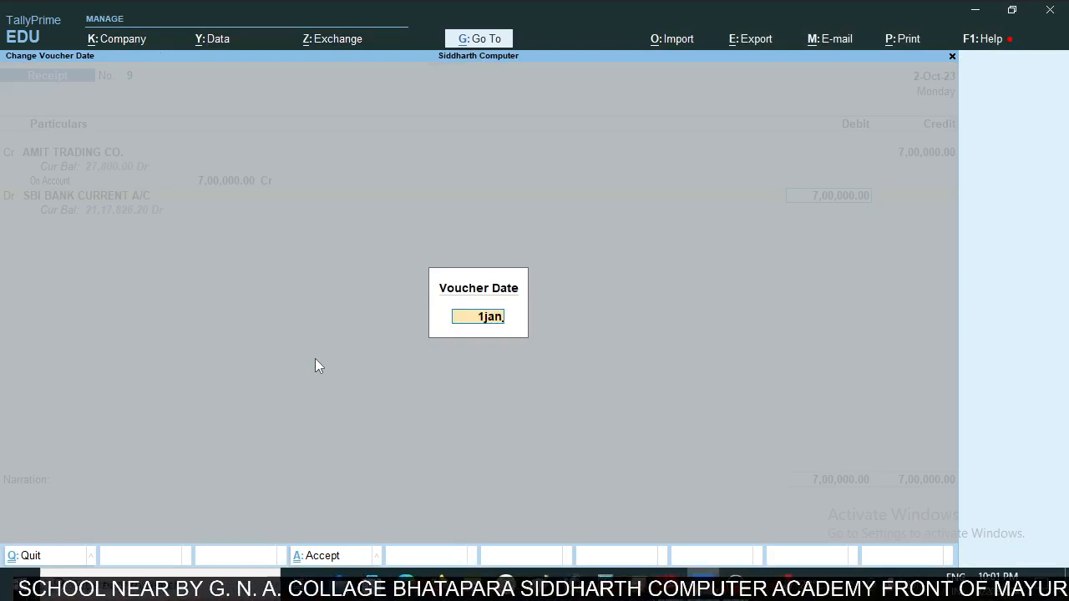
pyautogui.press('Return')
pyautogui.press('ctrl')
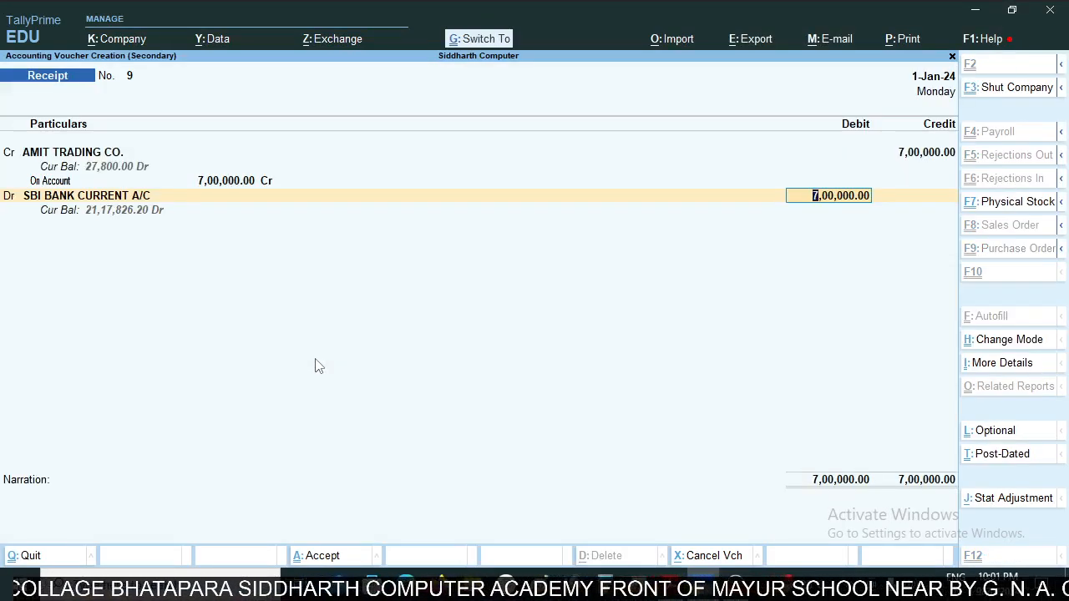
pyautogui.hotkey('ctrl', 'a')
# - Review the newly entered AMIT TRADING CO. receipt No. 9 from the SBI ledger
pyautogui.press('Down')
pyautogui.press('Down')
pyautogui.press('Down')
pyautogui.press('Down')
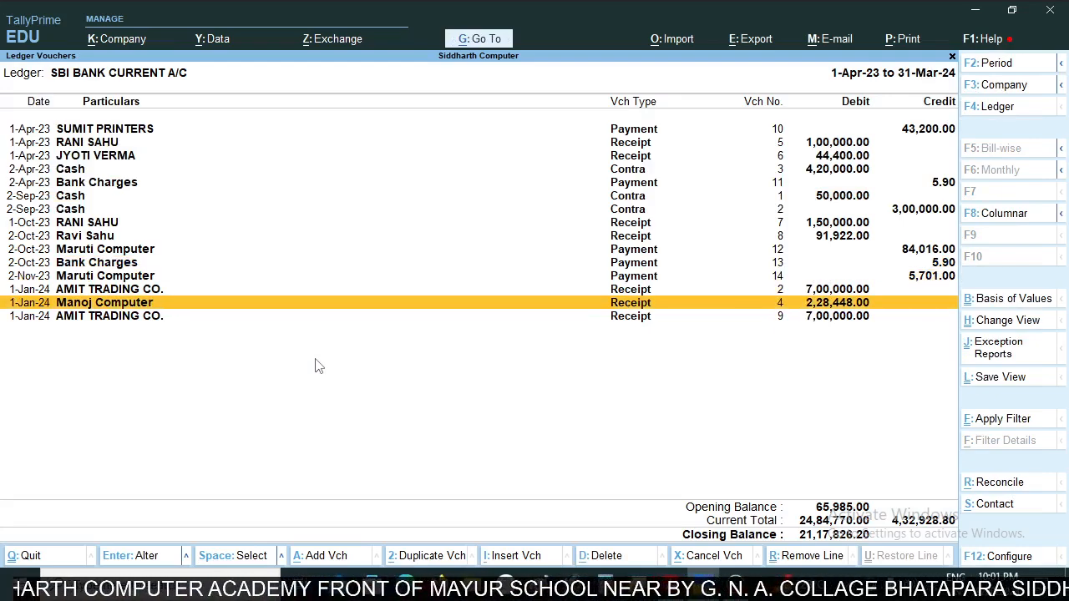
pyautogui.press('Return')
pyautogui.press('Return')
pyautogui.press('Return')
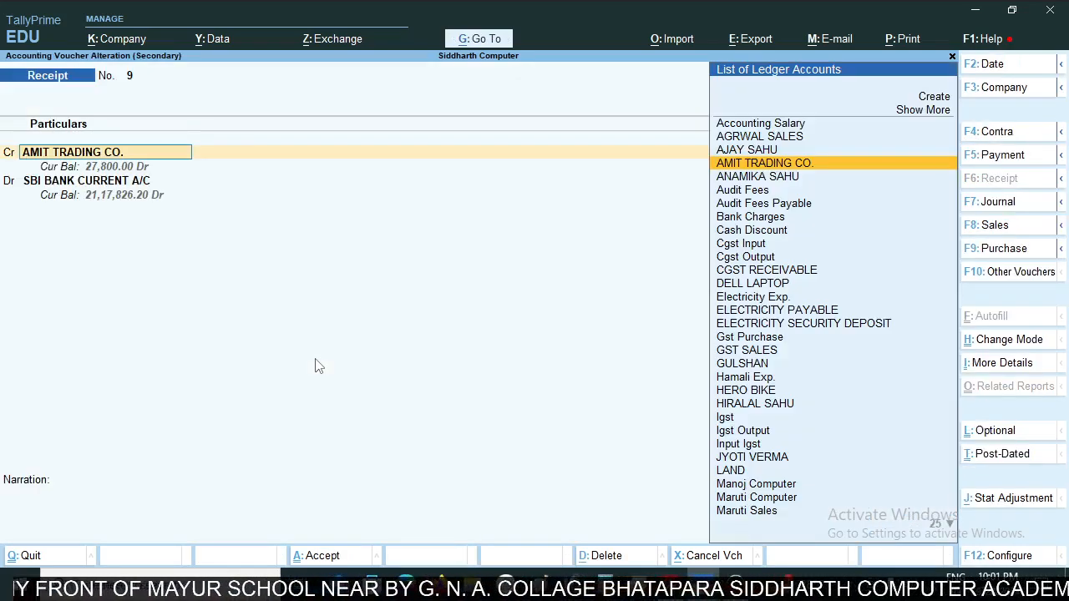
pyautogui.press('Escape')
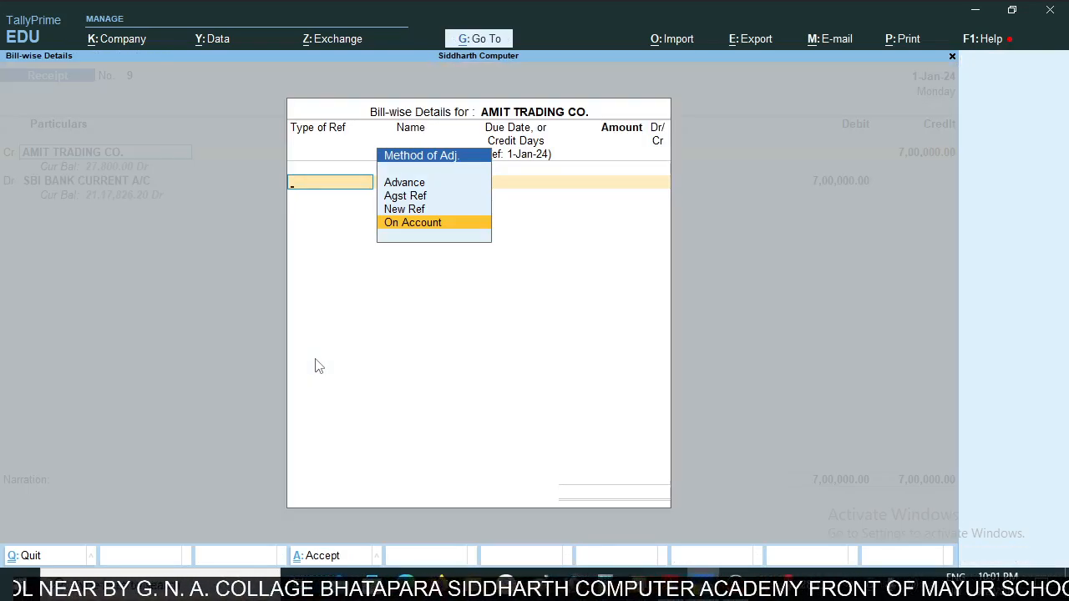
pyautogui.press('Escape')
pyautogui.press('Escape')
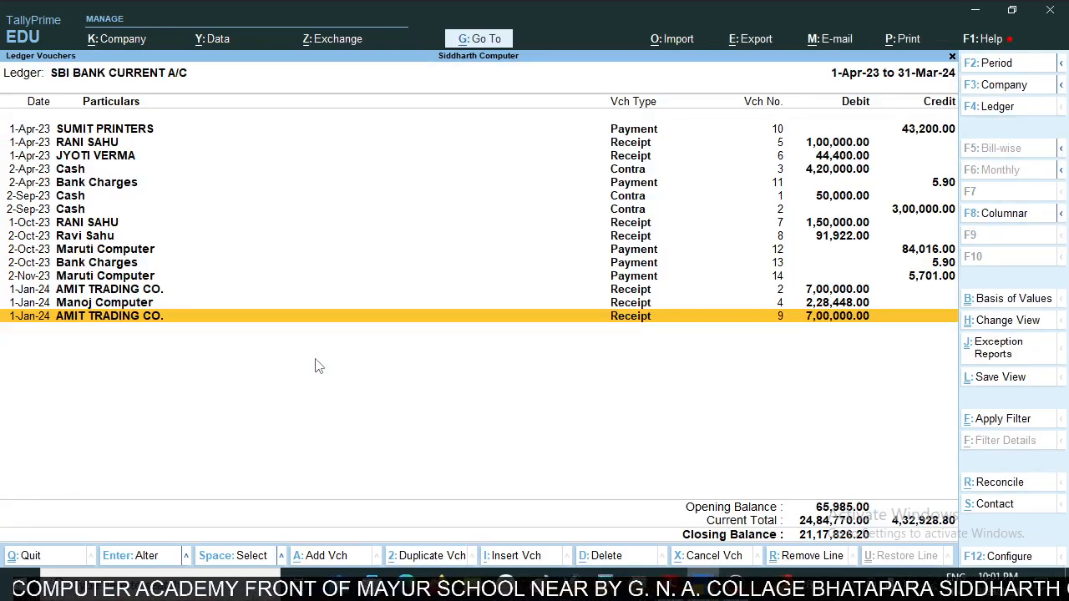
# - Compare the two AMIT TRADING CO. receipts dated 1-Jan-24 in the SBI ledger to identify the duplicate
pyautogui.press('Up')
pyautogui.press('Up')
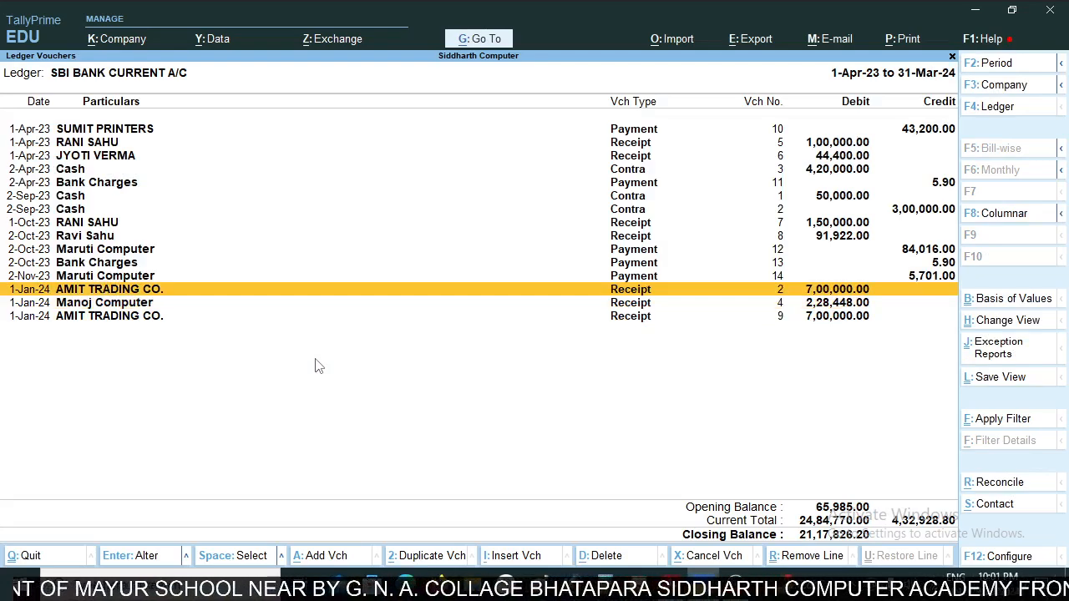
pyautogui.press('Down')
pyautogui.press('Down')
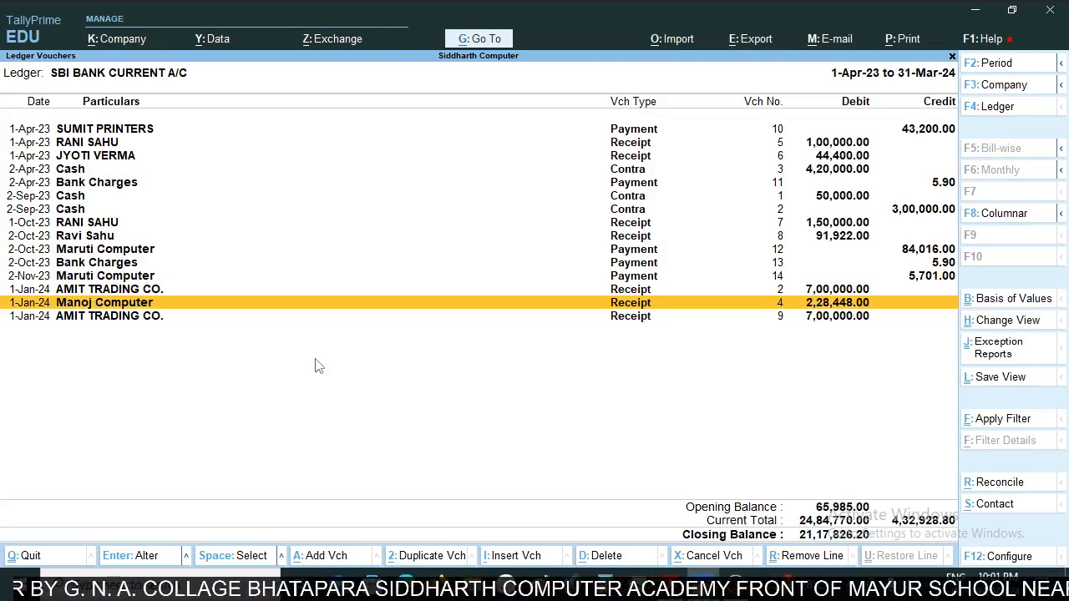
pyautogui.press('Up')
pyautogui.press('Up')
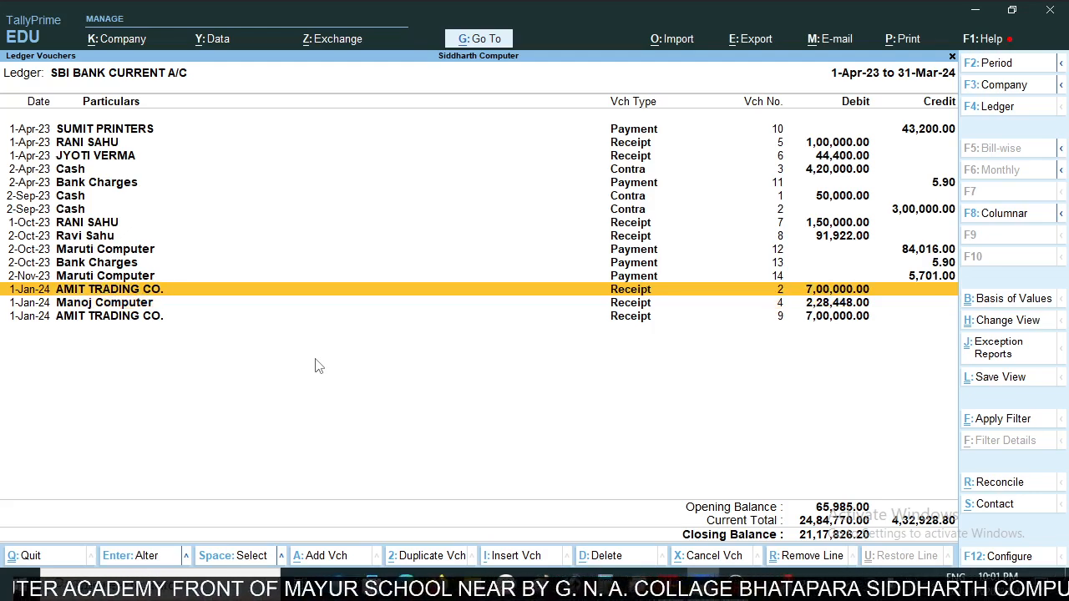
pyautogui.press('Down')
pyautogui.press('Up')
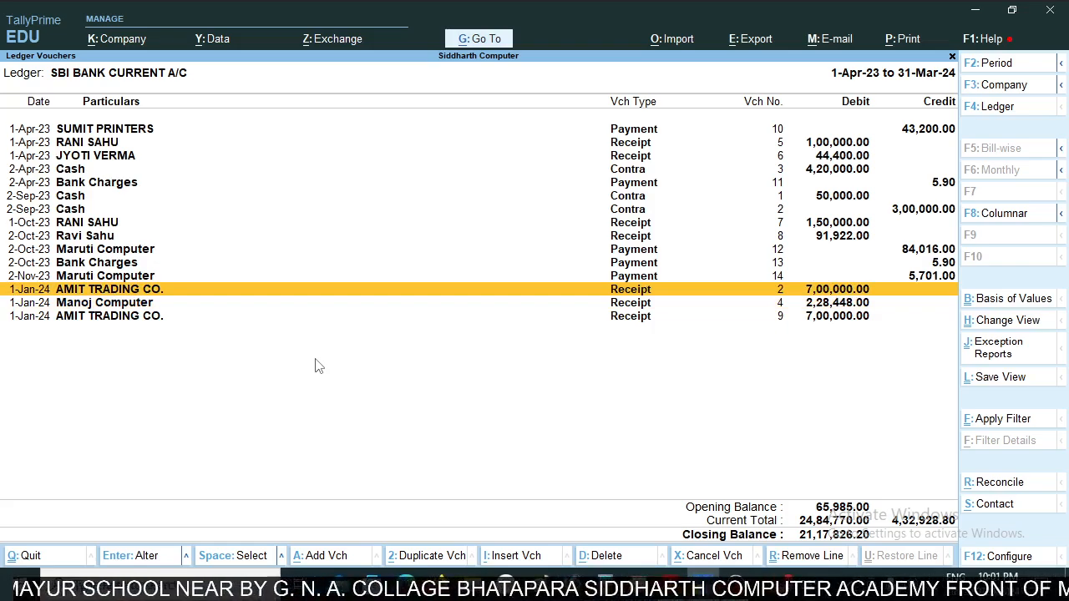
pyautogui.press('Down')
pyautogui.press('Up')
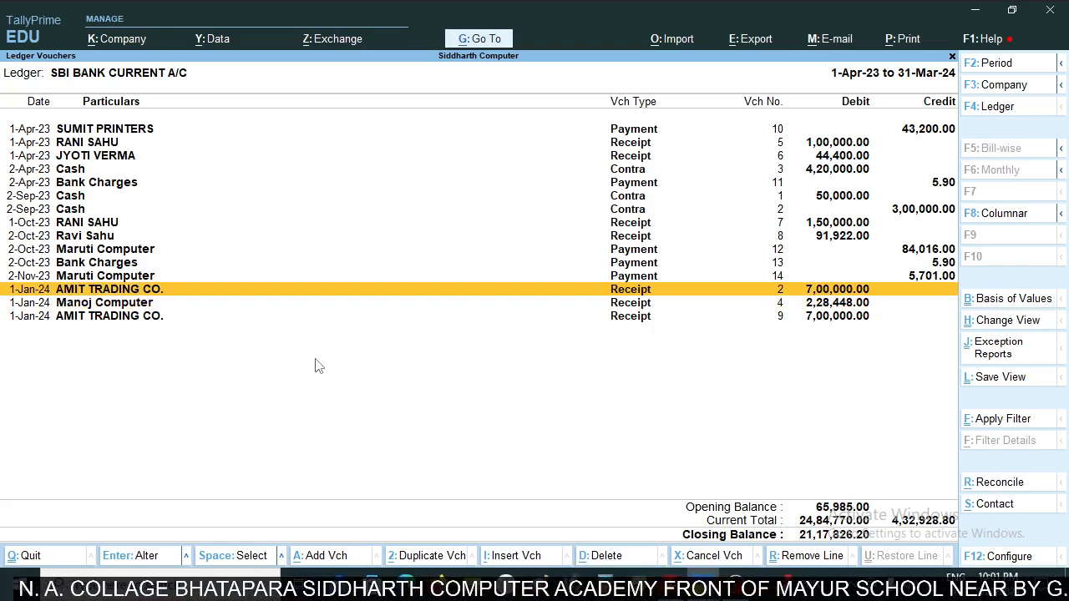
# - Delete the duplicate AMIT TRADING CO. receipt No. 2 dated 1-Jan-24 from the SBI ledger
pyautogui.press('Return')
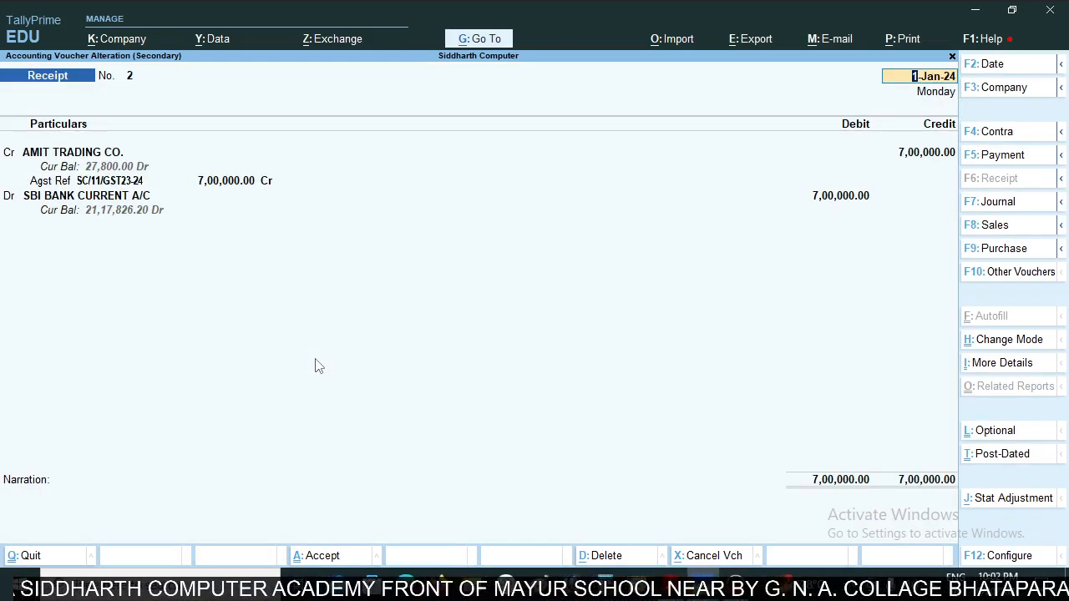
pyautogui.hotkey('alt', 'd')
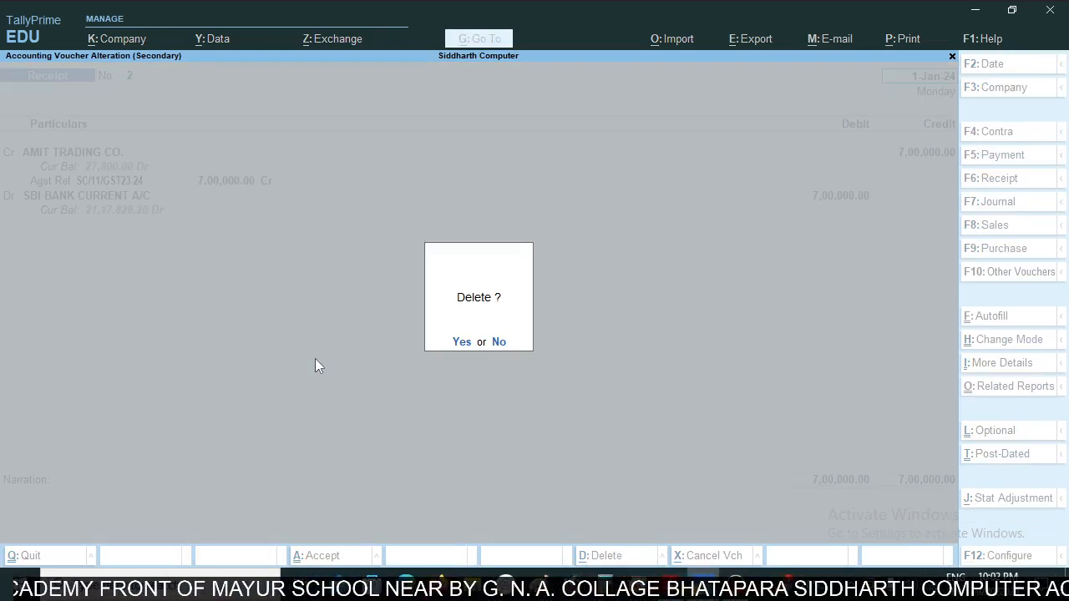
pyautogui.press('y')
pyautogui.press('Down')
pyautogui.press('Down')
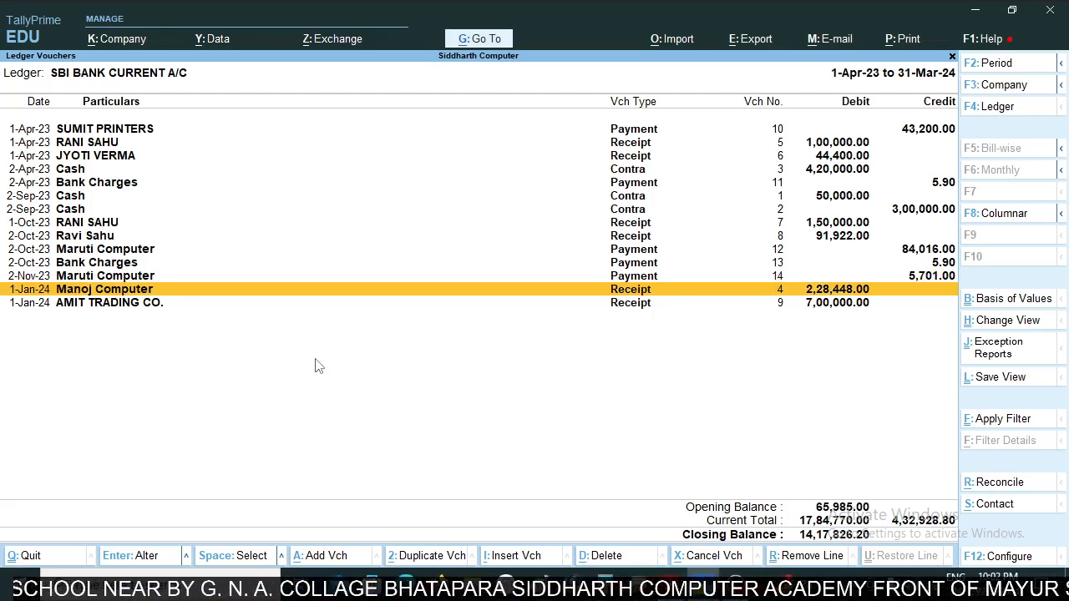
# - Check the cash handling charge row in the statement and begin a payment voucher debiting Bank Charges with 135
pyautogui.hotkey('alt', 'Tab')
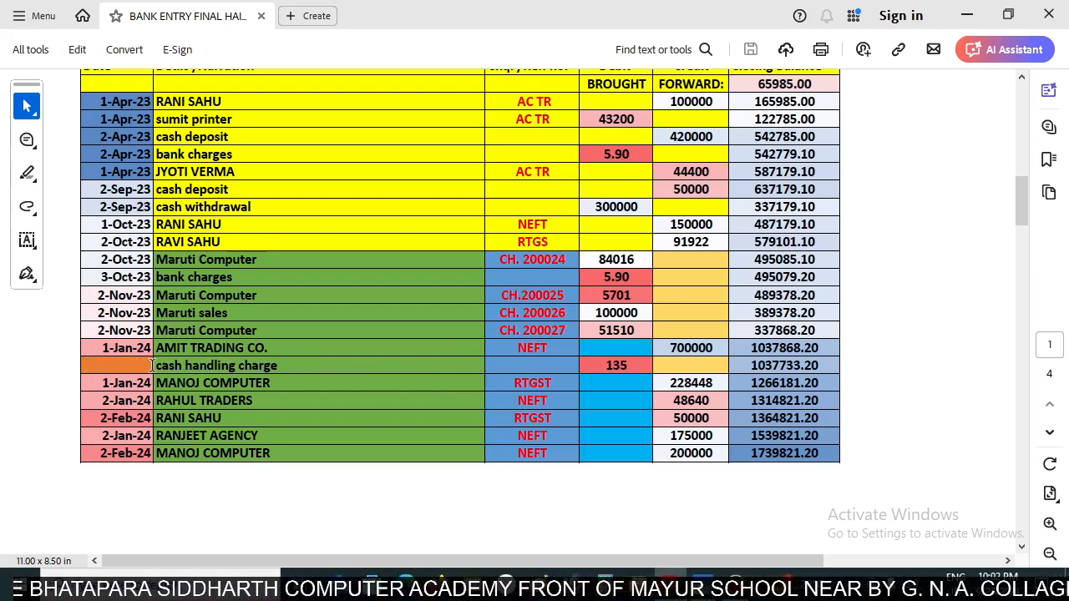
pyautogui.hotkey('alt', 'Tab')
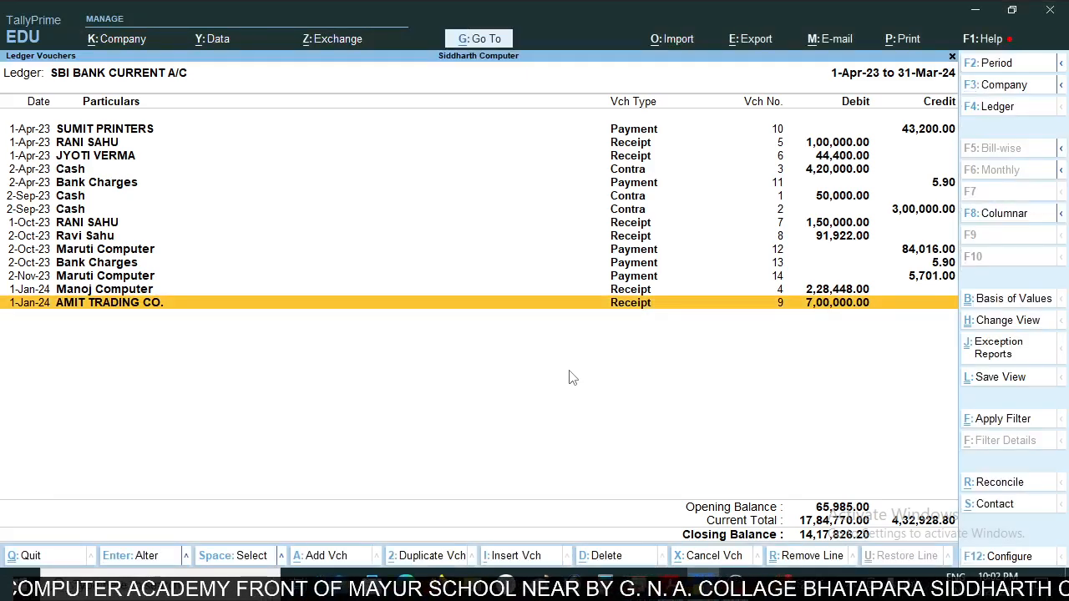
pyautogui.press('alt')
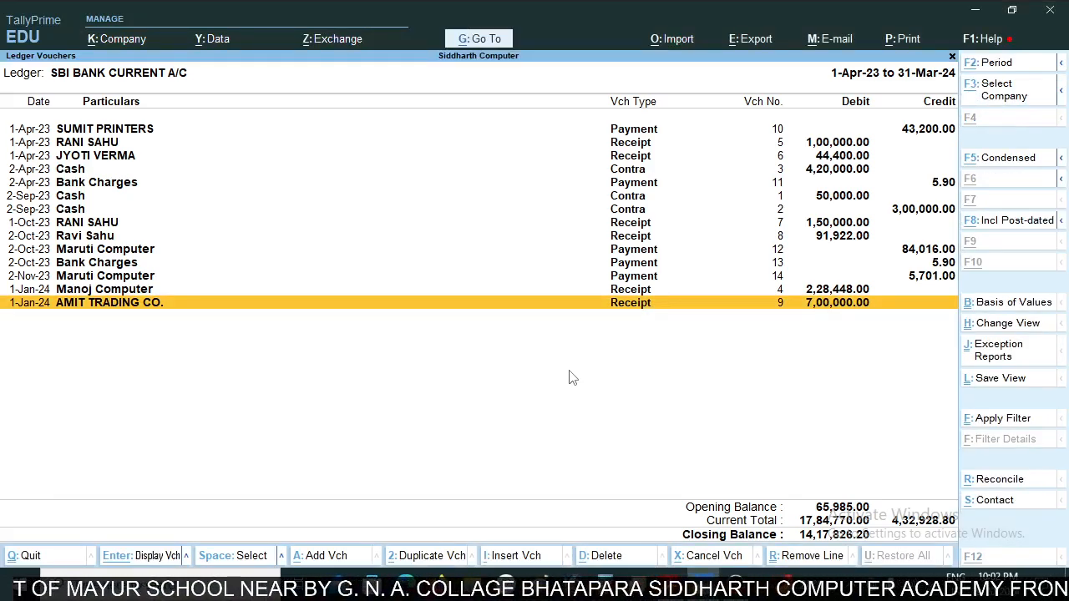
pyautogui.hotkey('alt', 'a')
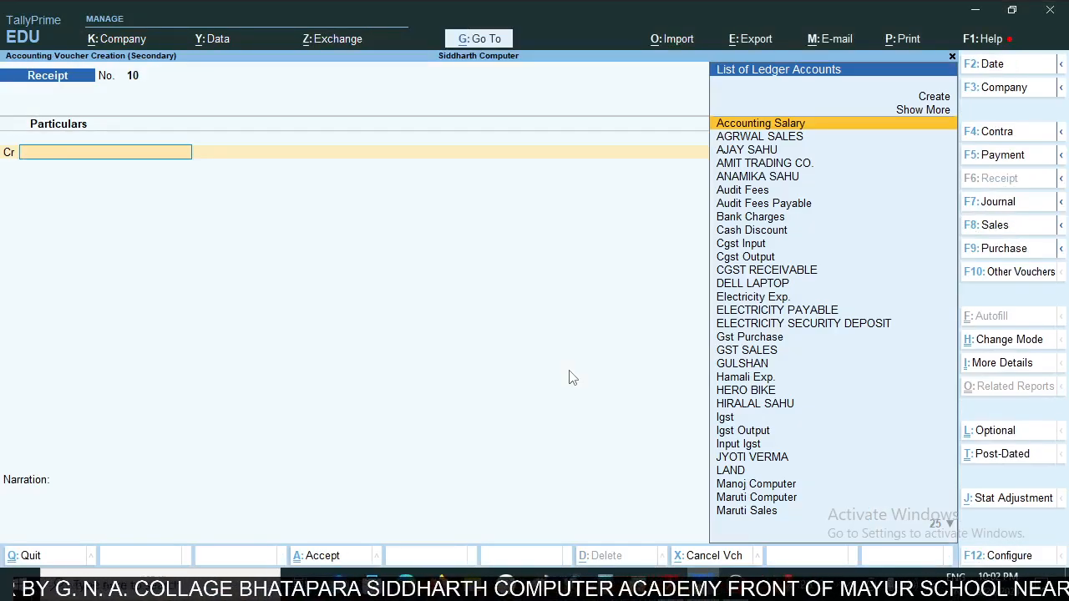
pyautogui.press('F5')
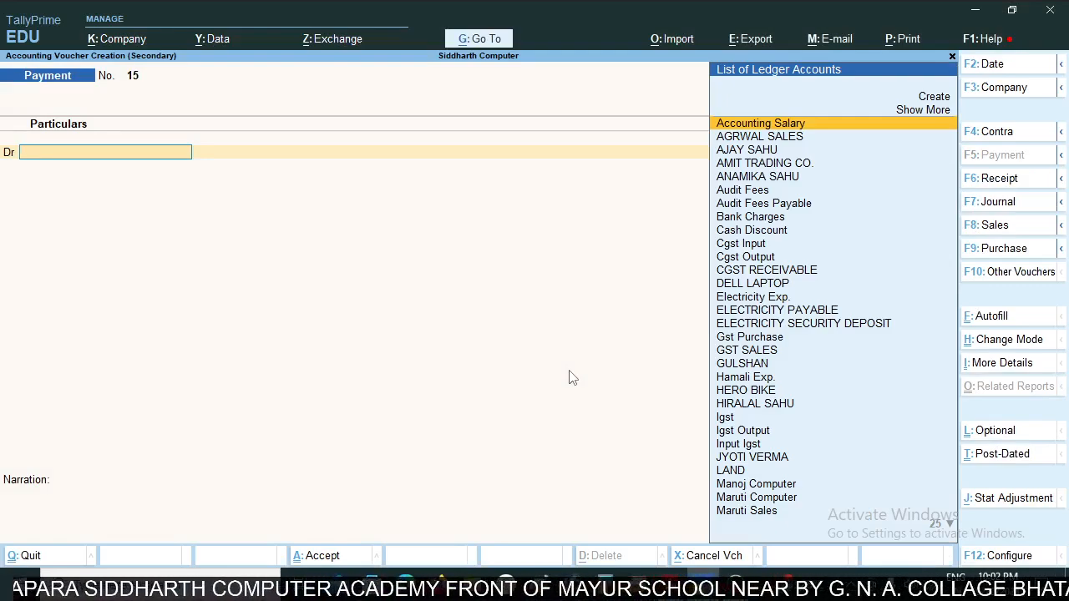
pyautogui.write('Bank')
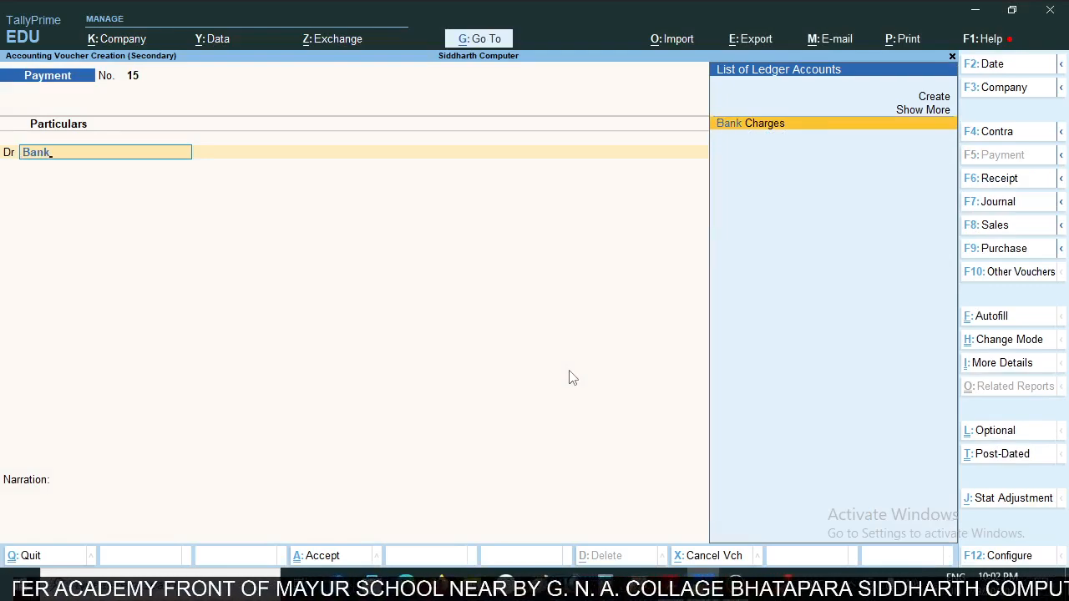
pyautogui.press('Return')
pyautogui.write('135')
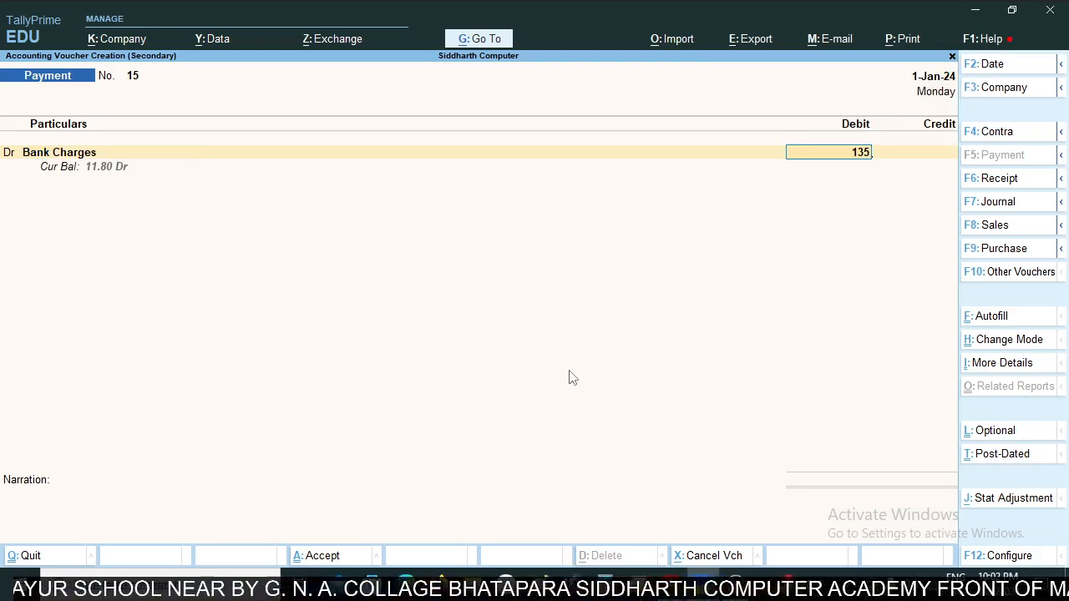
# - Credit SBI BANK CURRENT A/C with 135 in the Bank Charges payment voucher
pyautogui.press('Return')
pyautogui.press('Return')
pyautogui.press('Return')
pyautogui.press('Return')
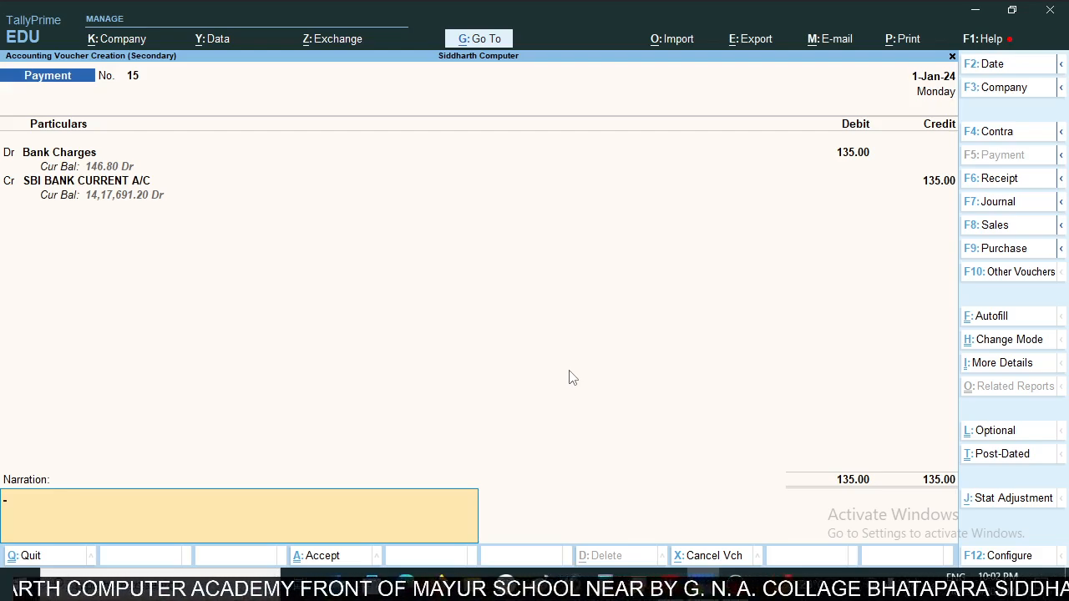
# - Enter the narration "cash handling charges" in the Bank Charges payment voucher, following the statement's wording
pyautogui.hotkey('alt', 'Tab')
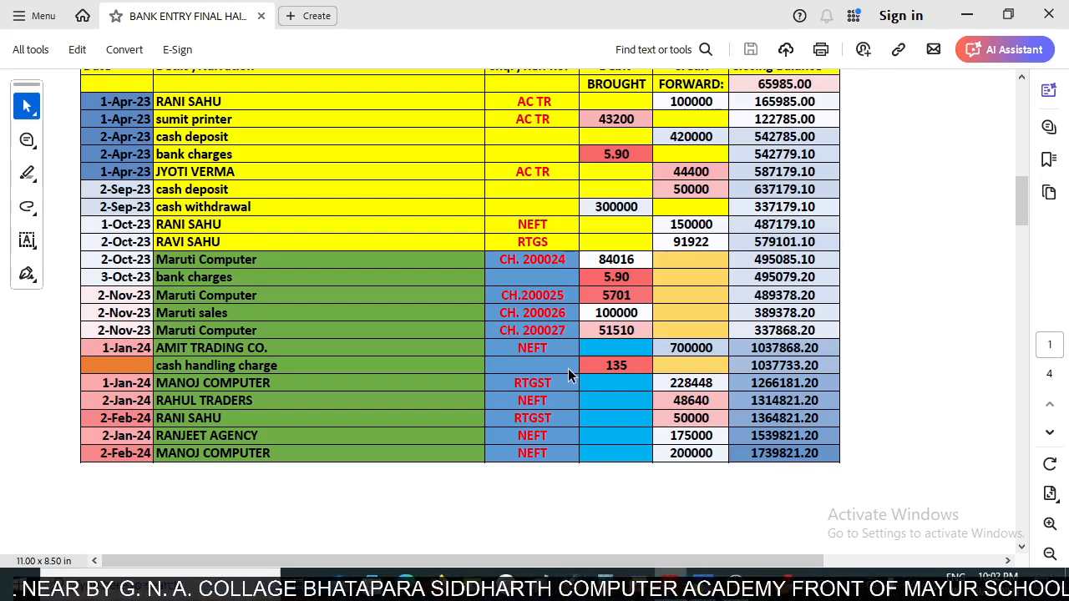
pyautogui.hotkey('alt', 'Tab')
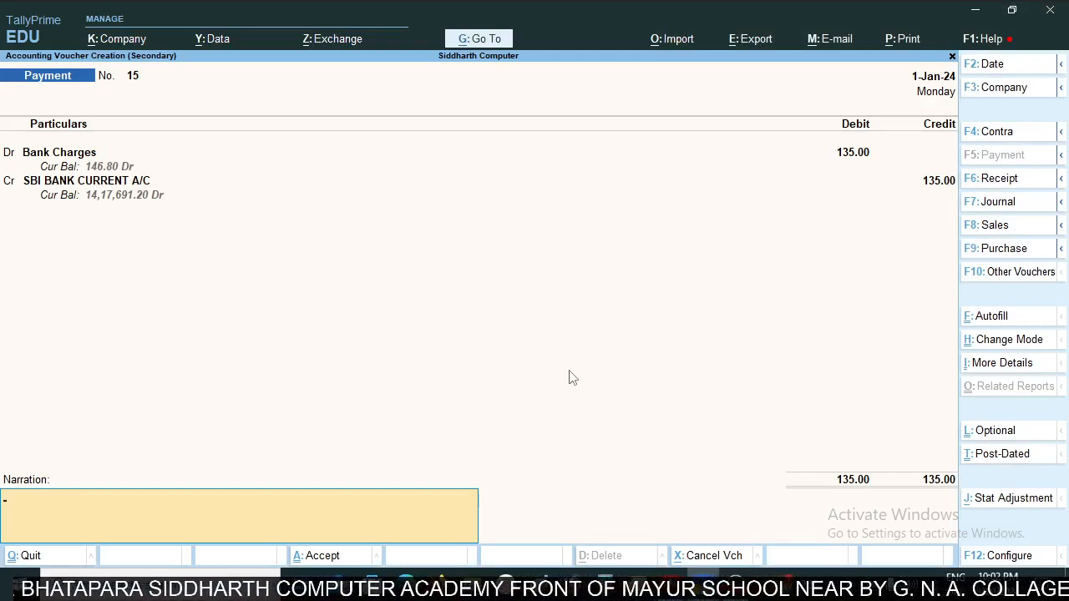
pyautogui.write('sh handl')
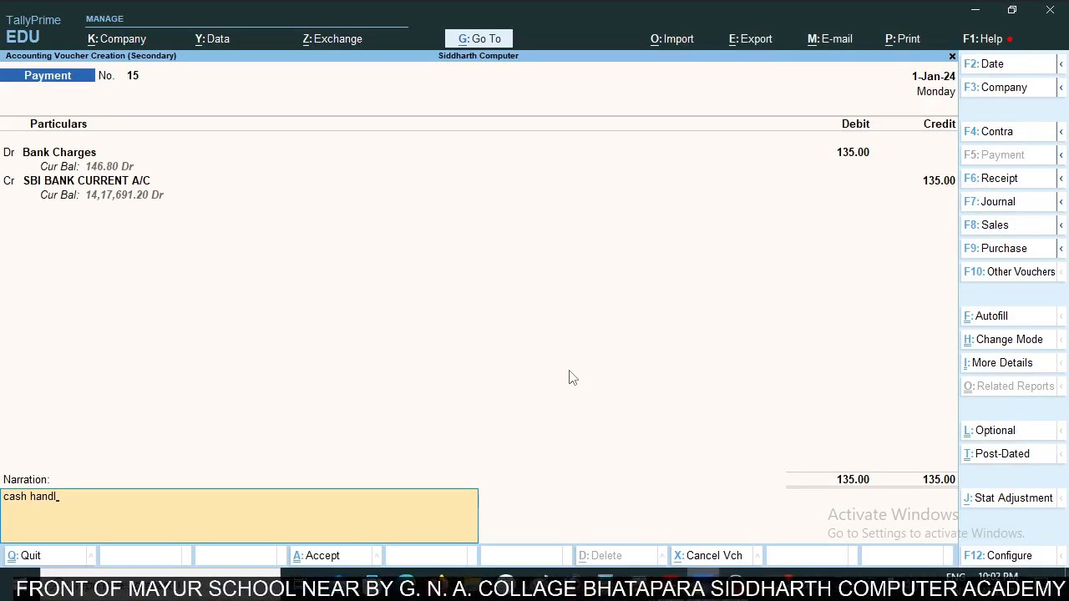
pyautogui.hotkey('alt', 'Tab')
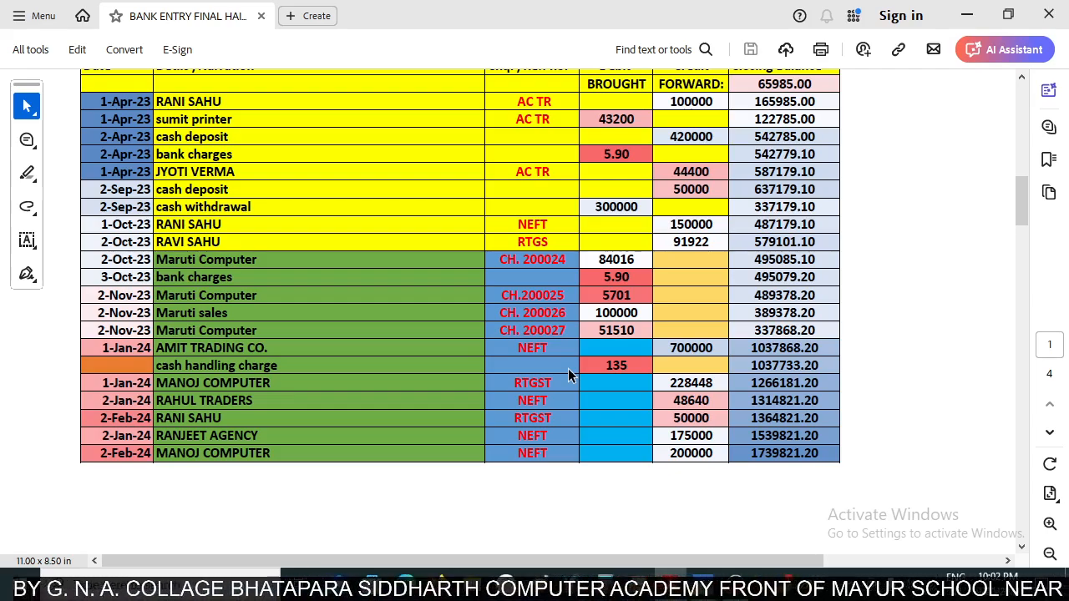
pyautogui.hotkey('alt', 'Tab')
pyautogui.write('ling')
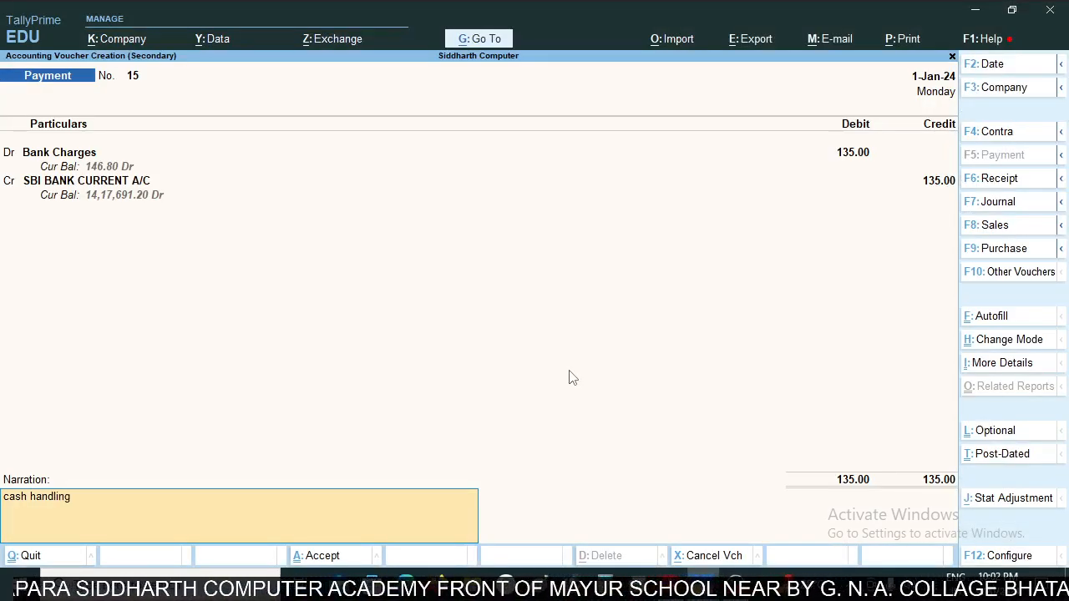
pyautogui.write(' charge')
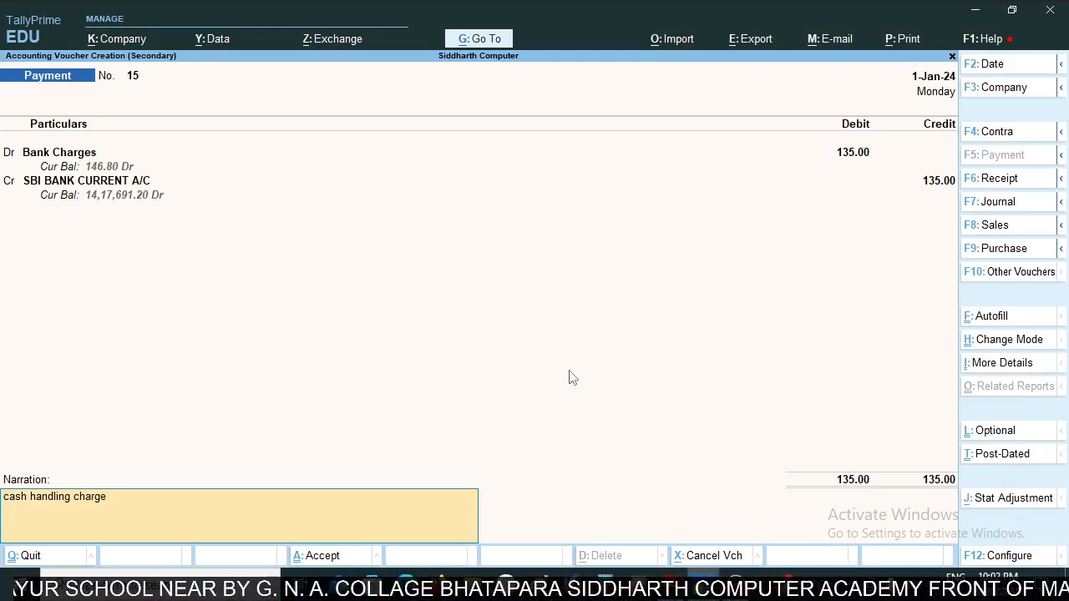
pyautogui.write('s')
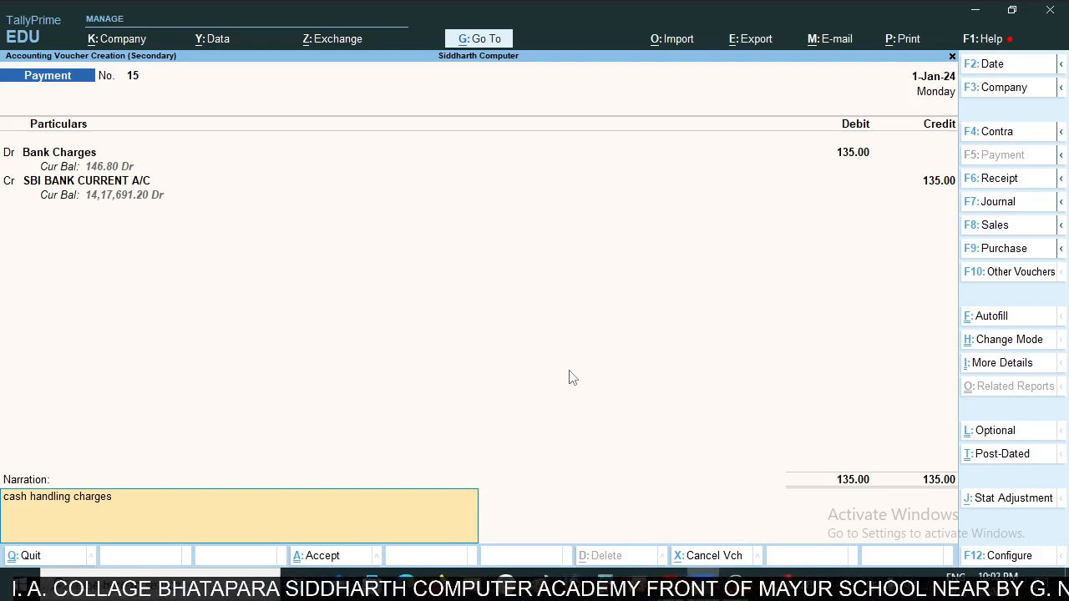
pyautogui.press('Return')
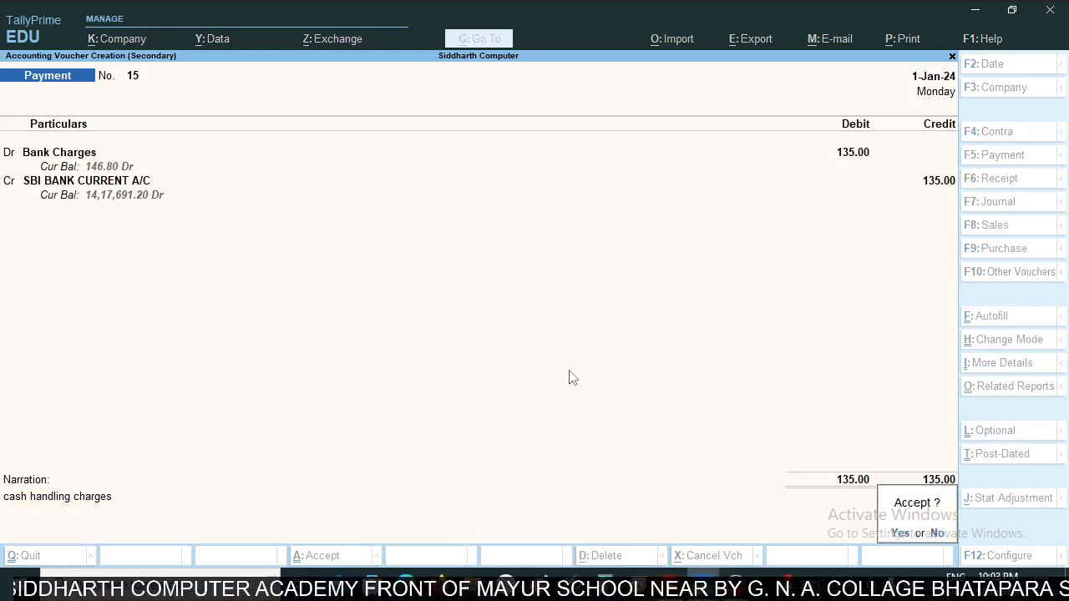
# - Check the cash handling charge row in the statement and save the Bank Charges payment voucher
pyautogui.hotkey('alt', 'Tab')
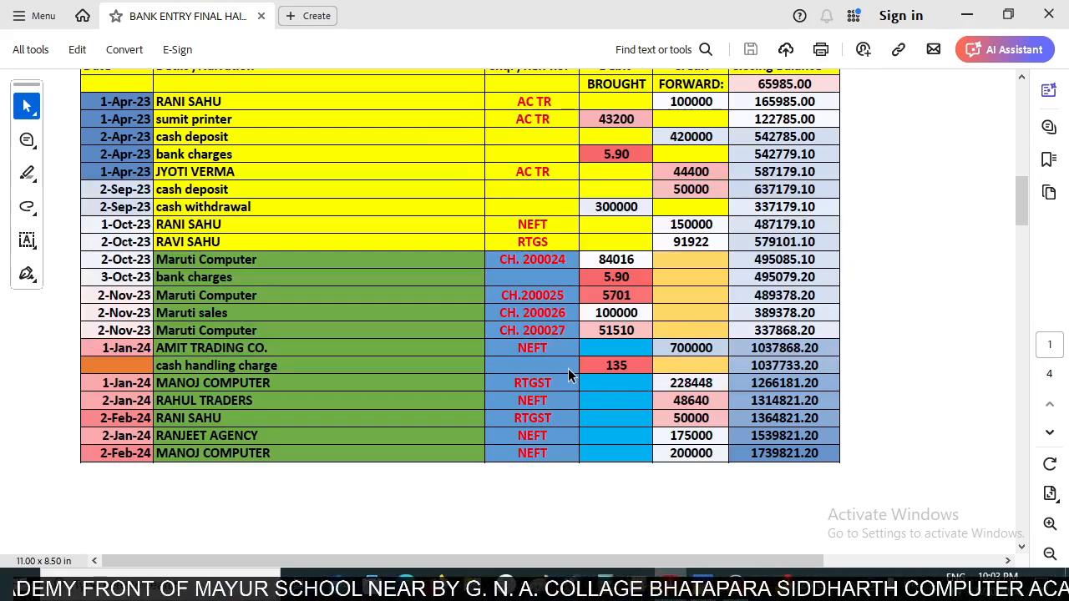
pyautogui.hotkey('alt', 'Tab')
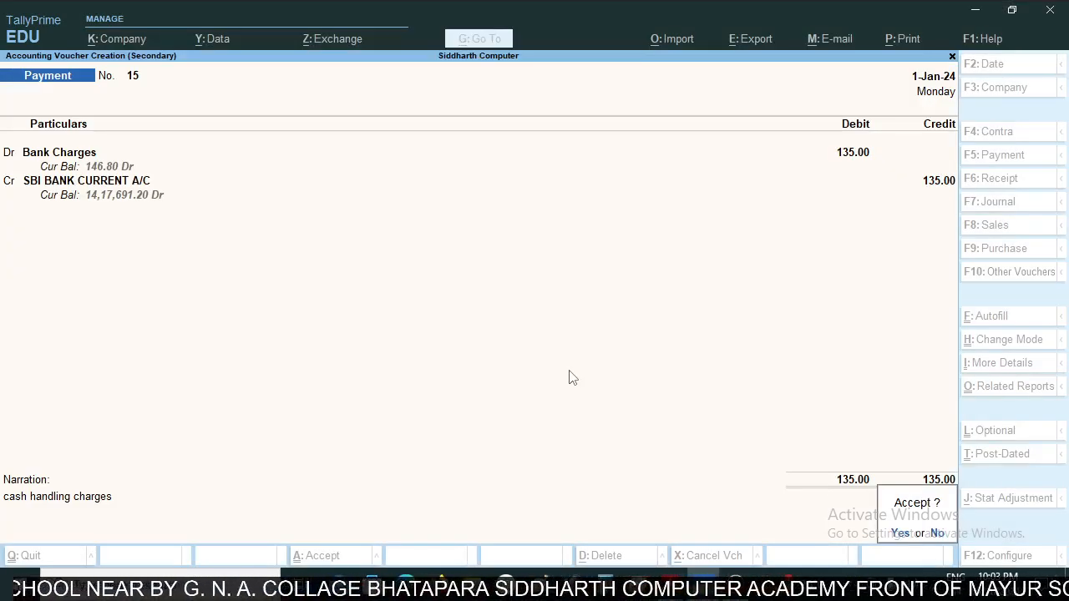
pyautogui.press('y')
pyautogui.press('Down')
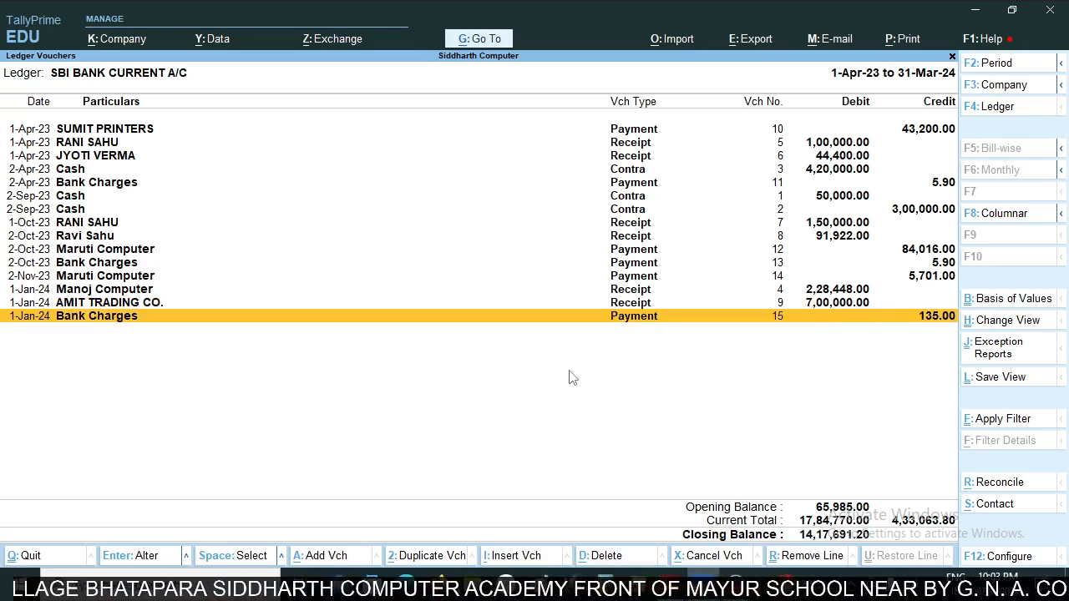
# - Check the 1-Jan-24 MANOJ COMPUTER row in the statement and open the matching Manoj Computer receipt for alteration
pyautogui.hotkey('alt', 'Tab')
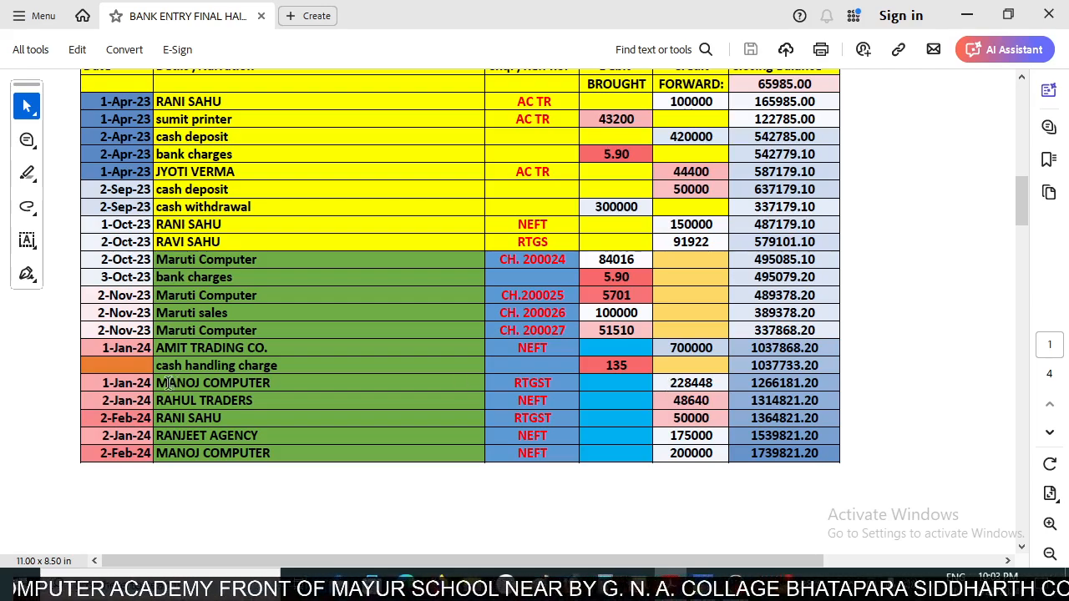
pyautogui.hotkey('alt', 'Tab')
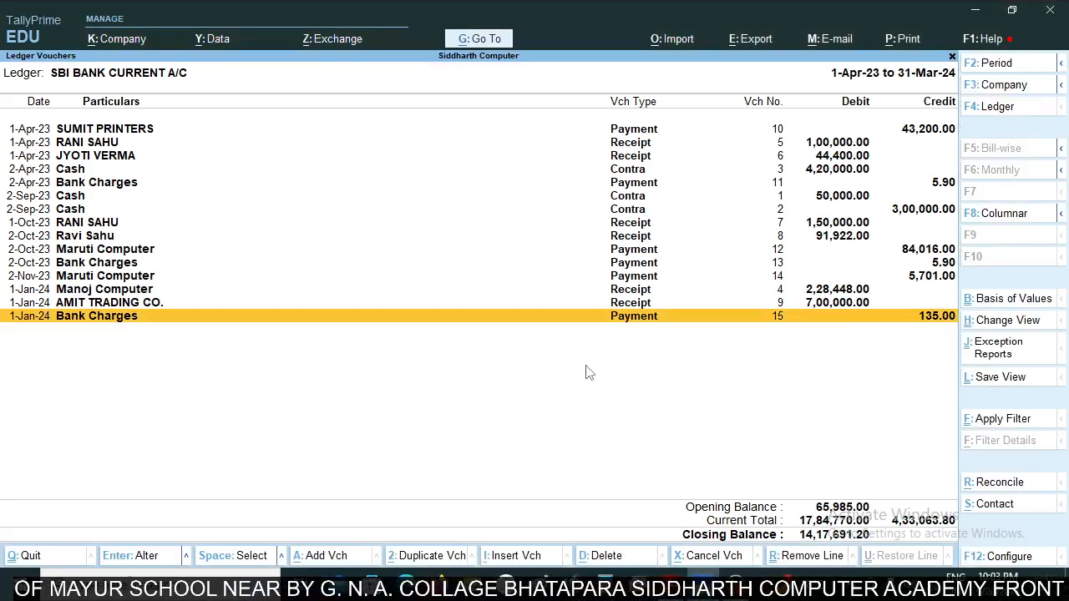
pyautogui.click(814, 293)
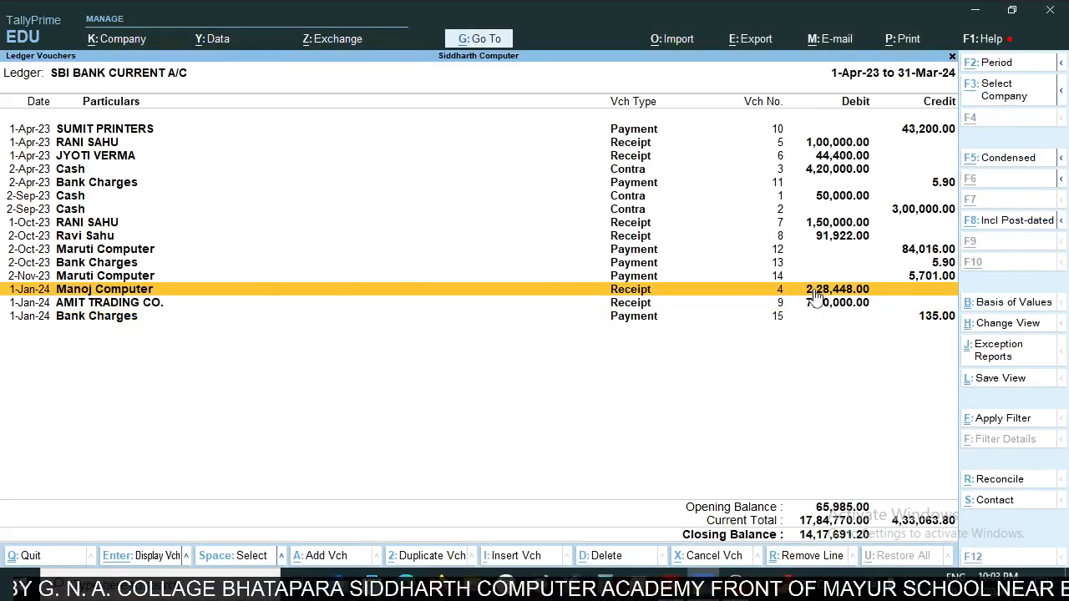
pyautogui.hotkey('alt', 'Tab')
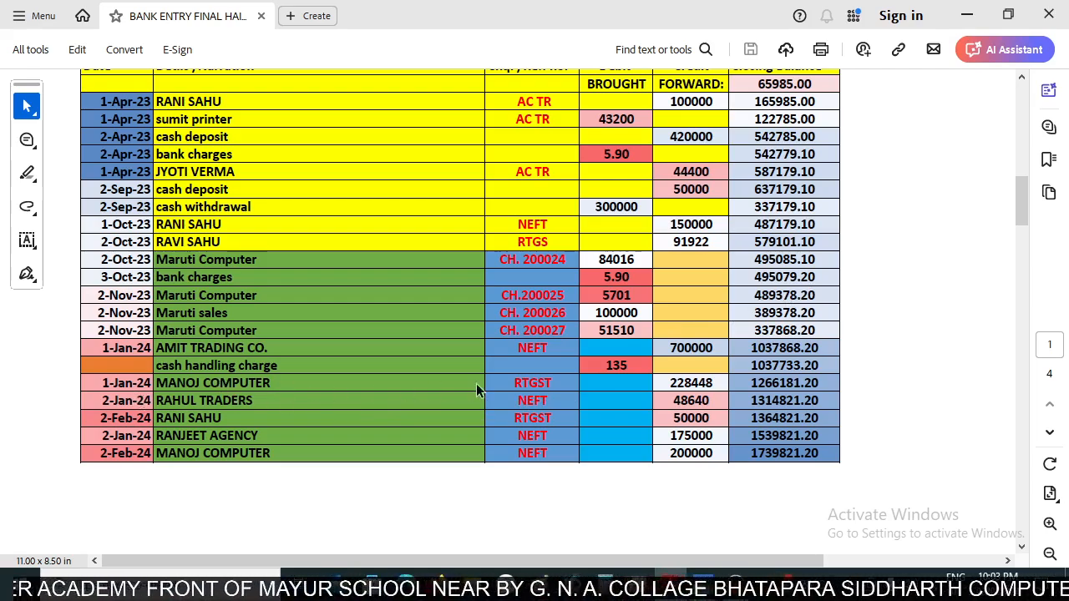
pyautogui.hotkey('alt', 'Tab')
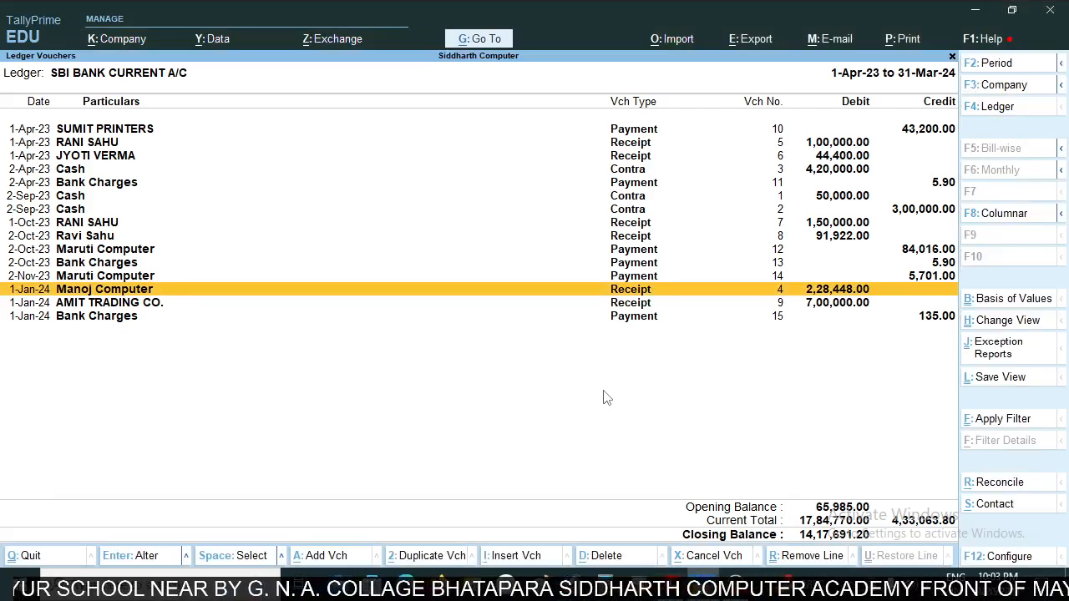
pyautogui.press('Return')
# - Add the narration "rtgs" to the Manoj Computer receipt, keeping its other details, and save it
pyautogui.press('Return')
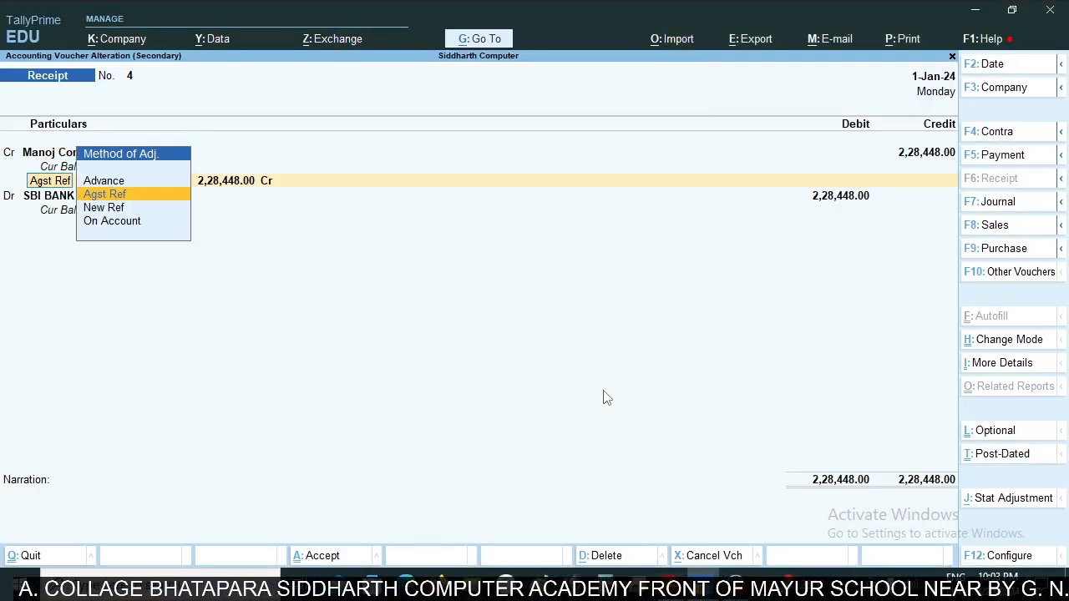
pyautogui.press('Return')
pyautogui.press('Return')
pyautogui.press('Return')
pyautogui.press('Return')
pyautogui.press('Return')
pyautogui.press('Return')
pyautogui.press('Return')
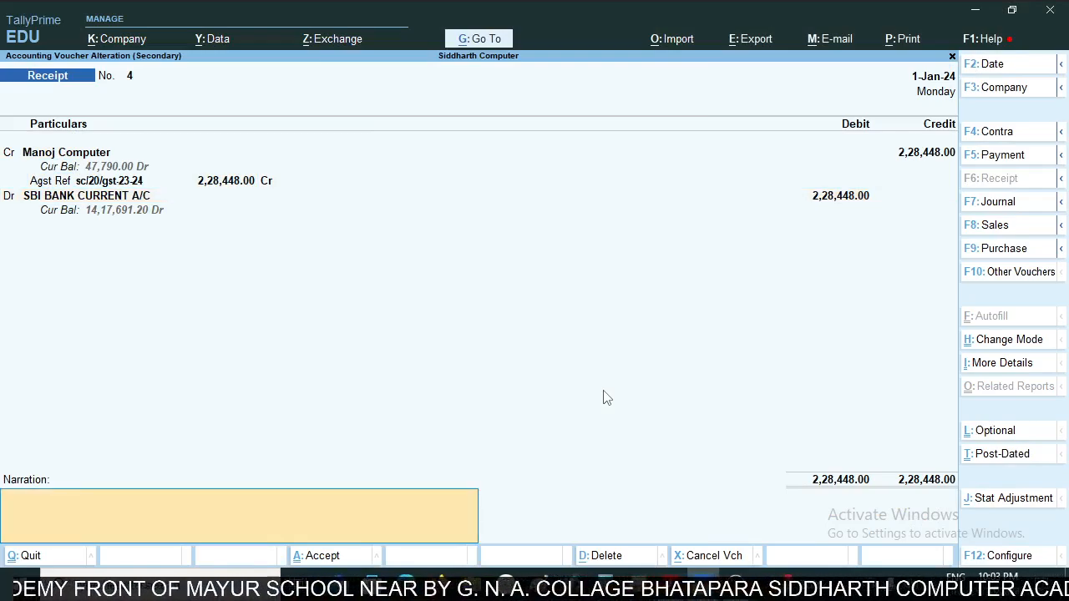
pyautogui.write('rt')
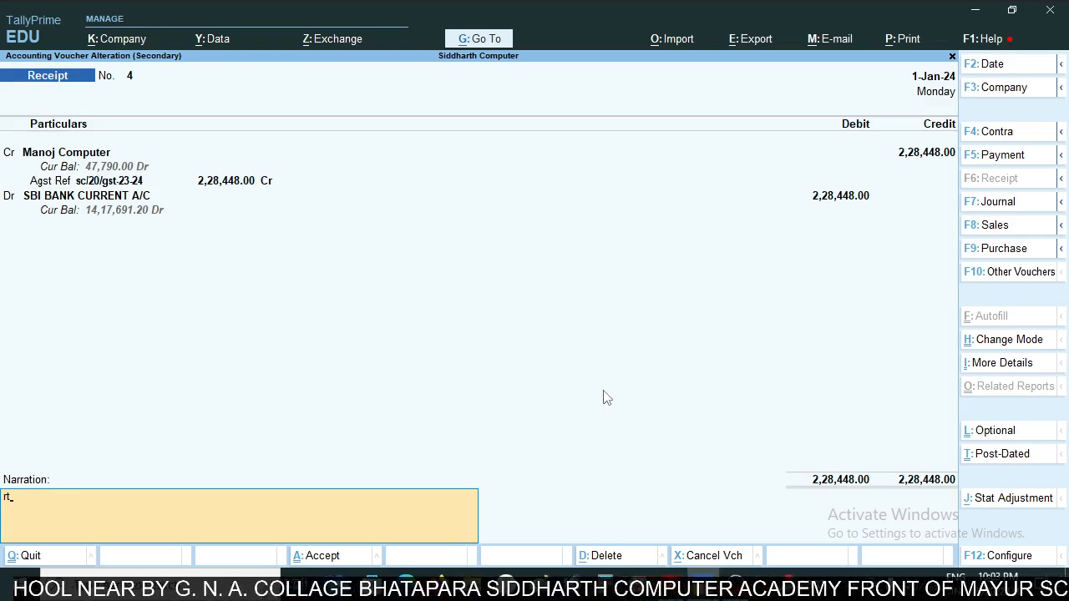
pyautogui.write('gs')
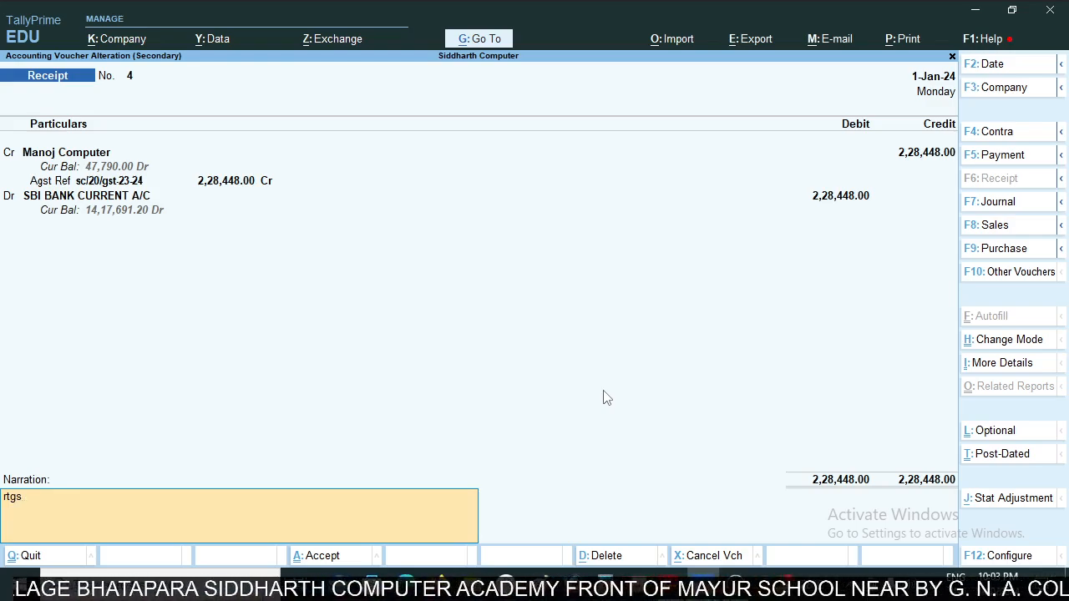
pyautogui.press('Return')
pyautogui.press('Return')
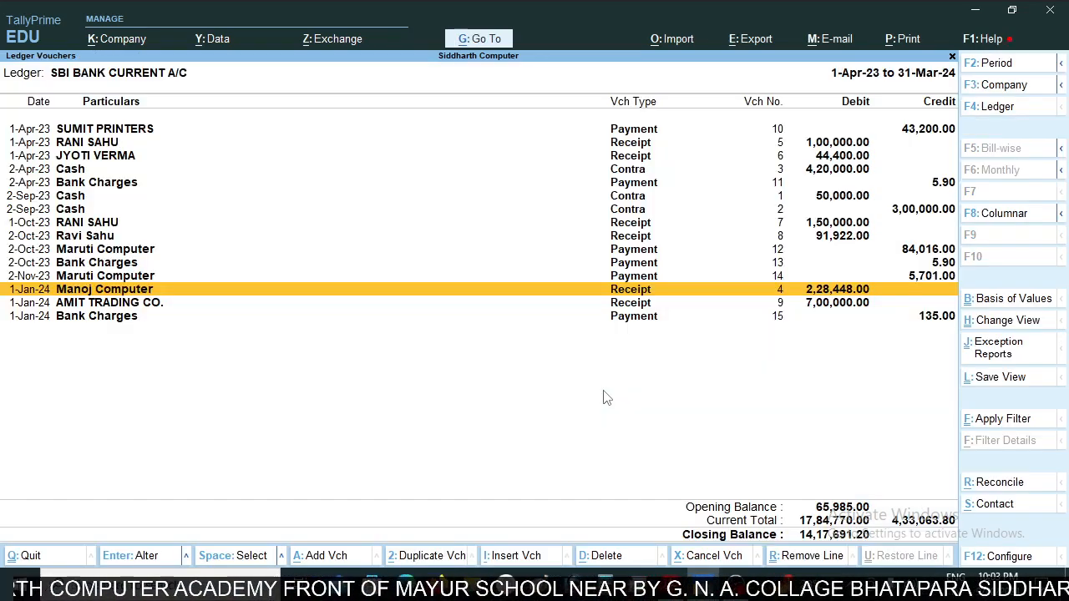
# - Check the RAHUL TRADERS row in the statement and begin a receipt voucher crediting Rahul Traders
pyautogui.hotkey('alt', 'Tab')
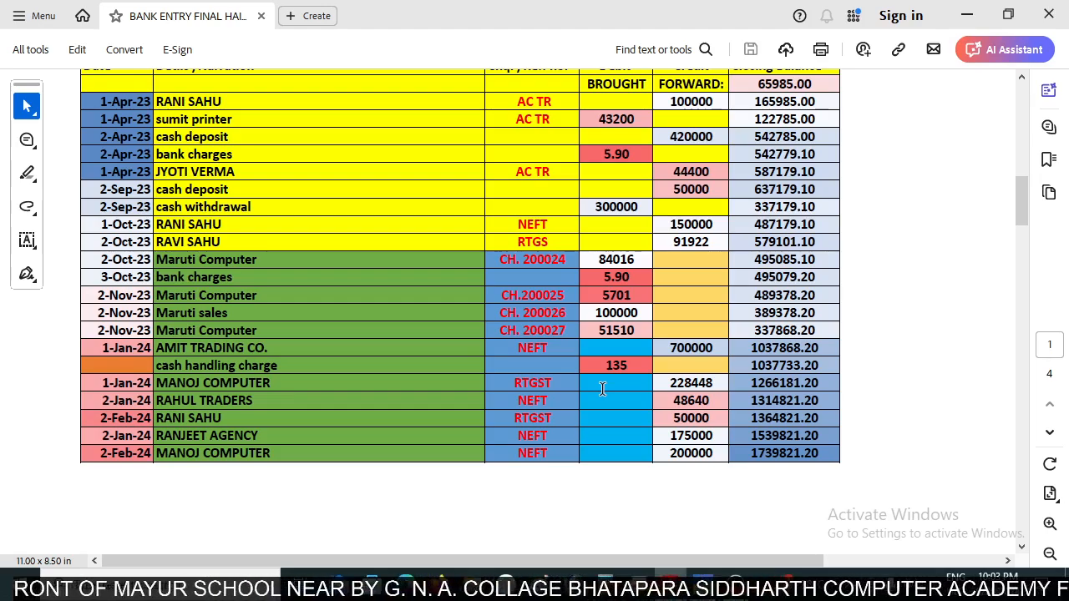
pyautogui.scroll(-1, 675, 361)
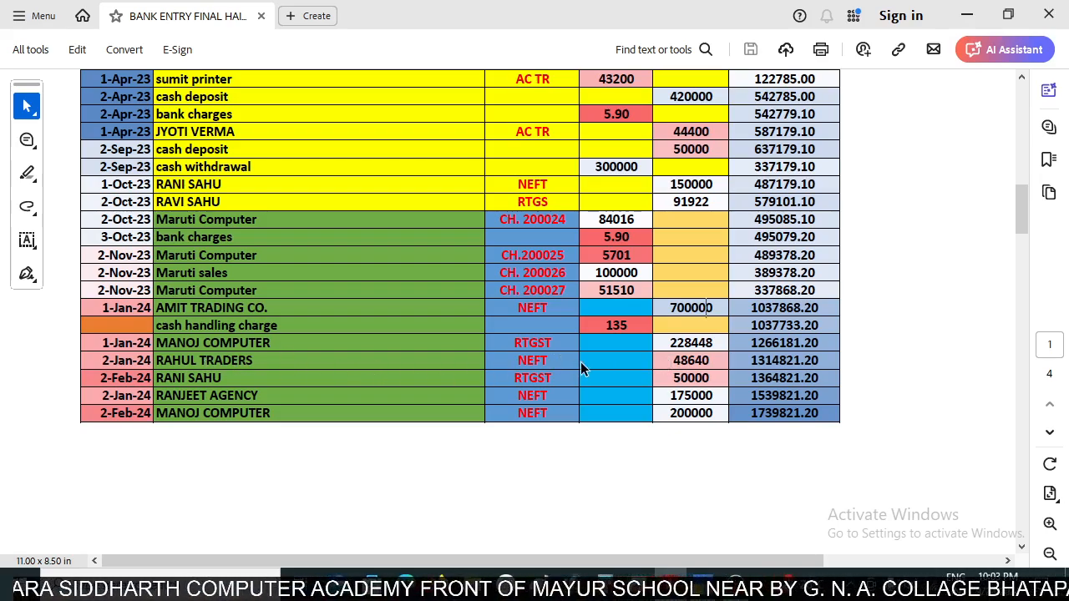
pyautogui.hotkey('alt', 'Tab')
pyautogui.press('alt')
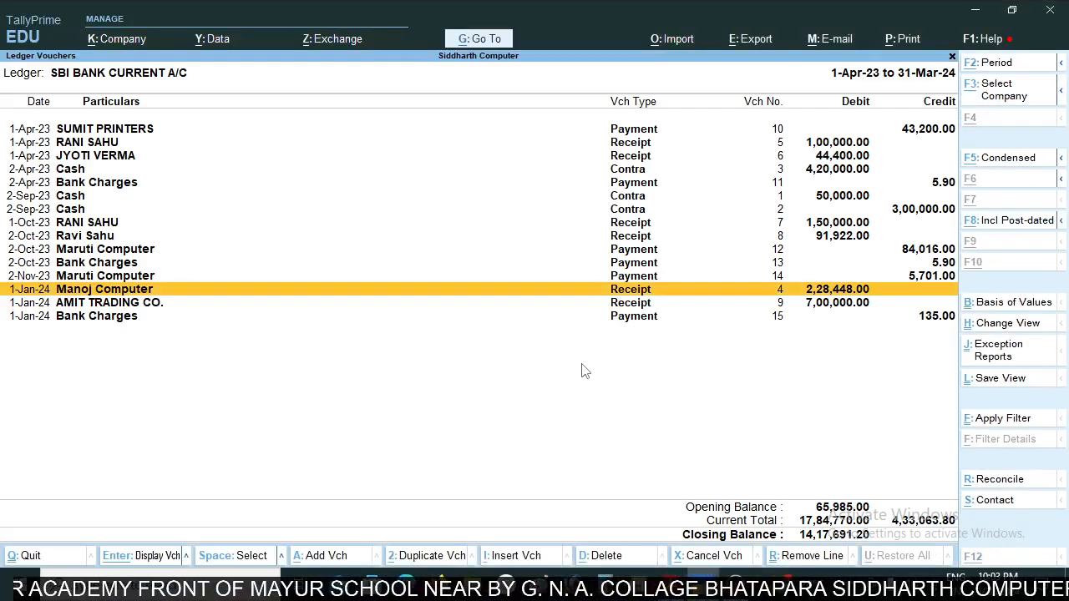
pyautogui.hotkey('alt', 'a')
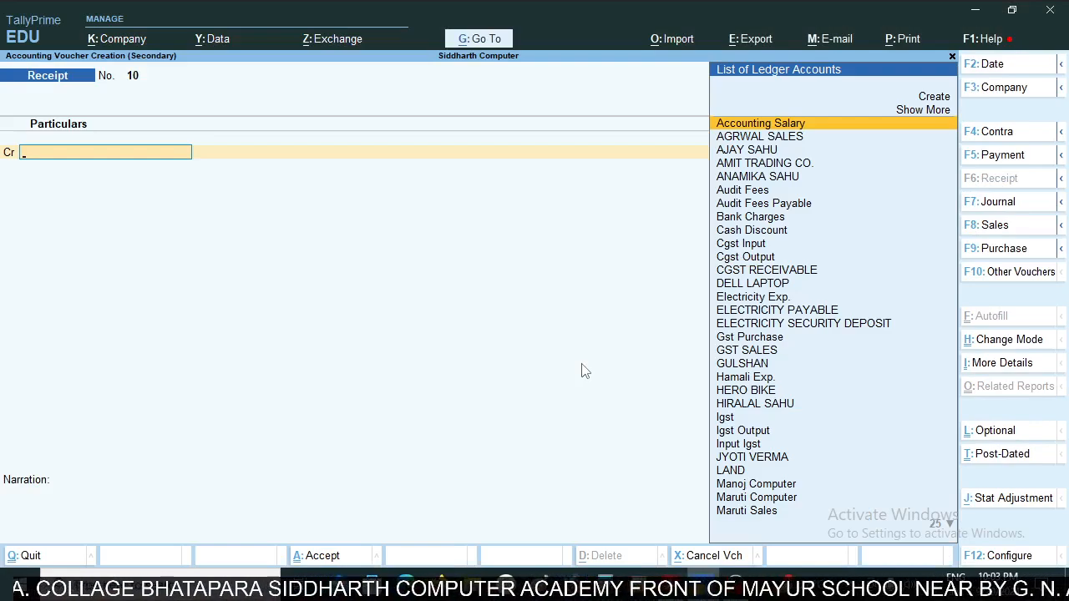
pyautogui.write('Rahu')
pyautogui.press('Return')
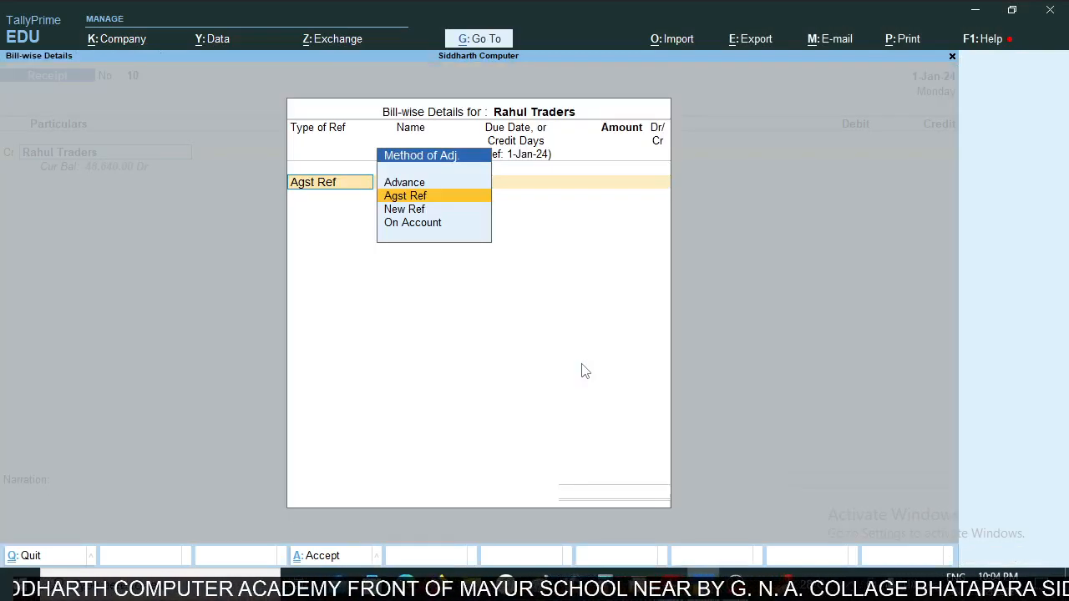
# - Allocate 48640 to Rahul Traders as On Account and debit SBI BANK CURRENT A/C in the receipt
pyautogui.press('Down')
pyautogui.press('Down')
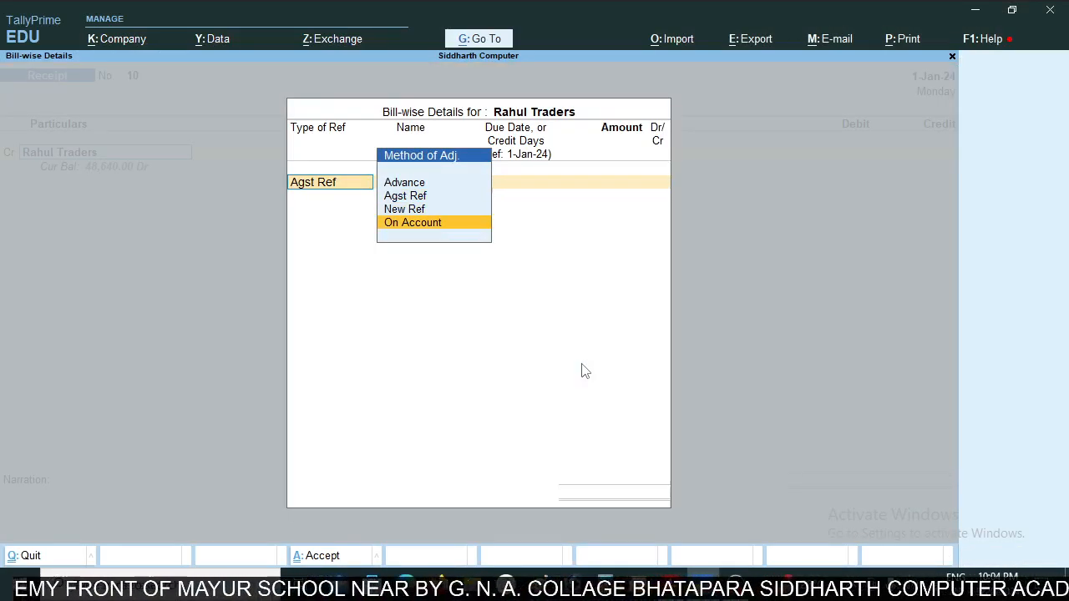
pyautogui.press('Return')
pyautogui.hotkey('alt', 'Tab')
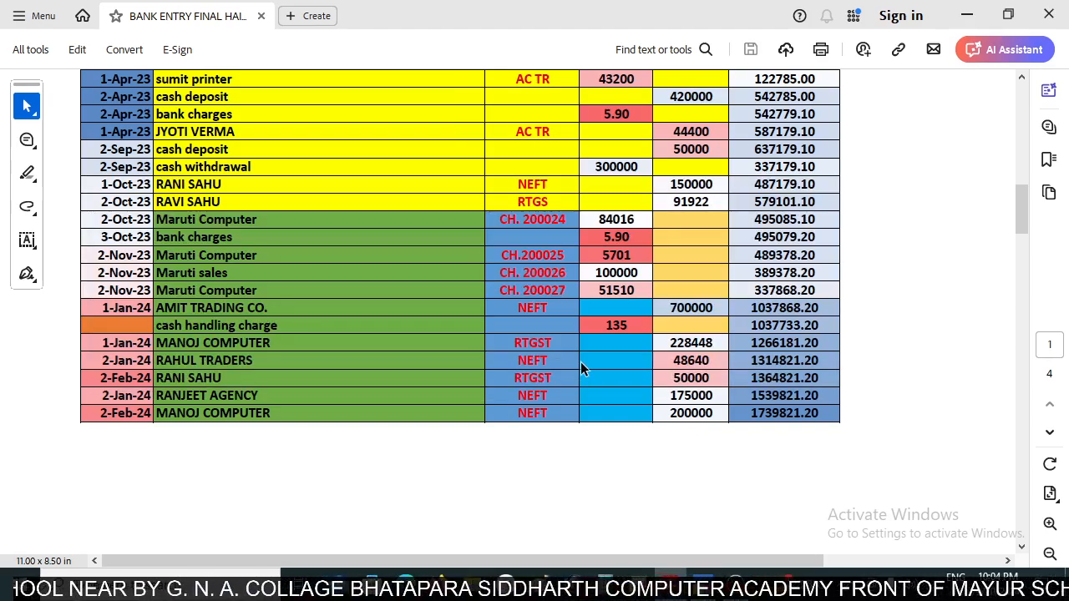
pyautogui.hotkey('alt', 'Tab')
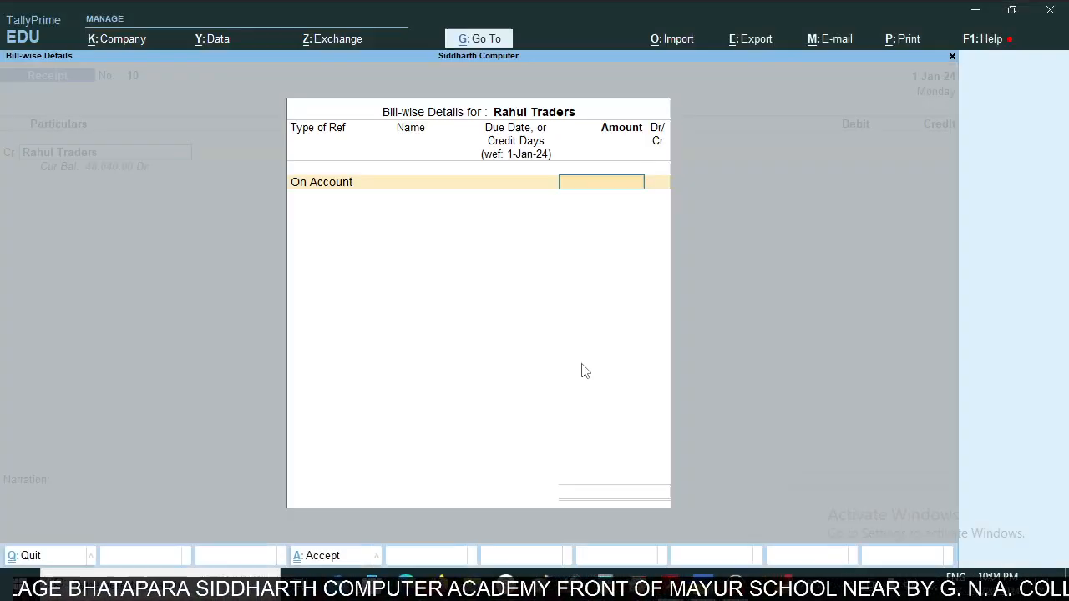
pyautogui.write('48,640')
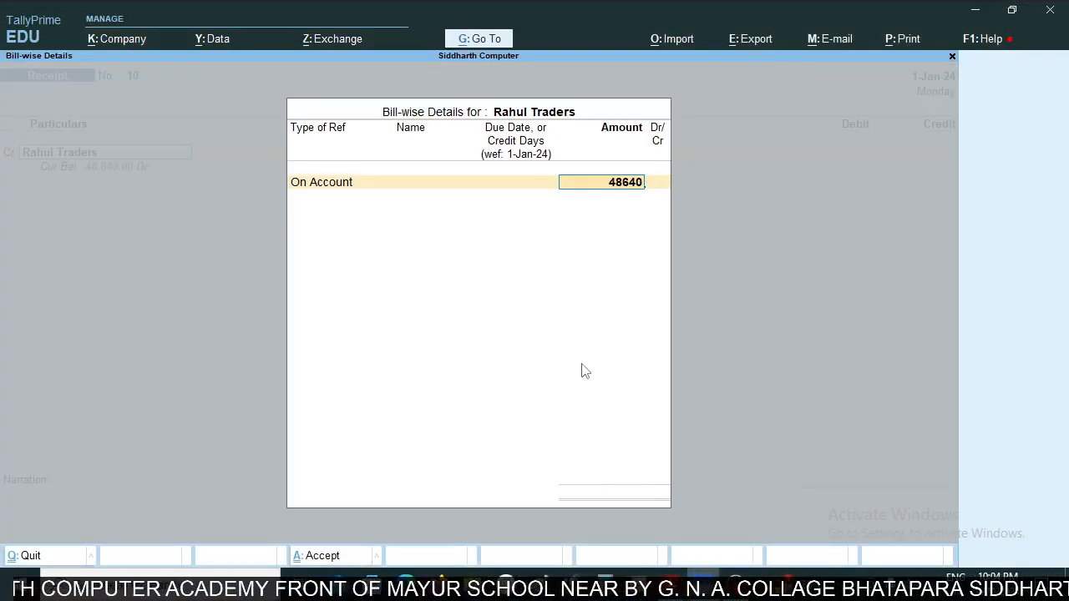
pyautogui.press('Return')
pyautogui.press('Return')
pyautogui.press('Return')
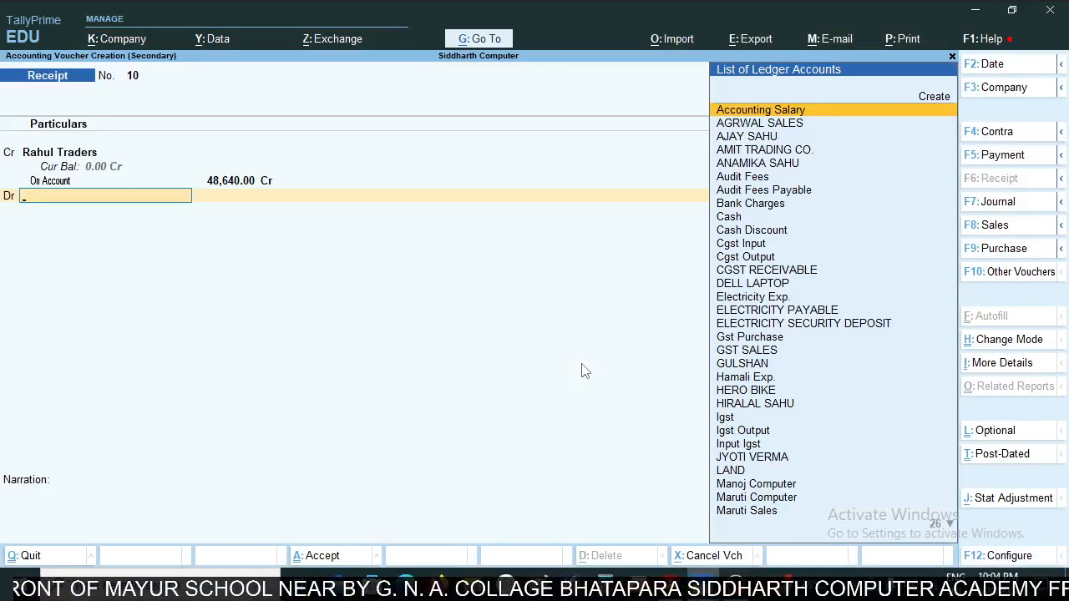
pyautogui.write('Sbi')
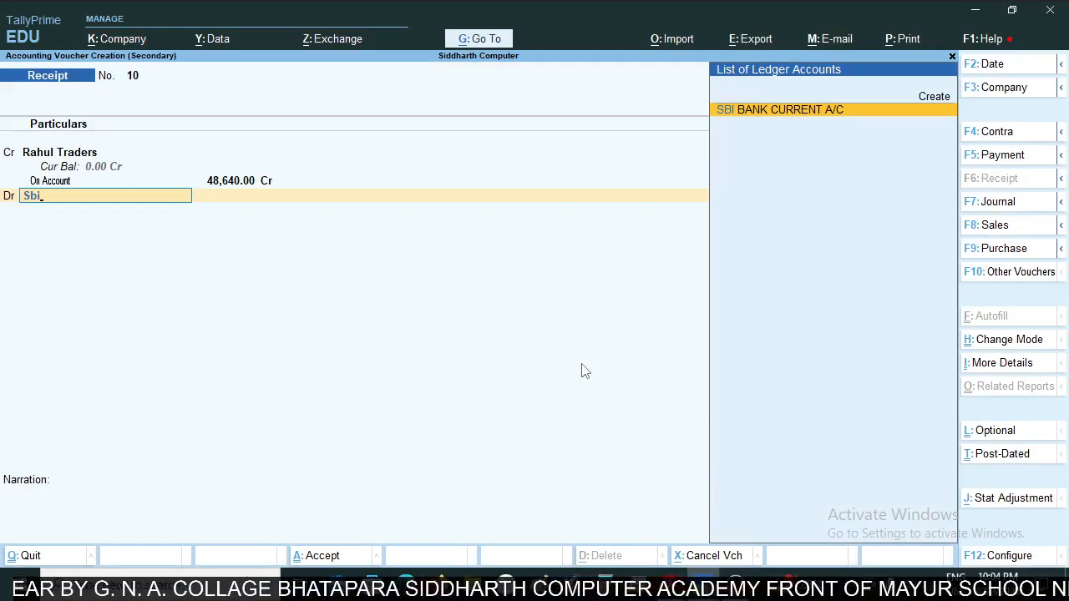
pyautogui.press('Return')
# - Look up the RAHUL TRADERS date in the statement, set the receipt's voucher date to 2-Jan-24 and save it
pyautogui.hotkey('alt', 'Tab')
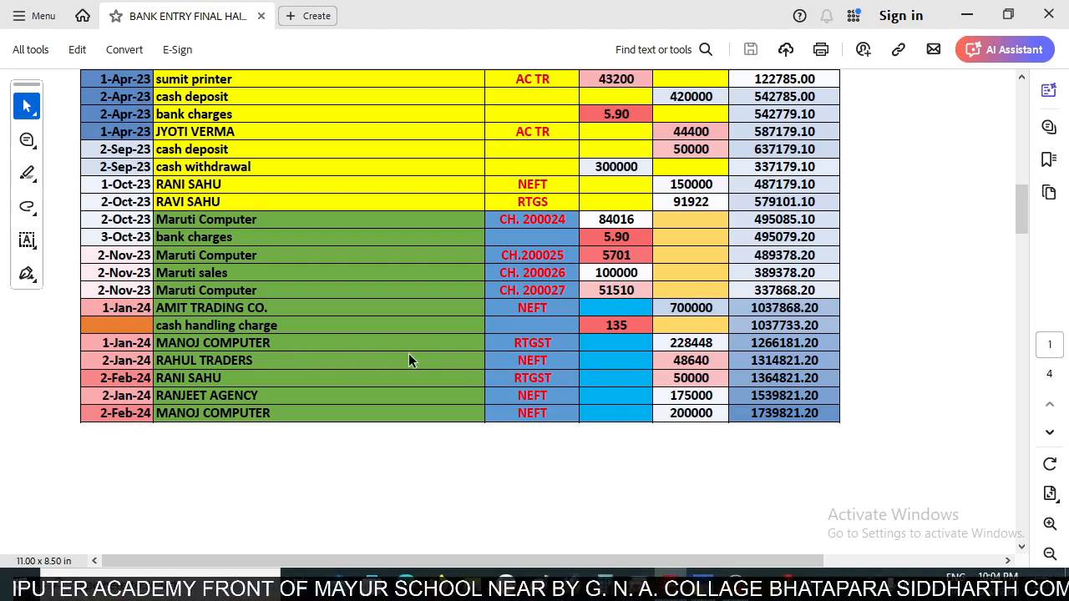
pyautogui.hotkey('alt', 'Tab')
pyautogui.press('F2')
pyautogui.write('2')
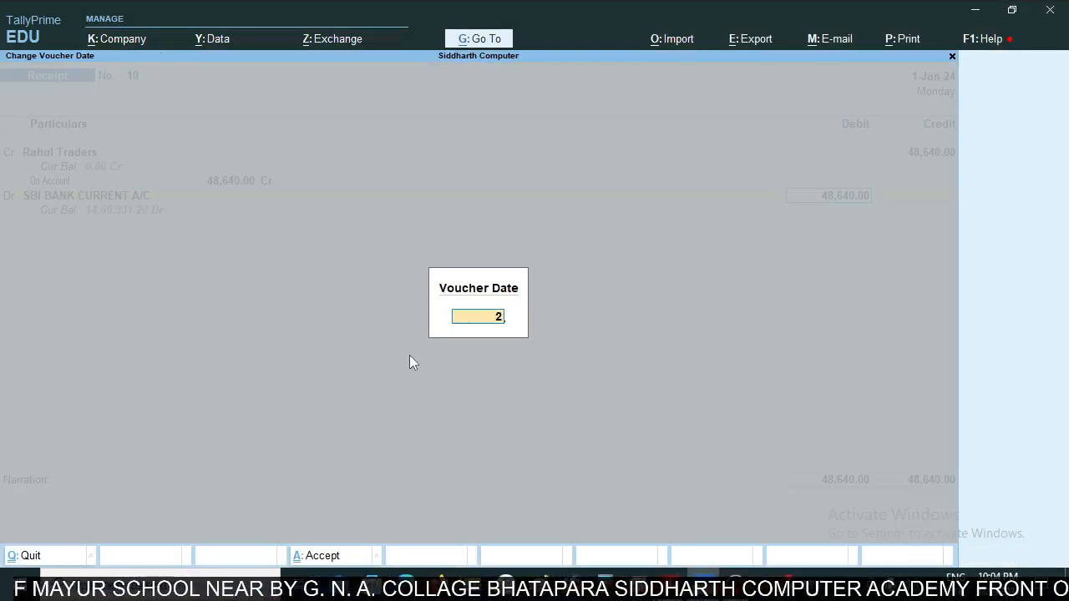
pyautogui.write('jan')
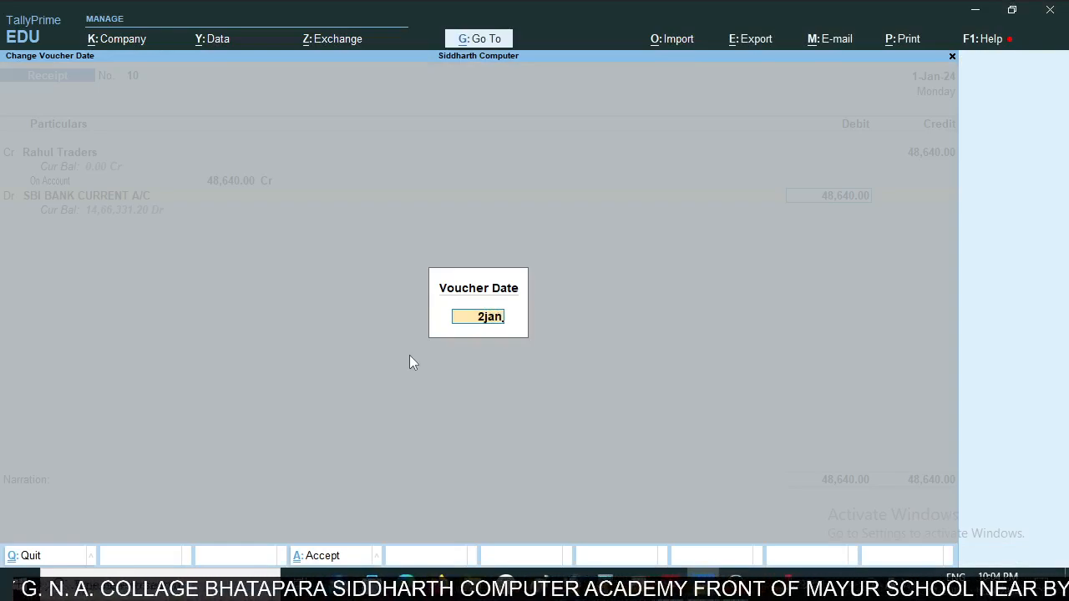
pyautogui.press('Return')
pyautogui.hotkey('ctrl', 'a')
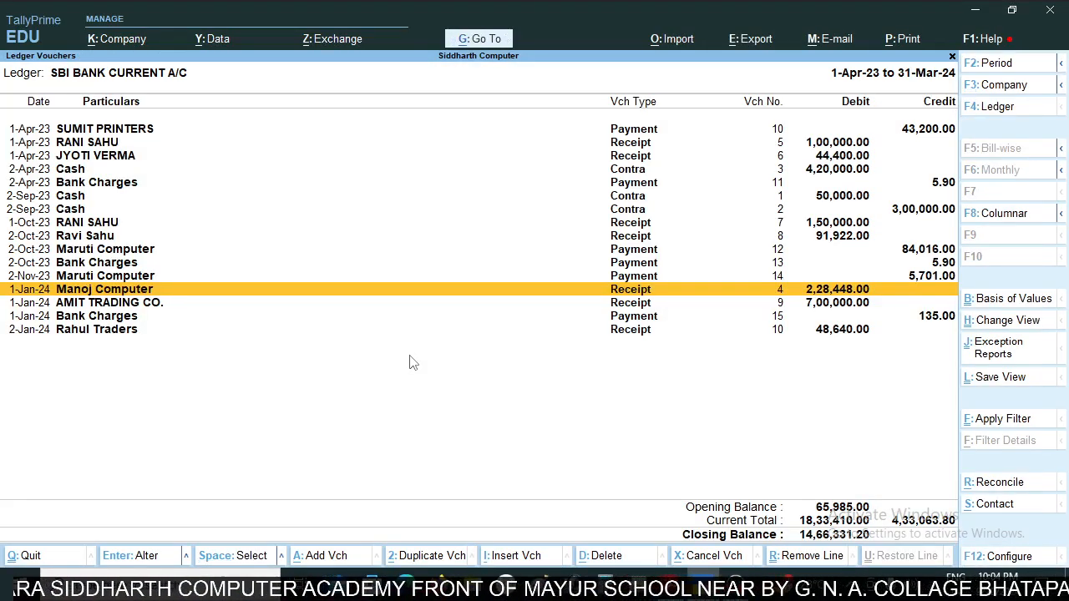
# - Compare the Rahul Traders ledger entry with its statement row and read the 2-Feb-24 RTGST credit row below it
pyautogui.press('Down')
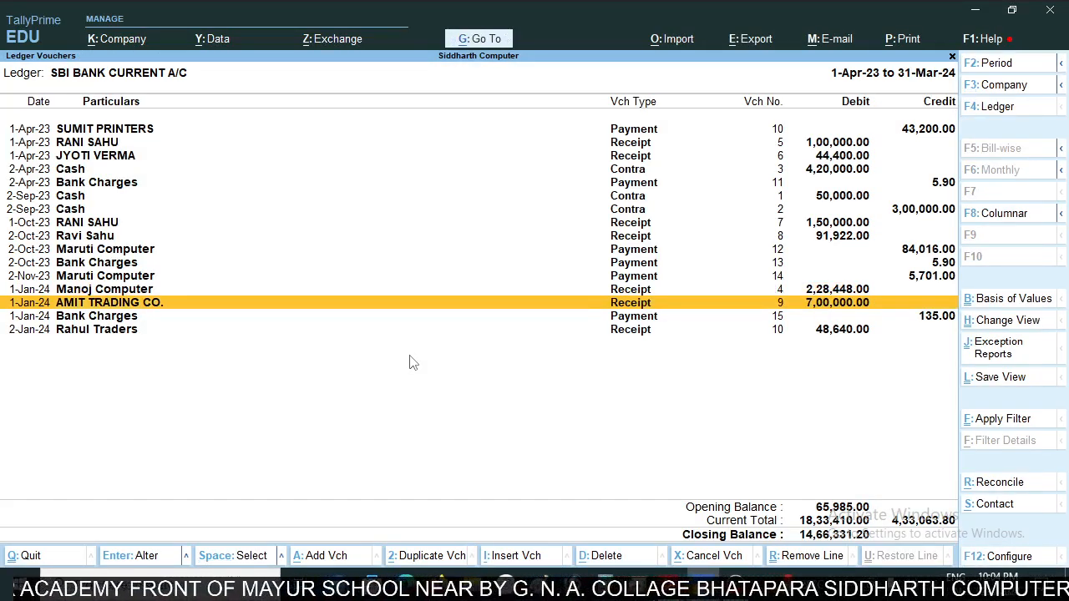
pyautogui.press('Down')
pyautogui.press('Down')
pyautogui.hotkey('alt', 'Tab')
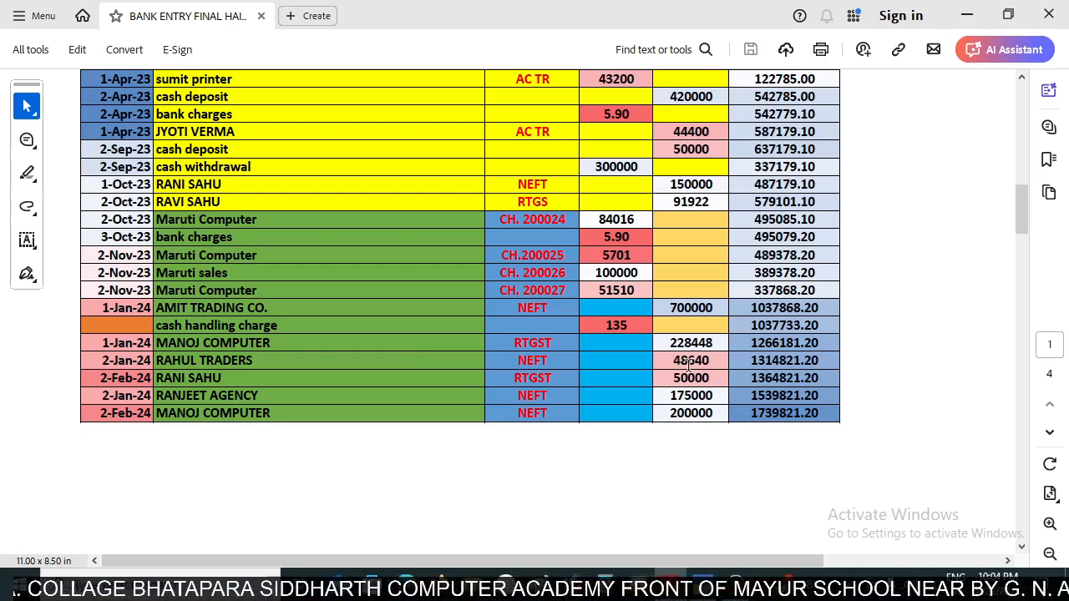
pyautogui.hotkey('alt', 'Tab')
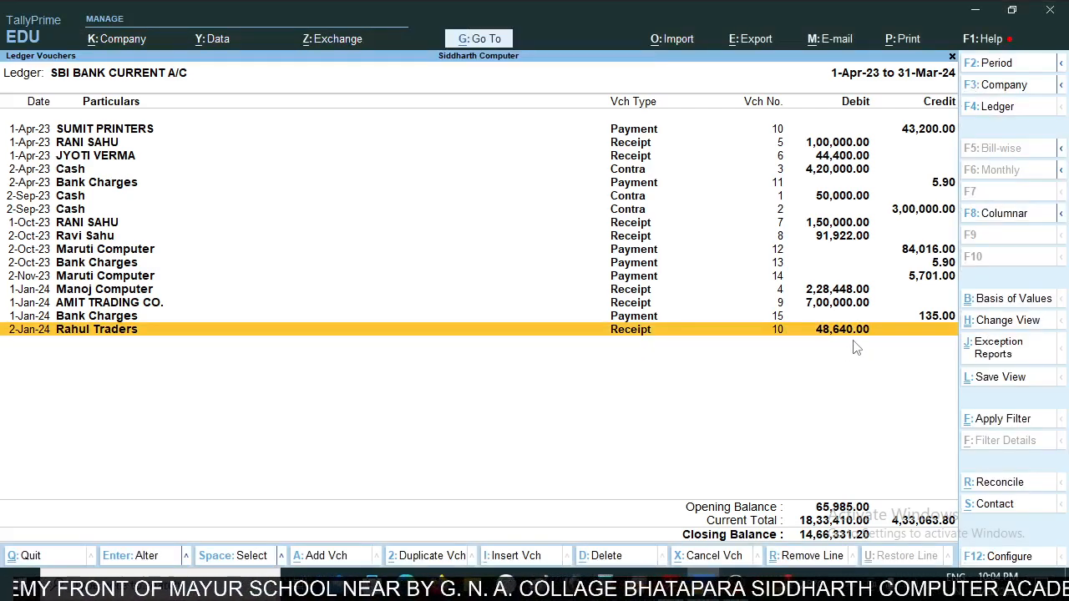
pyautogui.hotkey('alt', 'Tab')
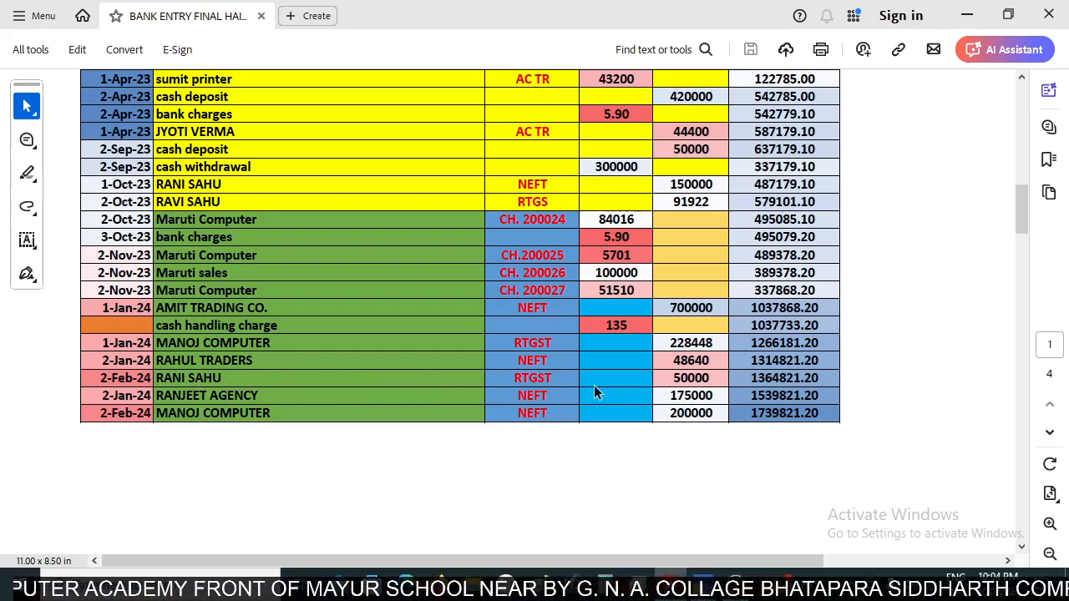
pyautogui.hotkey('alt', 'Tab')
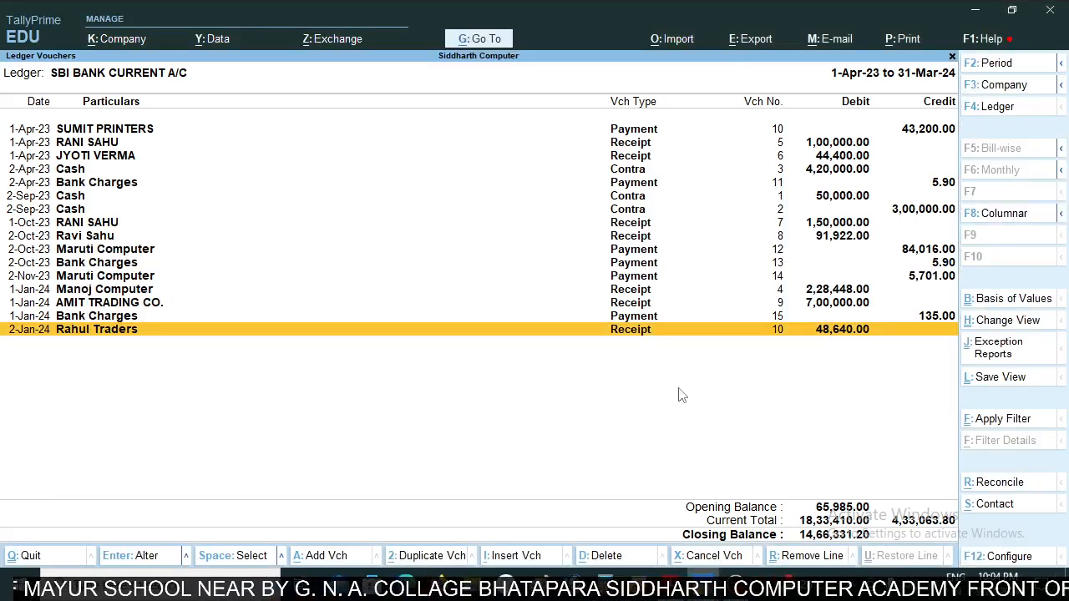
# - Begin a receipt voucher crediting the customer in the 2-Feb-24 RTGST row, with an On Account reference, and look up the amount
pyautogui.hotkey('alt', 'a')
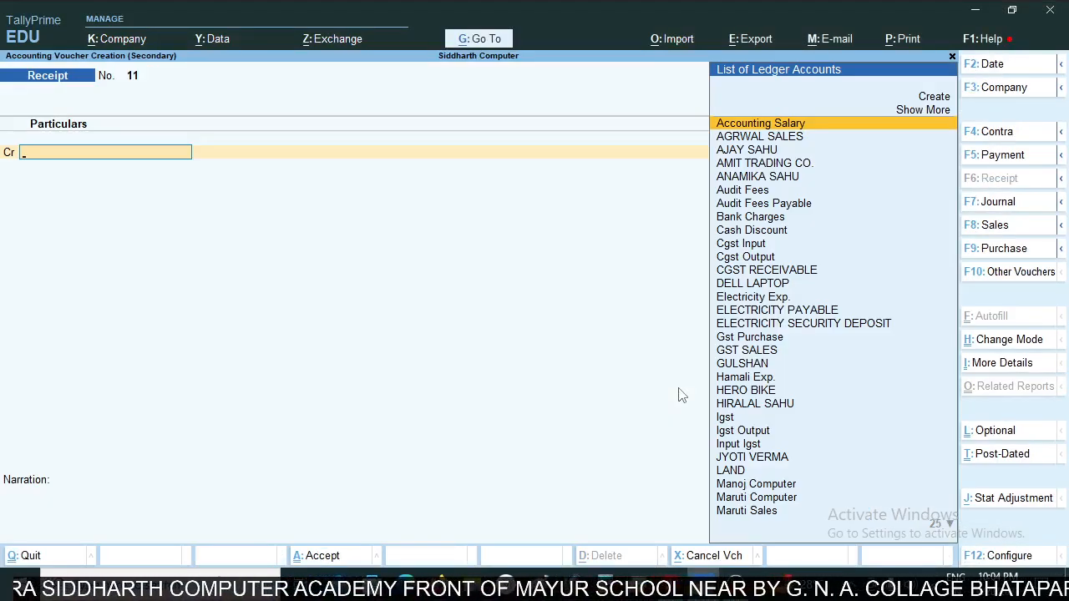
pyautogui.write('Rani')
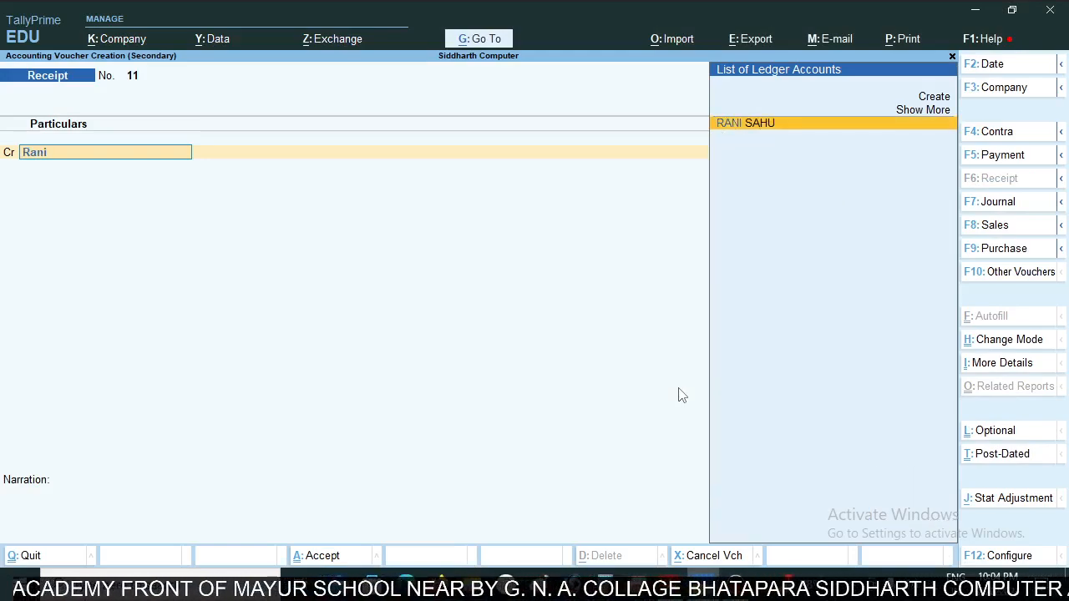
pyautogui.press('Return')
pyautogui.press('Return')
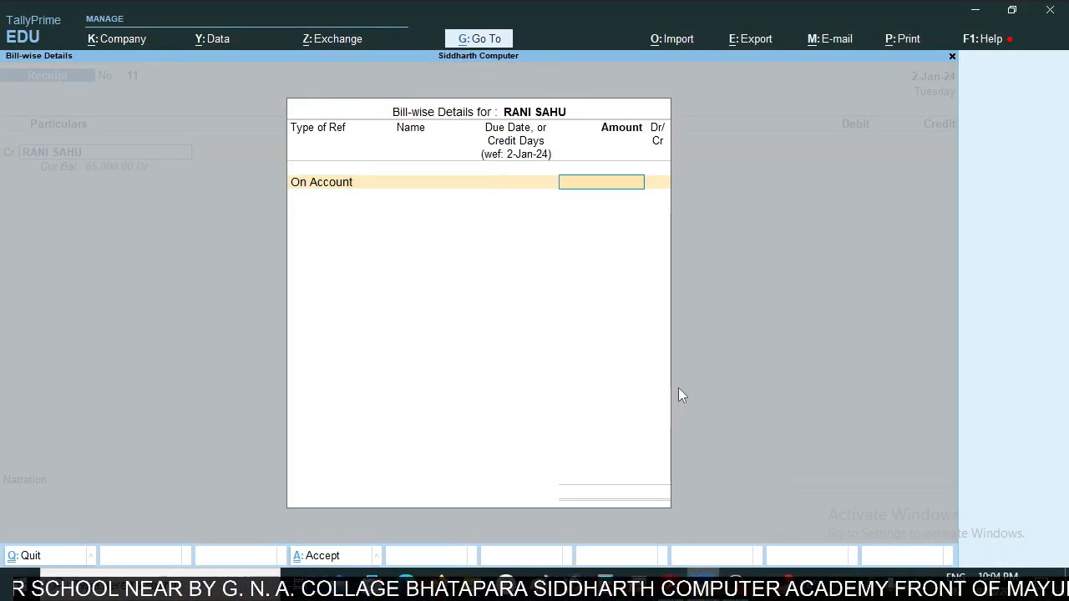
pyautogui.hotkey('alt', 'Tab')
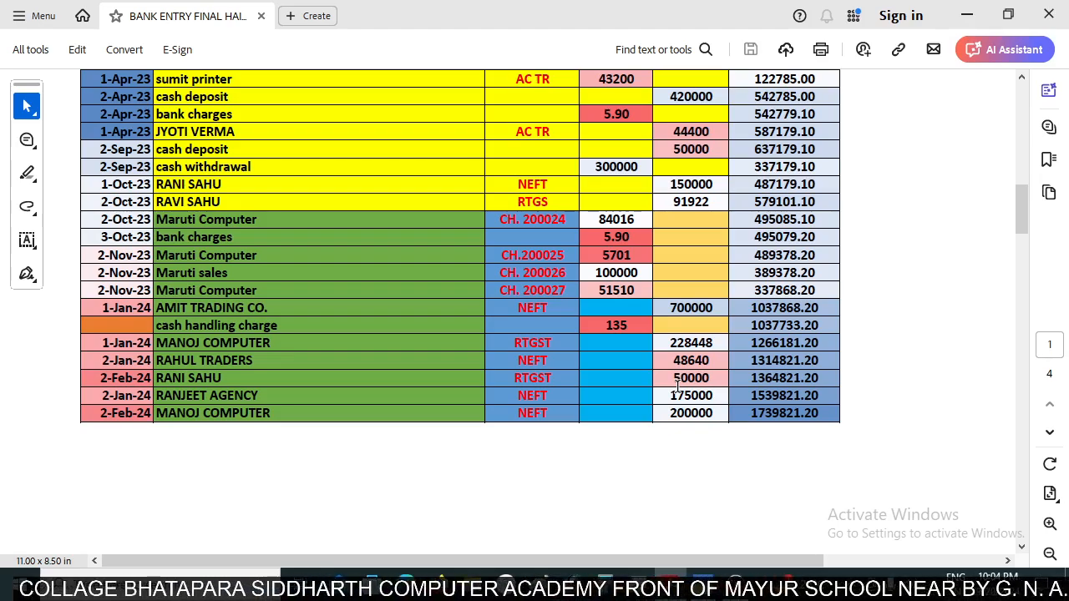
pyautogui.hotkey('alt', 'Tab')
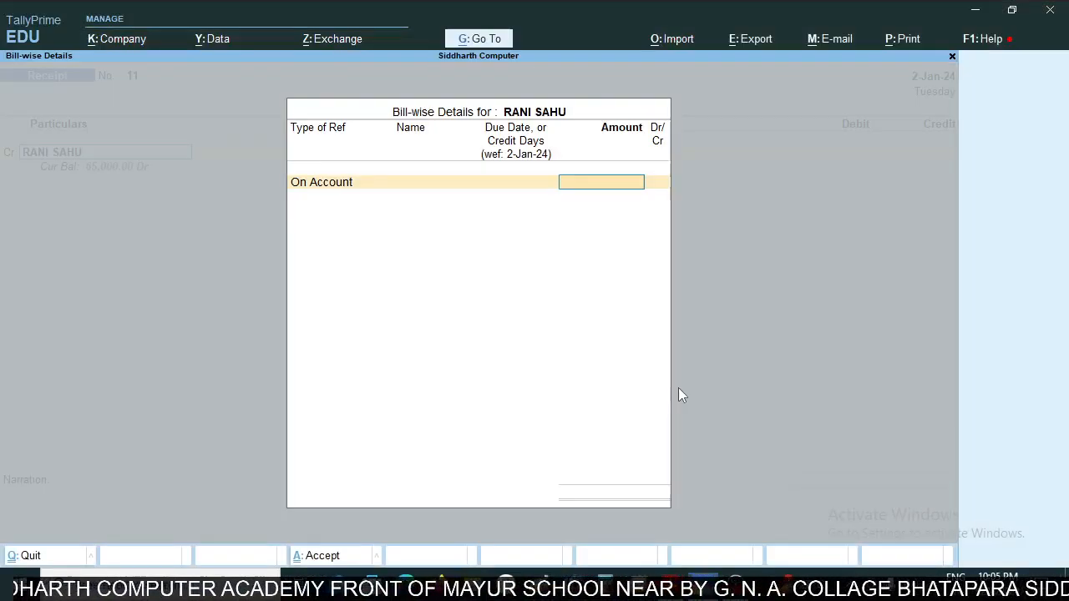
# - Allocate 50000 to the customer as On Account and debit SBI BANK CURRENT A/C in the receipt
pyautogui.write('50000')
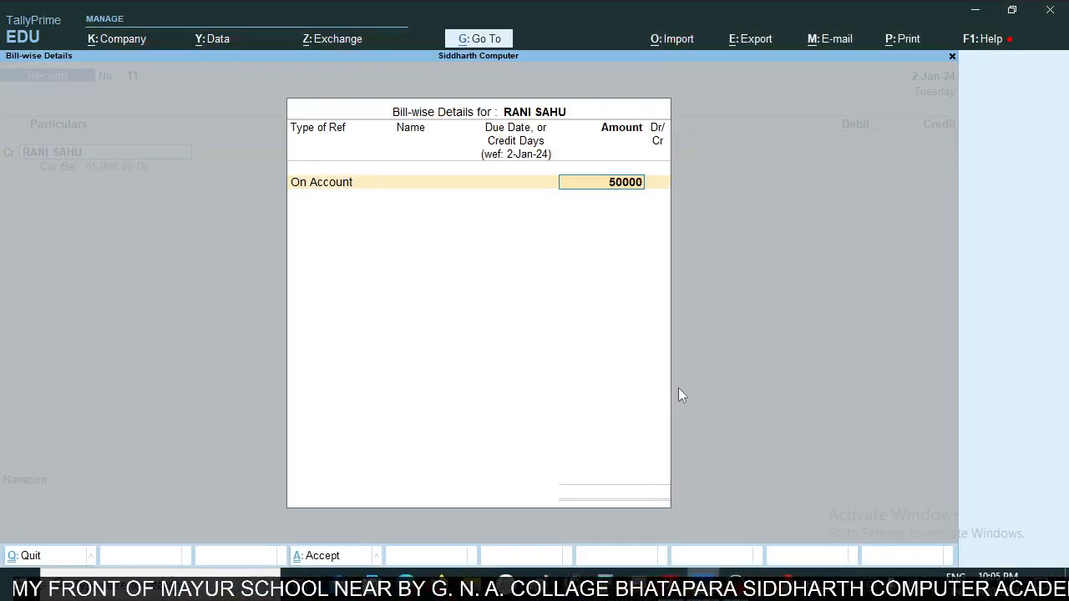
pyautogui.press('Return')
pyautogui.press('Return')
pyautogui.press('Return')
pyautogui.press('Return')
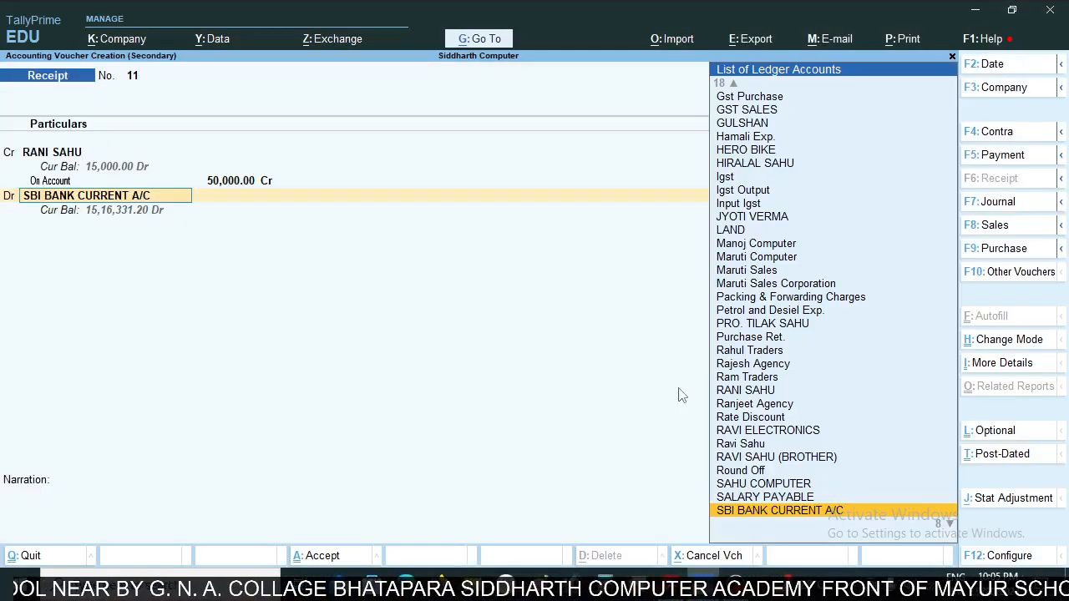
pyautogui.press('Return')
# - Look up the date of the 50000 credit in the statement, set the receipt's voucher date to 2-Feb-24 and save it
pyautogui.hotkey('alt', 'Tab')
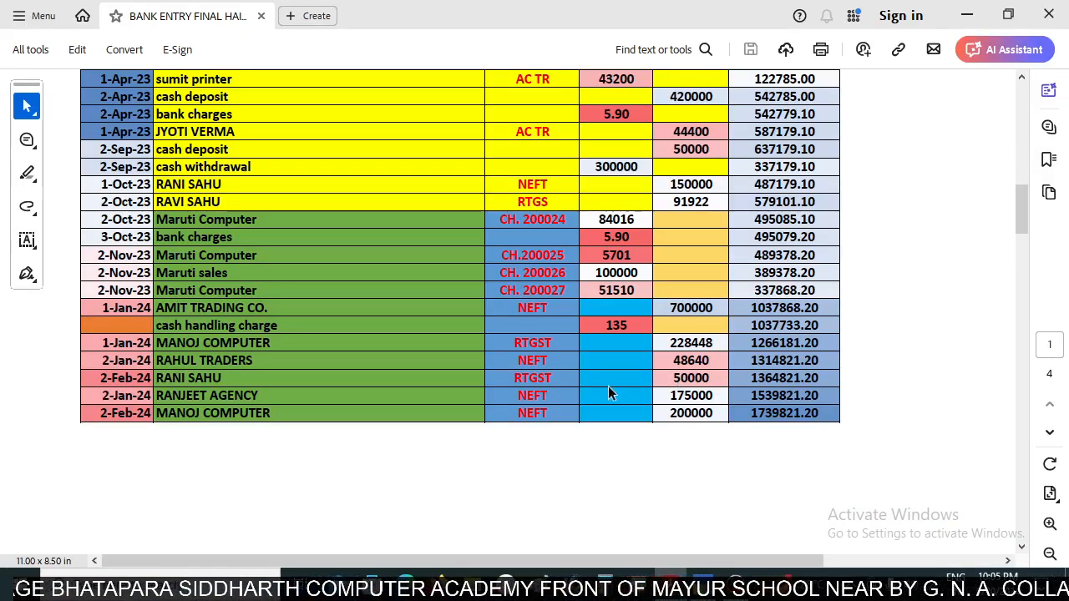
pyautogui.hotkey('alt', 'Tab')
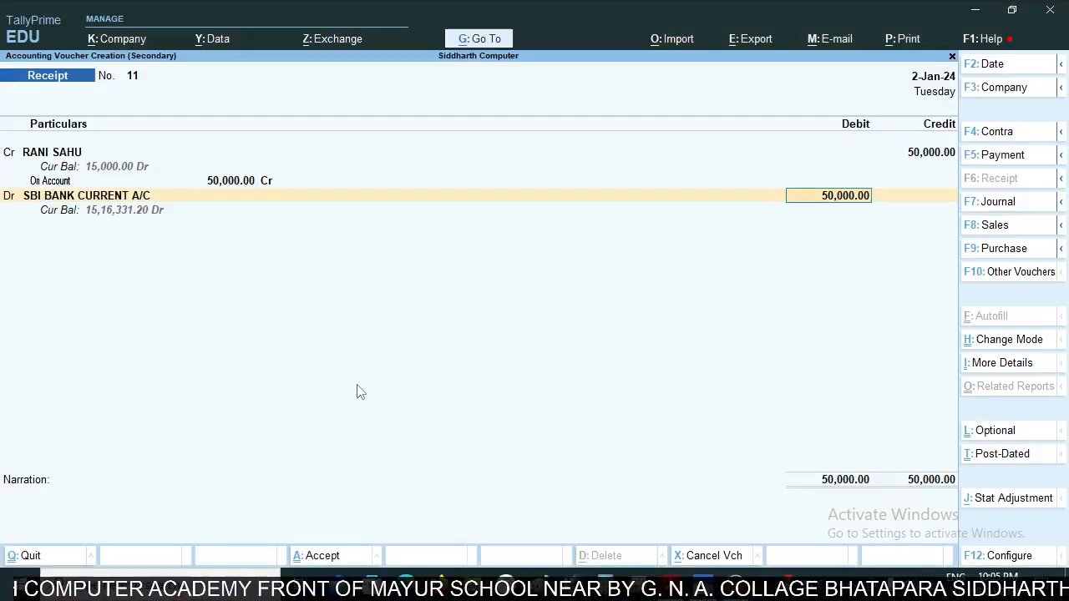
pyautogui.press('F2')
pyautogui.press('BackSpace')
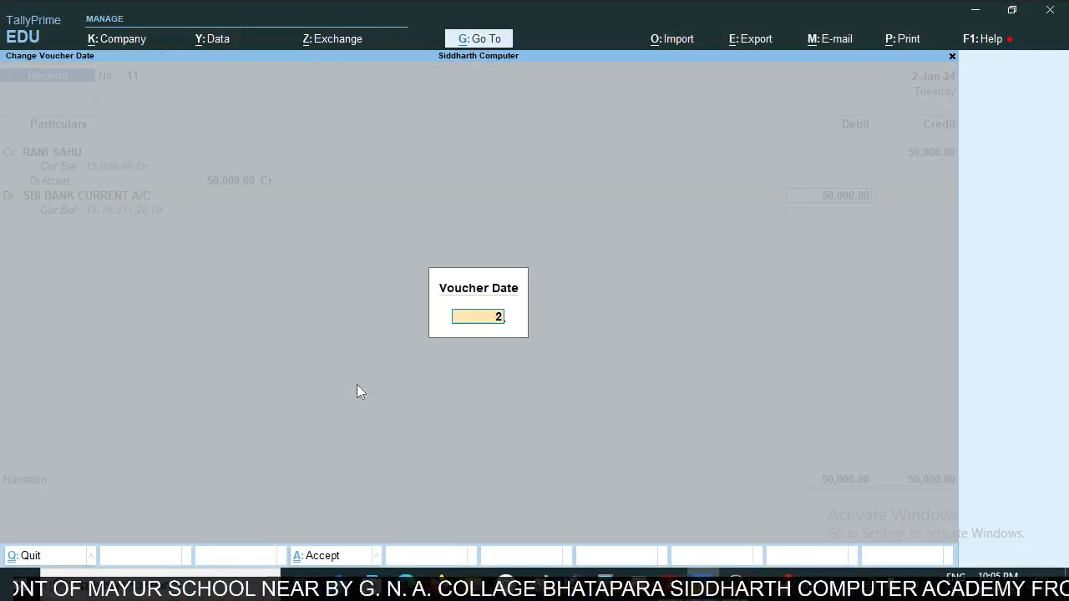
pyautogui.write('2feb')
pyautogui.press('Return')
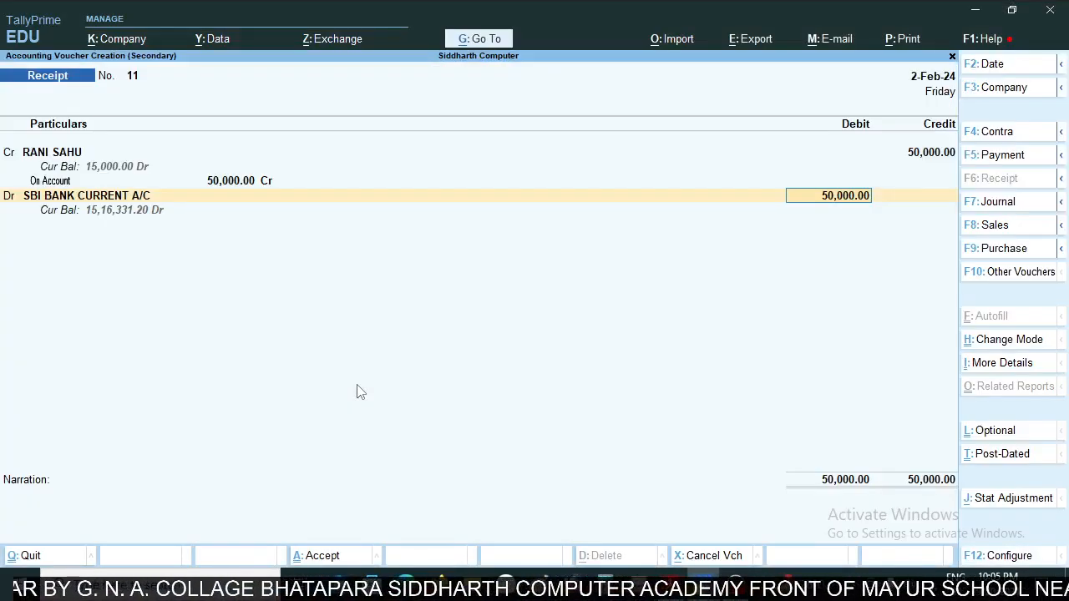
pyautogui.hotkey('ctrl', 'a')
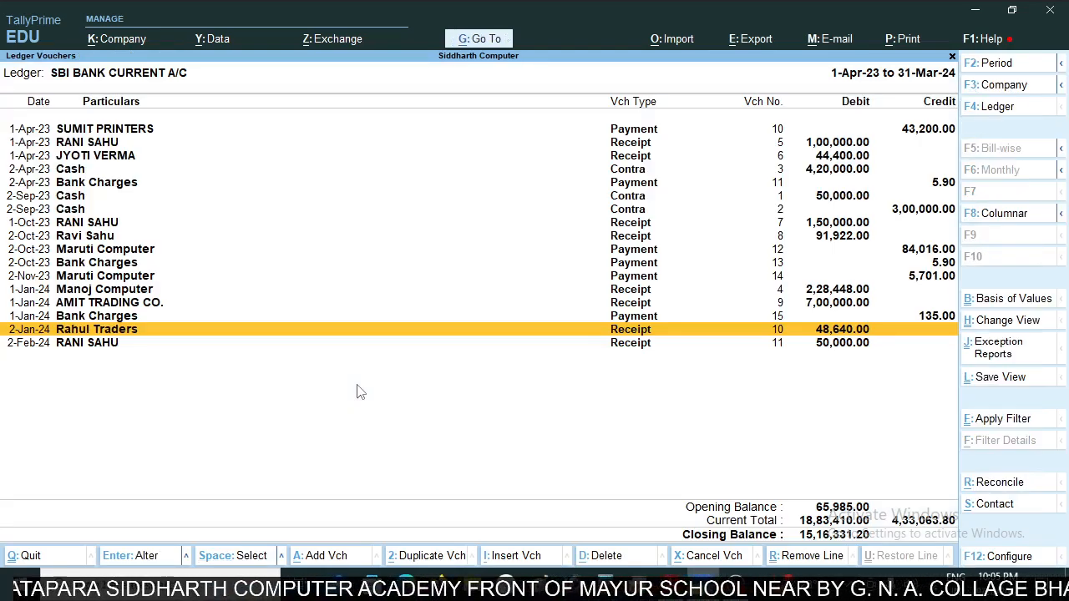
# - Compare the saved 50,000 receipt with the statement and read the RANJEET AGENCY row
pyautogui.click(833, 344)
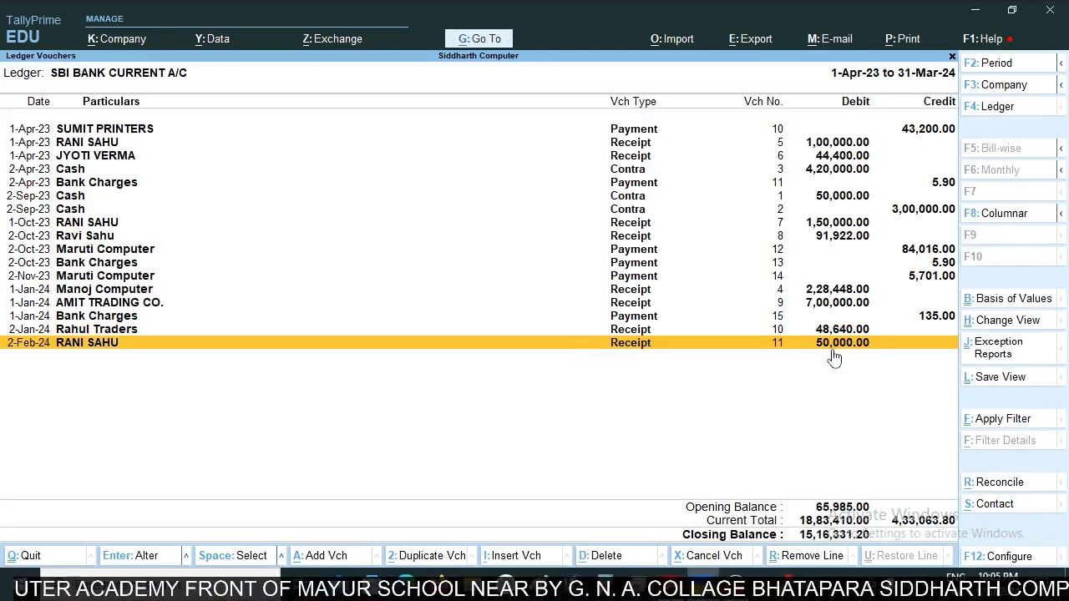
pyautogui.hotkey('alt', 'Tab')
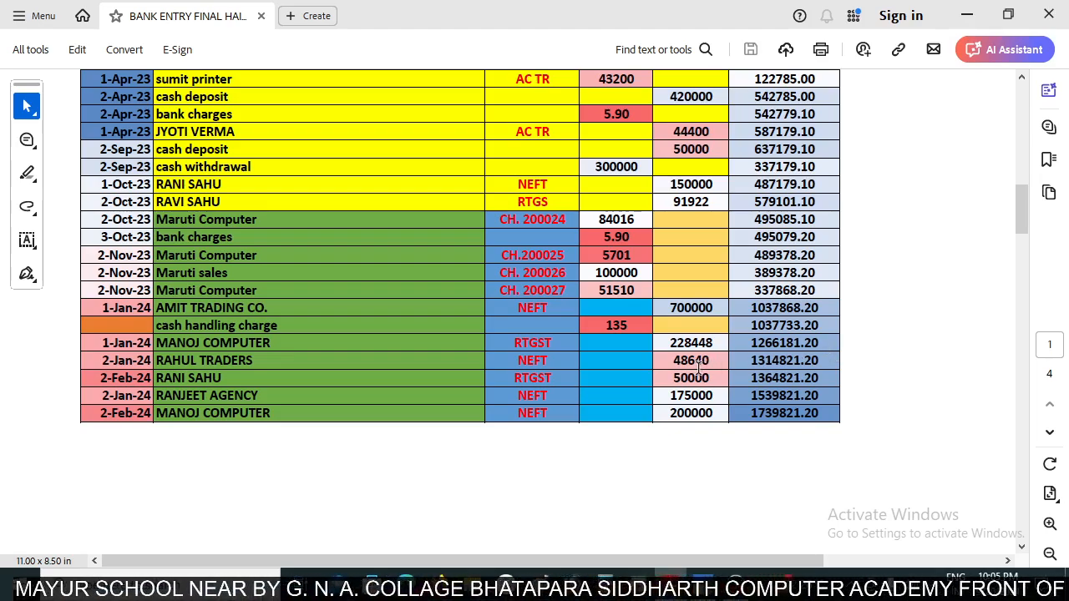
pyautogui.scroll(-5, 698, 368)
pyautogui.scroll(7, 682, 331)
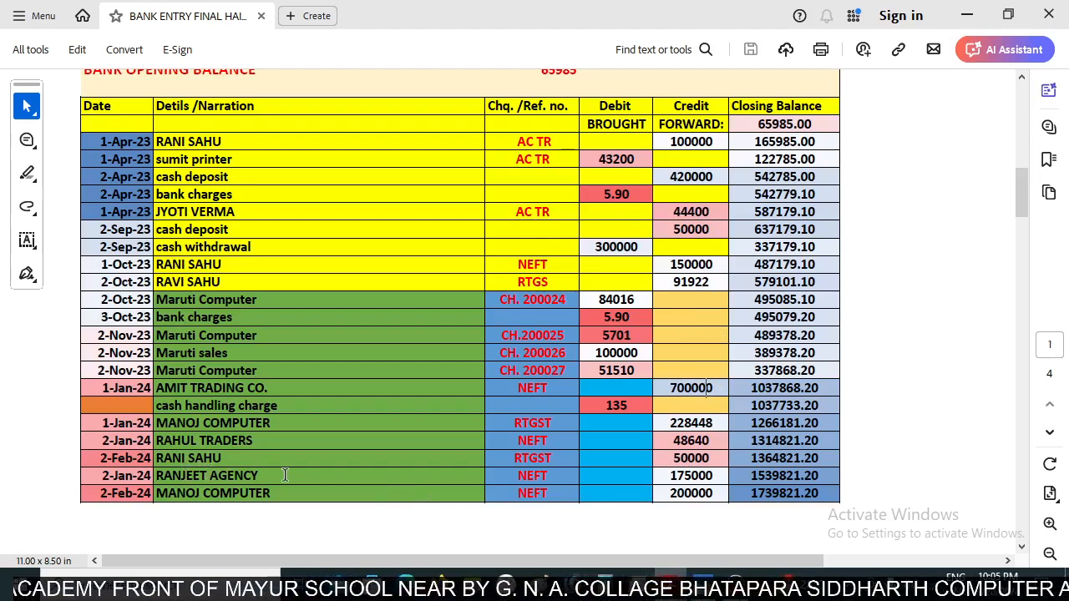
pyautogui.hotkey('alt', 'Tab')
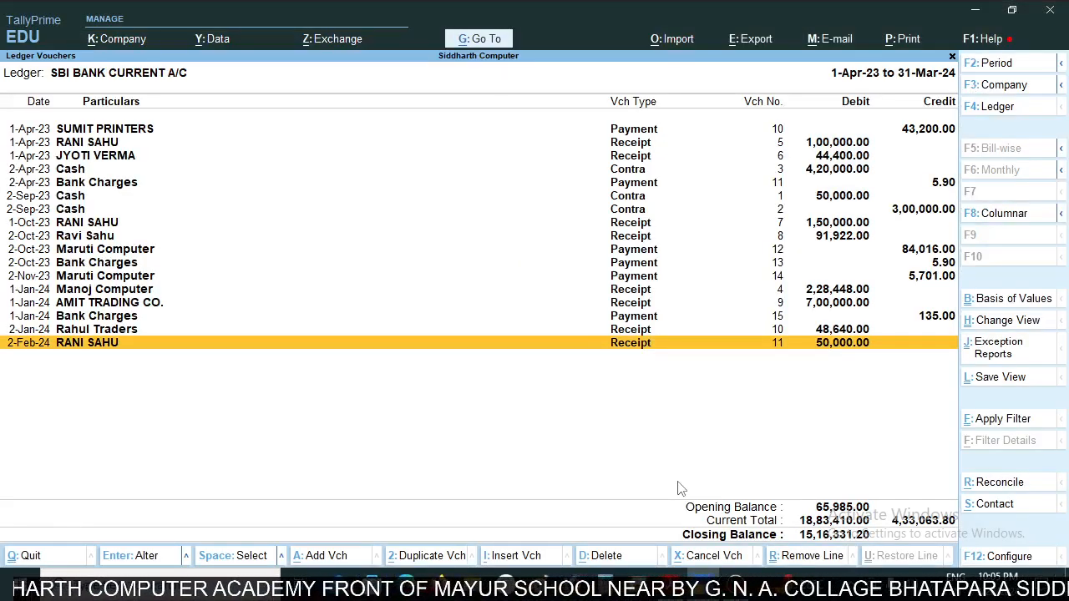
# - Begin another receipt voucher crediting Rajesh Agency, using On Account as the adjustment method
pyautogui.press('alt')
pyautogui.hotkey('alt', 'a')
pyautogui.hotkey('alt', 'Tab')
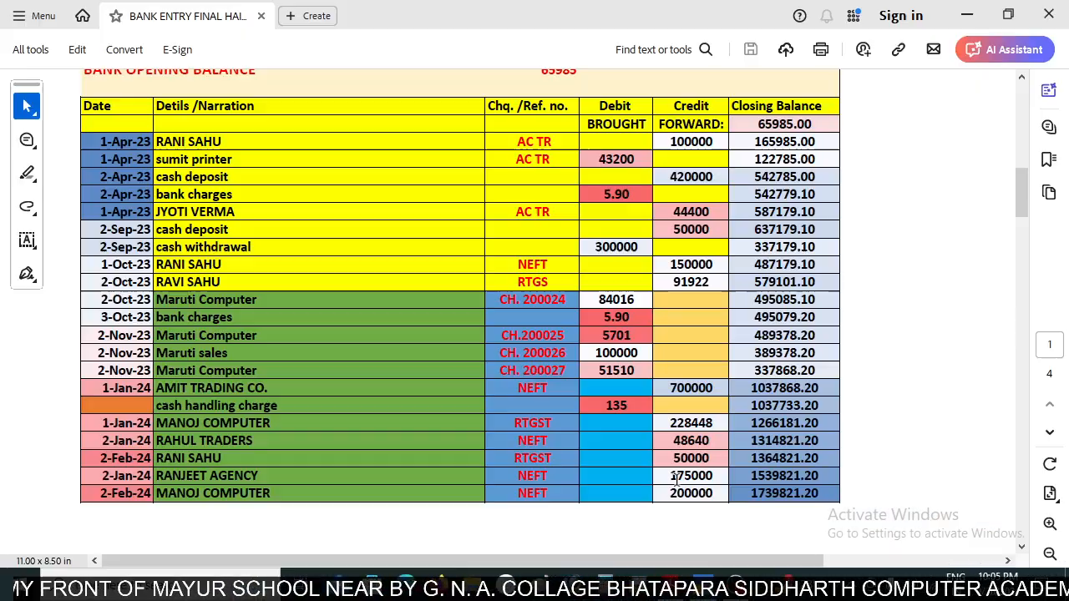
pyautogui.hotkey('alt', 'Tab')
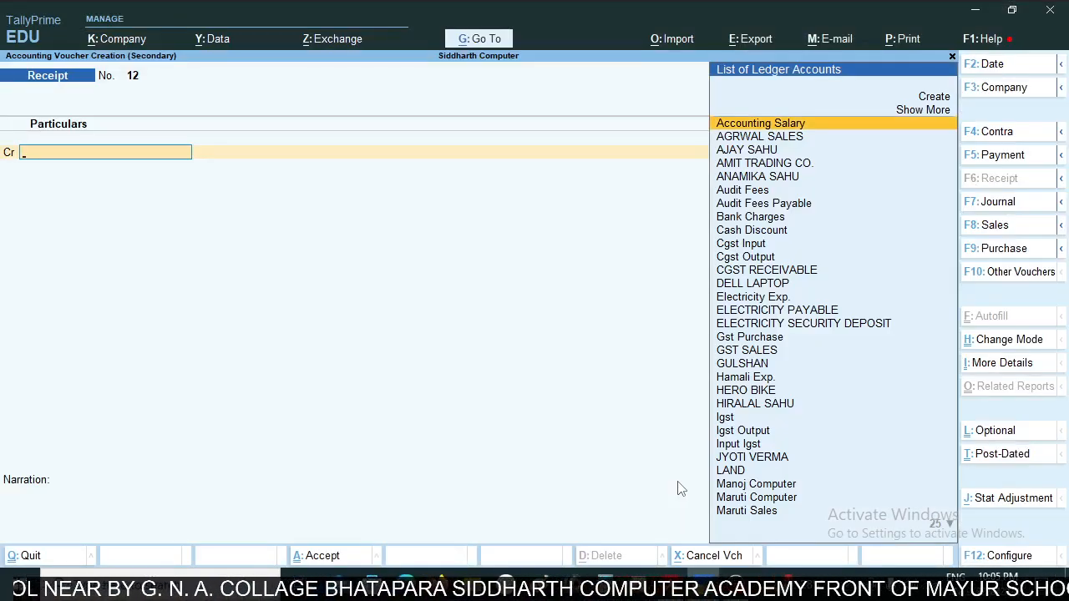
pyautogui.write('Raj')
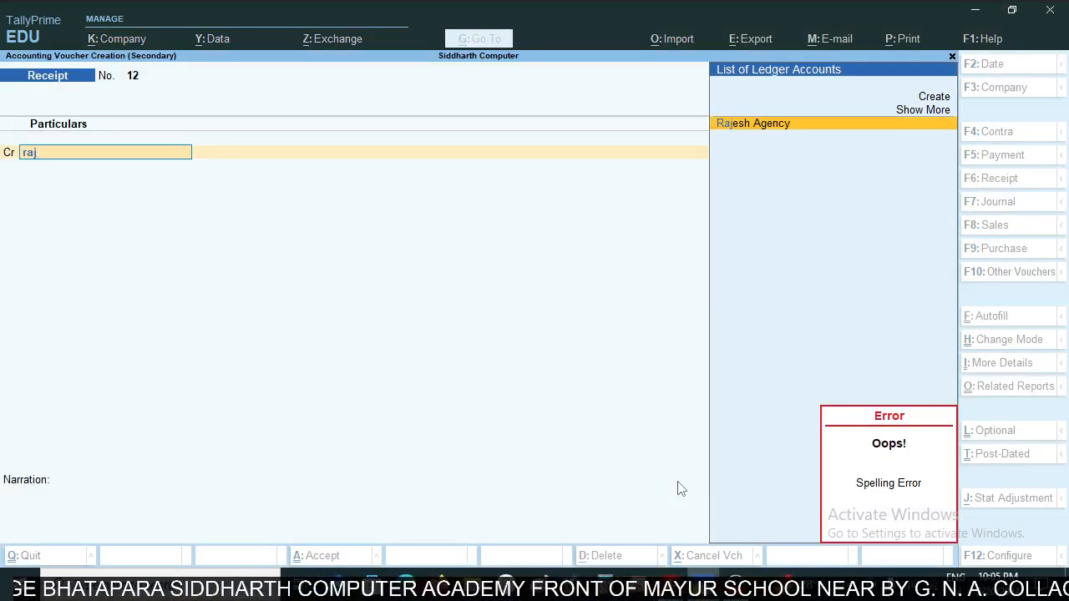
pyautogui.press('Return')
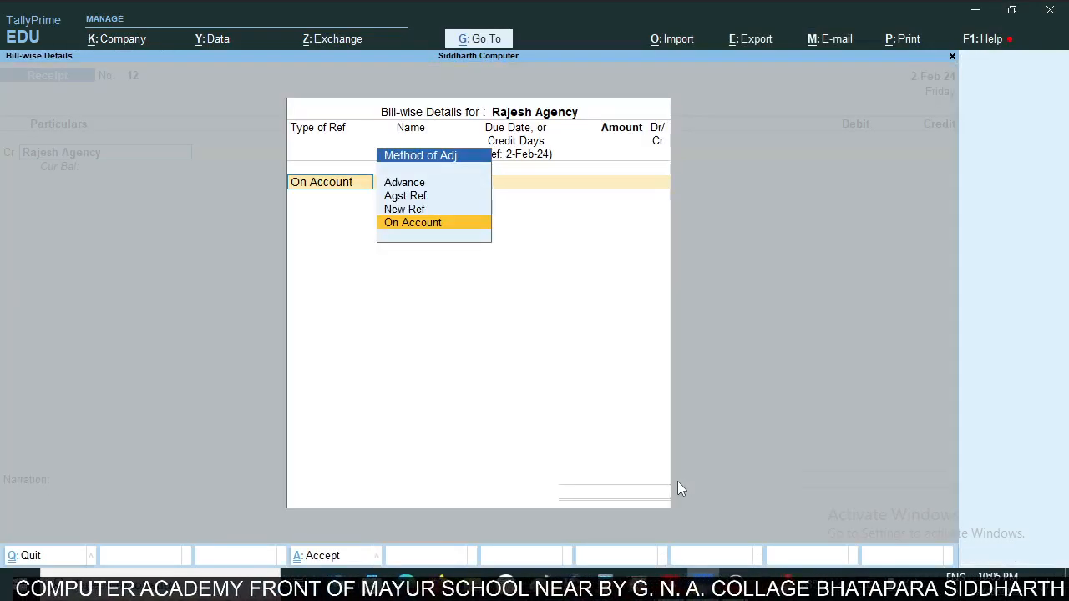
pyautogui.press('Return')
# - Look up the RANJEET AGENCY amount in the statement and allocate 1,75,000 to Rajesh Agency as On Account
pyautogui.hotkey('alt', 'Tab')
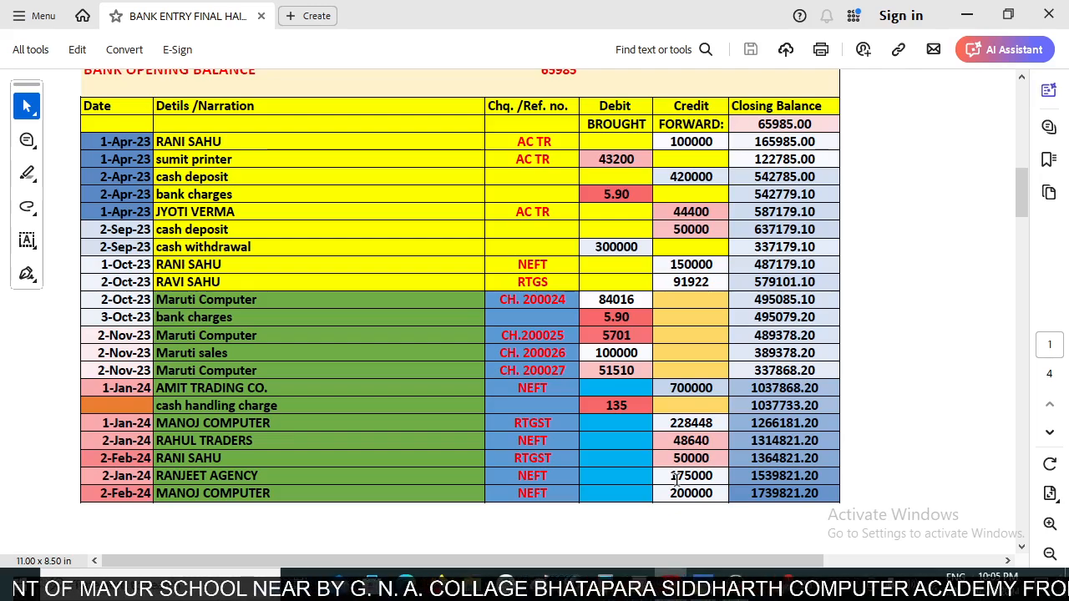
pyautogui.hotkey('alt', 'Tab')
pyautogui.write('1,75,000')
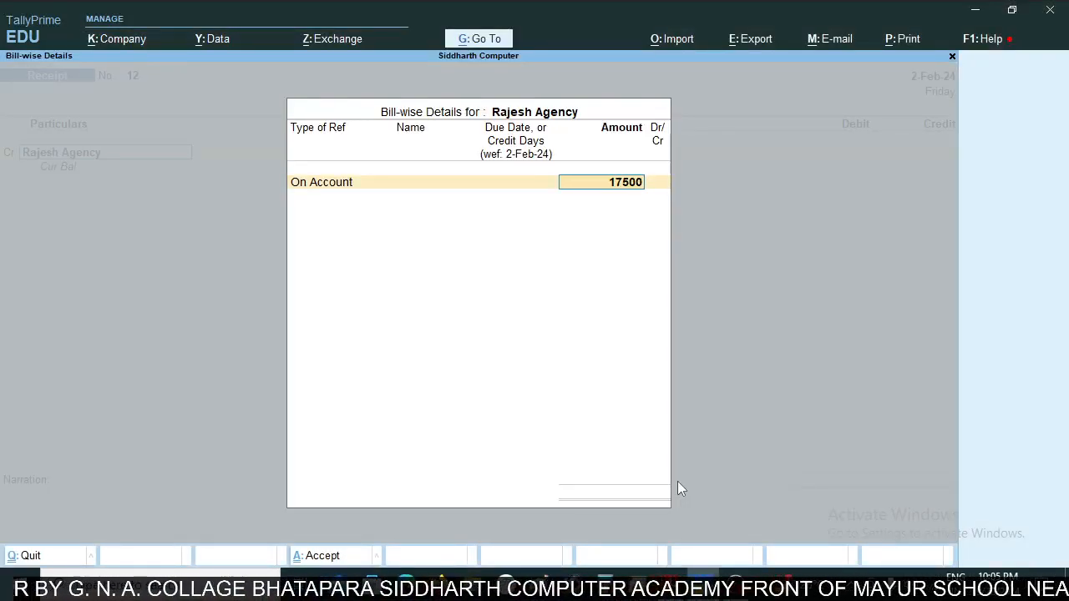
pyautogui.press('Return')
# - Debit the receipt's 1,75,000 to SBI BANK CURRENT A/C and look up the RANJEET AGENCY date in the statement
pyautogui.press('Return')
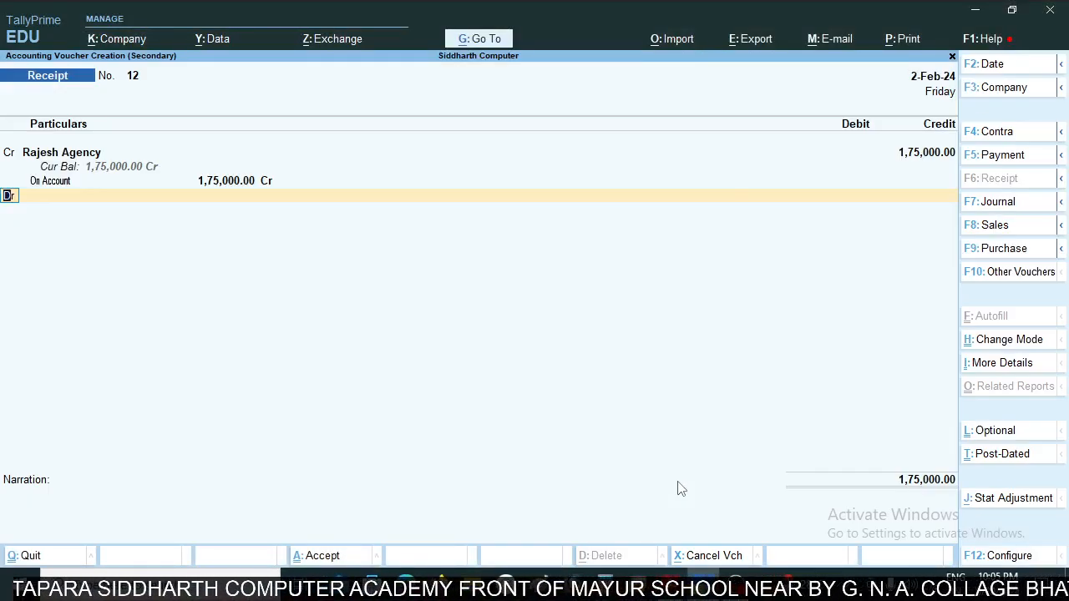
pyautogui.press('Return')
pyautogui.write('Sbi')
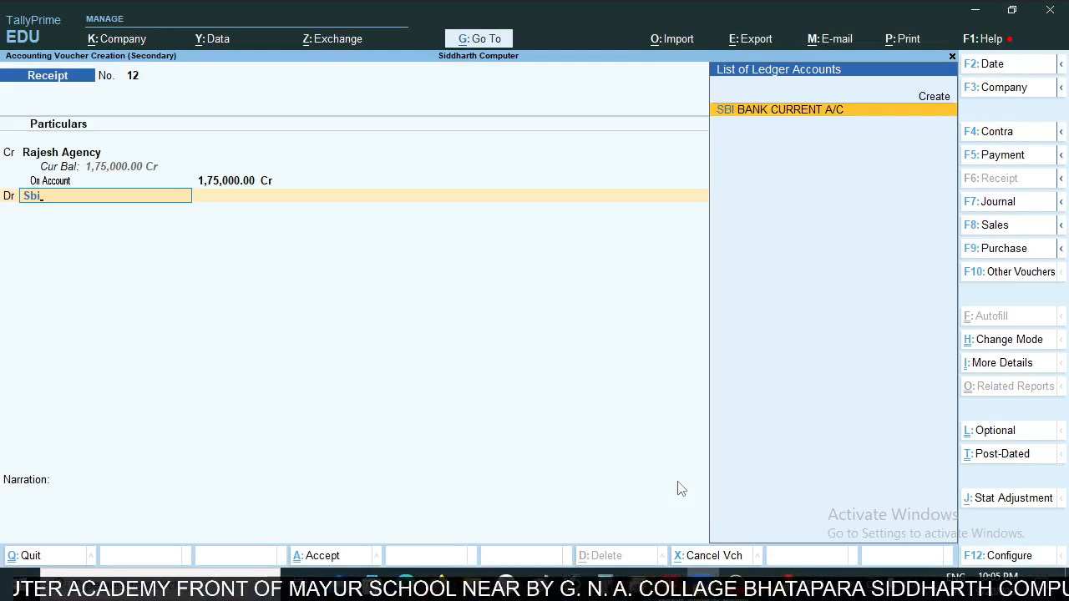
pyautogui.press('Return')
pyautogui.hotkey('alt', 'Tab')
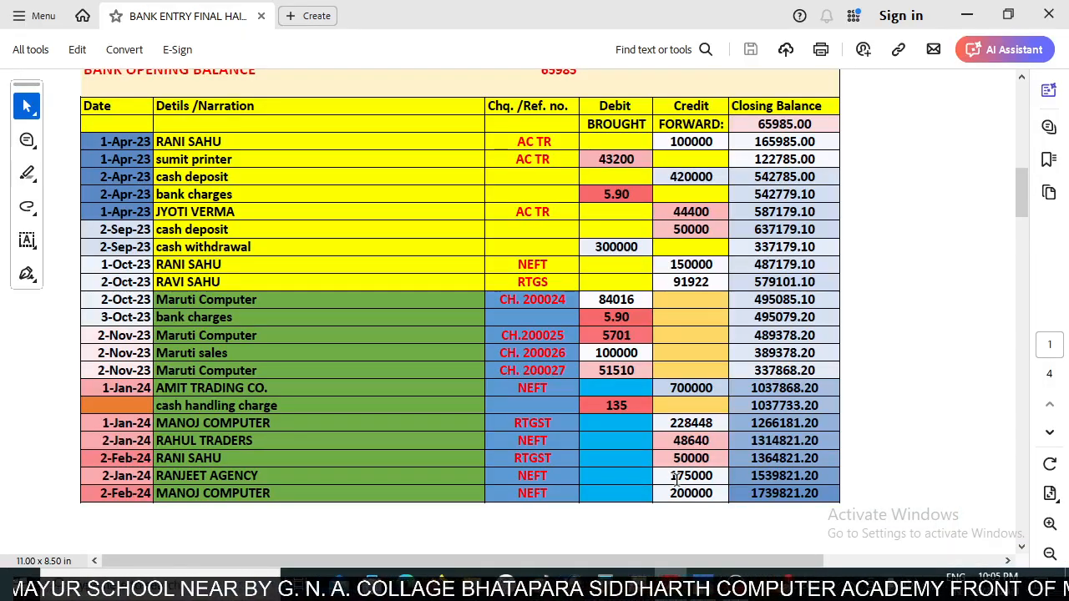
pyautogui.hotkey('alt', 'Tab')
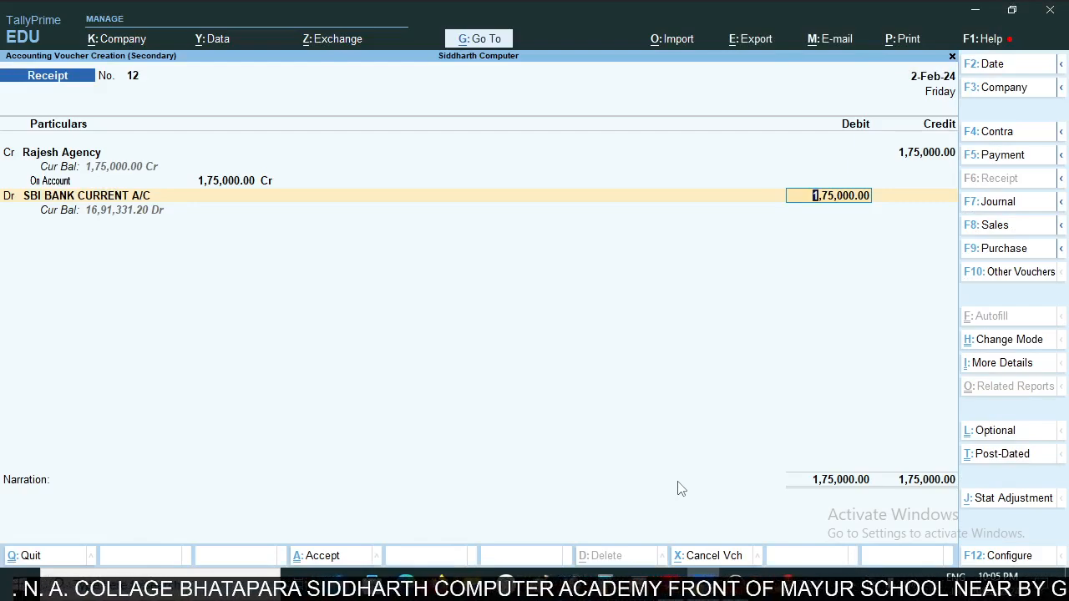
# - Set the Rajesh Agency receipt's voucher date to 2-Jan-24 and save the voucher
pyautogui.press('F2')
pyautogui.press('BackSpace')
pyautogui.write('2jan')
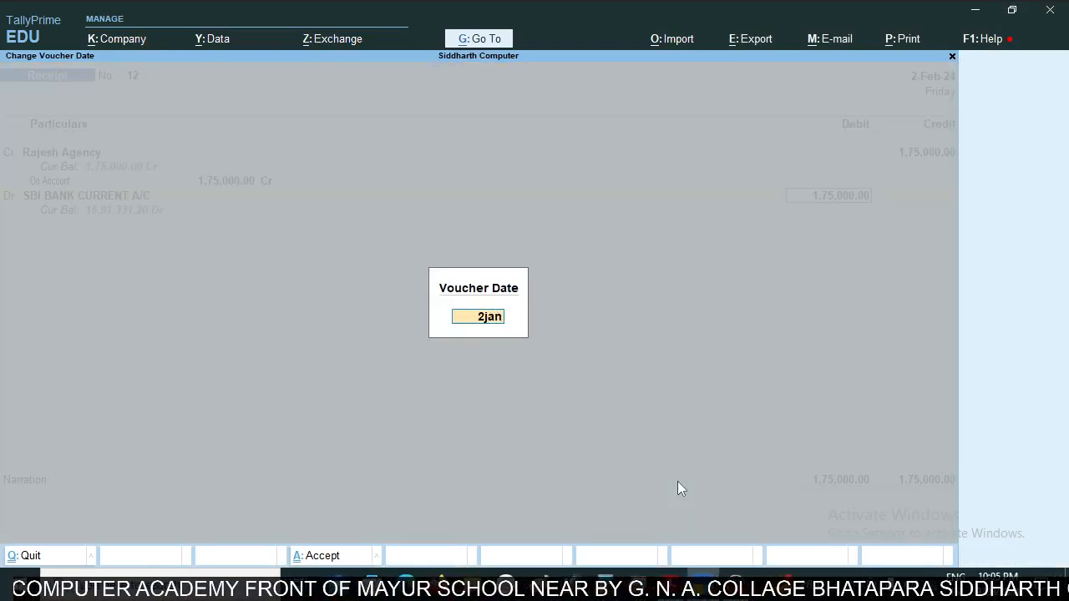
pyautogui.press('Return')
pyautogui.press('Return')
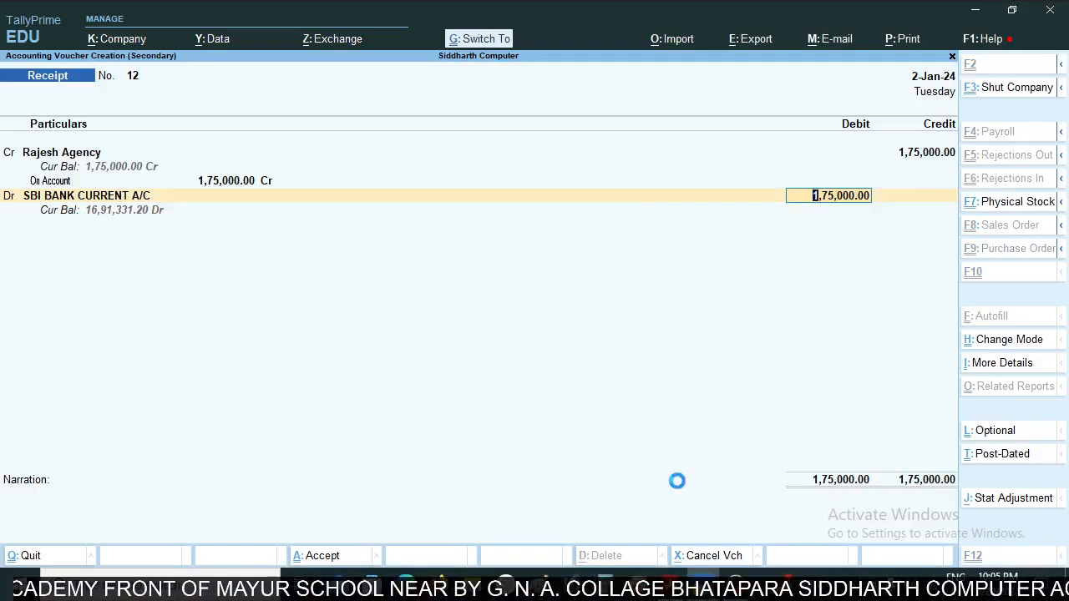
pyautogui.hotkey('ctrl', 'a')
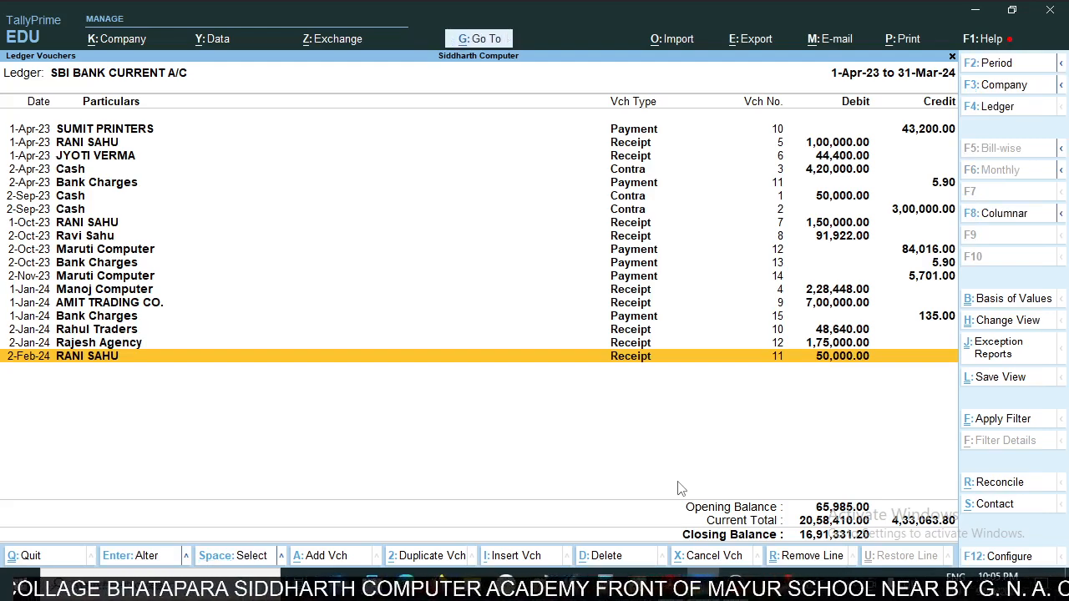
# - Check the saved Rajesh Agency receipt in the ledger and read the last MANOJ COMPUTER row of the statement
pyautogui.press('Up')
pyautogui.press('Down')
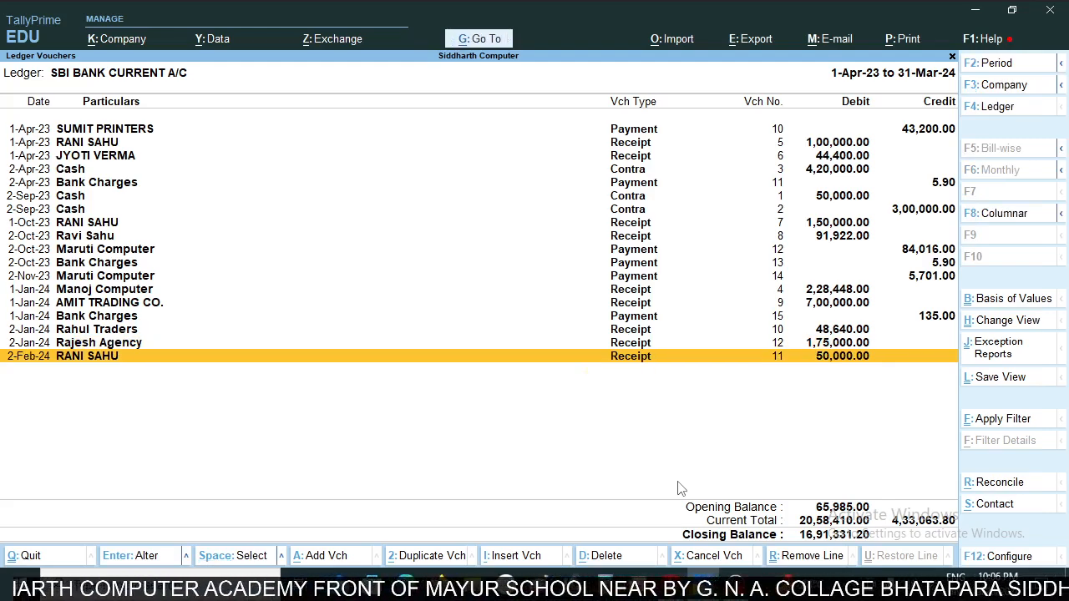
pyautogui.press('Up')
pyautogui.hotkey('alt', 'Tab')
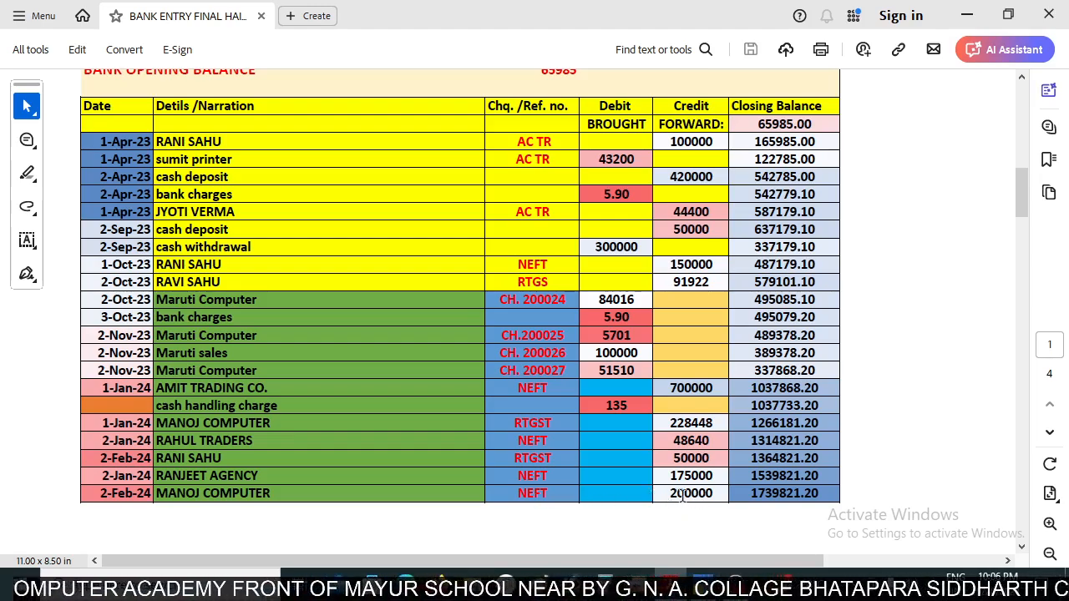
pyautogui.hotkey('alt', 'Tab')
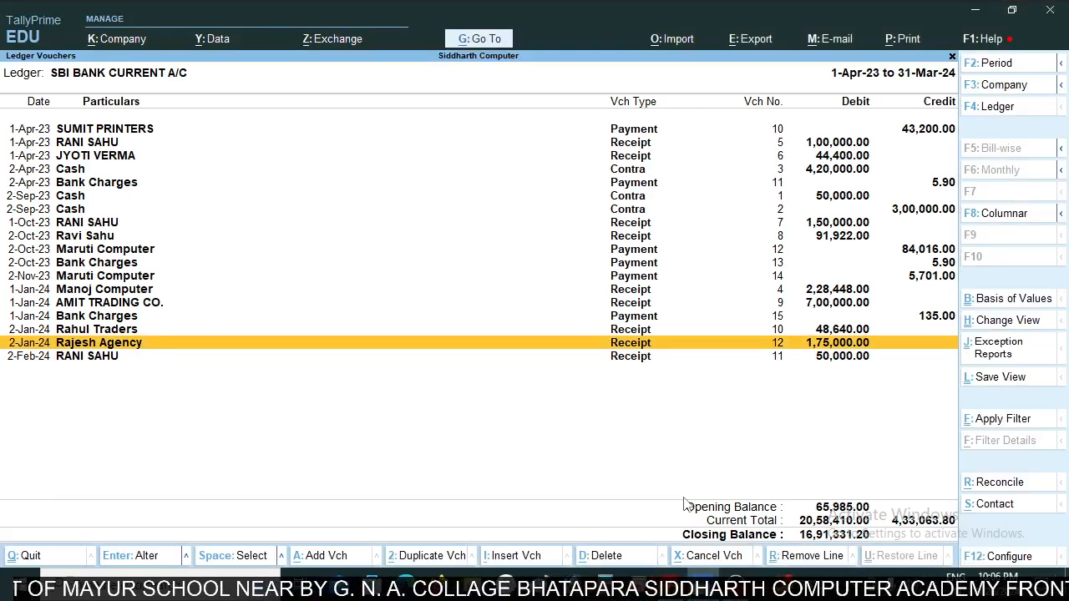
# - Begin a new receipt voucher crediting Manoj Computer, with On Account as the adjustment method
pyautogui.hotkey('alt', 'a')
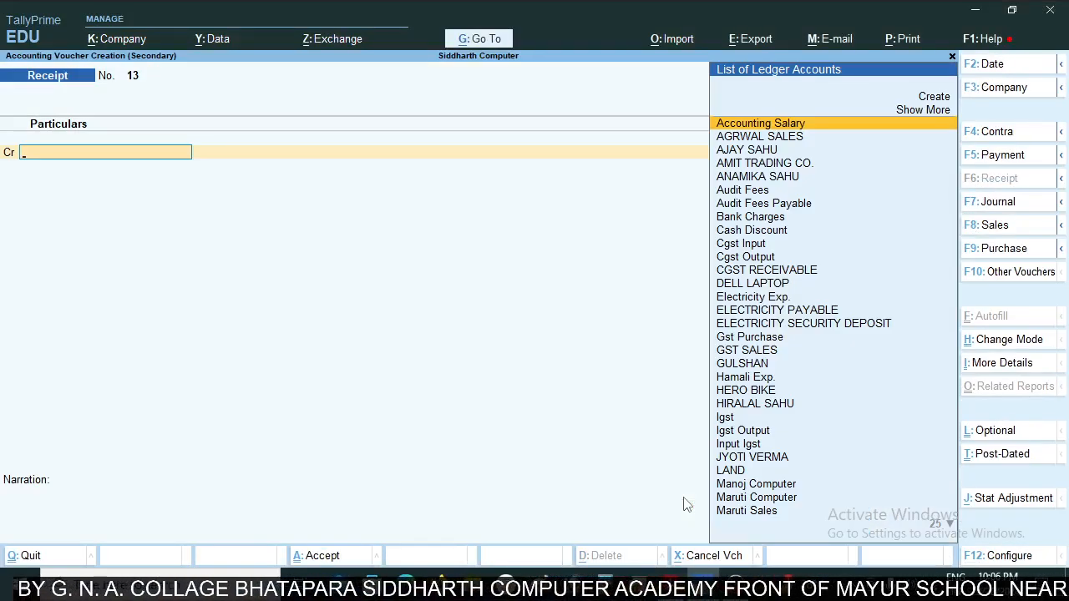
pyautogui.write('Mano')
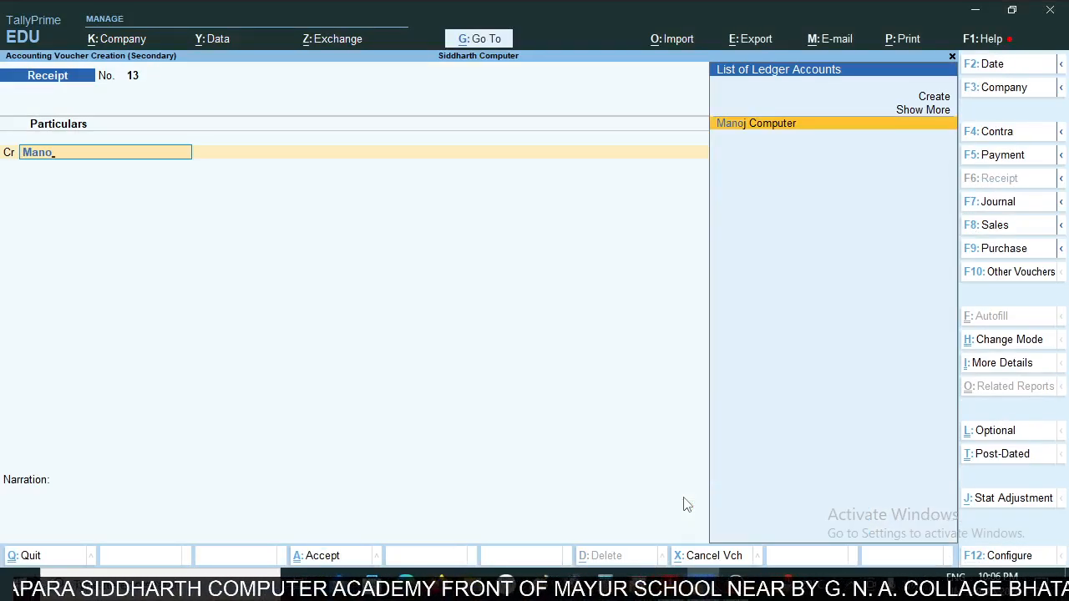
pyautogui.press('Return')
pyautogui.press('Return')
pyautogui.press('BackSpace')
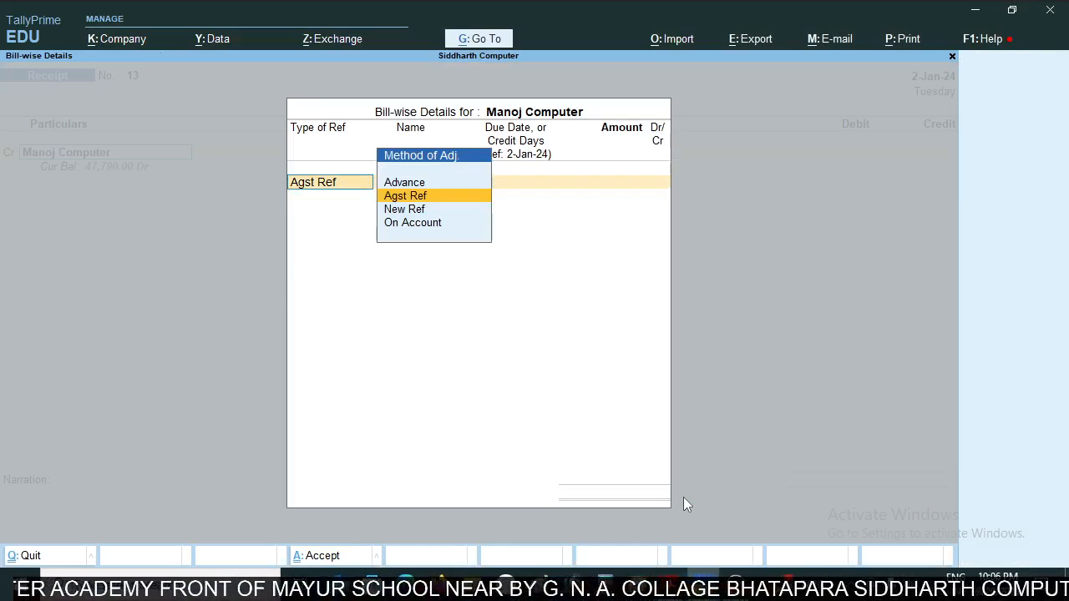
pyautogui.press('Down')
pyautogui.press('Down')
pyautogui.press('Return')
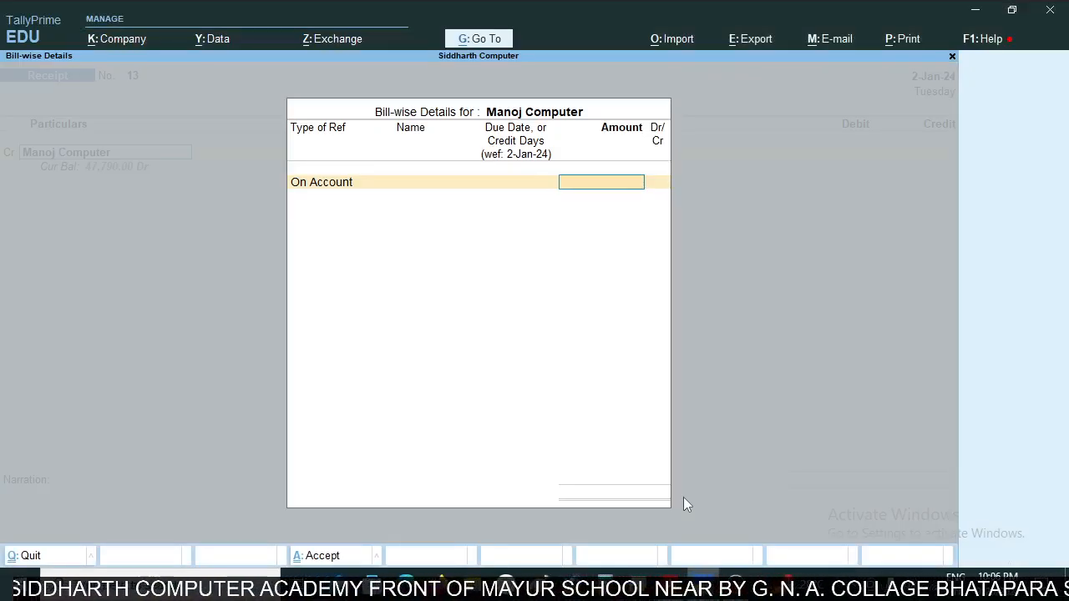
# - Look up the last MANOJ COMPUTER credit in the statement and allocate 2,00,000 to Manoj Computer as On Account
pyautogui.hotkey('alt', 'Tab')
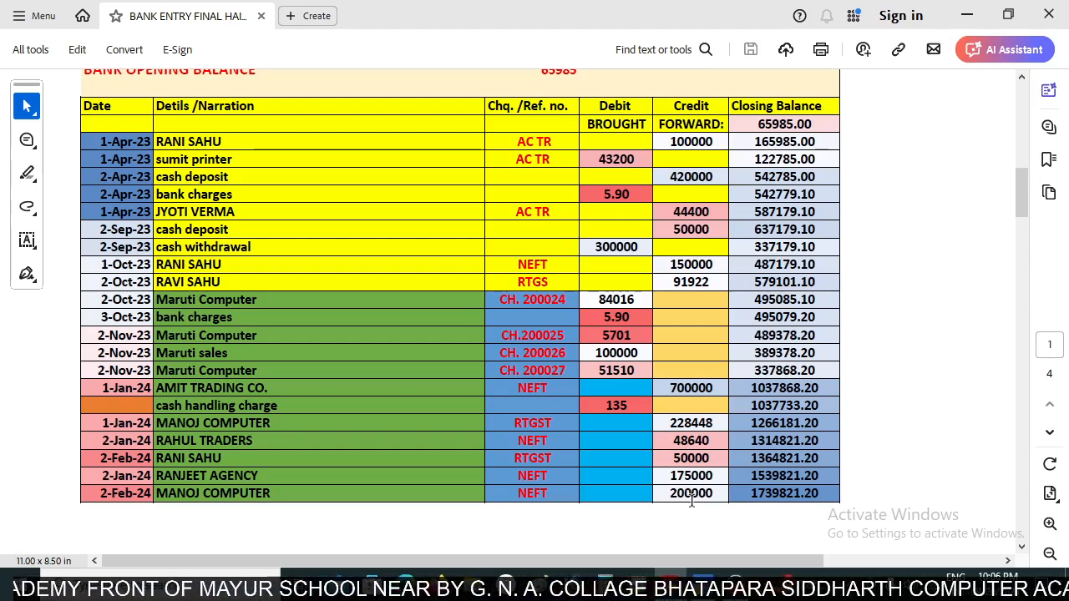
pyautogui.hotkey('alt', 'Tab')
pyautogui.write('200000')
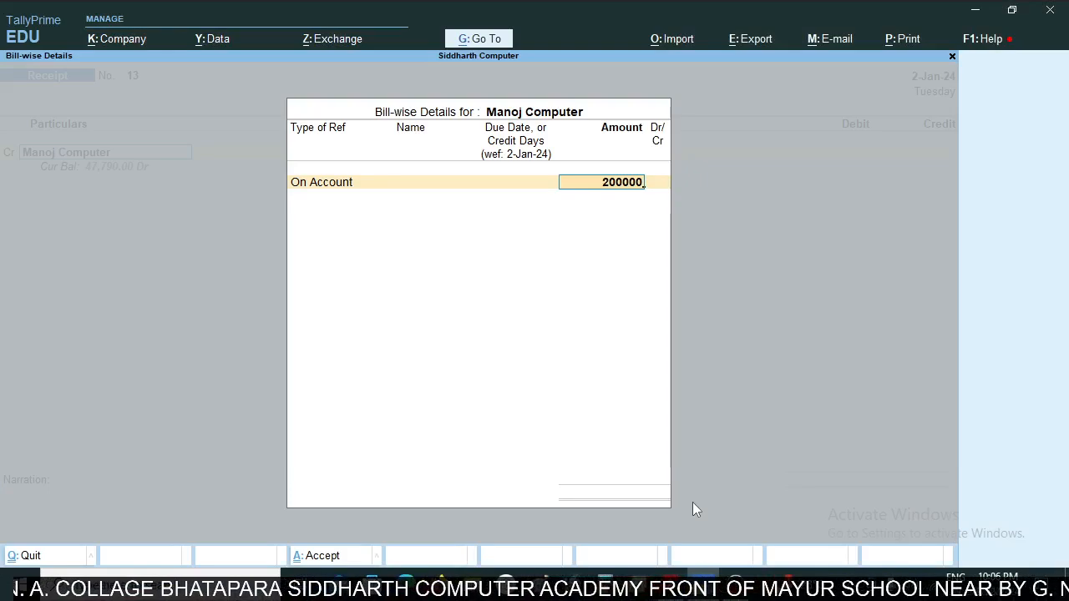
pyautogui.press('Return')
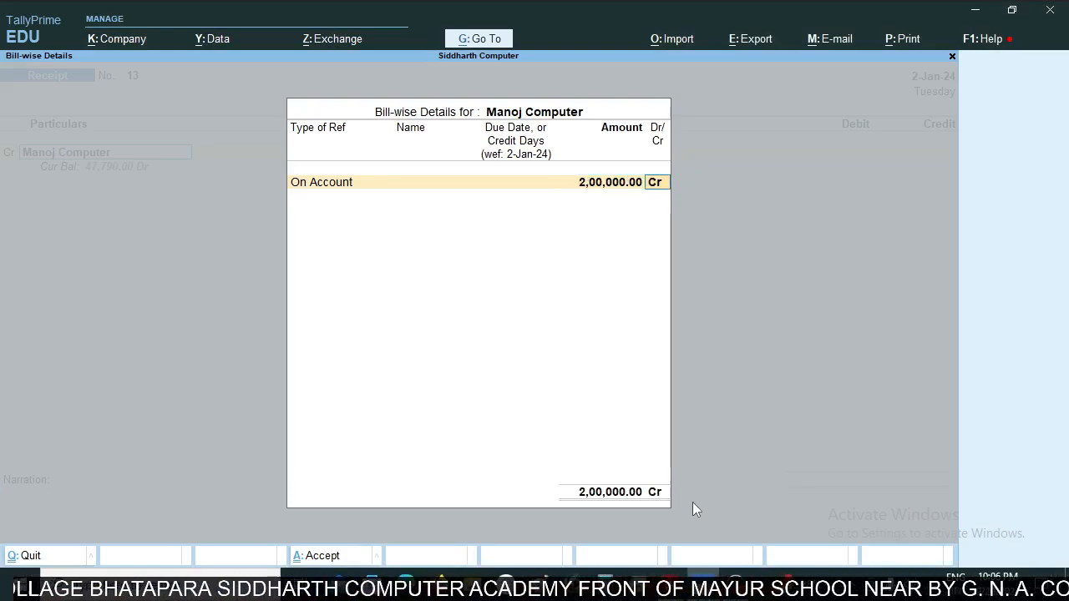
pyautogui.press('Return')
# - Debit 2,00,000 to SBI BANK CURRENT A/C and enter the narration "neft" from the statement's reference
pyautogui.press('Return')
pyautogui.press('Return')
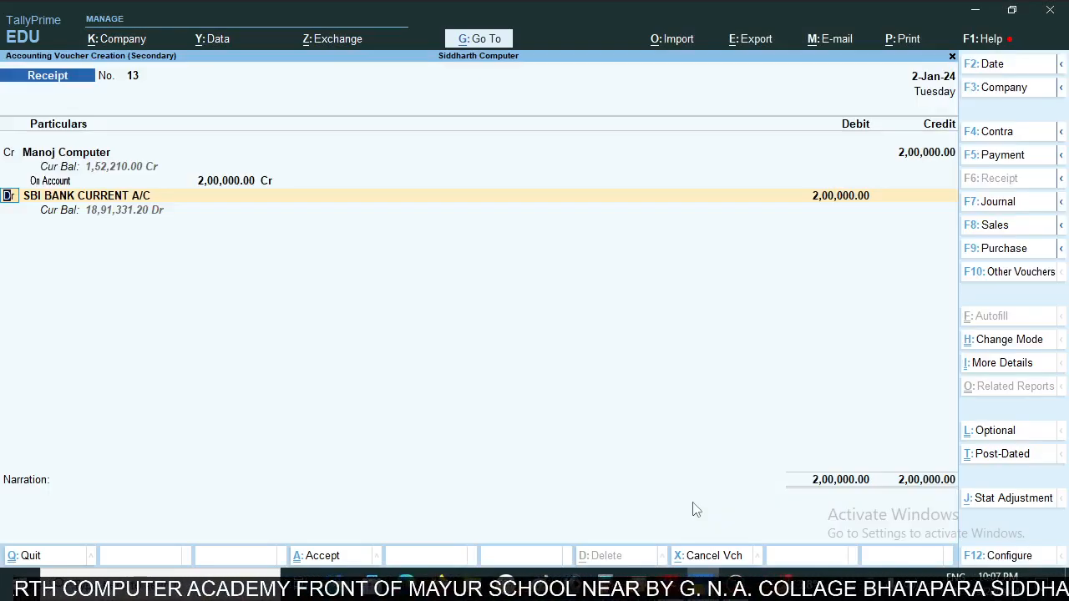
pyautogui.press('Return')
pyautogui.press('Return')
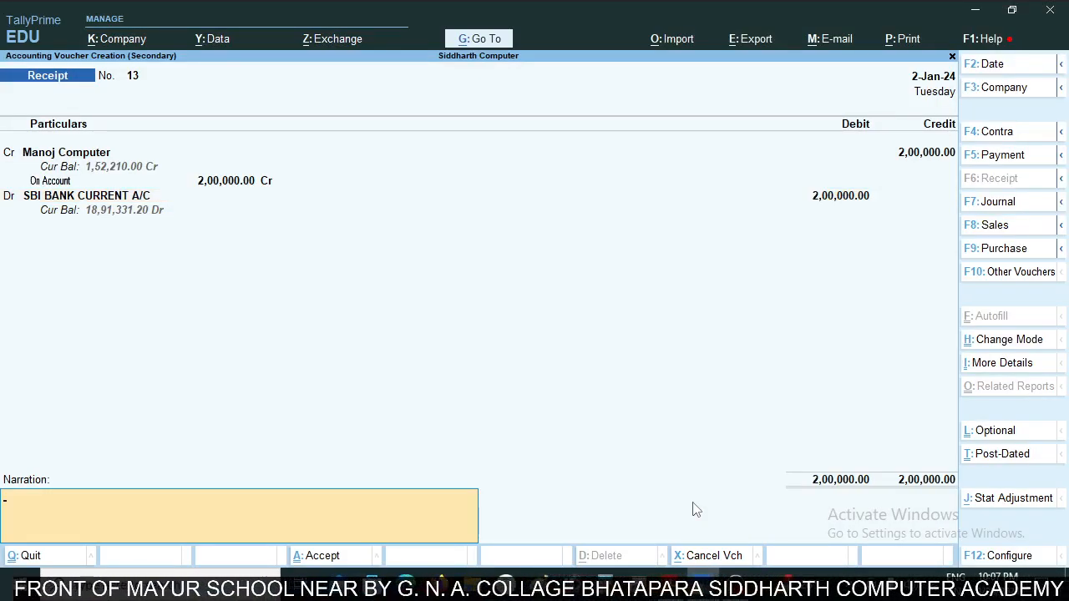
pyautogui.hotkey('alt', 'Tab')
pyautogui.hotkey('alt', 'Tab')
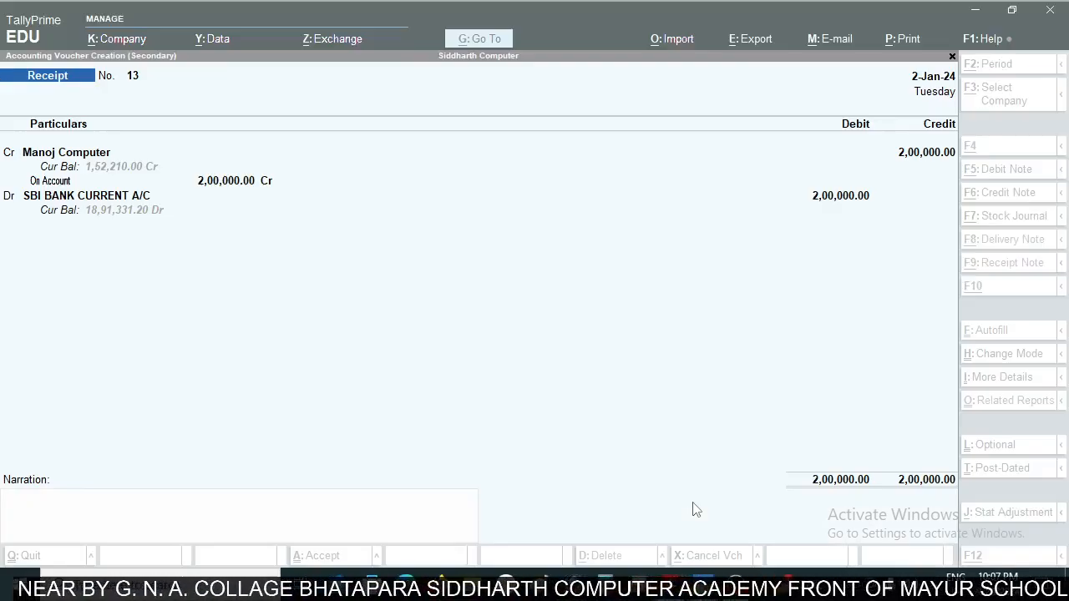
pyautogui.write('neft')
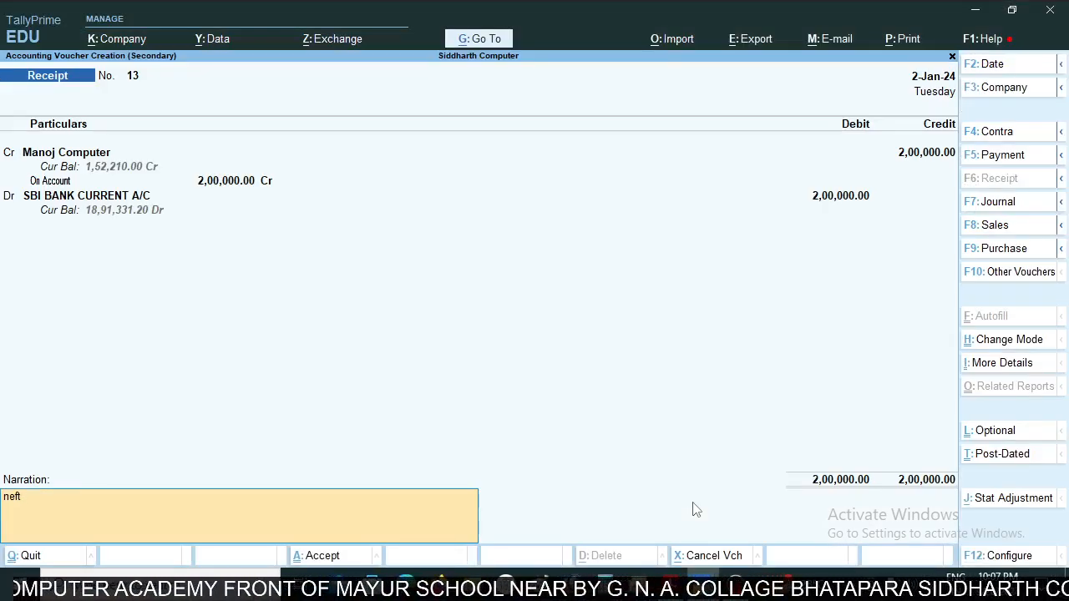
# - Look up the 200000 credit's date in the statement, set the Manoj Computer receipt's voucher date to 2-Feb-24 and save it
pyautogui.hotkey('alt', 'Tab')
pyautogui.hotkey('alt', 'Tab')
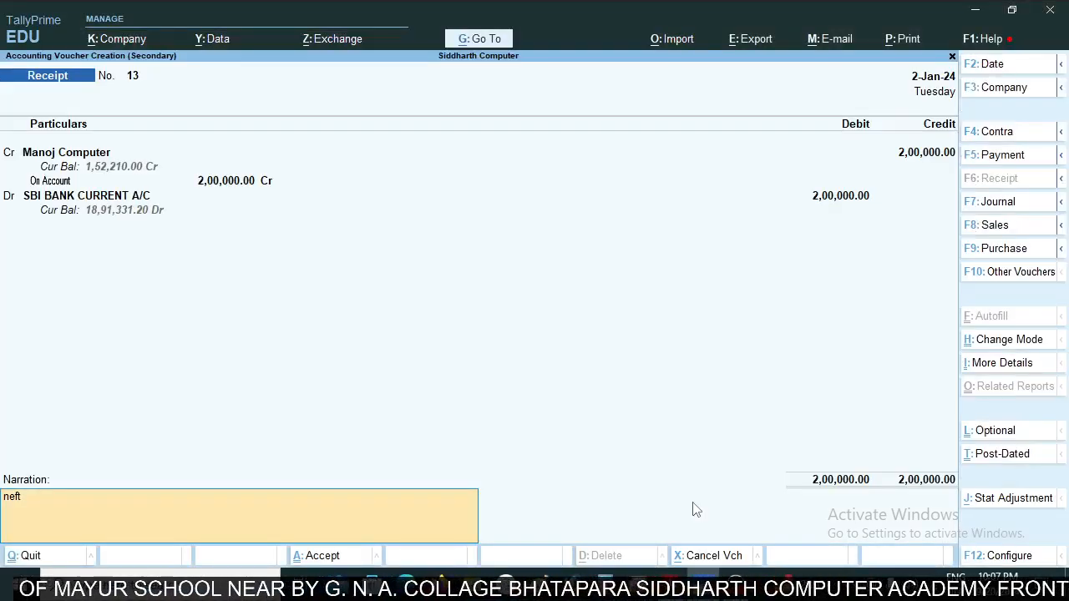
pyautogui.write(',')
pyautogui.press('F2')
pyautogui.write('2')
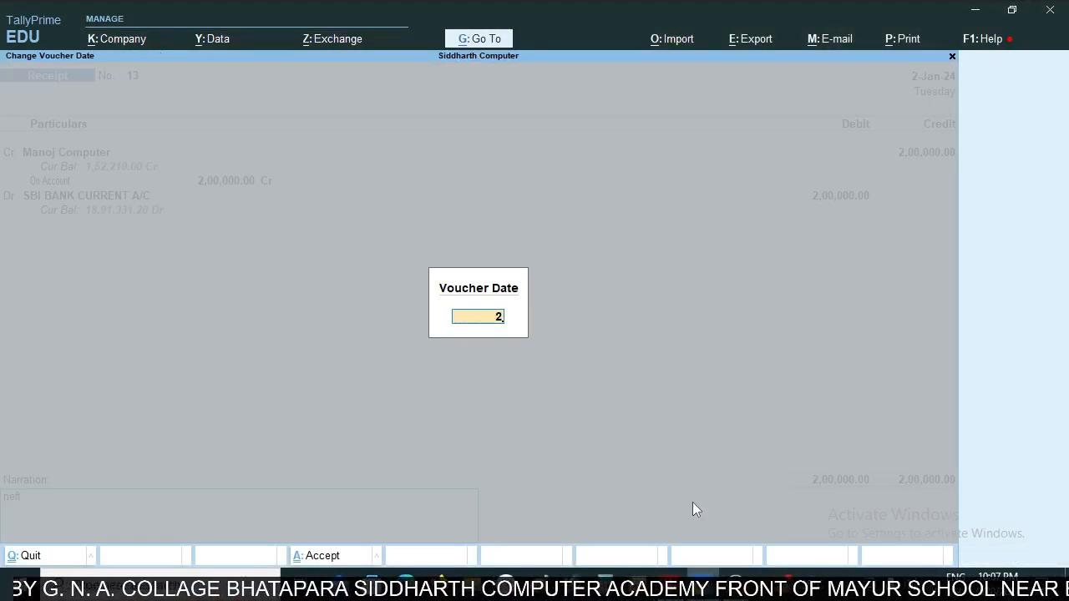
pyautogui.write('feb')
pyautogui.press('Return')
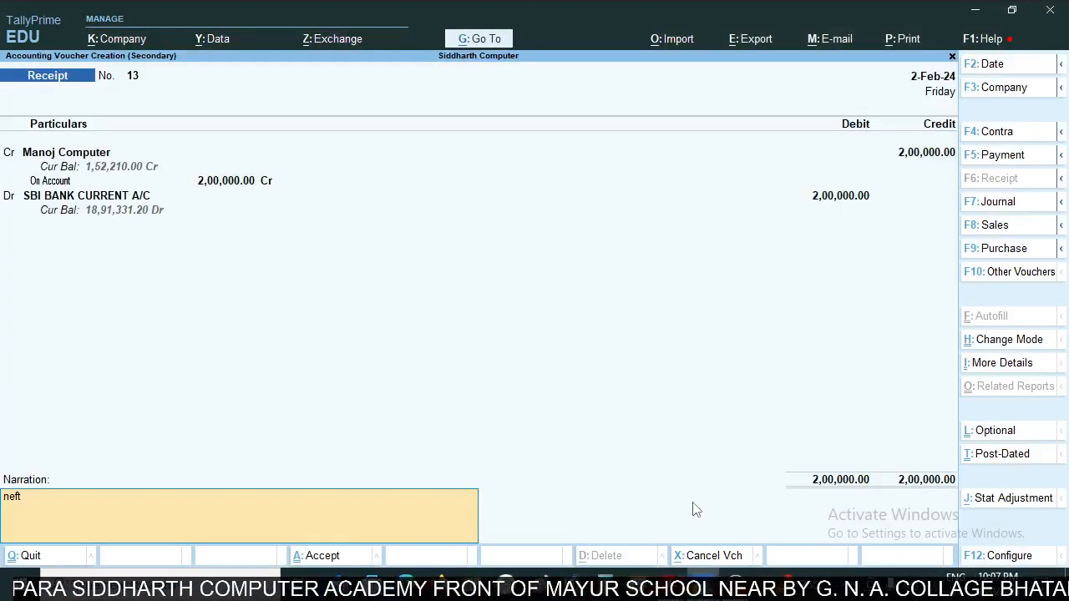
pyautogui.hotkey('ctrl', 'a')
pyautogui.press('Down')
pyautogui.press('Down')
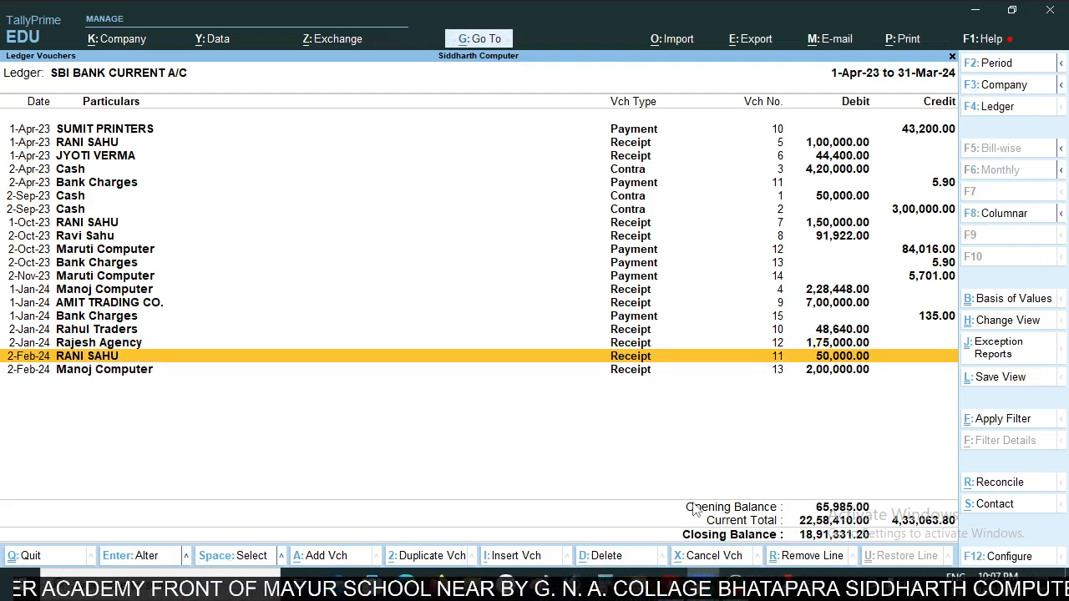
# - Look through all pages of the bank statement for remaining transactions, including those continued beyond the first page, and return to the main table
pyautogui.hotkey('alt', 'Tab')
pyautogui.scroll(-5, 723, 482)
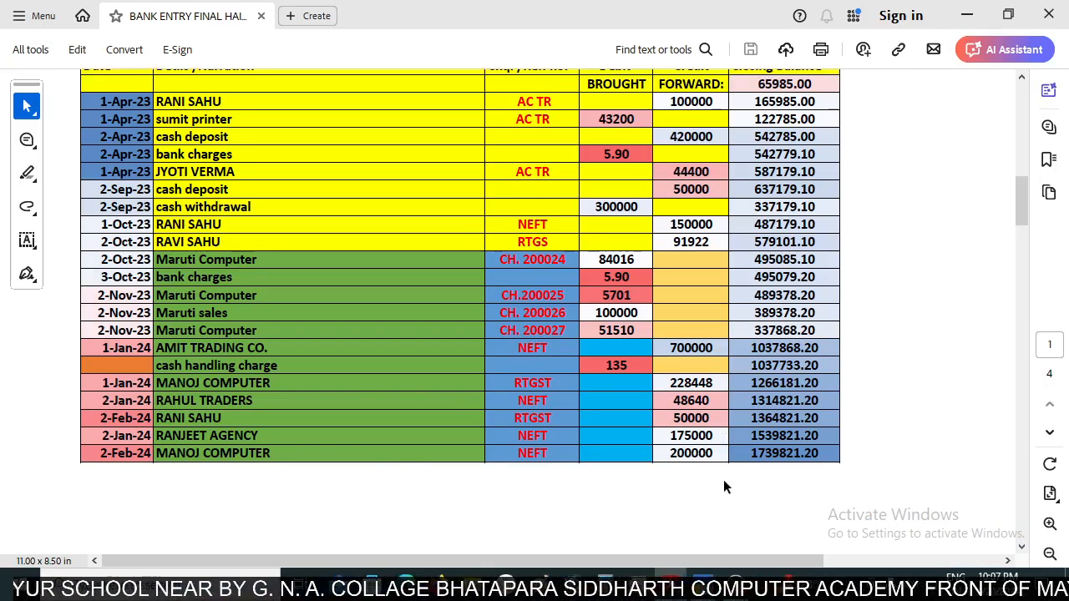
pyautogui.scroll(-8, 647, 462)
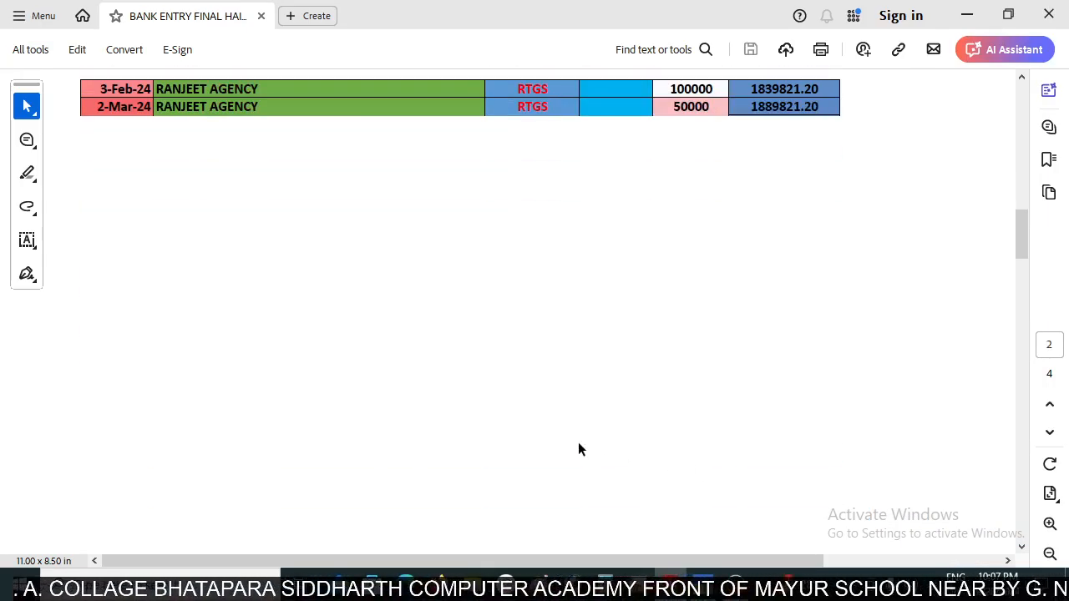
pyautogui.scroll(-8, 673, 451)
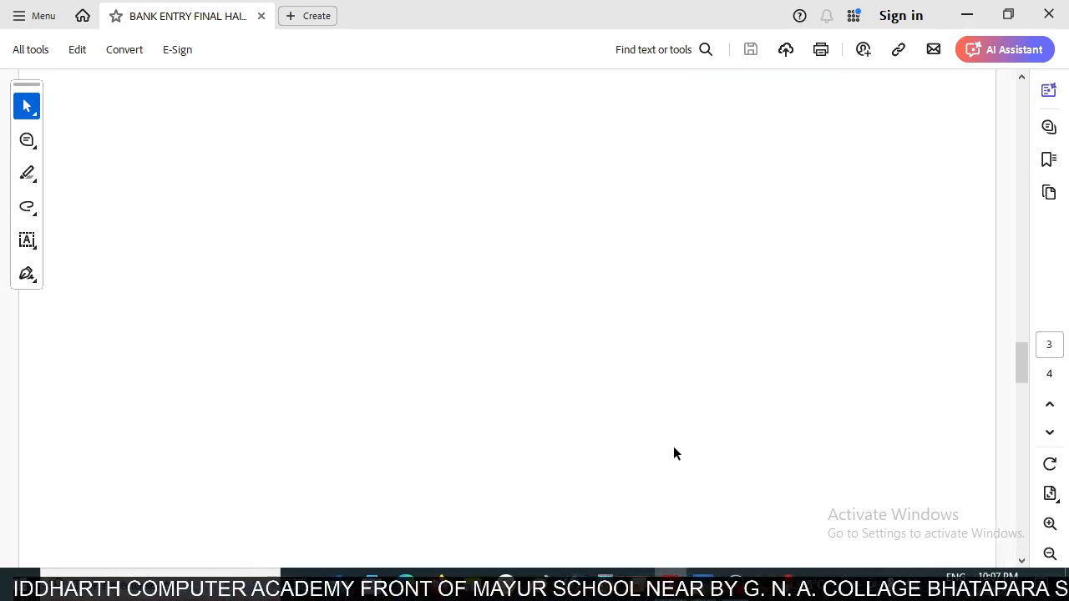
pyautogui.scroll(15, 681, 478)
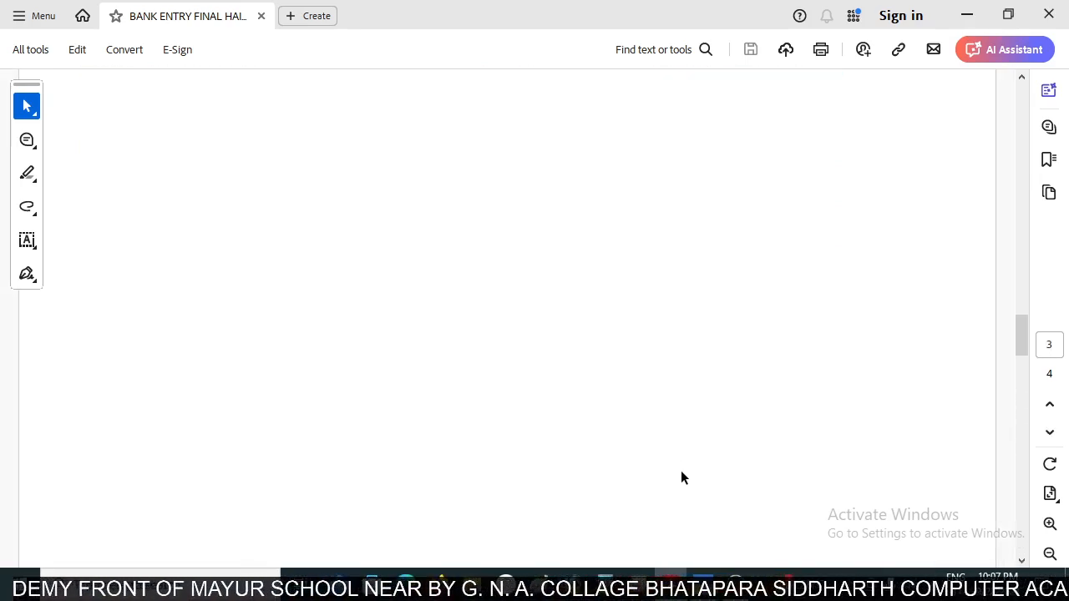
pyautogui.scroll(2, 680, 477)
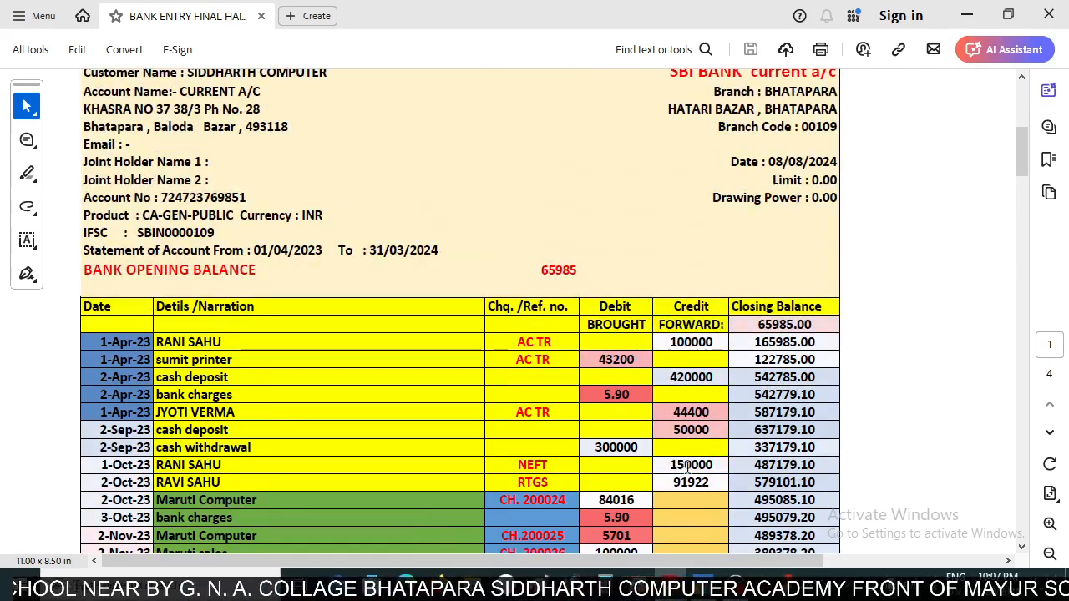
pyautogui.scroll(-10, 690, 460)
pyautogui.scroll(-3, 660, 456)
pyautogui.scroll(-20, 752, 451)
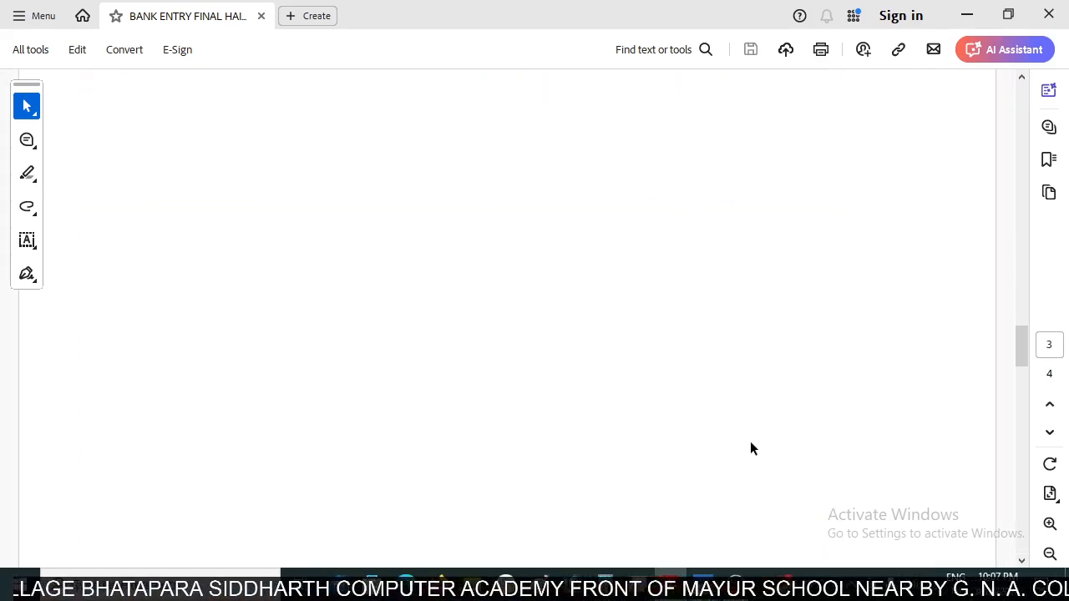
pyautogui.scroll(-10, 757, 468)
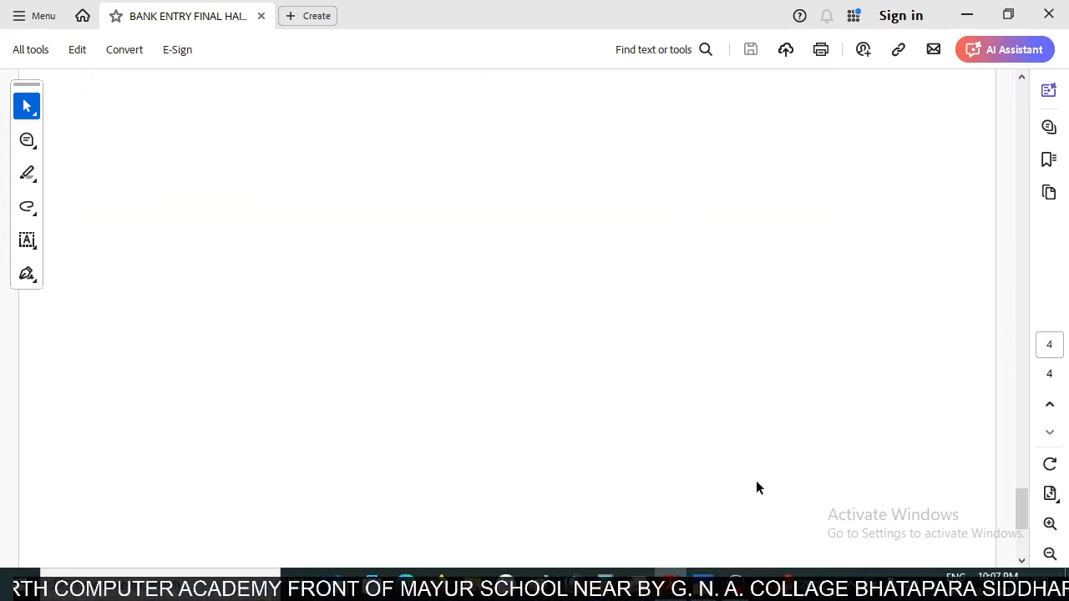
pyautogui.scroll(-10, 757, 484)
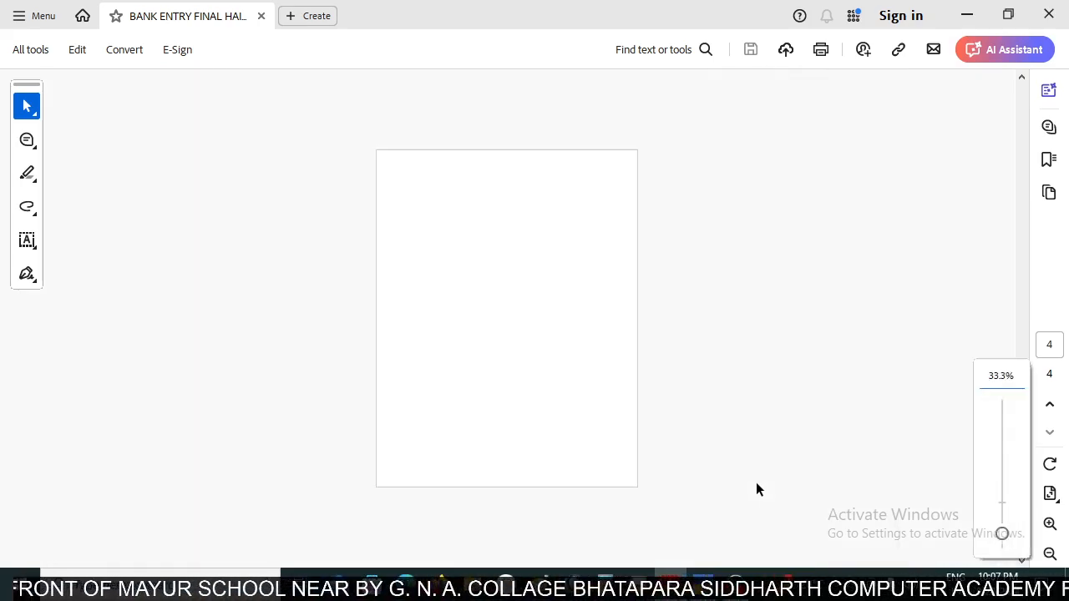
pyautogui.scroll(2, 756, 490)
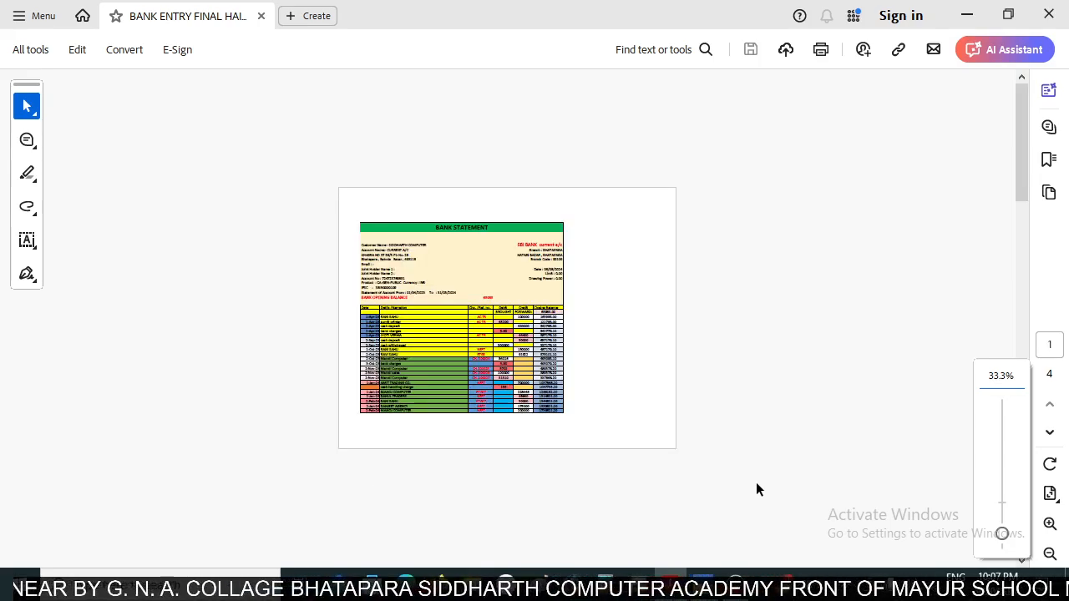
pyautogui.press('Home')
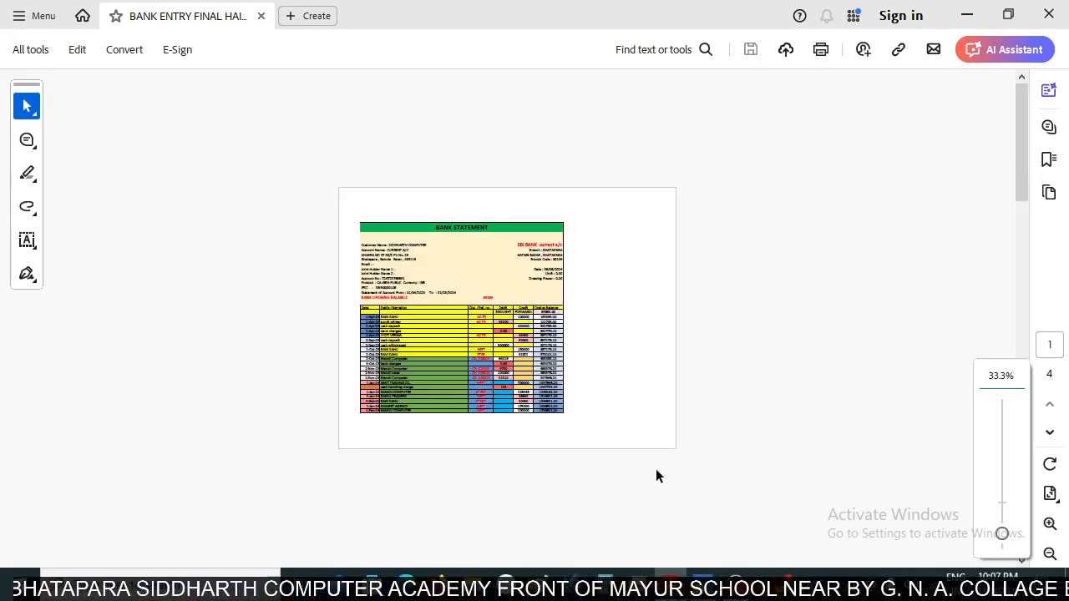
pyautogui.scroll(3, 610, 426)
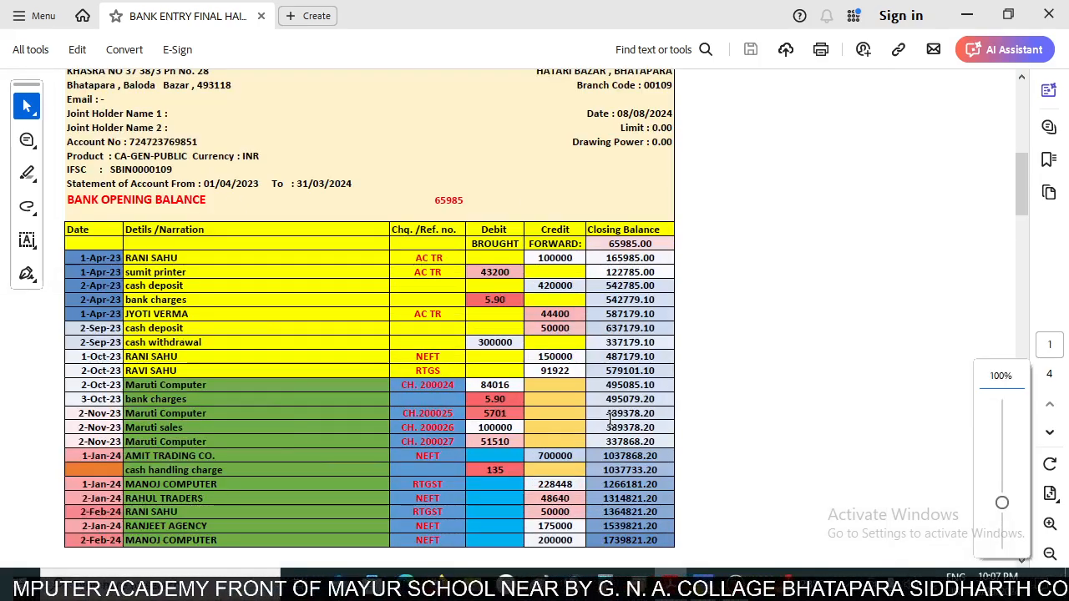
# - Look up the 3-Feb-24 RANJEET AGENCY credit on the statement's second page and start a TallyPrime receipt voucher crediting Ranjeet Agency
pyautogui.scroll(-5, 610, 420)
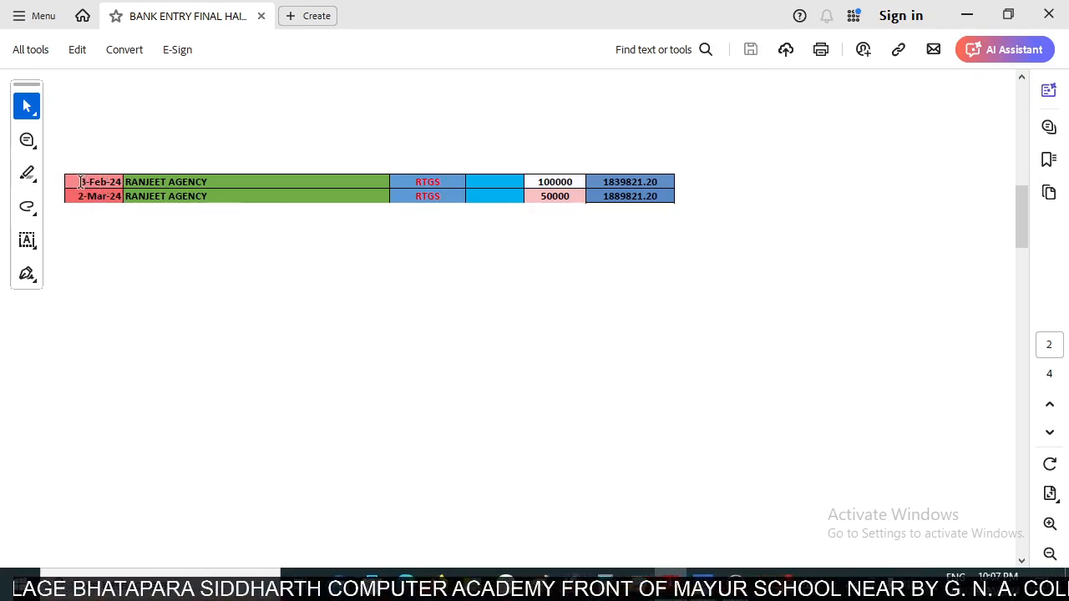
pyautogui.hotkey('alt', 'Tab')
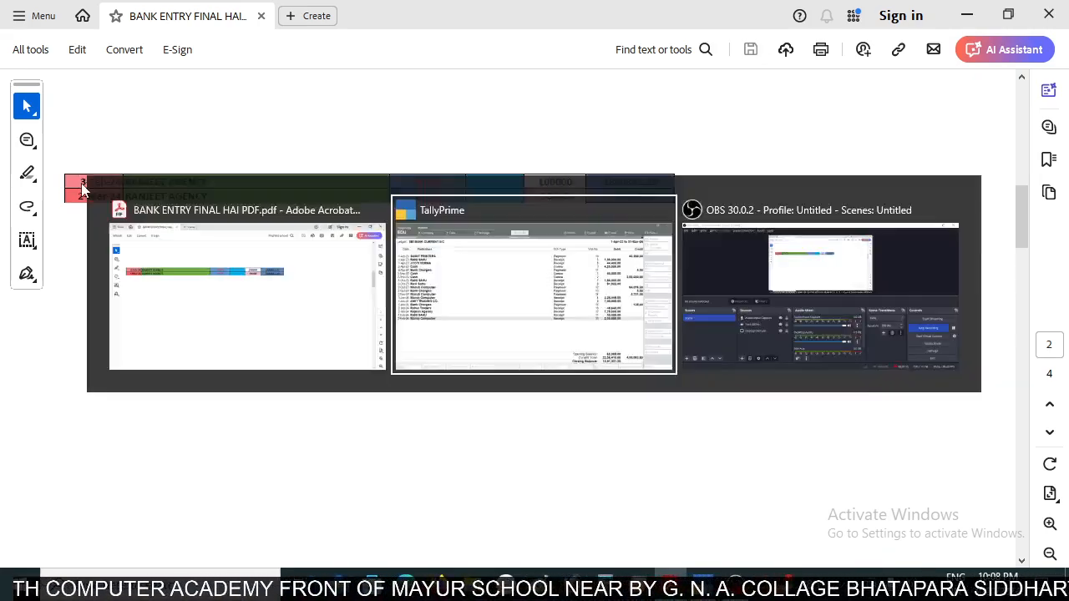
pyautogui.hotkey('alt', 'a')
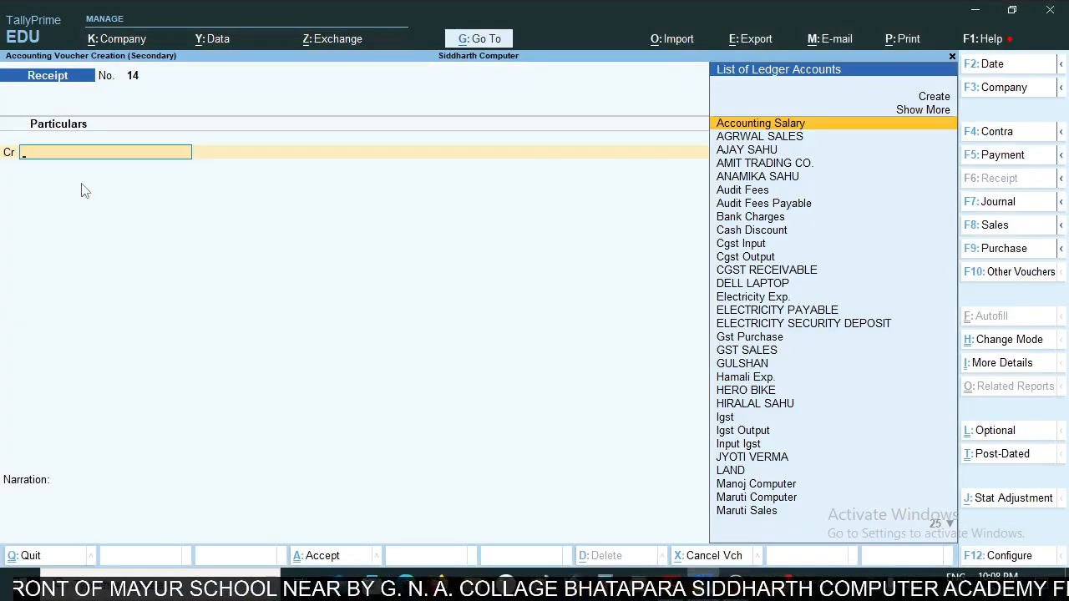
pyautogui.hotkey('alt', 'Tab')
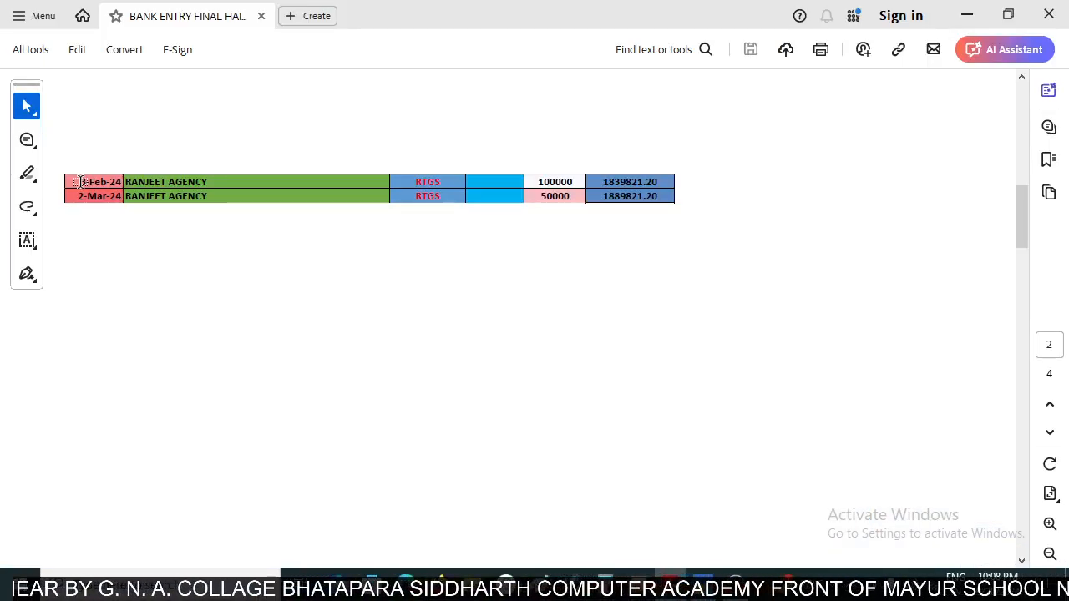
pyautogui.hotkey('alt', 'Tab')
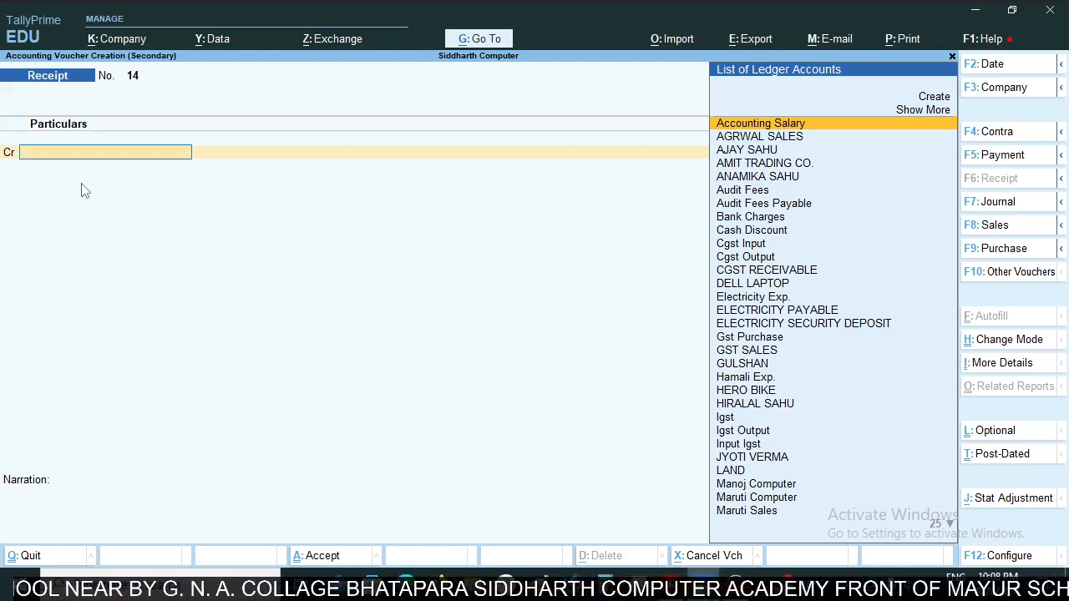
pyautogui.write('Ran')
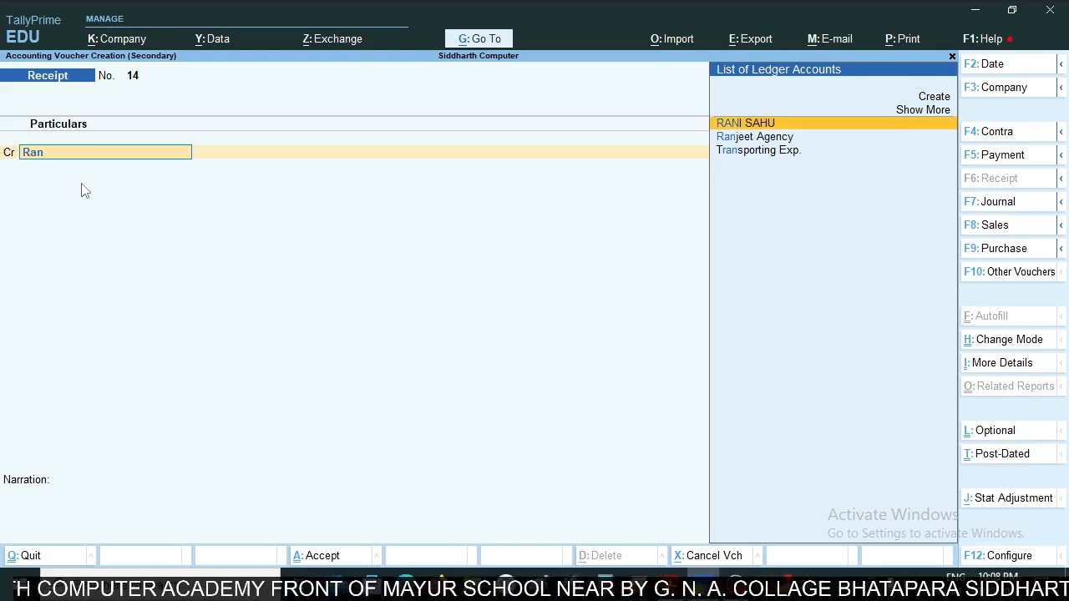
pyautogui.press('Down')
pyautogui.press('Return')
# - Allocate 1,00,000 to Ranjeet Agency as On Account, checking the amount against the statement
pyautogui.press('Return')
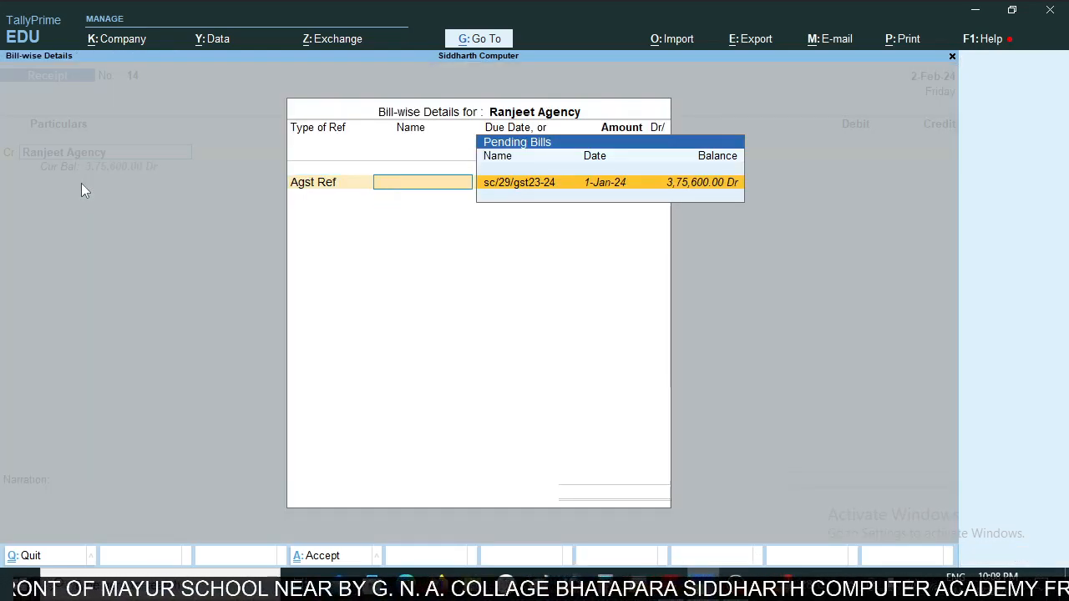
pyautogui.press('BackSpace')
pyautogui.press('Down')
pyautogui.press('Down')
pyautogui.press('Return')
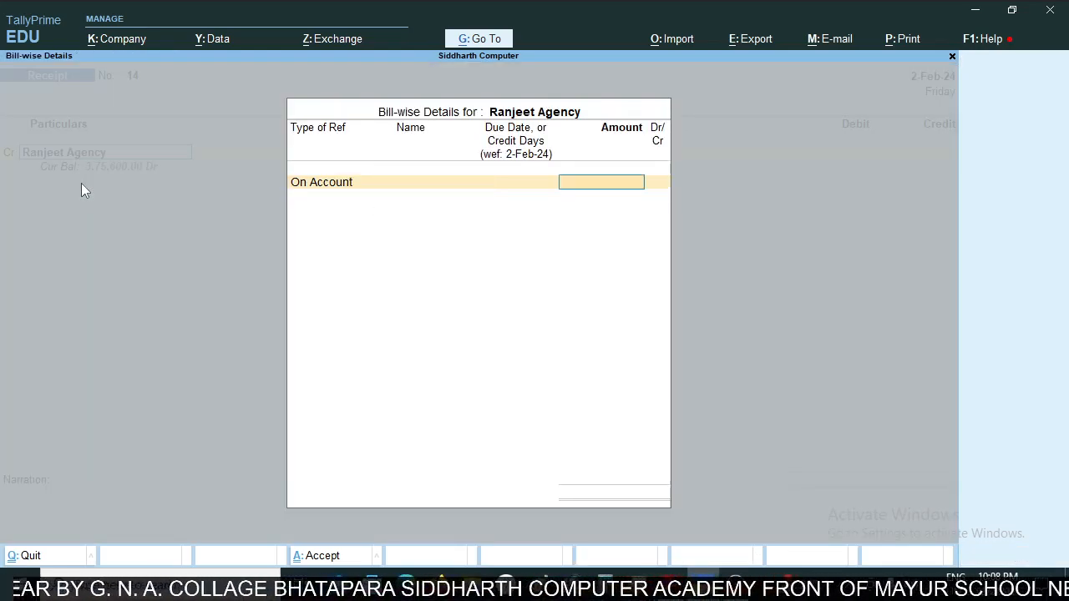
pyautogui.hotkey('alt', 'Tab')
pyautogui.hotkey('alt', 'Tab')
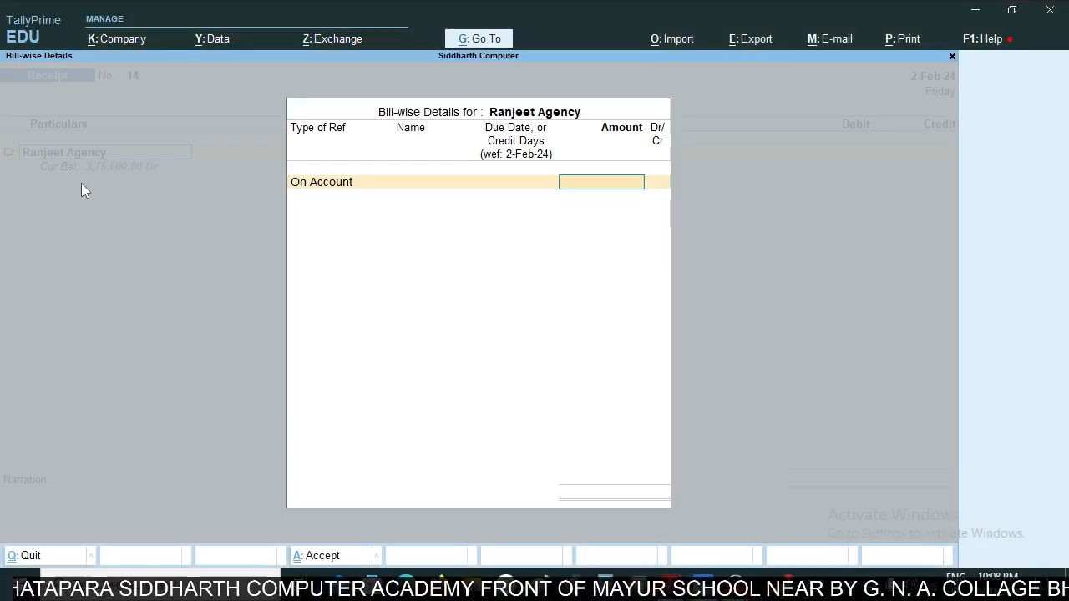
pyautogui.write('1,00,00')
pyautogui.write('00000')
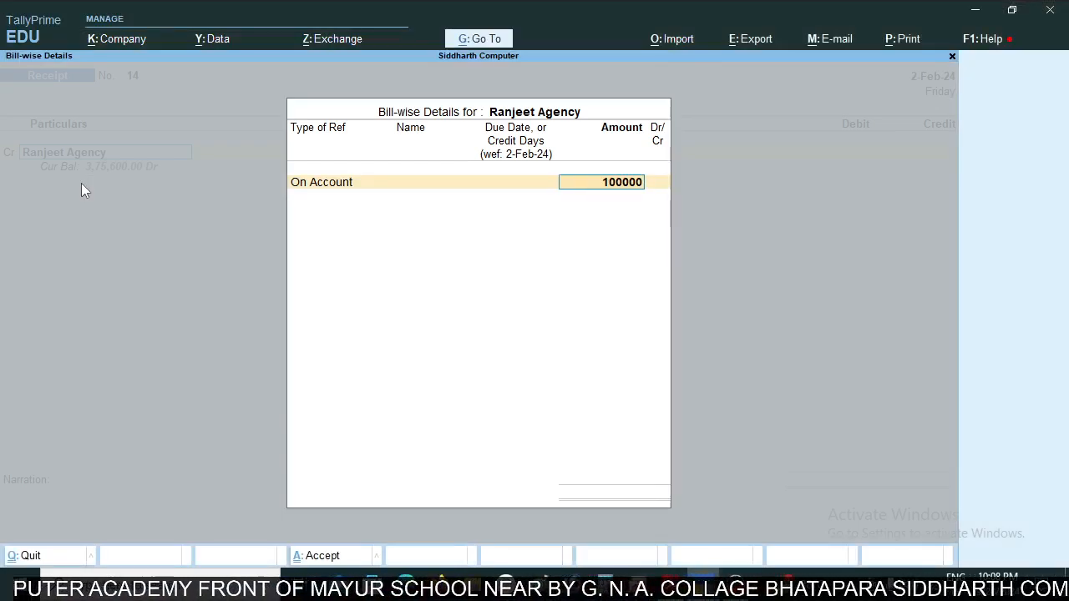
pyautogui.press('Return')
pyautogui.press('Return')
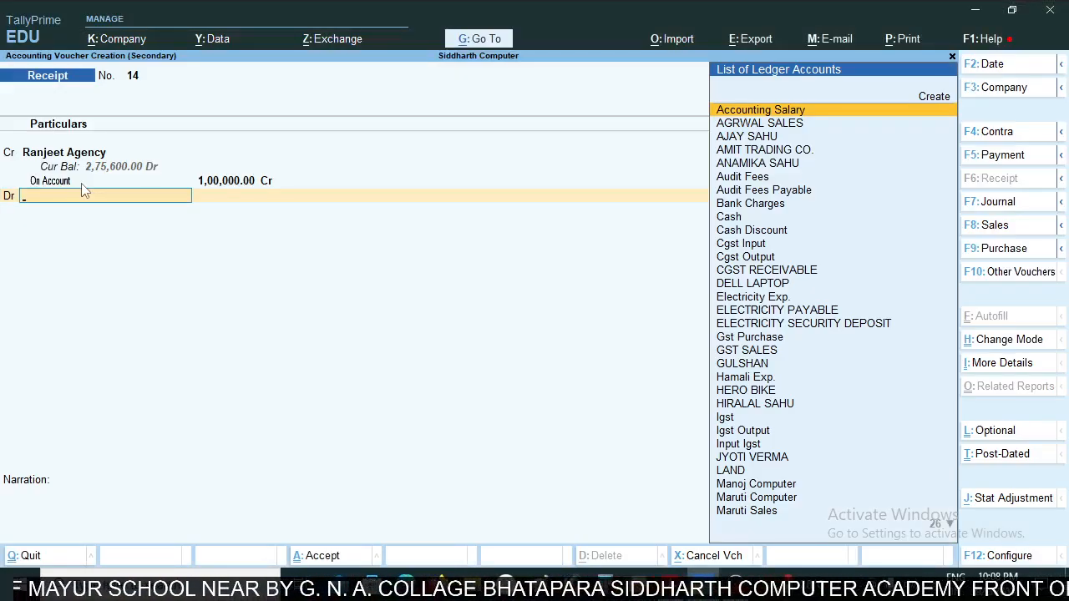
# - Debit 1,00,000 to SBI BANK CURRENT A/C, set the Ranjeet Agency receipt's voucher date to 2-Feb-24 and save it
pyautogui.write('Sbi')
pyautogui.press('Return')
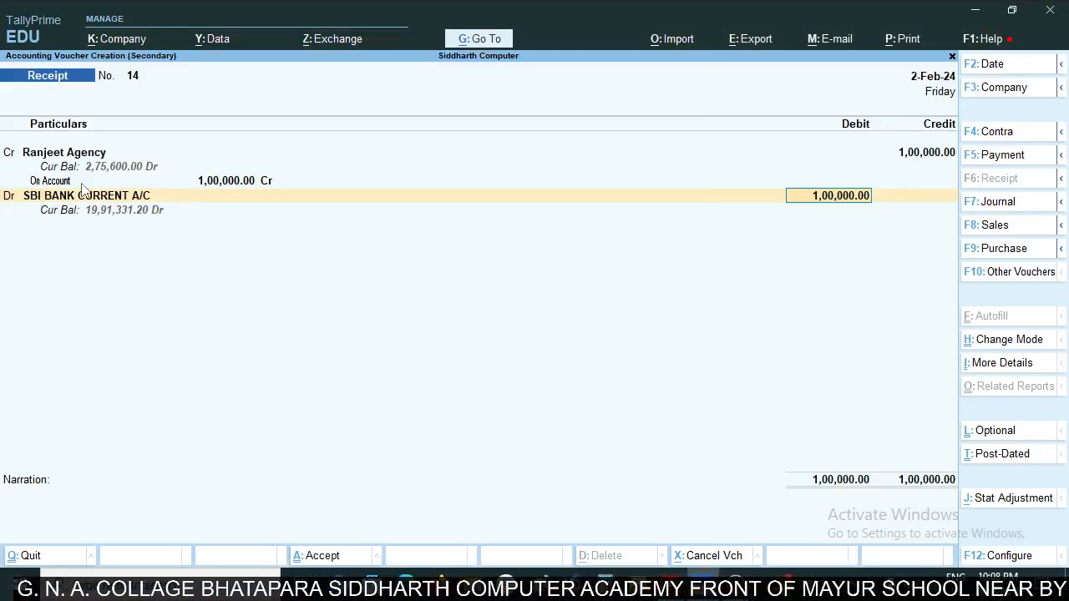
pyautogui.hotkey('alt', 'Tab')
pyautogui.hotkey('alt', 'Tab')
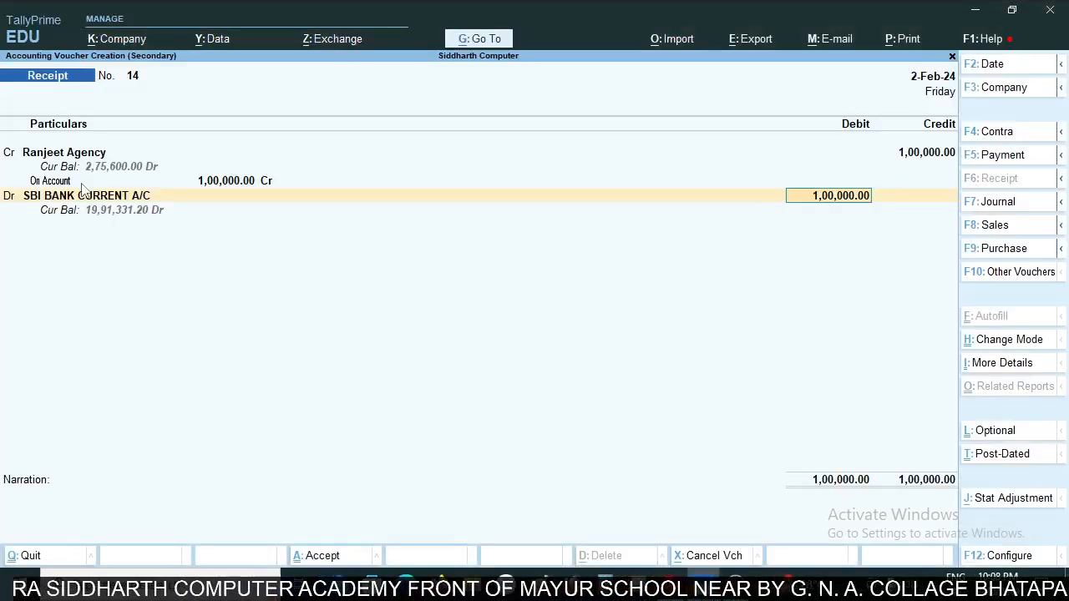
pyautogui.press('F2')
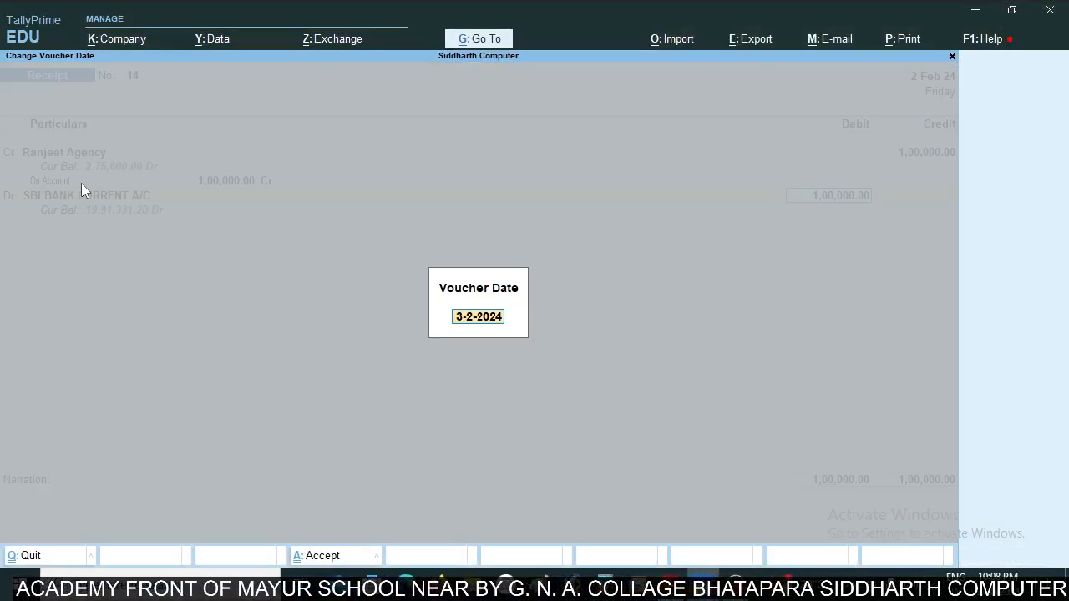
pyautogui.write('2feb')
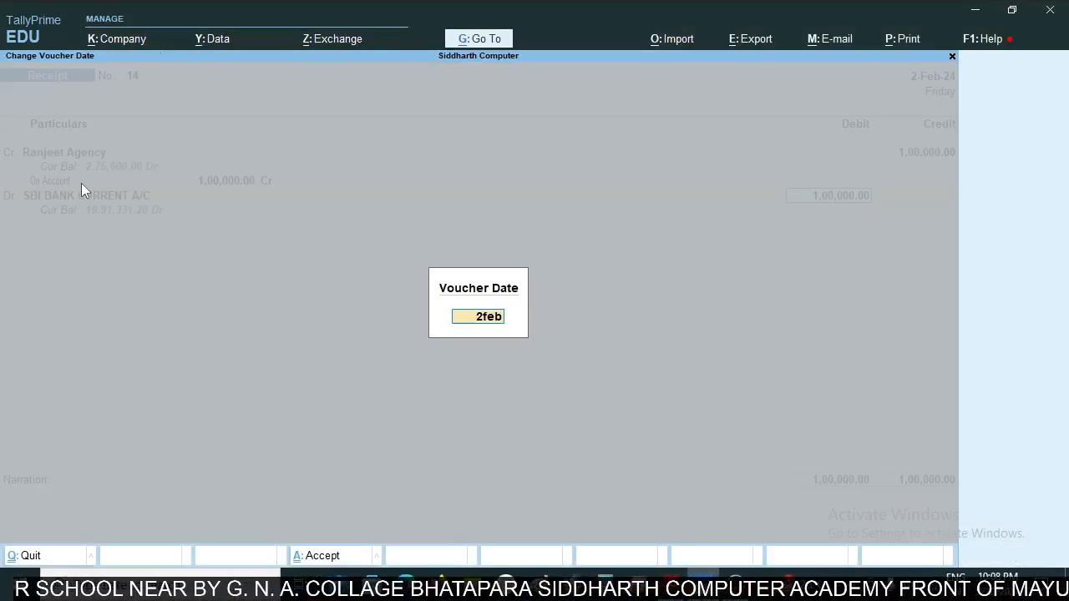
pyautogui.press('Return')
pyautogui.hotkey('ctrl', 'a')
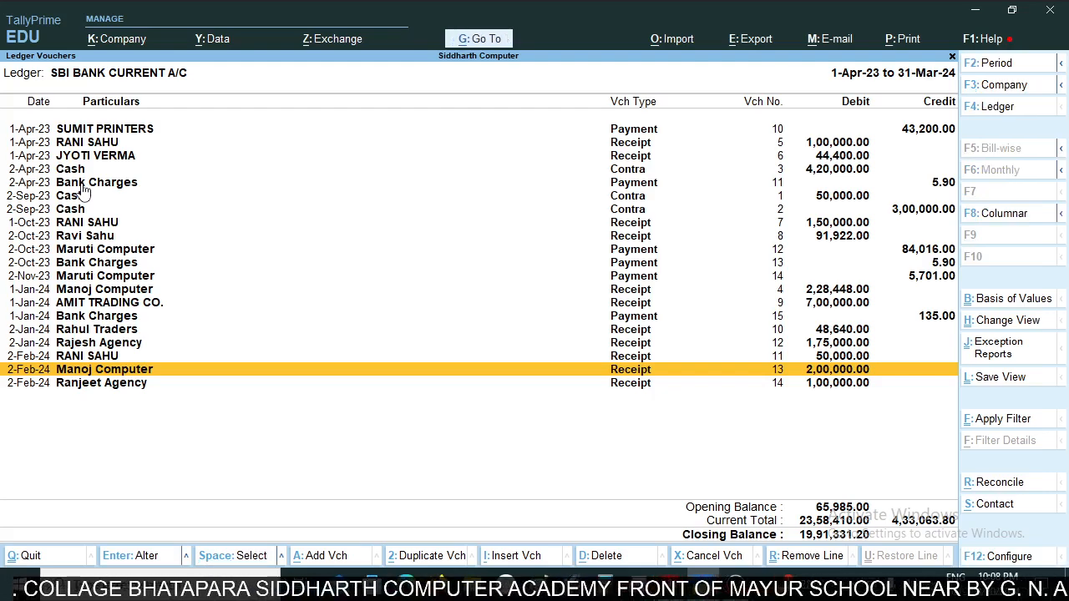
# - Look up the 2-Mar-24 RANJEET AGENCY credit in the statement and start another receipt voucher crediting Ranjeet Agency
pyautogui.press('Down')
pyautogui.hotkey('alt', 'Tab')
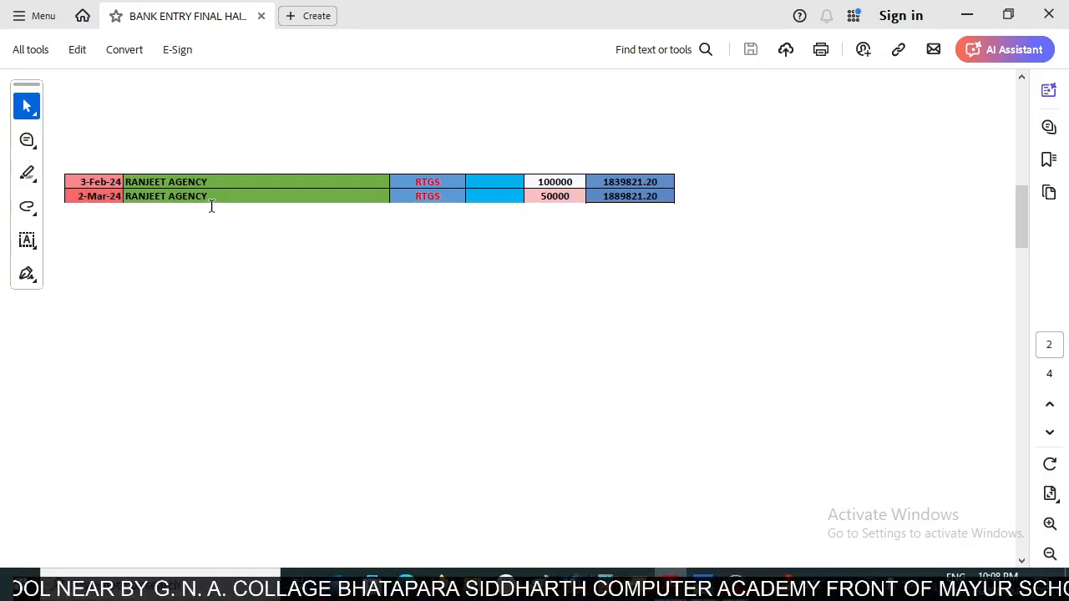
pyautogui.hotkey('alt', 'Tab')
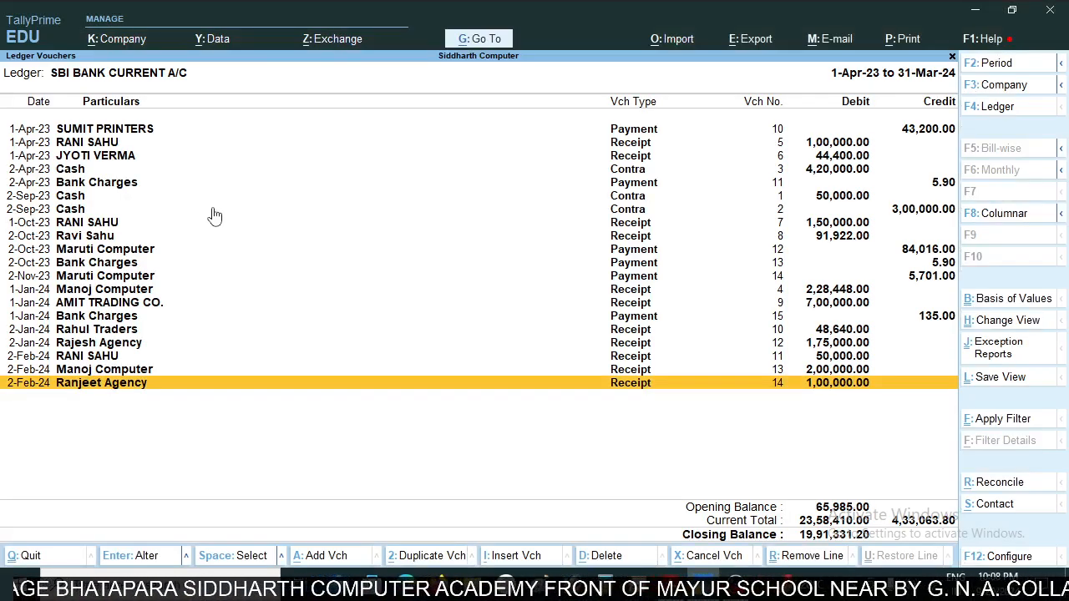
pyautogui.hotkey('alt', 'a')
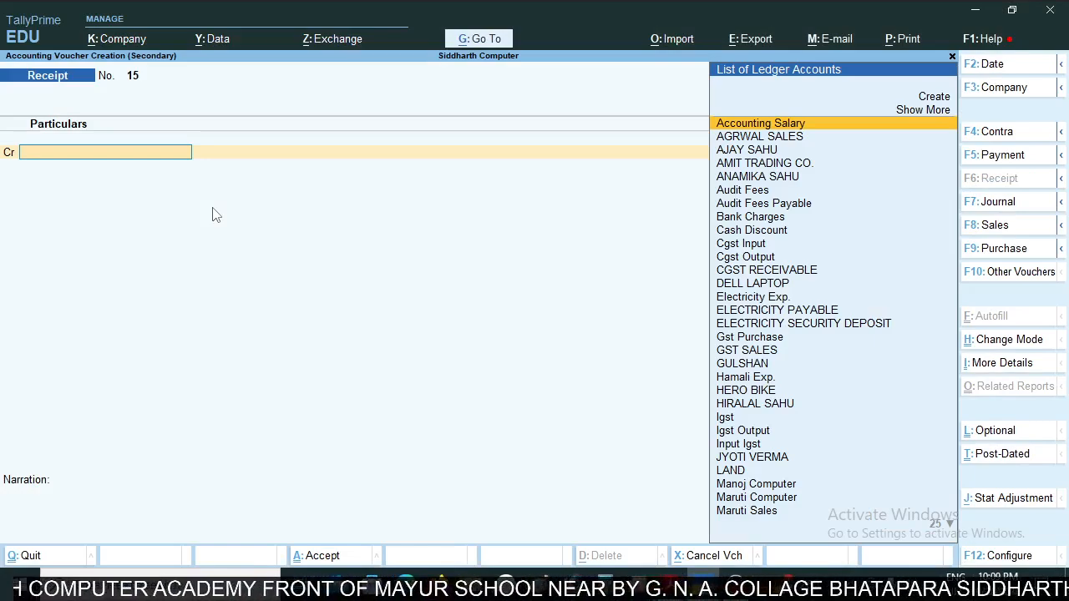
pyautogui.write('Ranj')
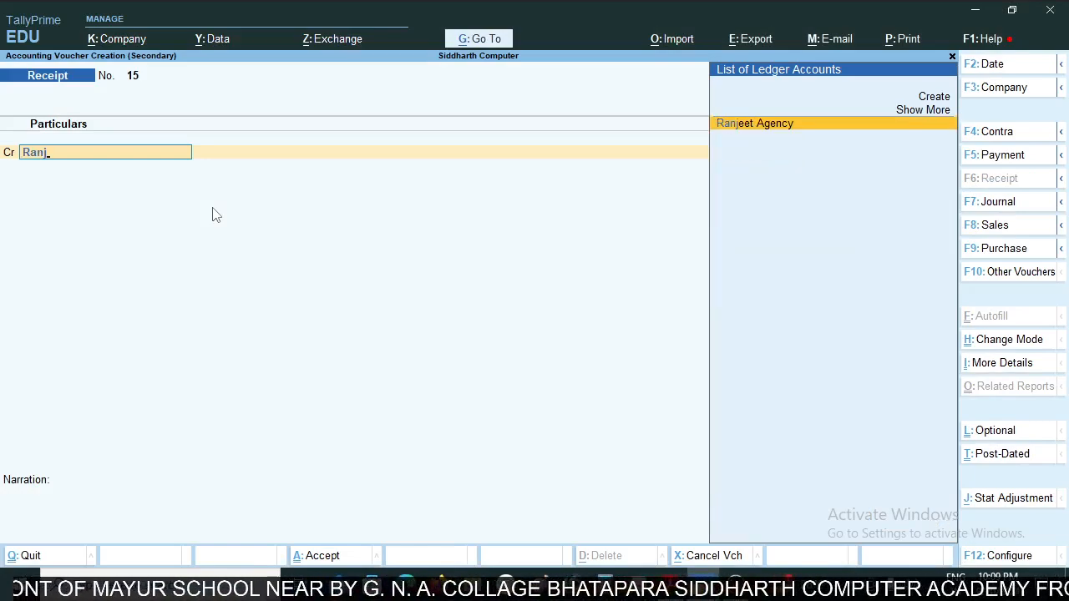
pyautogui.press('Return')
# - Look up the last RANJEET AGENCY amount in the statement and allocate 50,000 to Ranjeet Agency as On Account
pyautogui.press('Down')
pyautogui.press('Down')
pyautogui.press('Return')
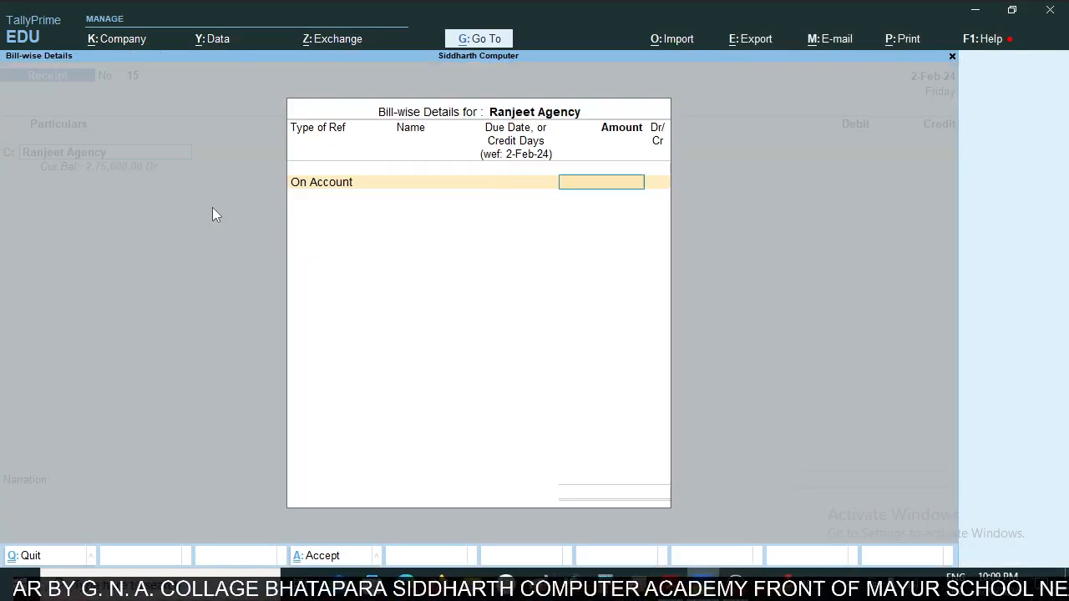
pyautogui.hotkey('alt', 'Tab')
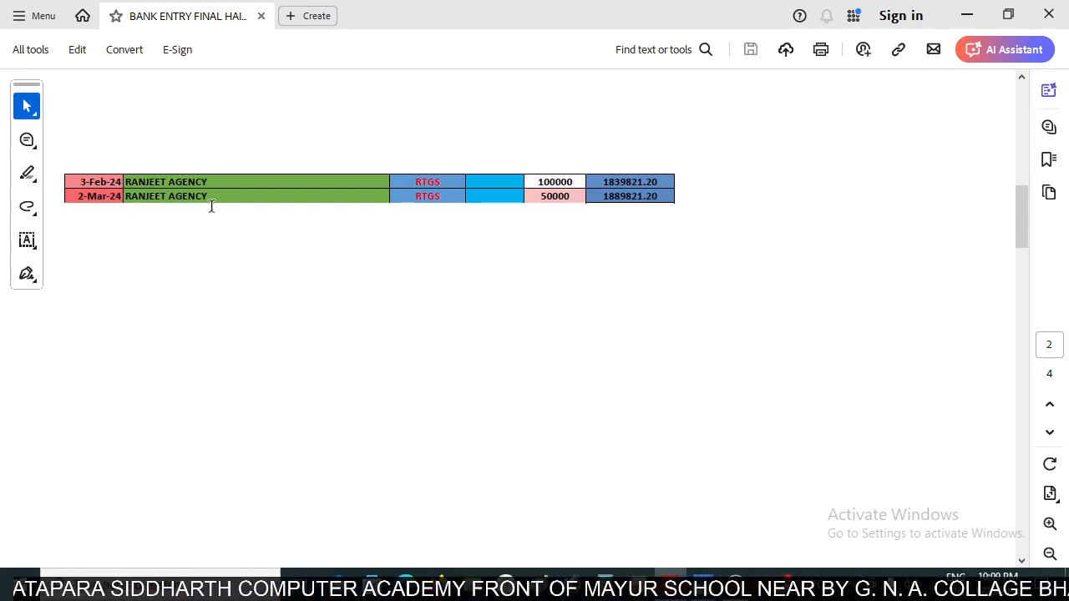
pyautogui.hotkey('alt', 'Tab')
pyautogui.write('50000')
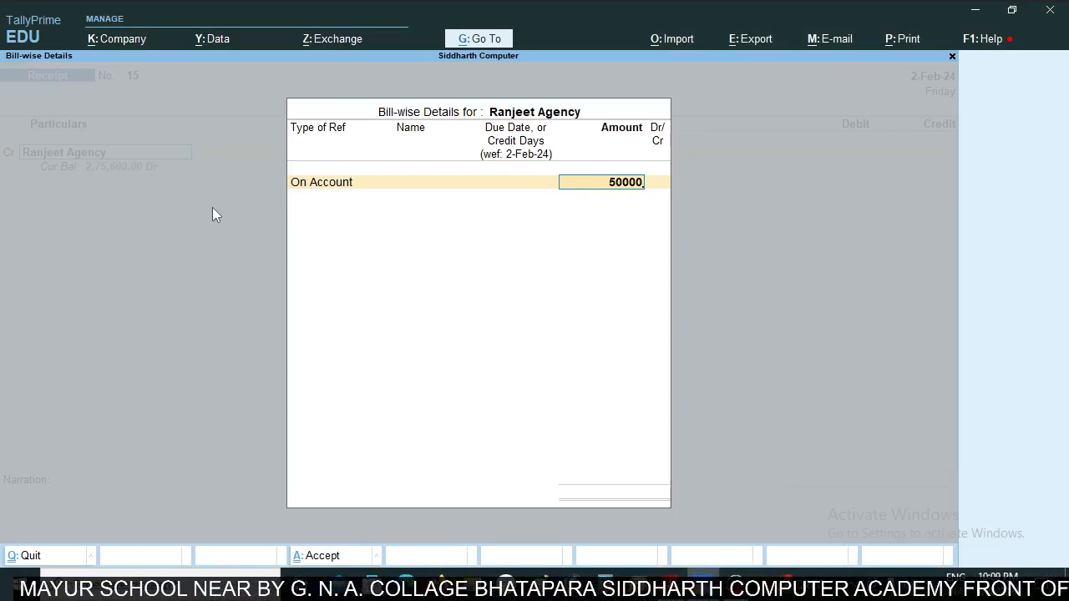
pyautogui.press('Return')
pyautogui.press('Return')
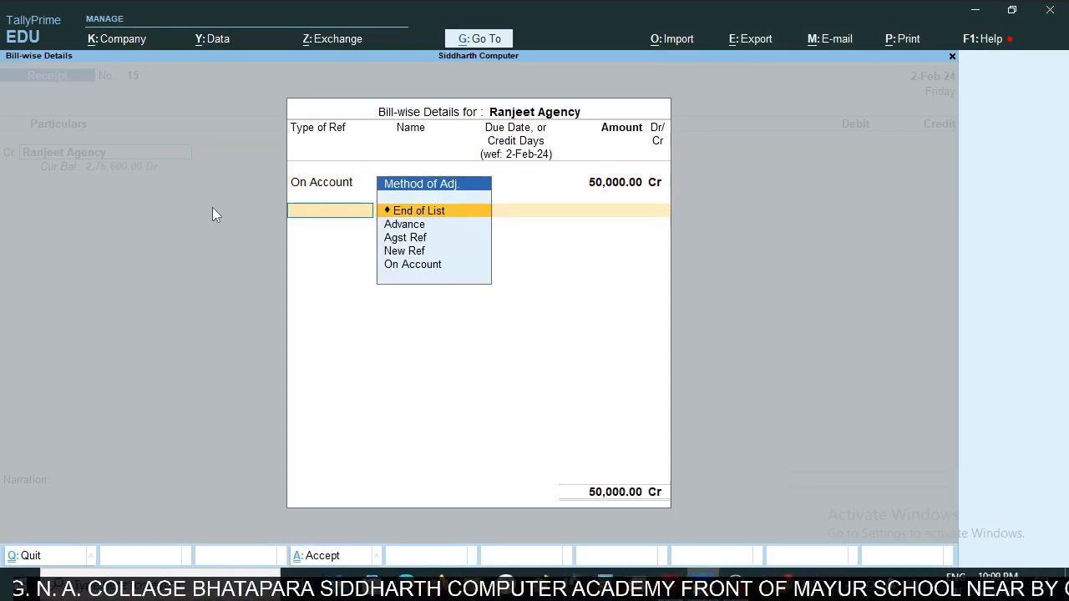
pyautogui.press('Return')
pyautogui.press('Return')
pyautogui.press('Return')
pyautogui.press('Return')
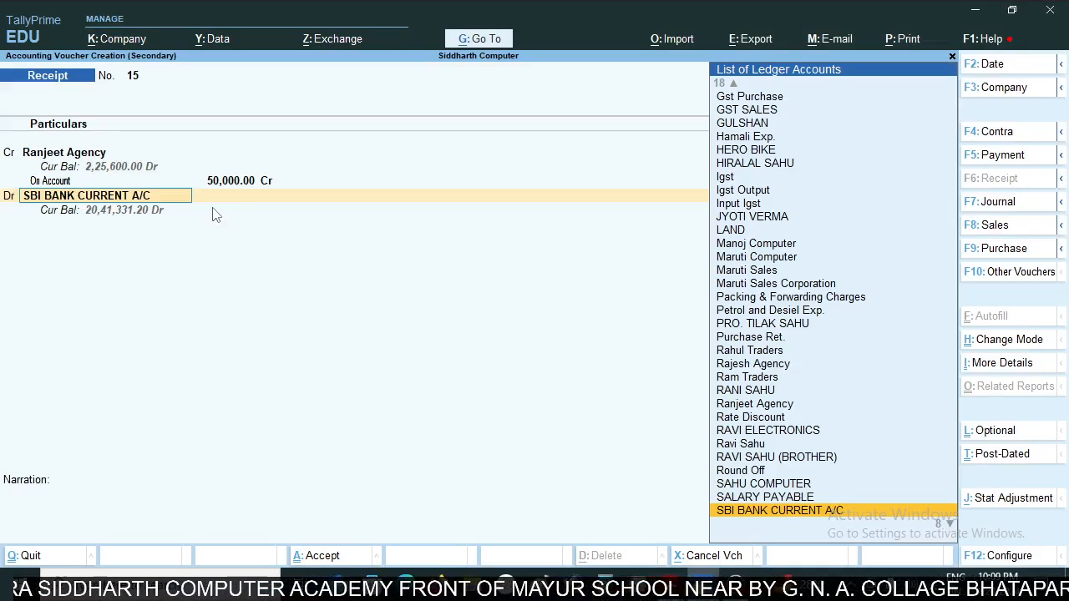
# - Debit 50,000 to SBI BANK CURRENT A/C and enter the narration "rgst" after checking the statement's reference
pyautogui.hotkey('alt', 'Tab')
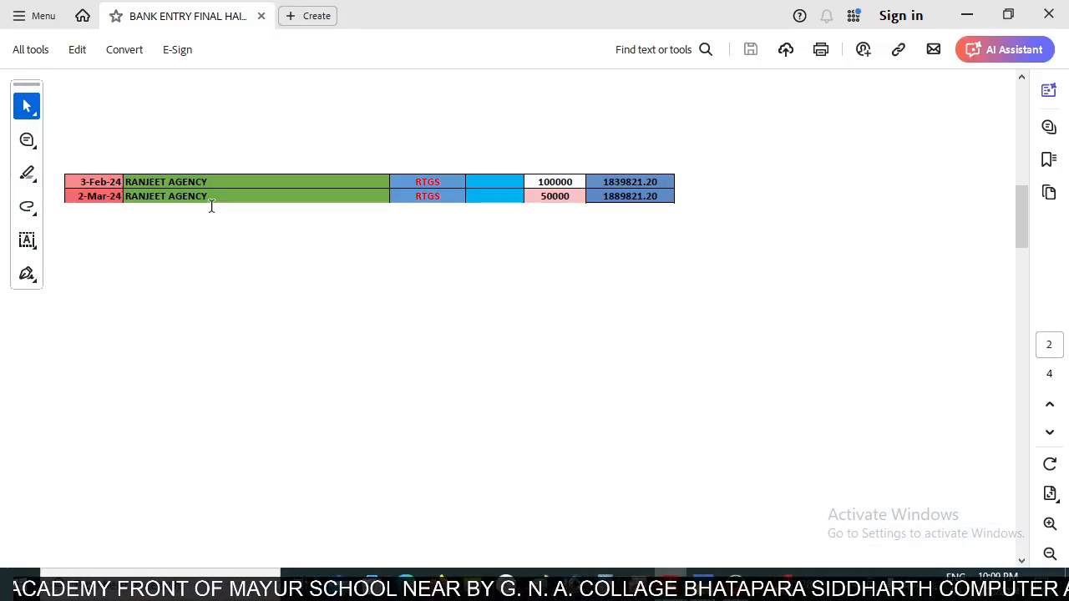
pyautogui.hotkey('alt', 'Tab')
pyautogui.write('rg')
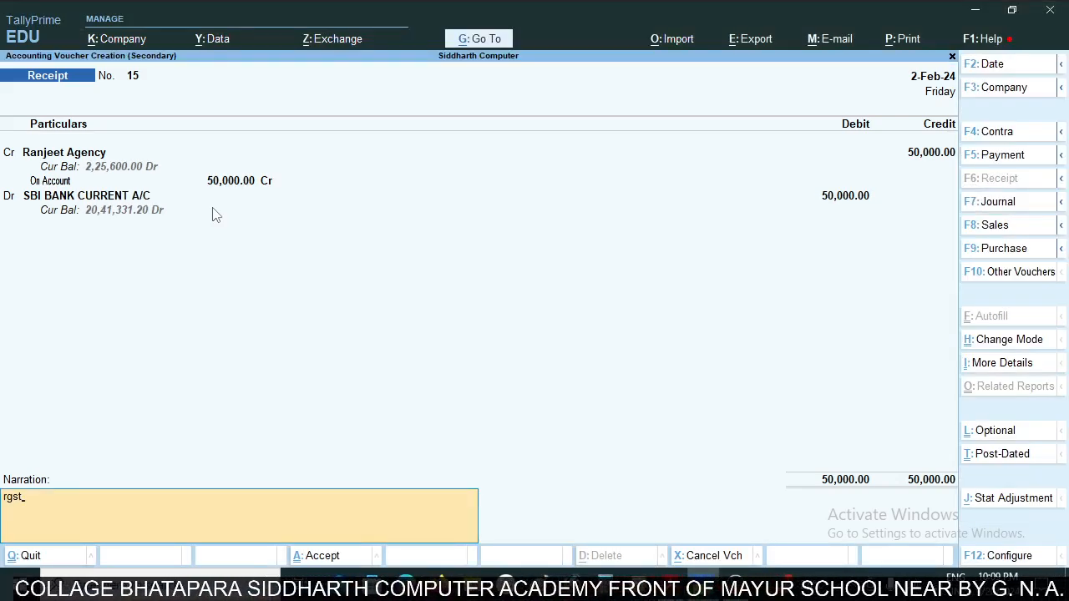
# - Check the 50000 credit's date in the statement, set the receipt's voucher date to 2-Mar-24 and save it
pyautogui.hotkey('alt', 'Tab')
pyautogui.hotkey('alt', 'Tab')
pyautogui.press('F2')
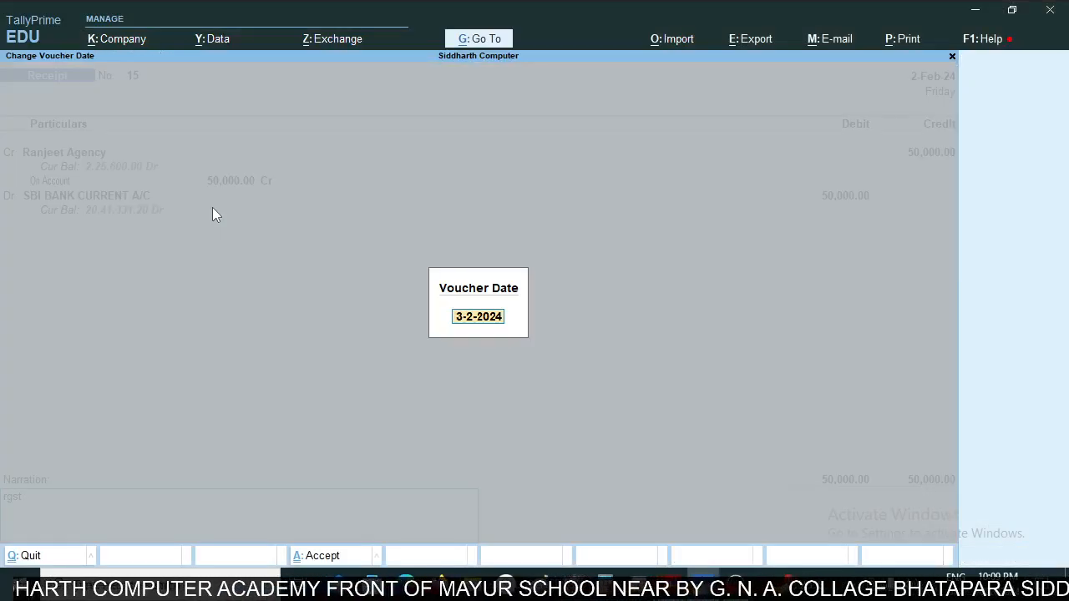
pyautogui.write('2mar')
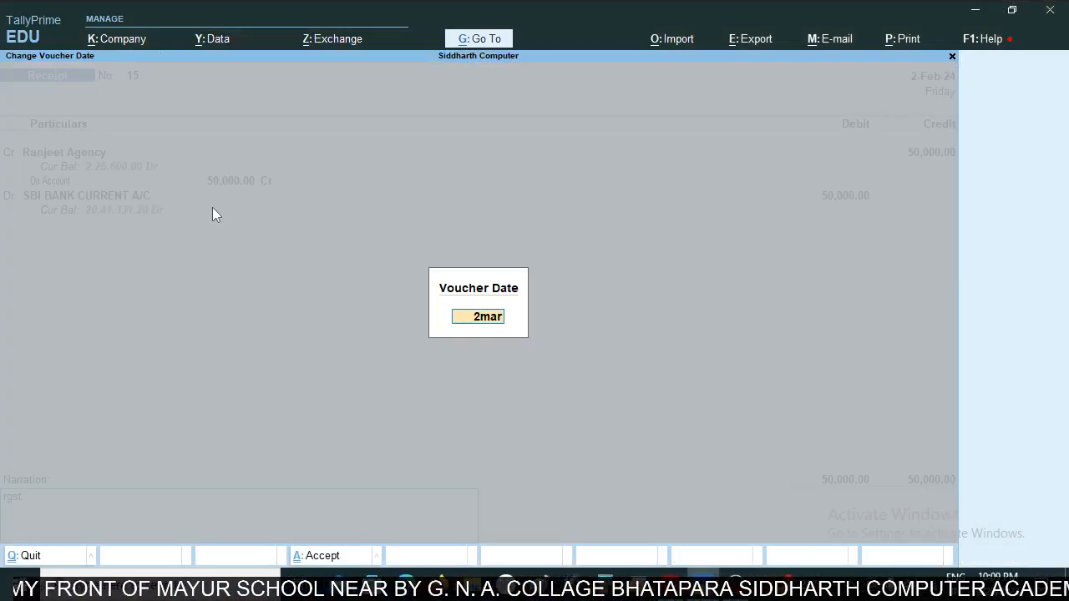
pyautogui.press('Return')
pyautogui.hotkey('ctrl', 'a')
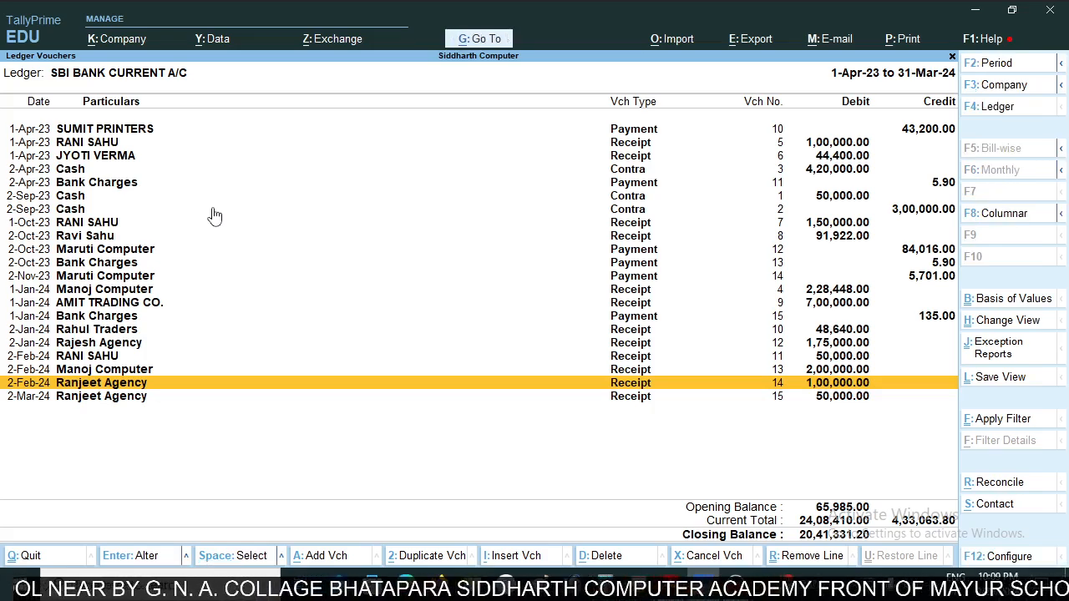
# - Review the bank statement's first-page transactions again from the opening balance down for entries missing from the ledger
pyautogui.hotkey('alt', 'Tab')
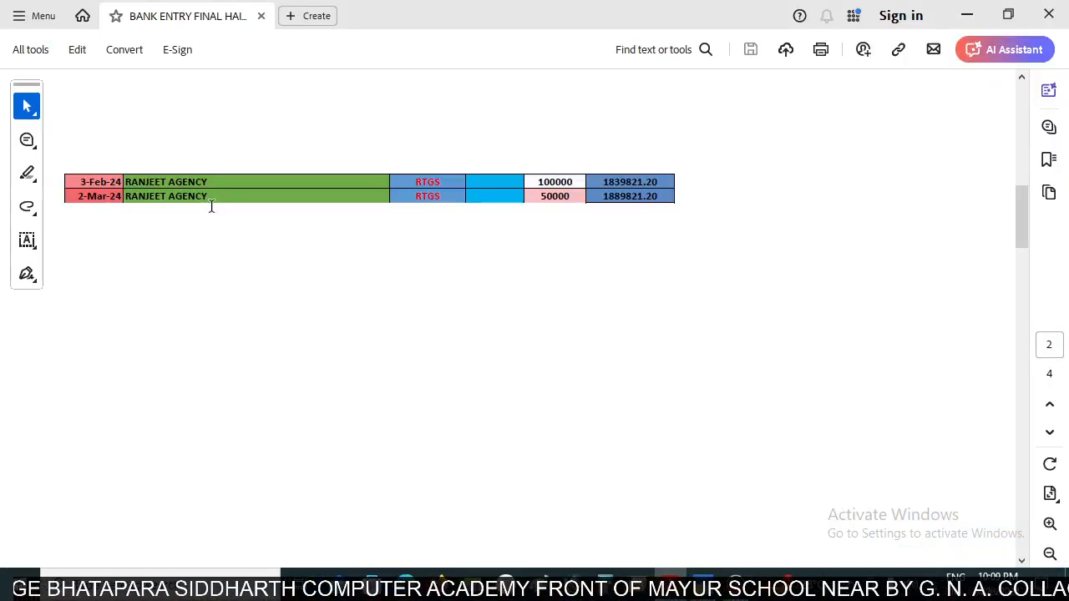
pyautogui.scroll(5, 445, 298)
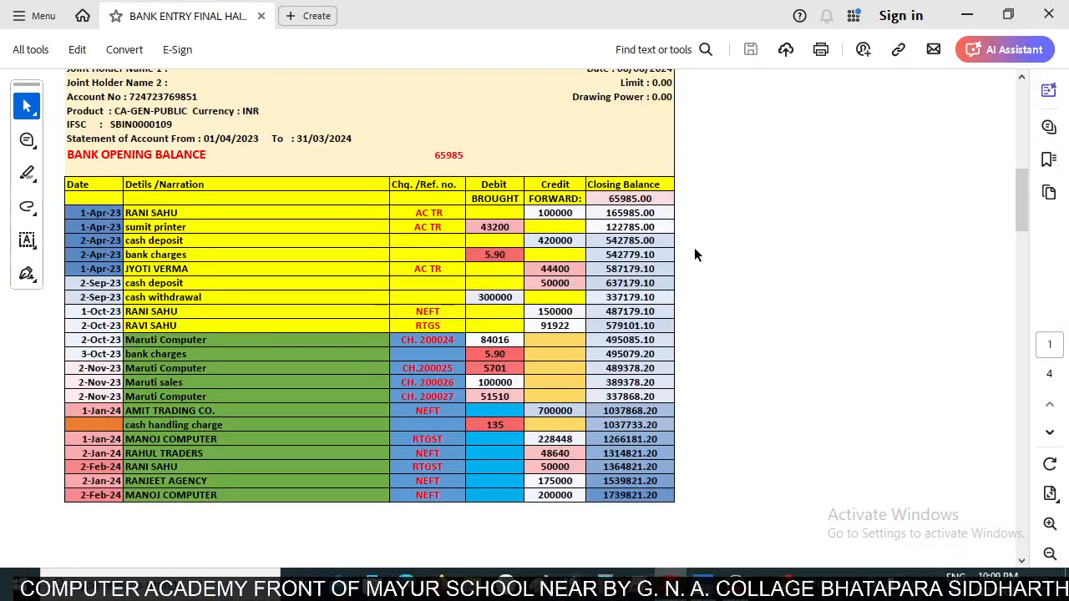
pyautogui.scroll(3, 694, 258)
pyautogui.scroll(-10, 659, 258)
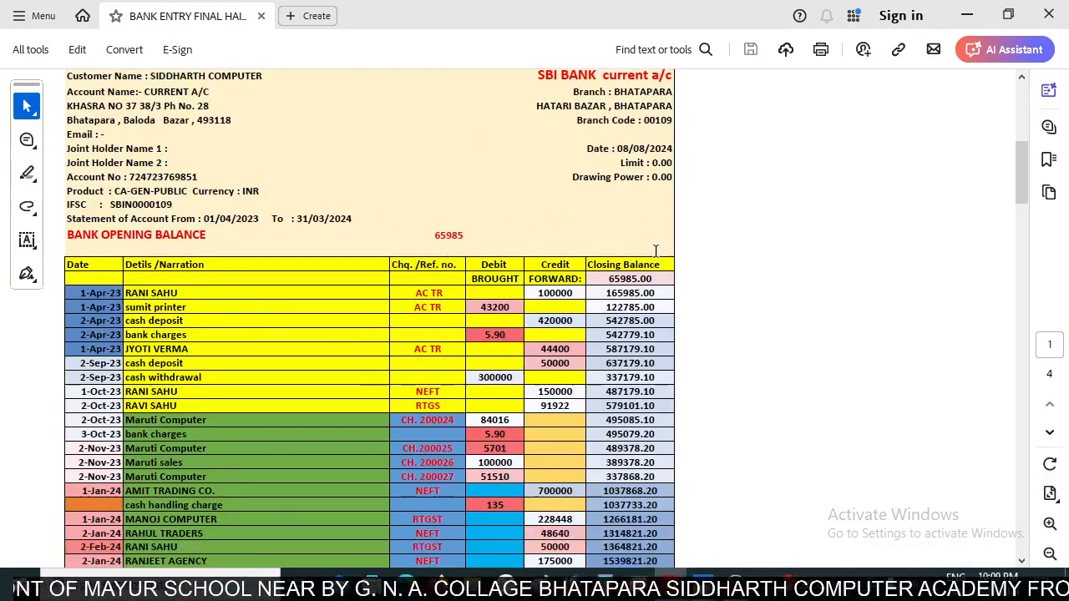
pyautogui.scroll(-1, 654, 255)
pyautogui.scroll(5, 655, 250)
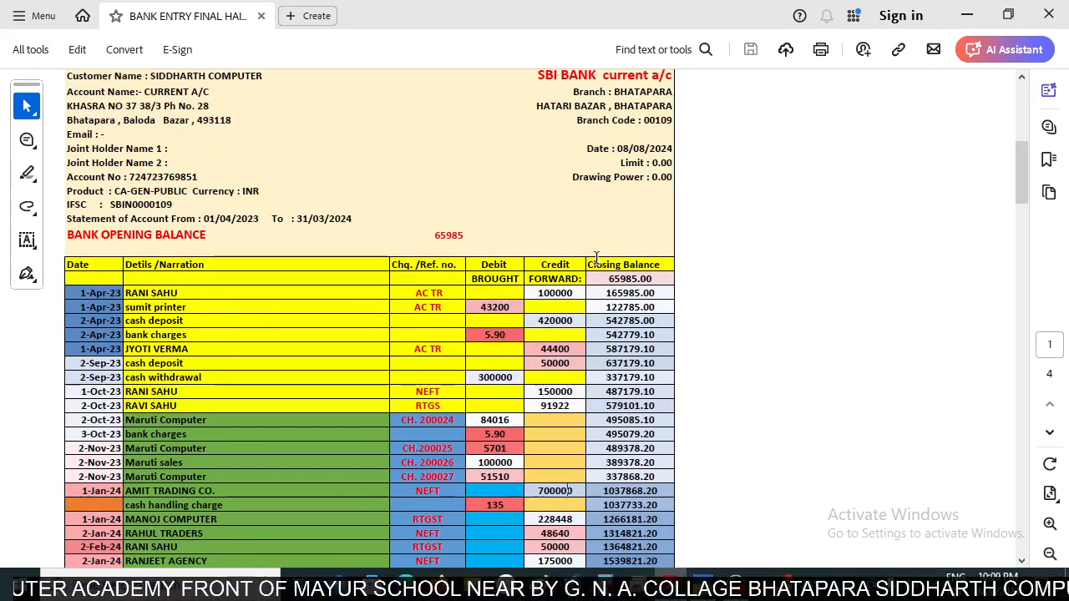
pyautogui.scroll(-1, 570, 277)
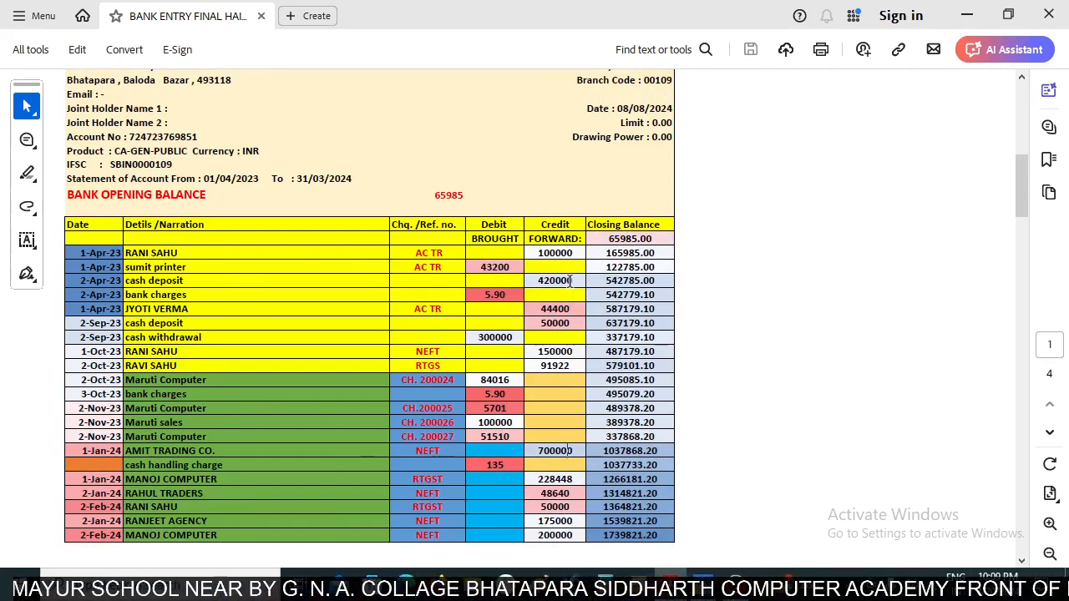
# - Go back to the ledger's earliest voucher and compare the 1-Apr-23 SUMIT PRINTERS payment with the bank statement
pyautogui.scroll(-1, 569, 283)
pyautogui.scroll(1, 566, 294)
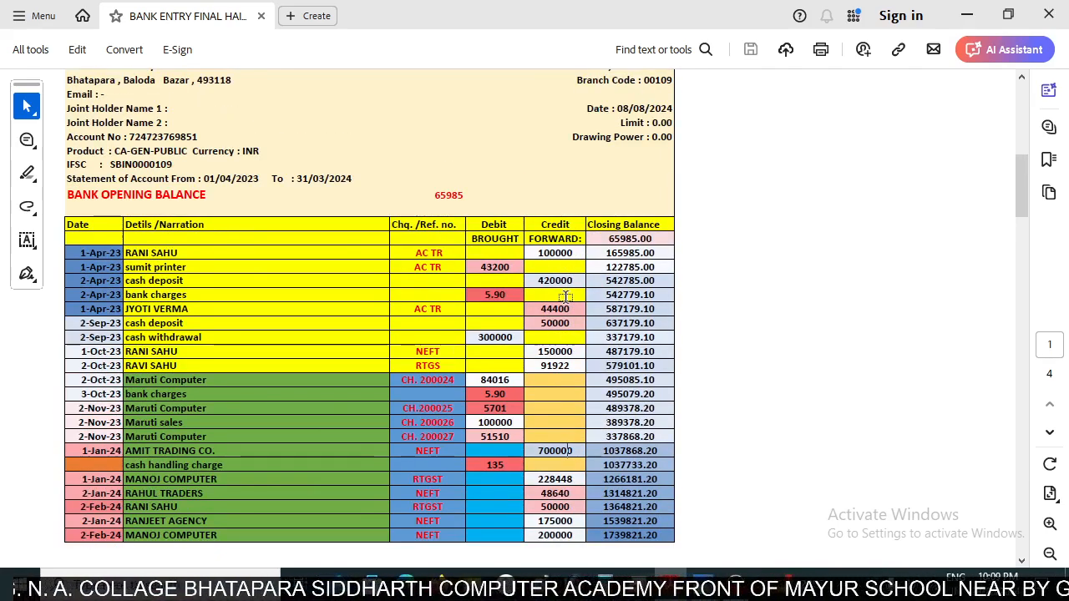
pyautogui.hotkey('alt', 'Tab')
pyautogui.press('Up')
pyautogui.press('Up')
pyautogui.press('Up')
pyautogui.press('Up')
pyautogui.press('Up')
pyautogui.press('Up')
pyautogui.press('Up')
pyautogui.press('Up')
pyautogui.press('Up')
pyautogui.press('Up')
pyautogui.press('Up')
pyautogui.press('Up')
pyautogui.press('Up')
pyautogui.press('Up')
pyautogui.press('Up')
pyautogui.press('Up')
pyautogui.press('Up')
pyautogui.press('Up')
pyautogui.press('Up')
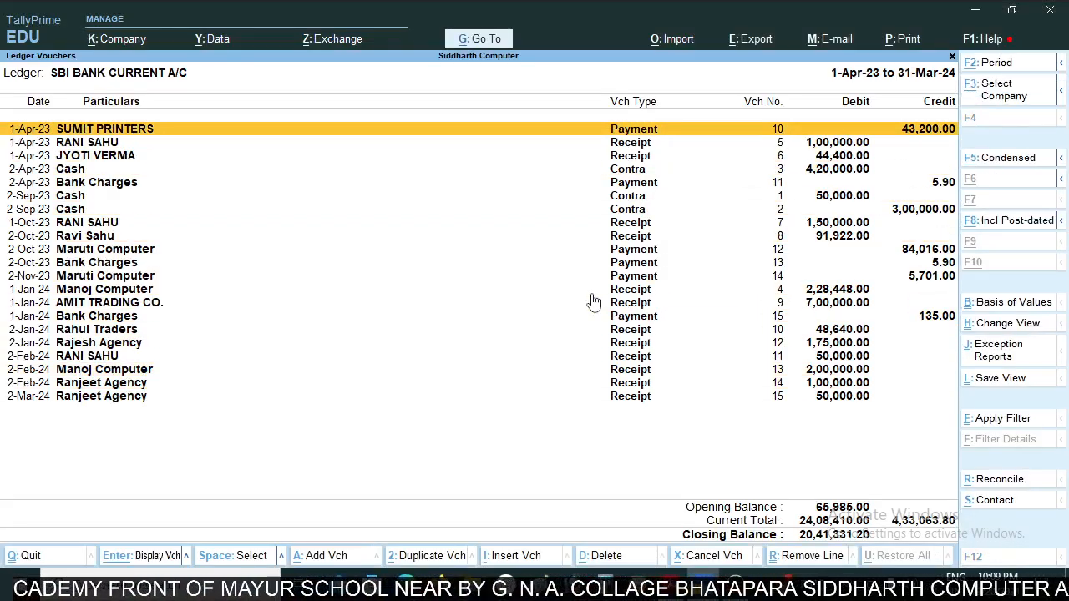
pyautogui.hotkey('alt', 'Tab')
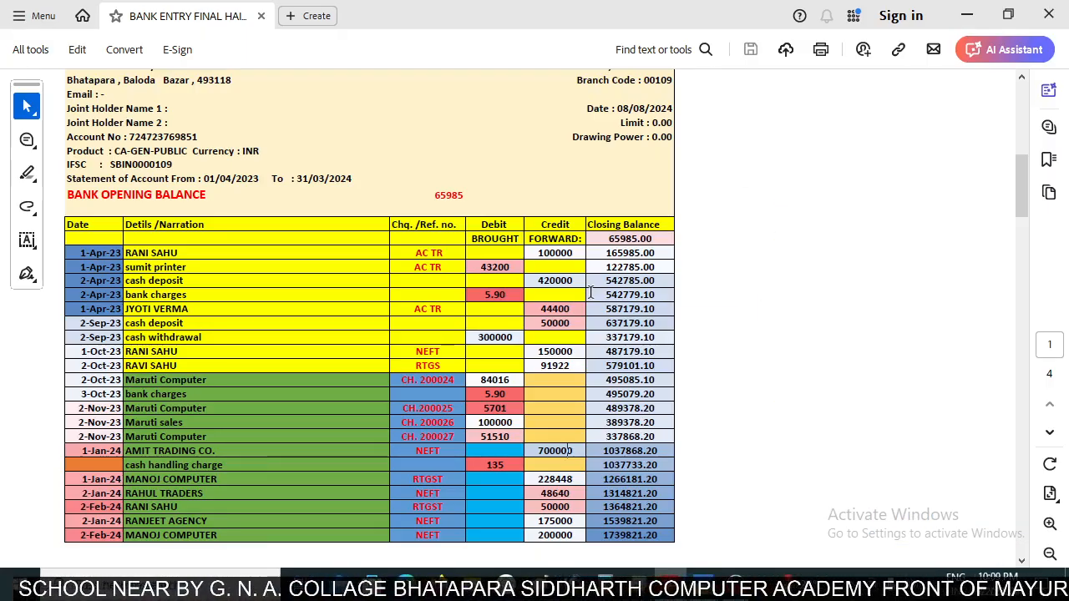
pyautogui.hotkey('alt', 'Tab')
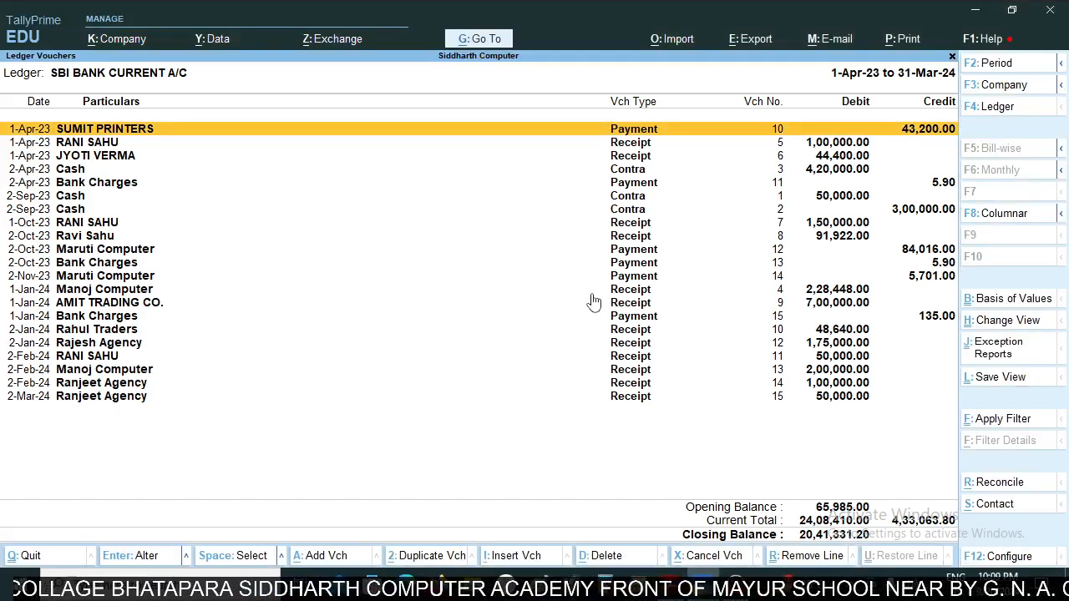
pyautogui.hotkey('alt', 'Tab')
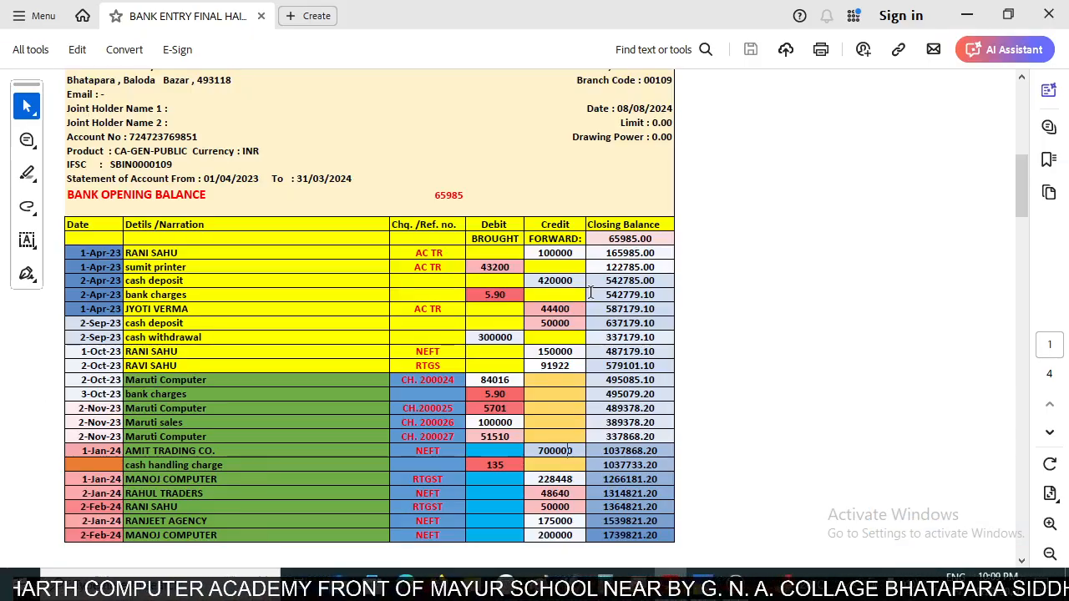
pyautogui.hotkey('alt', 'Tab')
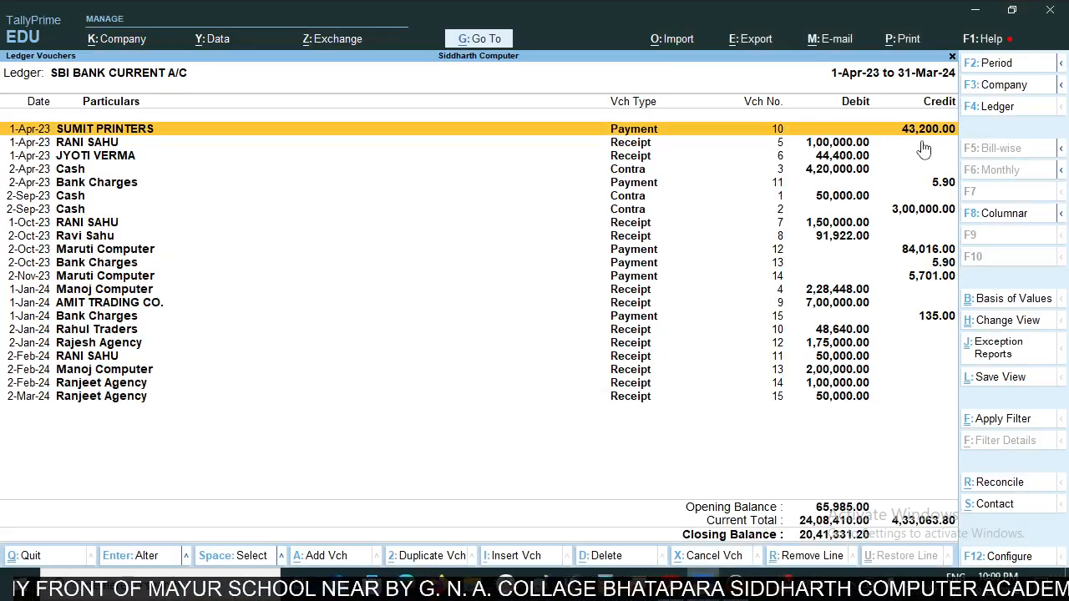
pyautogui.hotkey('alt', 'Tab')
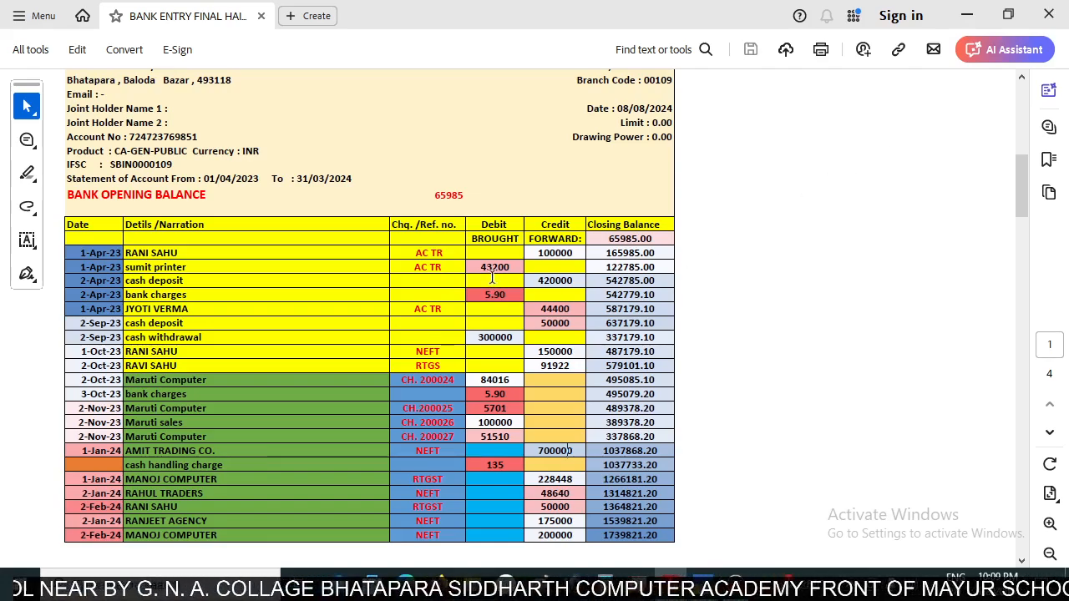
pyautogui.hotkey('alt', 'Tab')
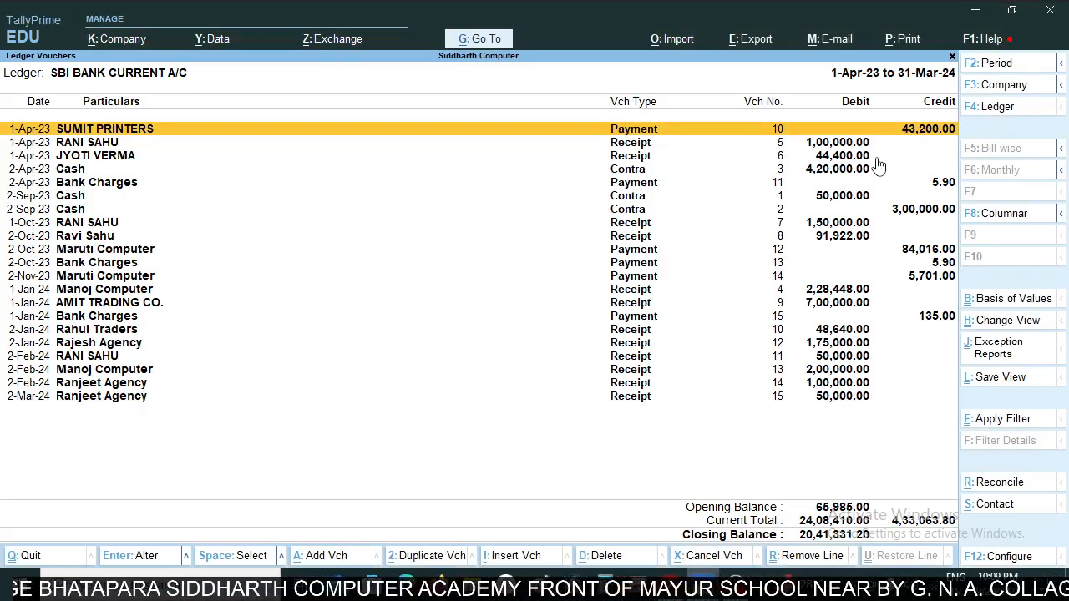
# - Compare the April 2023 receipts, cash deposit and bank charges, and the September cash deposit, in the ledger with the statement
pyautogui.press('Down')
pyautogui.press('Down')
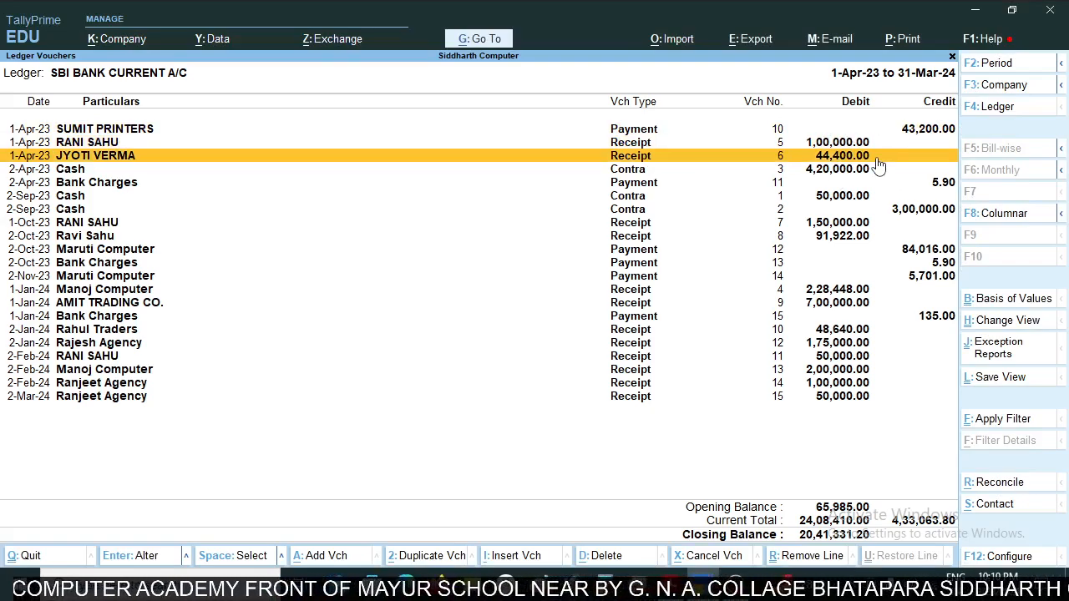
pyautogui.press('Down')
pyautogui.hotkey('alt', 'Tab')
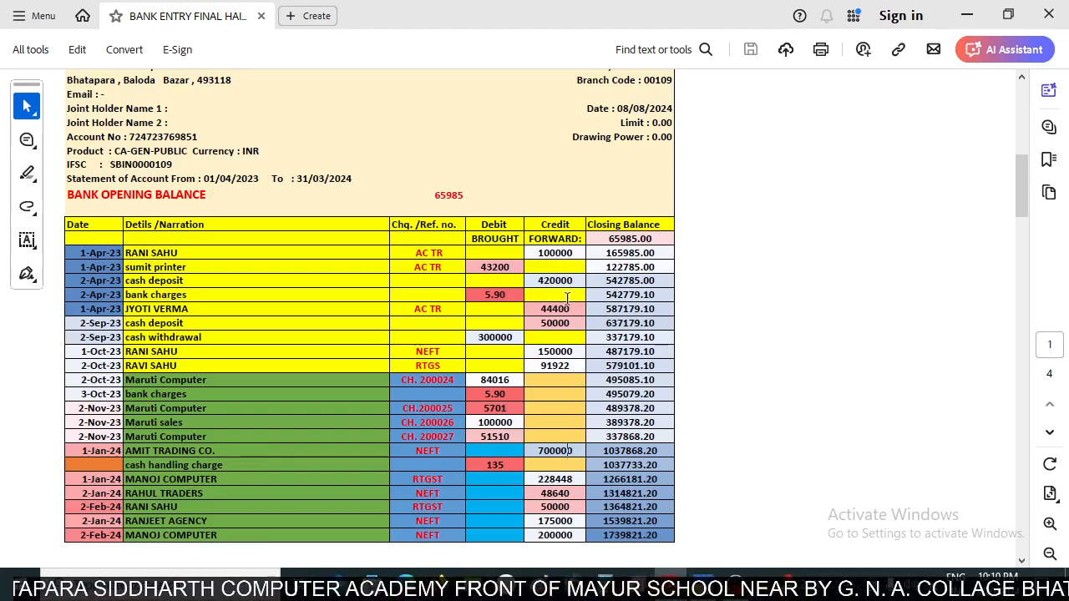
pyautogui.hotkey('alt', 'Tab')
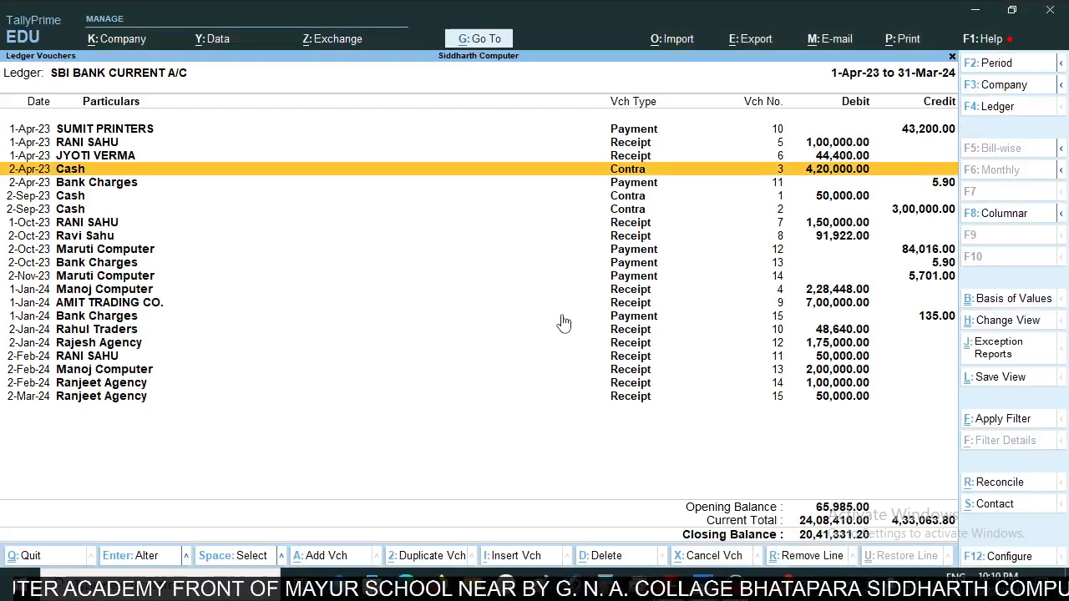
pyautogui.hotkey('alt', 'Tab')
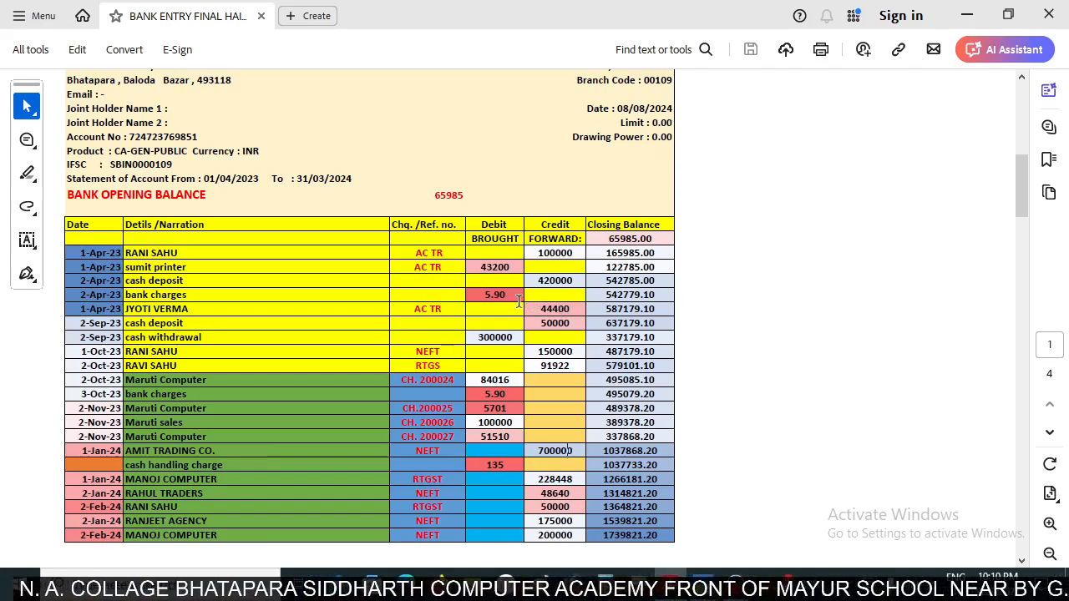
pyautogui.hotkey('alt', 'Tab')
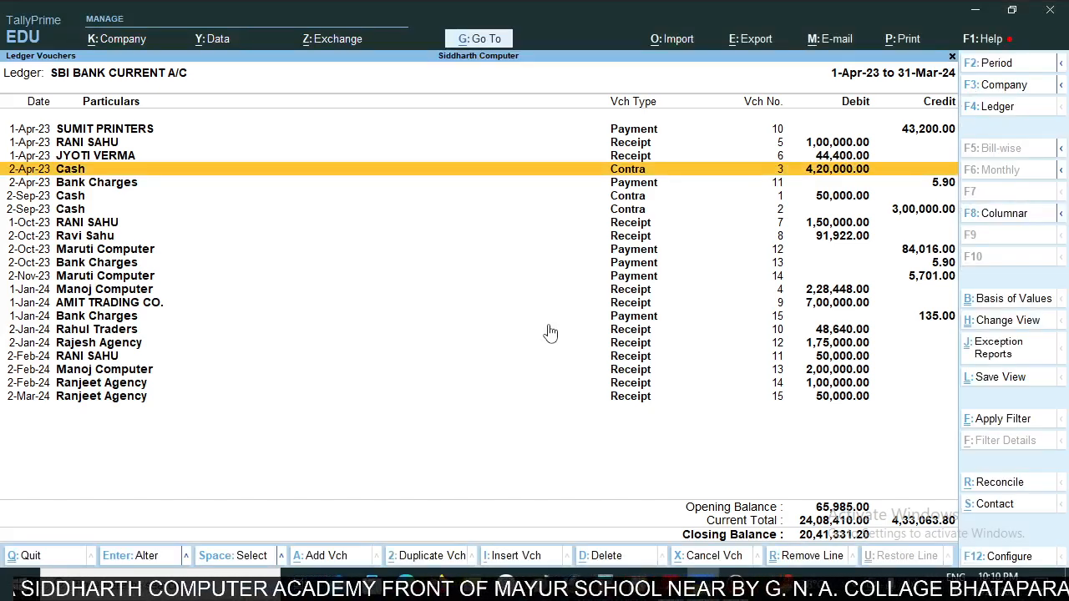
pyautogui.hotkey('alt', 'Tab')
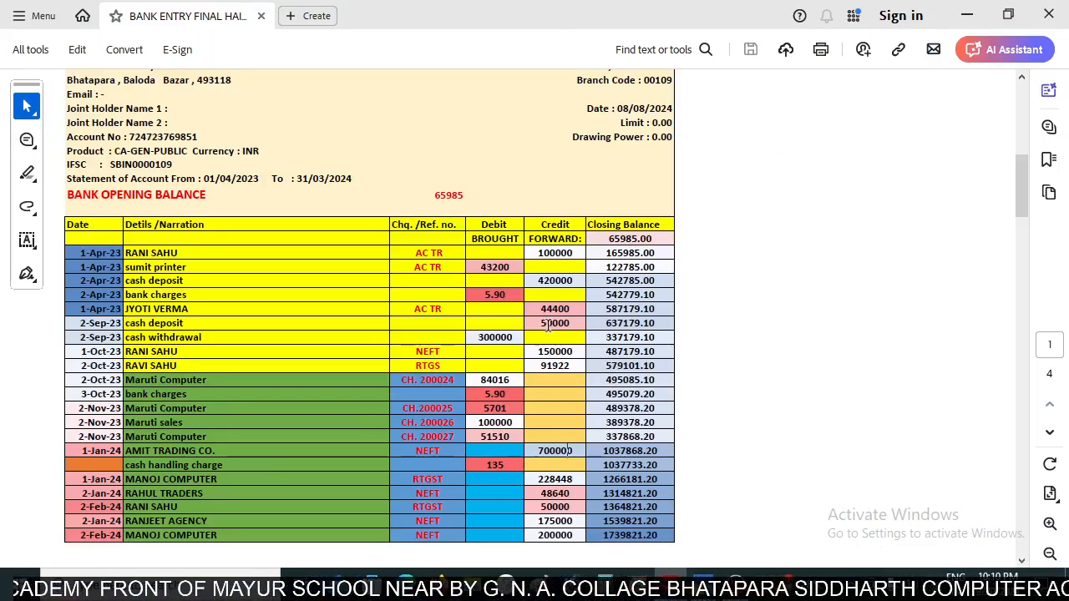
pyautogui.hotkey('alt', 'Tab')
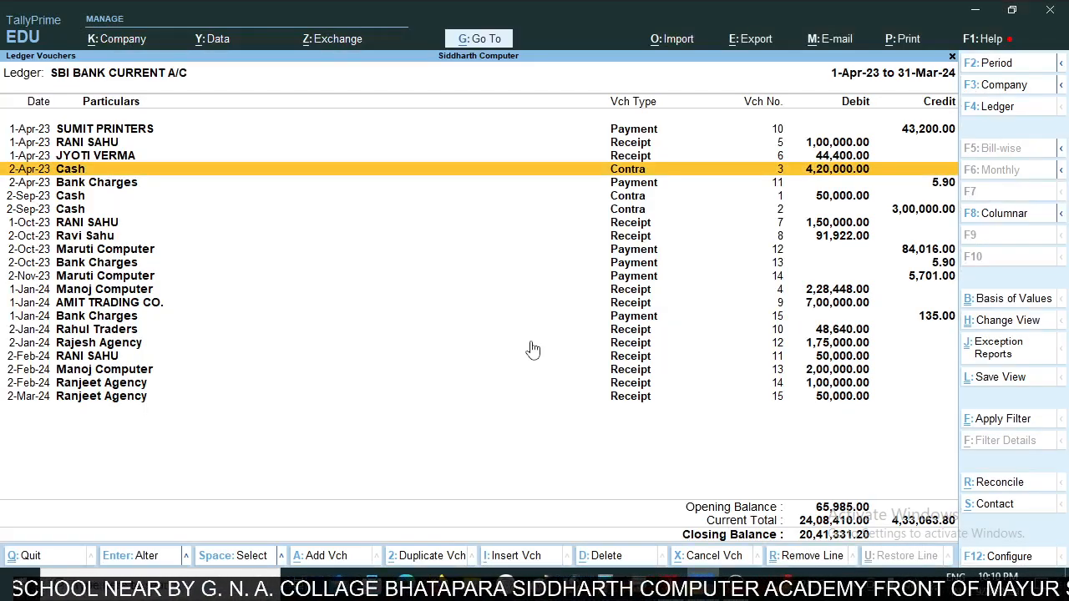
# - Compare the 2-Sep-23 cash withdrawal and the two October 2023 customer receipts in the ledger with the statement
pyautogui.press('Down')
pyautogui.press('Down')
pyautogui.hotkey('alt', 'Tab')
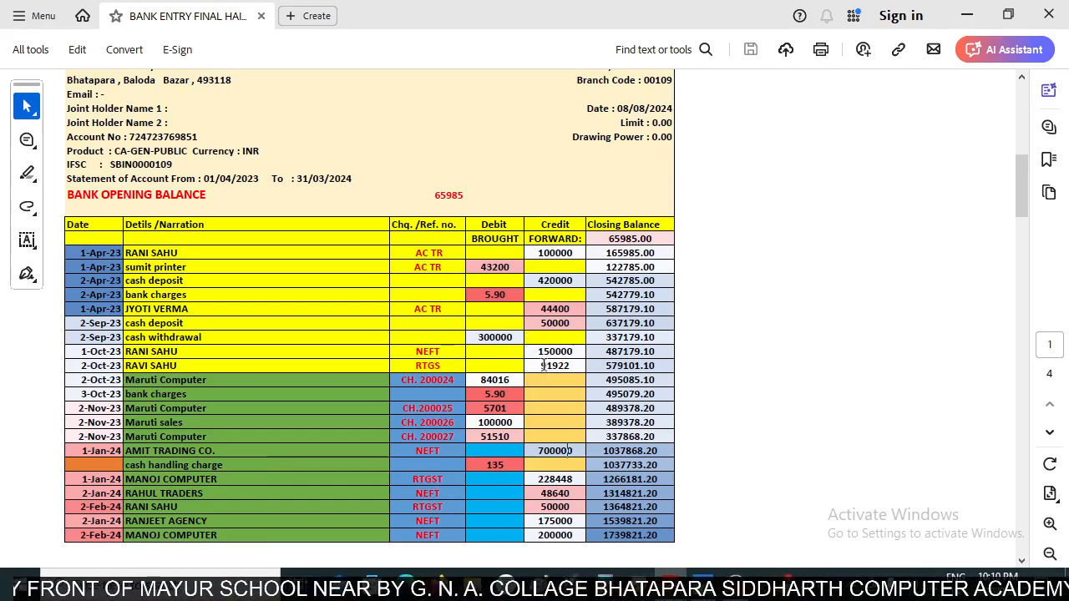
pyautogui.hotkey('alt', 'Tab')
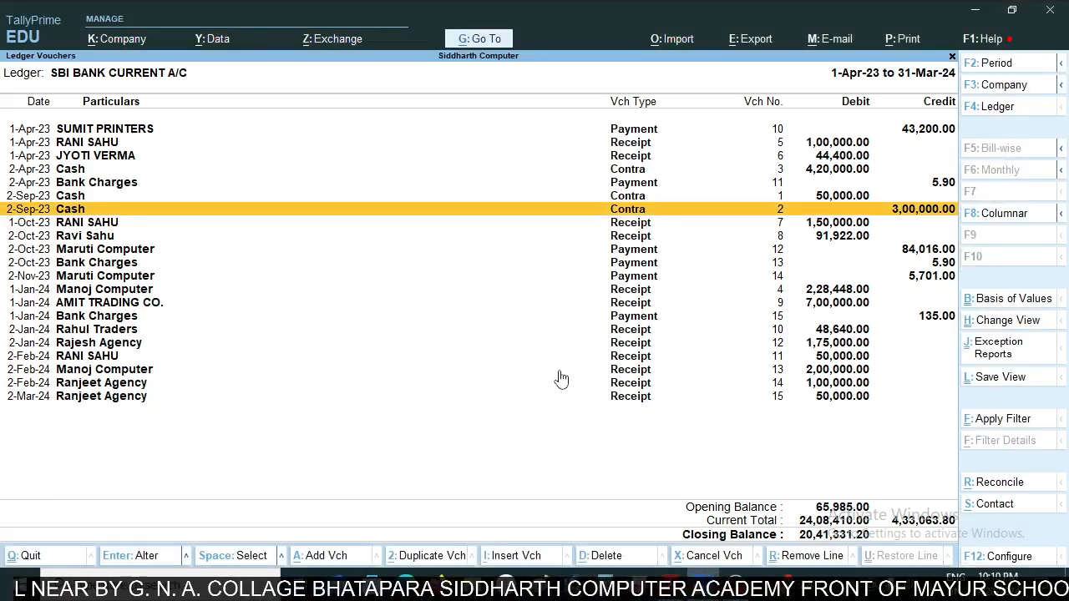
pyautogui.press('Down')
pyautogui.hotkey('alt', 'Tab')
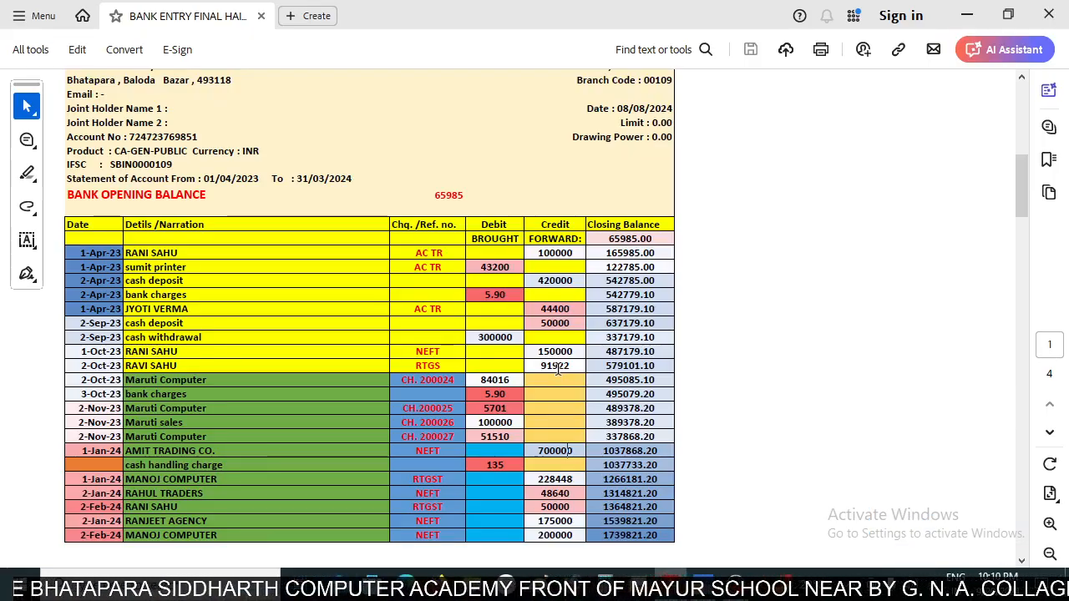
pyautogui.hotkey('alt', 'Tab')
pyautogui.press('Down')
pyautogui.hotkey('alt', 'Tab')
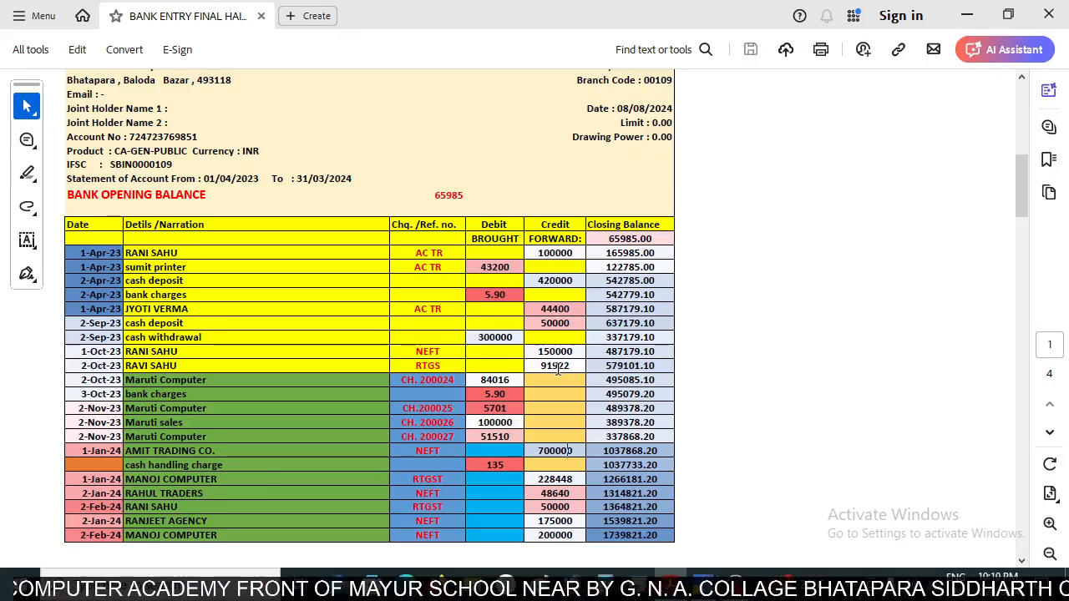
pyautogui.hotkey('alt', 'Tab')
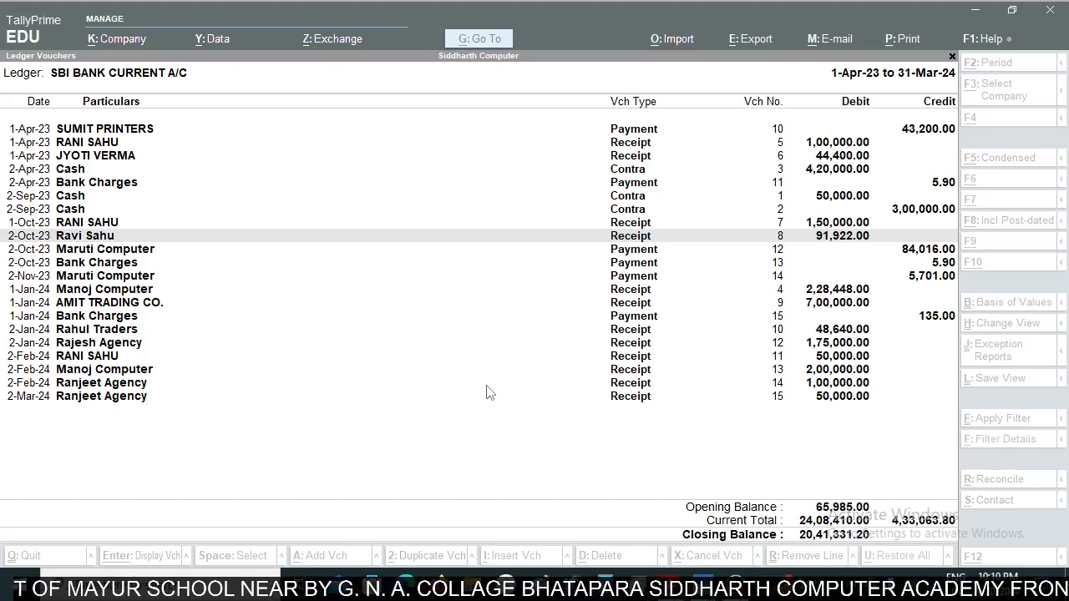
# - Compare the October and November 2023 Maruti Computer payments and the October bank charges in the ledger with the statement
pyautogui.press('Down')
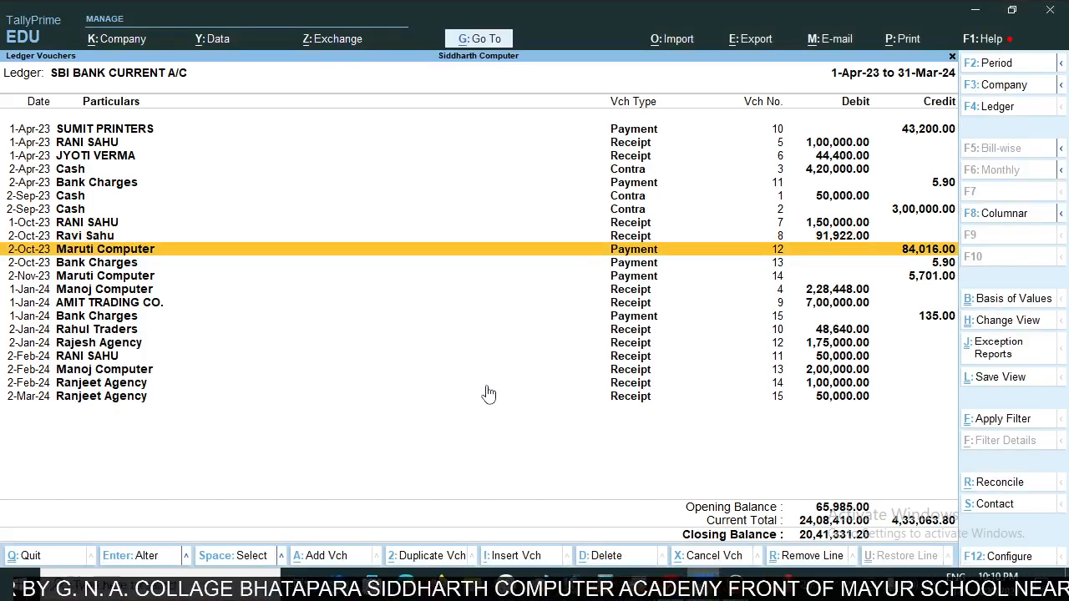
pyautogui.hotkey('alt', 'Tab')
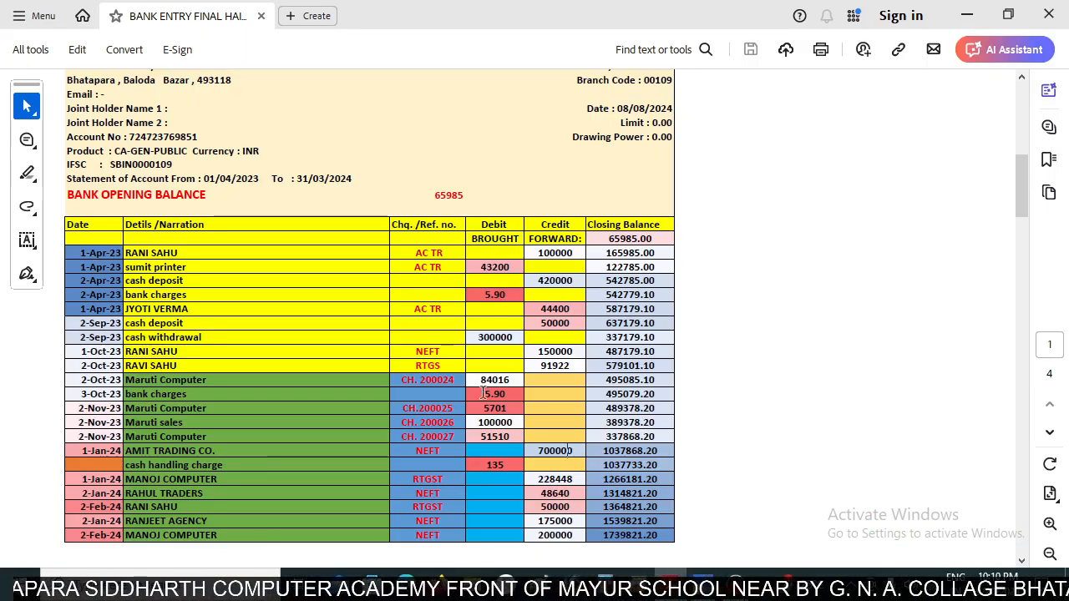
pyautogui.hotkey('alt', 'Tab')
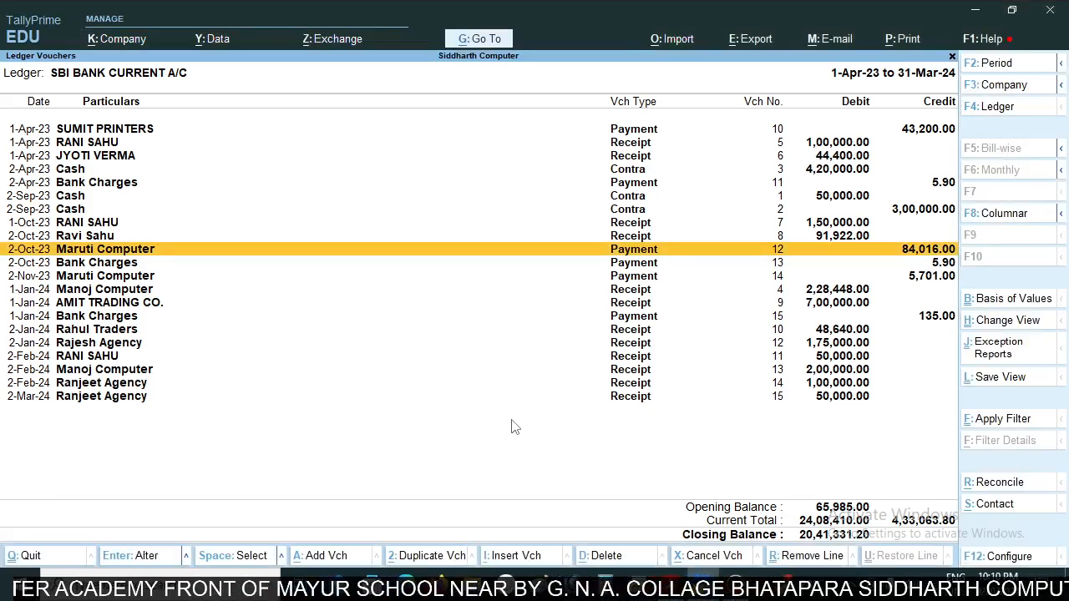
pyautogui.press('Down')
pyautogui.press('Down')
pyautogui.hotkey('alt', 'Tab')
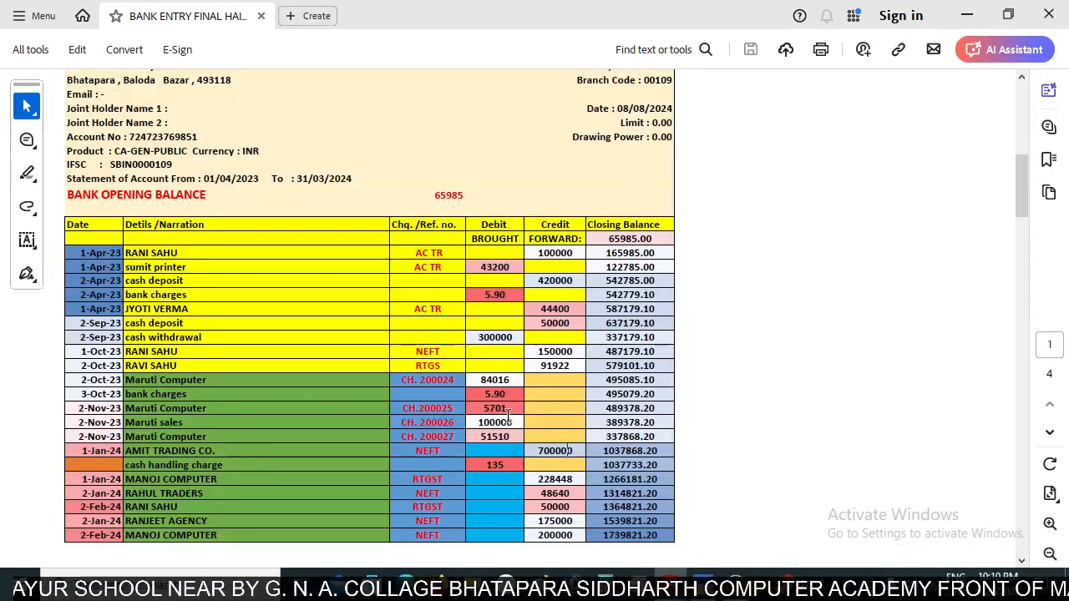
pyautogui.hotkey('alt', 'Tab')
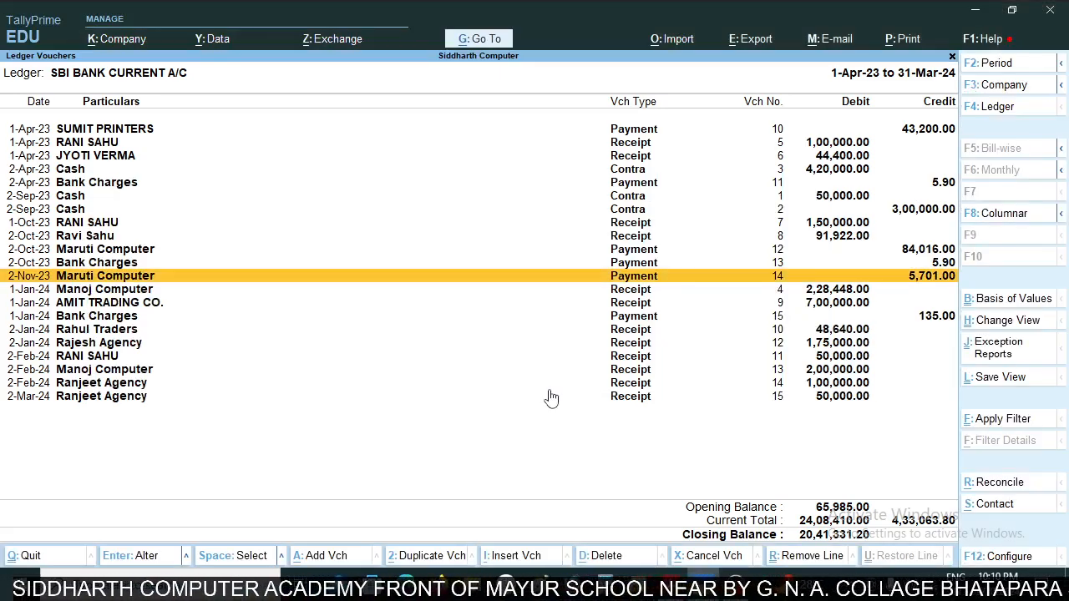
# - Compare the 1-Jan-24 Manoj Computer and AMIT TRADING CO. receipts in the ledger with the statement's January credits
pyautogui.press('Down')
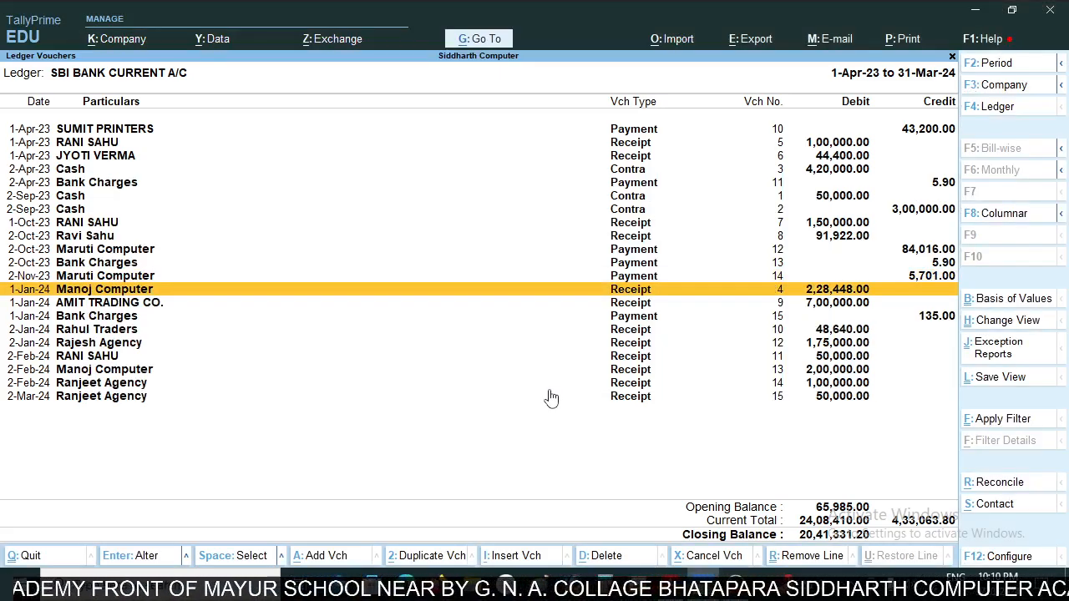
pyautogui.hotkey('alt', 'Tab')
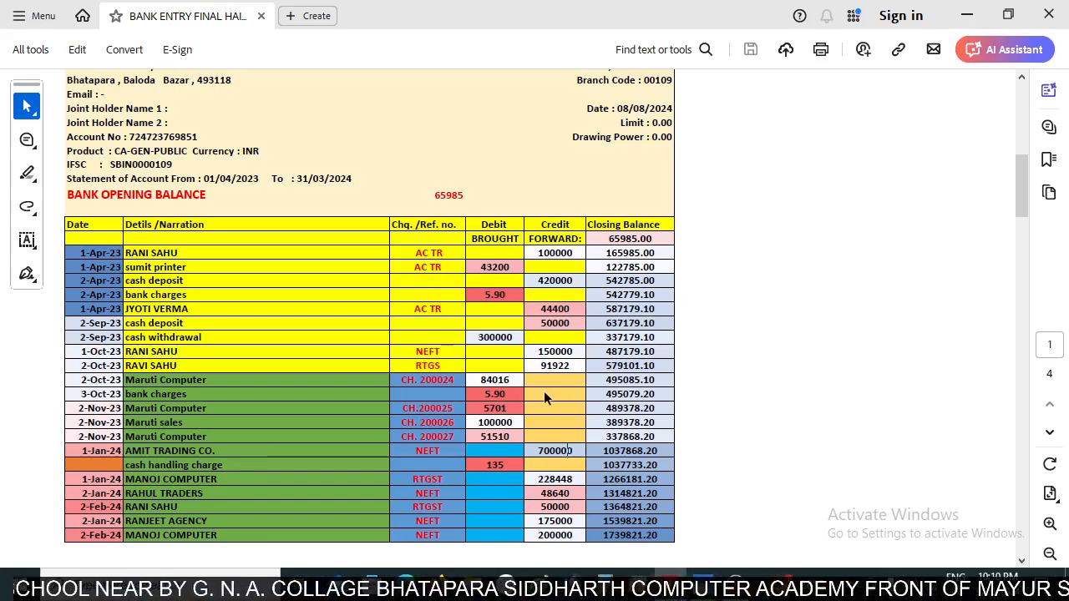
pyautogui.scroll(-1, 531, 434)
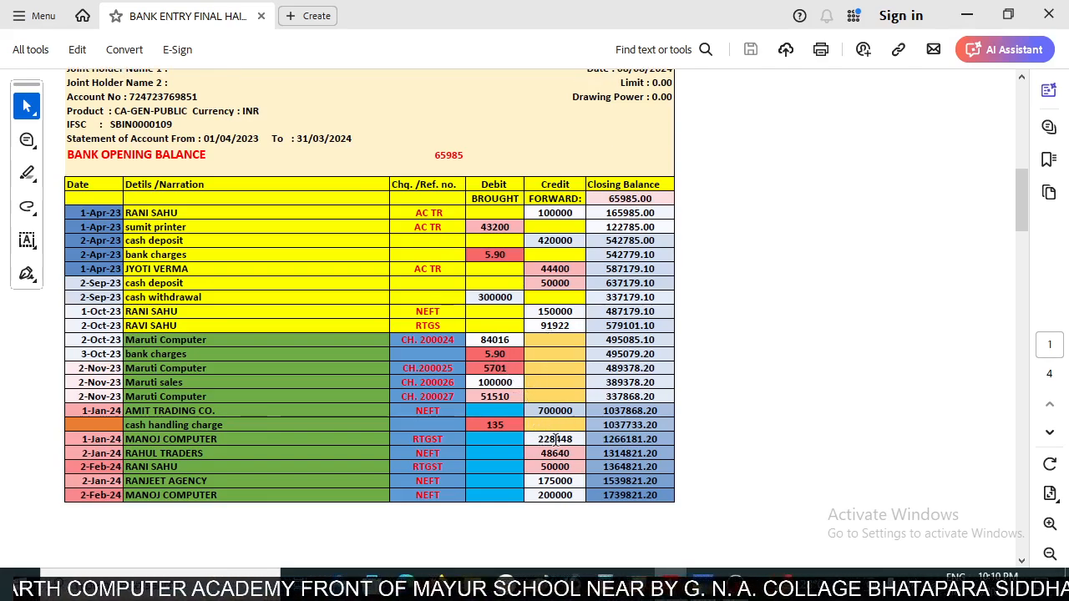
pyautogui.hotkey('alt', 'Tab')
pyautogui.hotkey('alt', 'Tab')
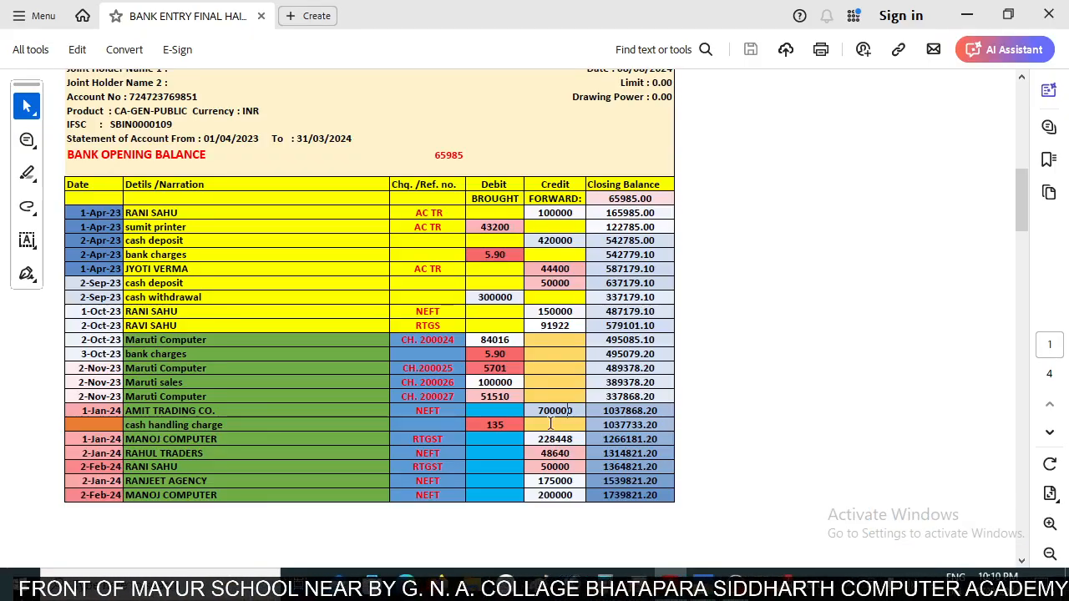
# - Compare the January 2024 cash handling charge and the Rahul Traders receipt in the ledger with the statement
pyautogui.hotkey('alt', 'Tab')
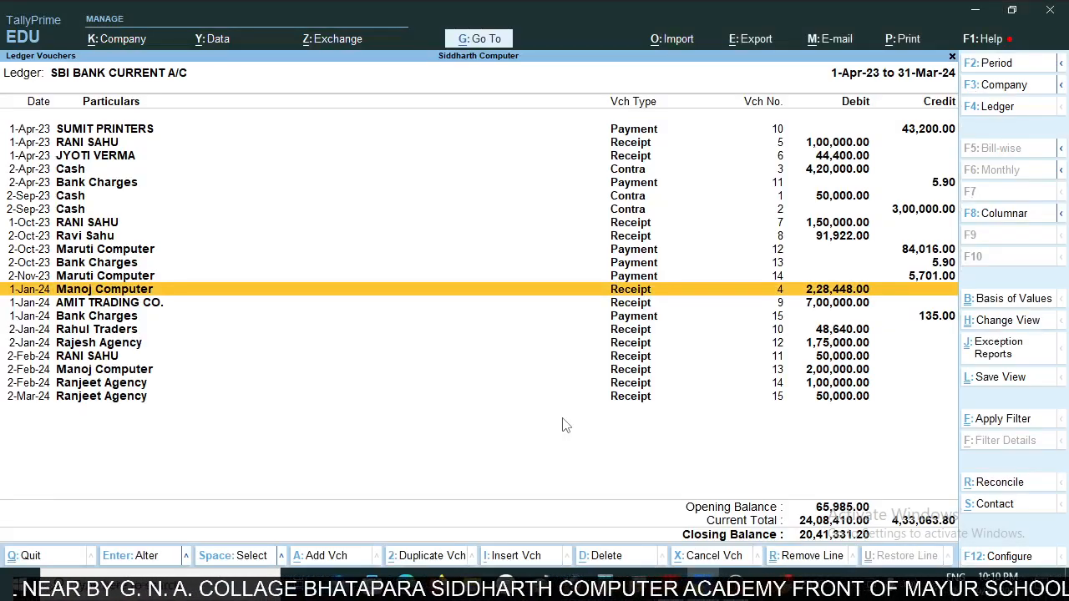
pyautogui.press('Down')
pyautogui.press('Down')
pyautogui.hotkey('alt', 'Tab')
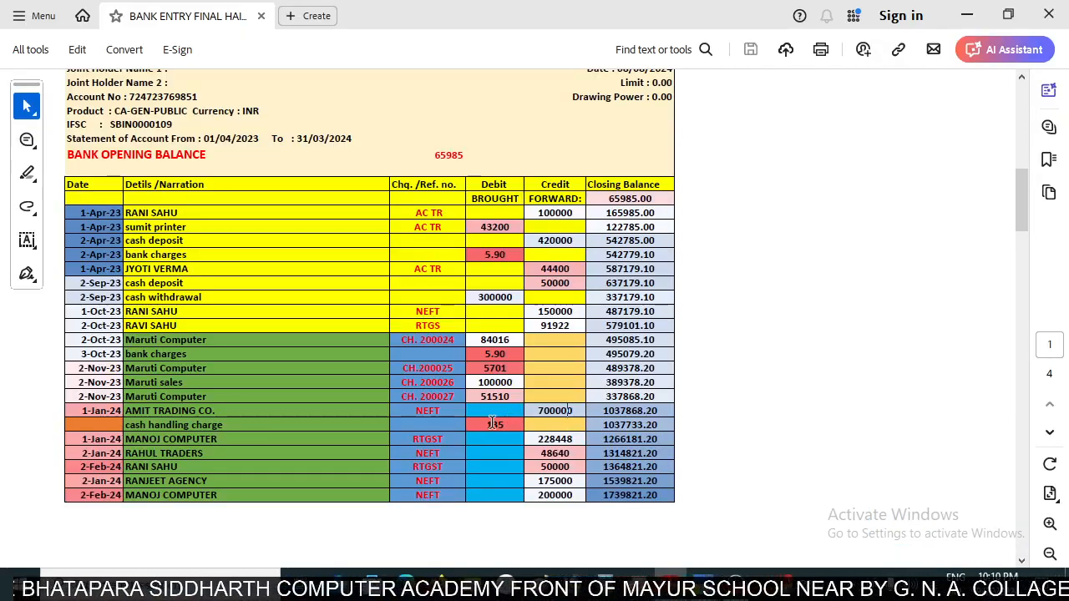
pyautogui.hotkey('alt', 'Tab')
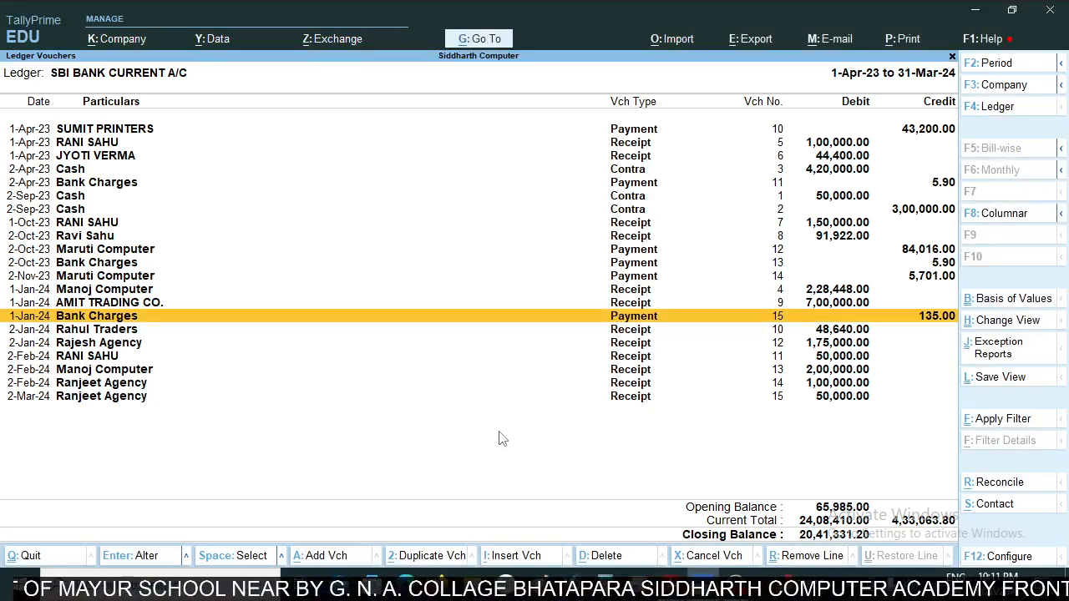
pyautogui.press('Down')
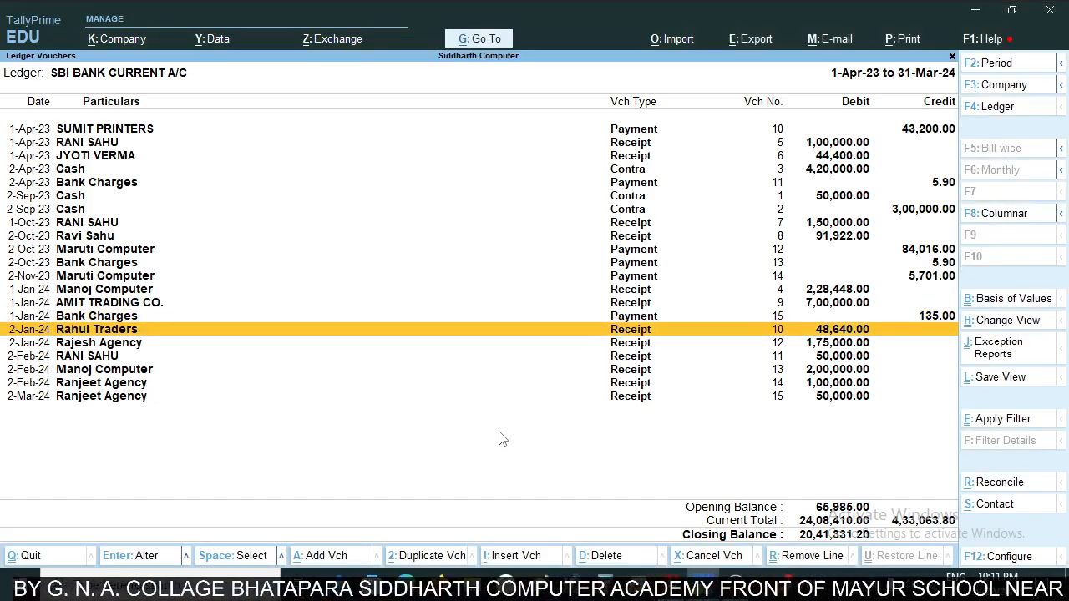
pyautogui.hotkey('alt', 'Tab')
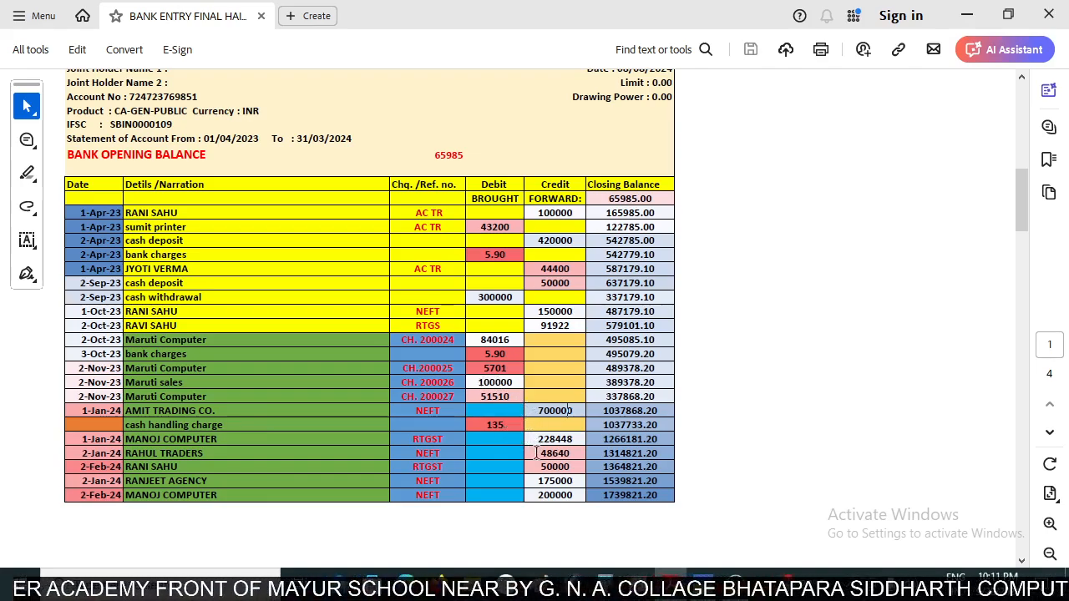
pyautogui.hotkey('alt', 'Tab')
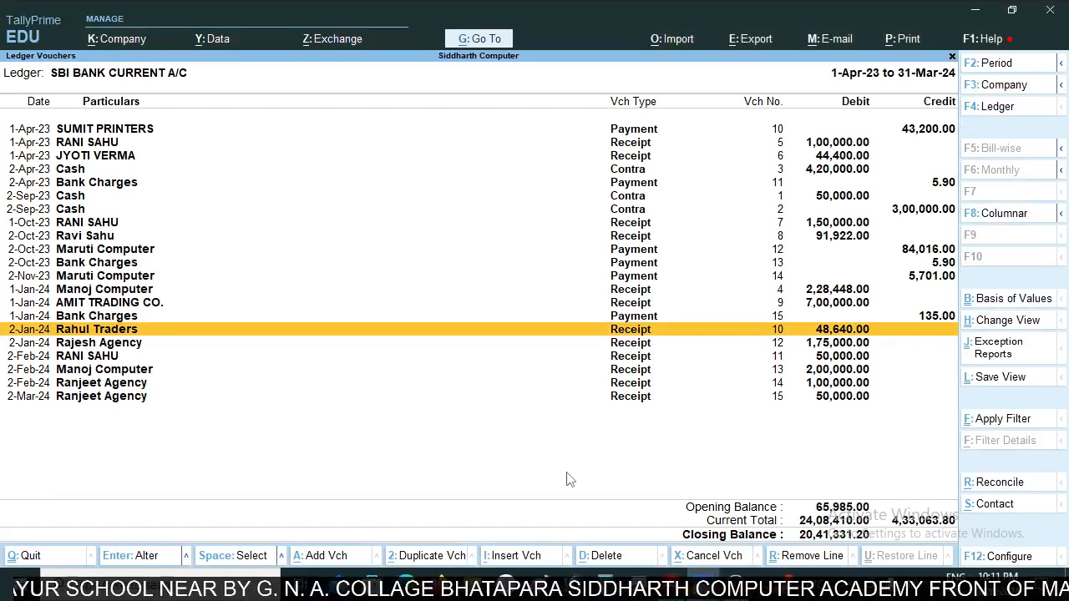
# - Compare the January and 2-Feb-24 receipts, including Rajesh Agency and Manoj Computer, in the ledger with the statement's credits
pyautogui.press('Down')
pyautogui.press('Down')
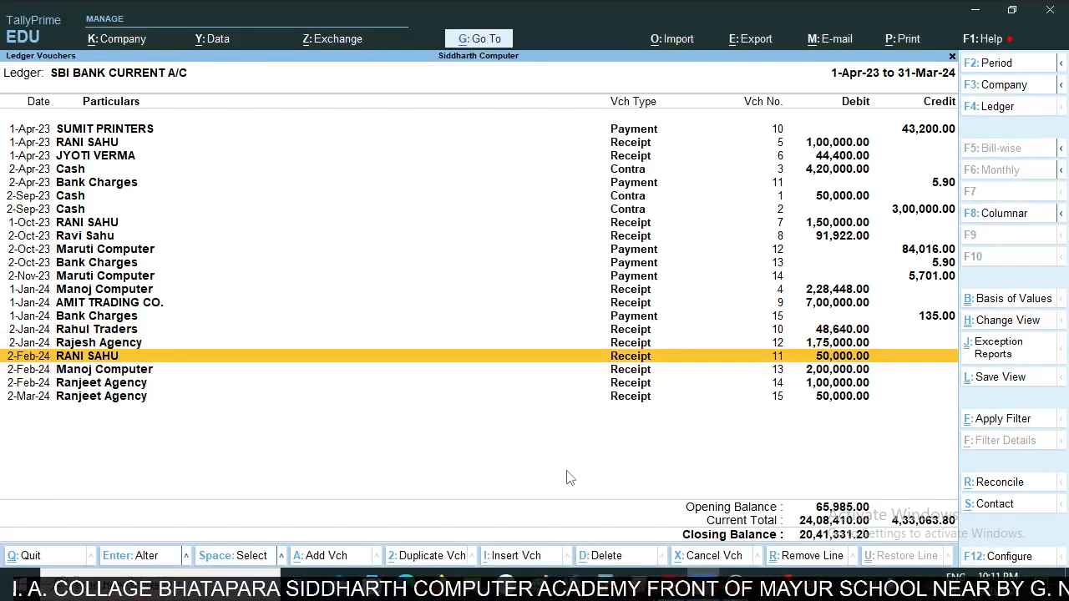
pyautogui.hotkey('alt', 'Tab')
pyautogui.hotkey('alt', 'Tab')
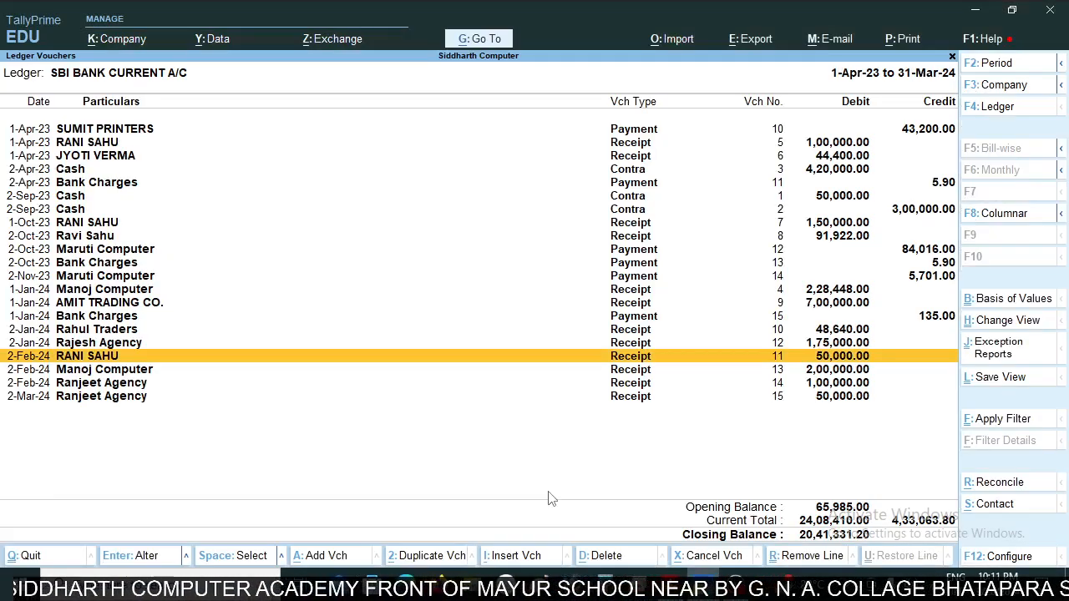
pyautogui.press('Up')
pyautogui.press('Down')
pyautogui.press('Down')
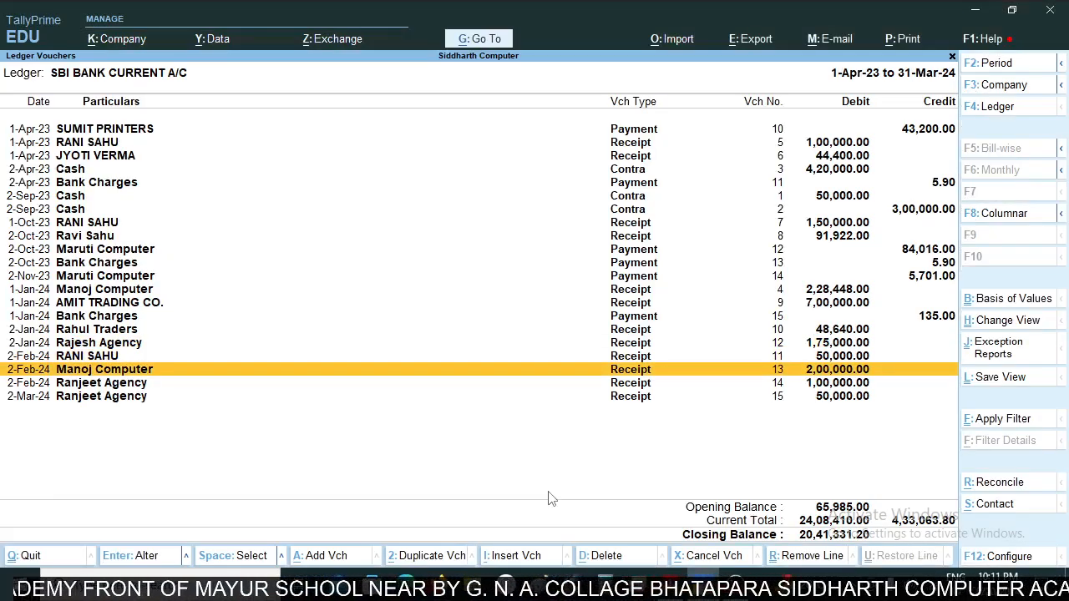
pyautogui.hotkey('alt', 'Tab')
pyautogui.hotkey('alt', 'Tab')
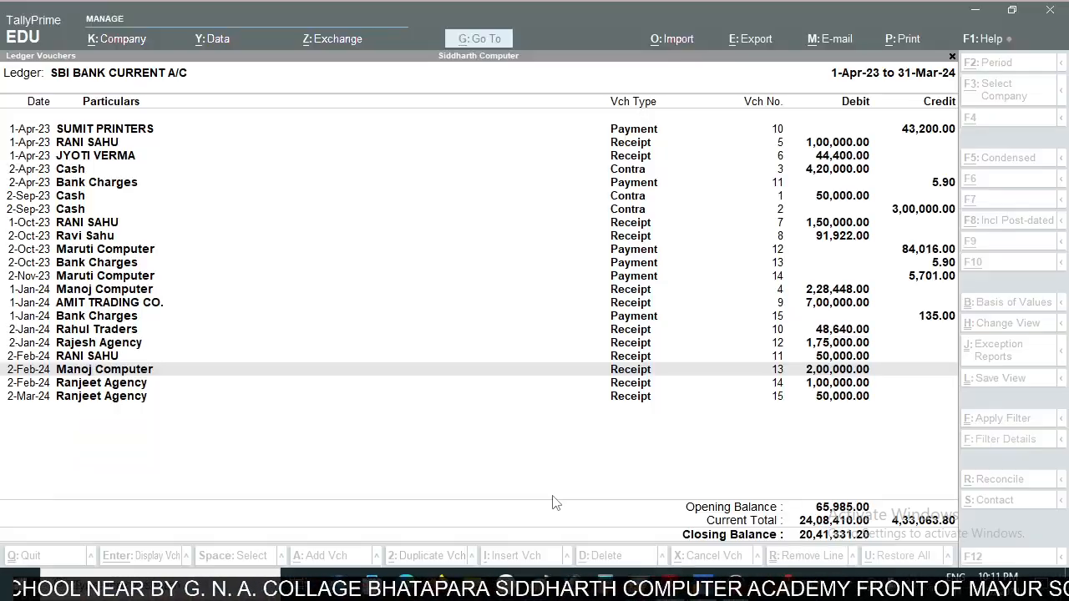
# - Compare the February and March 2024 Ranjeet Agency receipts in the ledger with the statement's second page
pyautogui.press('Down')
pyautogui.press('Down')
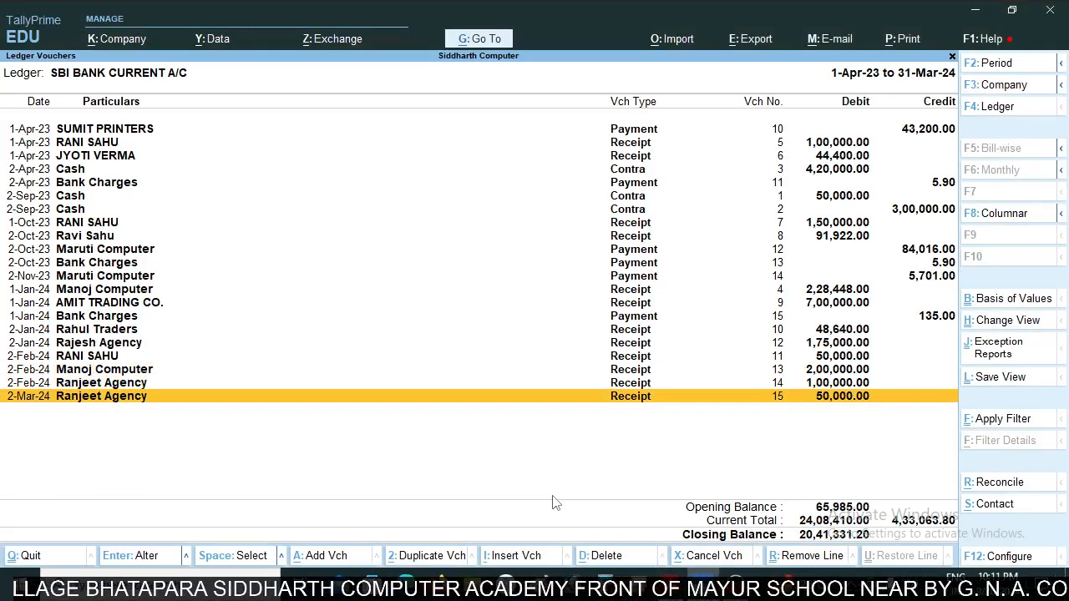
pyautogui.hotkey('alt', 'Tab')
pyautogui.scroll(-5, 544, 428)
pyautogui.scroll(-1, 544, 428)
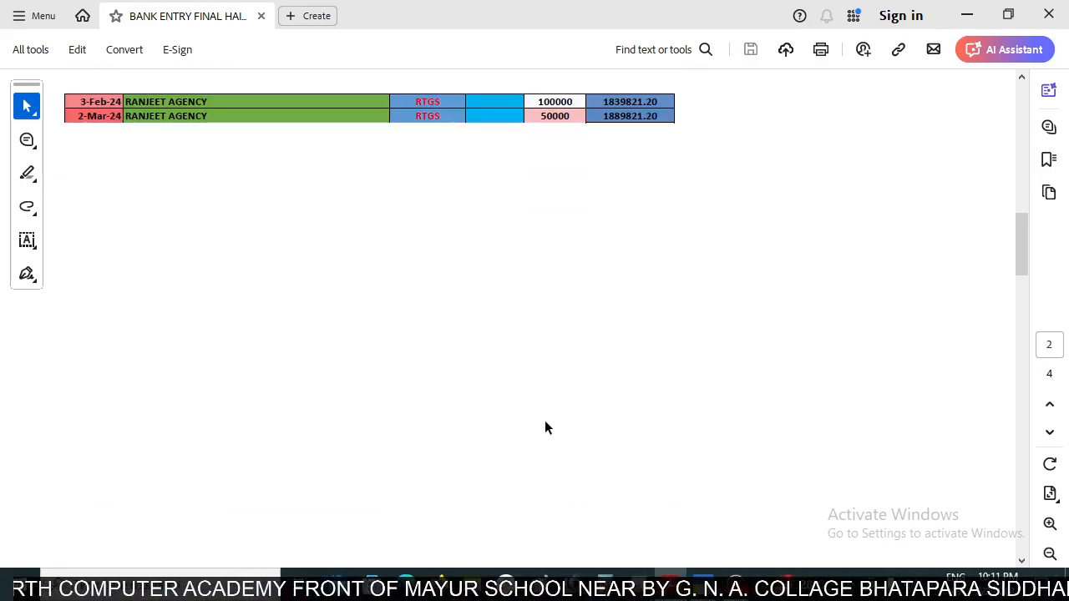
pyautogui.hotkey('alt', 'Tab')
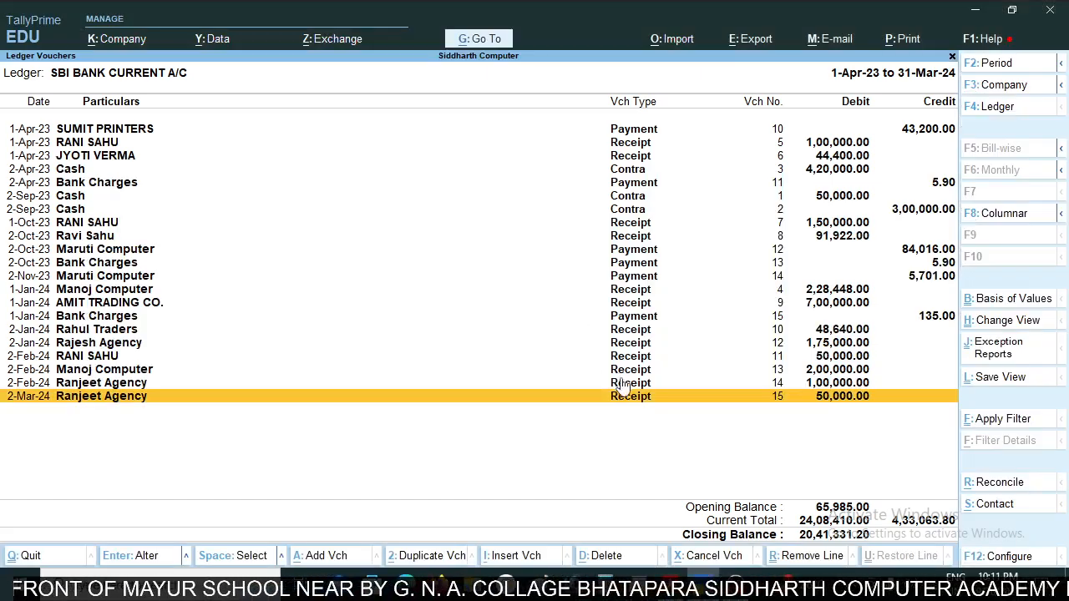
# - Check the ledger entries from October 2023 to January 2024 against the statement's first page to find missing payments
pyautogui.hotkey('alt', 'Tab')
pyautogui.scroll(10, 604, 397)
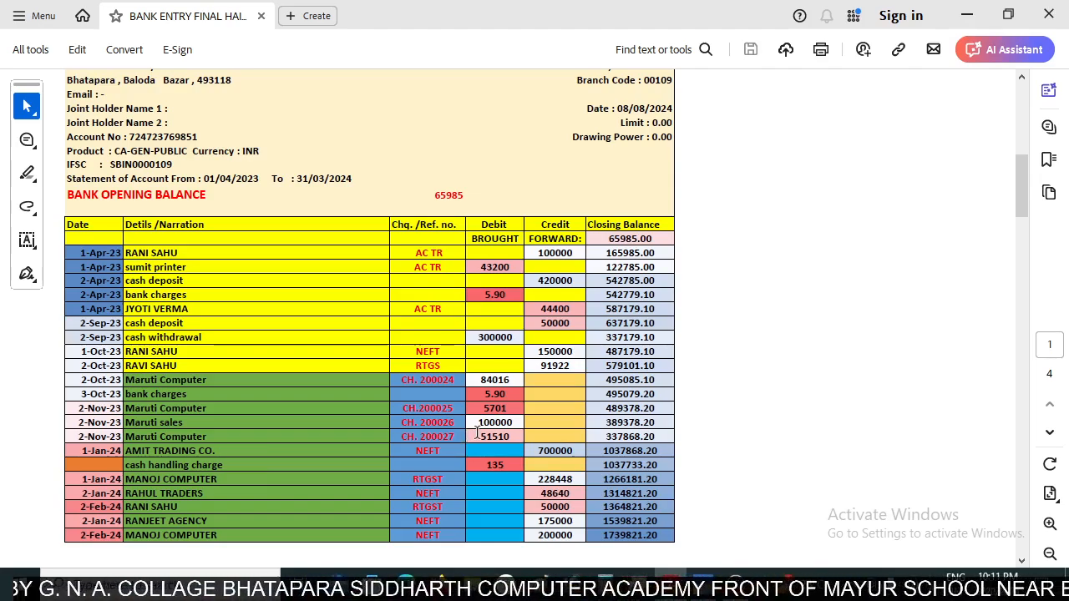
pyautogui.hotkey('alt', 'Tab')
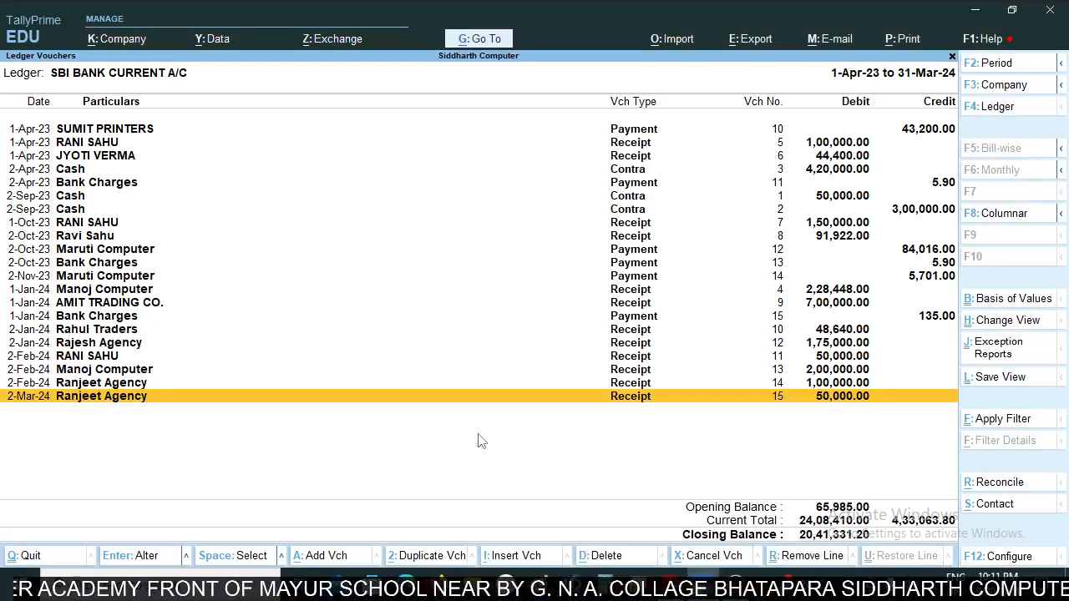
pyautogui.press('Up')
pyautogui.press('Up')
pyautogui.press('Up')
pyautogui.press('Up')
pyautogui.press('Up')
pyautogui.press('Up')
pyautogui.press('Up')
pyautogui.hotkey('alt', 'Tab')
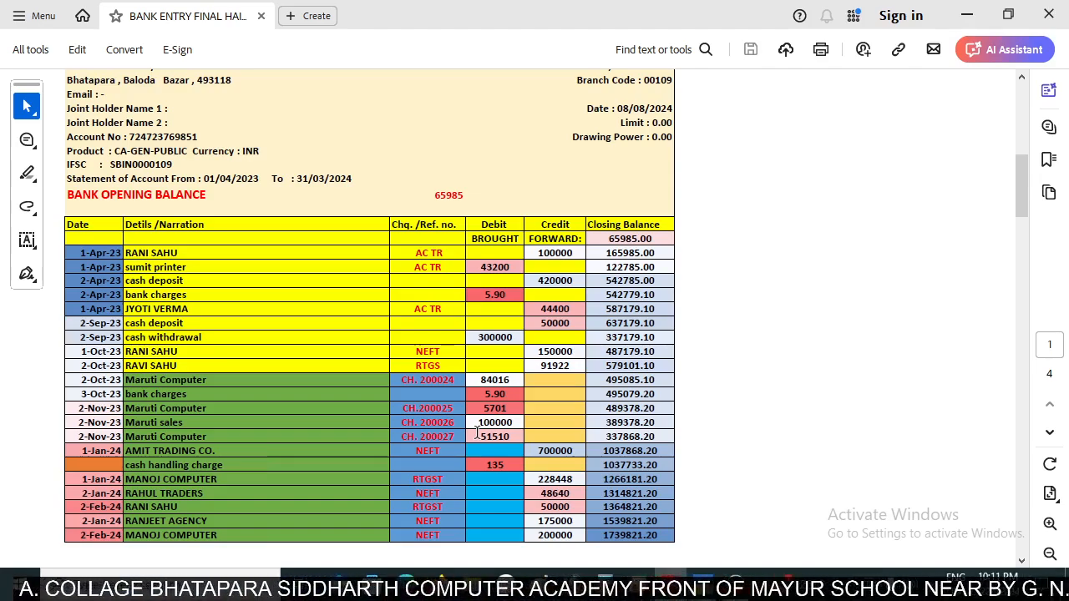
pyautogui.hotkey('alt', 'Tab')
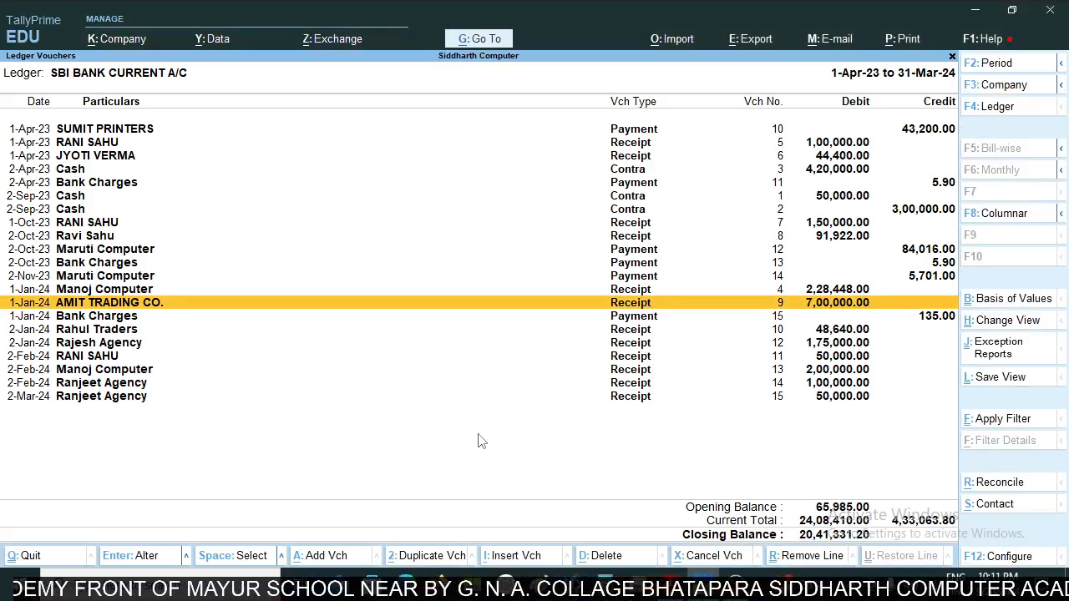
pyautogui.press('Up')
pyautogui.press('Up')
pyautogui.press('Up')
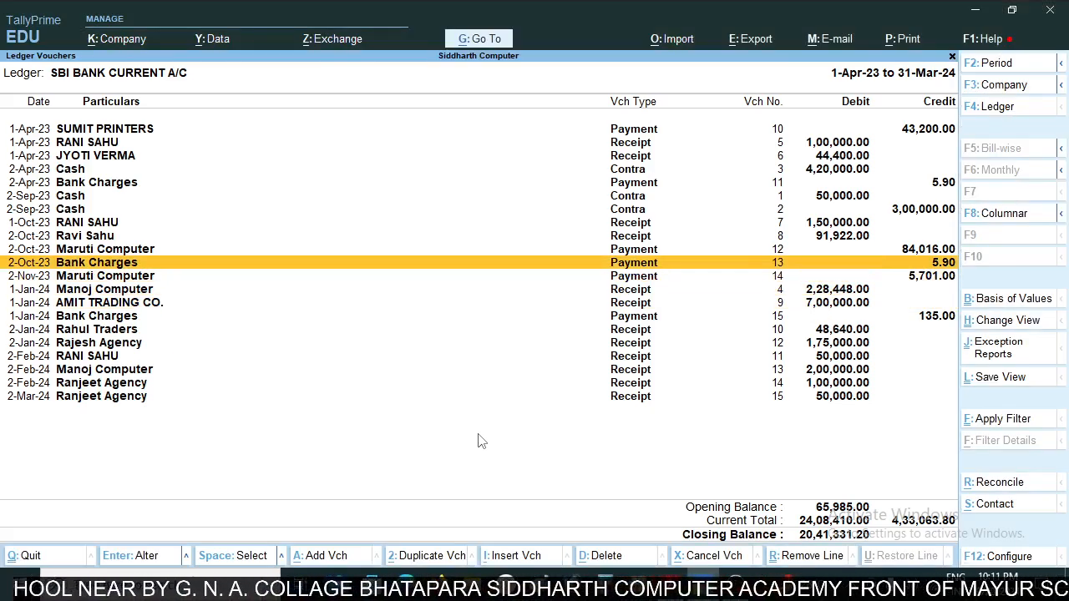
pyautogui.press('Down')
pyautogui.press('Down')
pyautogui.press('Down')
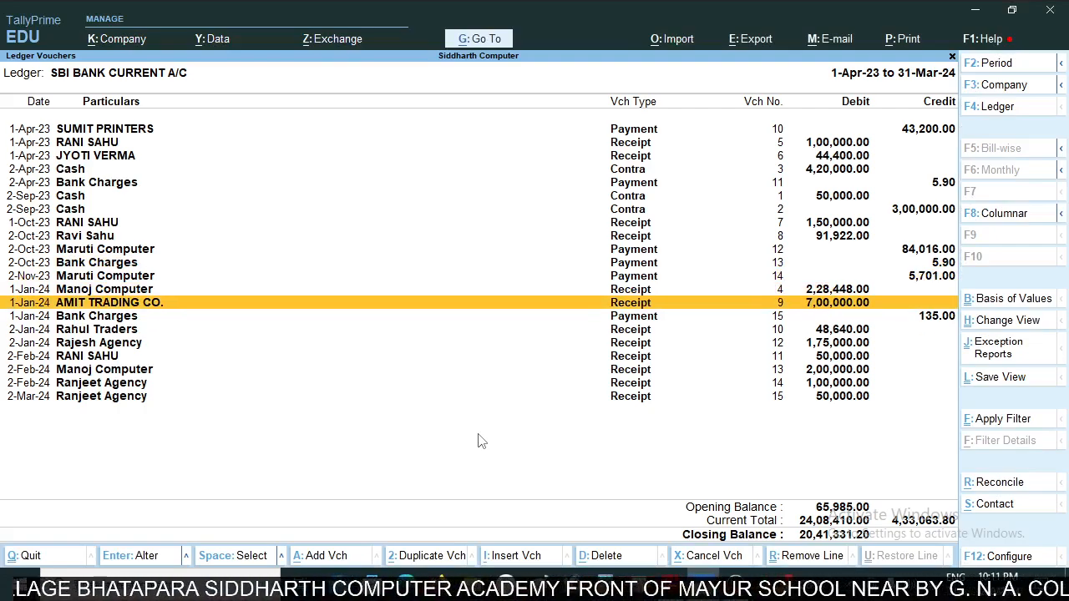
pyautogui.press('Up')
pyautogui.press('Up')
pyautogui.press('Down')
pyautogui.press('Down')
pyautogui.press('Down')
pyautogui.press('Down')
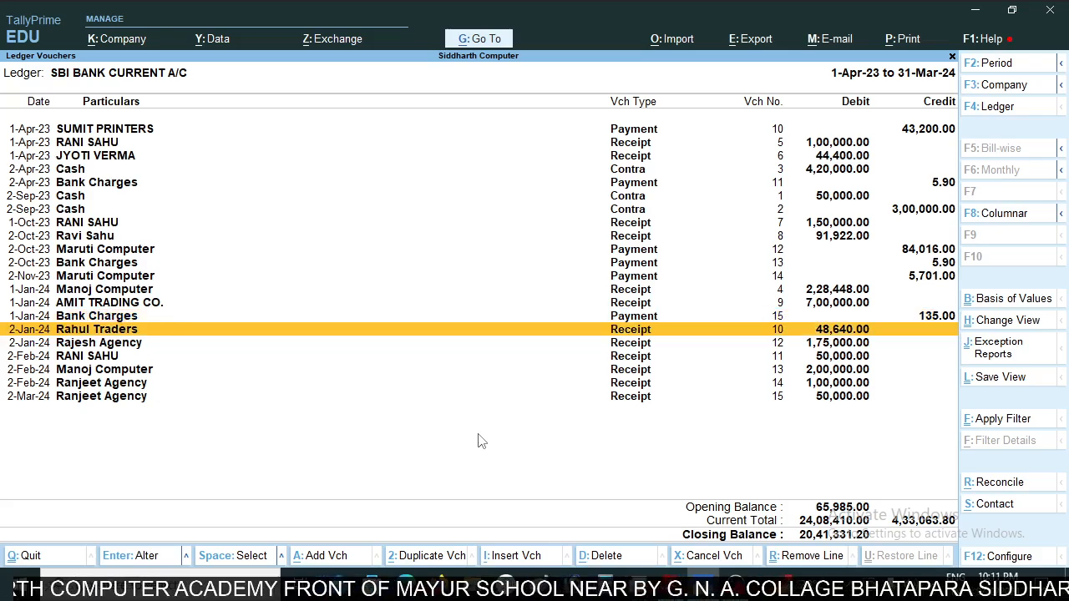
pyautogui.hotkey('alt', 'Tab')
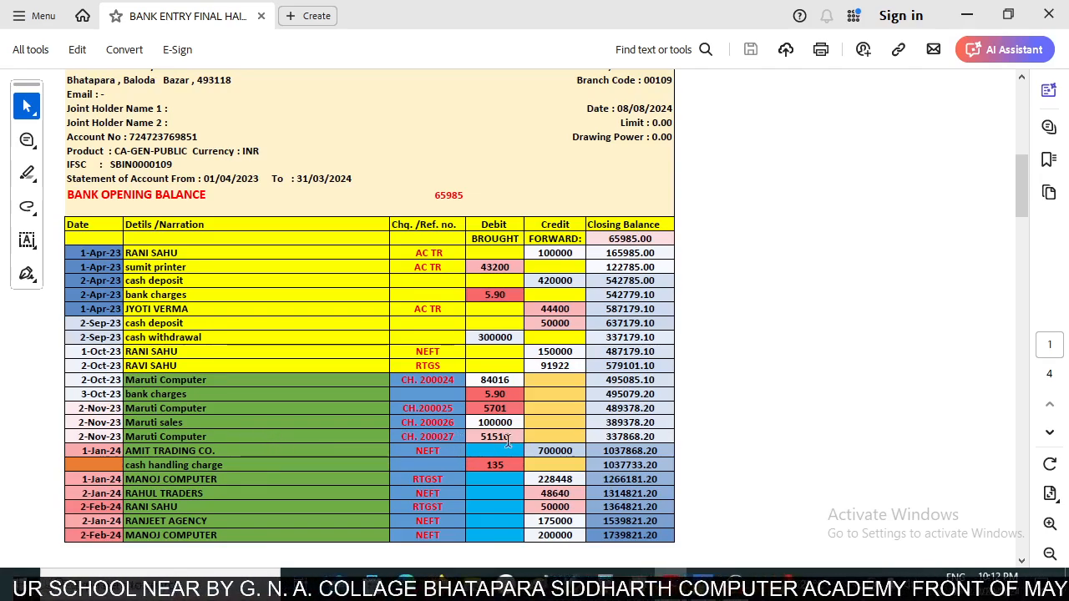
# - Add a payment voucher from the SBI ledger report and debit Maruti Computer
pyautogui.hotkey('alt', 'Tab')
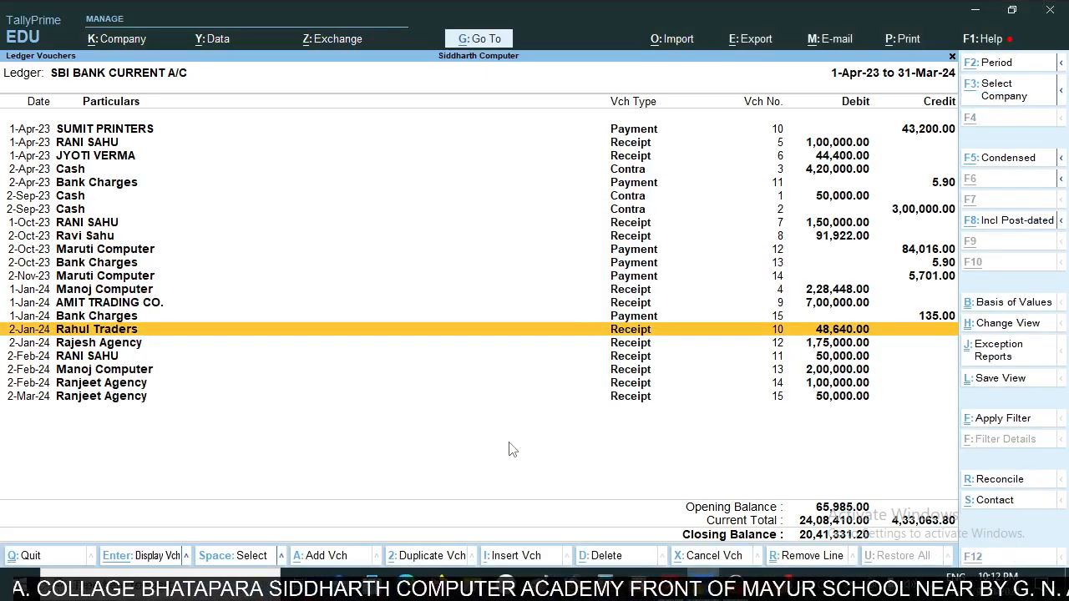
pyautogui.hotkey('alt', 'a')
pyautogui.press('F5')
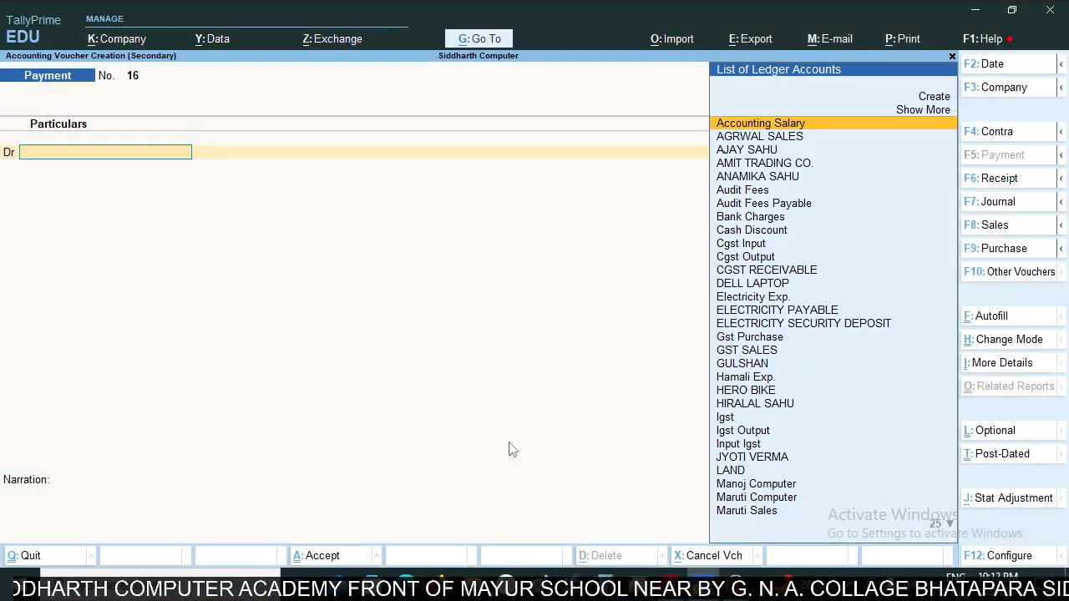
pyautogui.write('ma')
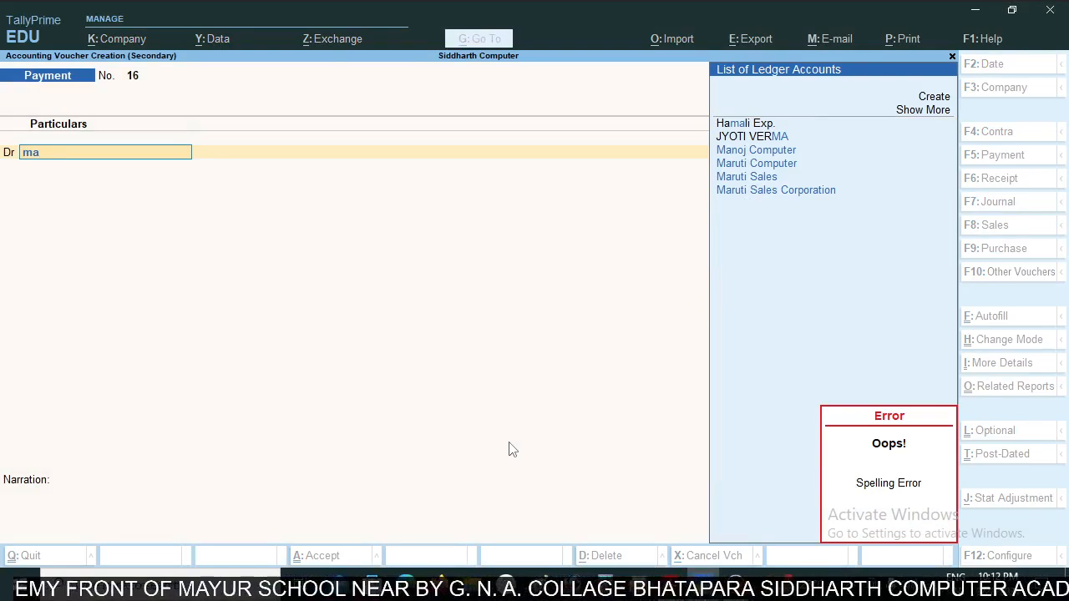
pyautogui.press('Down')
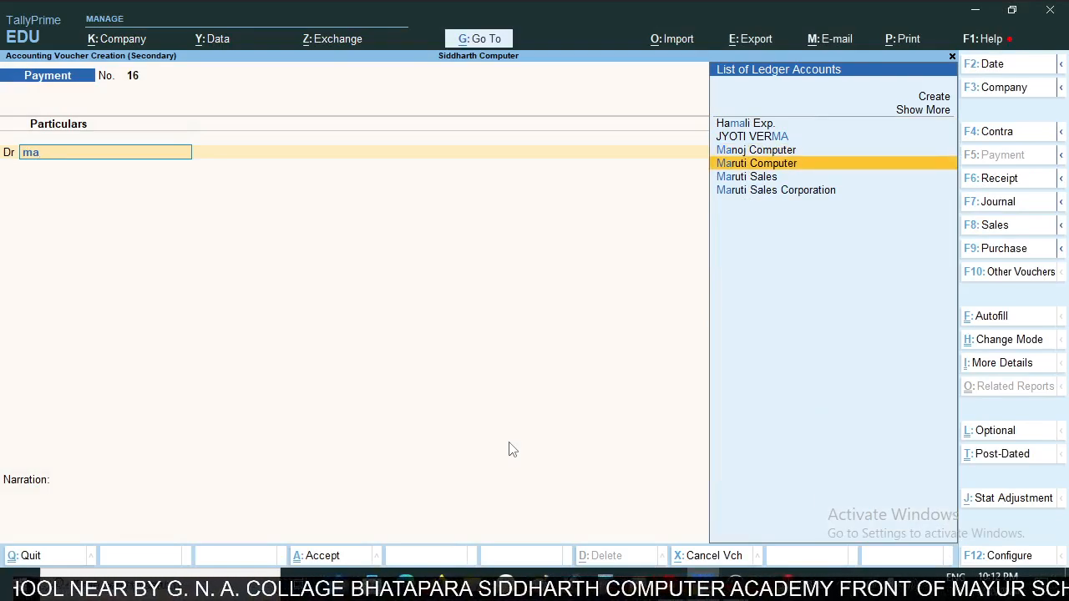
pyautogui.press('Return')
# - Enter the Maruti Computer bill-wise reference as On Account with a debit of 51510, matching the statement's cheque payment
pyautogui.press('Return')
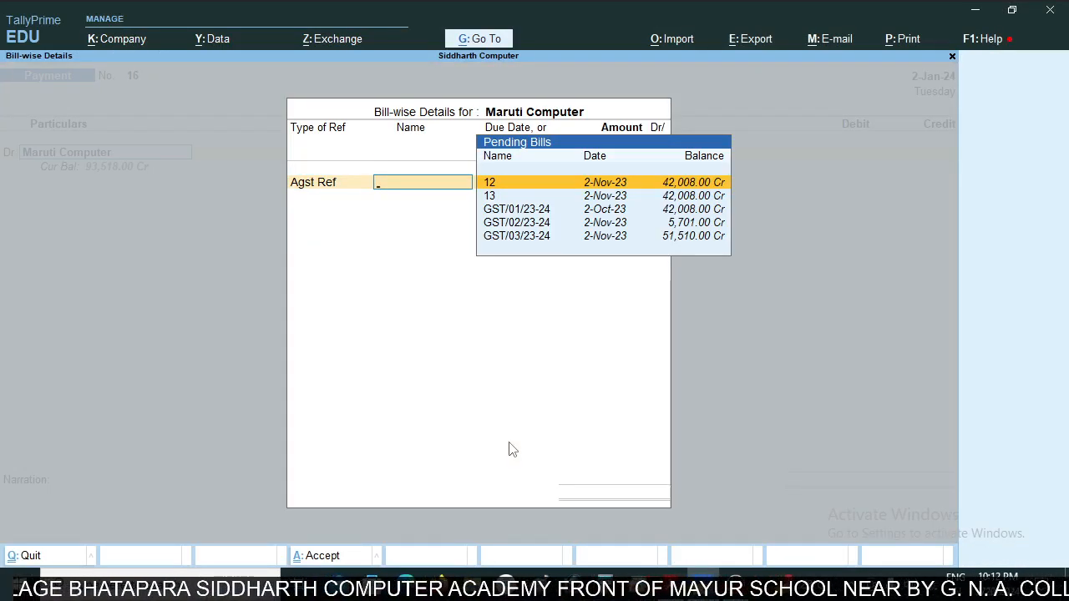
pyautogui.press('BackSpace')
pyautogui.press('Down')
pyautogui.press('Down')
pyautogui.press('Return')
pyautogui.hotkey('alt', 'Tab')
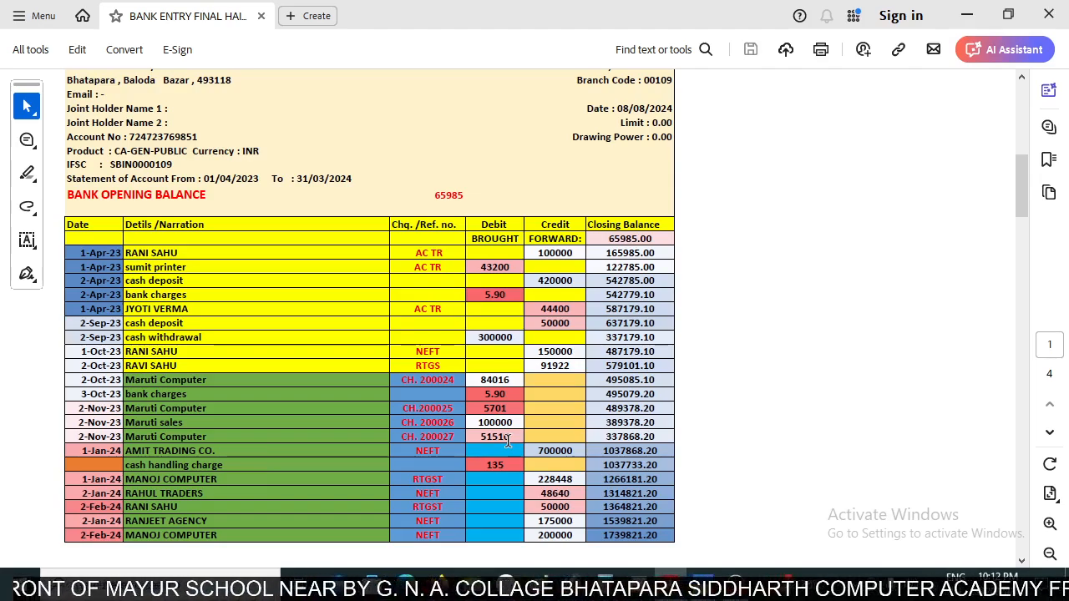
pyautogui.hotkey('alt', 'Tab')
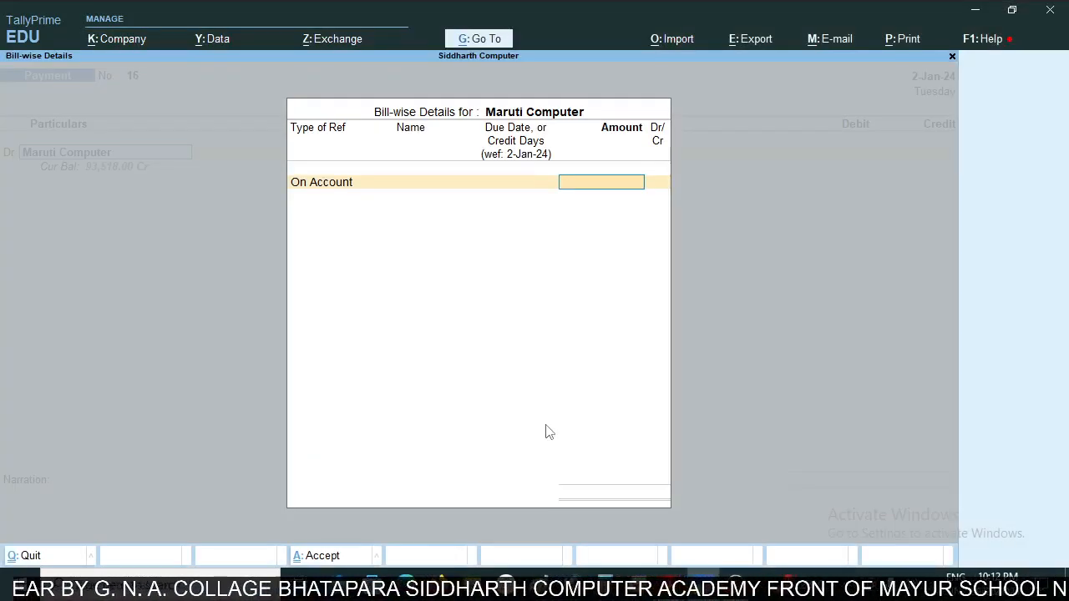
pyautogui.write('51')
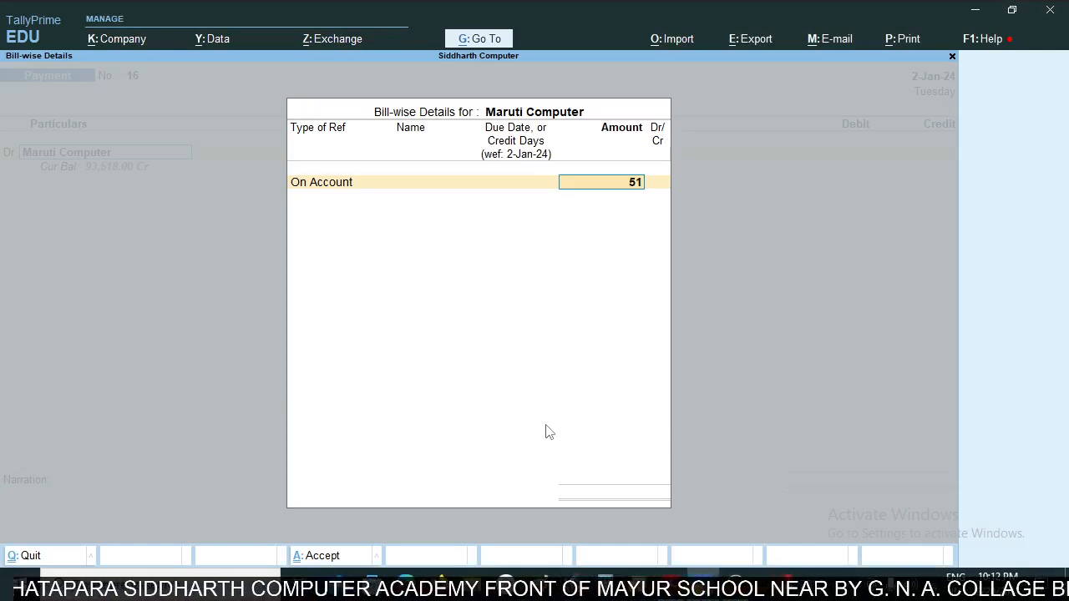
pyautogui.write('51')
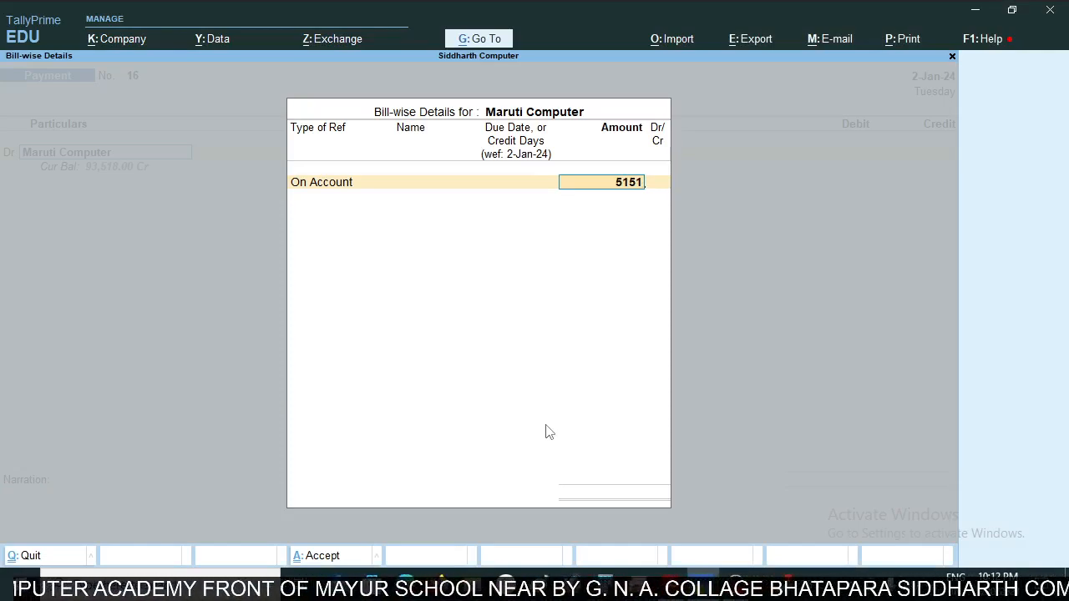
pyautogui.write('0')
pyautogui.hotkey('alt', 'Tab')
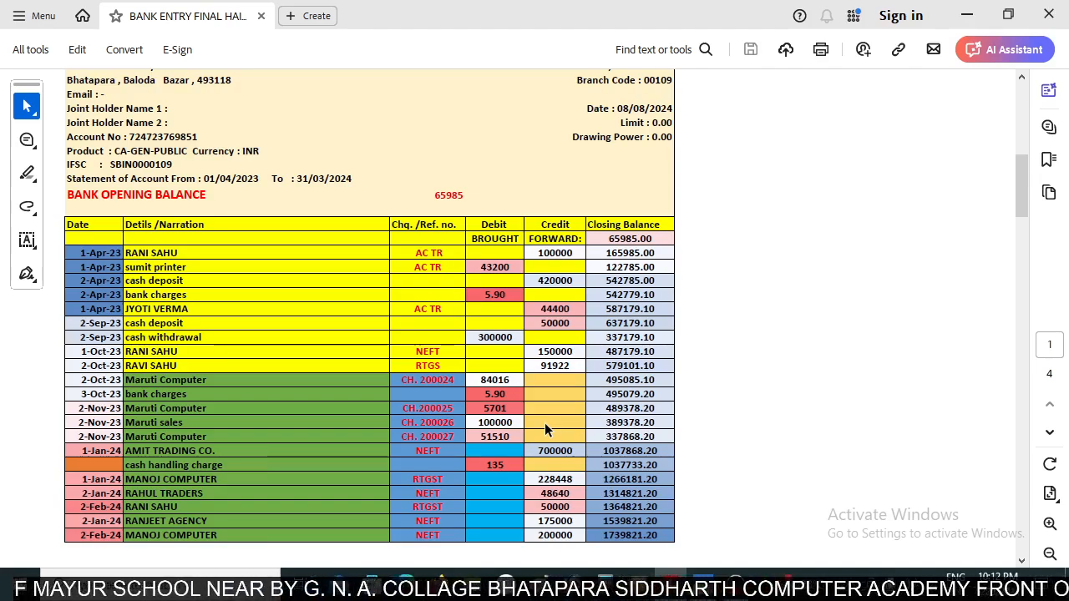
pyautogui.hotkey('alt', 'Tab')
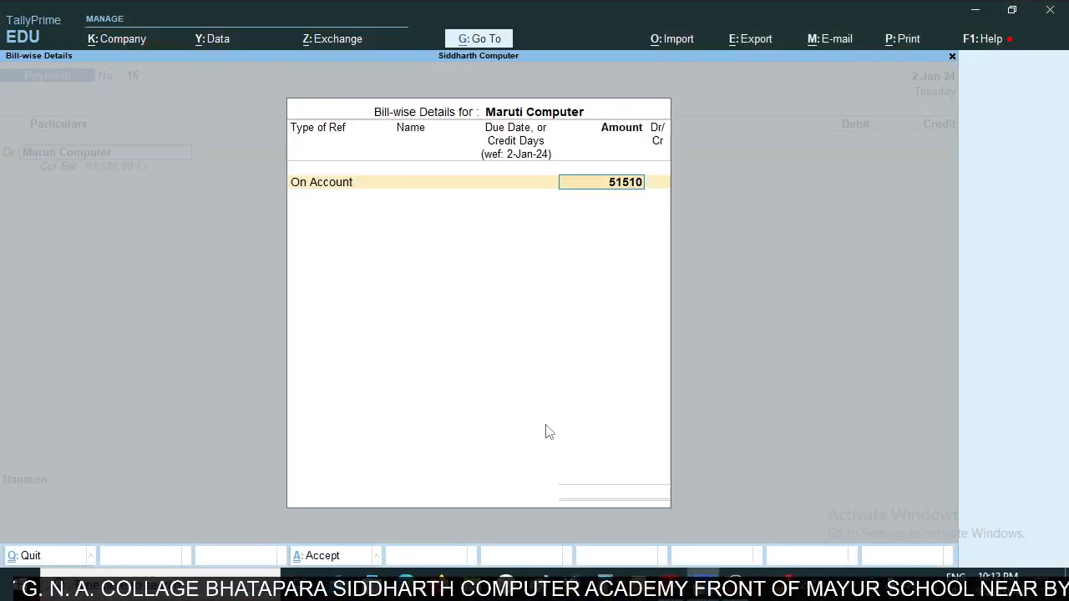
pyautogui.press('Return')
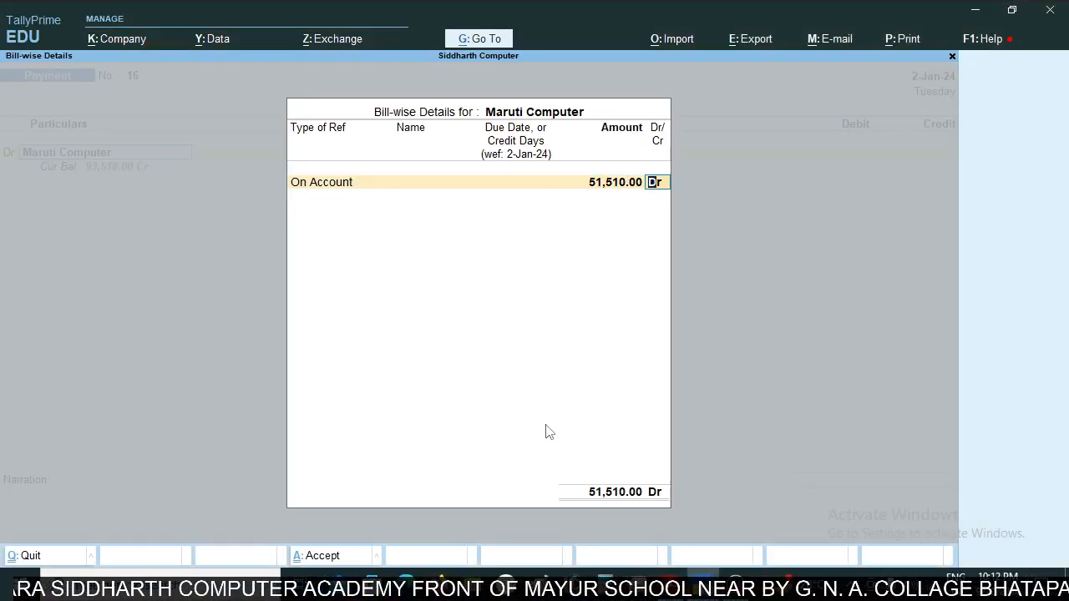
pyautogui.press('Return')
# - Keep the 51,510.00 credit on SBI BANK CURRENT A/C, set the payment voucher's date to 2-Nov, and save it
pyautogui.press('Return')
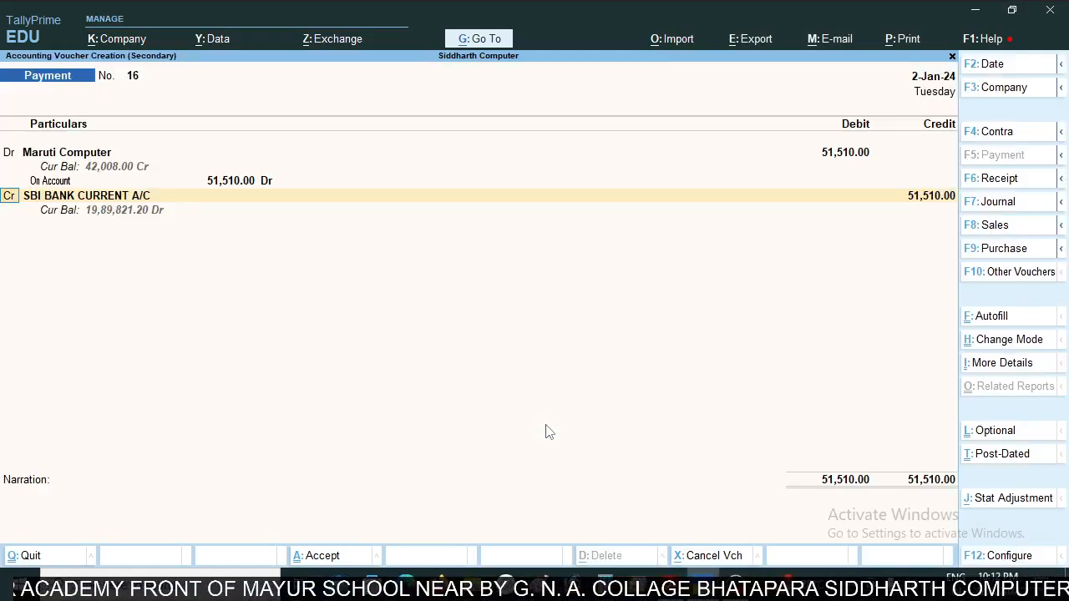
pyautogui.press('Return')
pyautogui.press('Return')
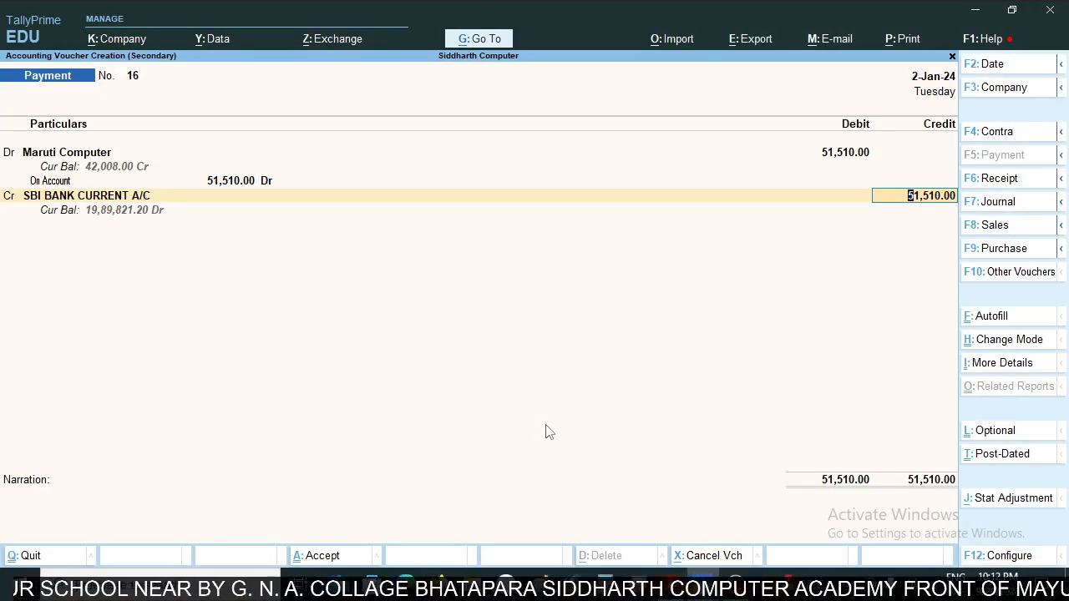
pyautogui.hotkey('alt', 'Tab')
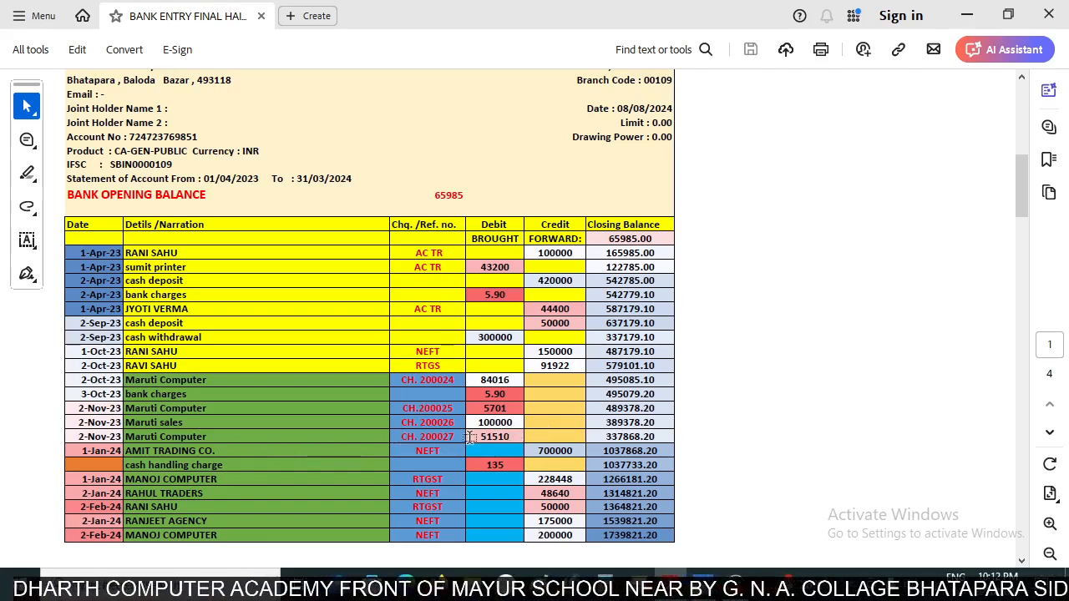
pyautogui.hotkey('alt', 'Tab')
pyautogui.press('F2')
pyautogui.write('2')
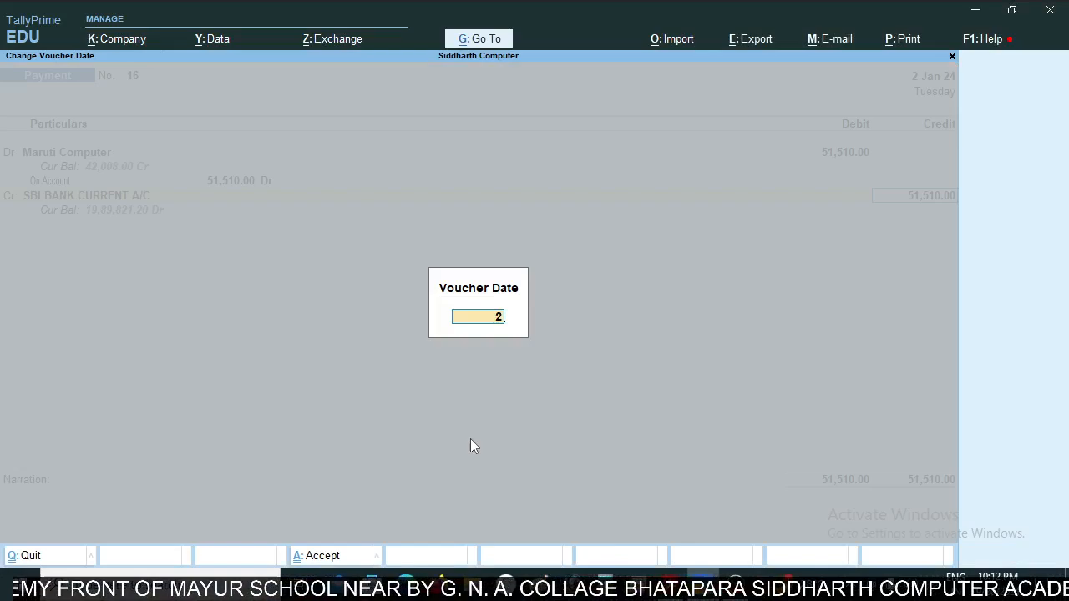
pyautogui.write('-nov')
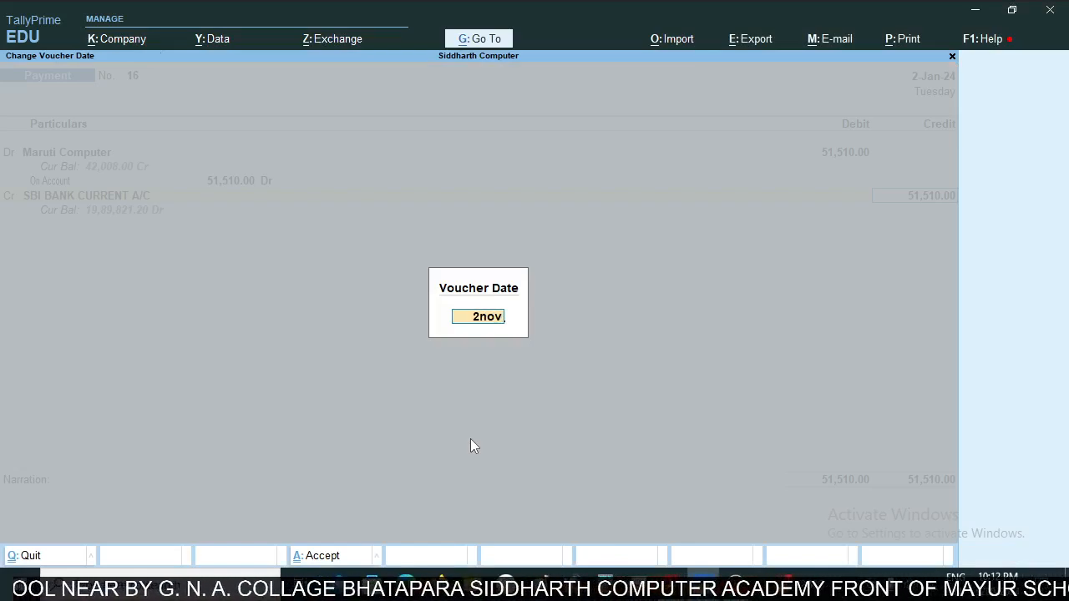
pyautogui.press('Return')
pyautogui.hotkey('ctrl', 'a')
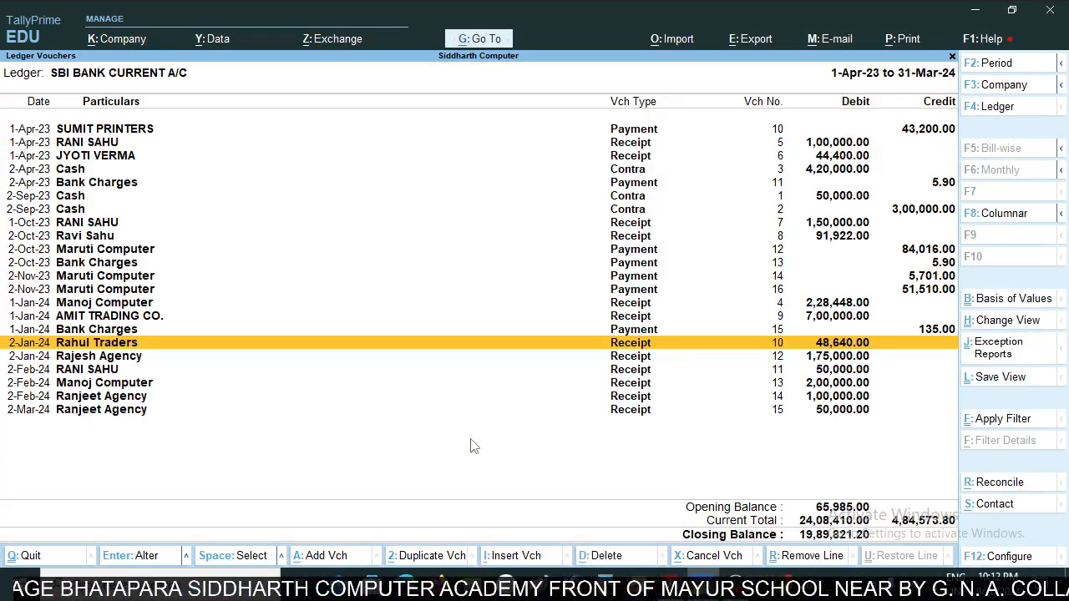
# - Check the SBI ledger's November 2023 entries for the statement's Maruti Sales cheque payment of 100000
pyautogui.hotkey('alt', 'Tab')
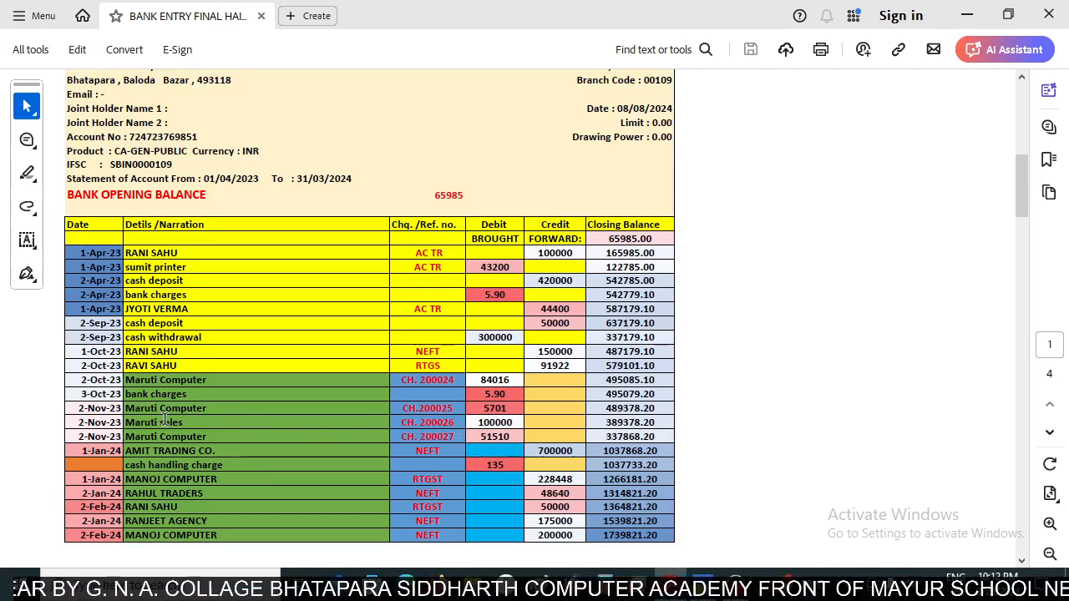
pyautogui.moveTo(164, 422); pyautogui.dragTo(518, 426)
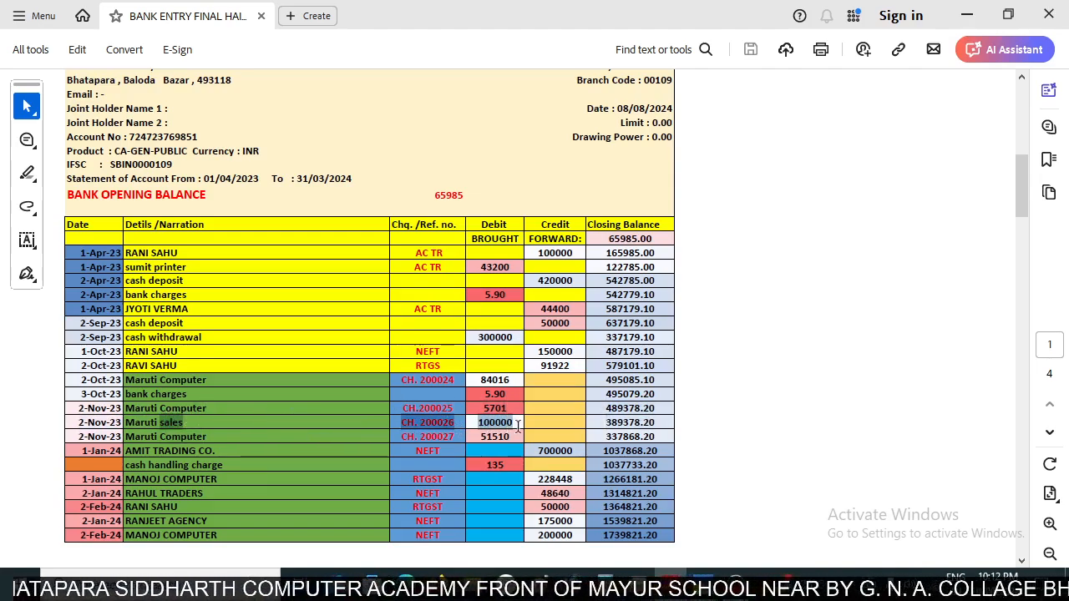
pyautogui.hotkey('alt', 'Tab')
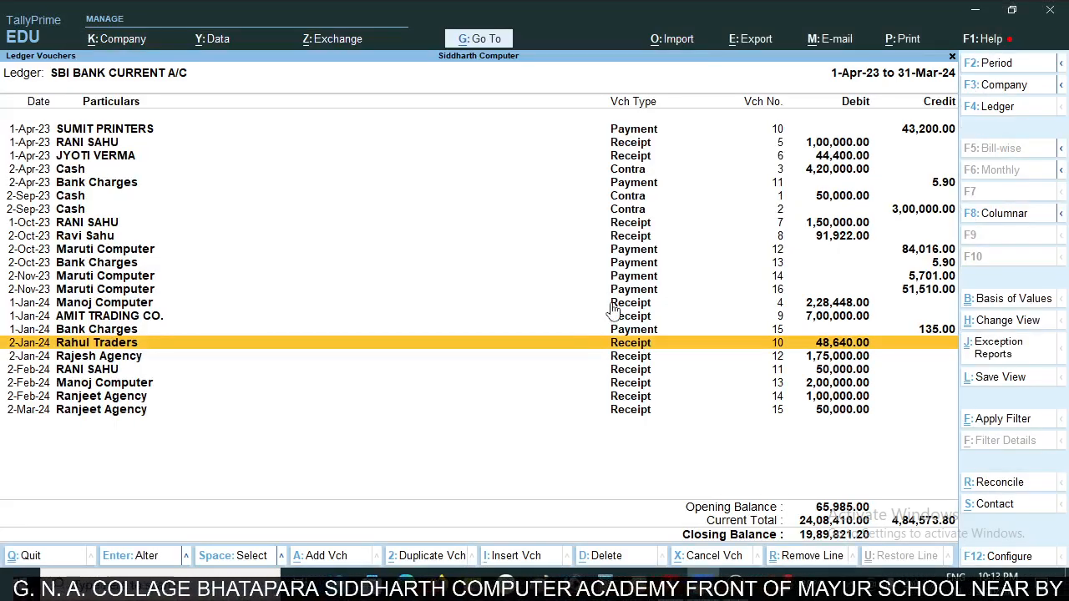
pyautogui.press('Up')
pyautogui.press('Up')
pyautogui.press('Up')
pyautogui.press('Up')
pyautogui.press('Up')
pyautogui.press('Up')
pyautogui.press('Down')
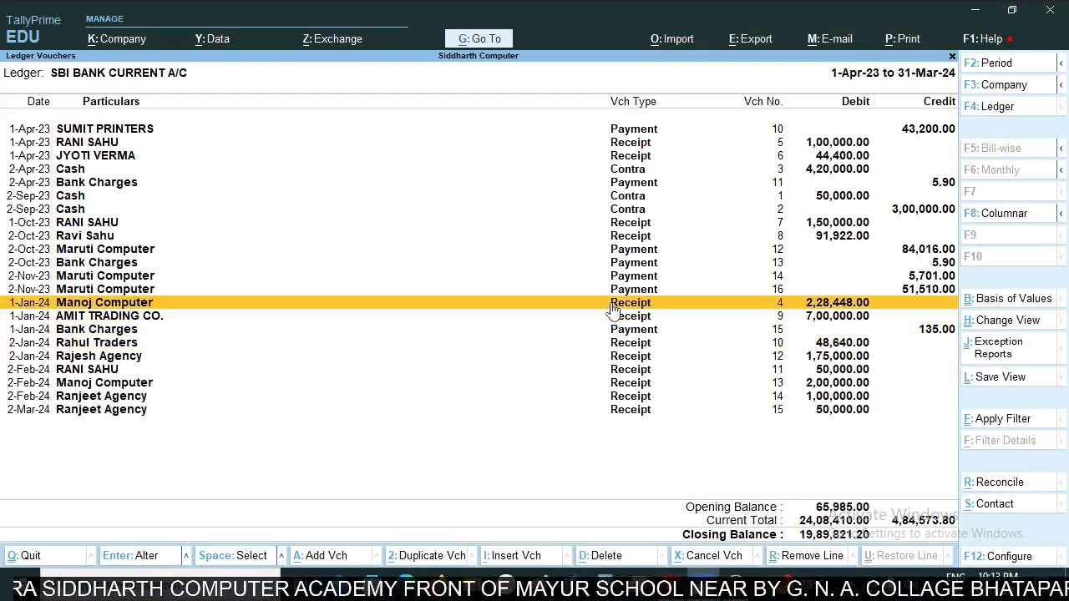
pyautogui.press('Down')
pyautogui.hotkey('alt', 'Tab')
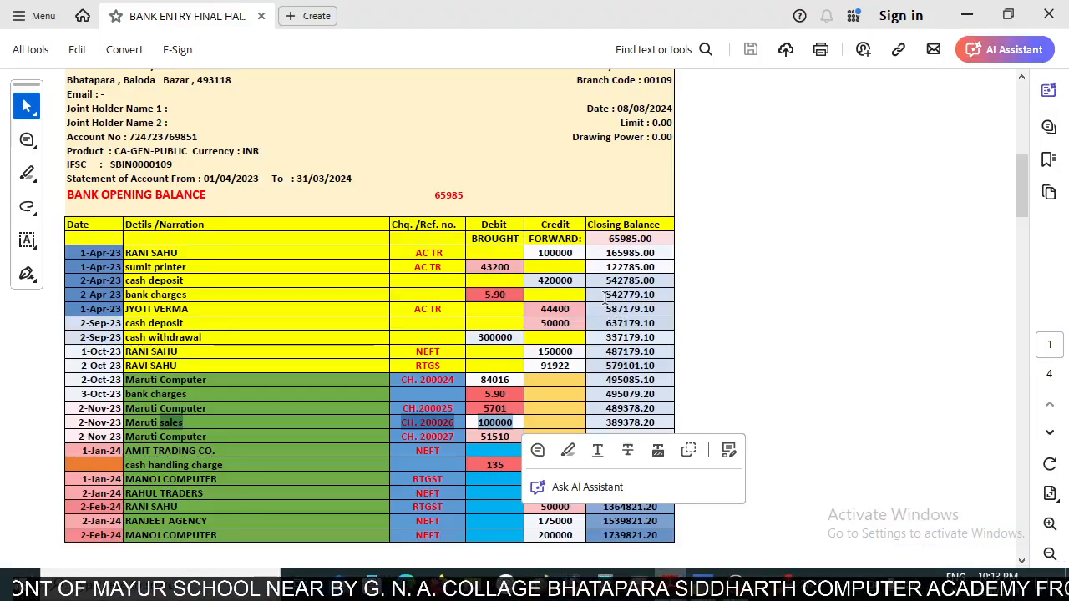
pyautogui.click(485, 428)
pyautogui.hotkey('alt', 'Tab')
pyautogui.press('Down')
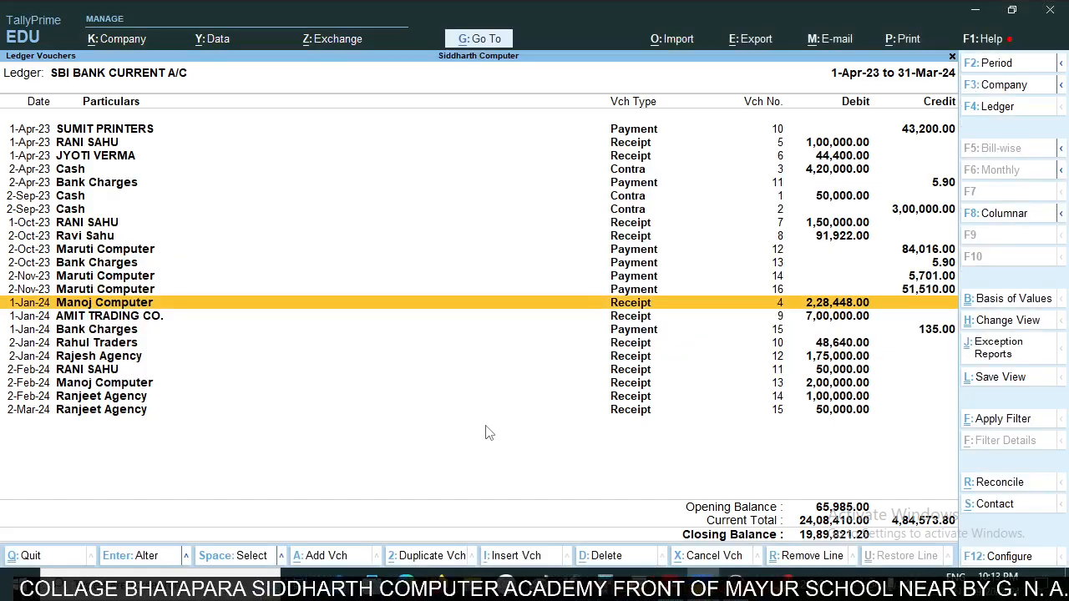
# - Add a payment voucher from the SBI ledger report and debit Maruti Sales
pyautogui.hotkey('alt', 'a')
pyautogui.press('F5')
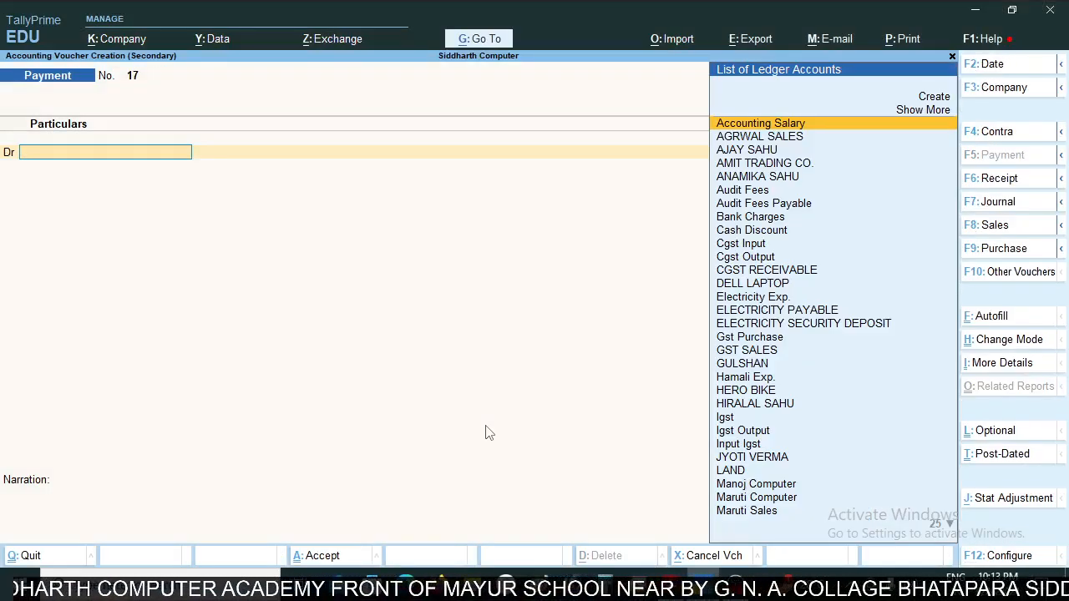
pyautogui.write('ma')
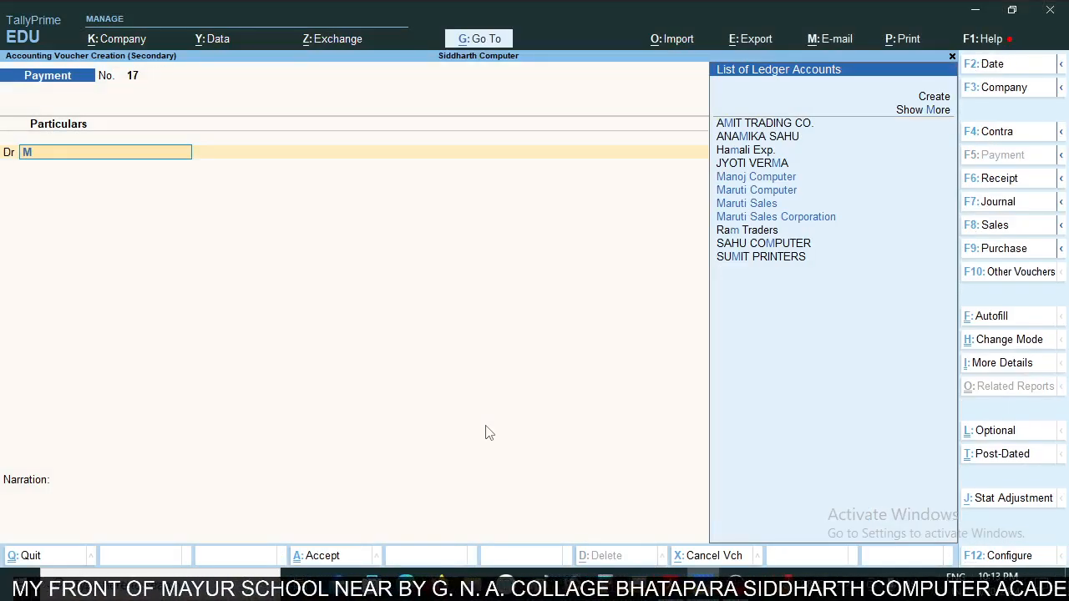
pyautogui.write('ru')
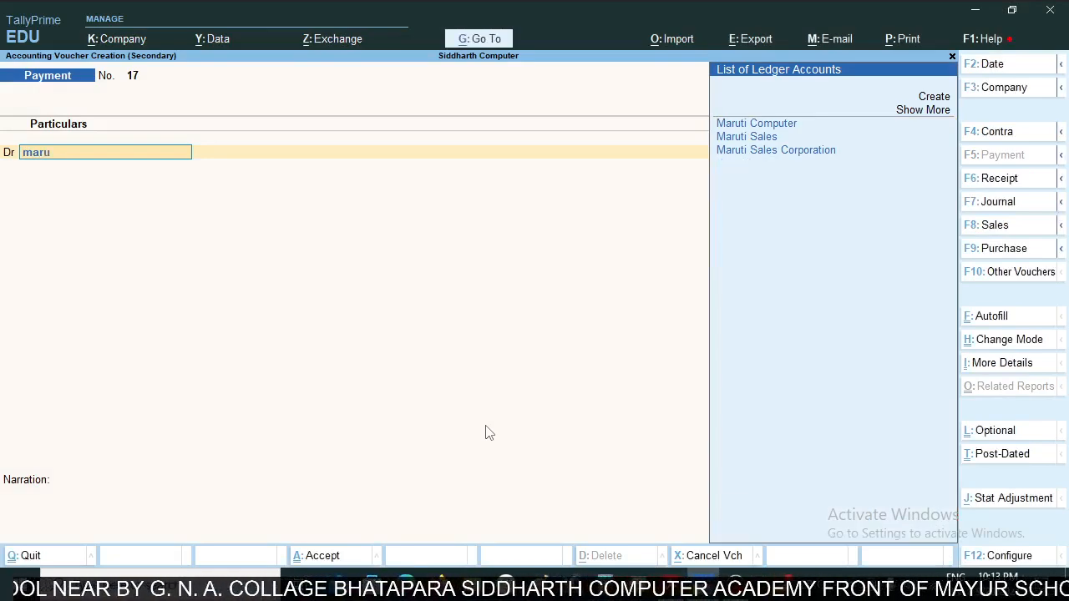
pyautogui.press('Down')
pyautogui.press('Down')
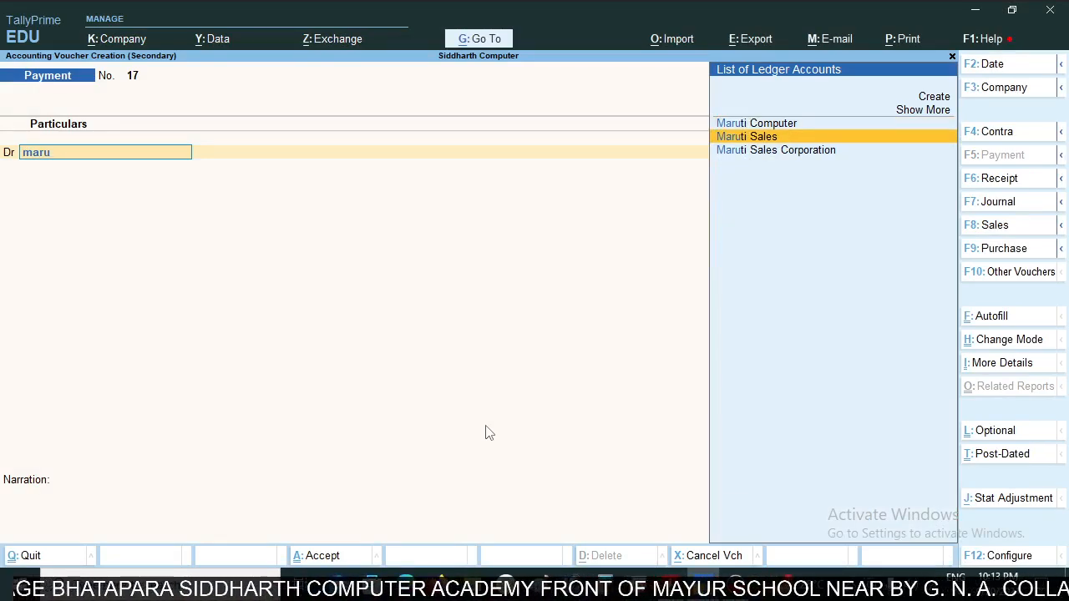
pyautogui.press('Return')
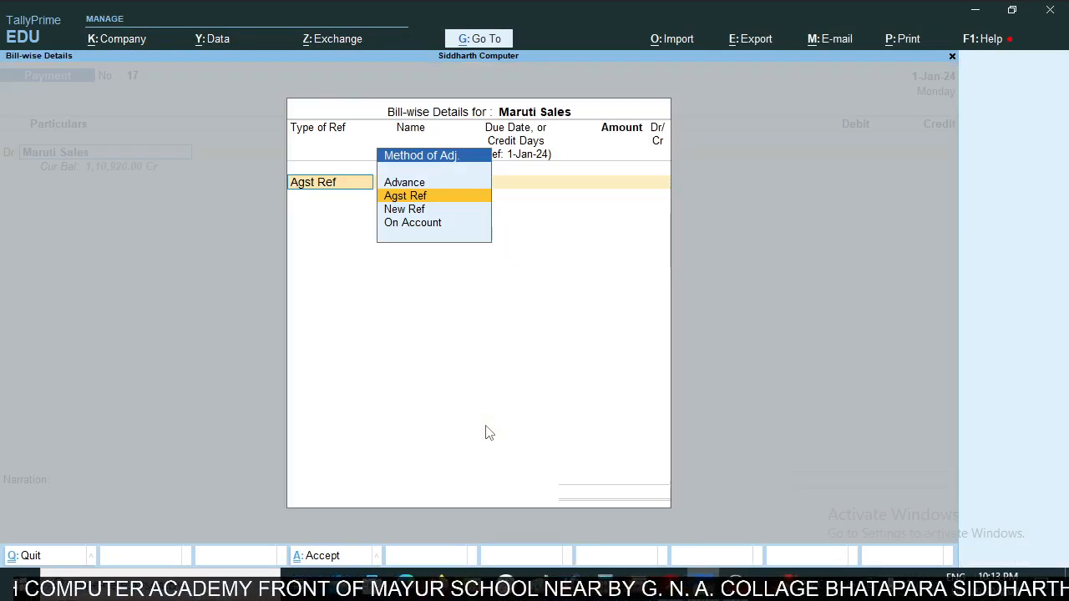
# - Enter the Maruti Sales bill-wise reference as On Account with a debit of 1,00,000, matching the statement's cheque payment
pyautogui.press('Down')
pyautogui.press('Down')
pyautogui.press('Return')
pyautogui.hotkey('alt', 'Tab')
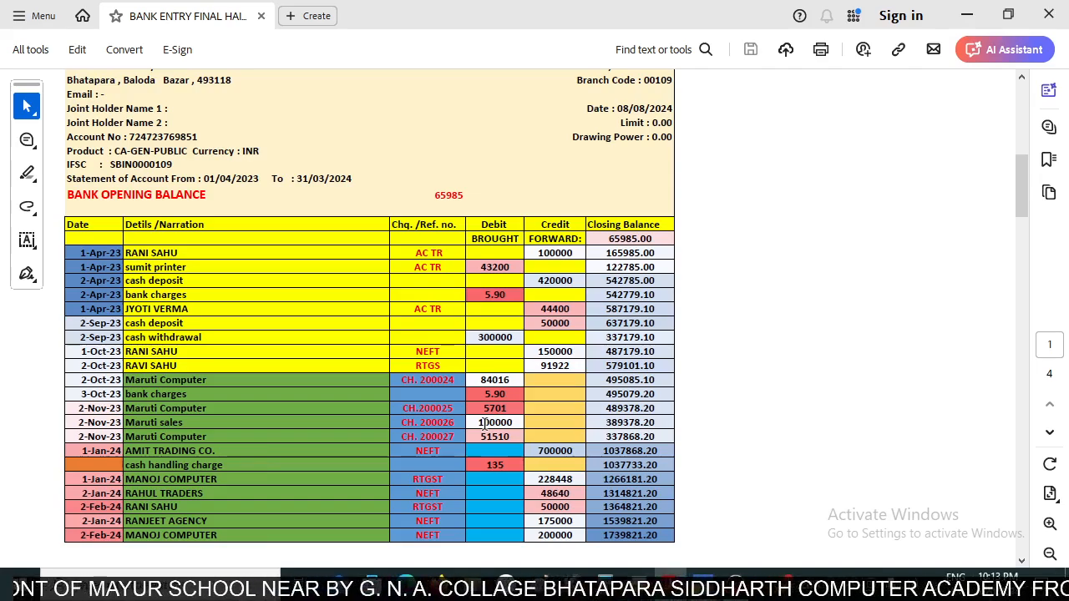
pyautogui.hotkey('alt', 'Tab')
pyautogui.write('1,00,00')
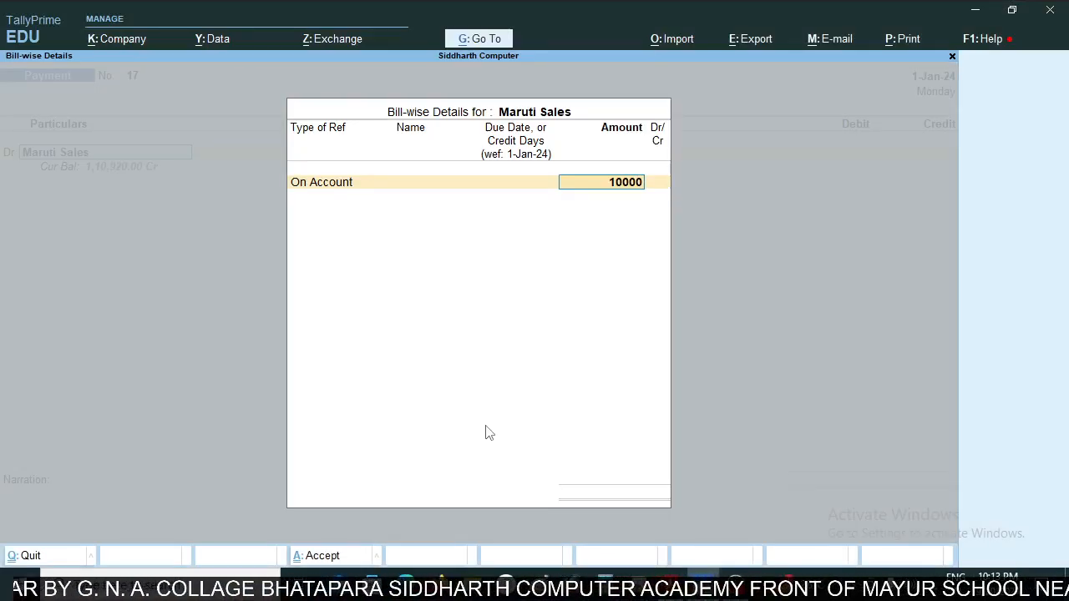
pyautogui.write('0')
pyautogui.press('Return')
pyautogui.press('Return')
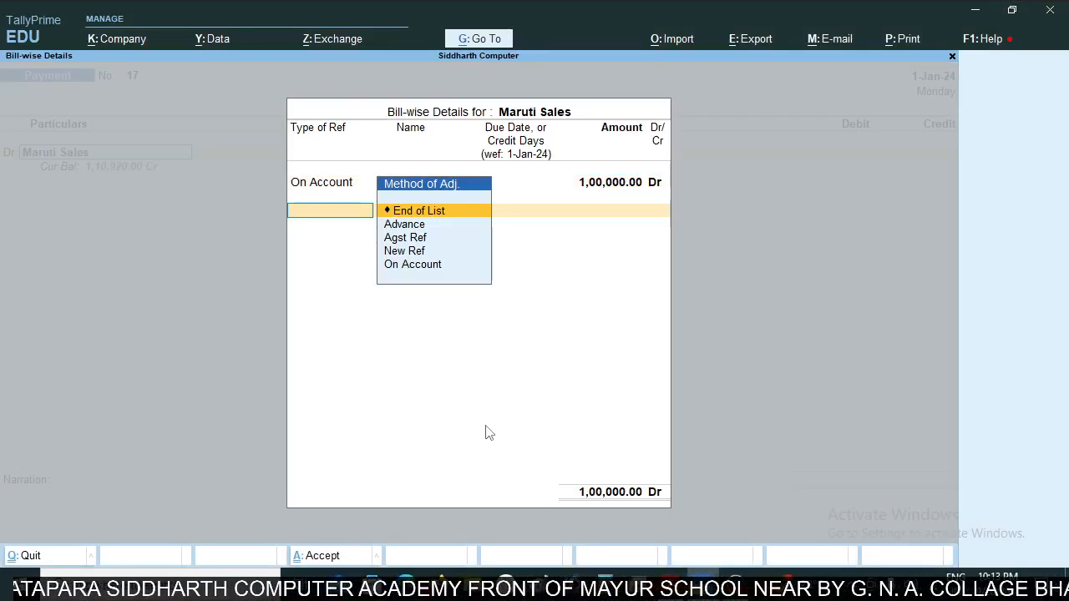
pyautogui.press('Return')
# - Credit SBI BANK CURRENT A/C with 1,00,000.00, set the payment voucher's date to 2-Nov-23, and save it
pyautogui.press('Return')
pyautogui.write('Sb')
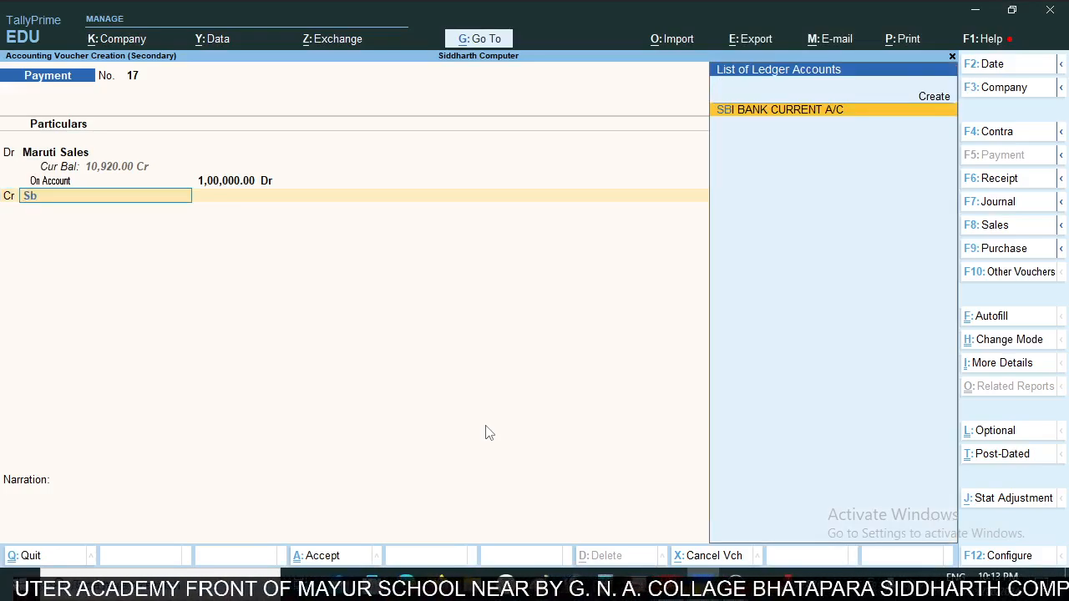
pyautogui.press('Return')
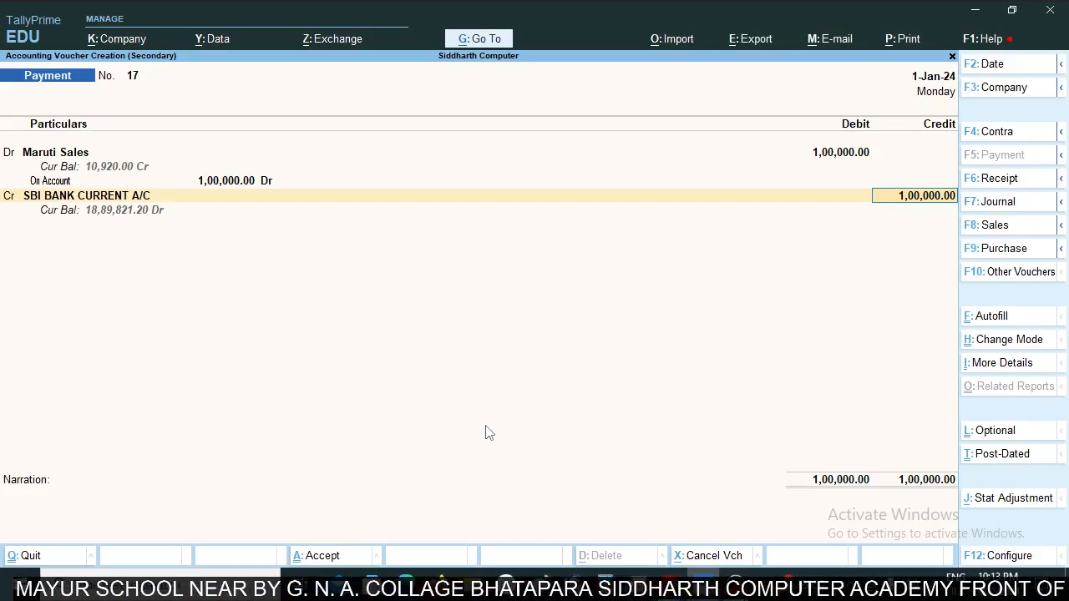
pyautogui.hotkey('alt', 'Tab')
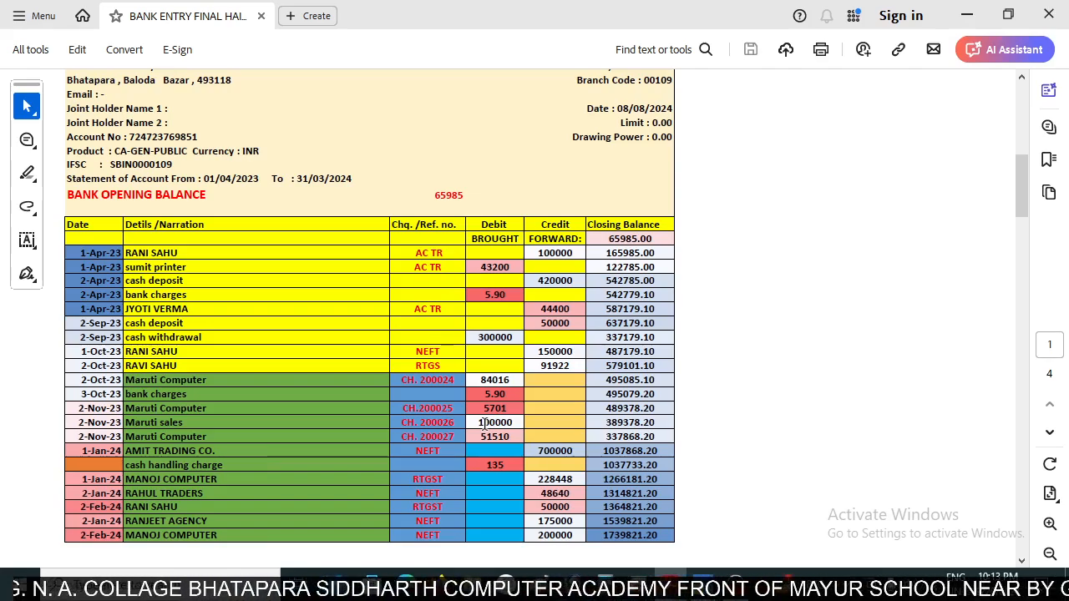
pyautogui.hotkey('alt', 'Tab')
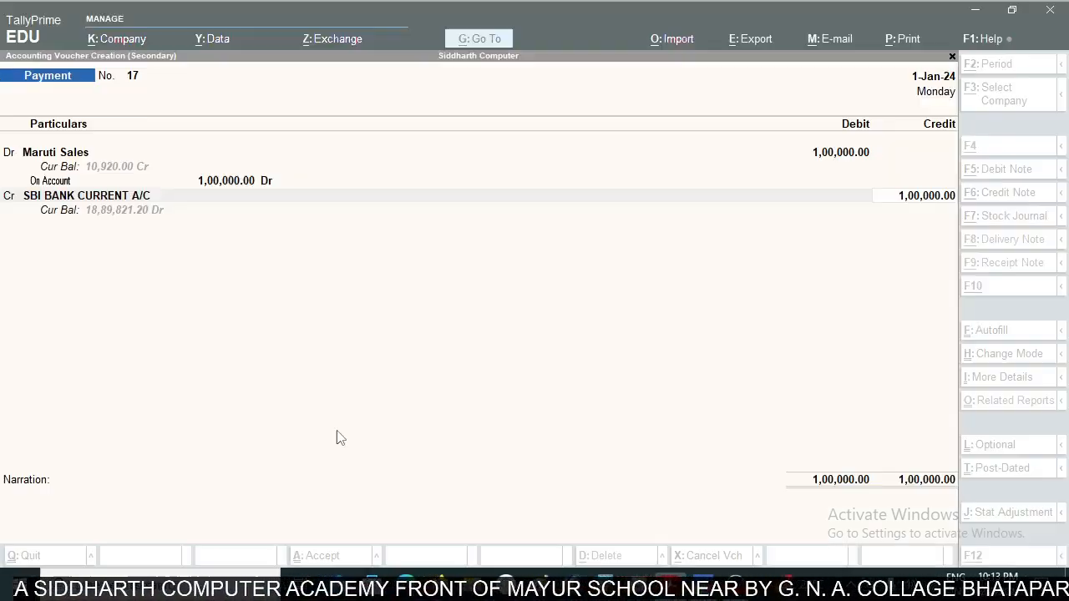
pyautogui.write('2')
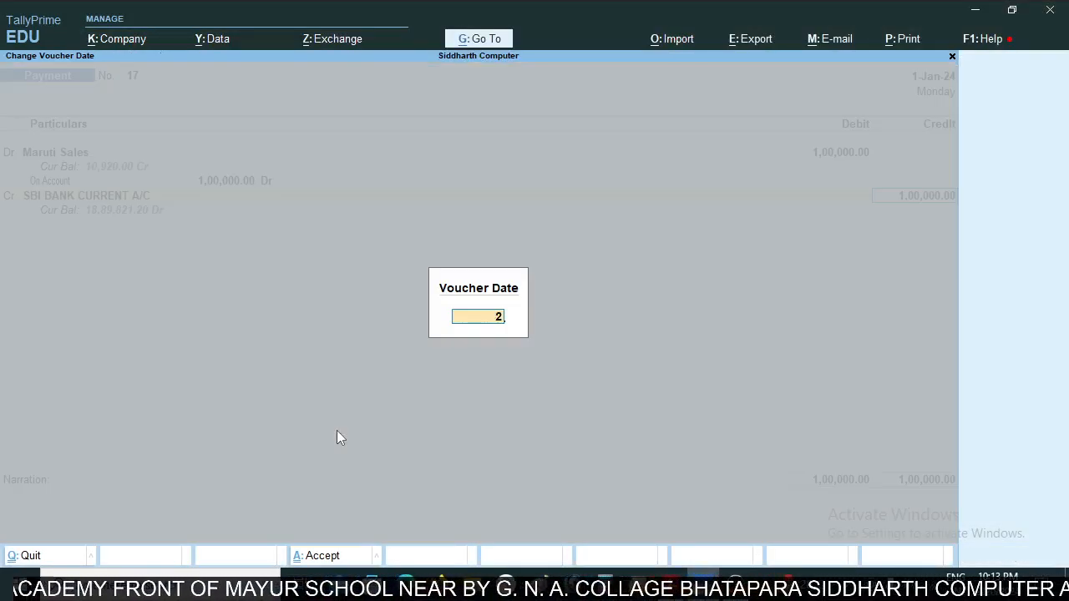
pyautogui.write('nov')
pyautogui.press('Return')
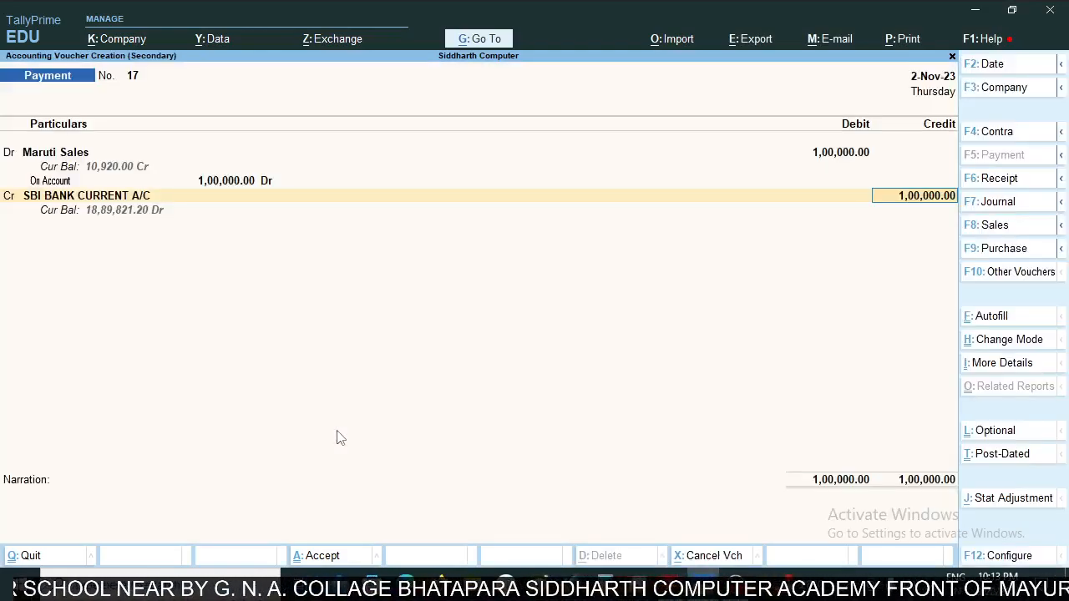
pyautogui.hotkey('ctrl', 'a')
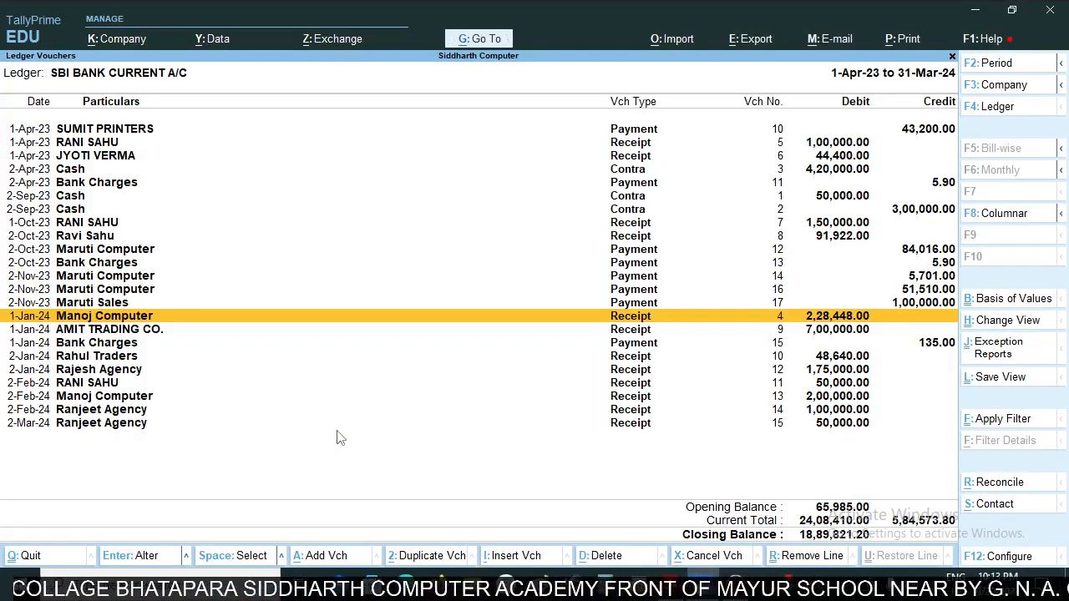
# - Compare the SBI ledger's closing balance with the final closing balance on the statement's second page
pyautogui.hotkey('alt', 'Tab')
pyautogui.scroll(-10, 478, 484)
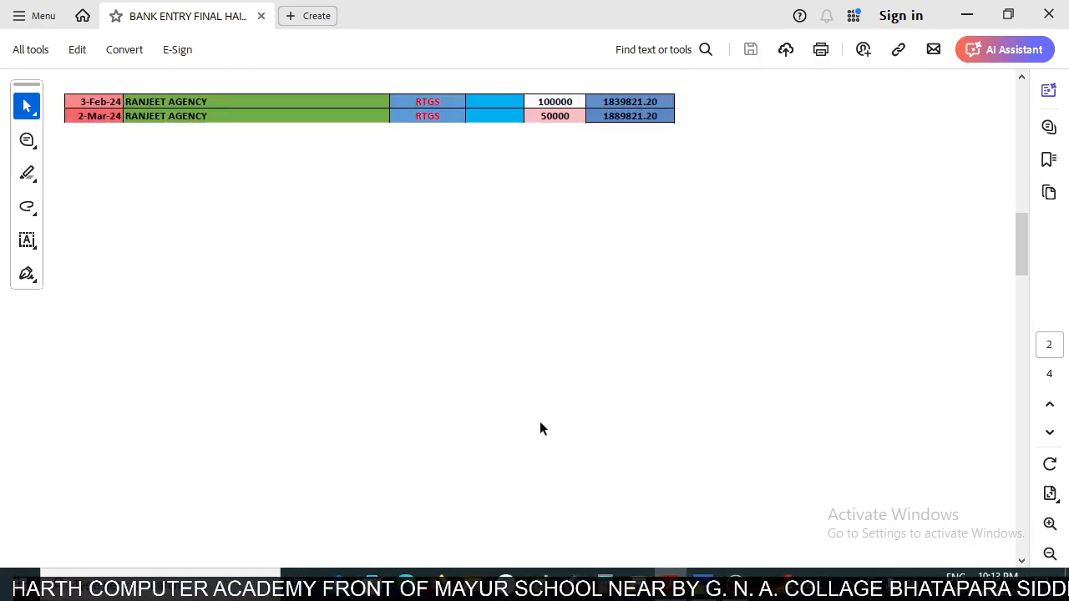
pyautogui.scroll(1, 539, 428)
pyautogui.hotkey('alt', 'Tab')
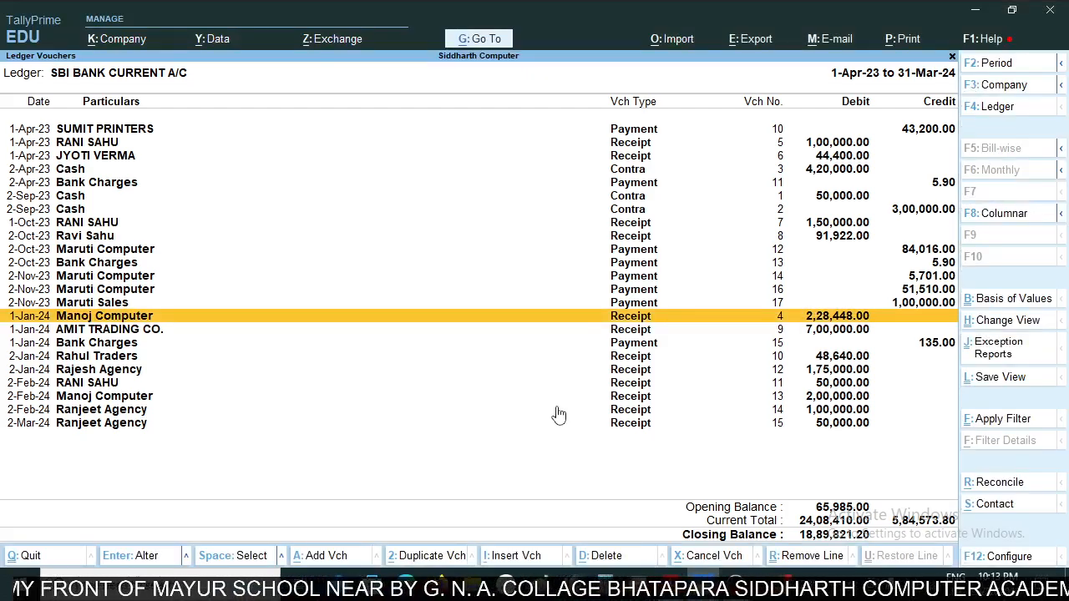
pyautogui.hotkey('alt', 'Tab')
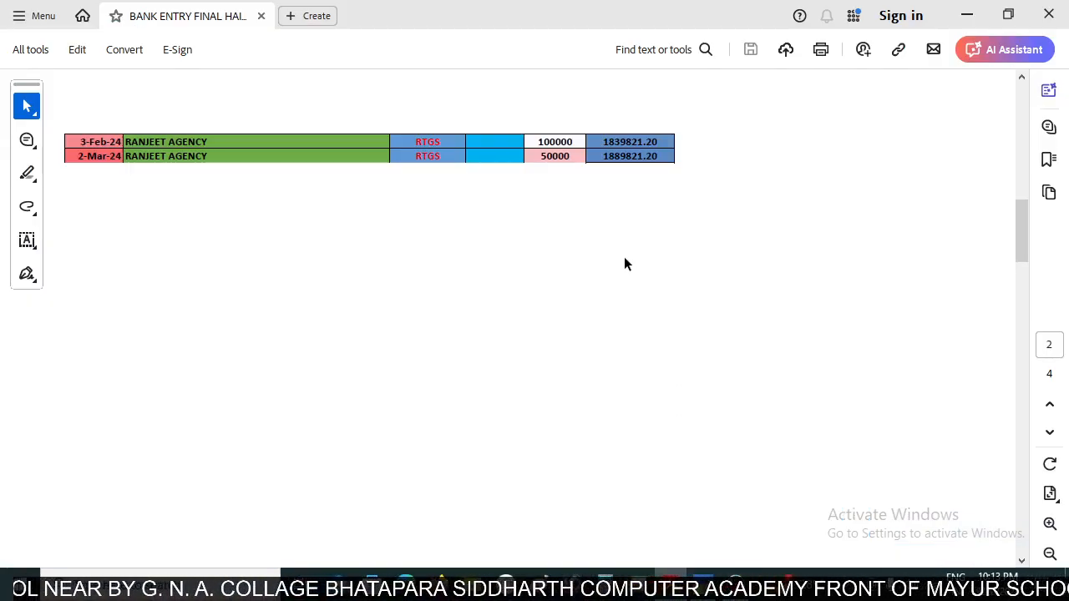
pyautogui.hotkey('alt', 'Tab')
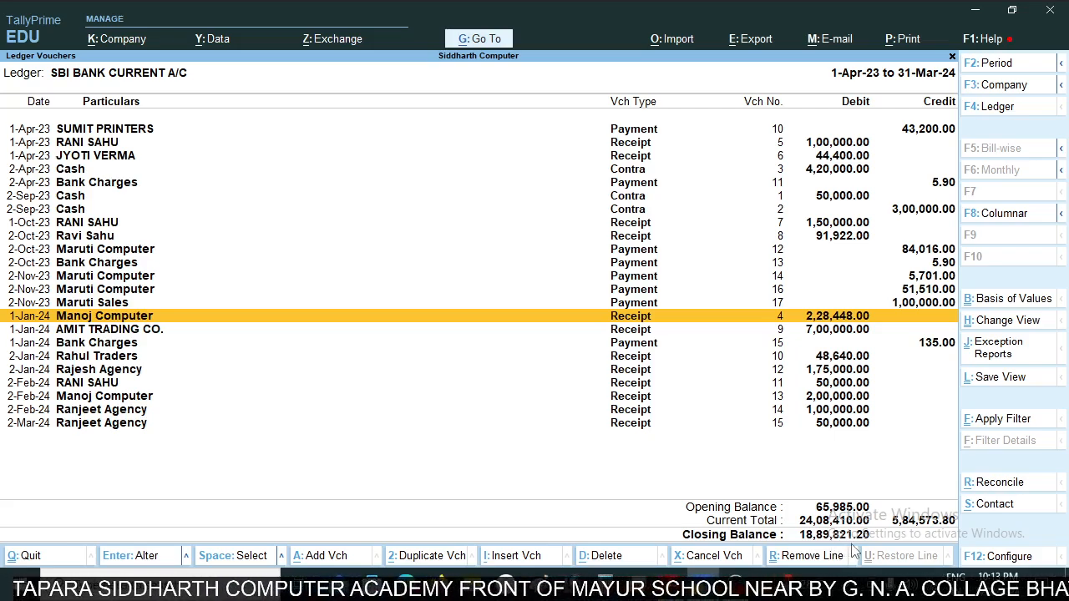
pyautogui.hotkey('alt', 'Tab')
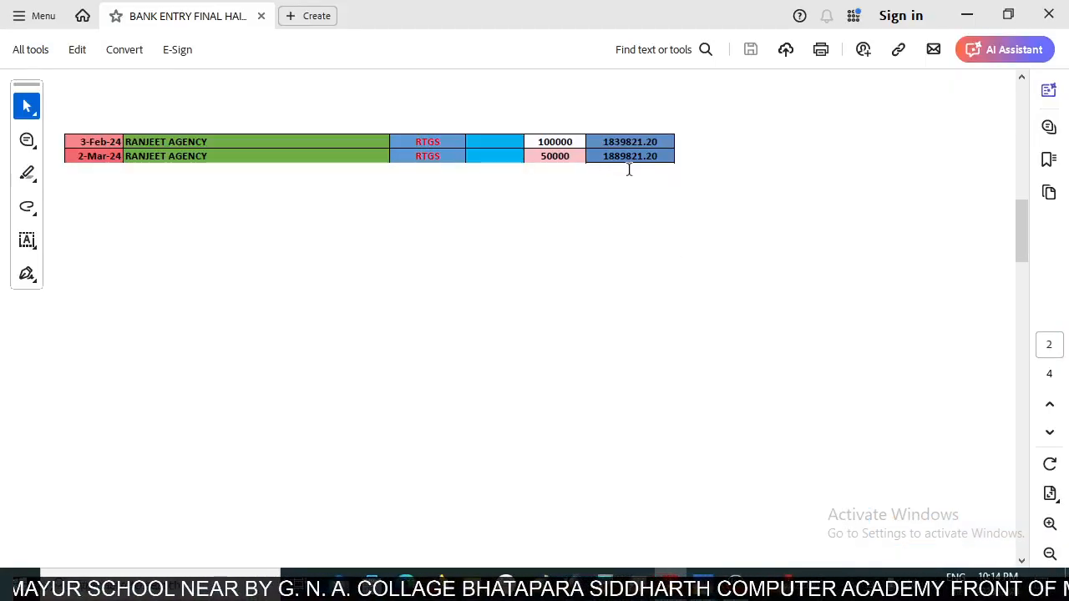
pyautogui.hotkey('alt', 'Tab')
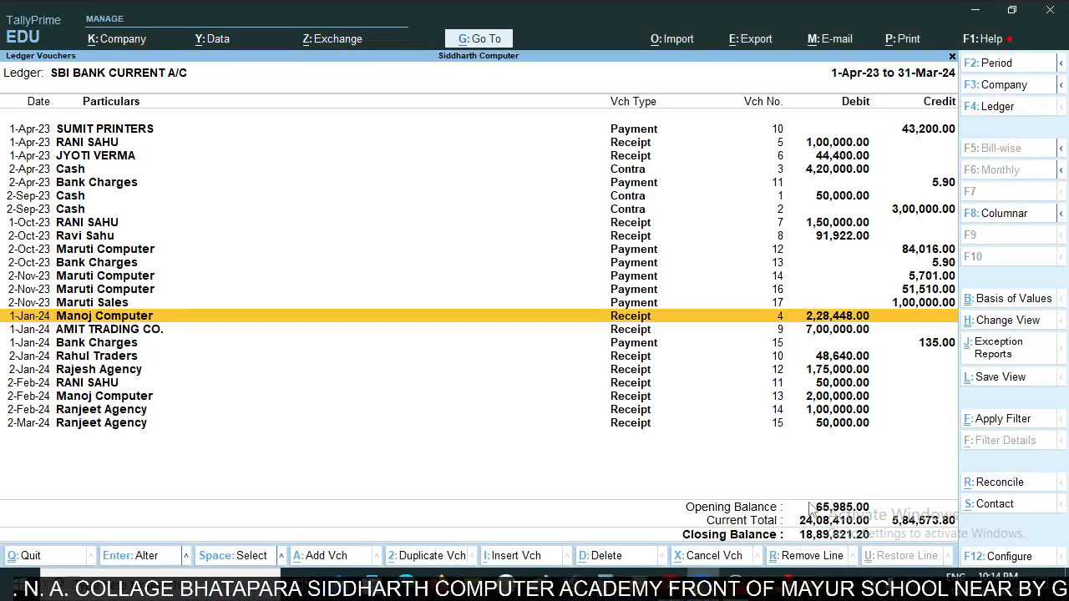
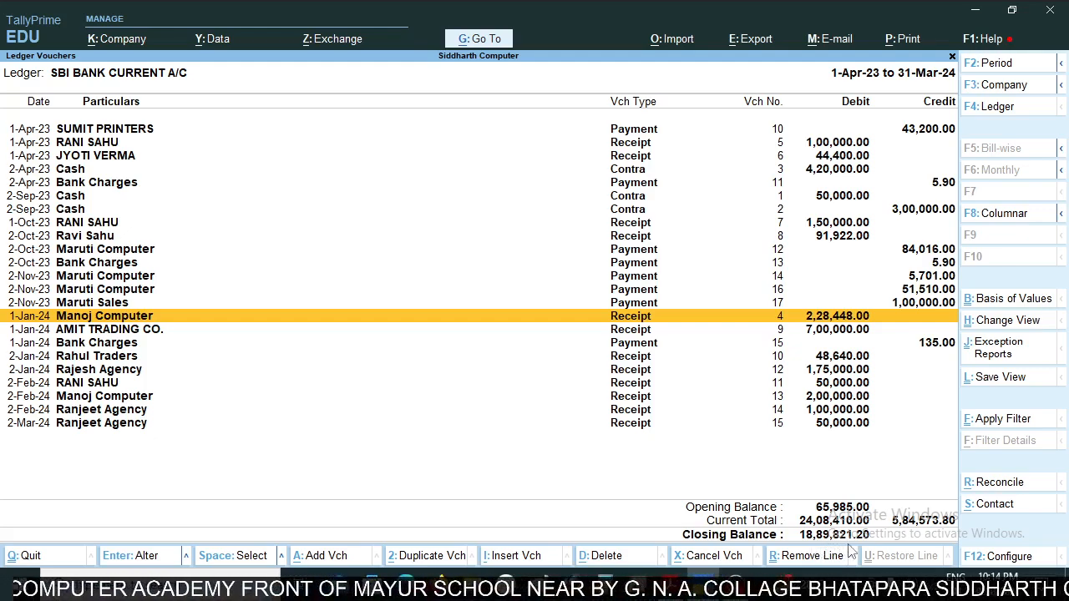
# - Recheck the SBI ledger's closing balance against the bank statement, review the statement's first-page entries, and leave the ledger report
pyautogui.hotkey('alt', 'Tab')
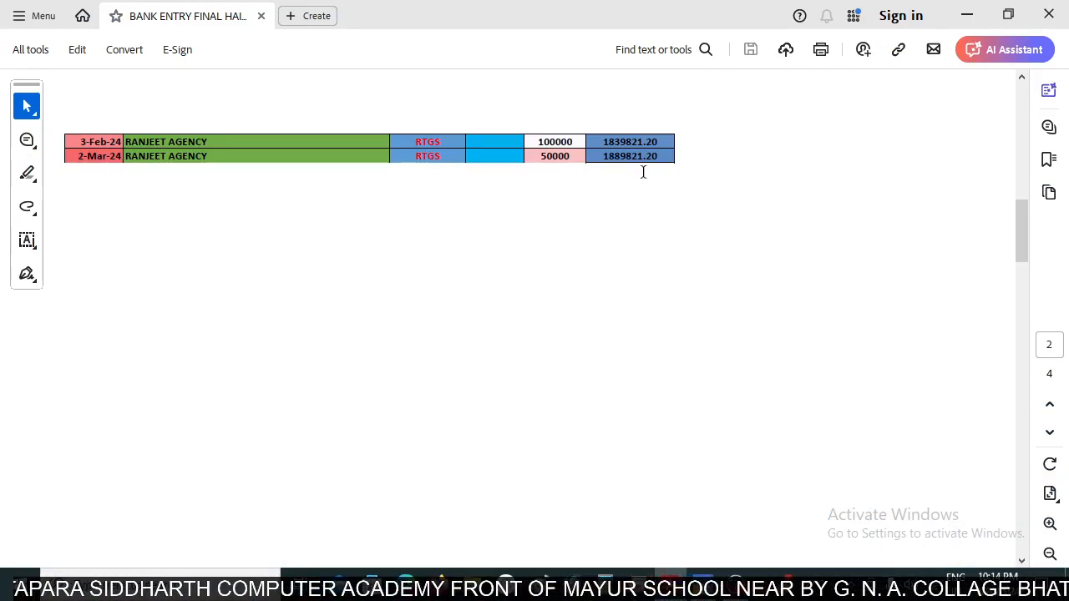
pyautogui.hotkey('alt', 'Tab')
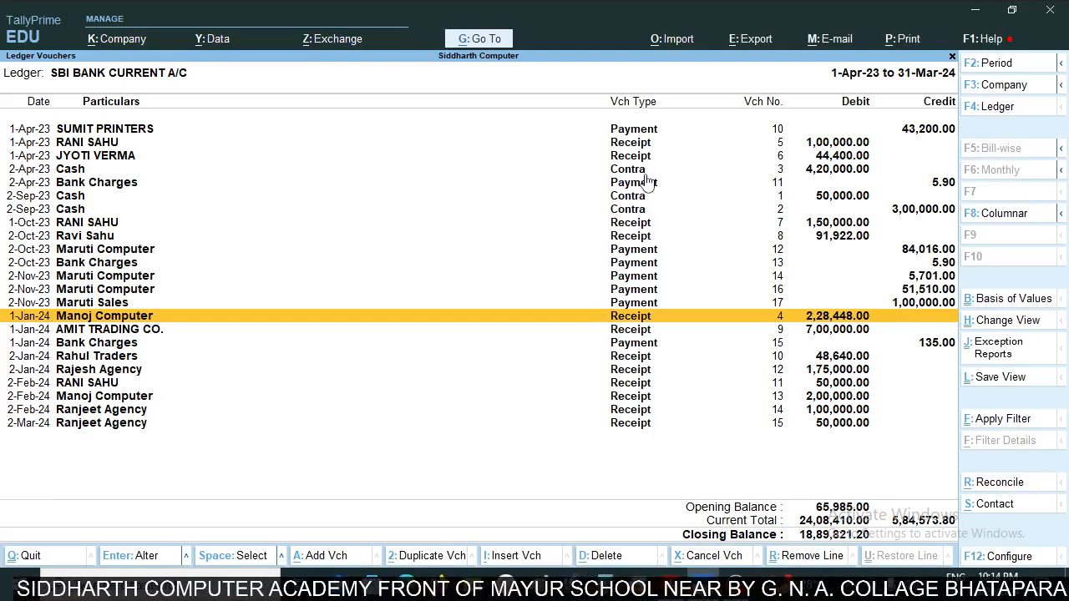
pyautogui.hotkey('alt', 'Tab')
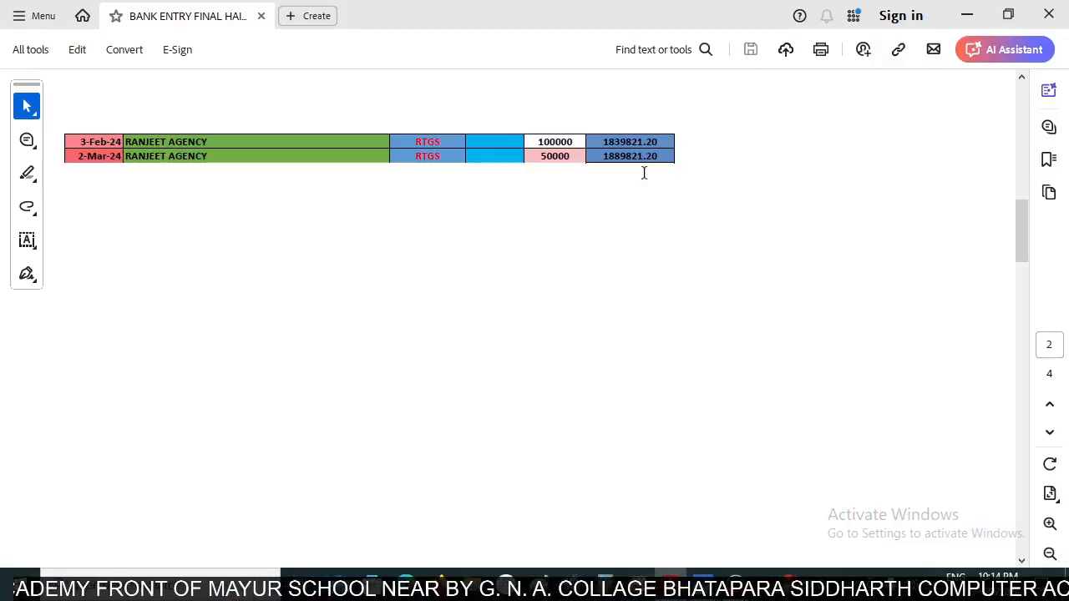
pyautogui.scroll(5, 643, 172)
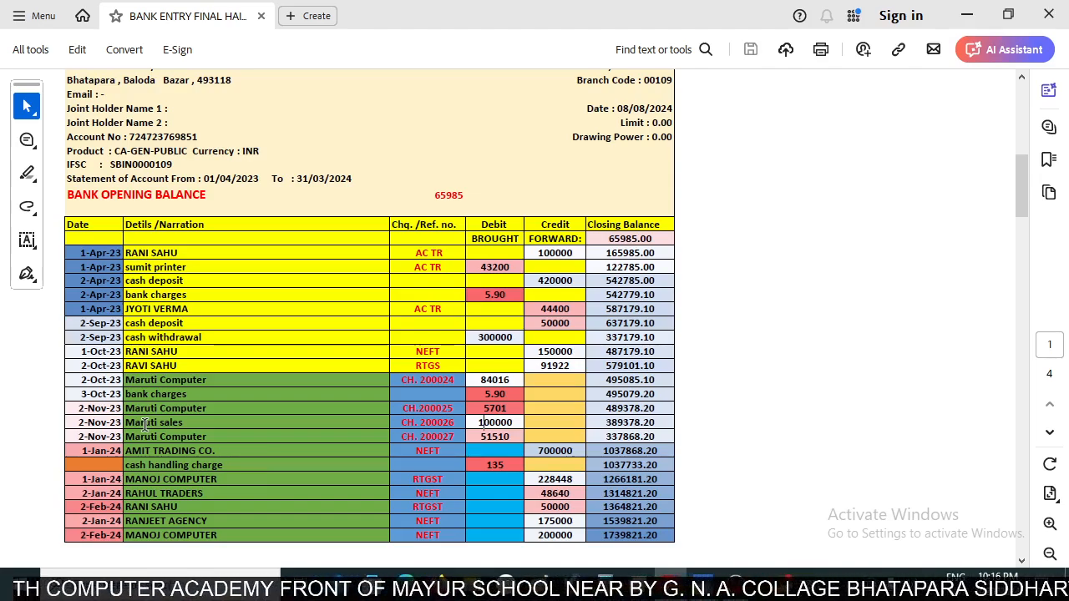
pyautogui.hotkey('alt', 'Tab')
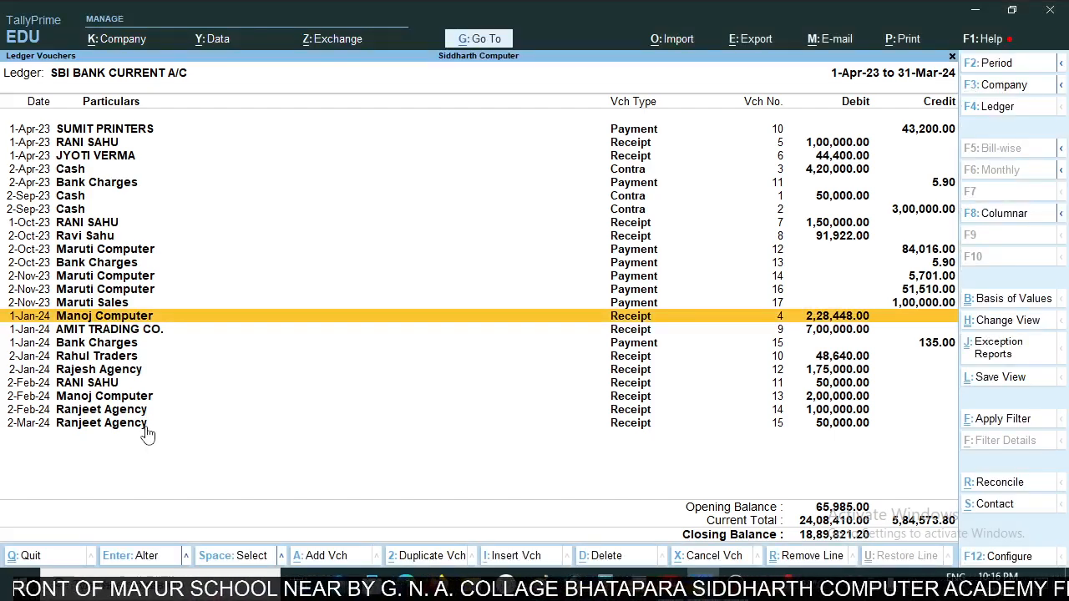
pyautogui.press('Escape')
pyautogui.press('Escape')
pyautogui.press('Escape')
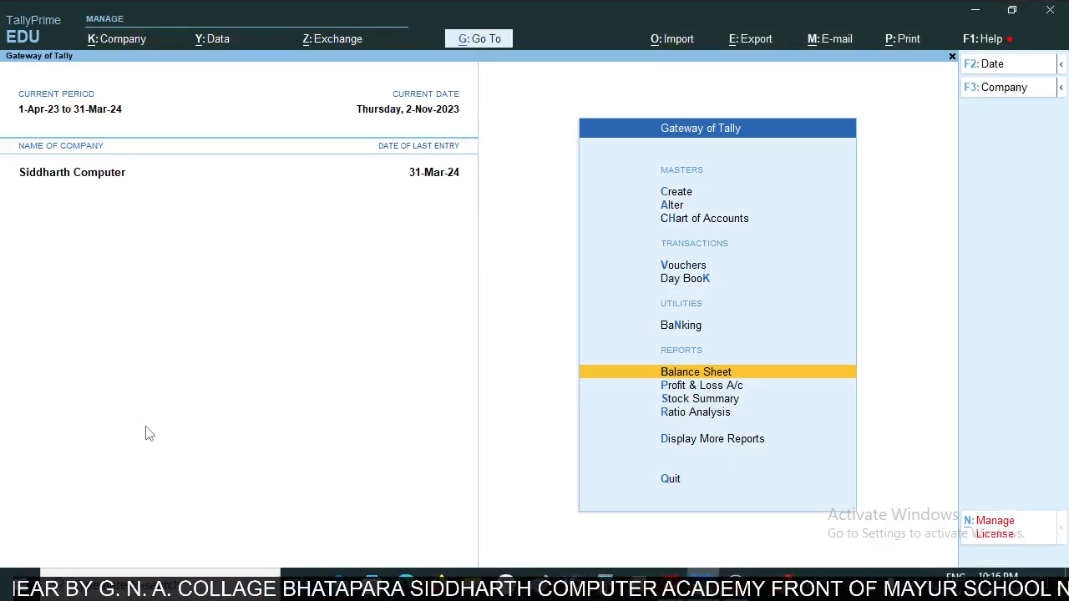
# - Start a new ledger master and name it Sus
pyautogui.press('Down')
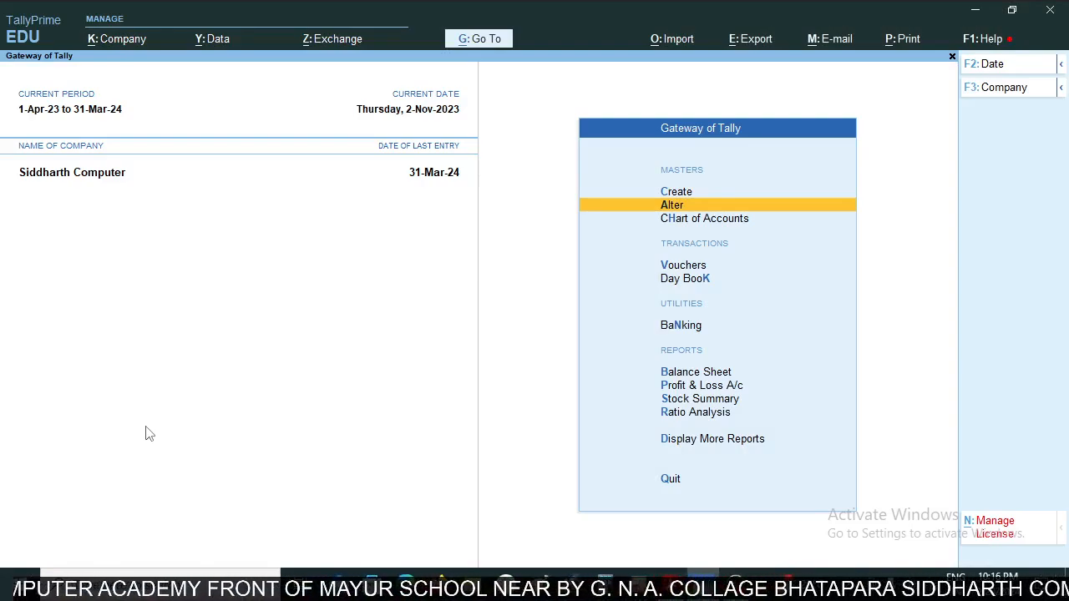
pyautogui.press('Up')
pyautogui.press('Return')
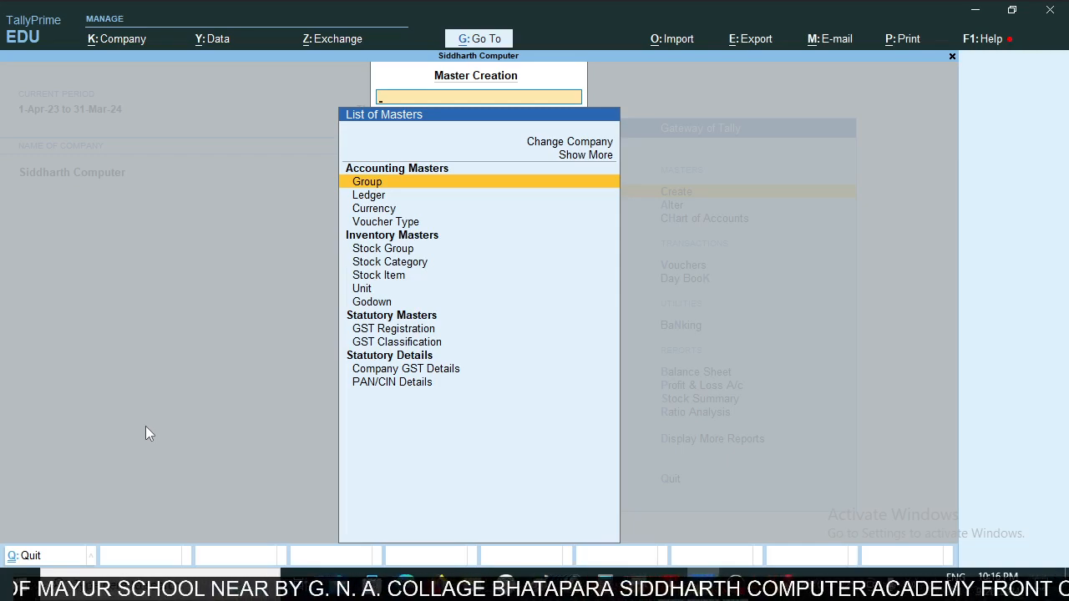
pyautogui.press('Down')
pyautogui.press('Return')
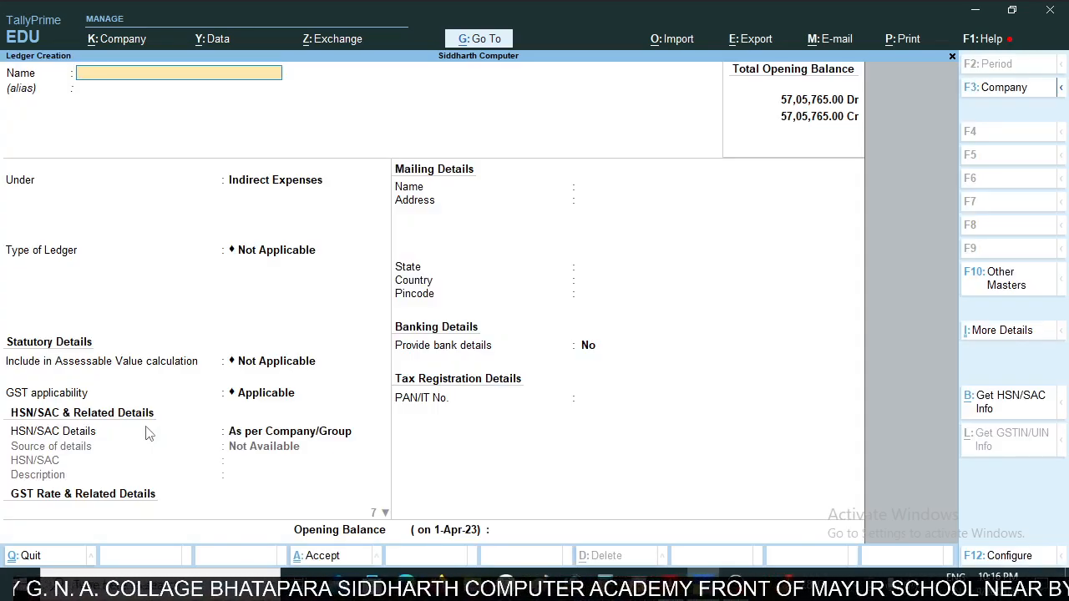
pyautogui.write('Sus')
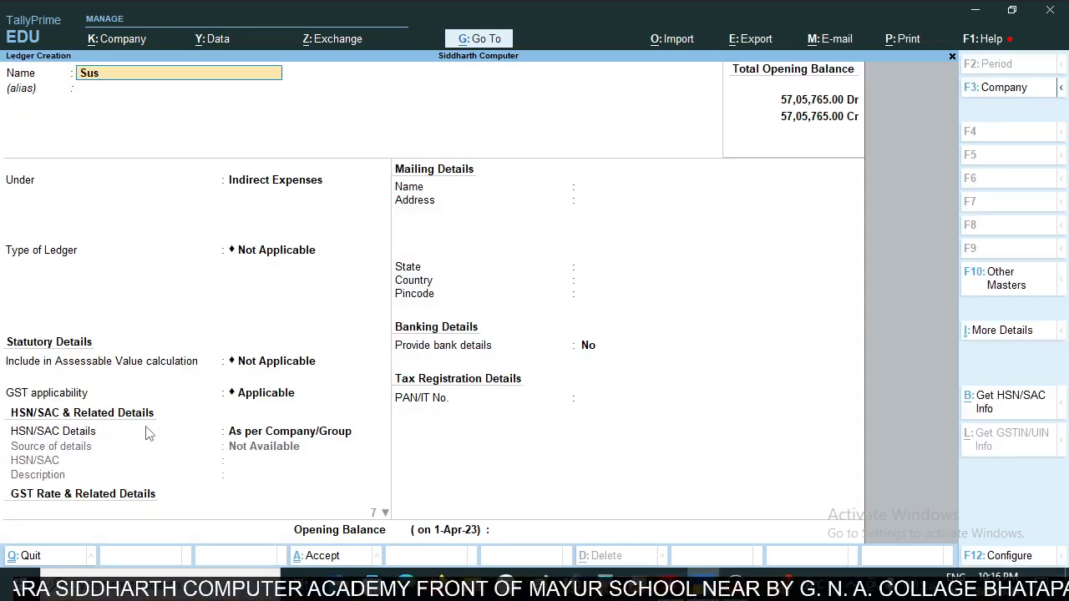
pyautogui.press('Return')
# - Place the Sus ledger under Suspense A/c without bank details or an opening balance, and save it
pyautogui.press('Return')
pyautogui.write('Su')
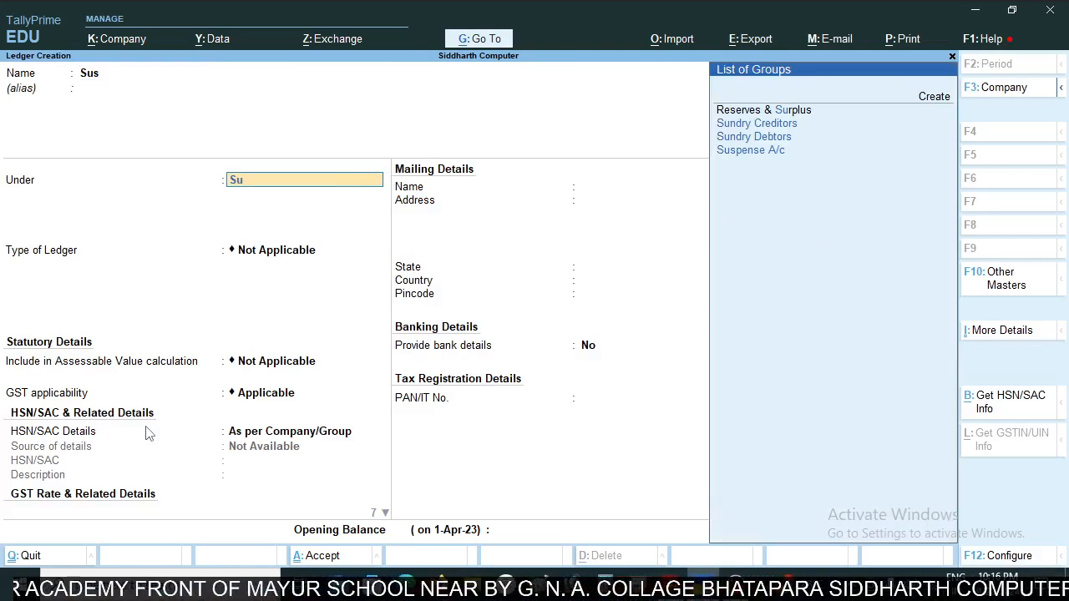
pyautogui.press('Down')
pyautogui.press('Down')
pyautogui.press('Down')
pyautogui.press('Return')
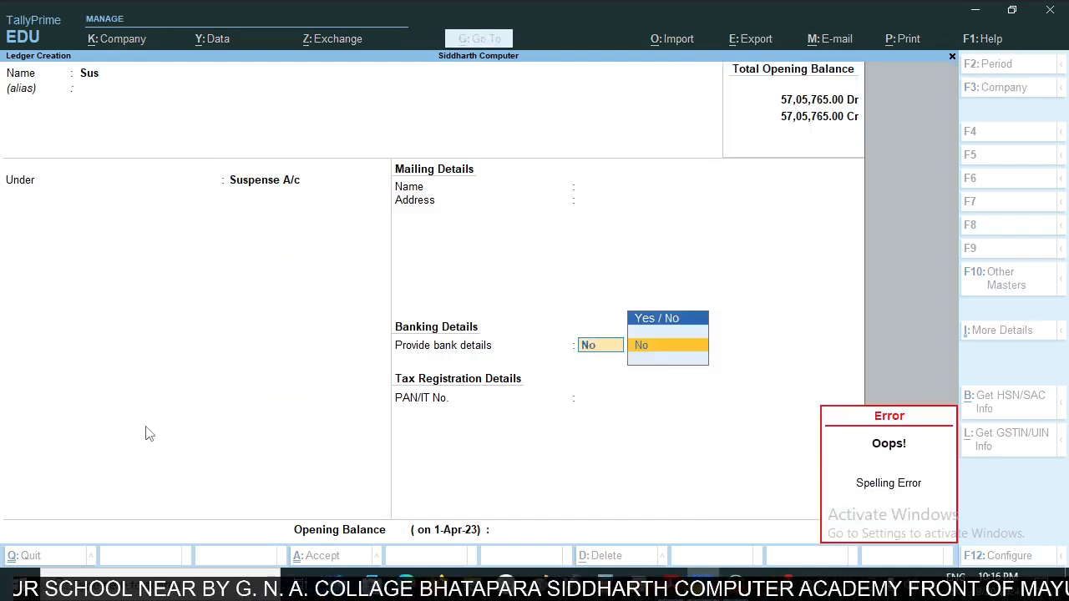
pyautogui.press('Return')
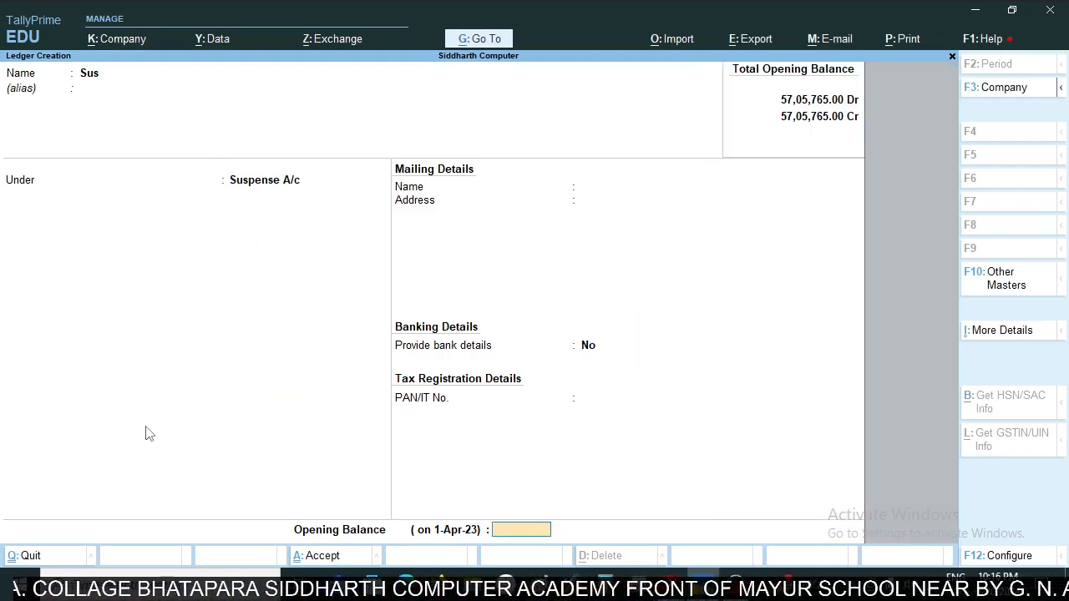
pyautogui.press('Return')
pyautogui.press('Return')
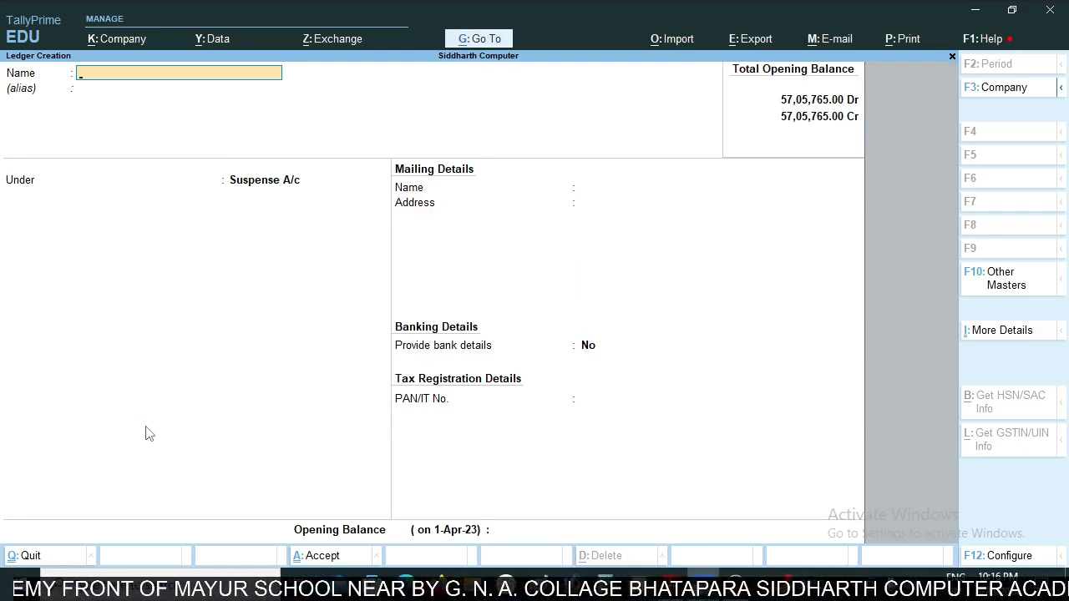
pyautogui.press('Escape')
pyautogui.press('Escape')
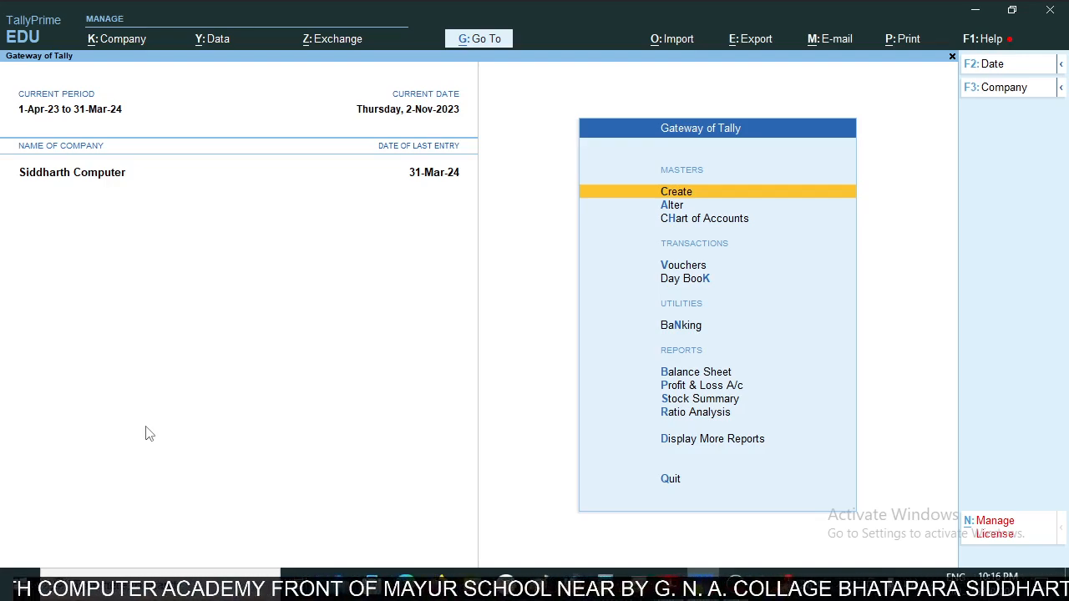
# - Examine the company's Balance Sheet, including the Suspense A/c line, and look over the bank statement's entries
pyautogui.press('b')
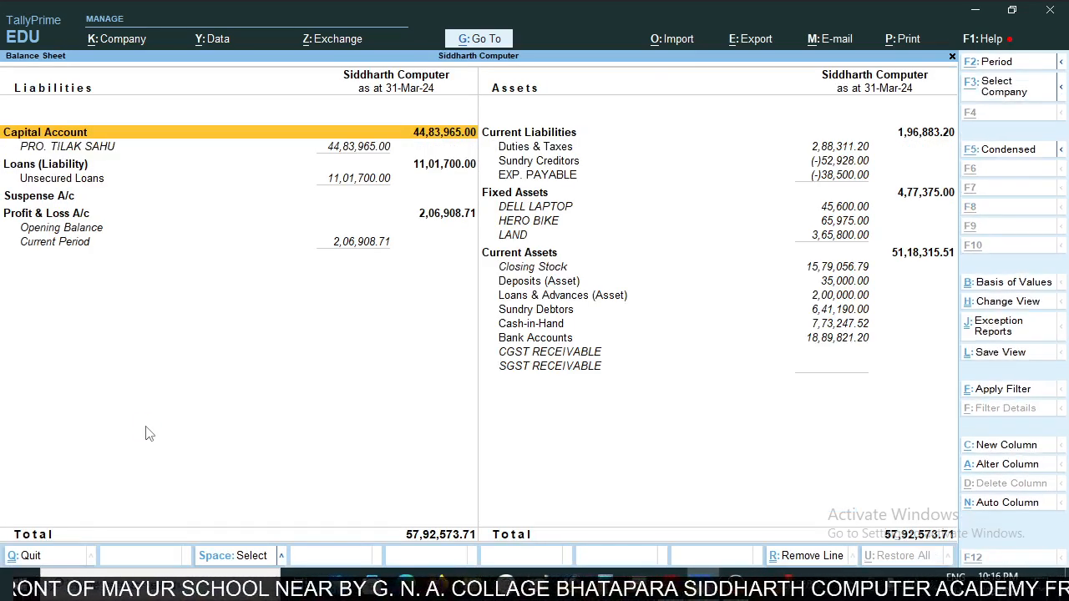
pyautogui.hotkey('alt', 'Tab')
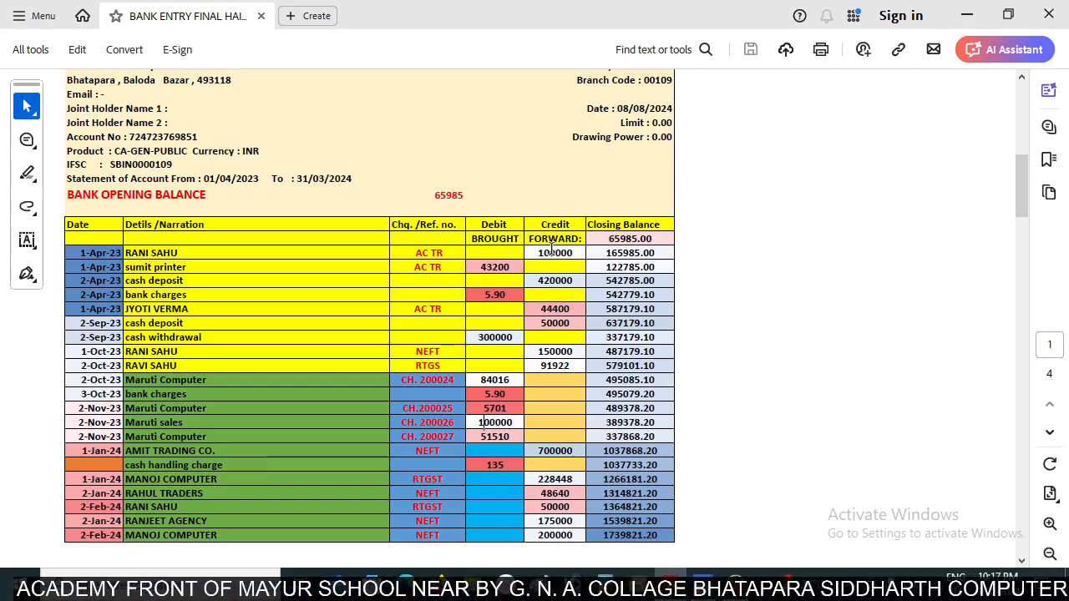
pyautogui.hotkey('alt', 'Tab')
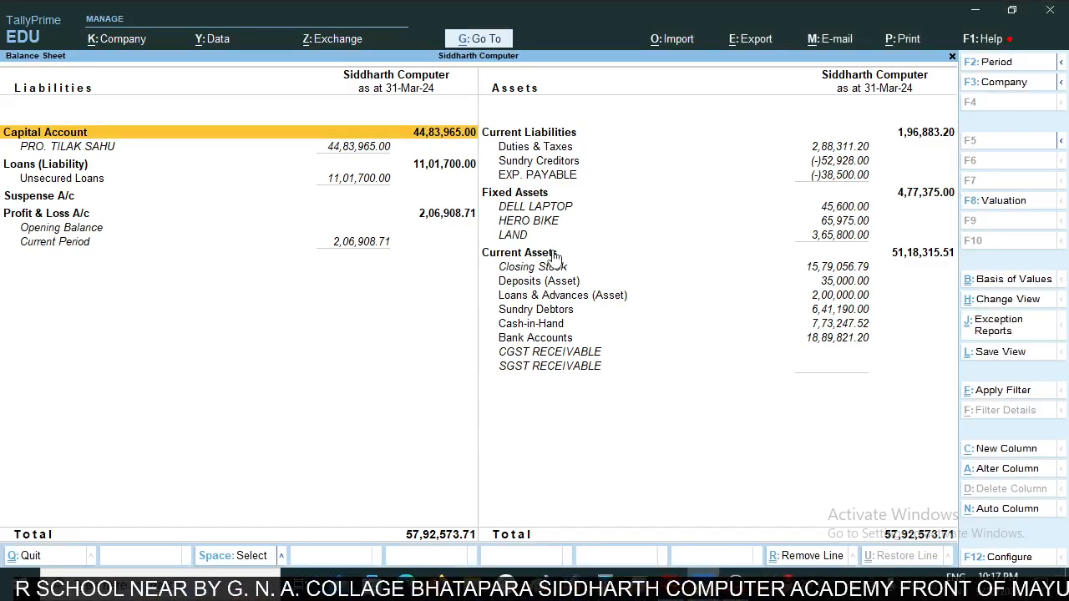
pyautogui.press('Escape')
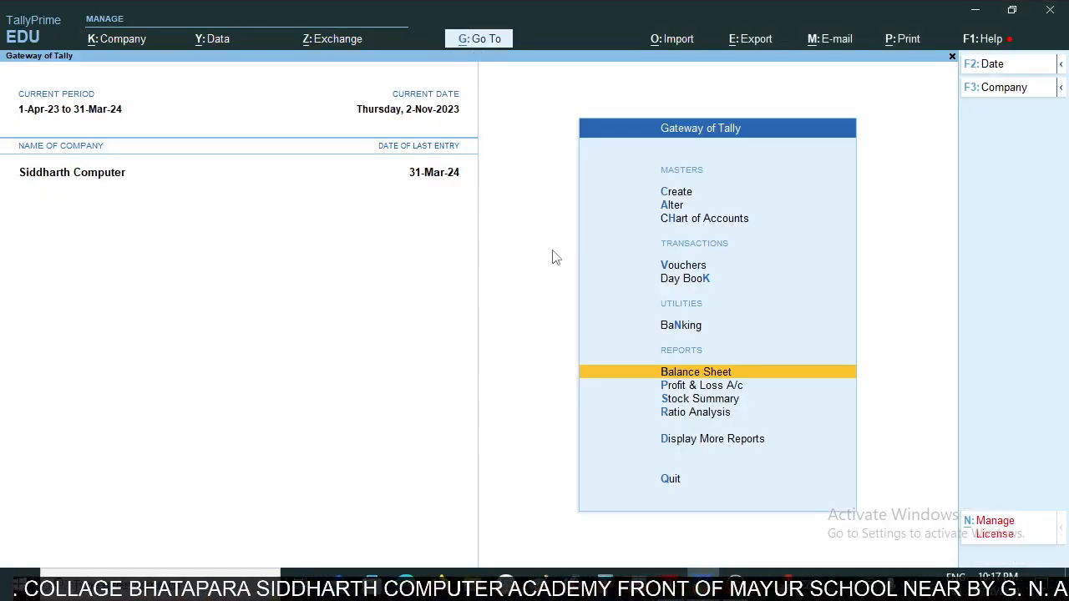
# - Draft a receipt voucher crediting the Sus ledger with 1,00,000.00, matching the statement's first credit entry
pyautogui.press('Up')
pyautogui.press('Up')
pyautogui.press('Up')
pyautogui.press('Return')
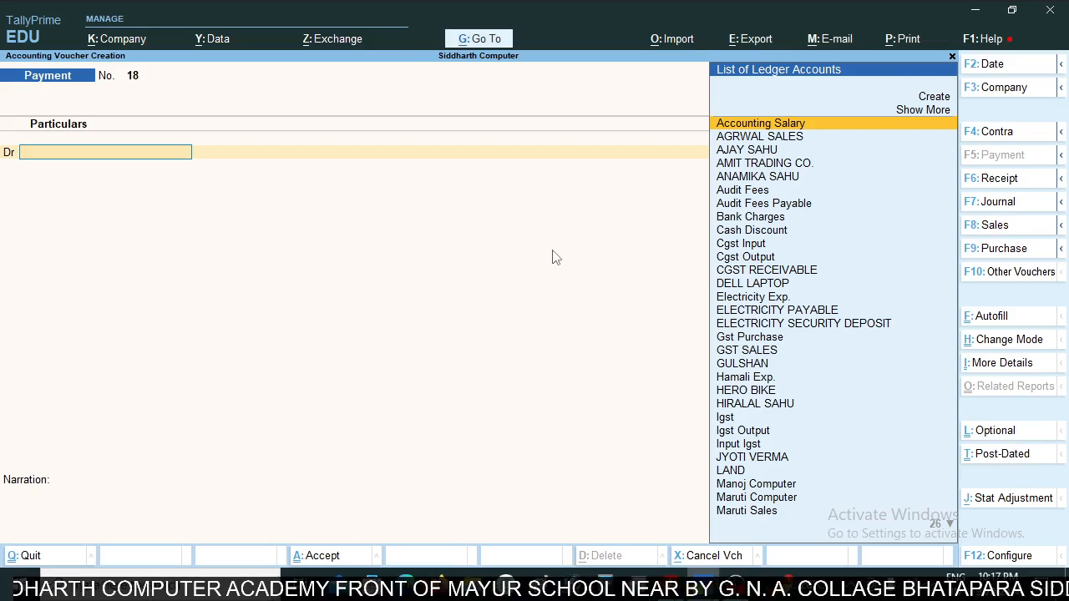
pyautogui.press('F6')
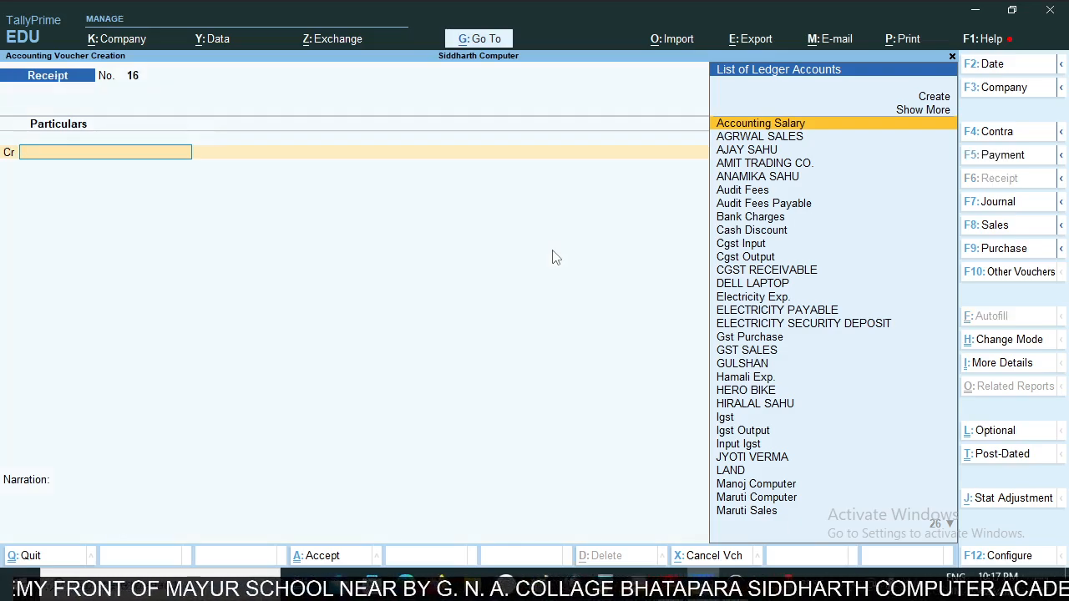
pyautogui.hotkey('alt', 'Tab')
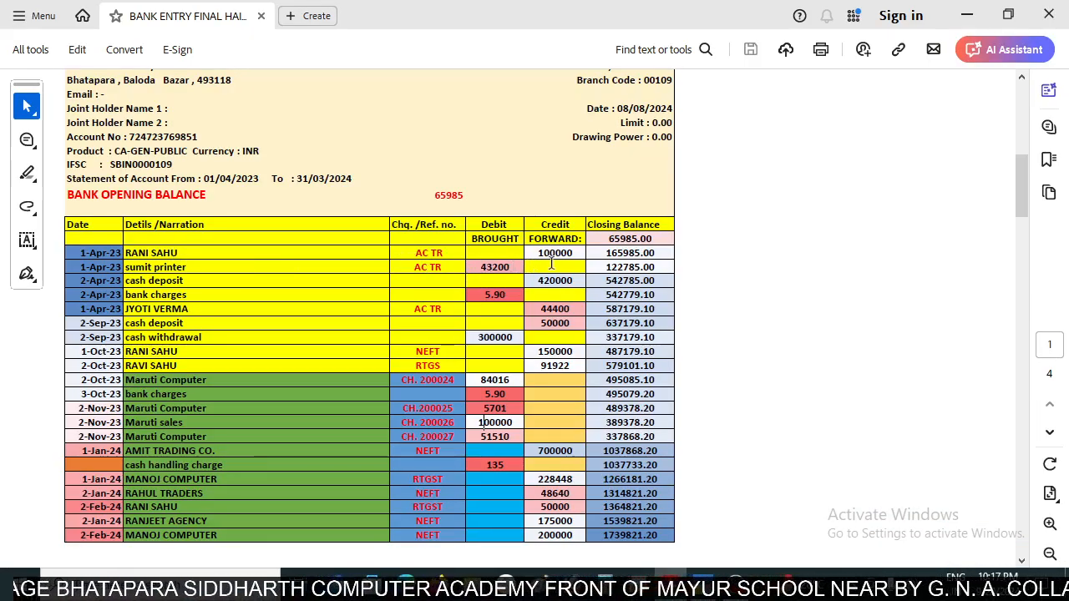
pyautogui.hotkey('alt', 'Tab')
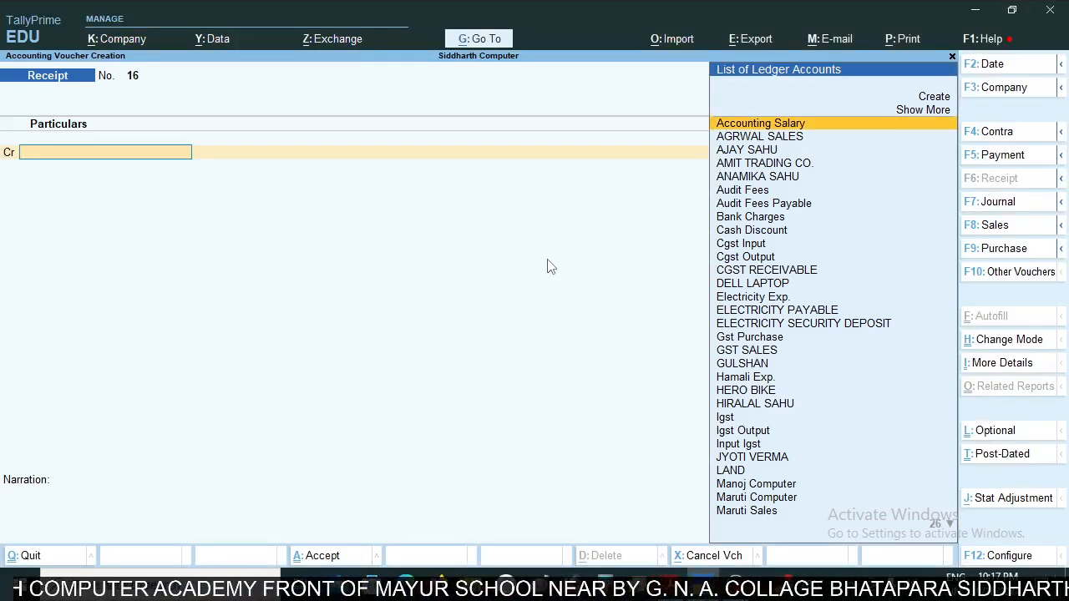
pyautogui.write('Sus')
pyautogui.press('Return')
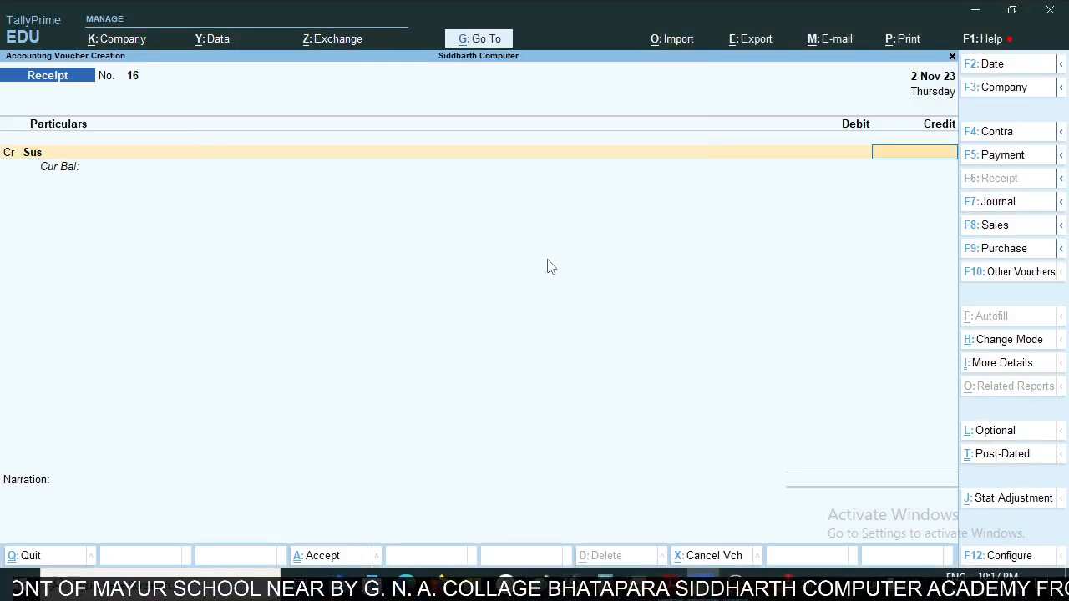
pyautogui.write('1000')
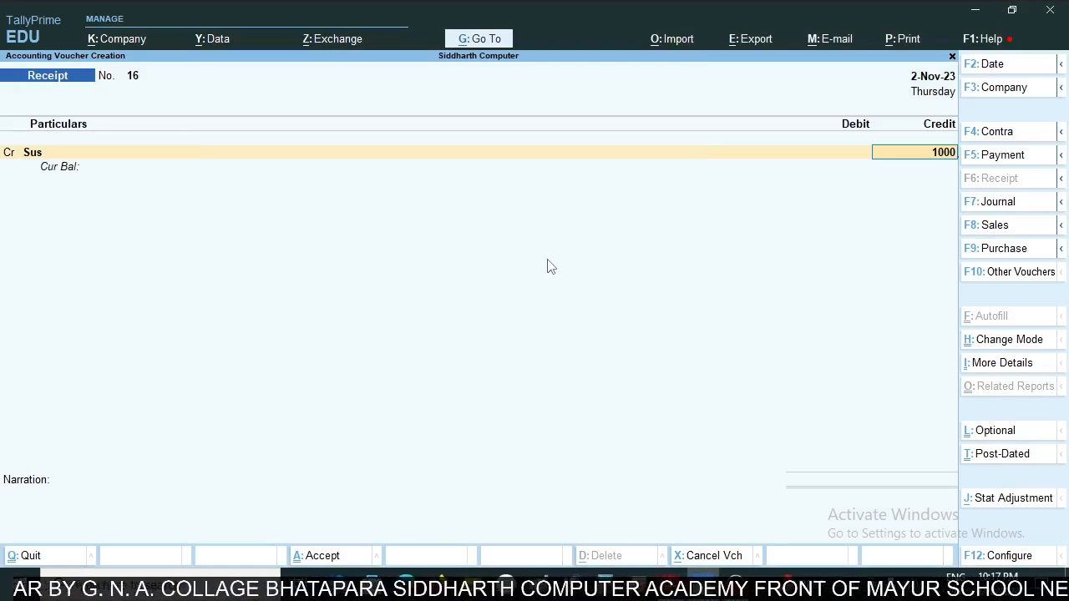
pyautogui.write('00')
pyautogui.press('Return')
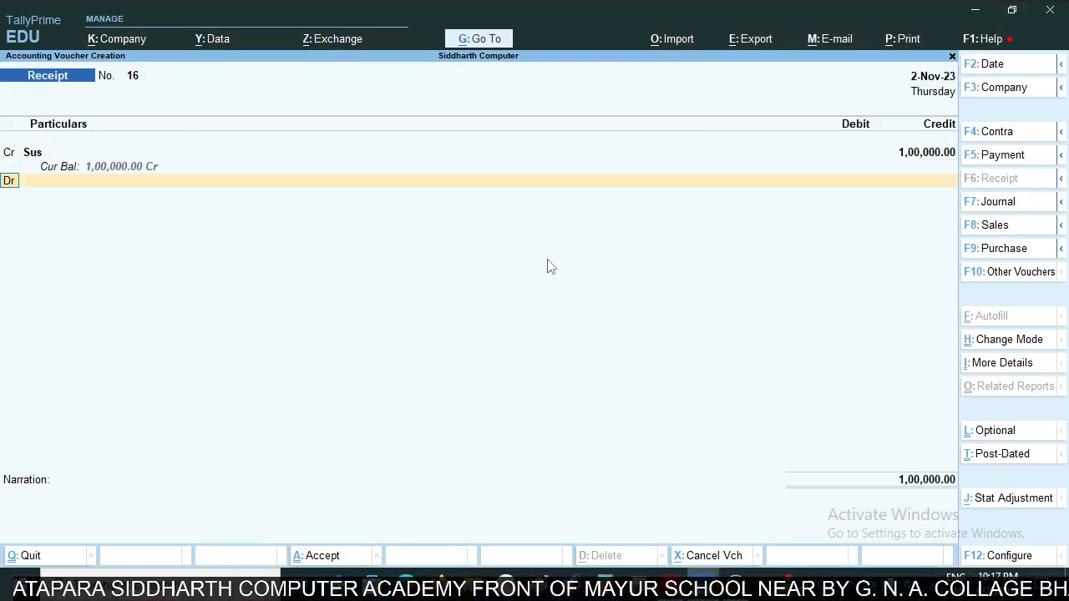
# - Debit SBI BANK CURRENT A/C with 1,00,000.00 in the receipt voucher, and discard the voucher without saving
pyautogui.press('Return')
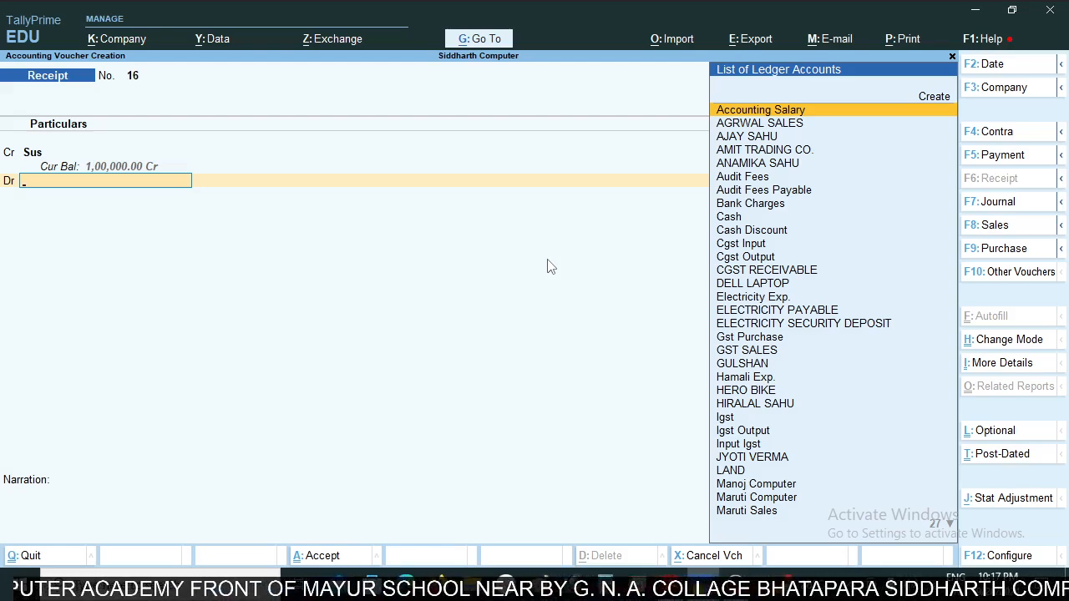
pyautogui.write('Sbi')
pyautogui.press('Return')
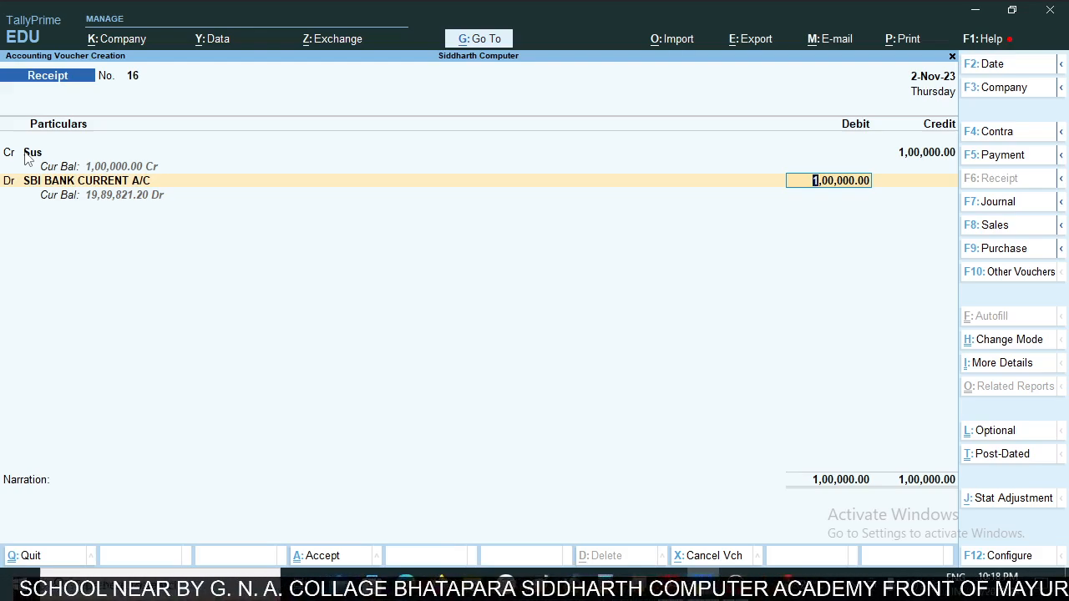
pyautogui.press('Escape')
pyautogui.press('Escape')
pyautogui.press('y')
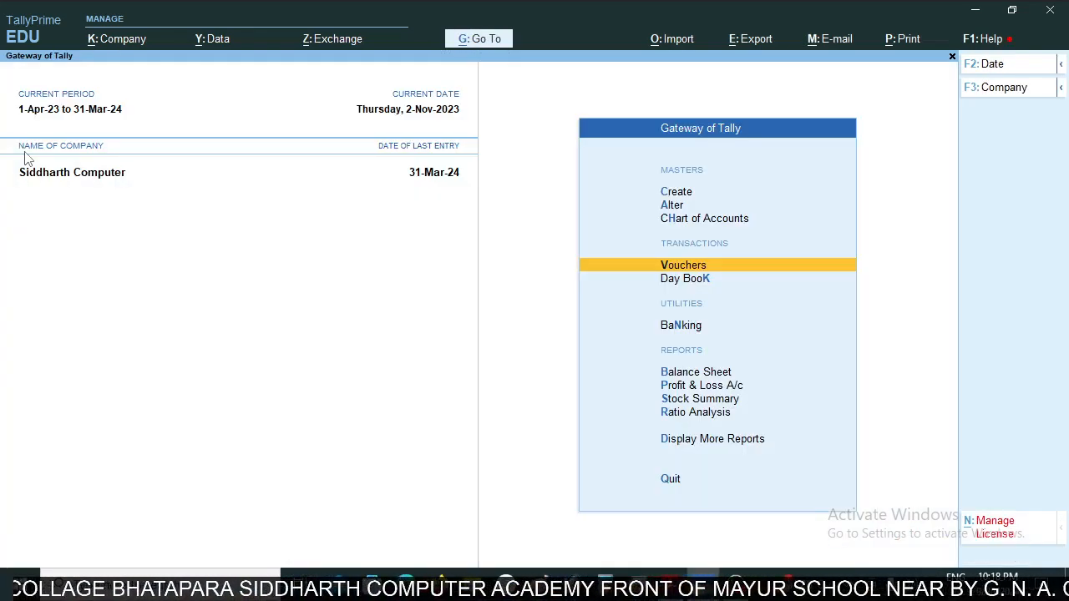
# - Draft a payment voucher debiting the Sus ledger with 43,200.00, matching the statement's first debit entry
pyautogui.hotkey('alt', 'Tab')
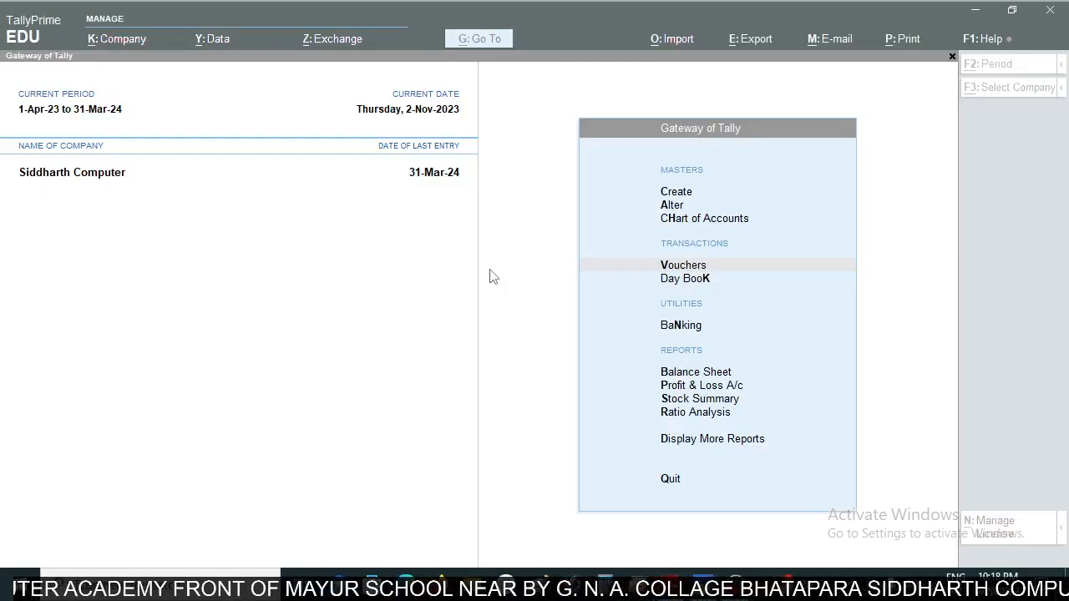
pyautogui.hotkey('alt', 'Tab')
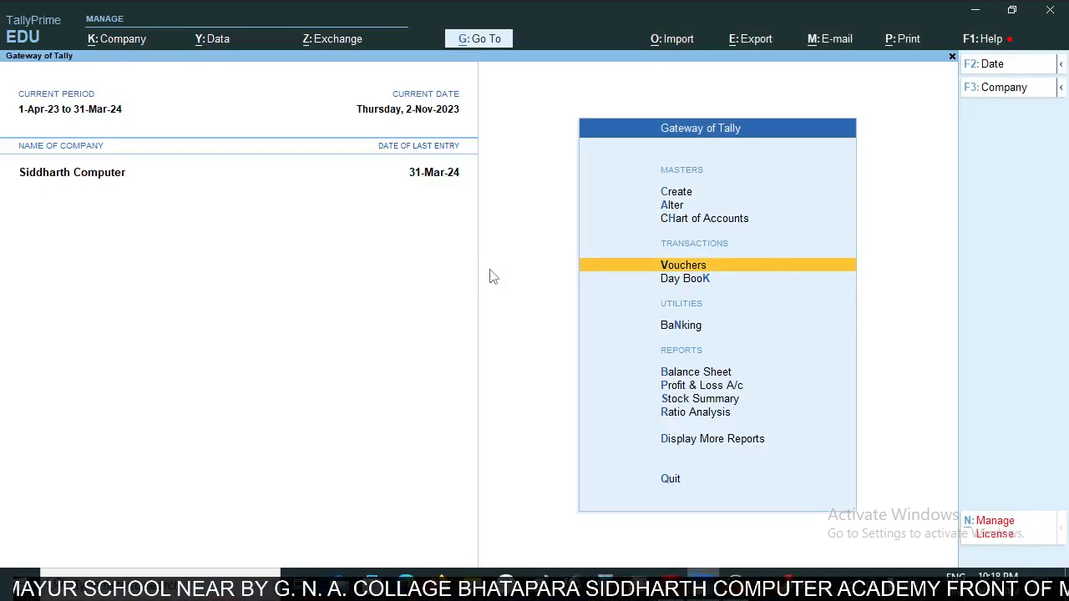
pyautogui.press('Return')
pyautogui.press('F5')
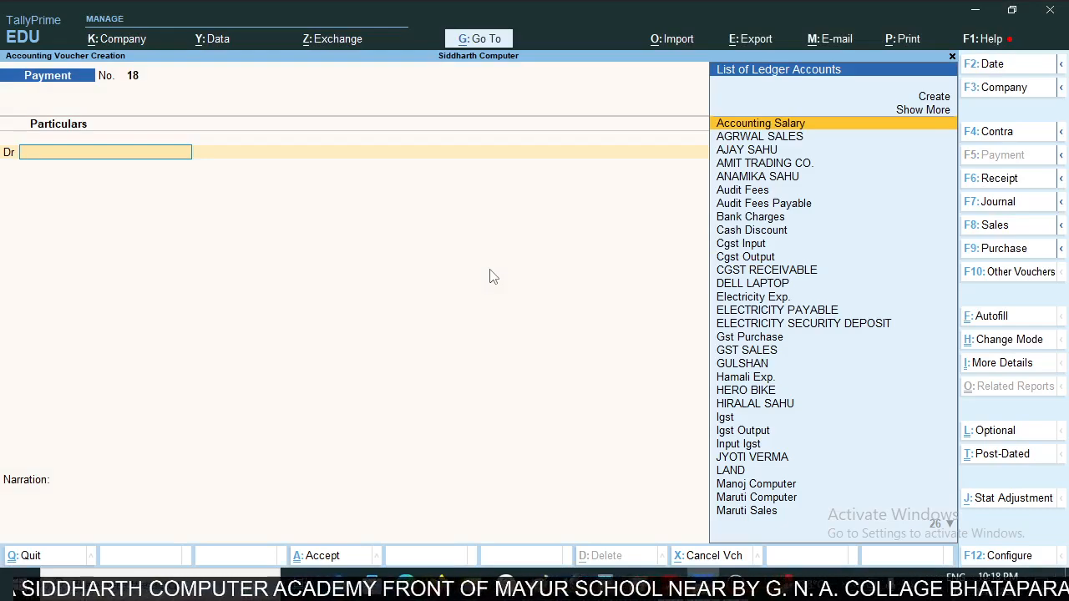
pyautogui.write('Sus')
pyautogui.press('Return')
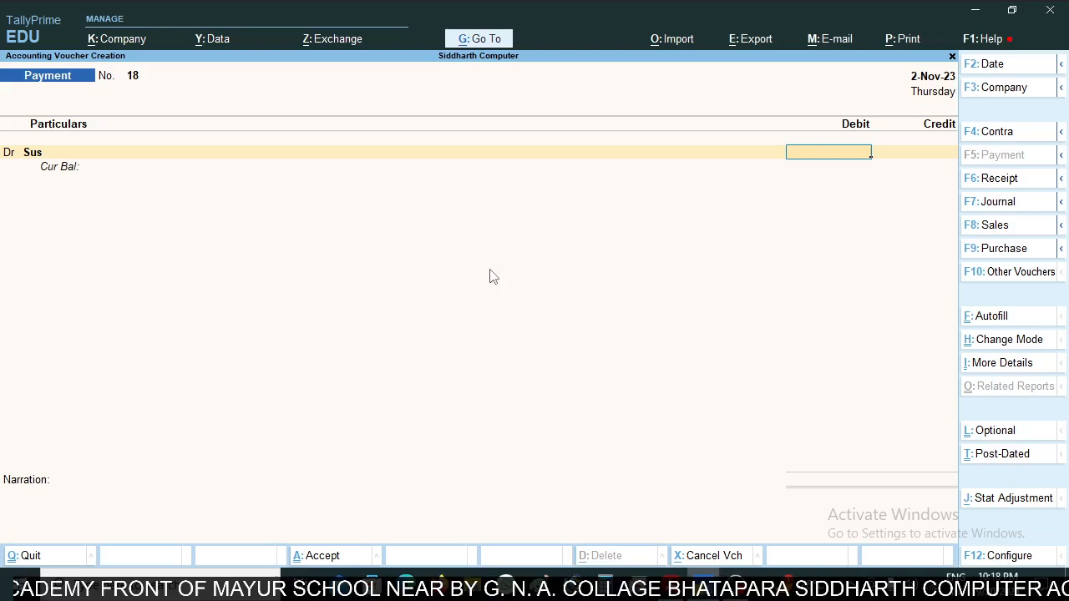
pyautogui.hotkey('alt', 'Tab')
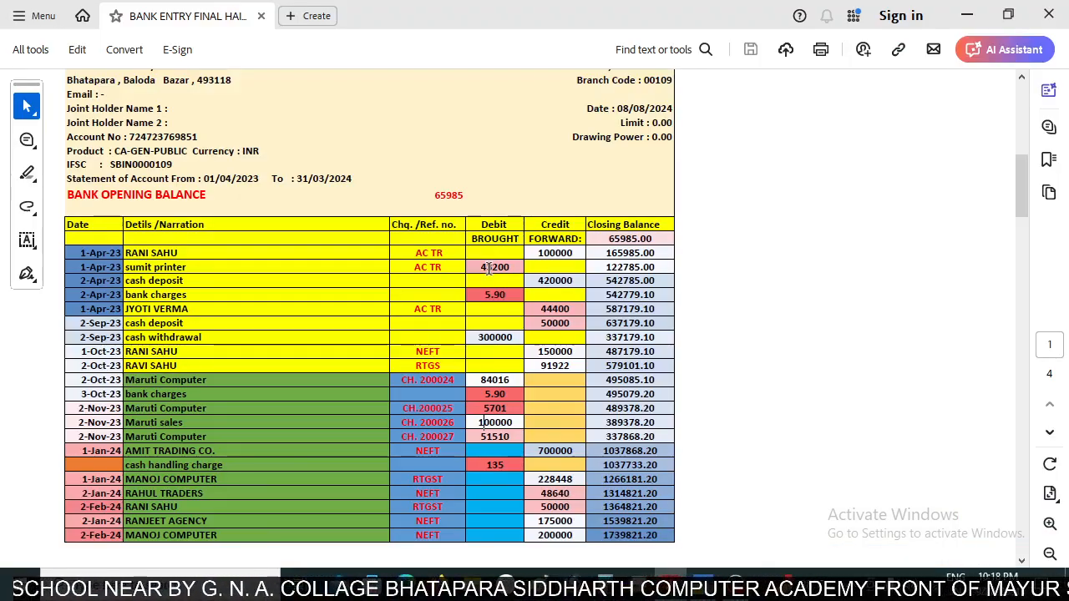
pyautogui.hotkey('alt', 'Tab')
pyautogui.write('4320')
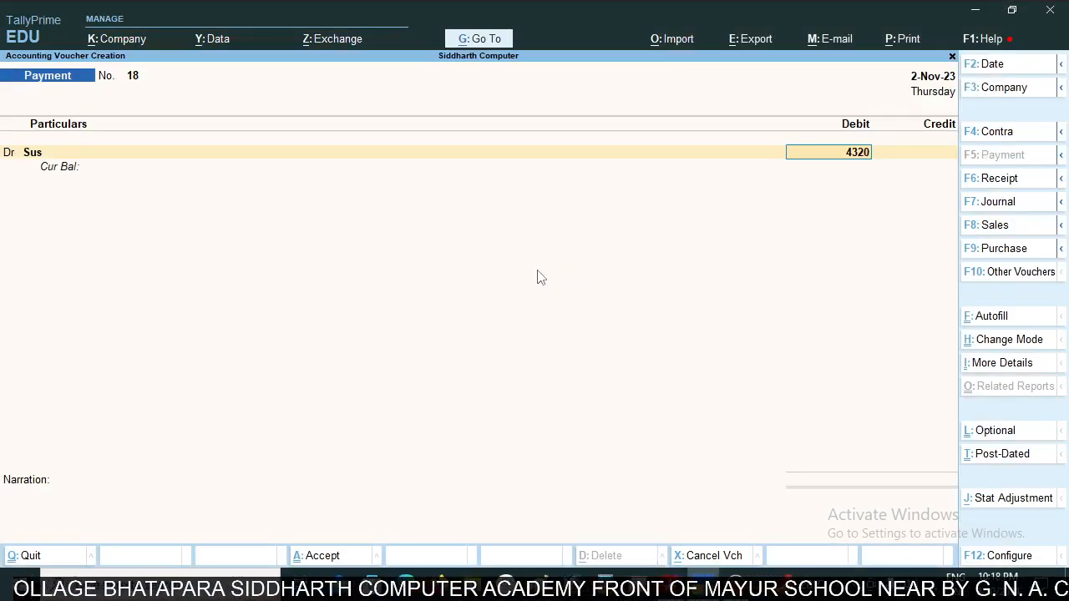
pyautogui.write('0')
pyautogui.press('Return')
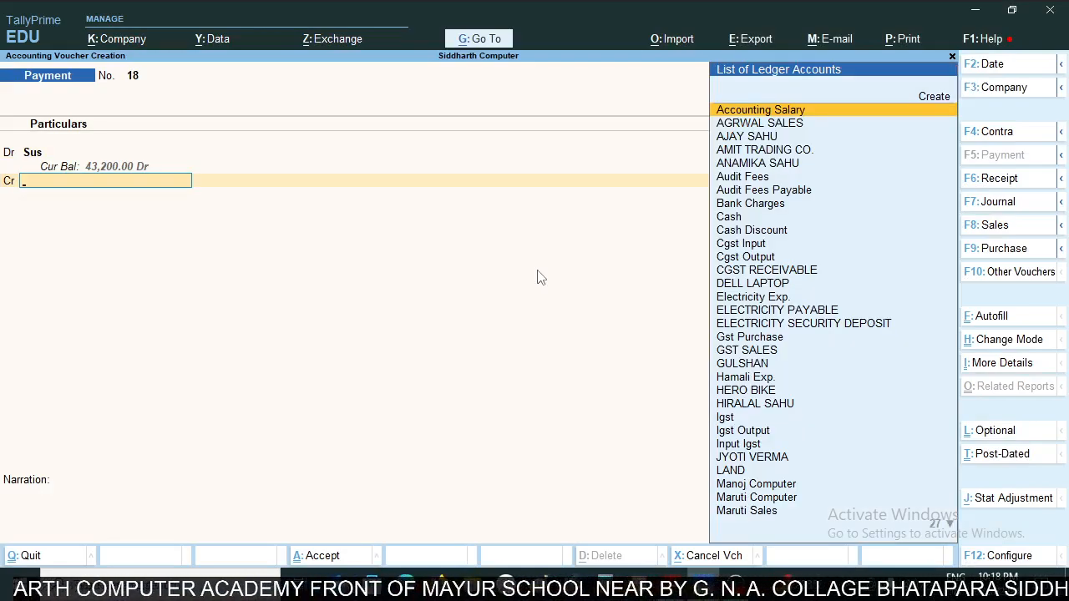
# - Credit SBI BANK CURRENT A/C with 43,200.00 in the payment voucher, and discard the voucher without saving
pyautogui.write('Sbi')
pyautogui.press('Return')
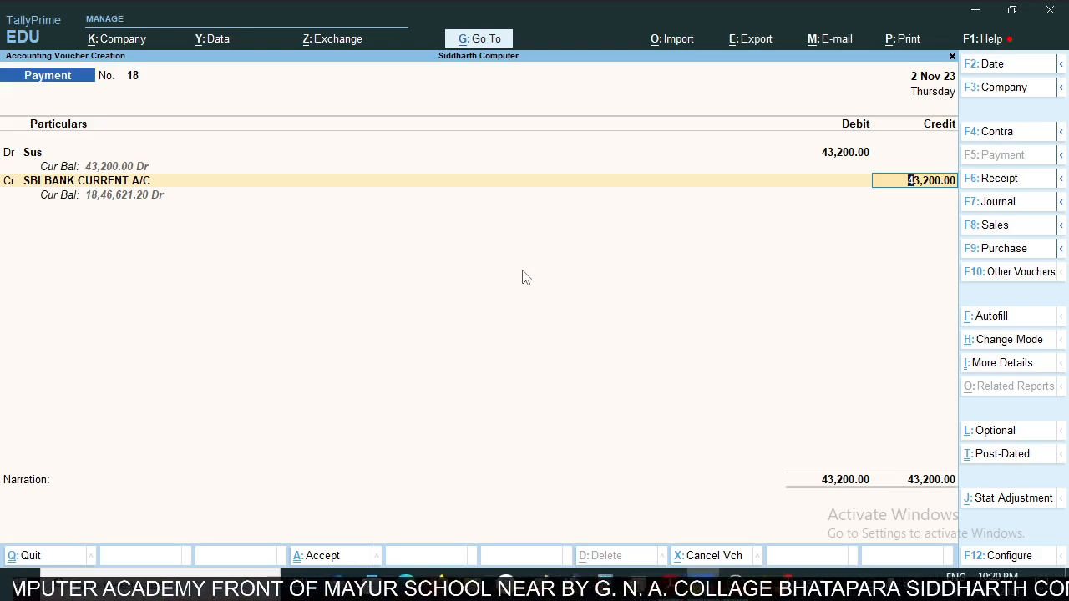
pyautogui.press('BackSpace')
pyautogui.press('Escape')
pyautogui.press('y')
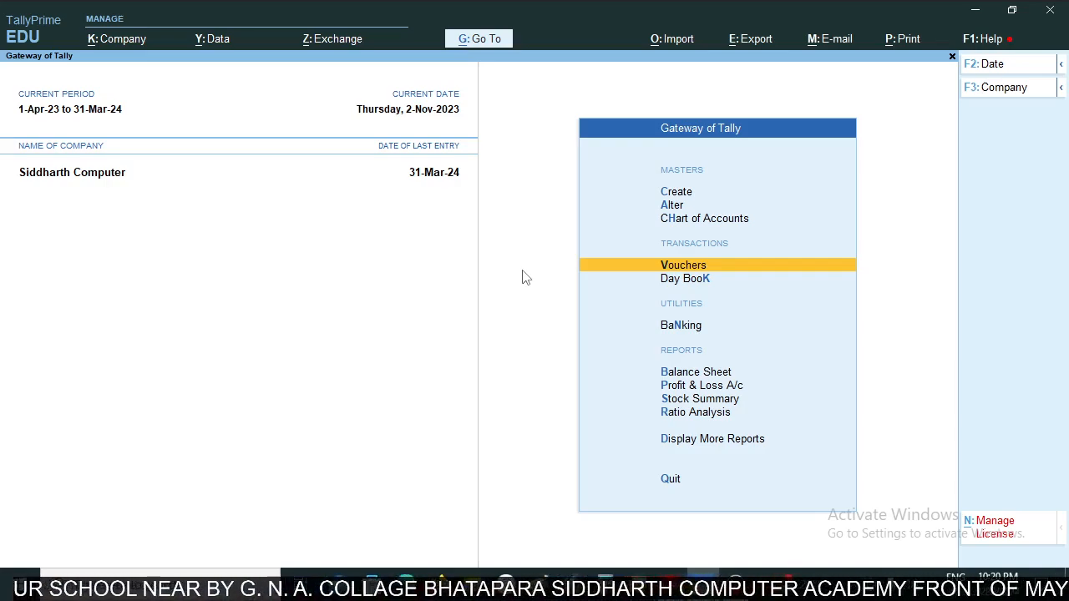
pyautogui.hotkey('alt', 'Tab')
pyautogui.hotkey('alt', 'Tab')
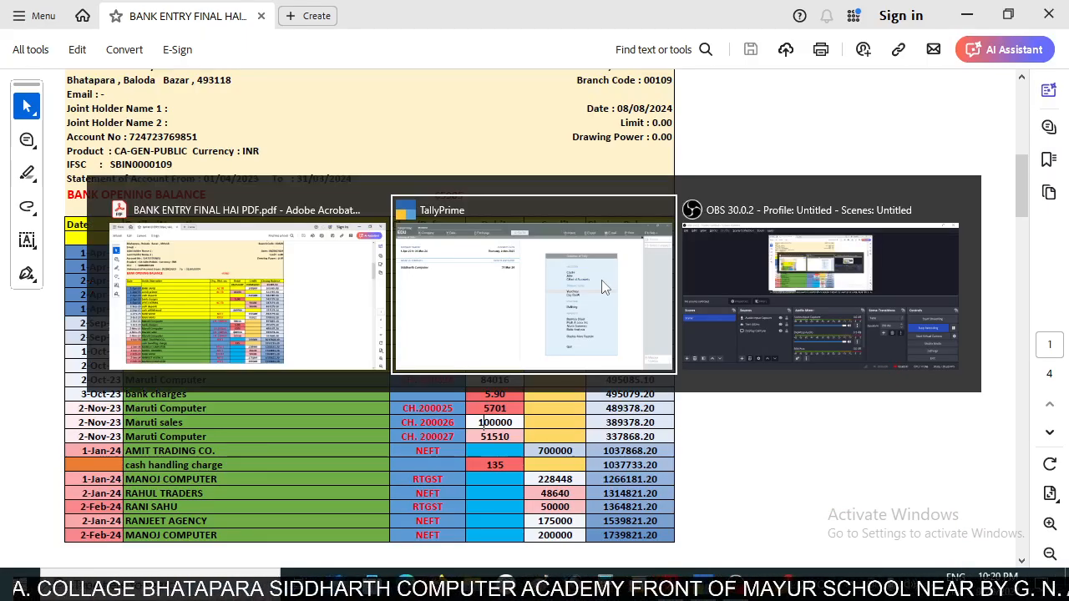